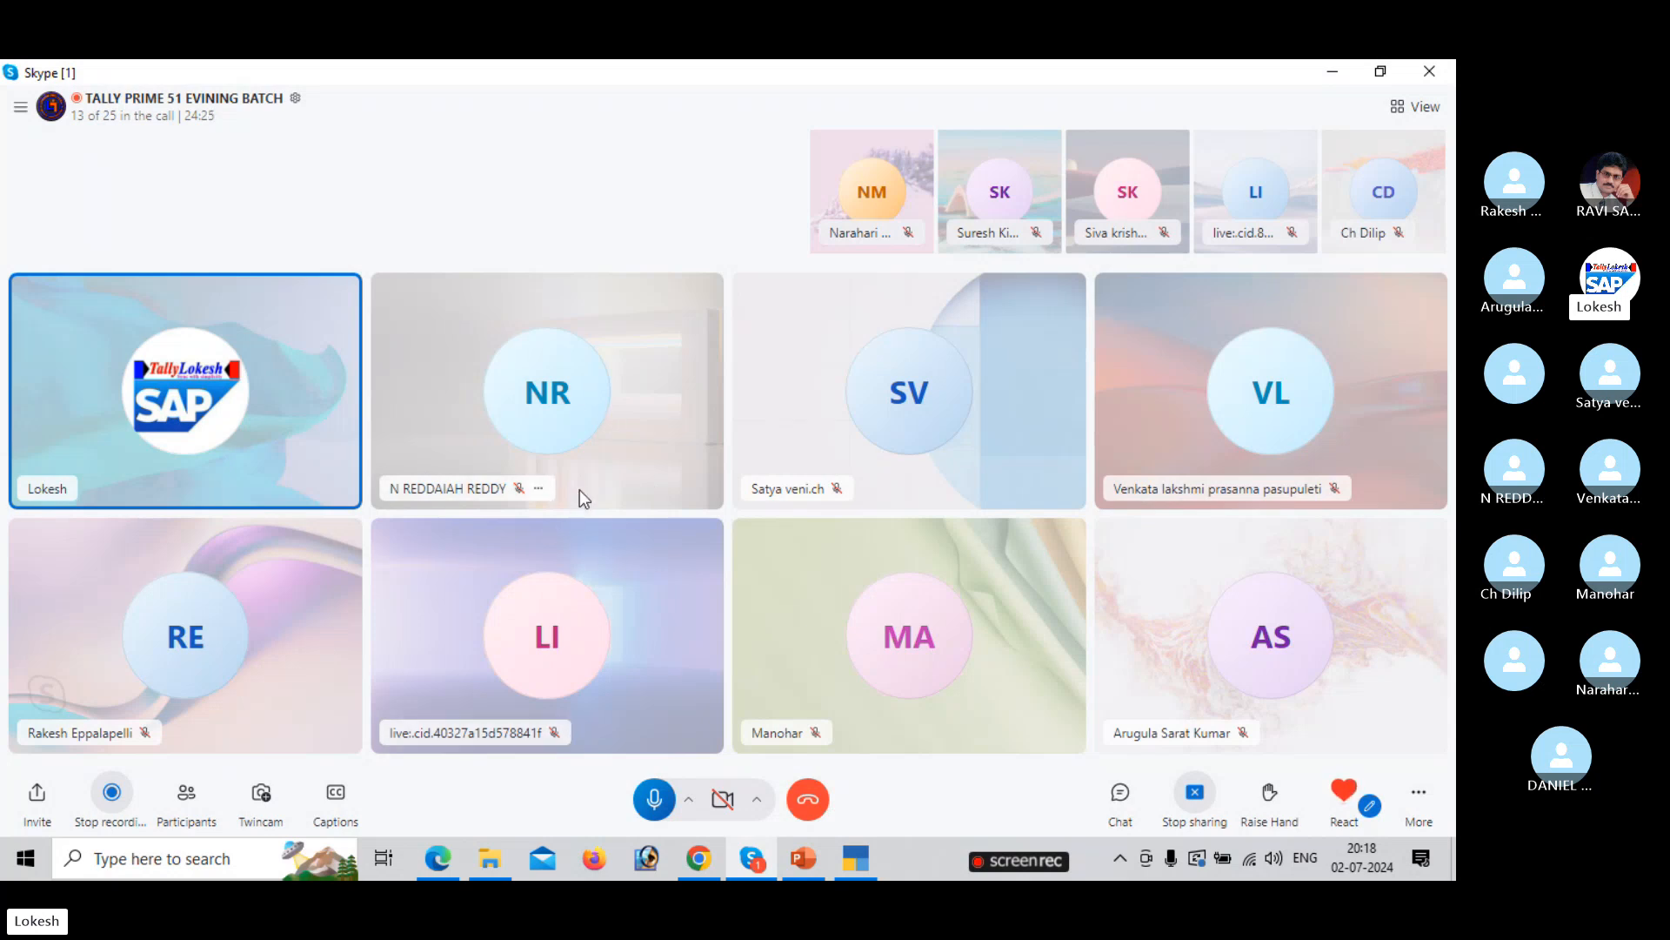
# Mute the Skype class-call microphone, then unmute it to speak again.
pyautogui.click(654, 800)
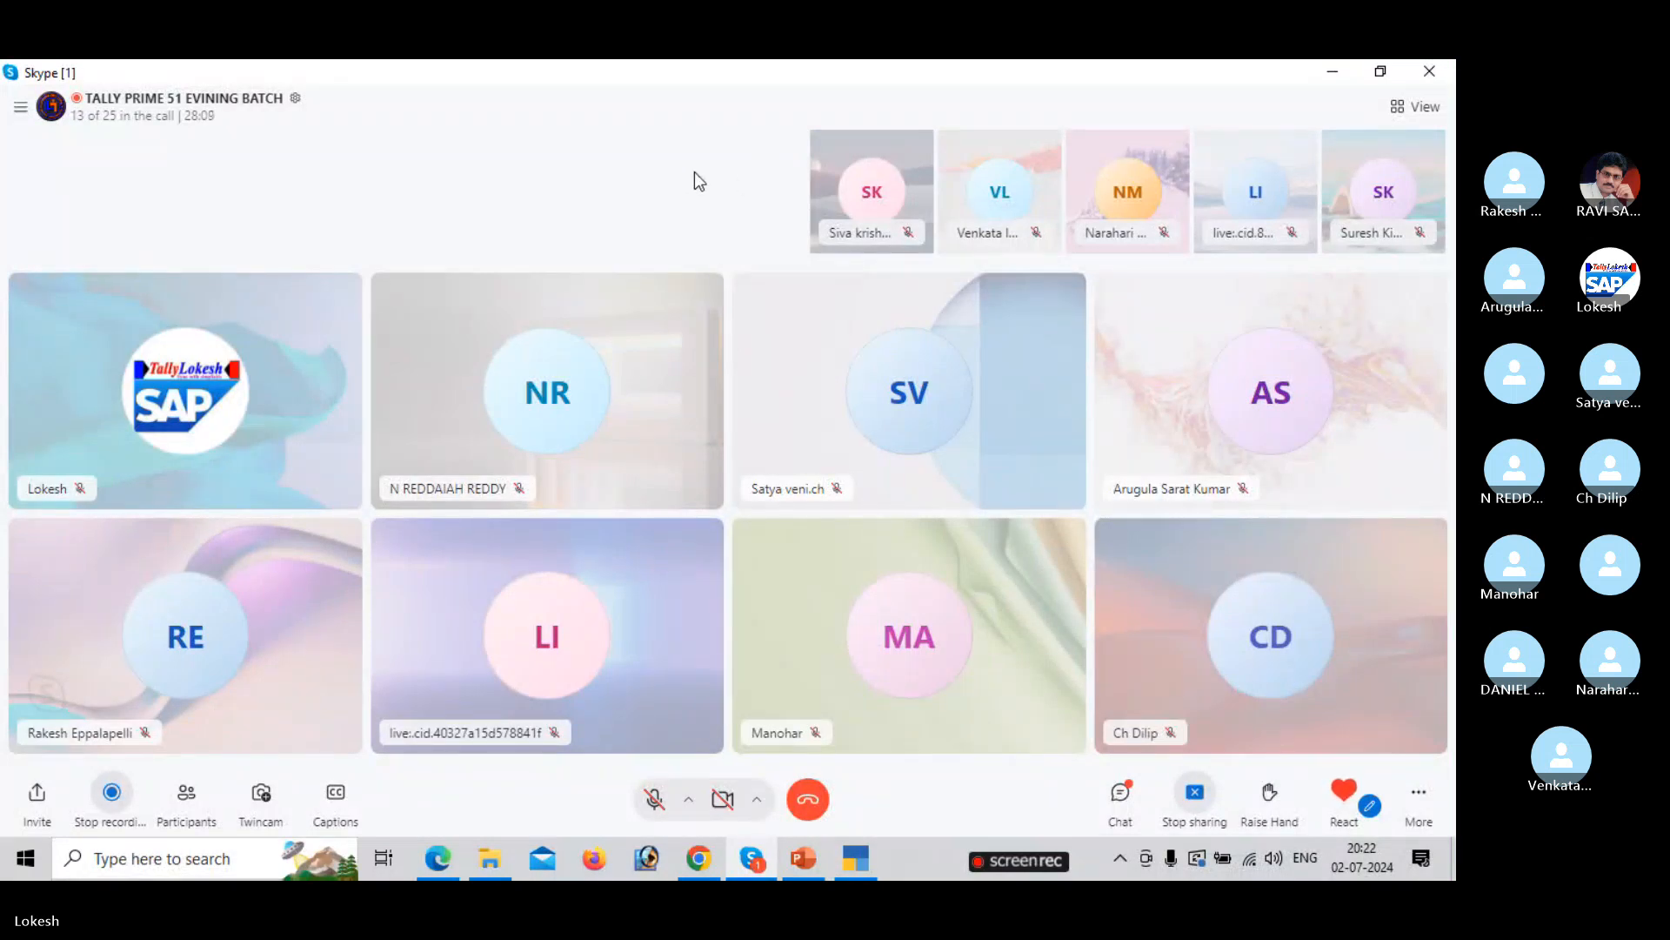
pyautogui.click(653, 799)
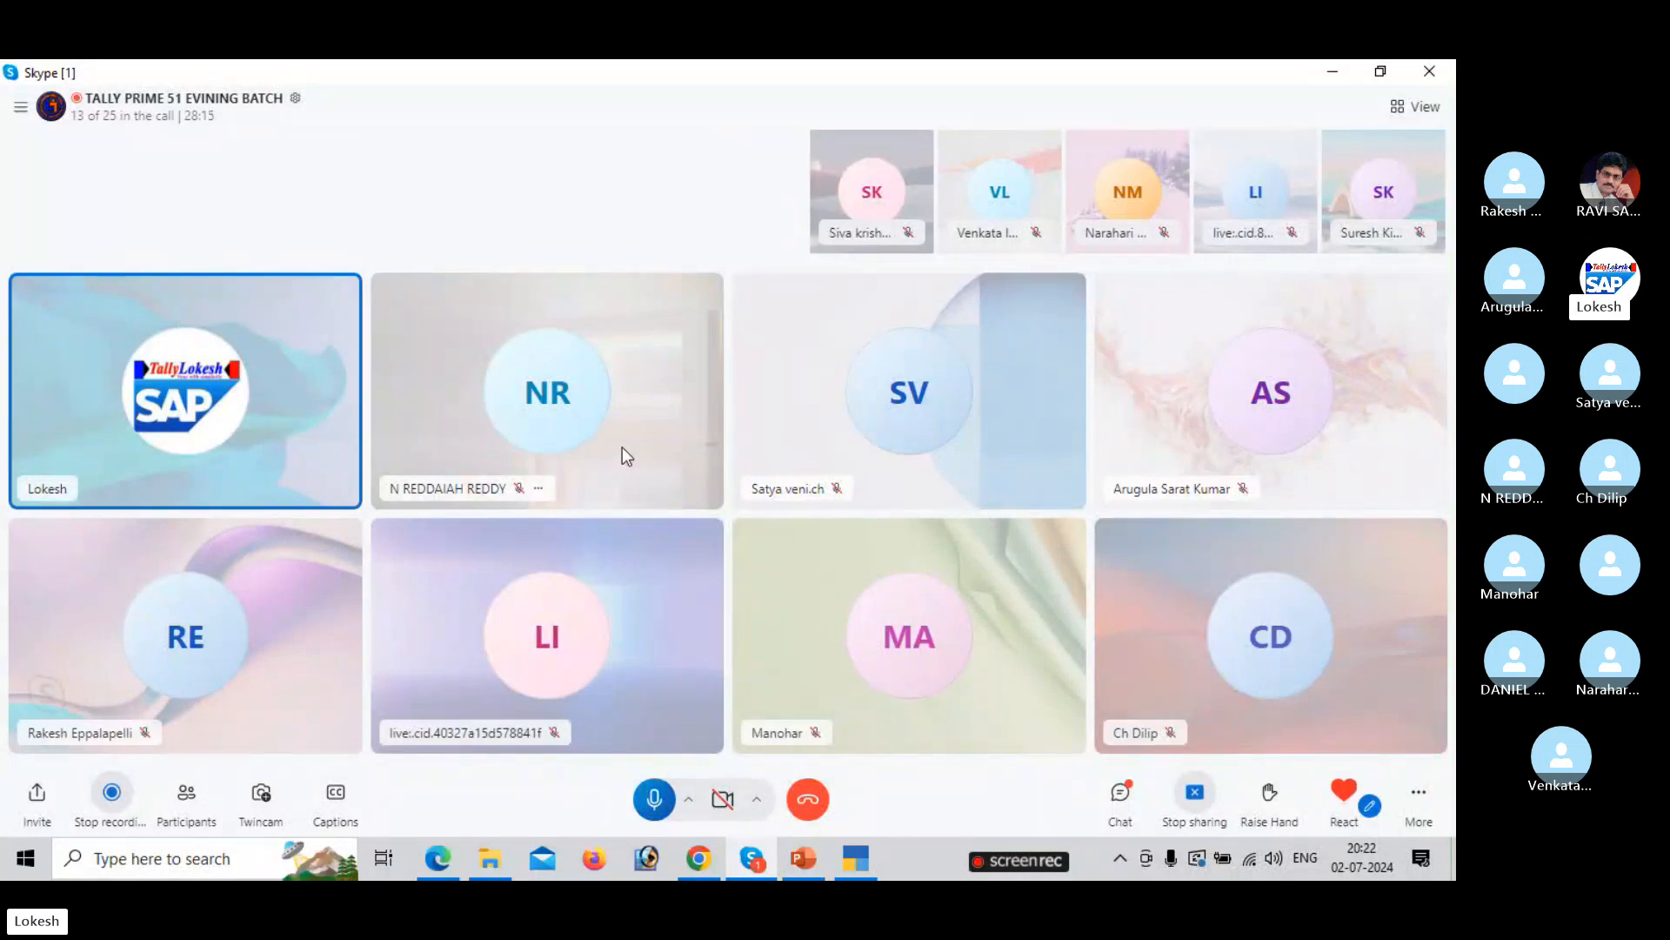
# Save and close the Accounts New Templets presentation, then bring the Tally material PDF forward.
pyautogui.hotkey('alt', 'Tab')
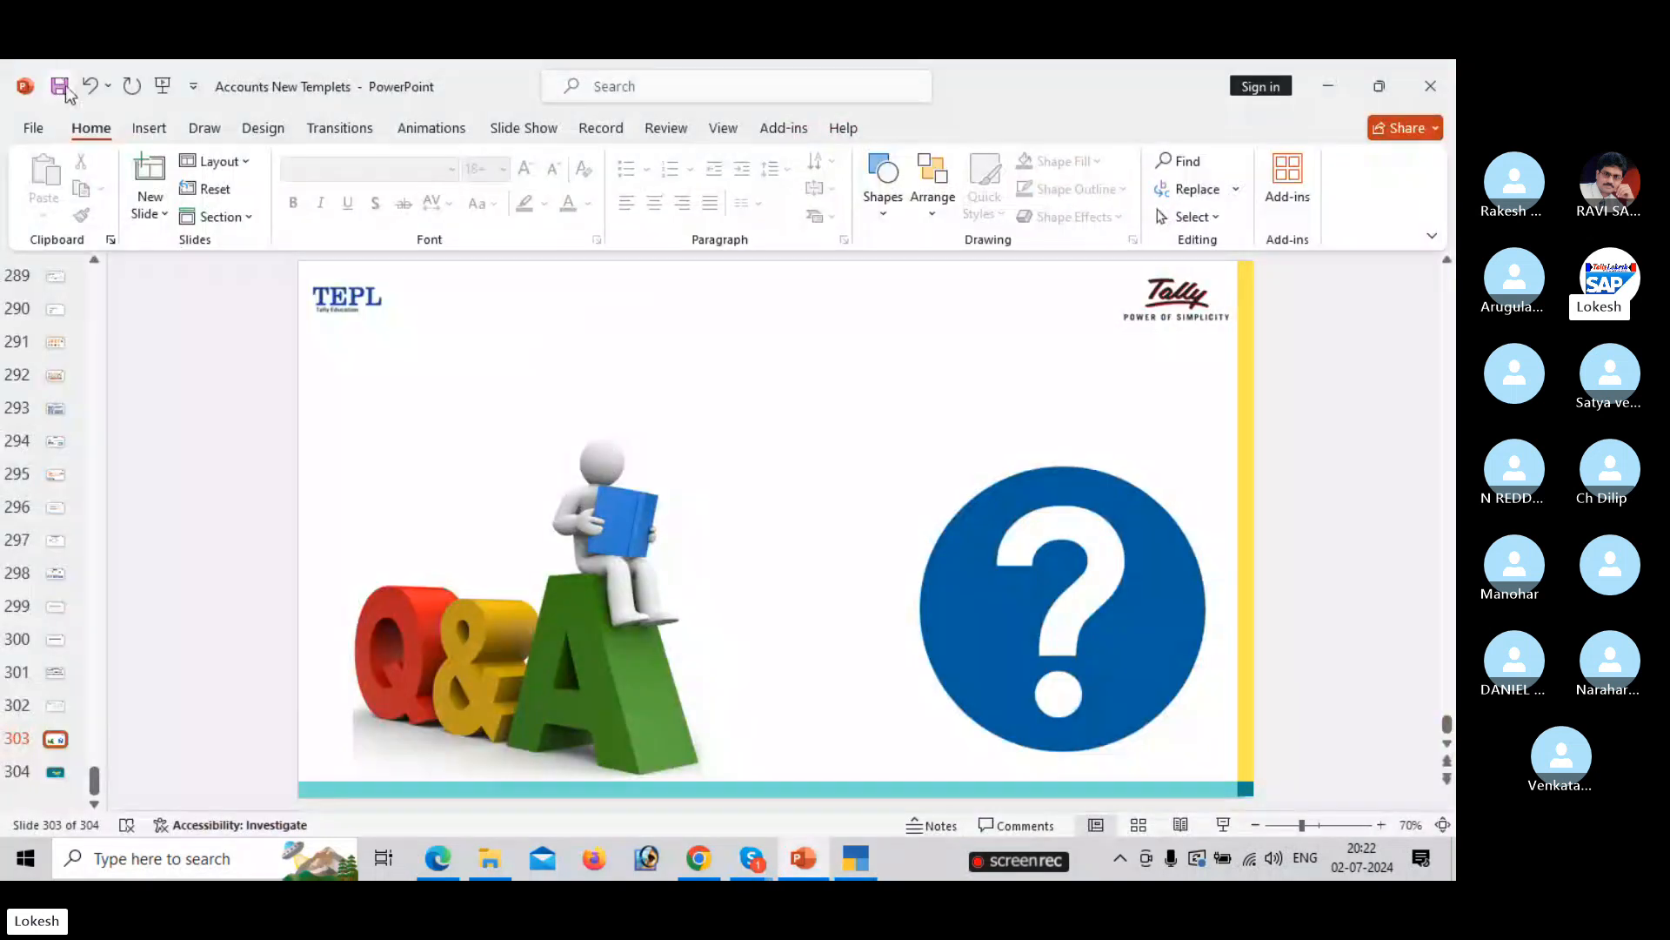
pyautogui.click(65, 89)
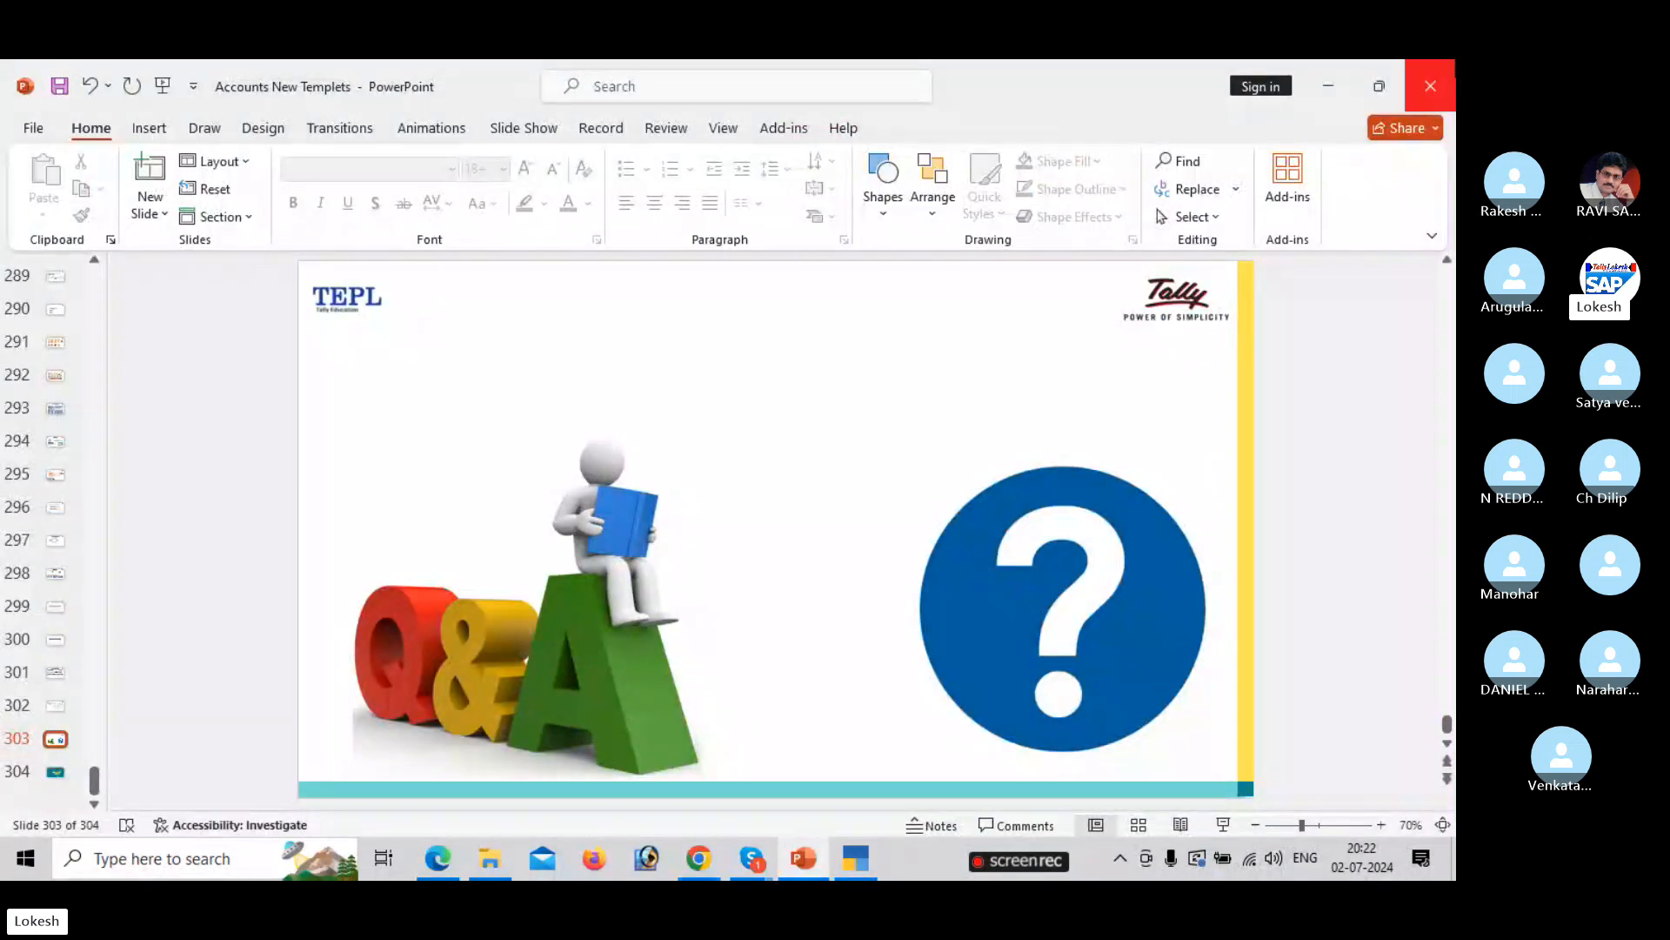
pyautogui.click(1431, 85)
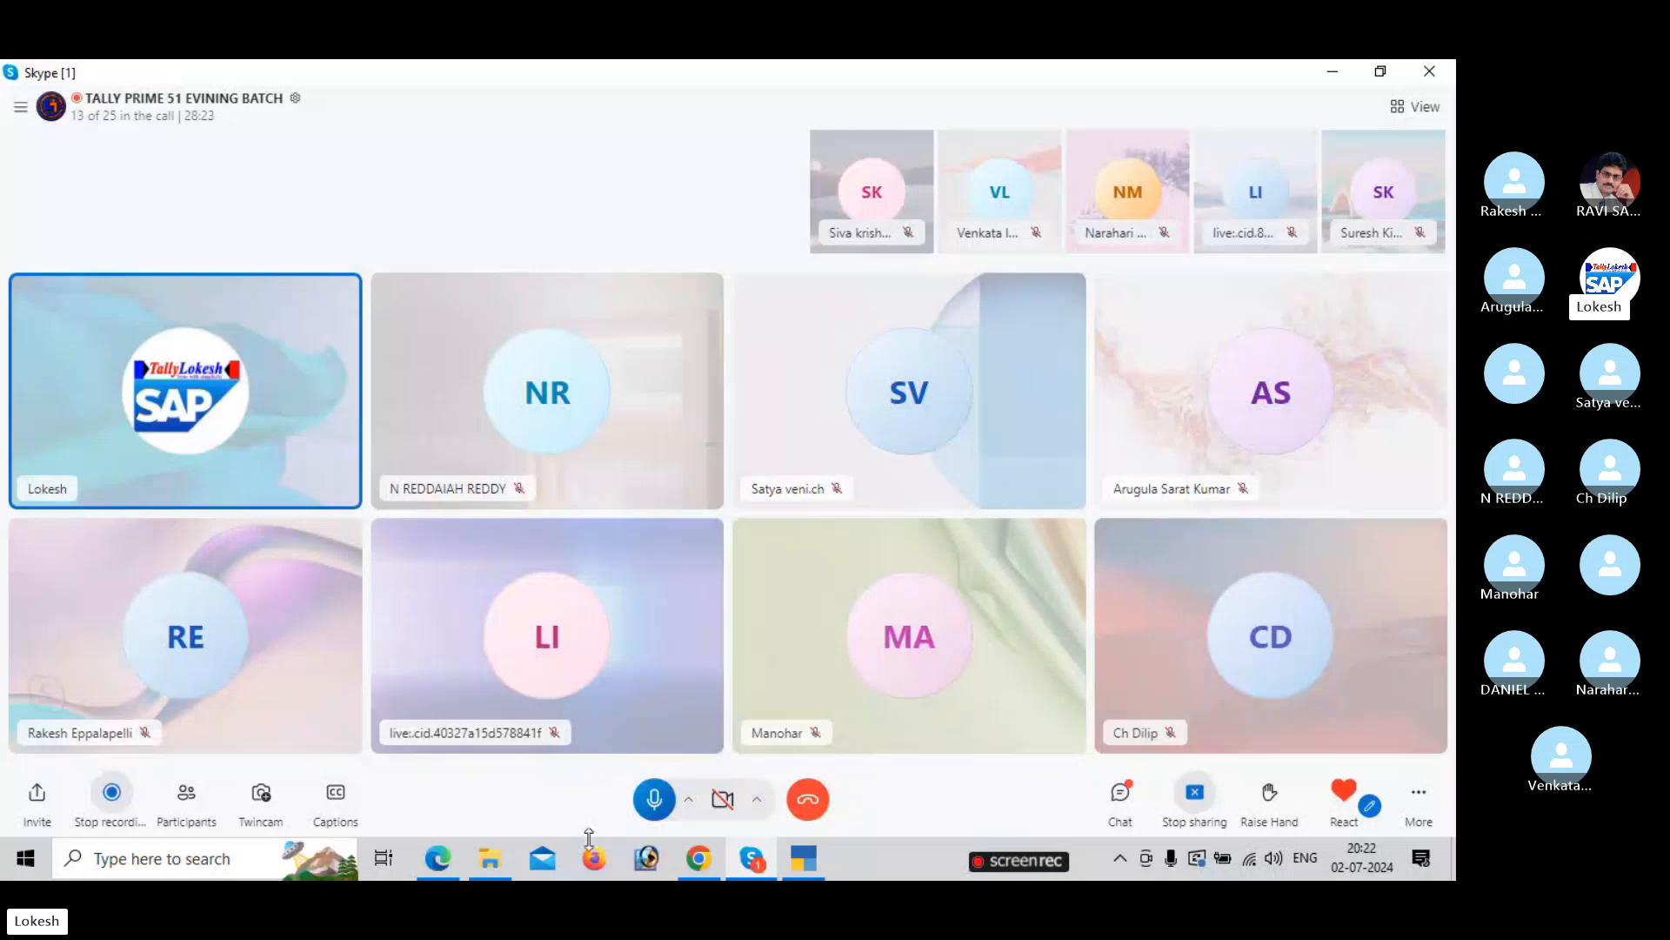
pyautogui.moveTo(452, 875)
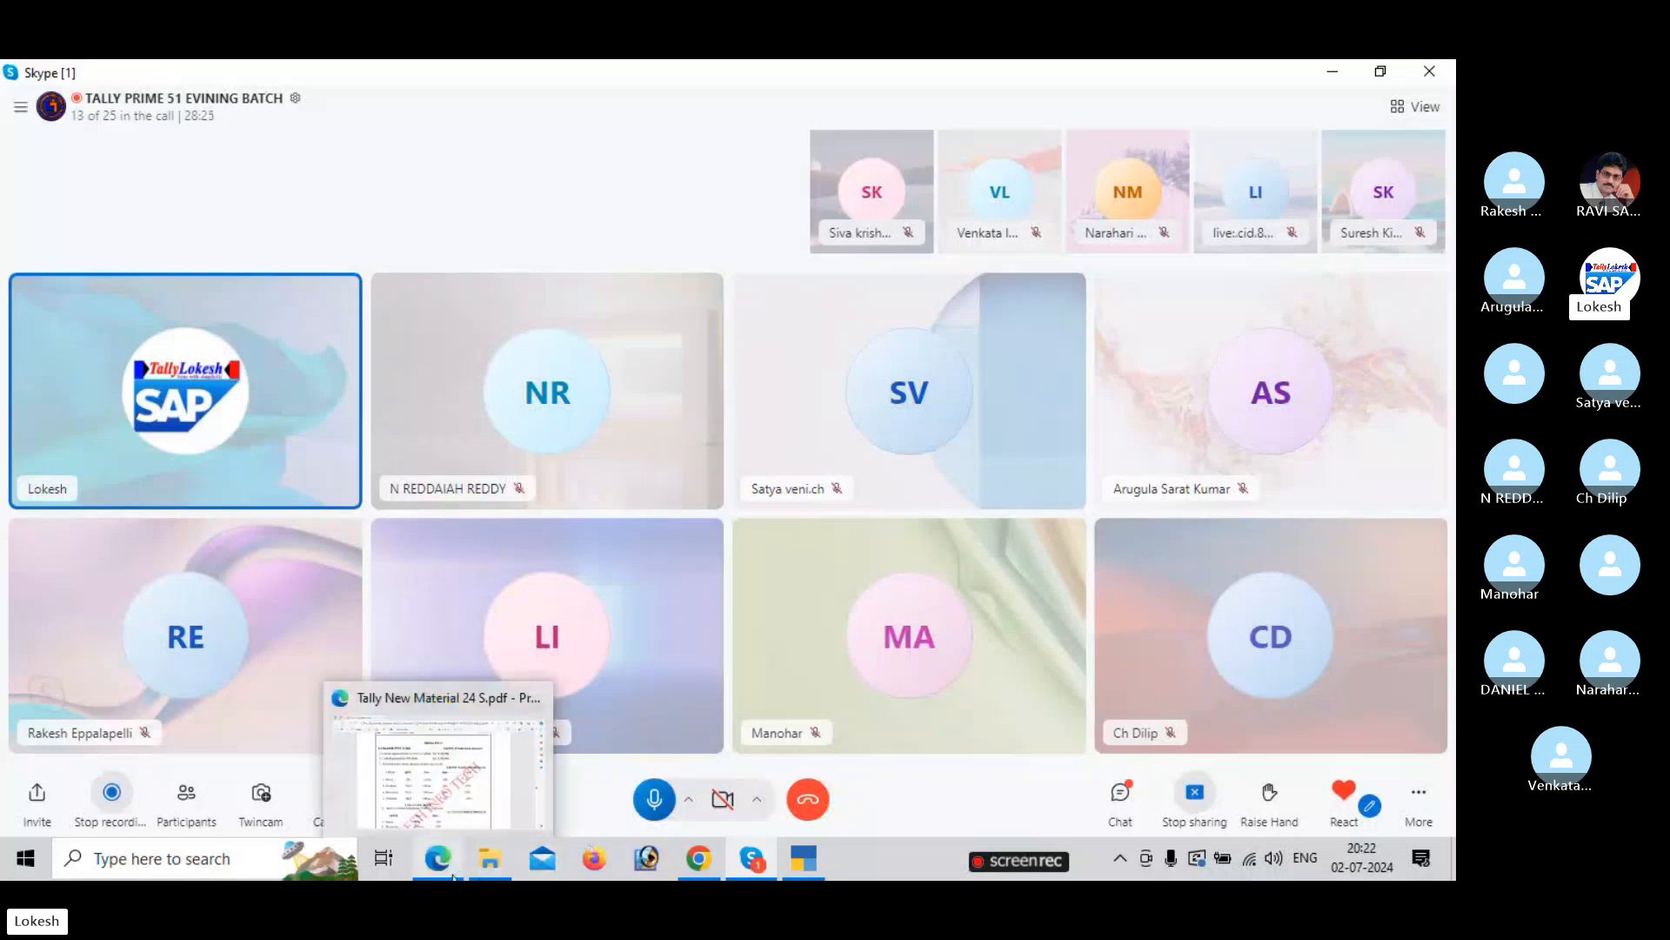
pyautogui.click(492, 762)
# Read Problem-1 for Lokesh Pvt Ltd on PDF page 86, then switch to TallyPrime.
pyautogui.scroll(-8, 635, 707)
pyautogui.scroll(10, 635, 707)
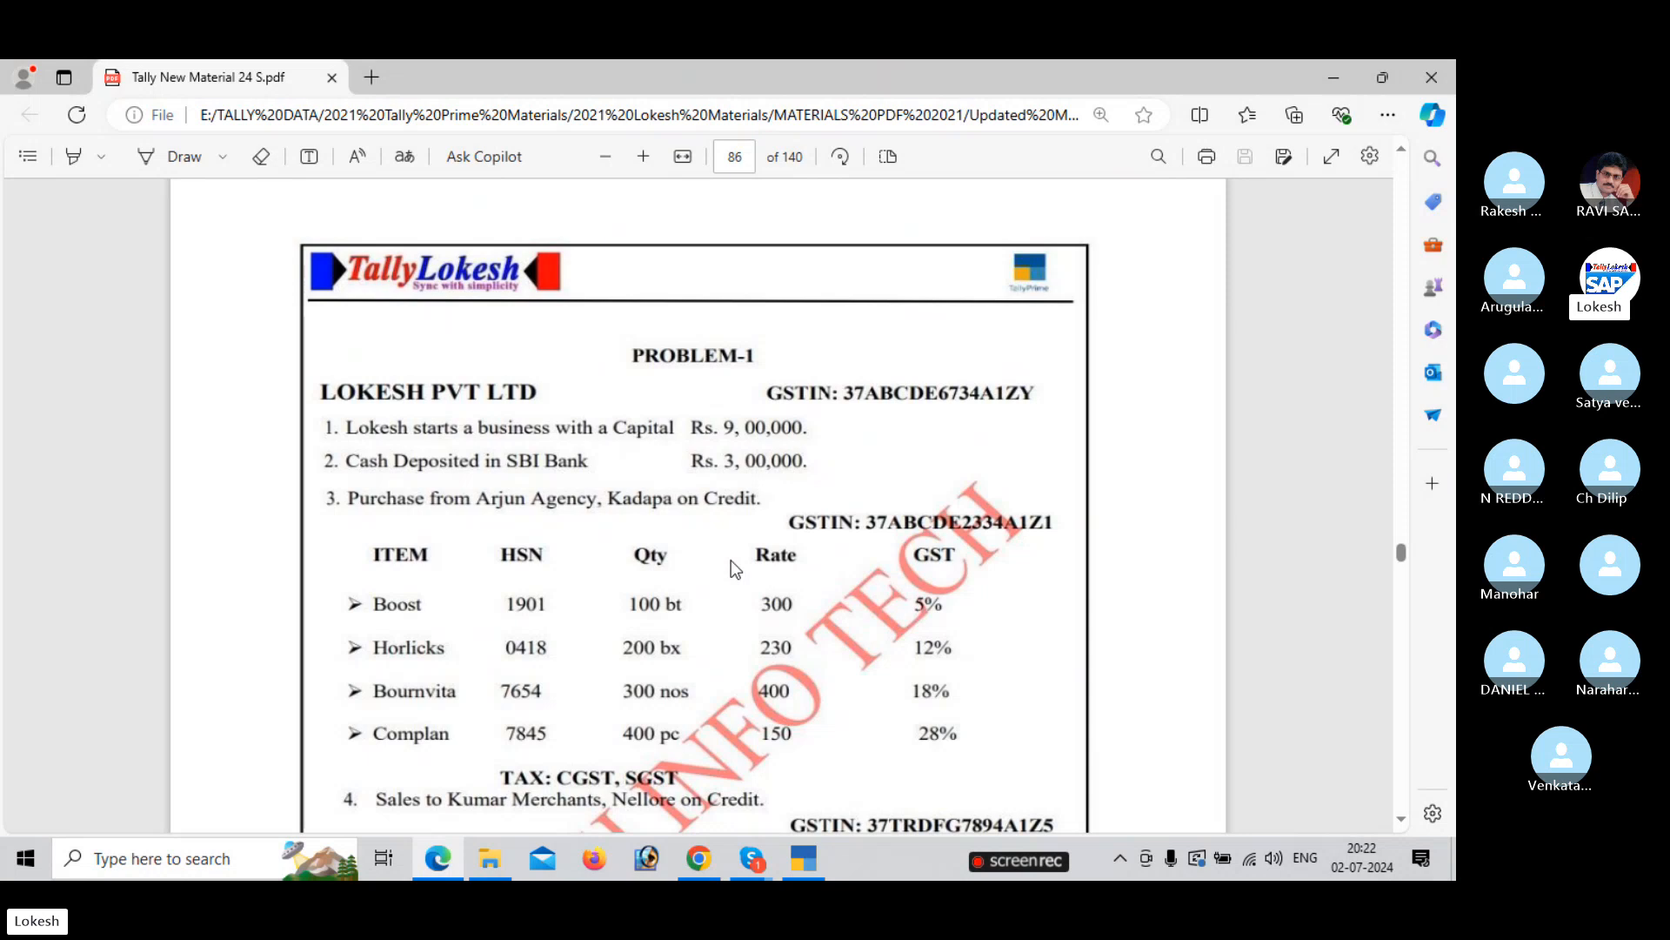
pyautogui.scroll(-3, 731, 561)
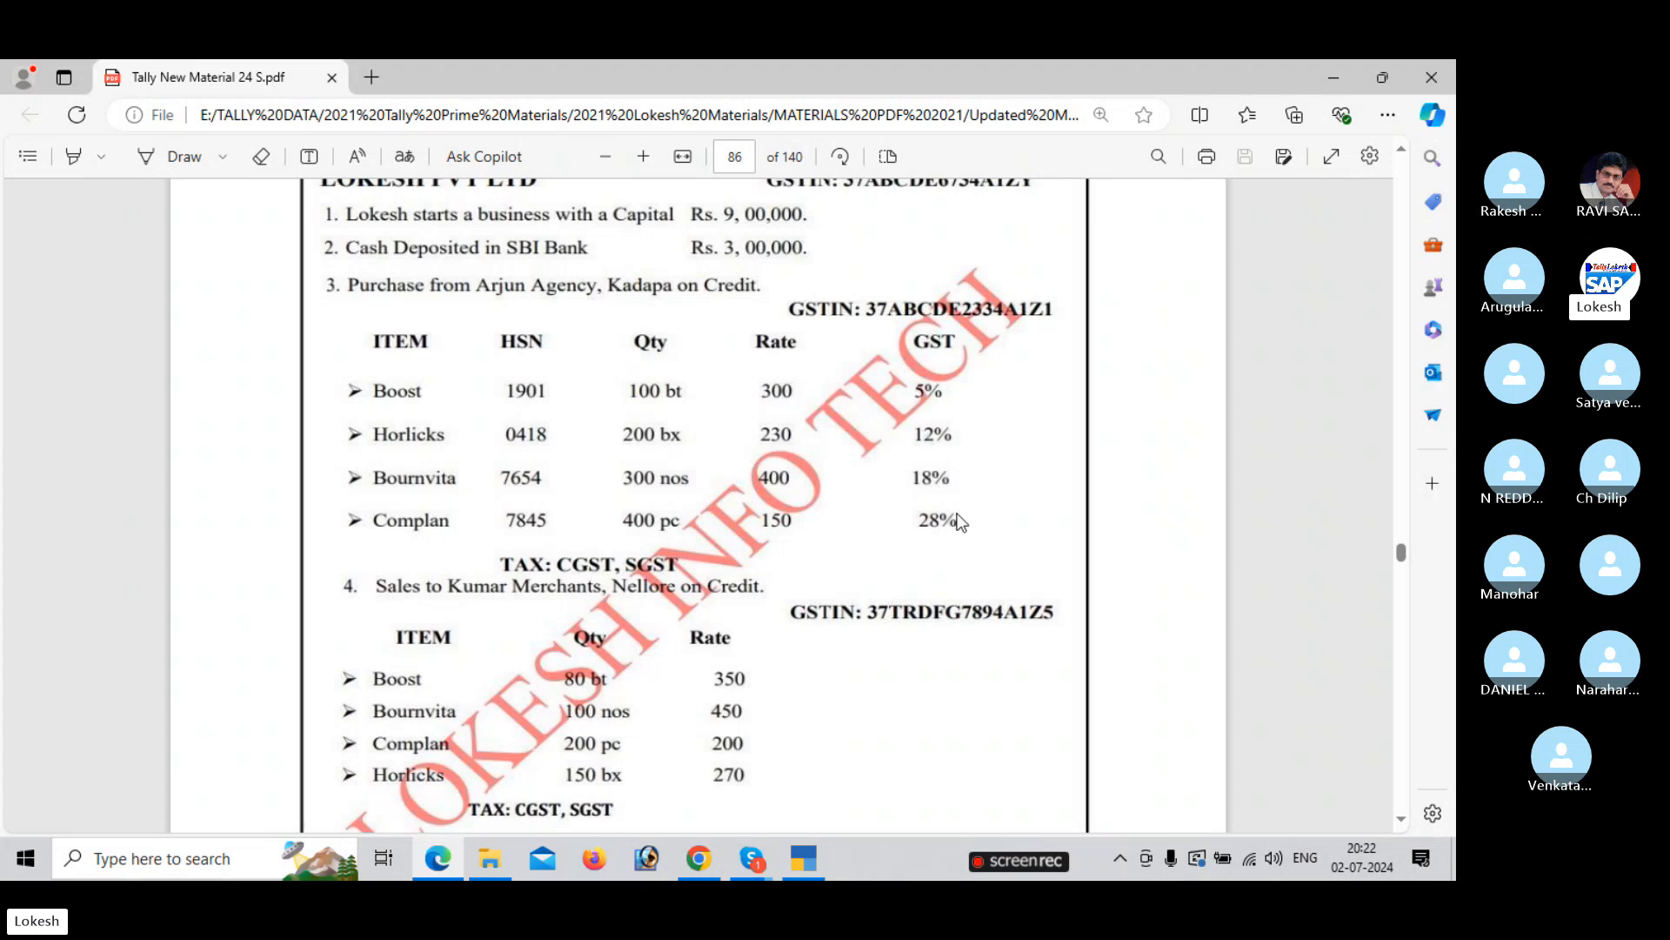
pyautogui.scroll(-1, 950, 510)
pyautogui.scroll(1, 875, 394)
pyautogui.scroll(-4, 884, 329)
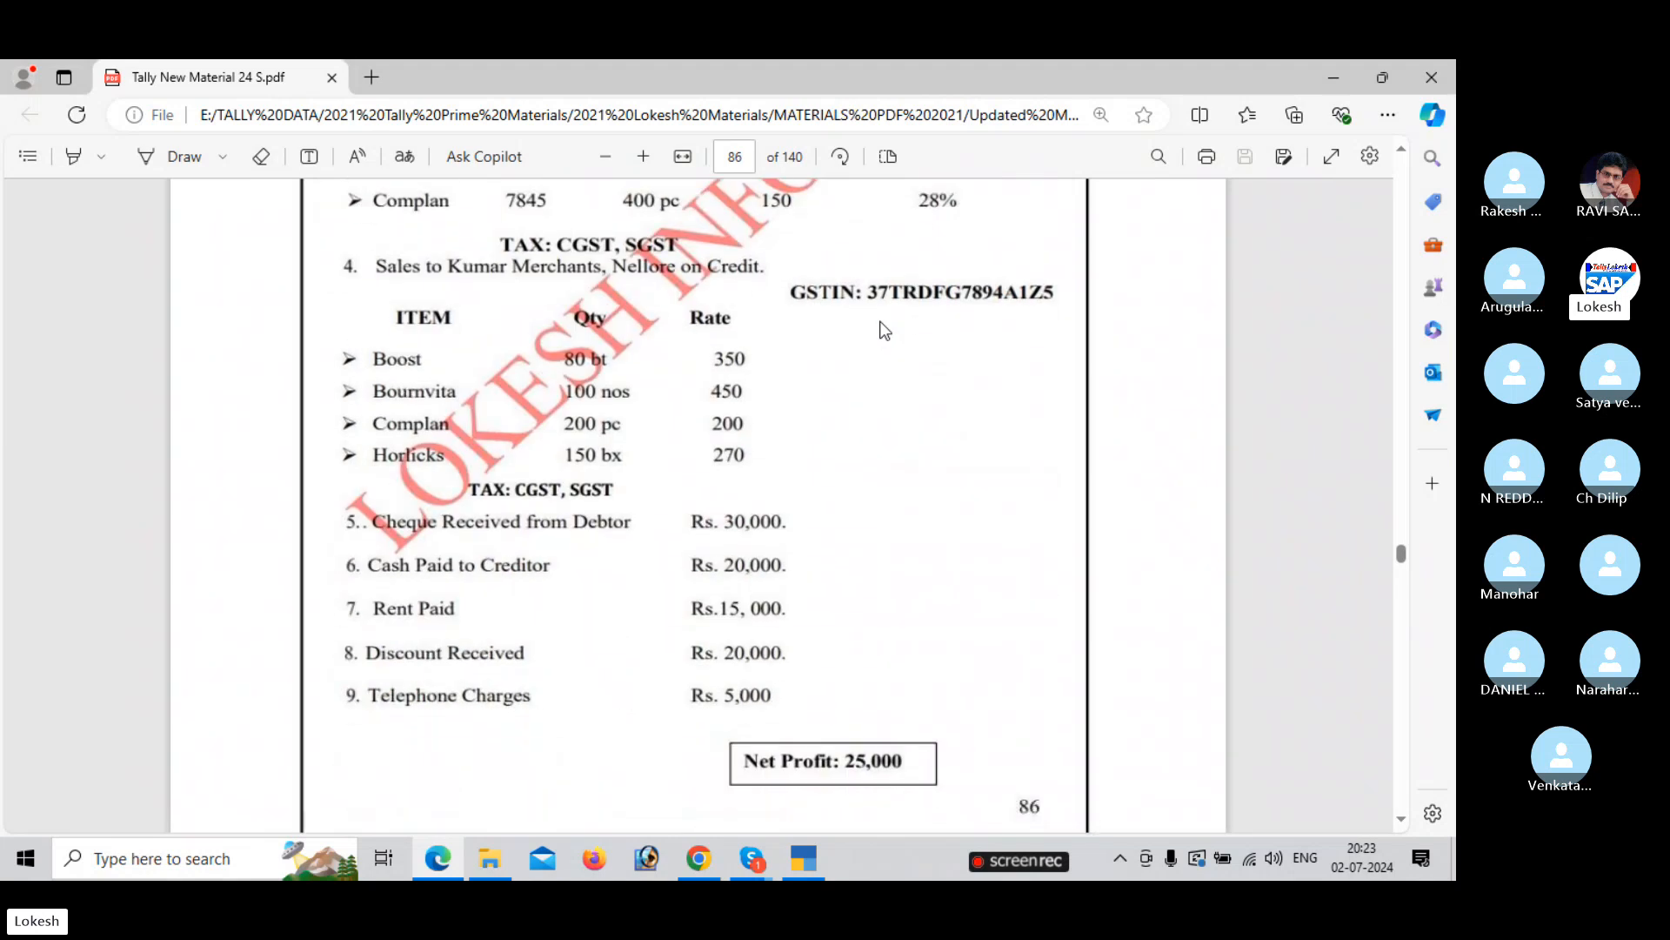
pyautogui.scroll(5, 884, 329)
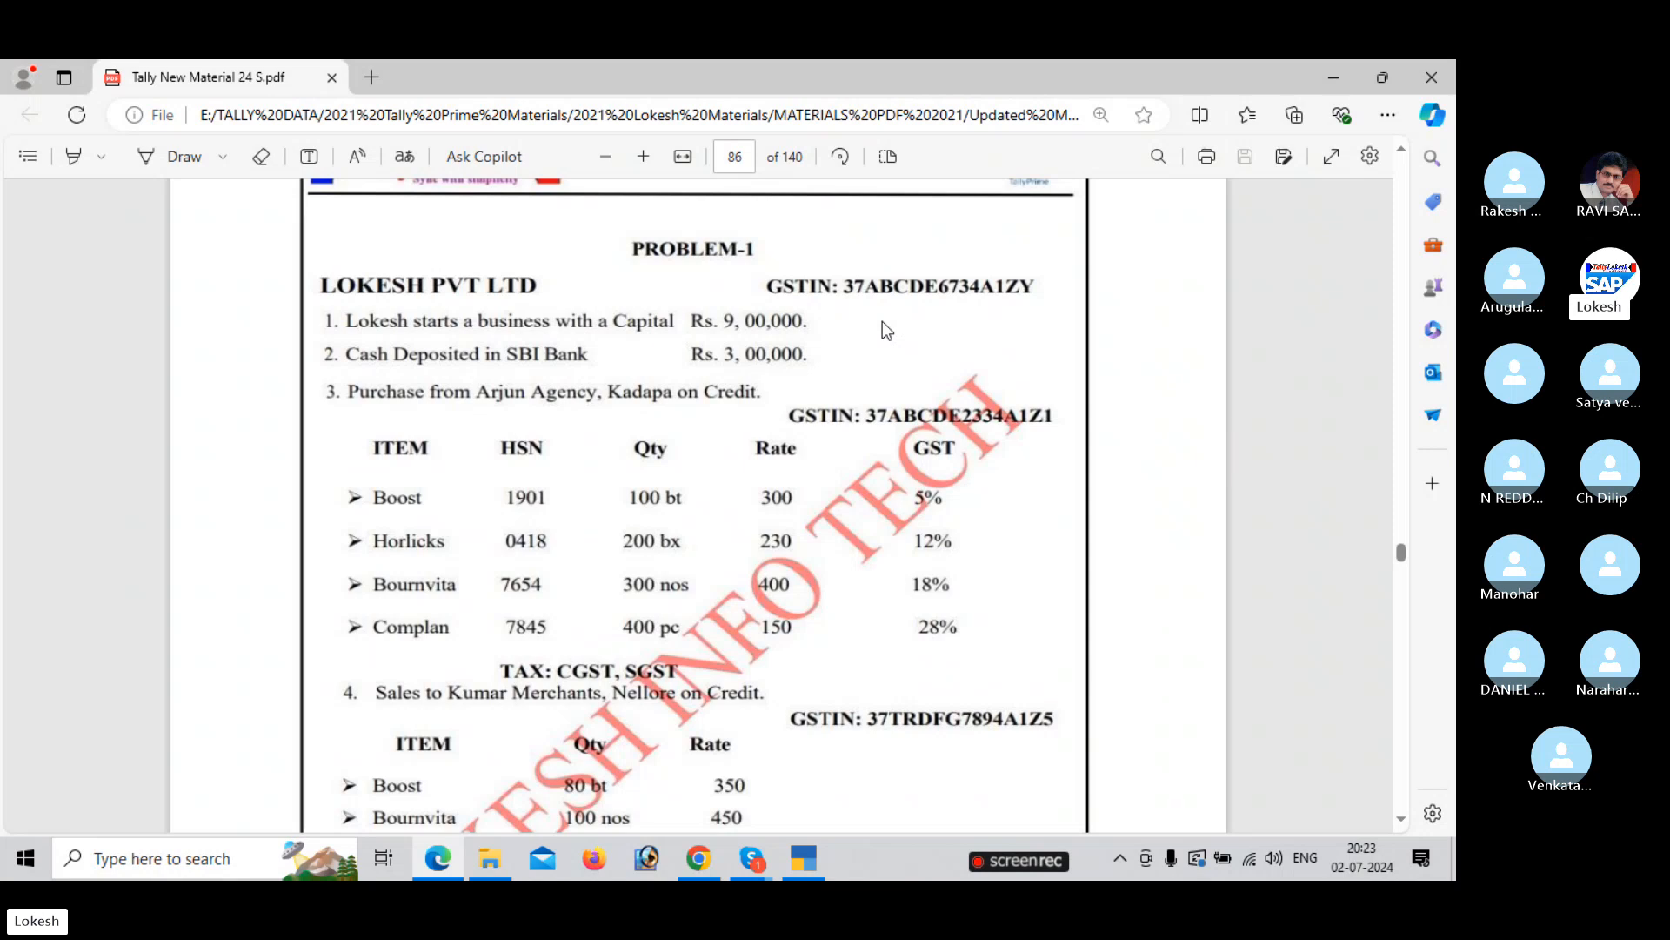
pyautogui.click(795, 858)
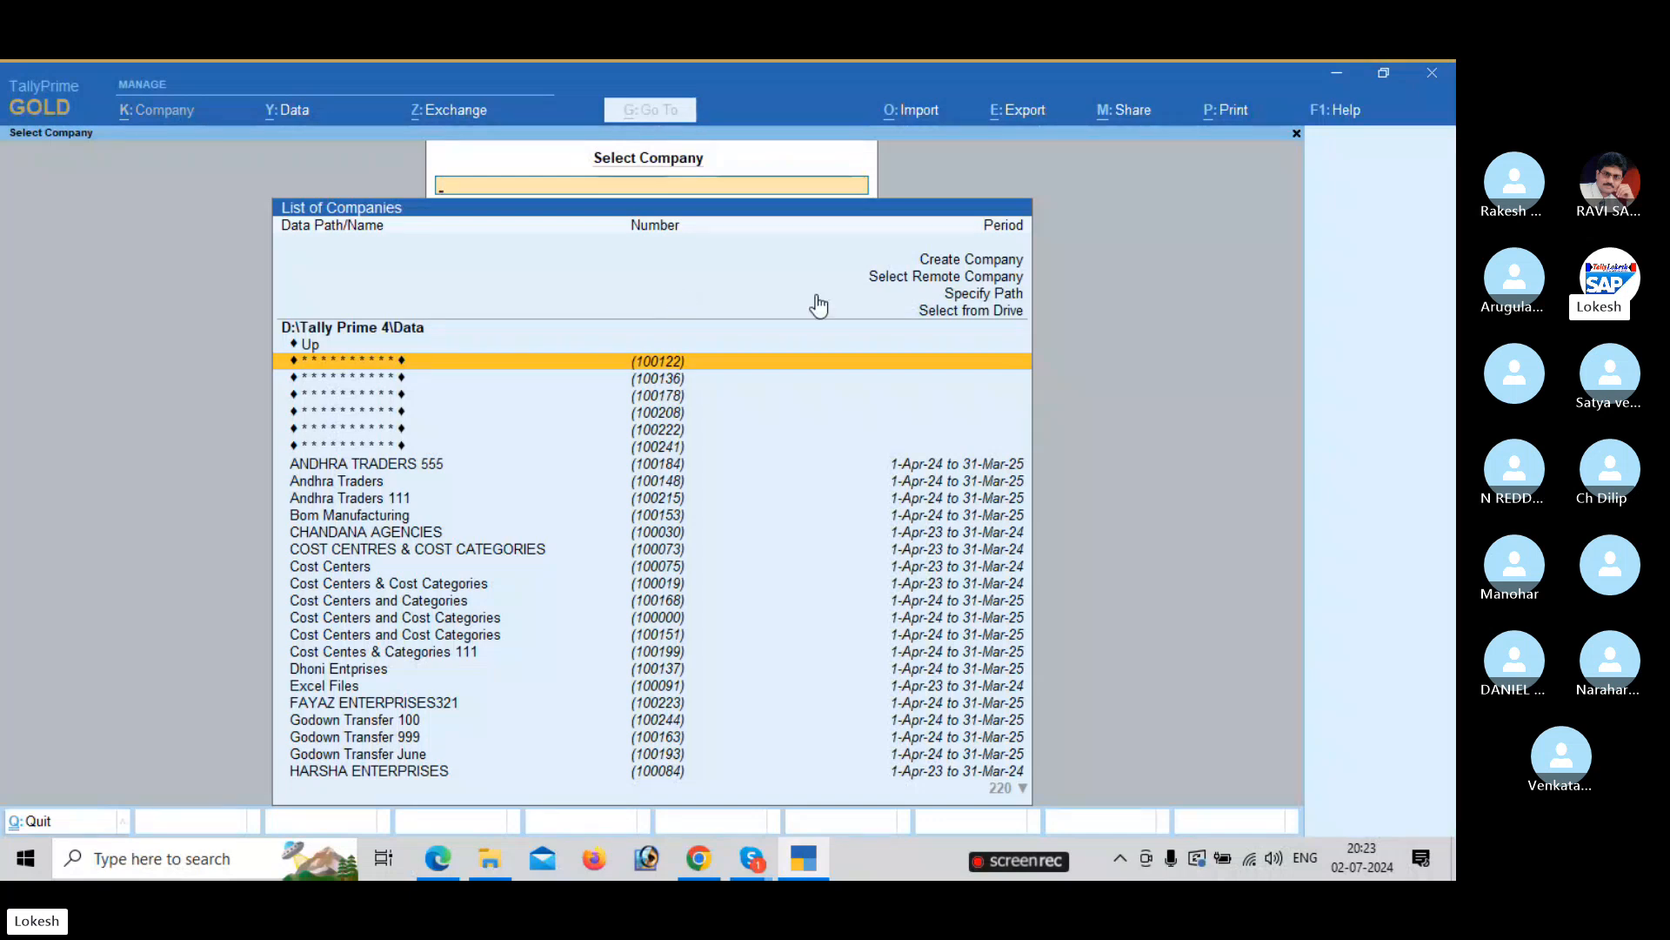
# Start a new company named 'Lokesh Pvt Ltd July'.
pyautogui.press('Up')
pyautogui.press('Up')
pyautogui.press('Up')
pyautogui.press('Up')
pyautogui.press('Up')
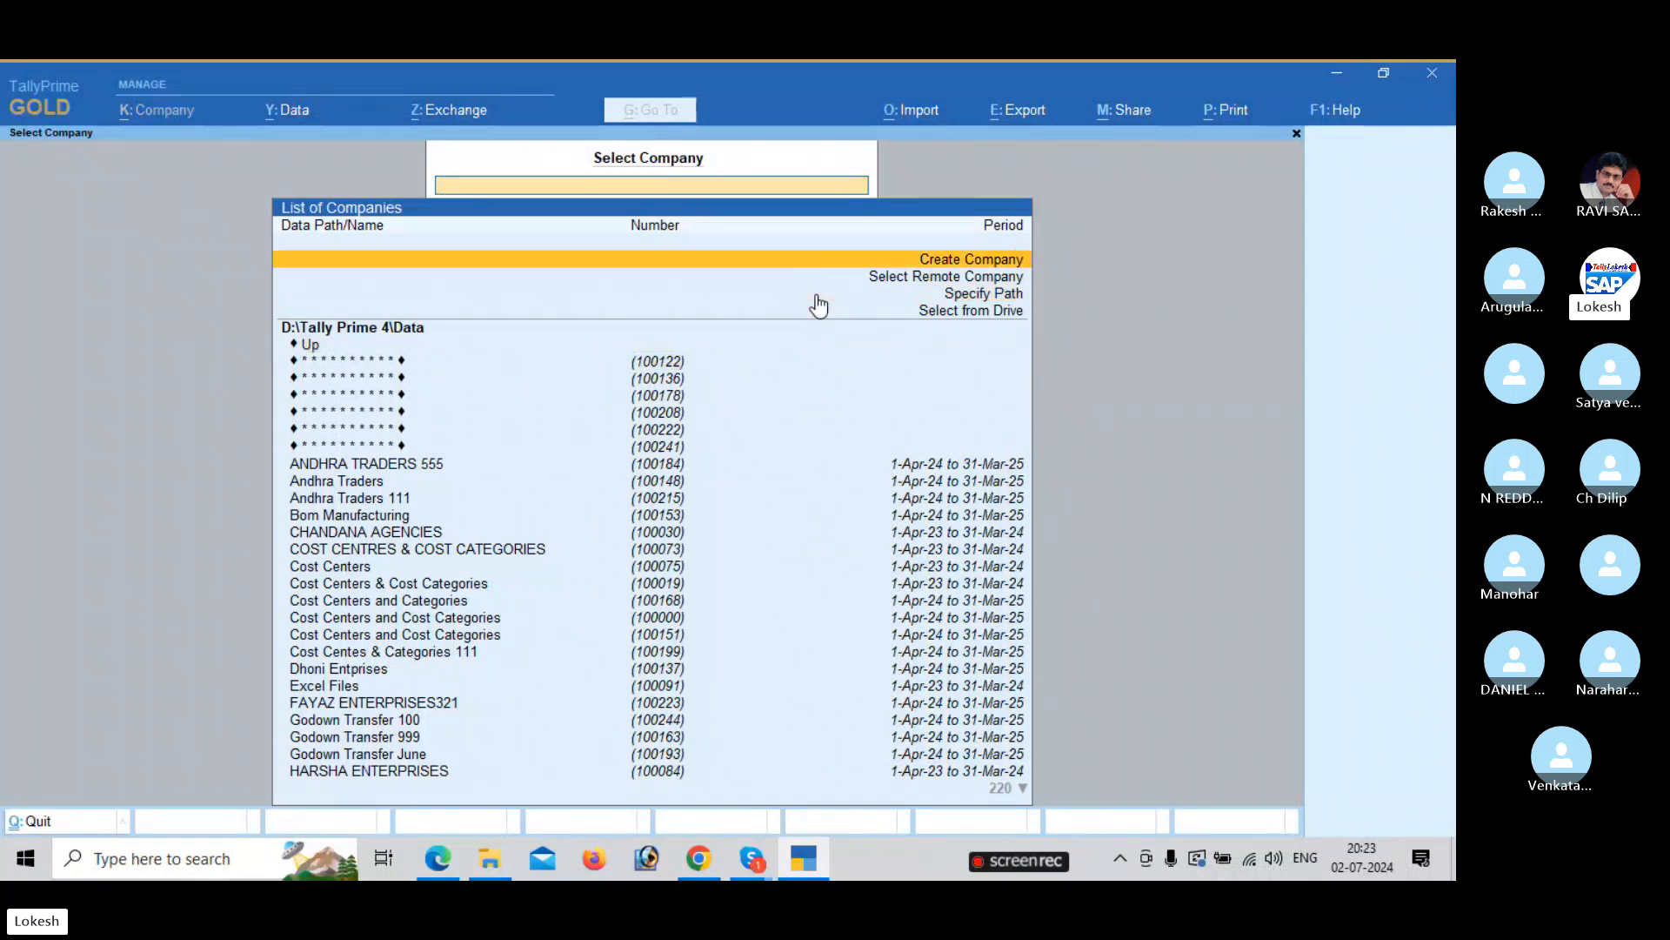
pyautogui.press('Return')
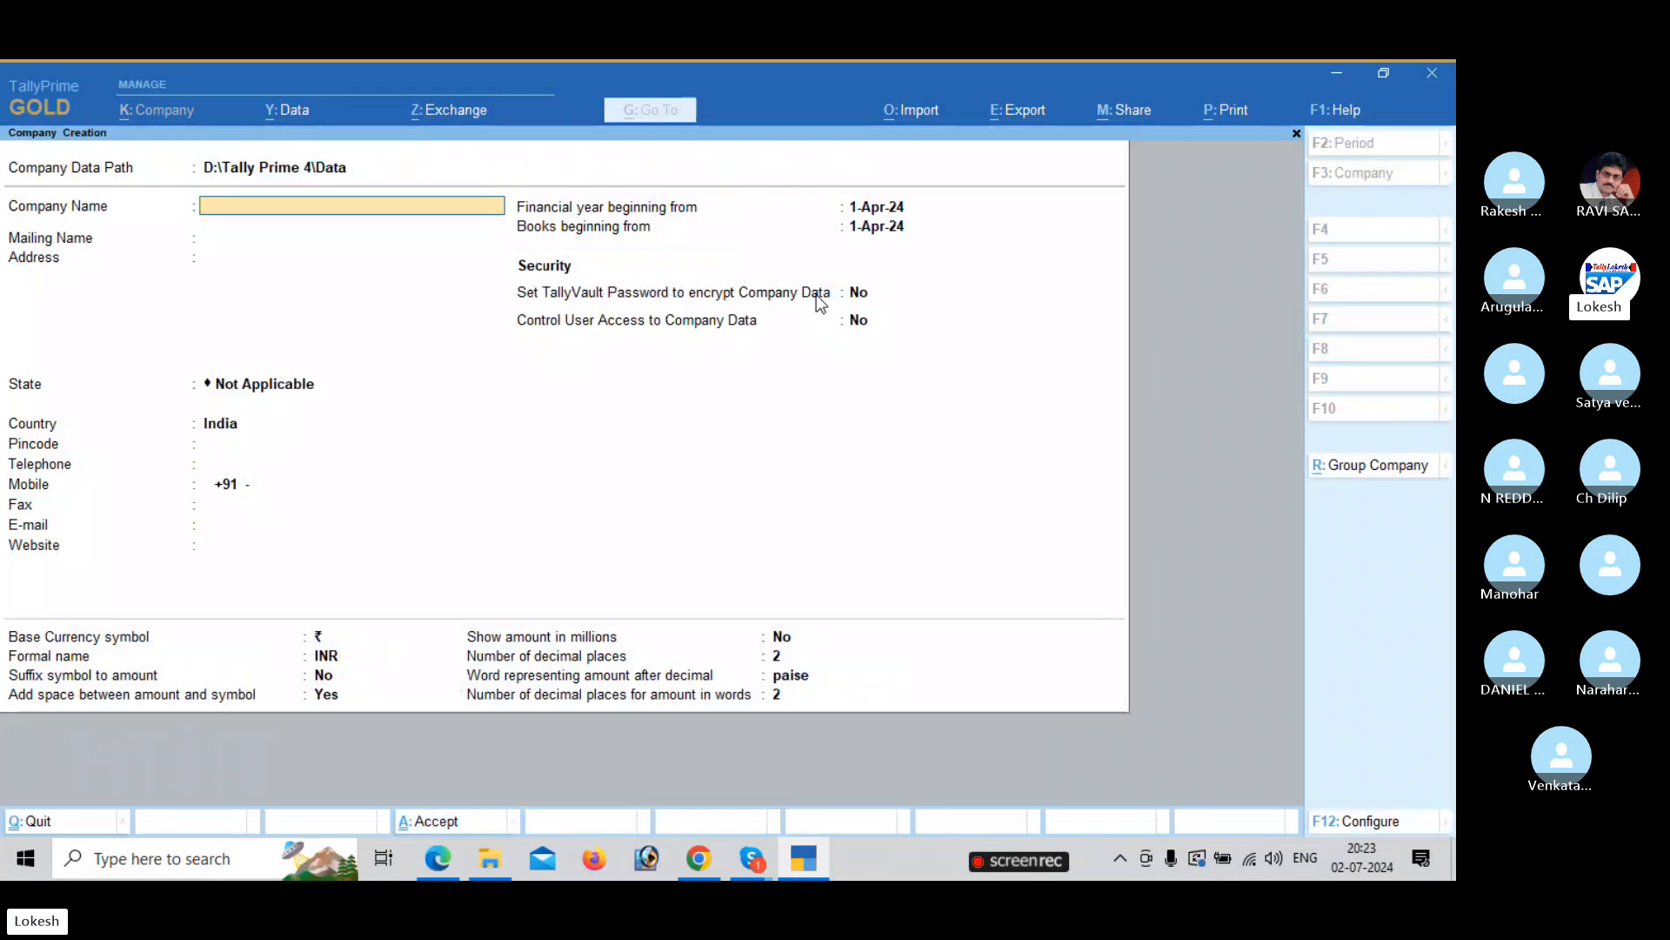
pyautogui.write('Lokesh Pvt')
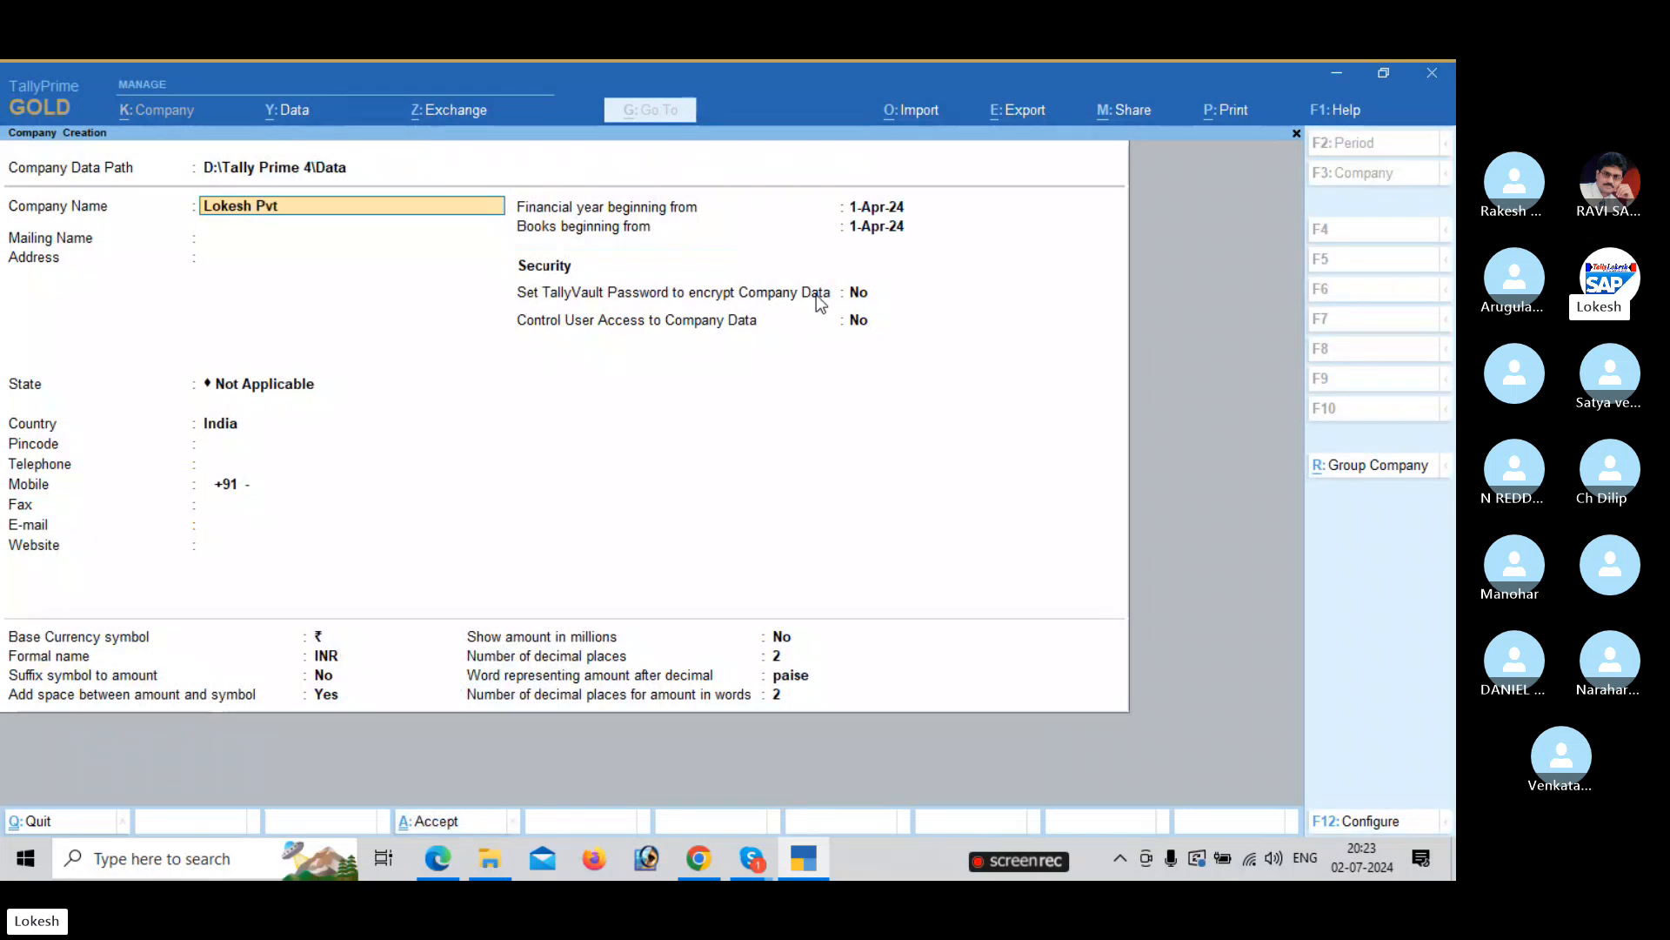
pyautogui.write(' Ltd July')
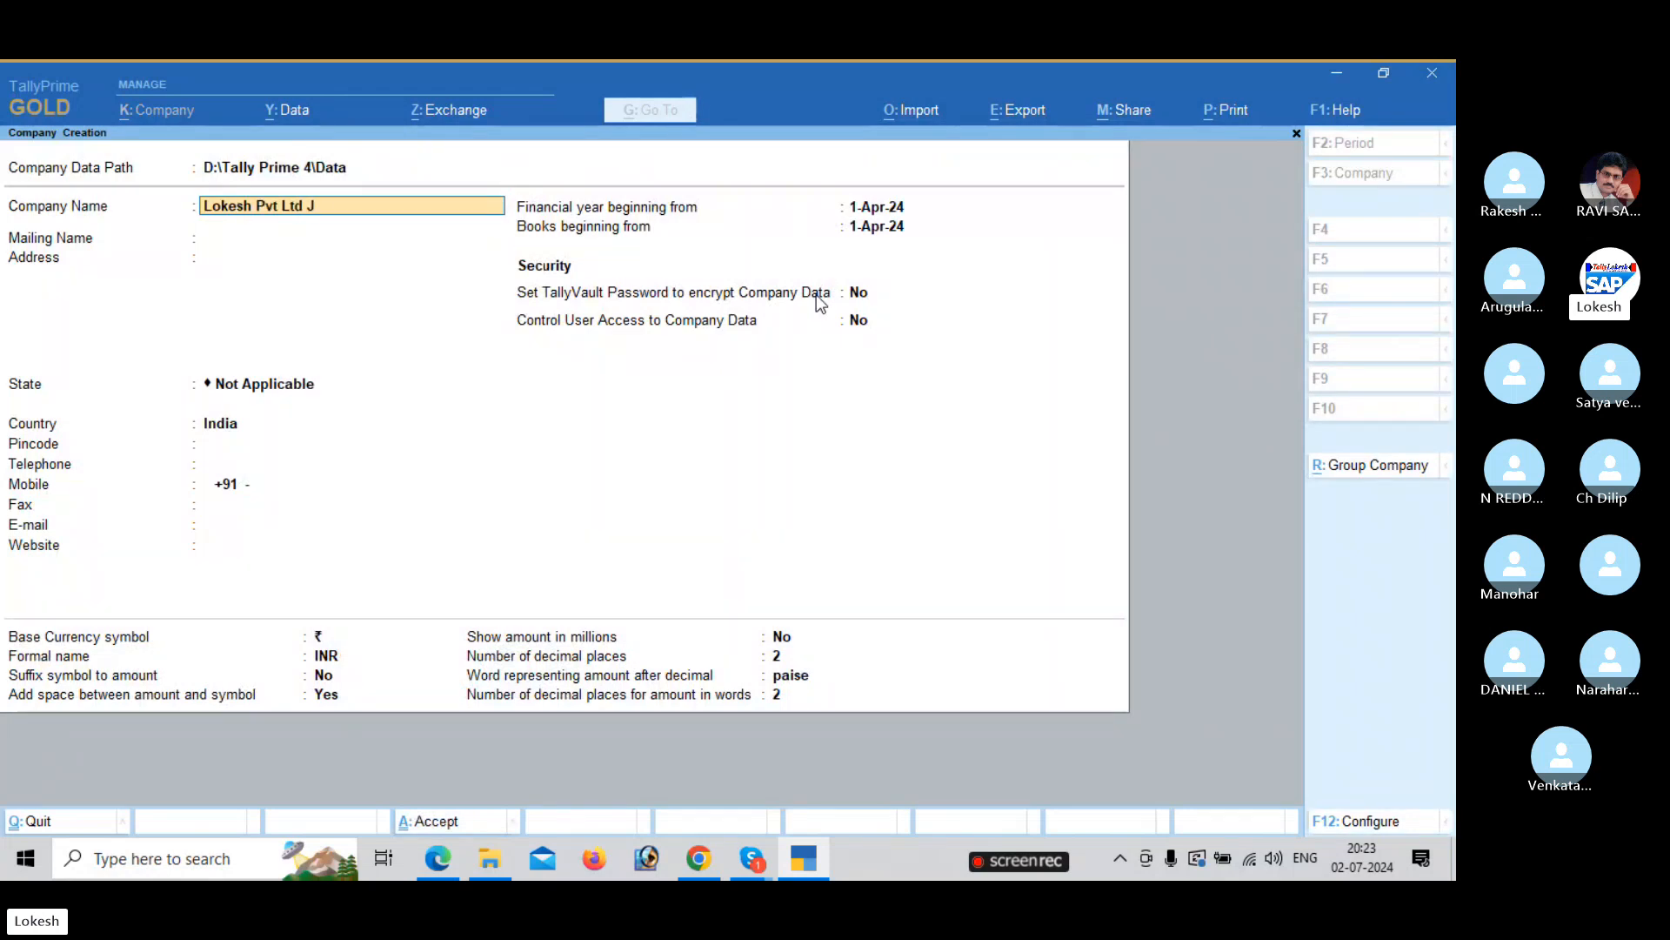
pyautogui.press('Return')
# Enter the company's postal address and a second address line with the cell number.
pyautogui.press('Return')
pyautogui.press('Return')
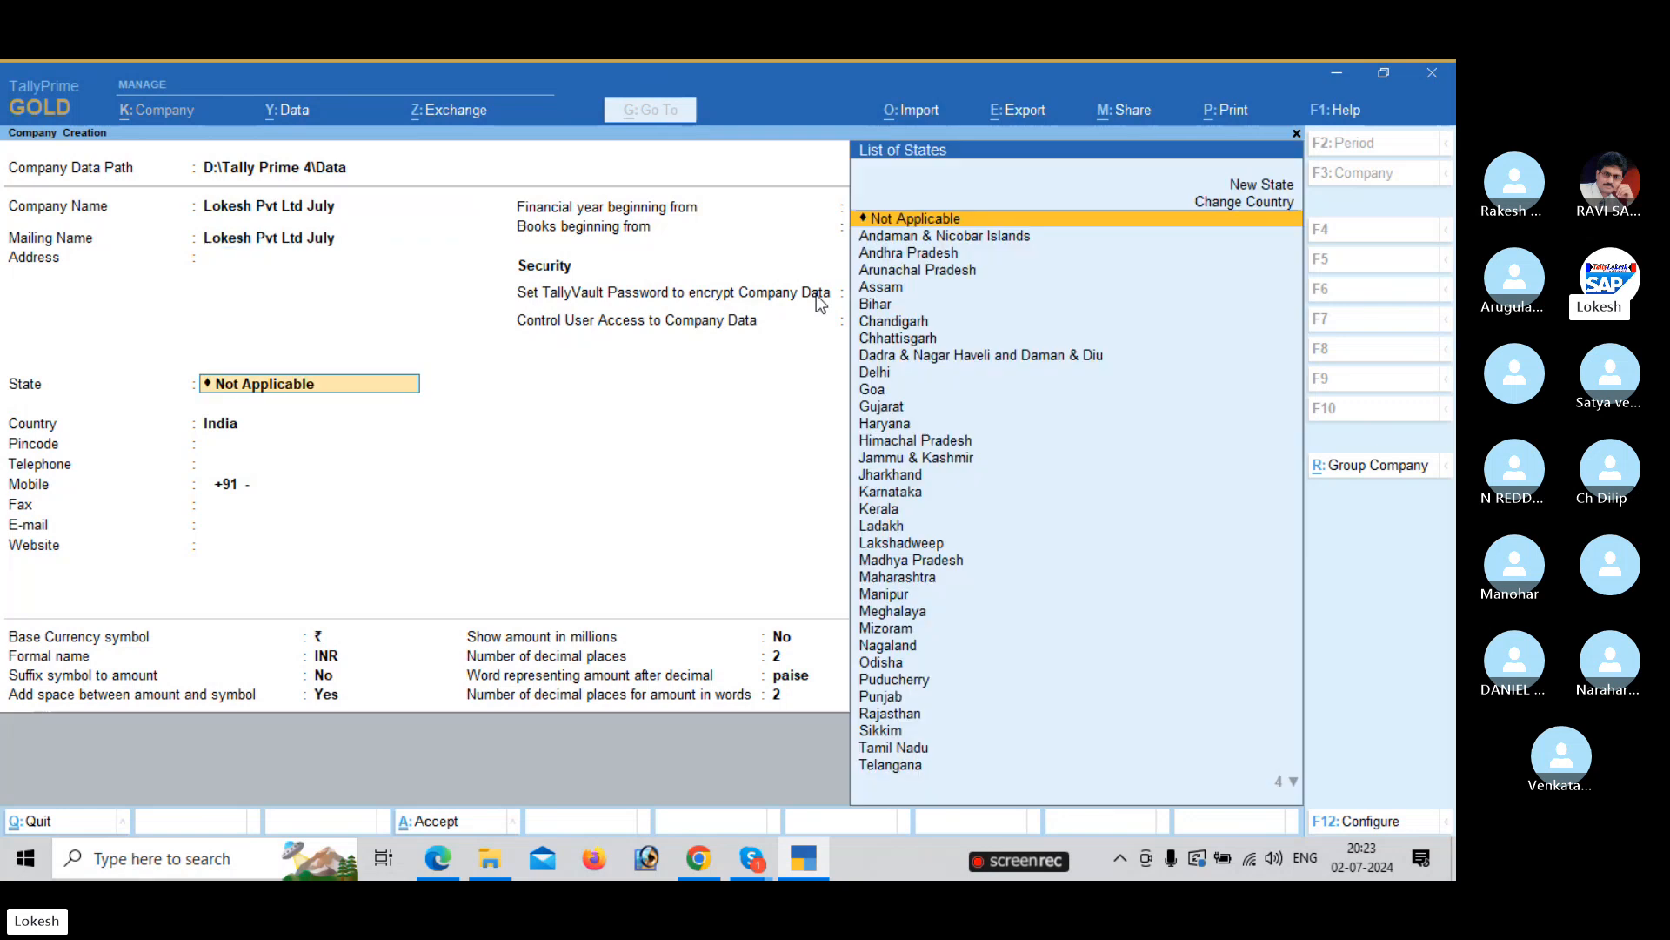
pyautogui.press('Down')
pyautogui.press('Down')
pyautogui.press('Return')
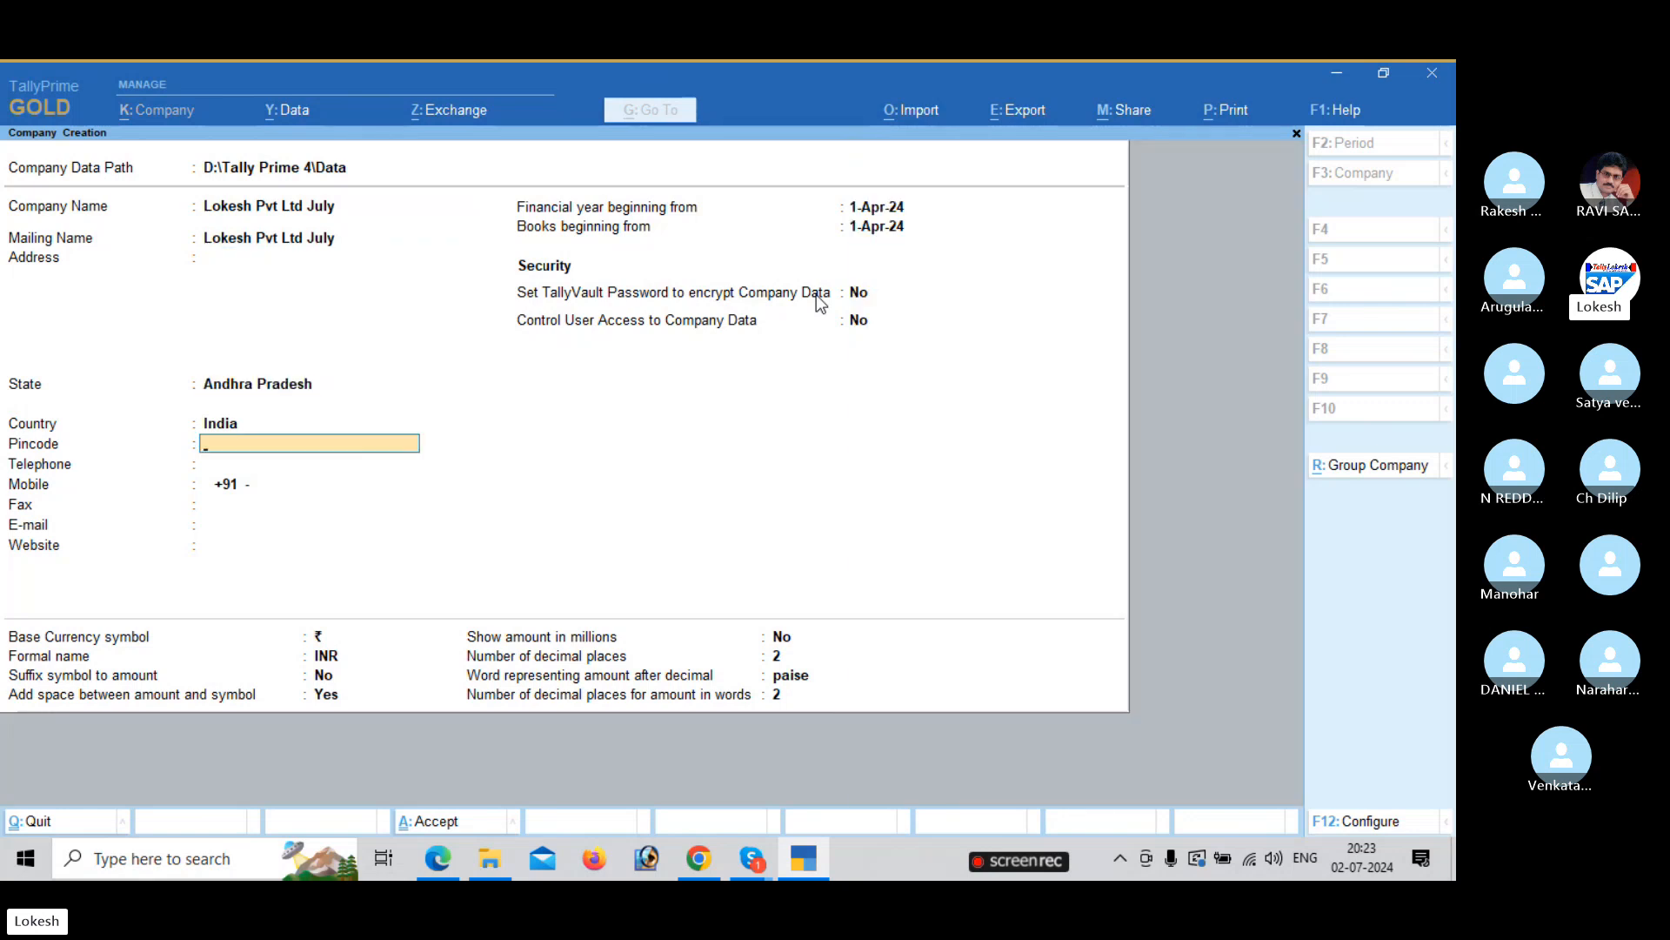
pyautogui.press('BackSpace')
pyautogui.press('BackSpace')
pyautogui.press('BackSpace')
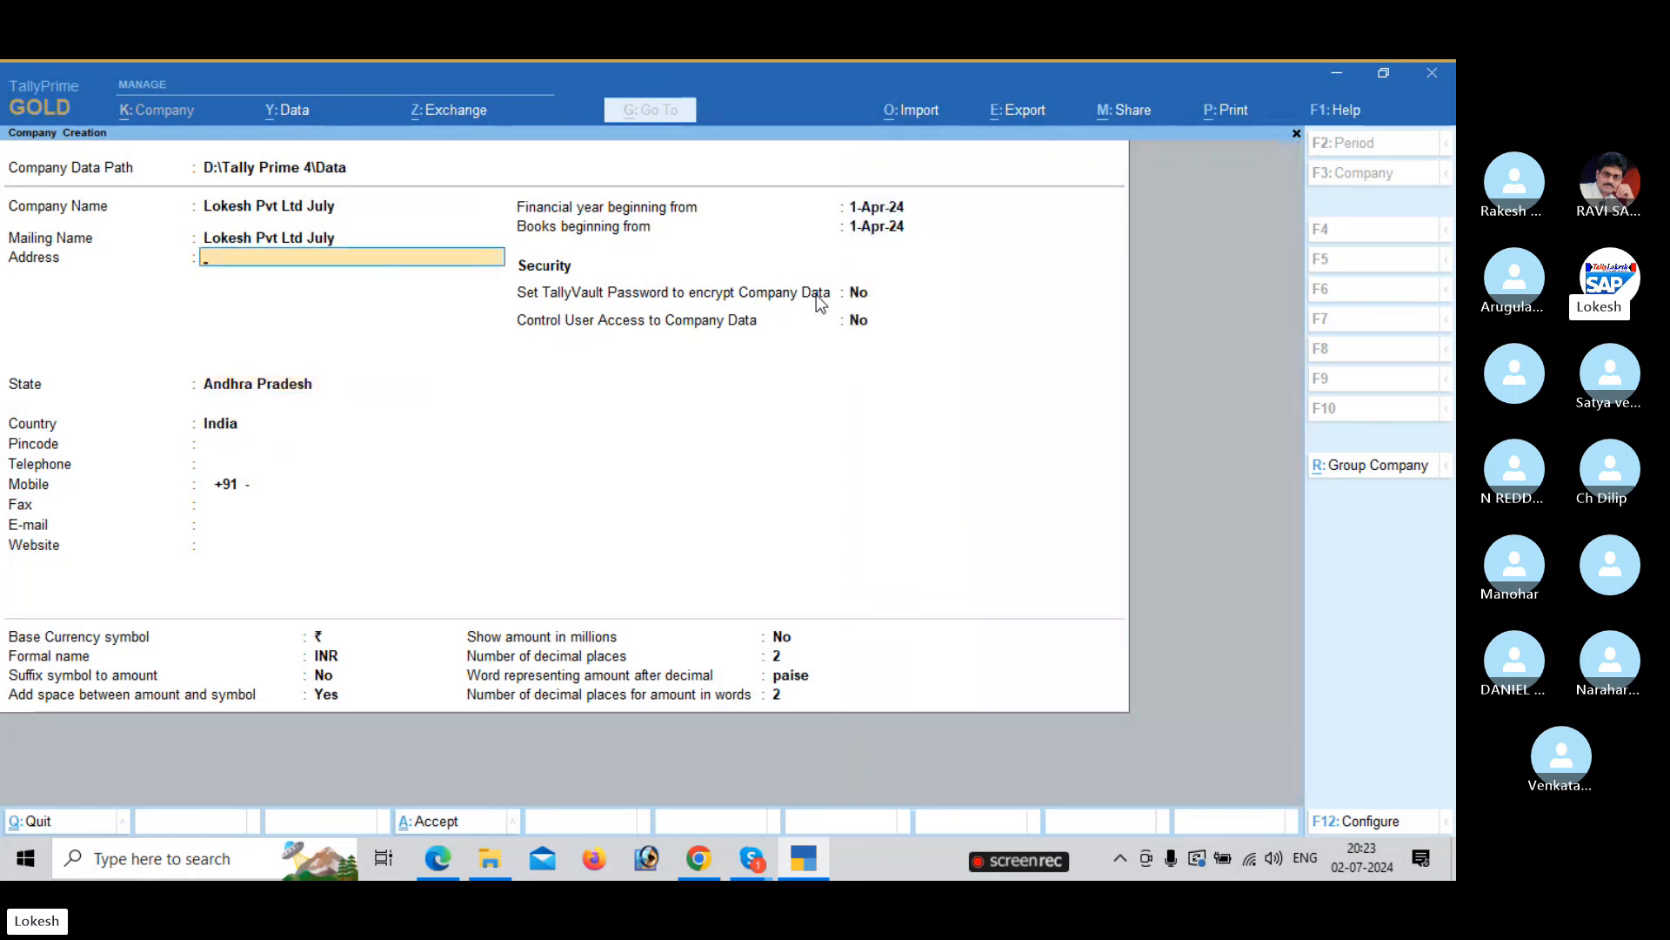
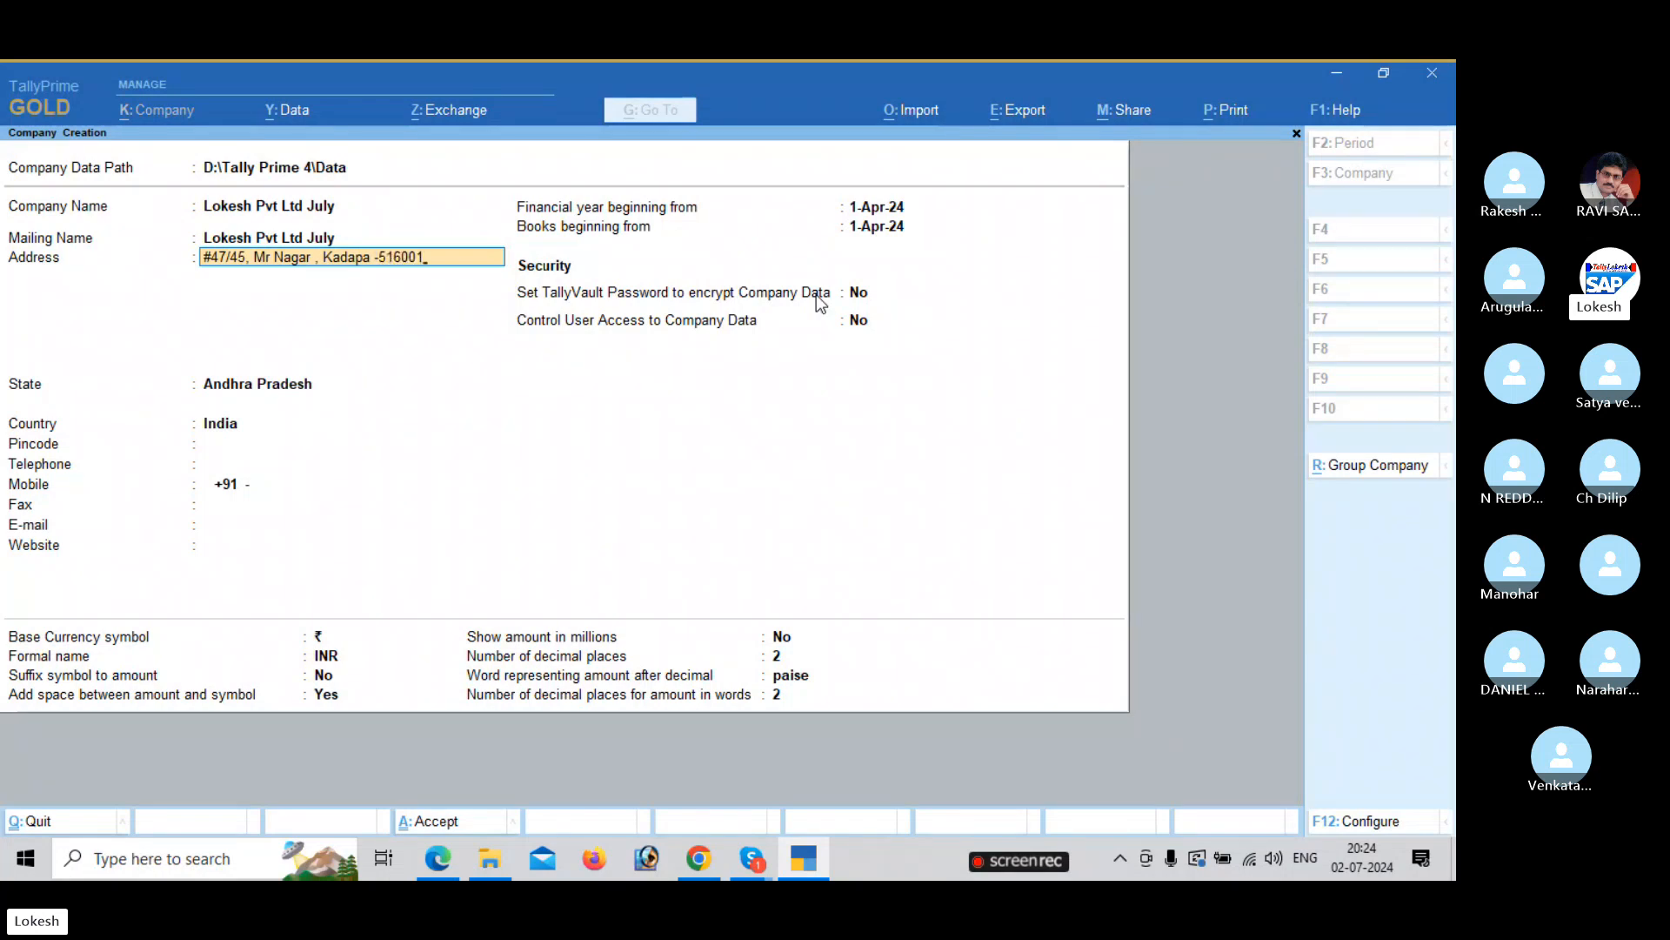
pyautogui.press('Return')
pyautogui.press('Return')
pyautogui.press('BackSpace')
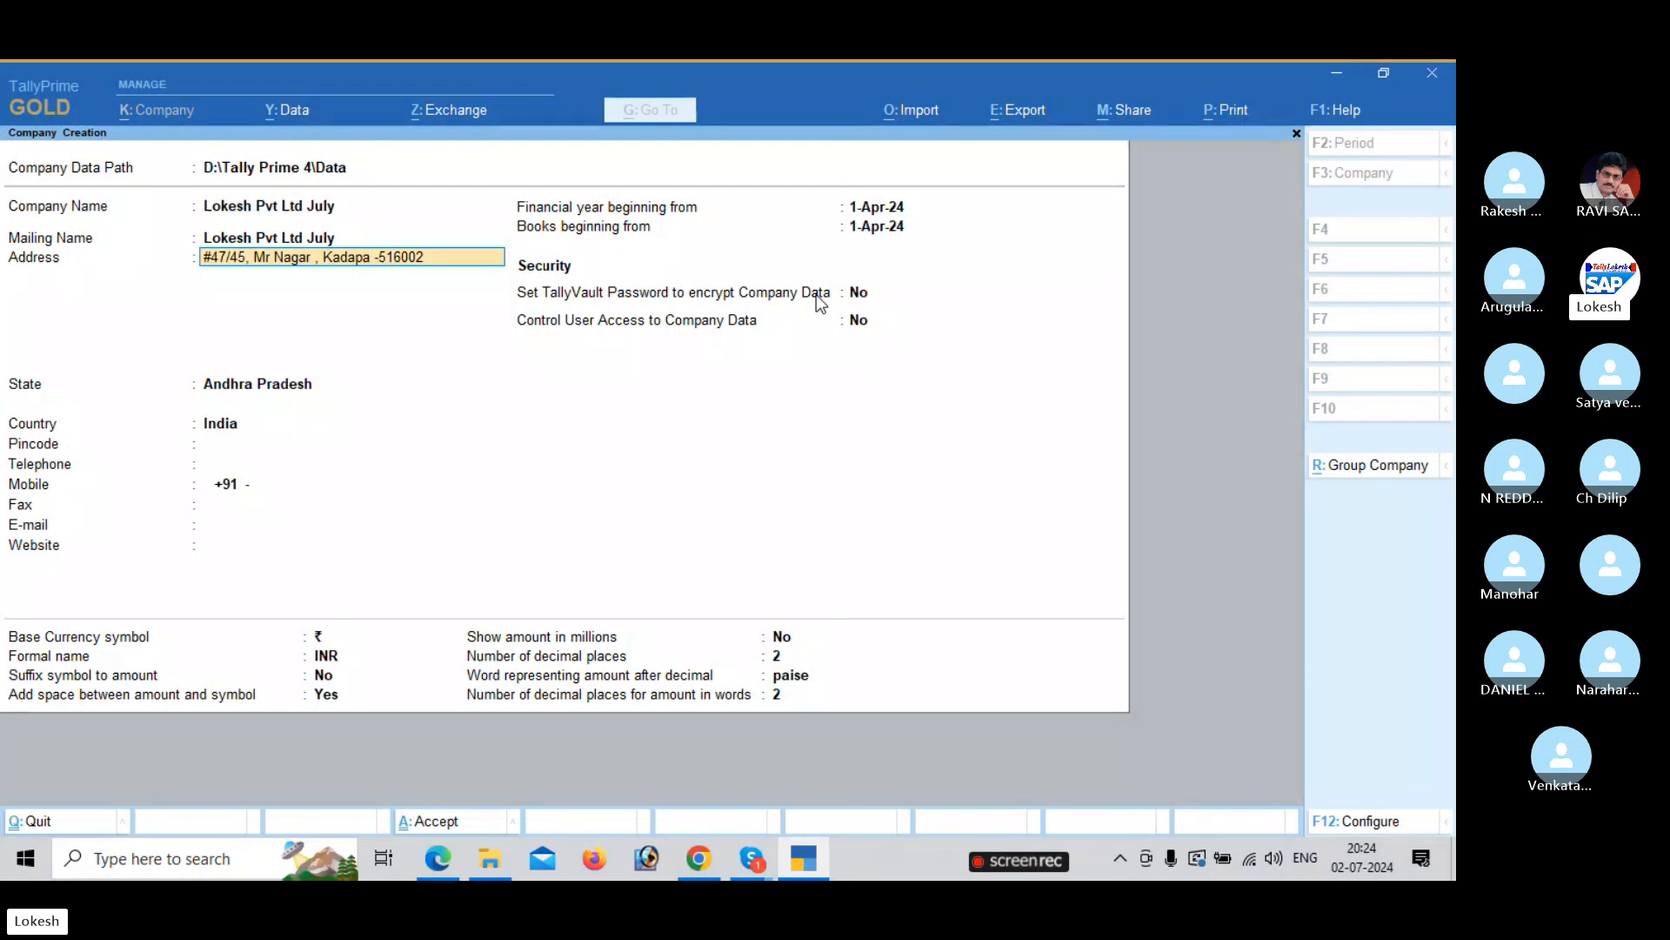
pyautogui.write('Cell No')
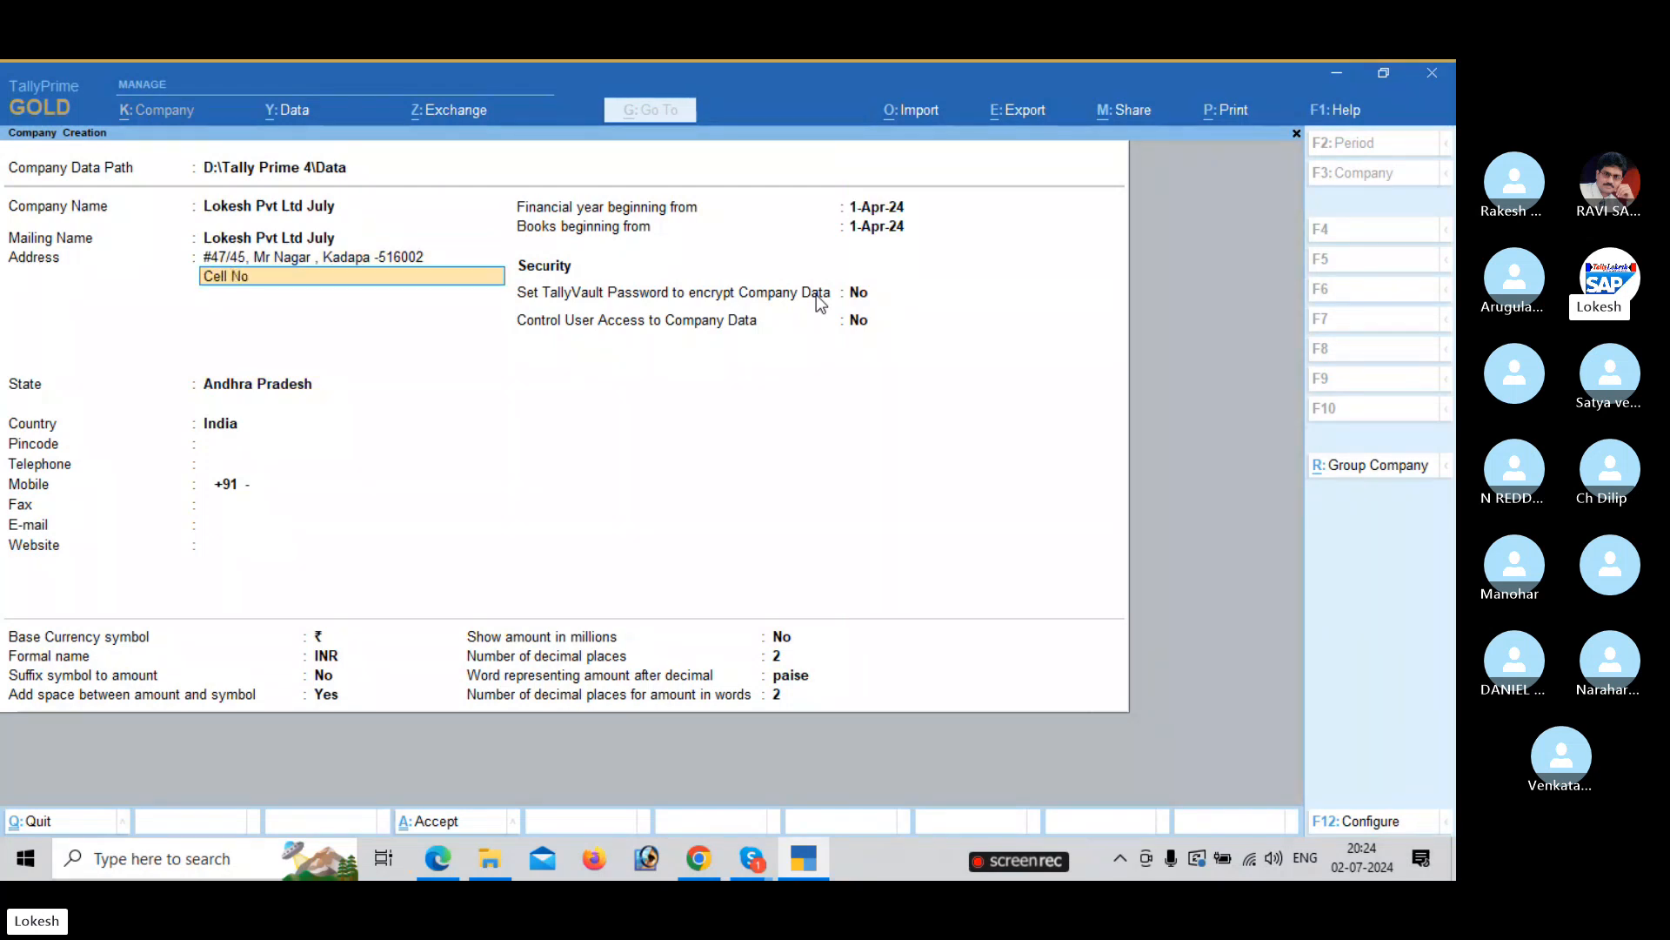
pyautogui.press('Return')
# Fill in the company's pincode, telephone and mobile numbers.
pyautogui.press('Return')
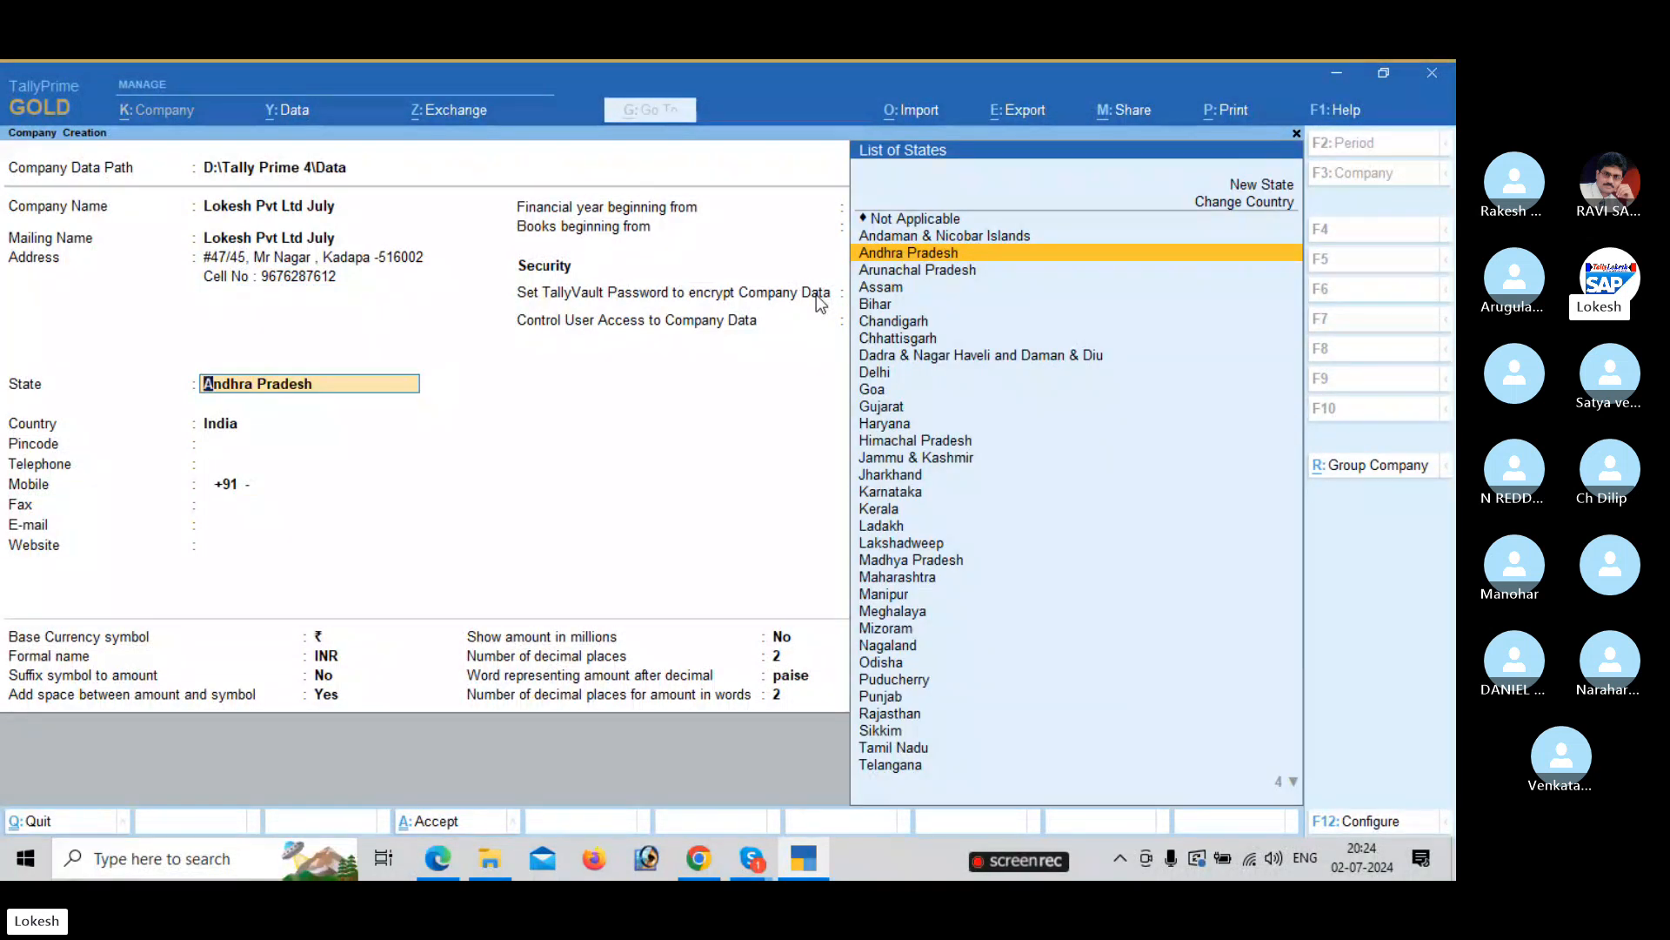
pyautogui.press('Return')
pyautogui.write('516002')
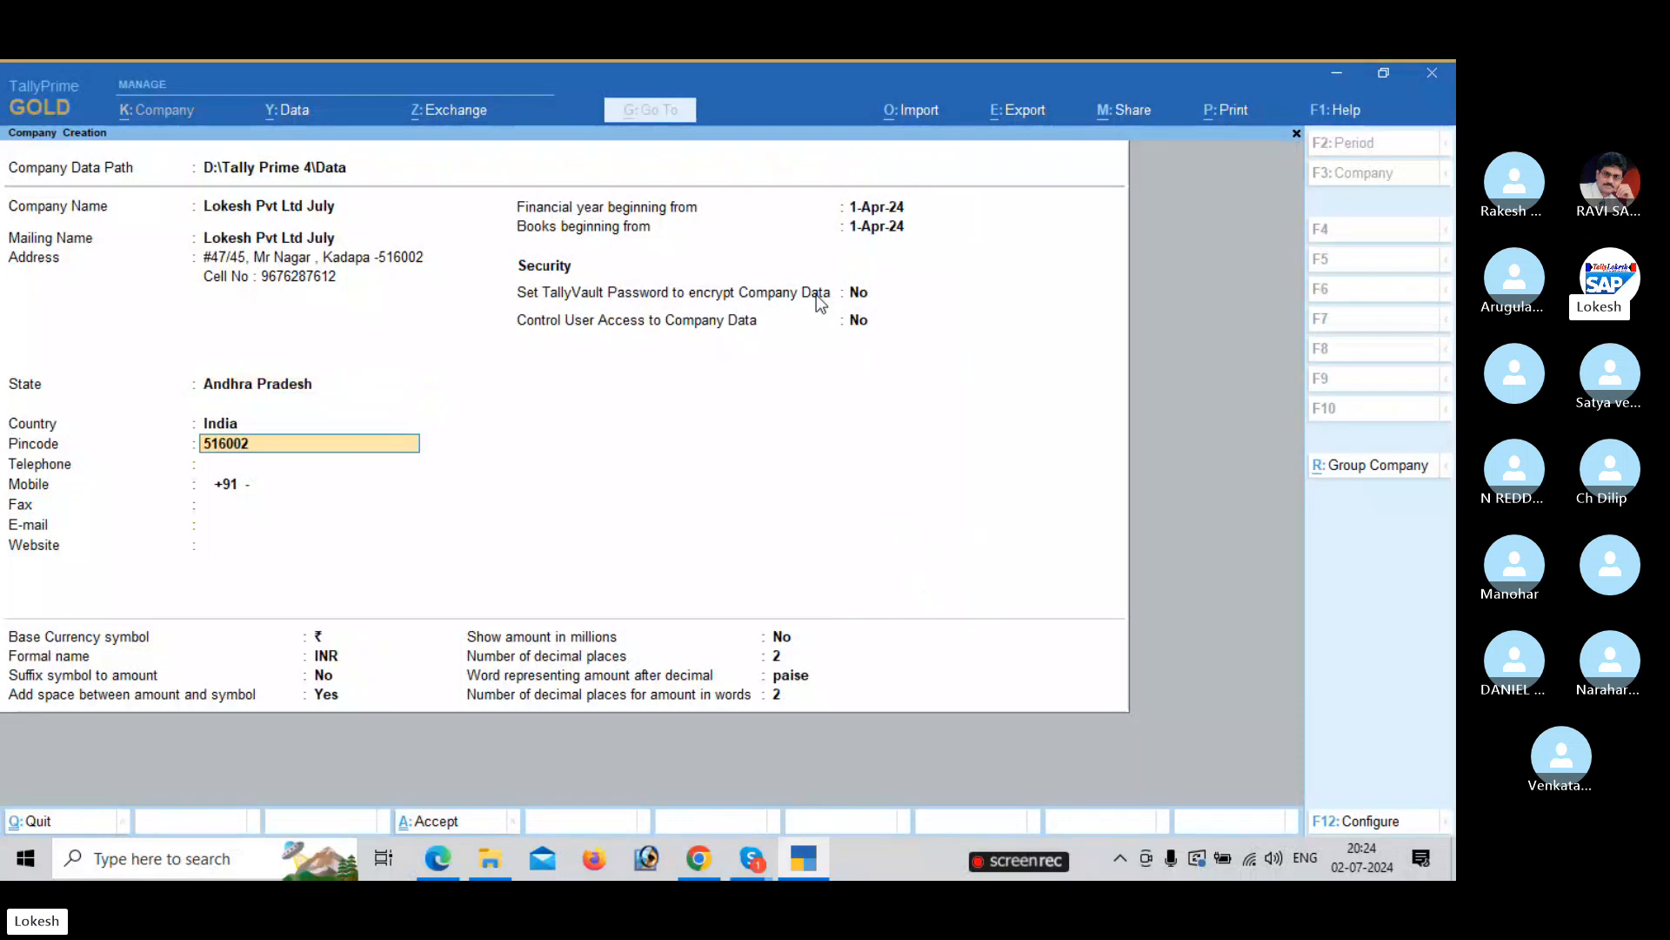
pyautogui.press('Return')
pyautogui.write('741852')
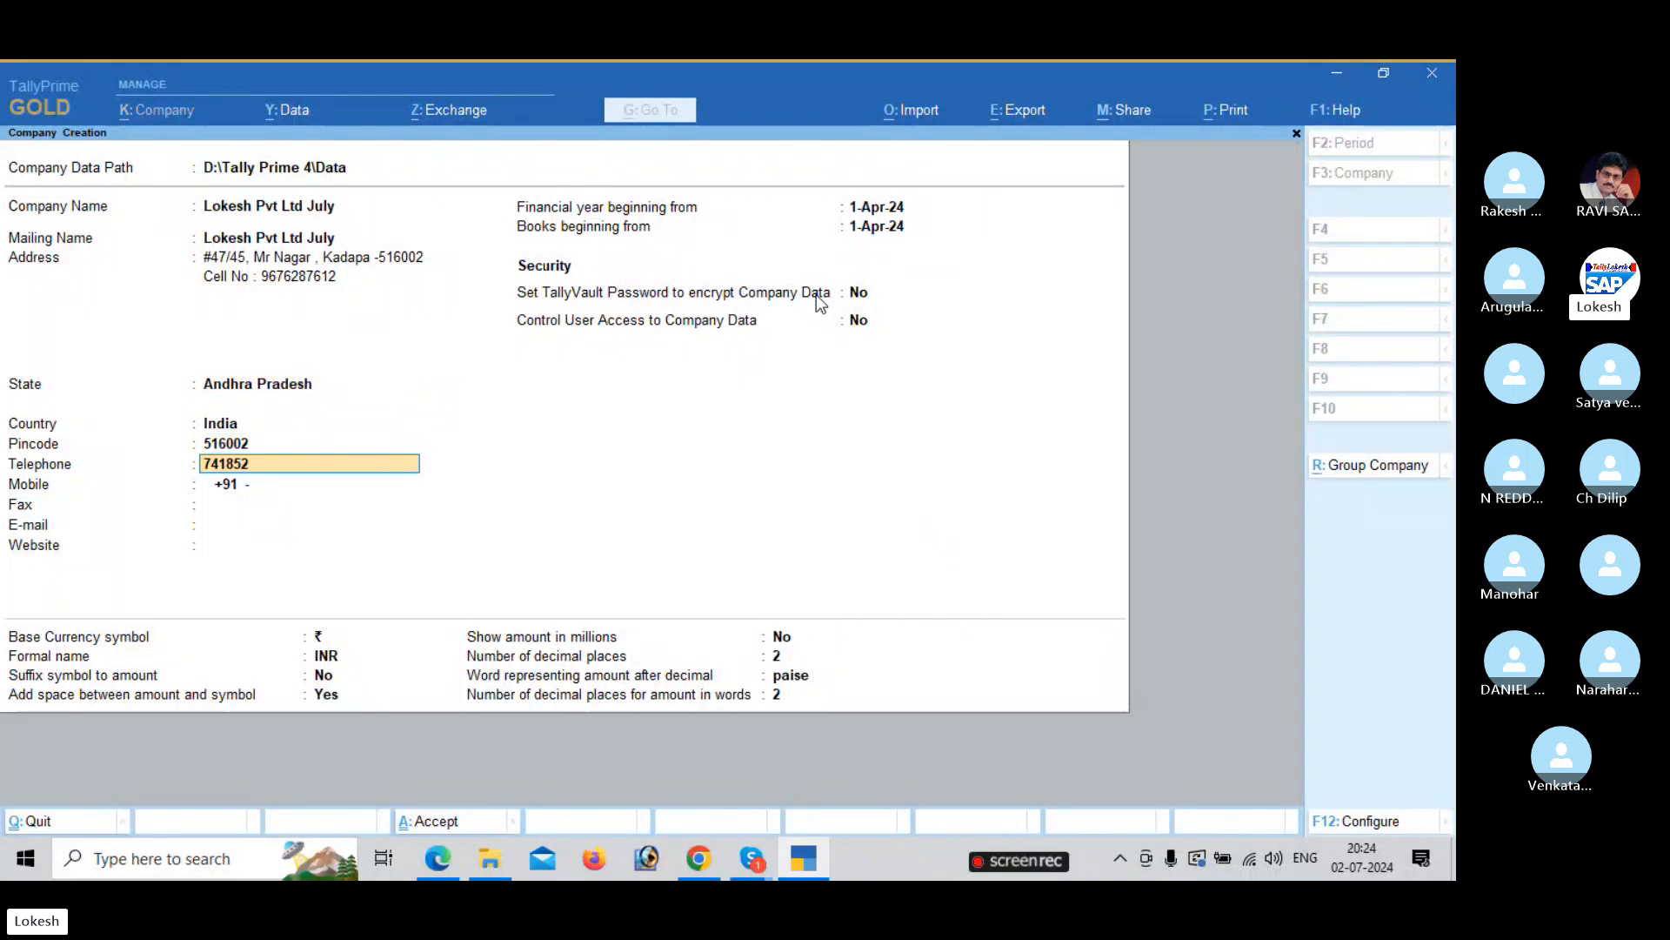
pyautogui.write('9632')
pyautogui.press('Return')
pyautogui.write('9')
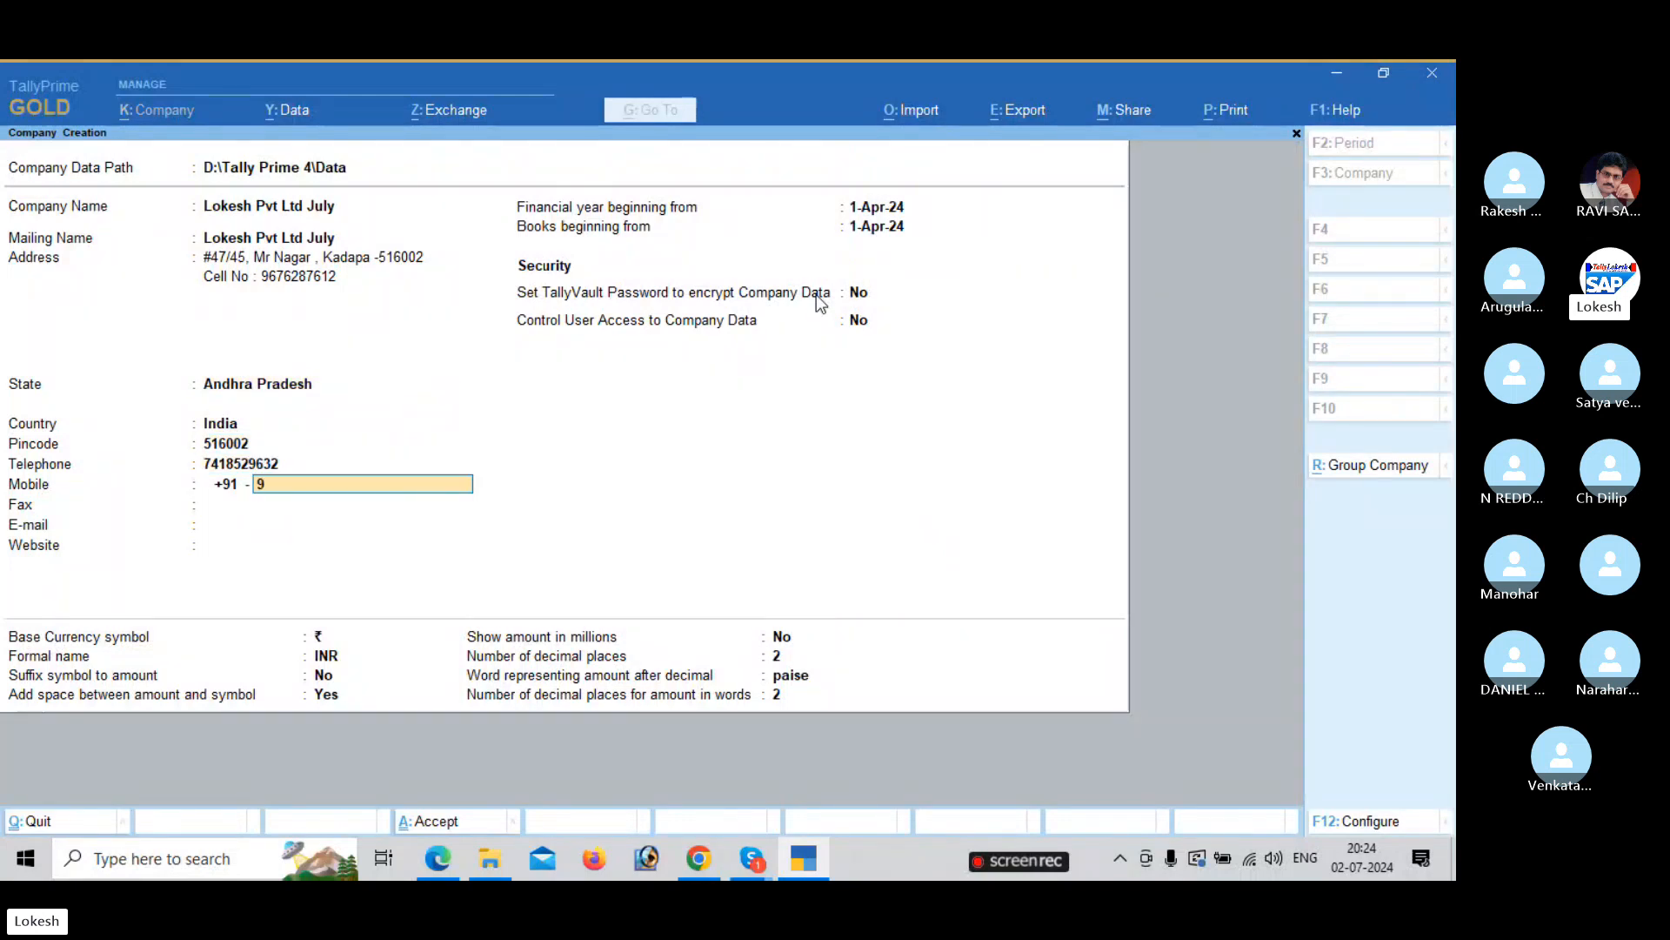
pyautogui.write('638527412')
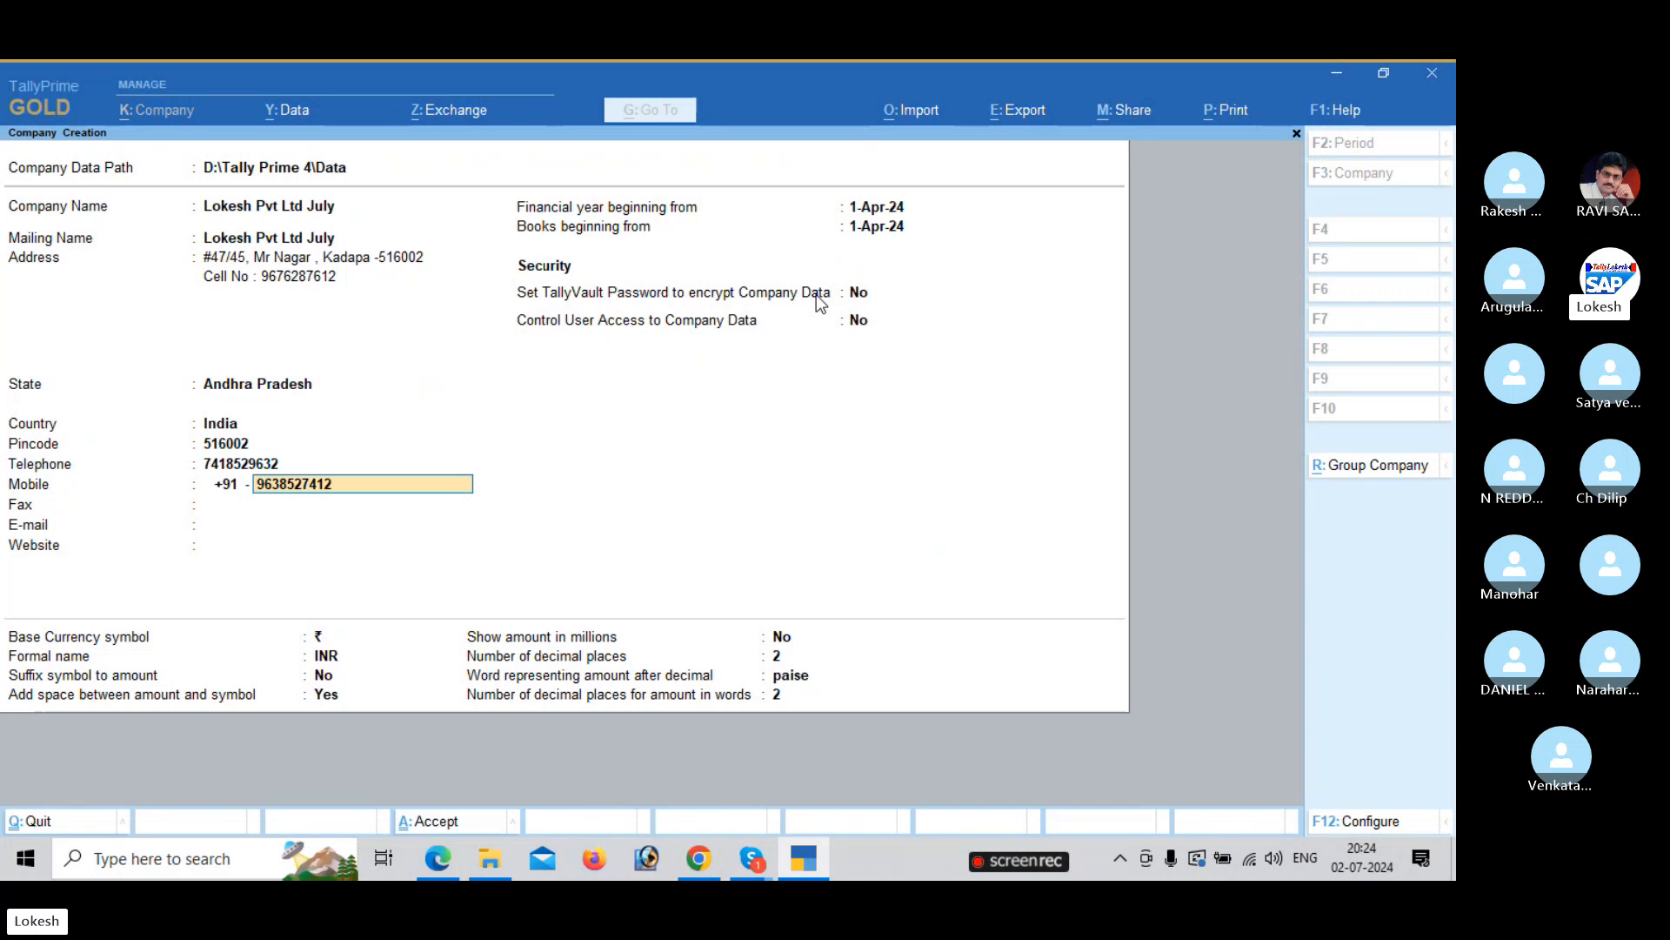
pyautogui.press('Return')
pyautogui.write('96523')
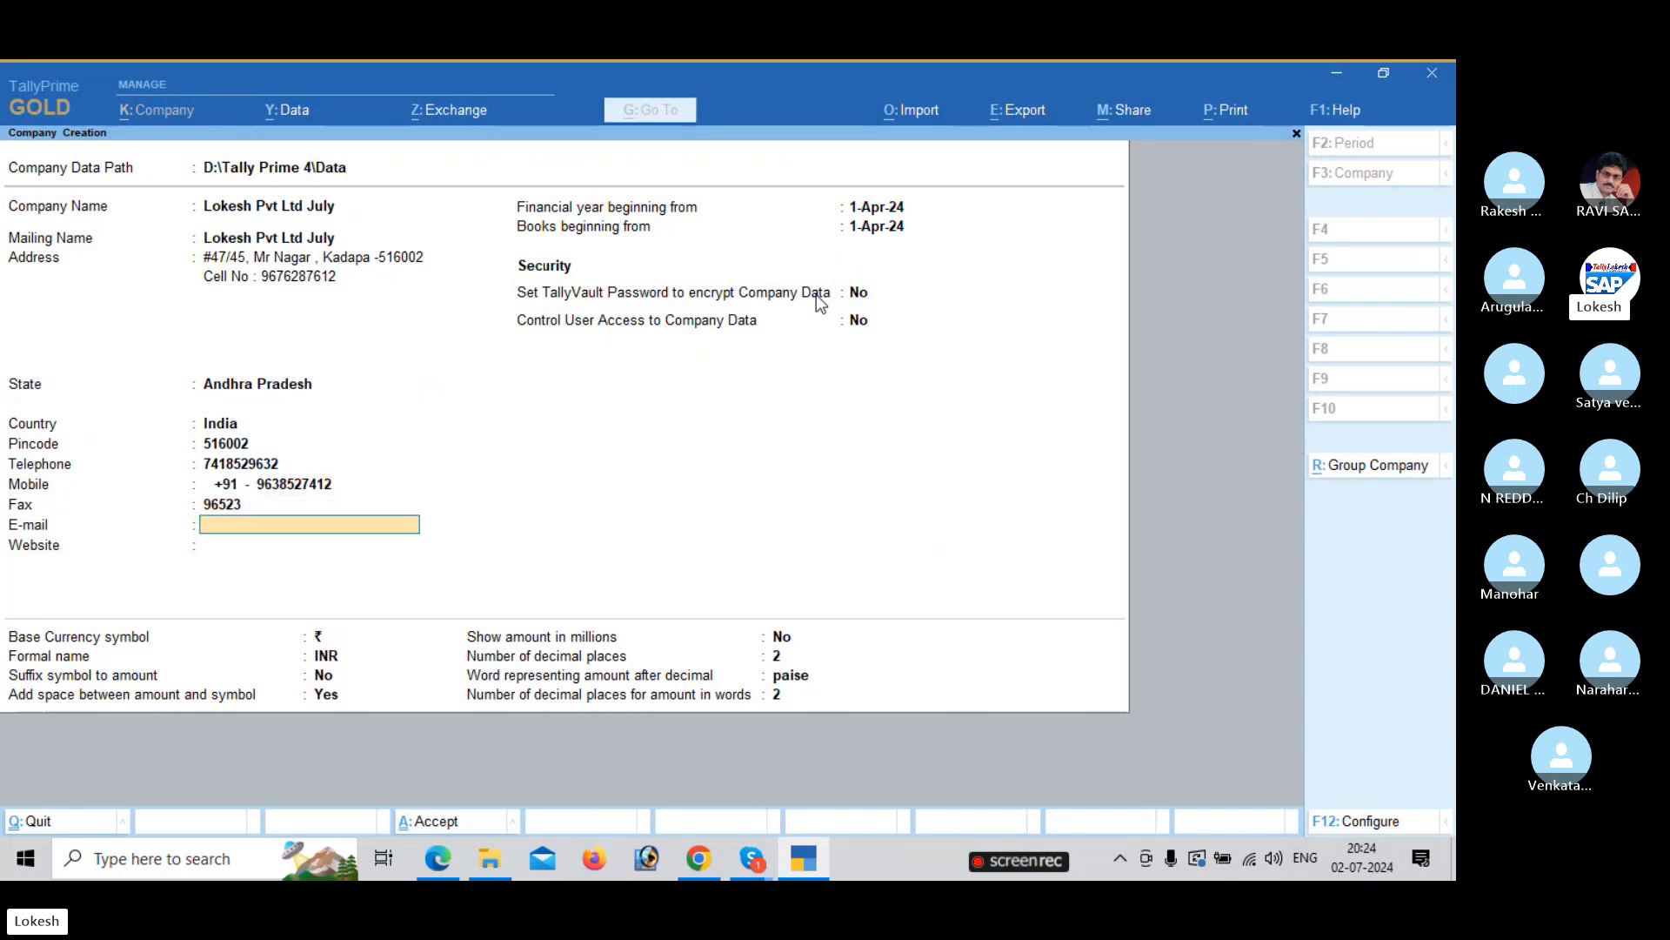
pyautogui.press('Return')
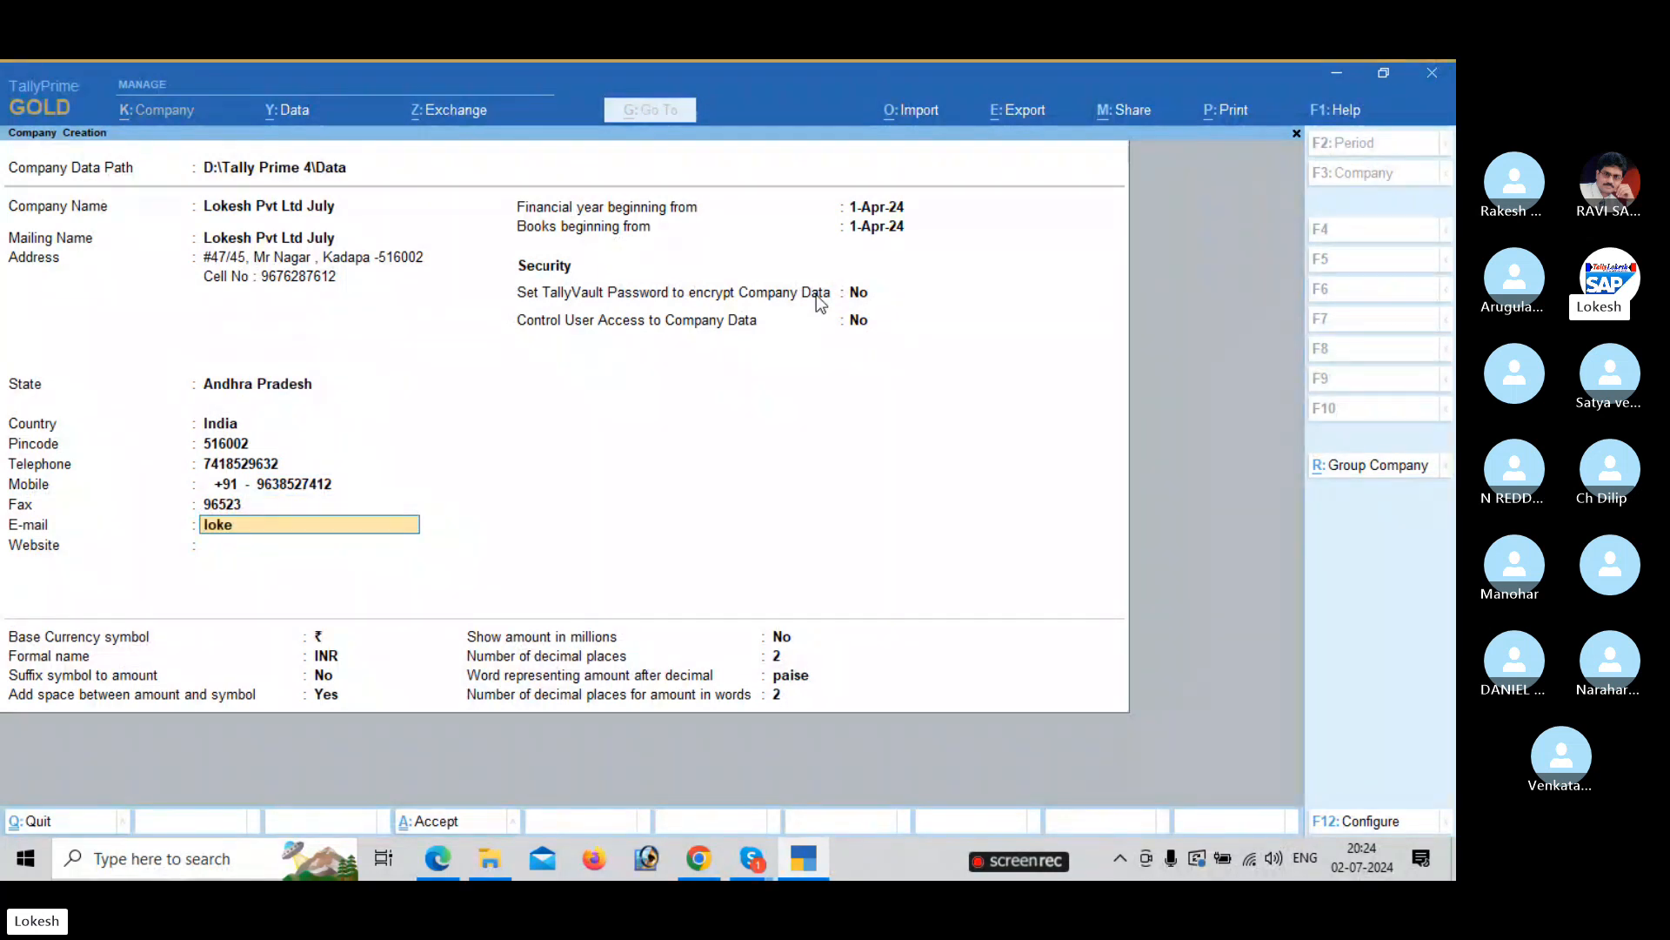
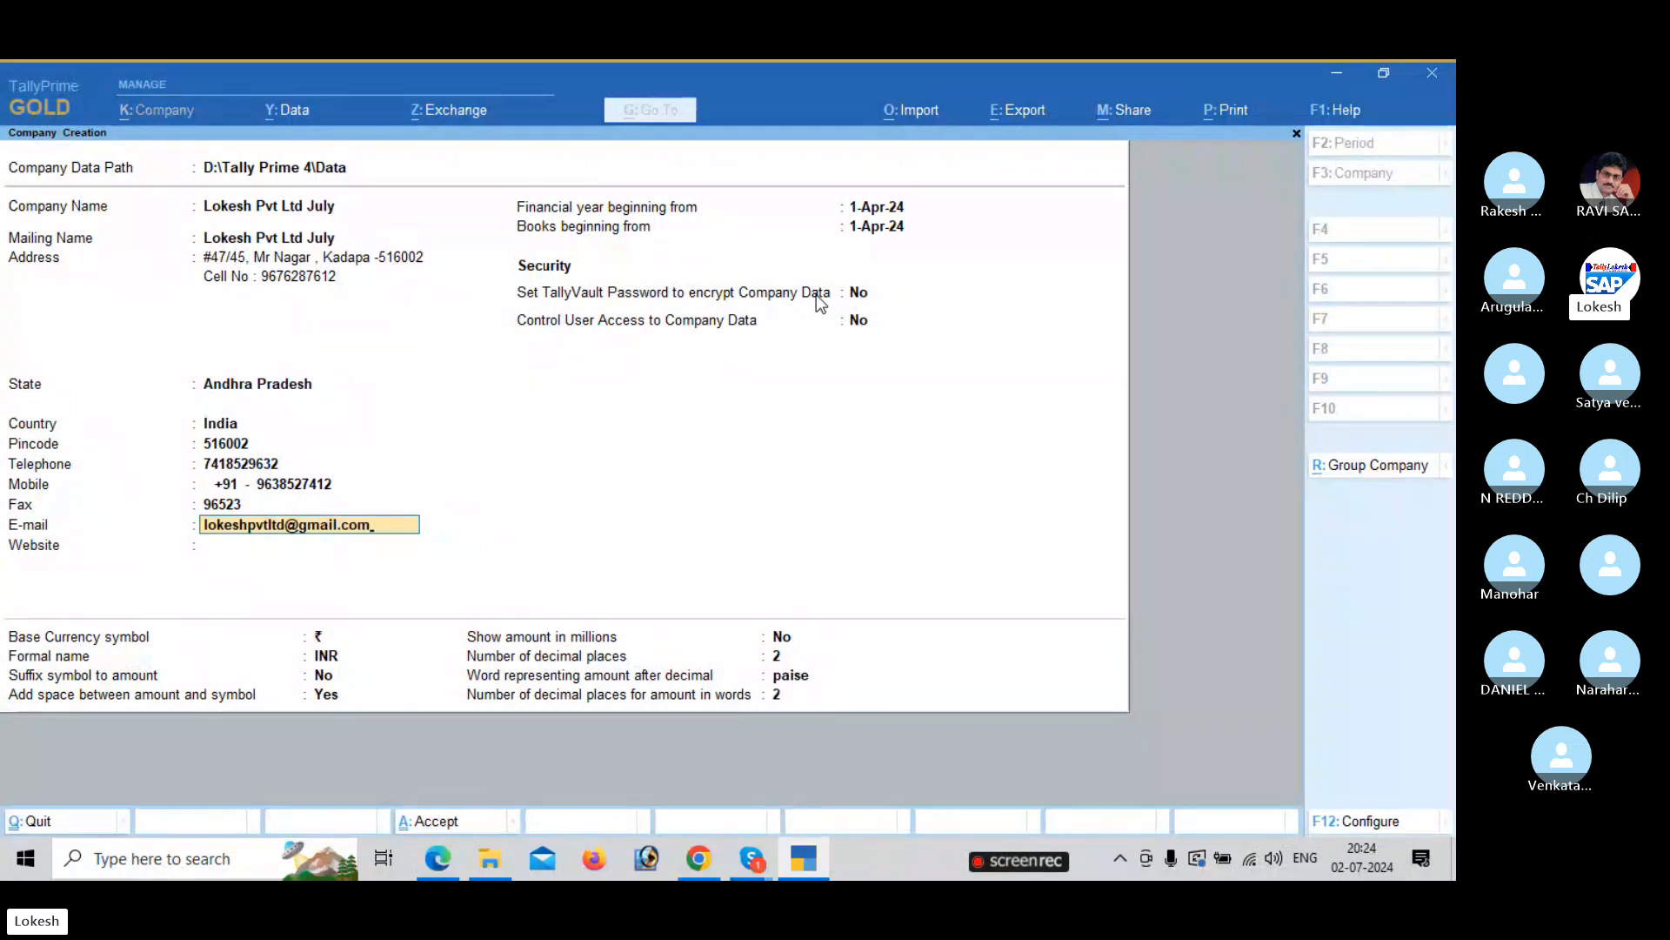
pyautogui.press('Return')
pyautogui.write('w')
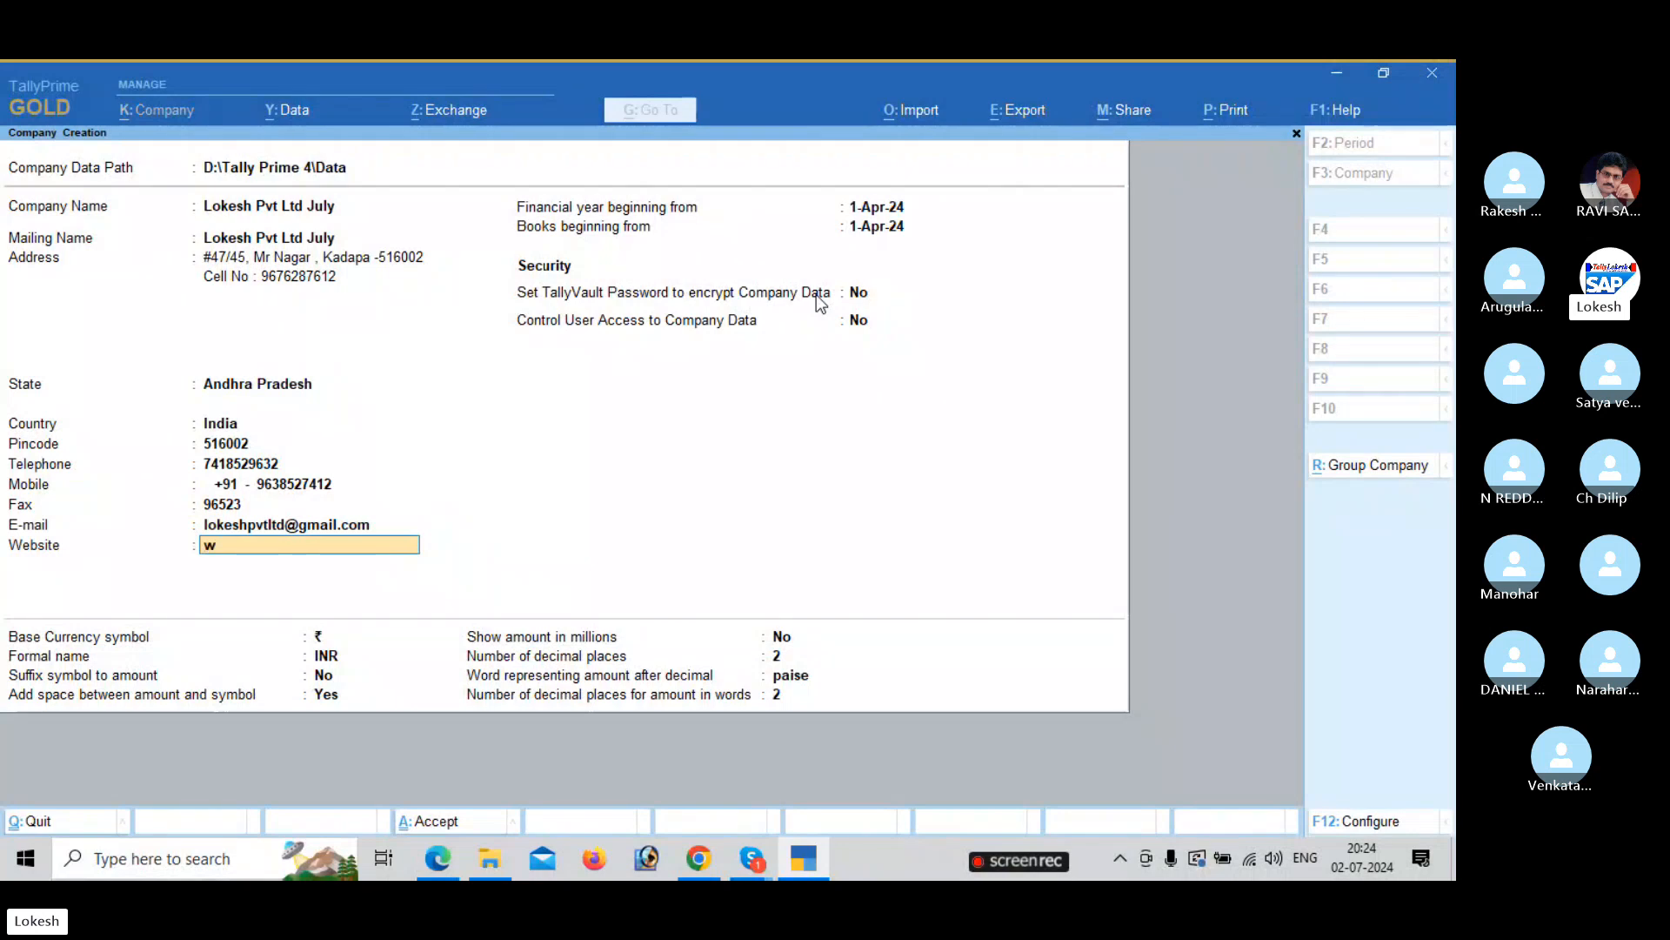
pyautogui.write('ww.lokeshpvtltd.com')
pyautogui.press('Return')
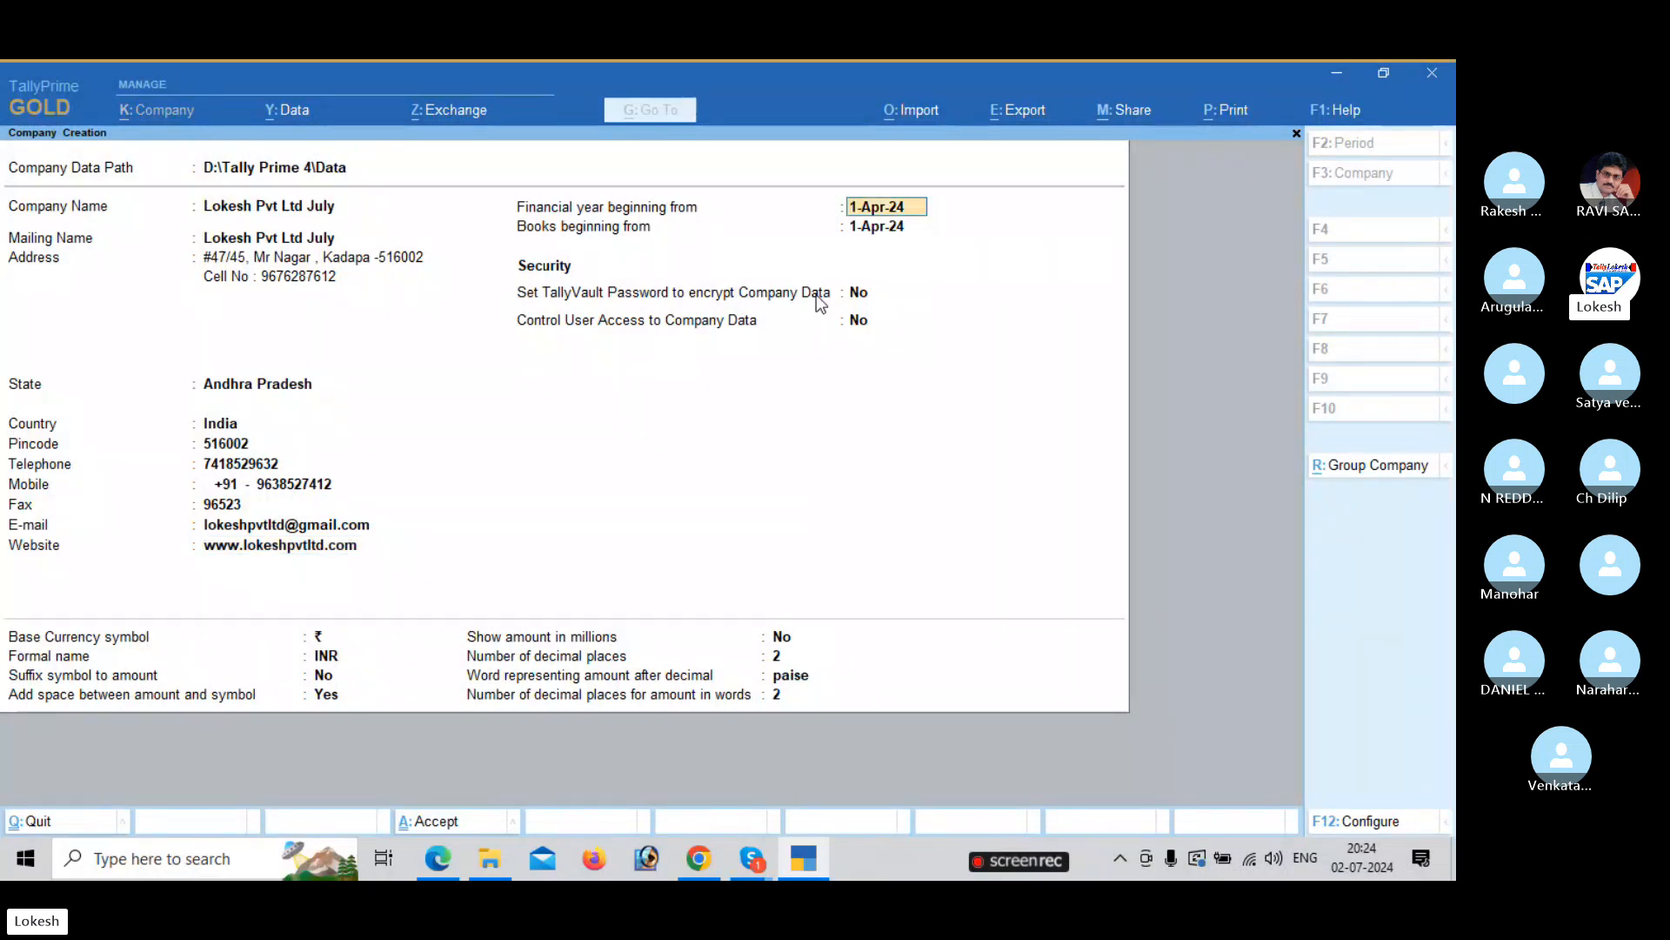
pyautogui.press('Return')
pyautogui.press('Return')
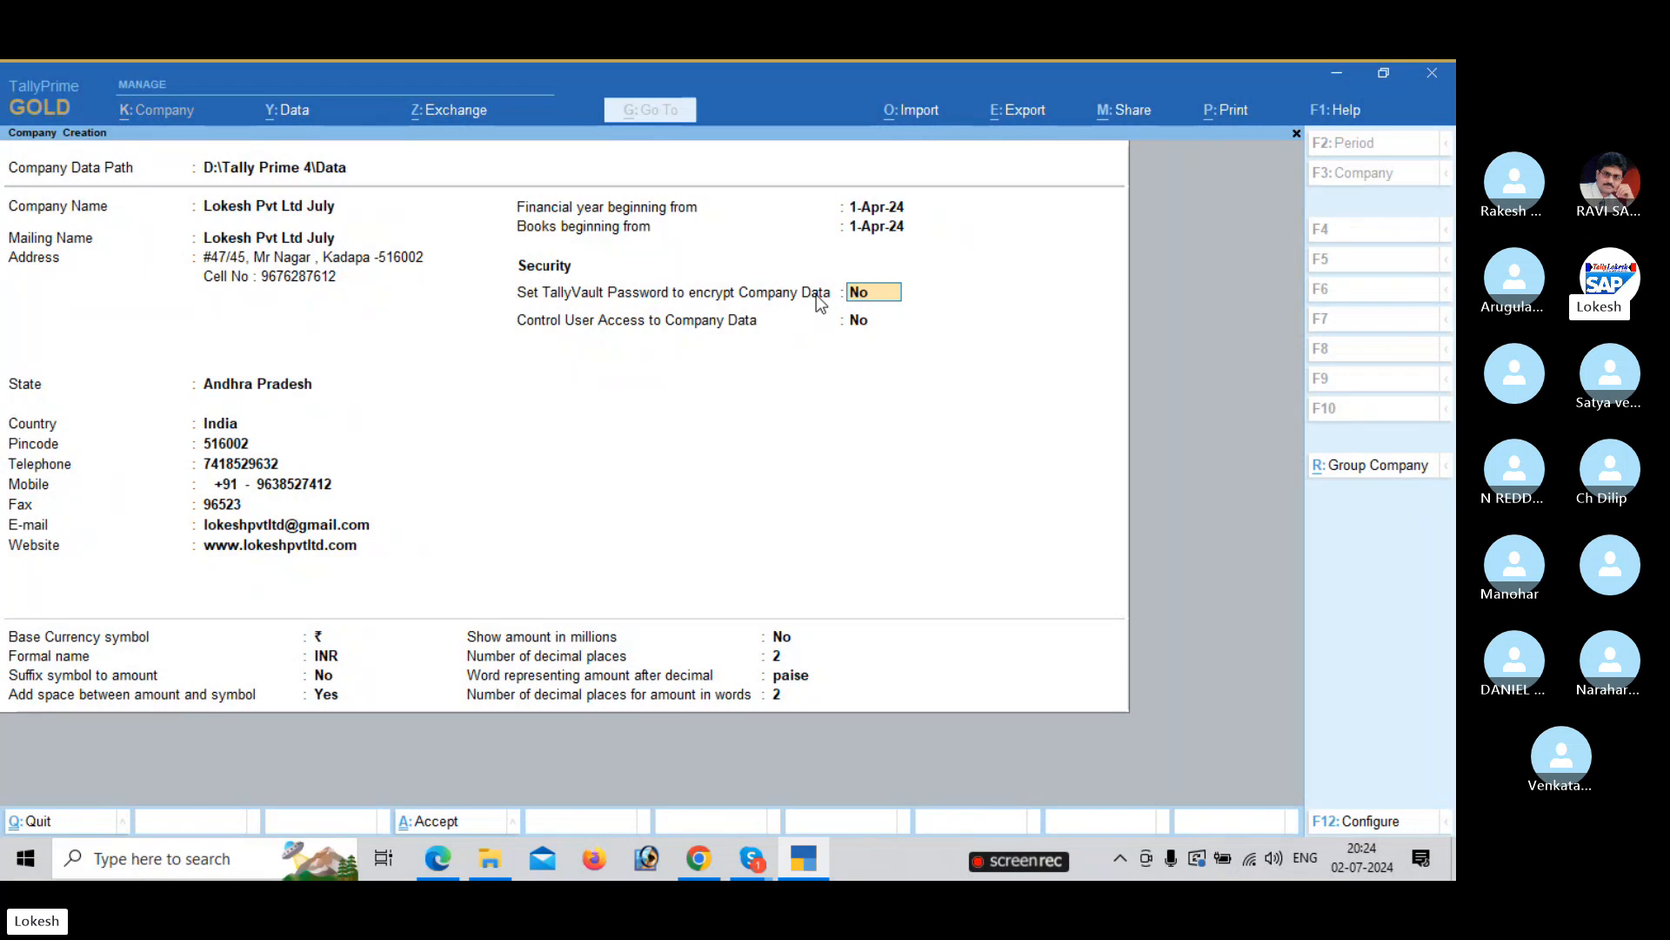
pyautogui.press('ctrl')
pyautogui.click(816, 294)
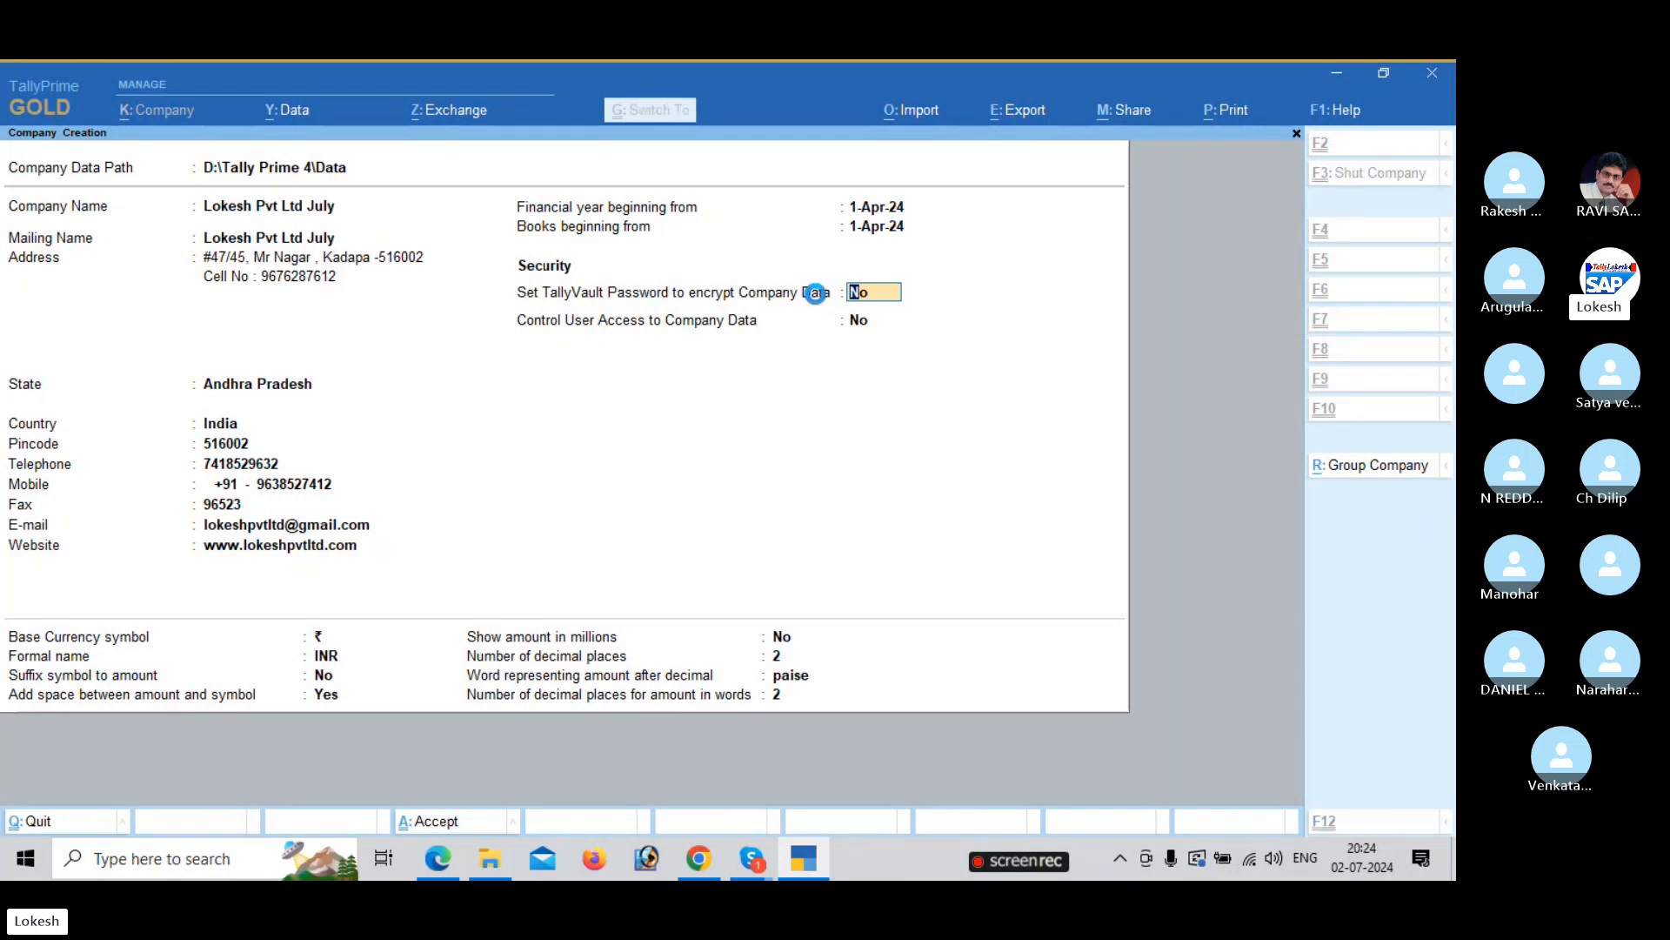
pyautogui.hotkey('ctrl', 'a')
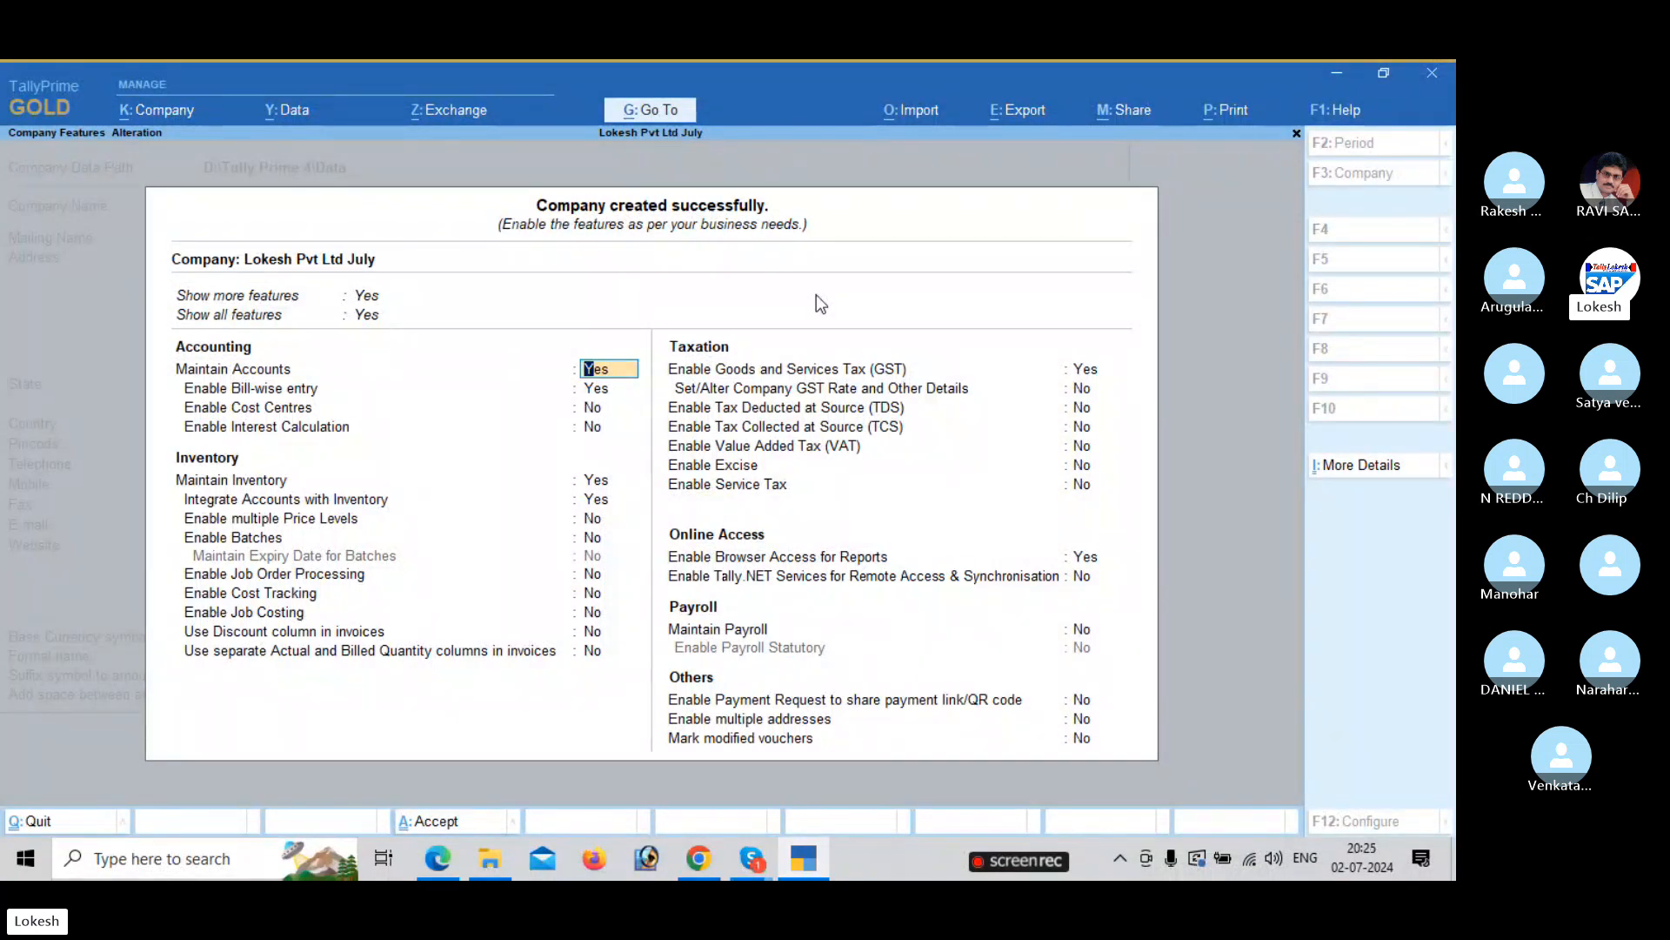
# Set Enable Bill-wise entry to No and keep Enable GST as Yes.
pyautogui.press('Return')
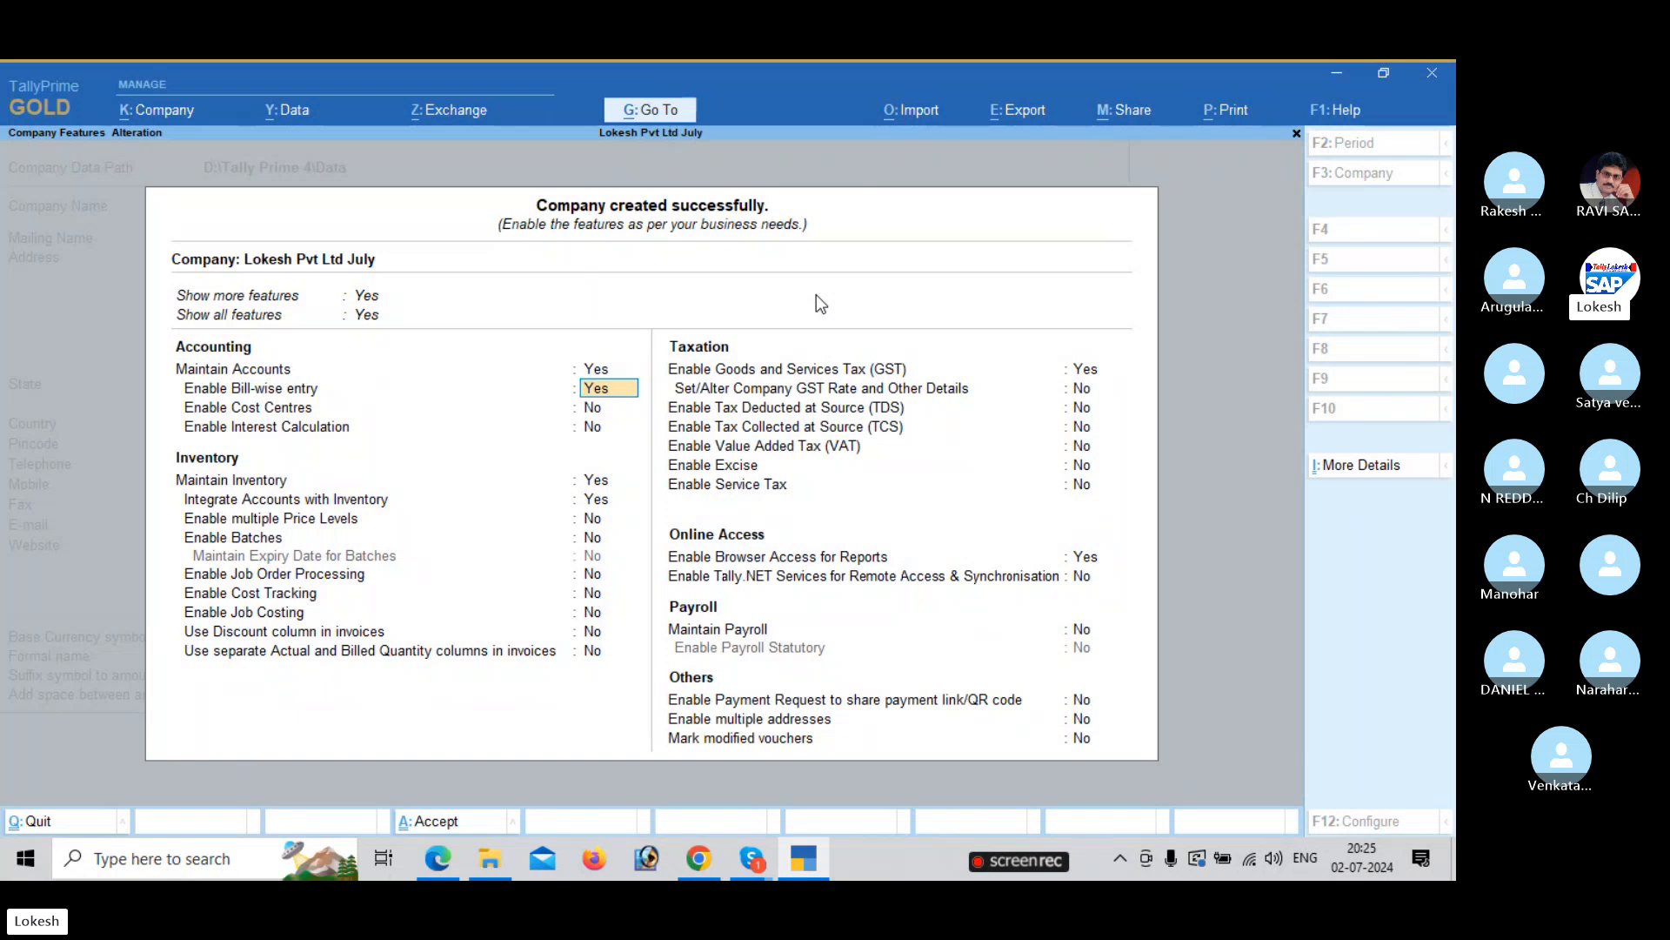
pyautogui.press('n')
pyautogui.press('Return')
pyautogui.press('Return')
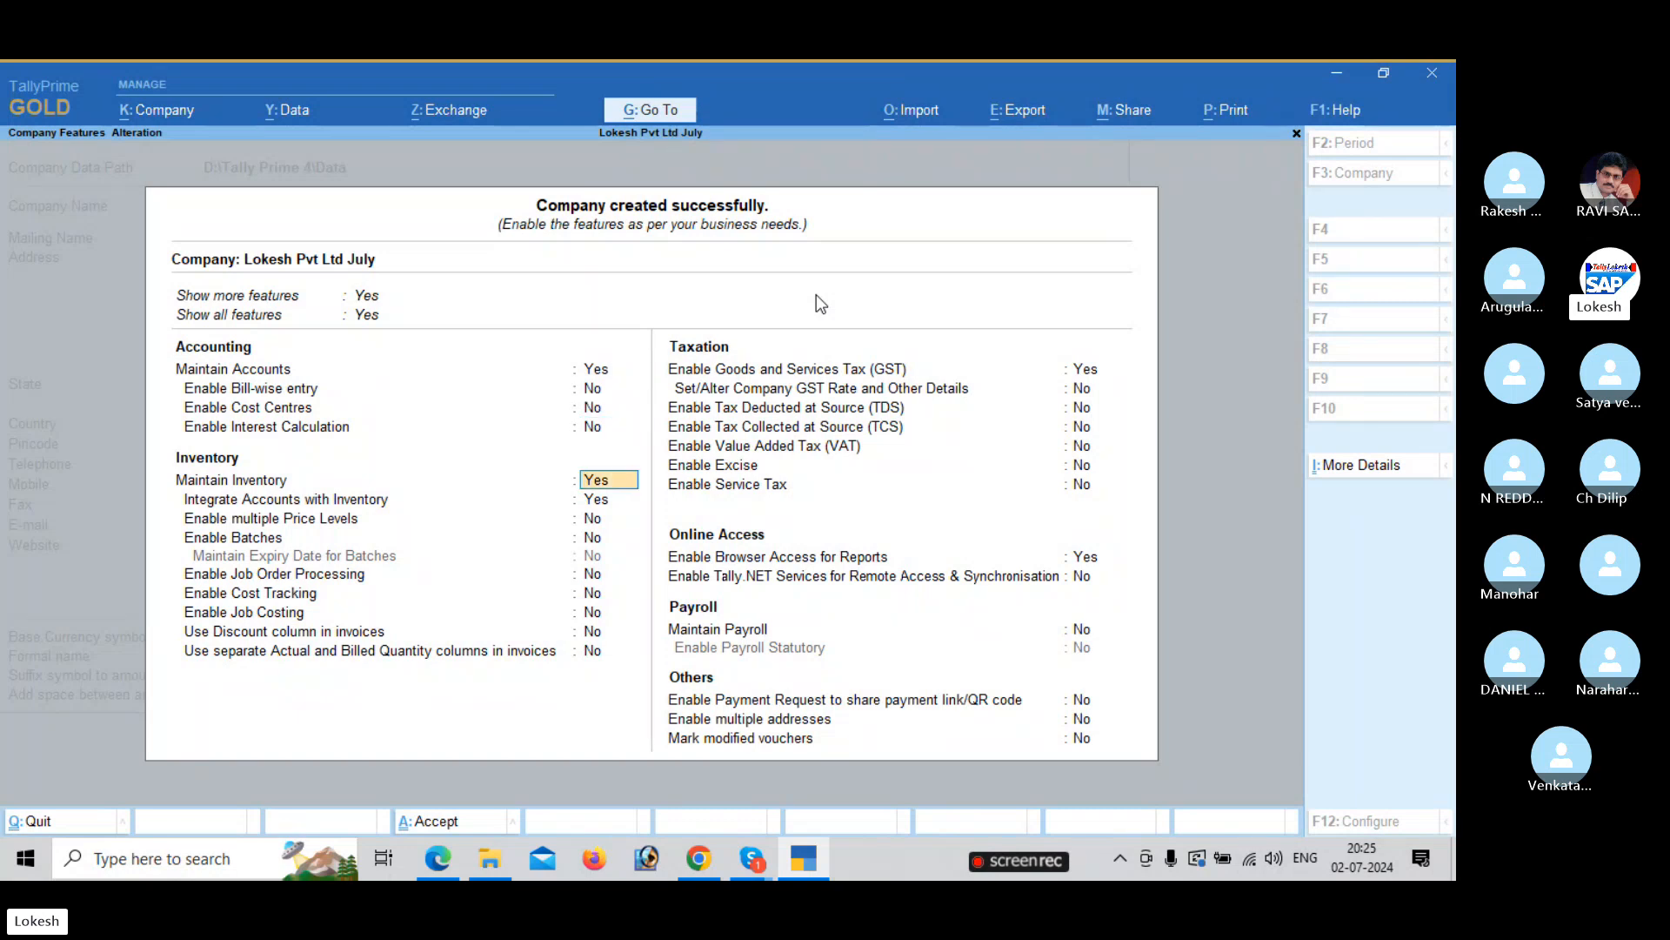
pyautogui.press('Return')
pyautogui.press('Return')
pyautogui.press('Return')
pyautogui.press('Return')
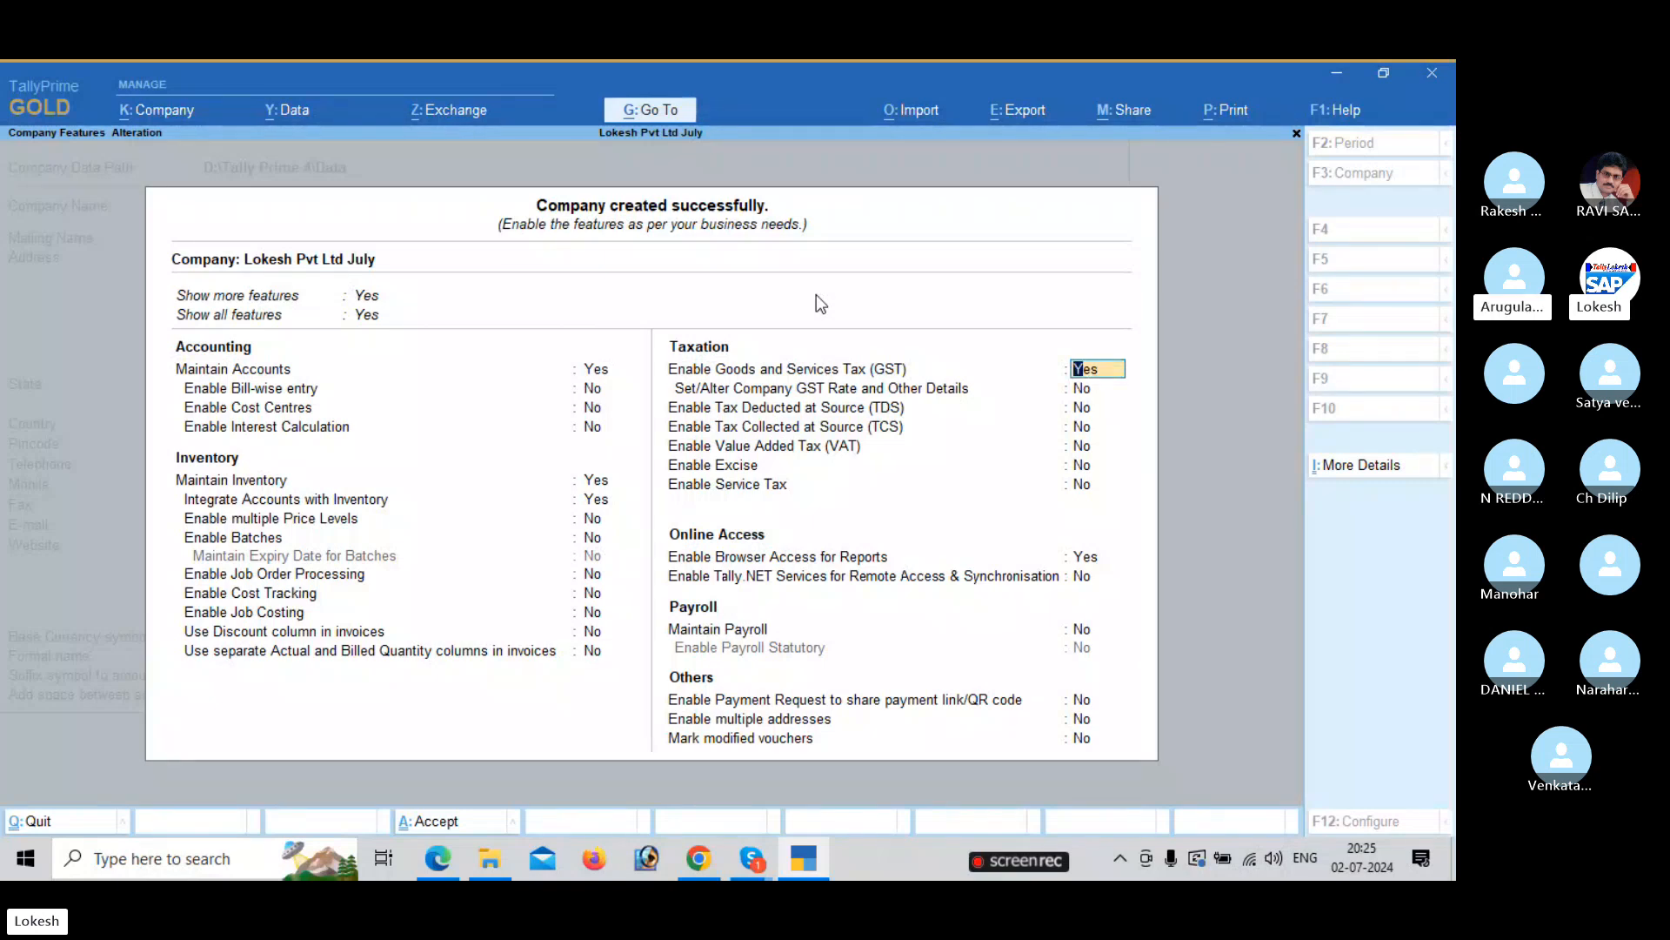
pyautogui.press('Return')
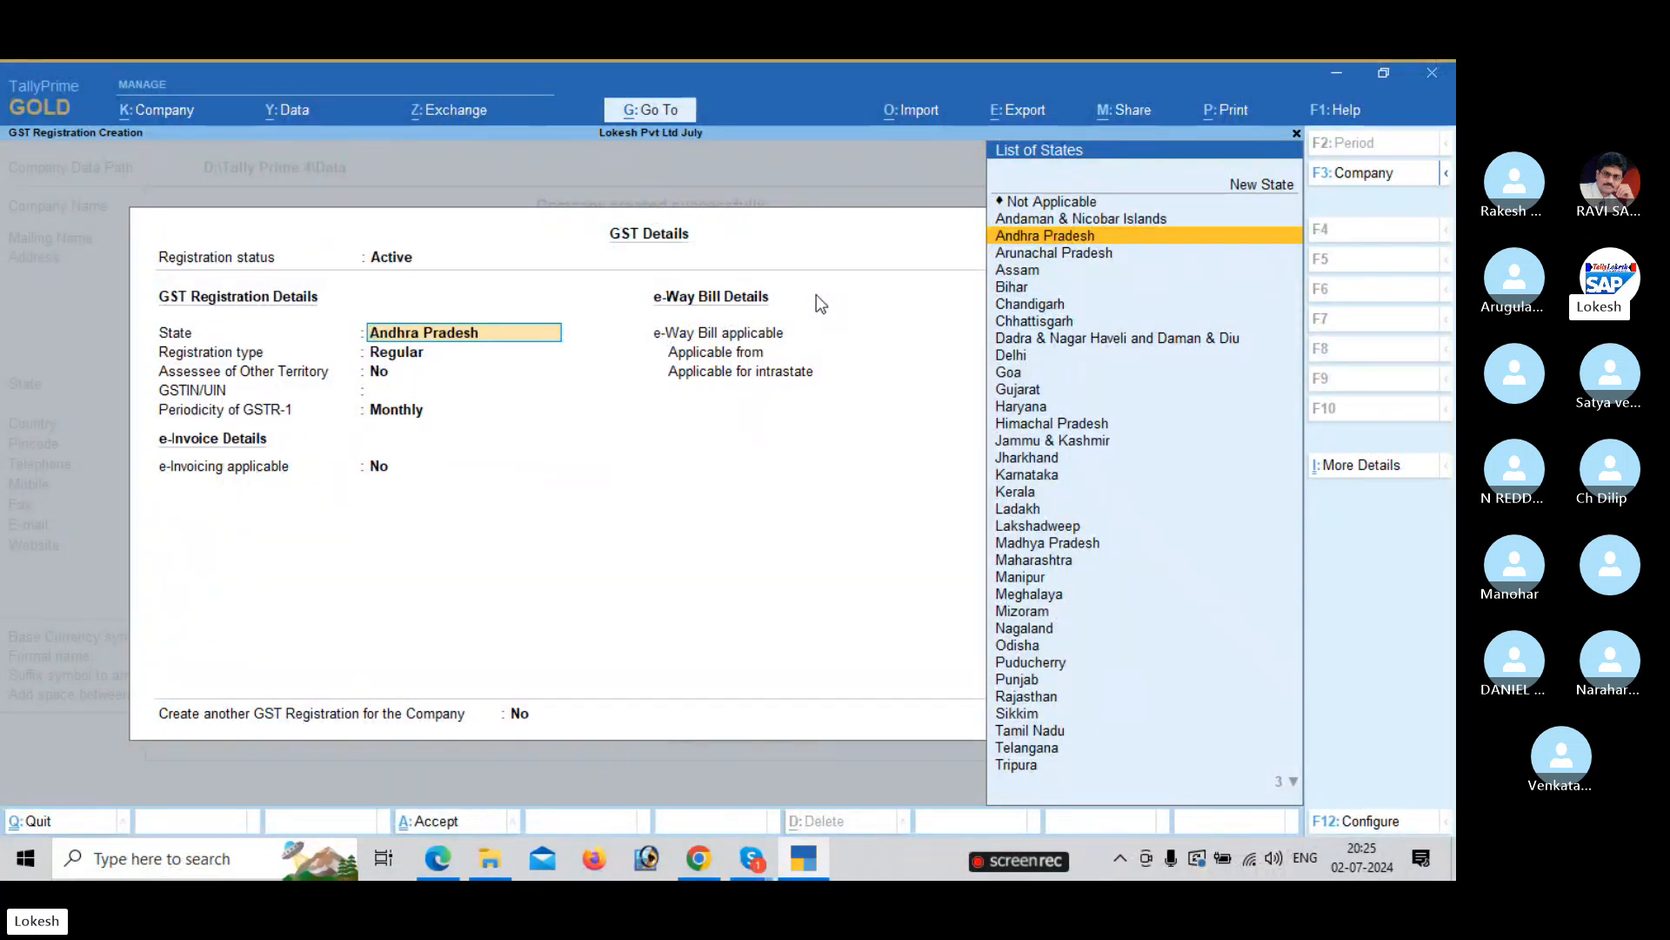
# Accept Andhra Pradesh and Regular registration, and enter the company's GSTIN from the PDF.
pyautogui.press('Return')
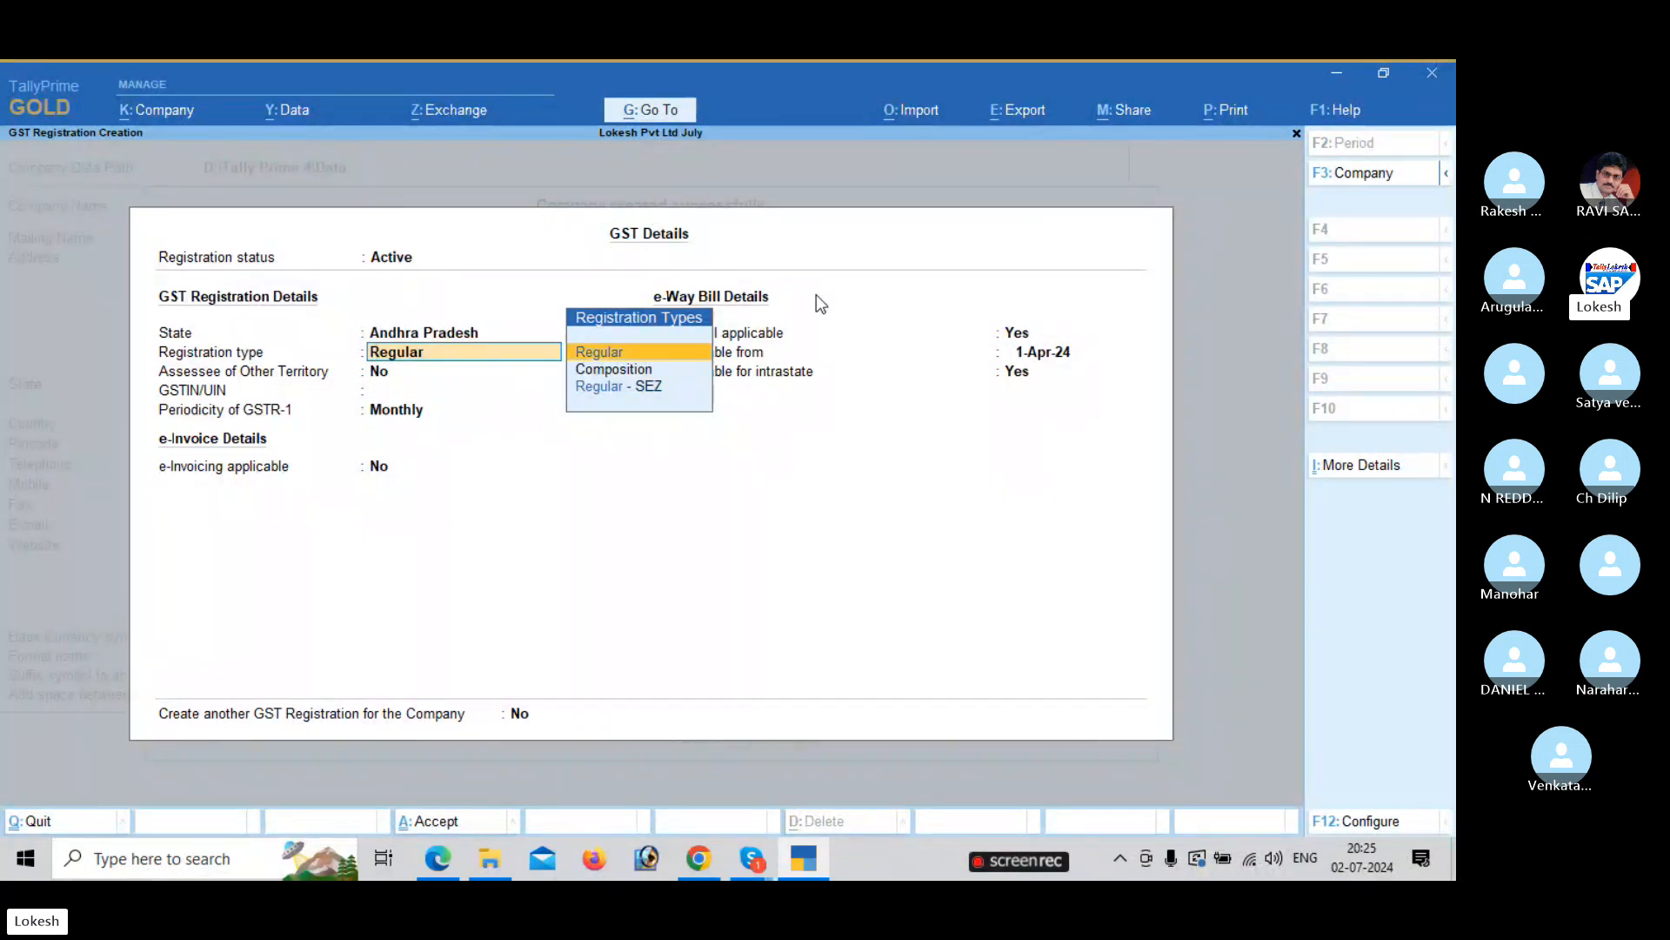
pyautogui.press('Return')
pyautogui.press('Return')
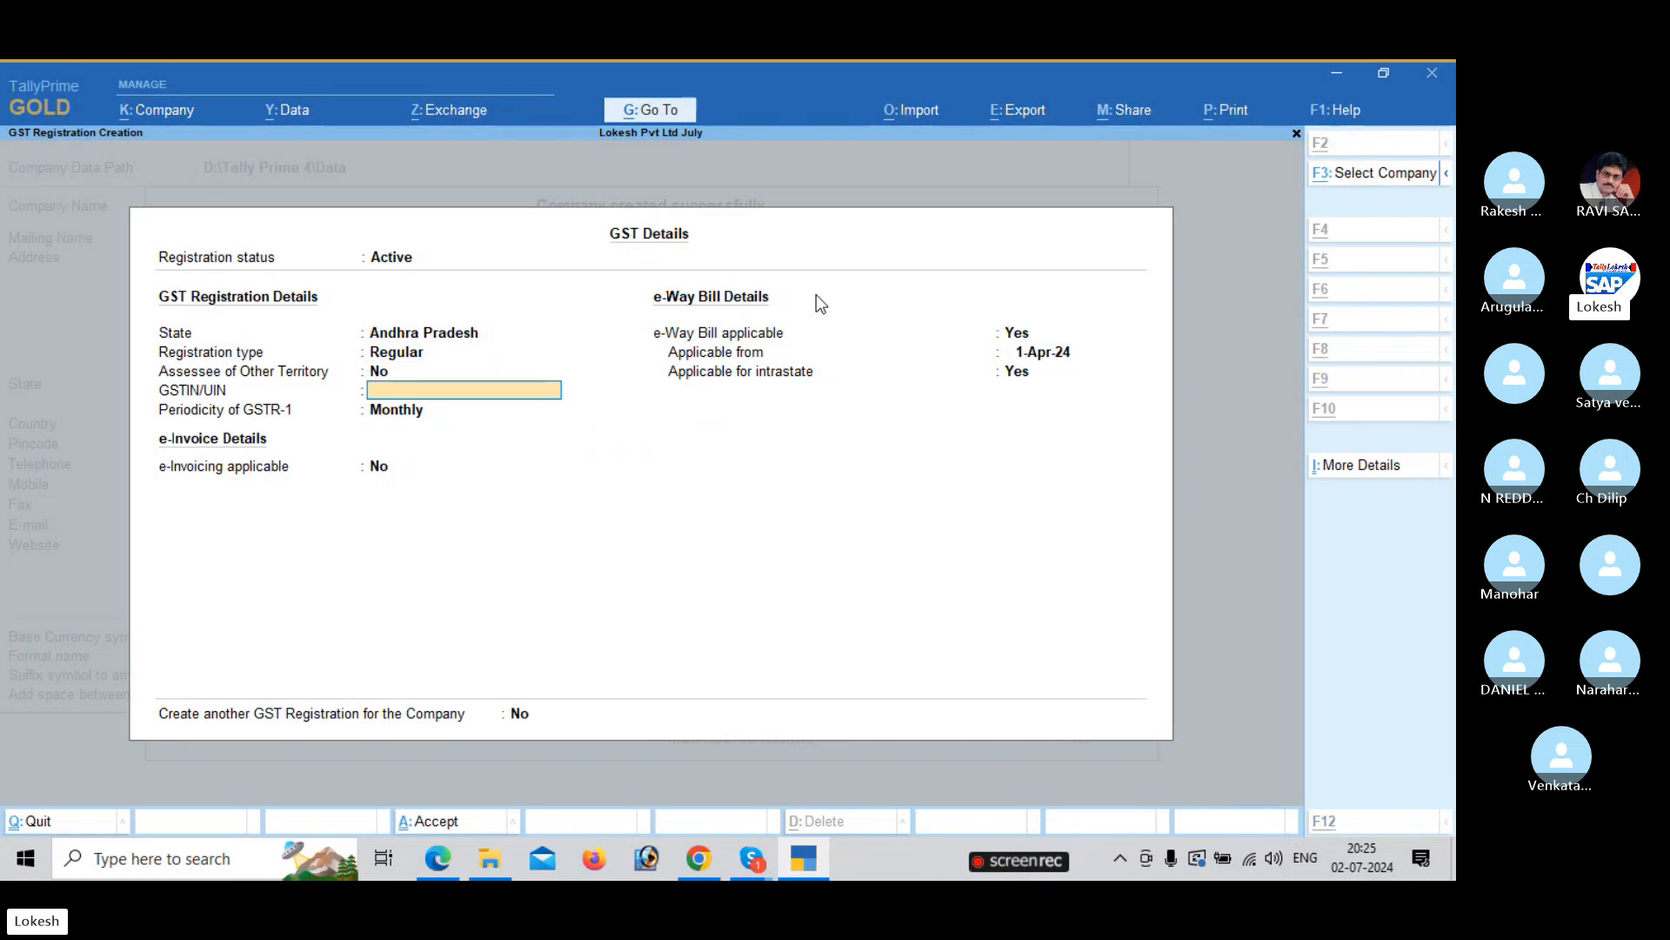
pyautogui.hotkey('alt', 'Tab')
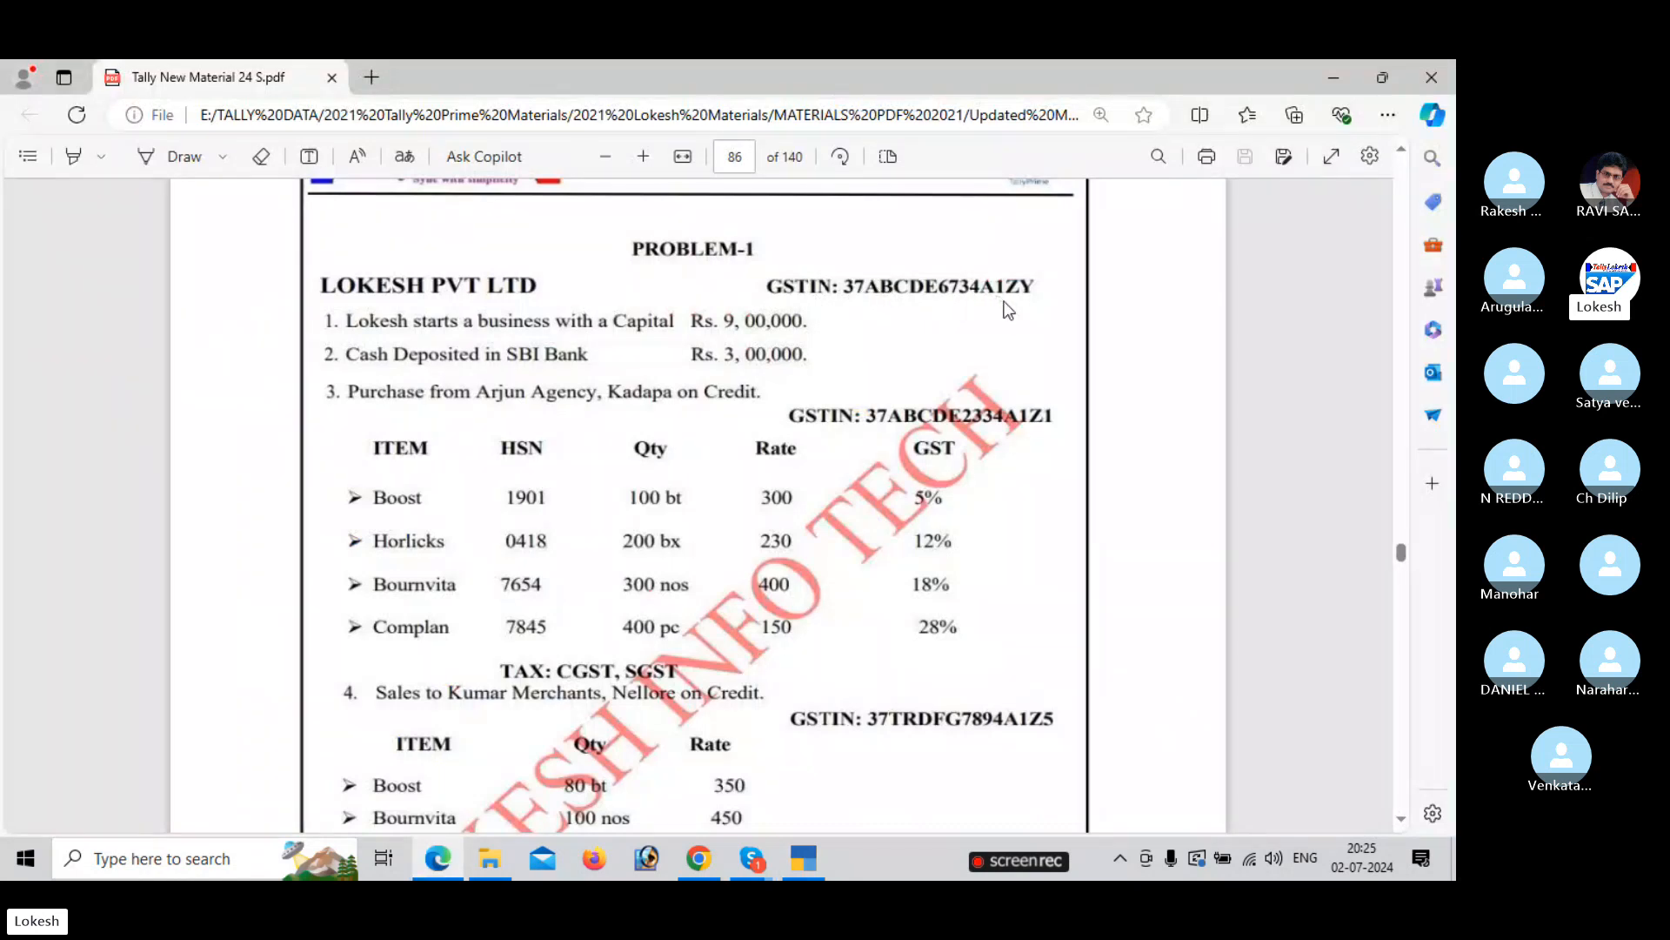
pyautogui.hotkey('alt', 'Tab')
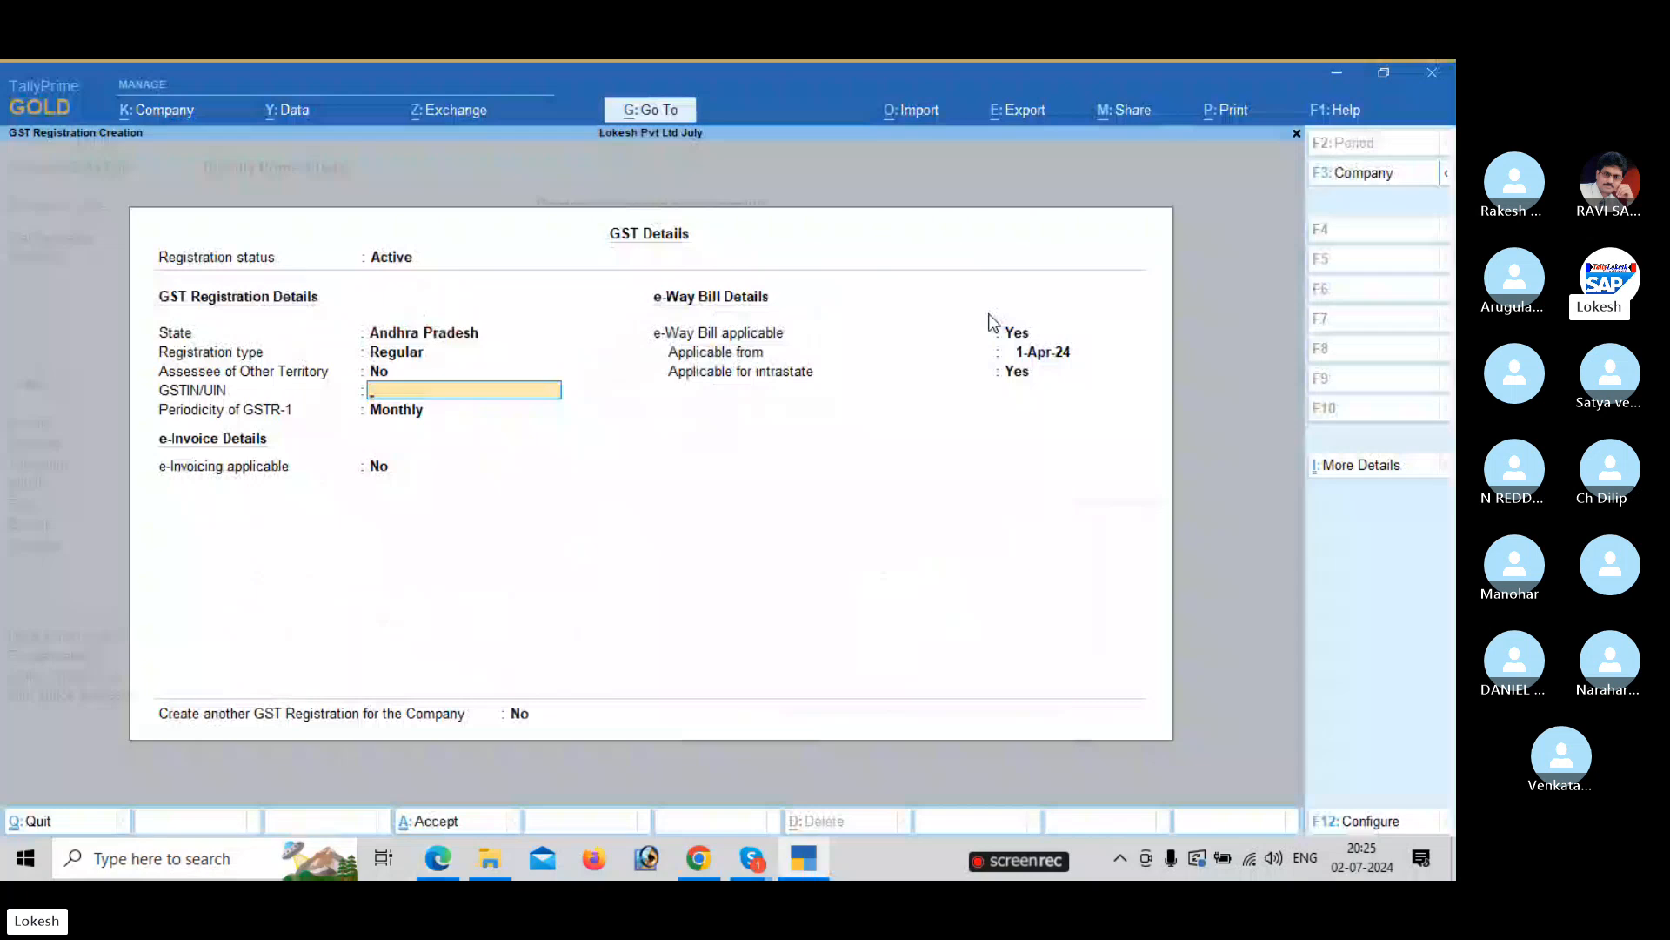
pyautogui.write('37ABCDE')
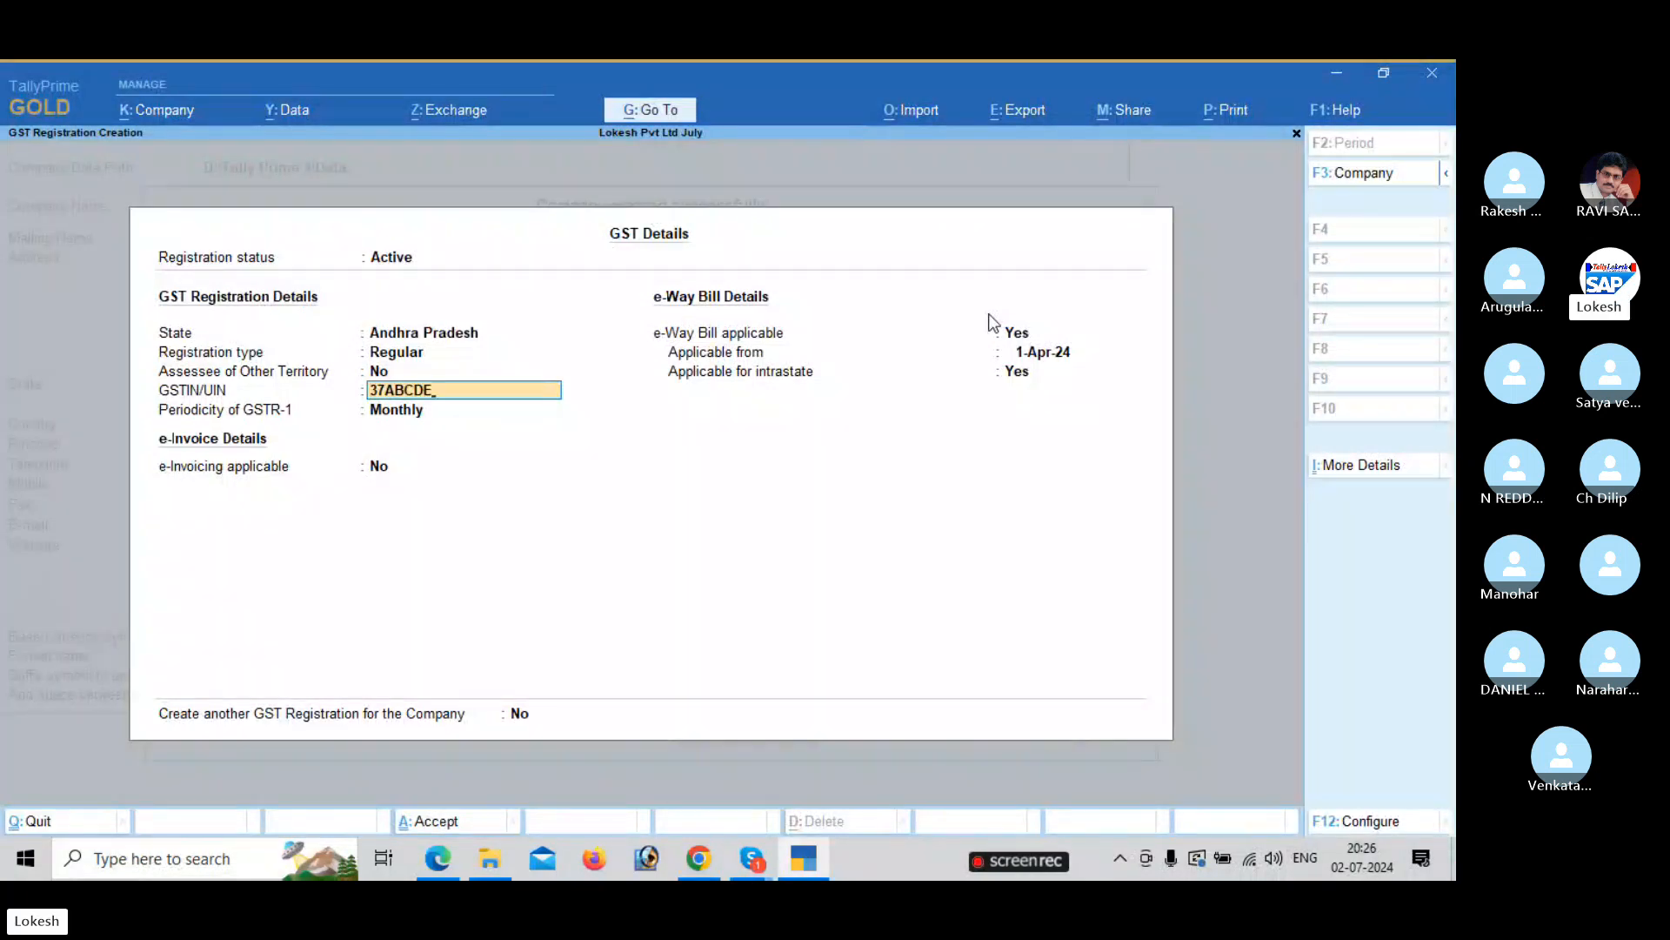
pyautogui.hotkey('alt', 'Tab')
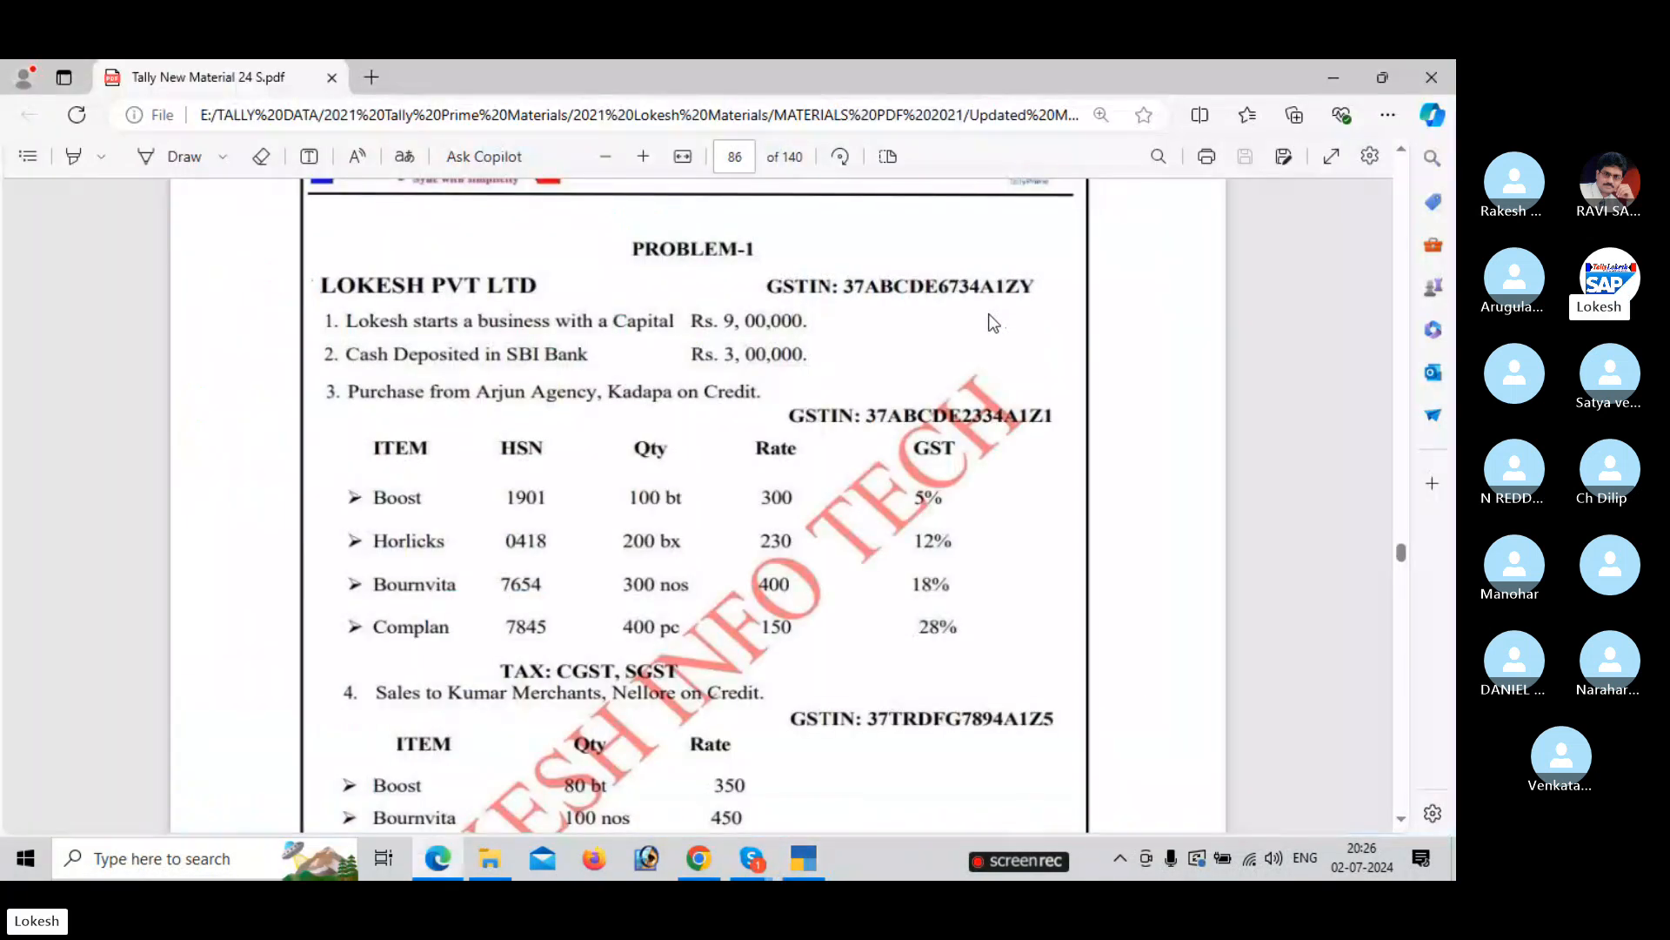
pyautogui.hotkey('alt', 'Tab')
pyautogui.write('6734')
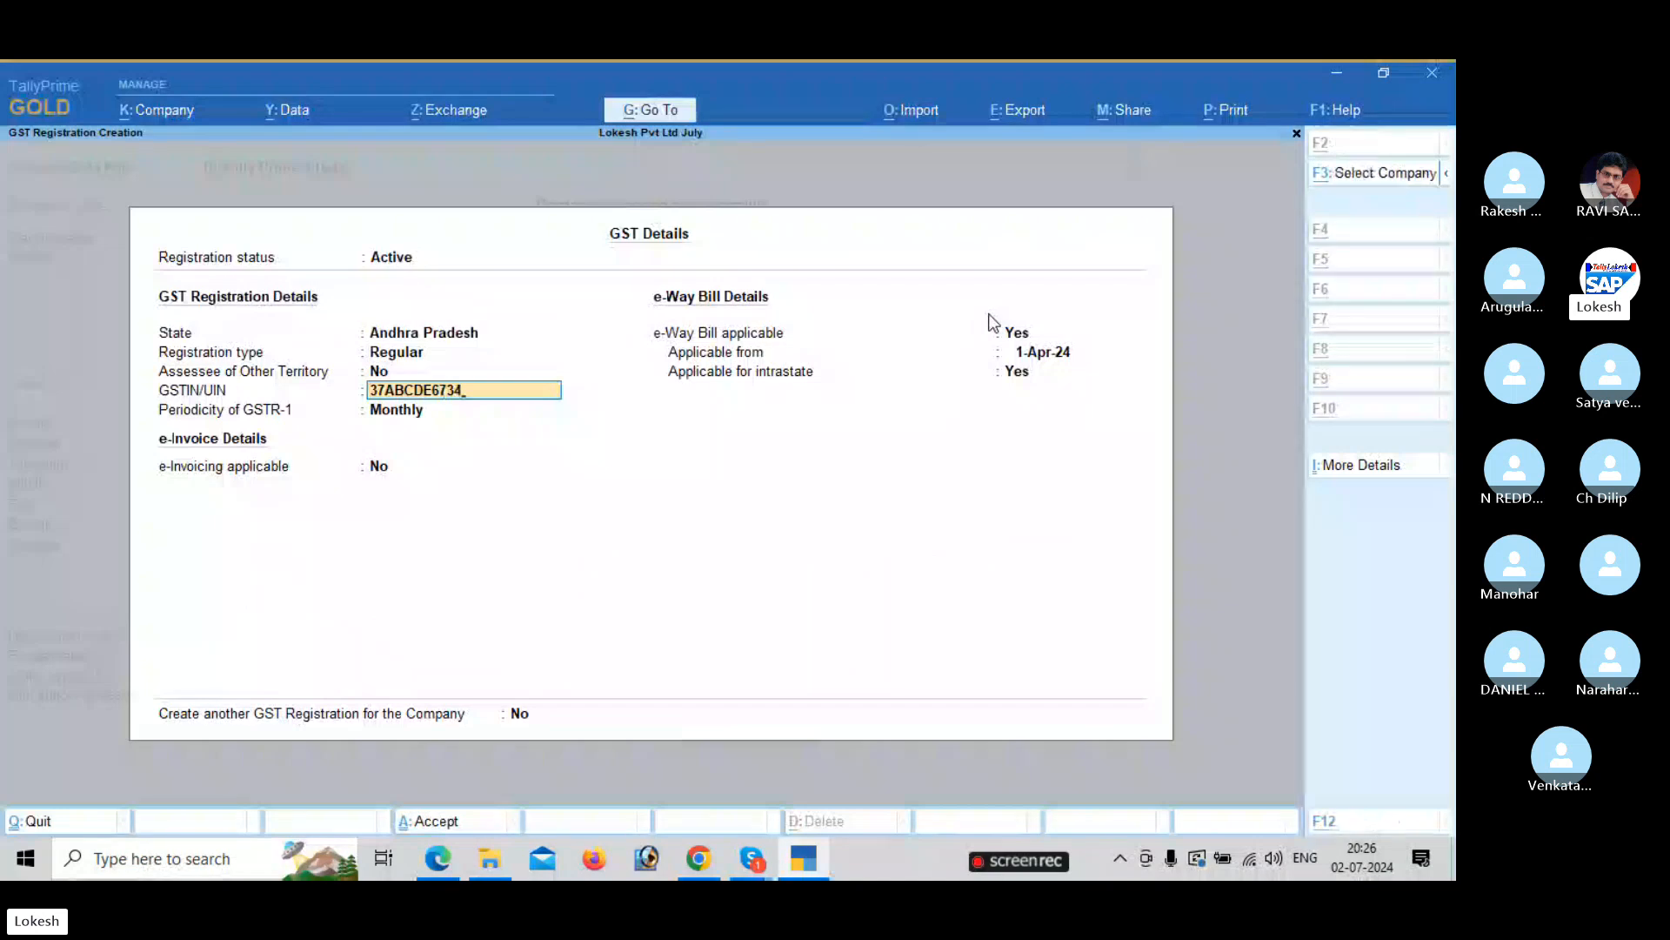
pyautogui.hotkey('alt', 'Tab')
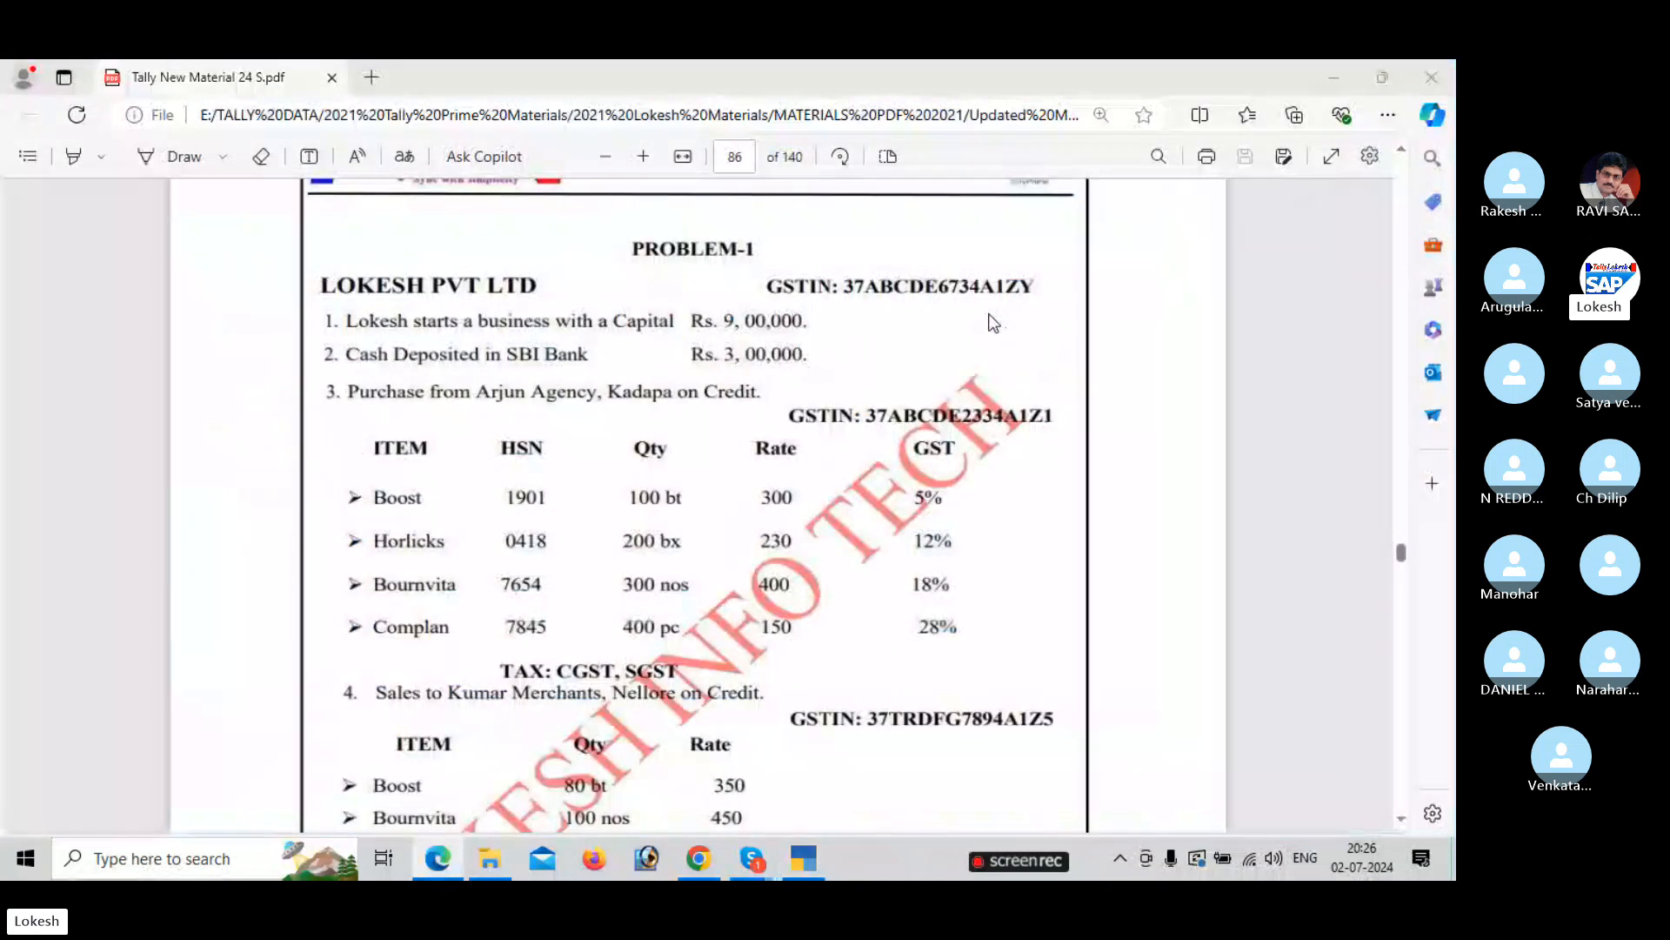
pyautogui.hotkey('alt', 'Tab')
pyautogui.write('A1ZY')
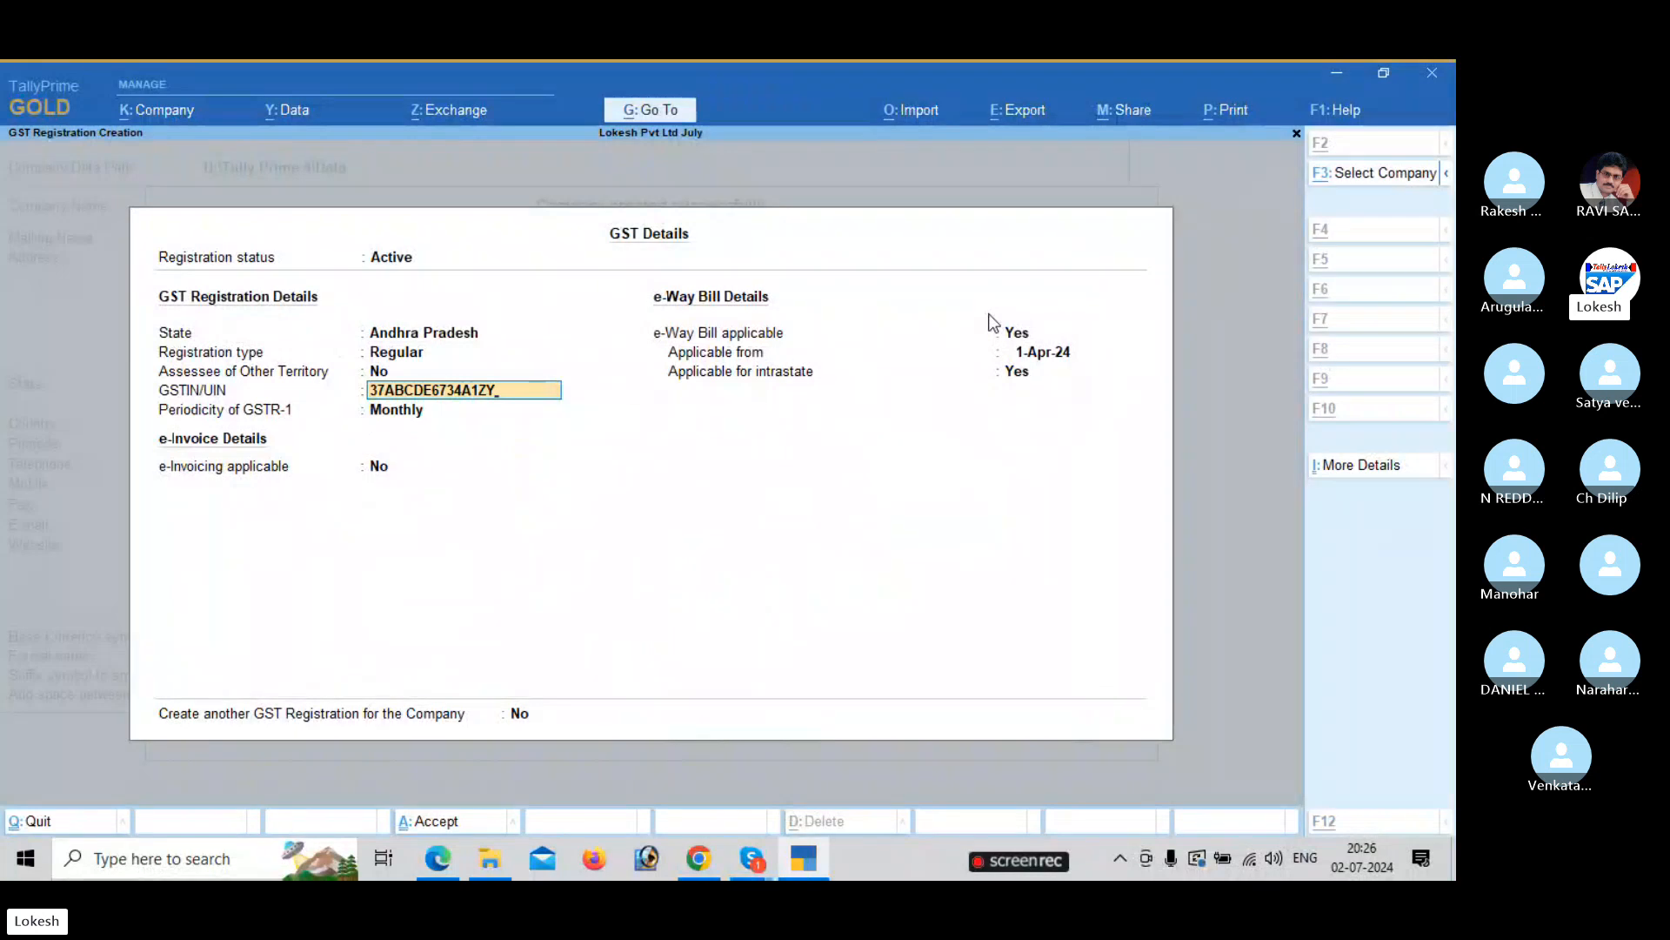
pyautogui.hotkey('alt', 'Tab')
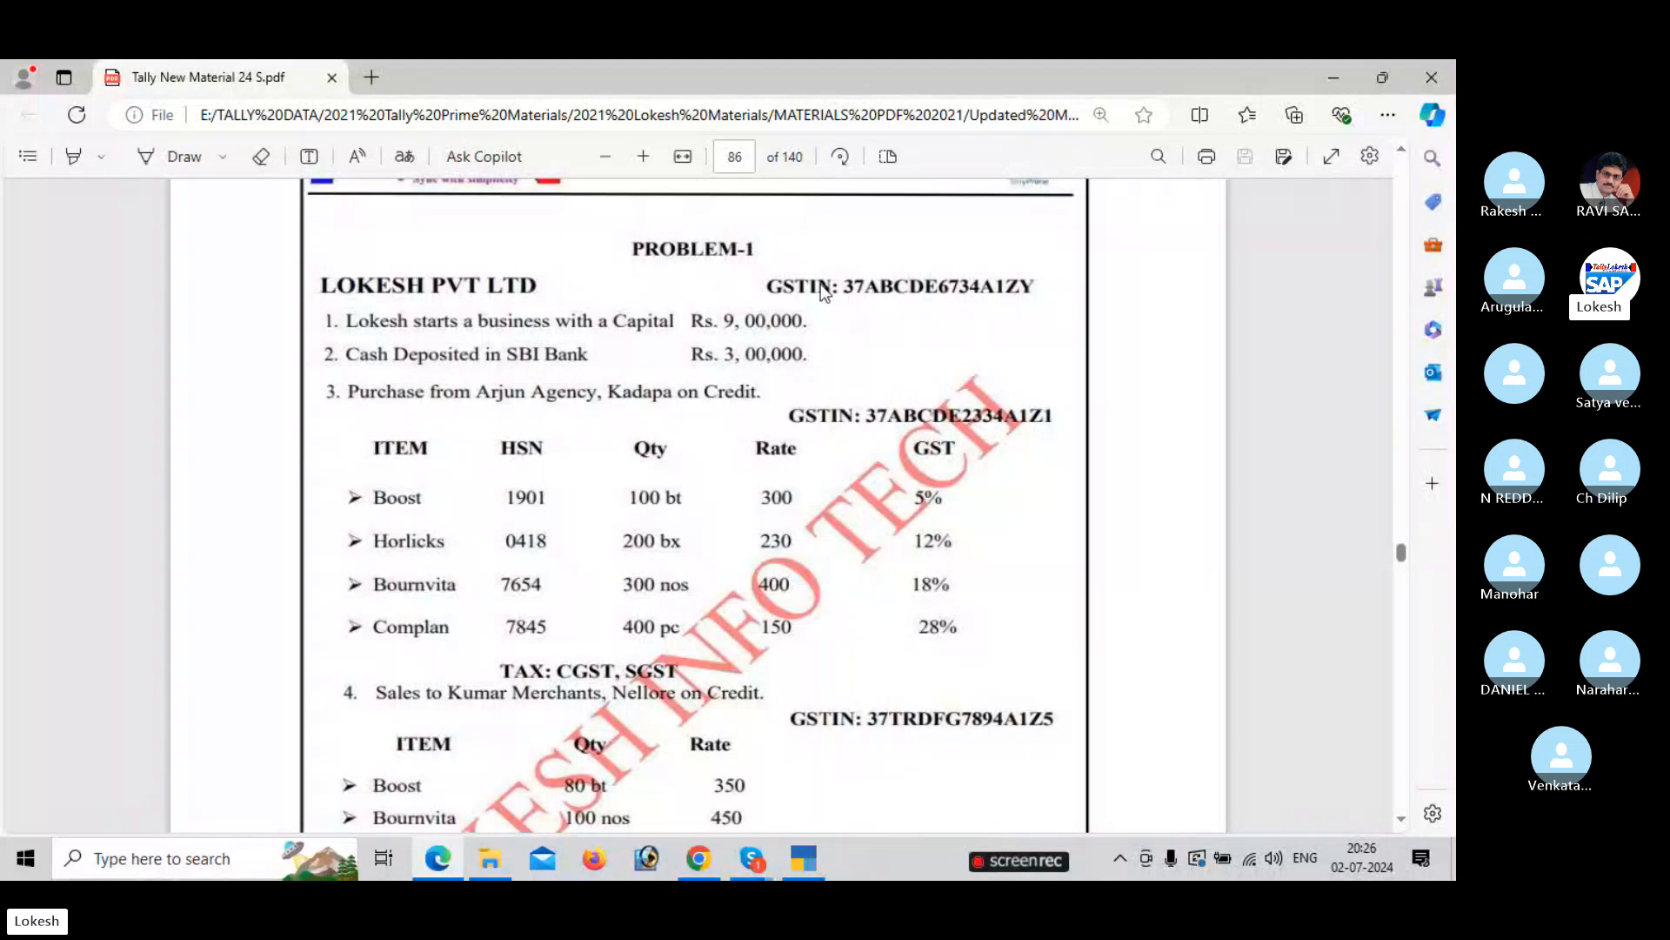
pyautogui.hotkey('alt', 'Tab')
pyautogui.press('Return')
pyautogui.press('Return')
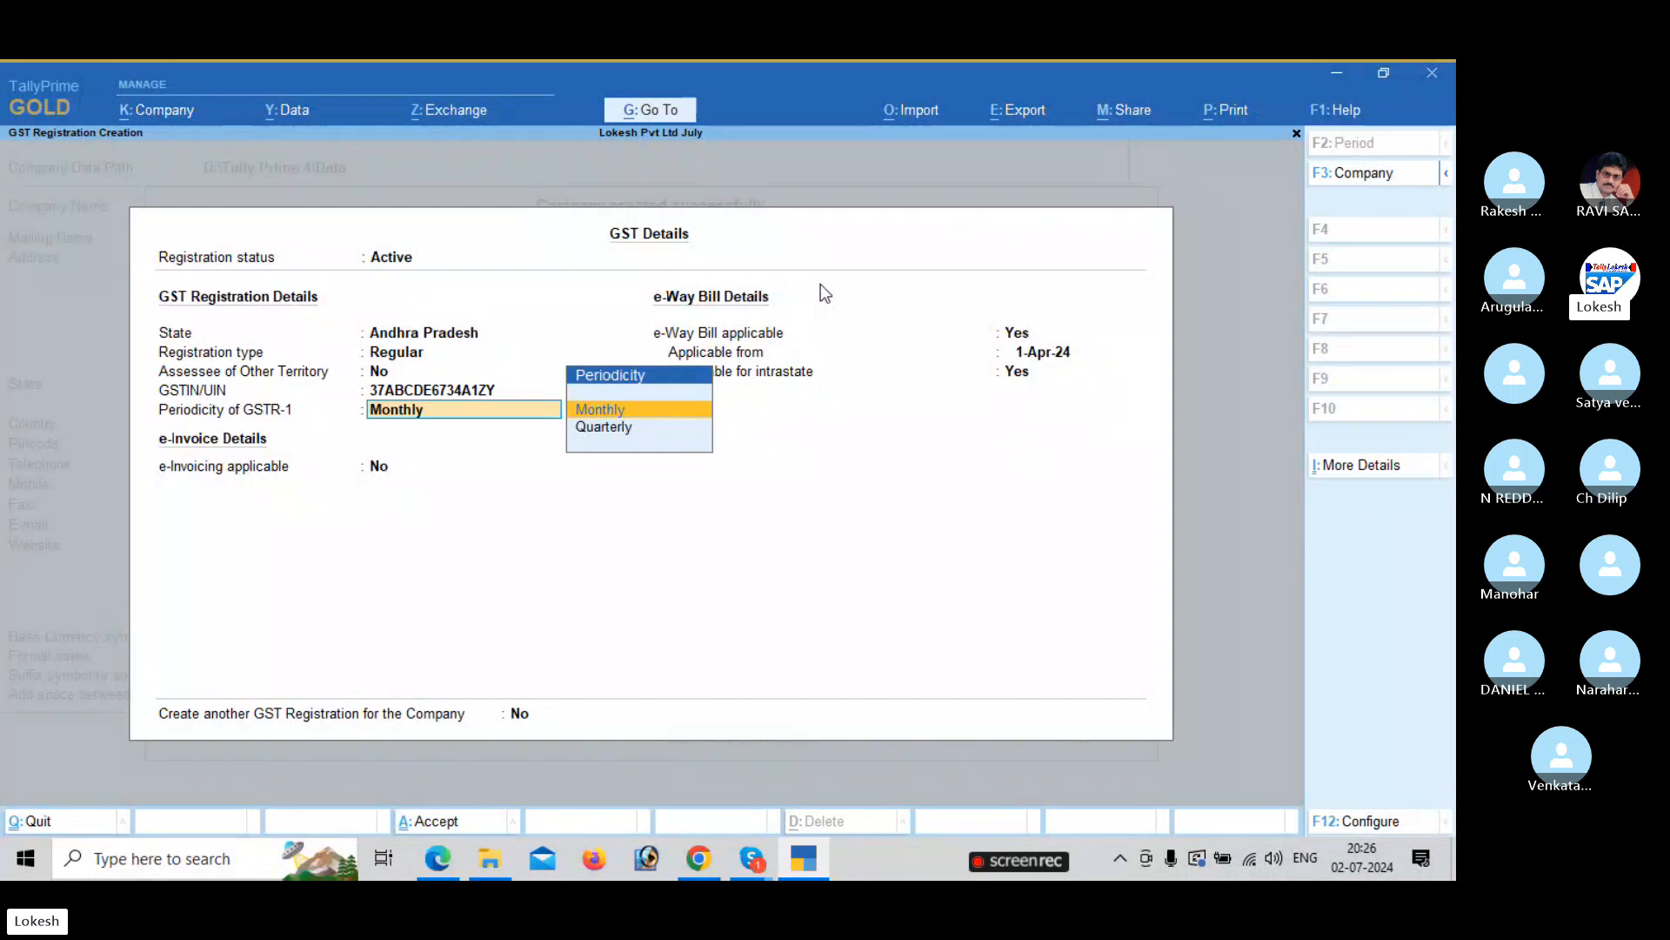
# Keep Monthly GSTR-1 periodicity and default e-Way Bill settings, then save the GST details.
pyautogui.press('Return')
pyautogui.press('Return')
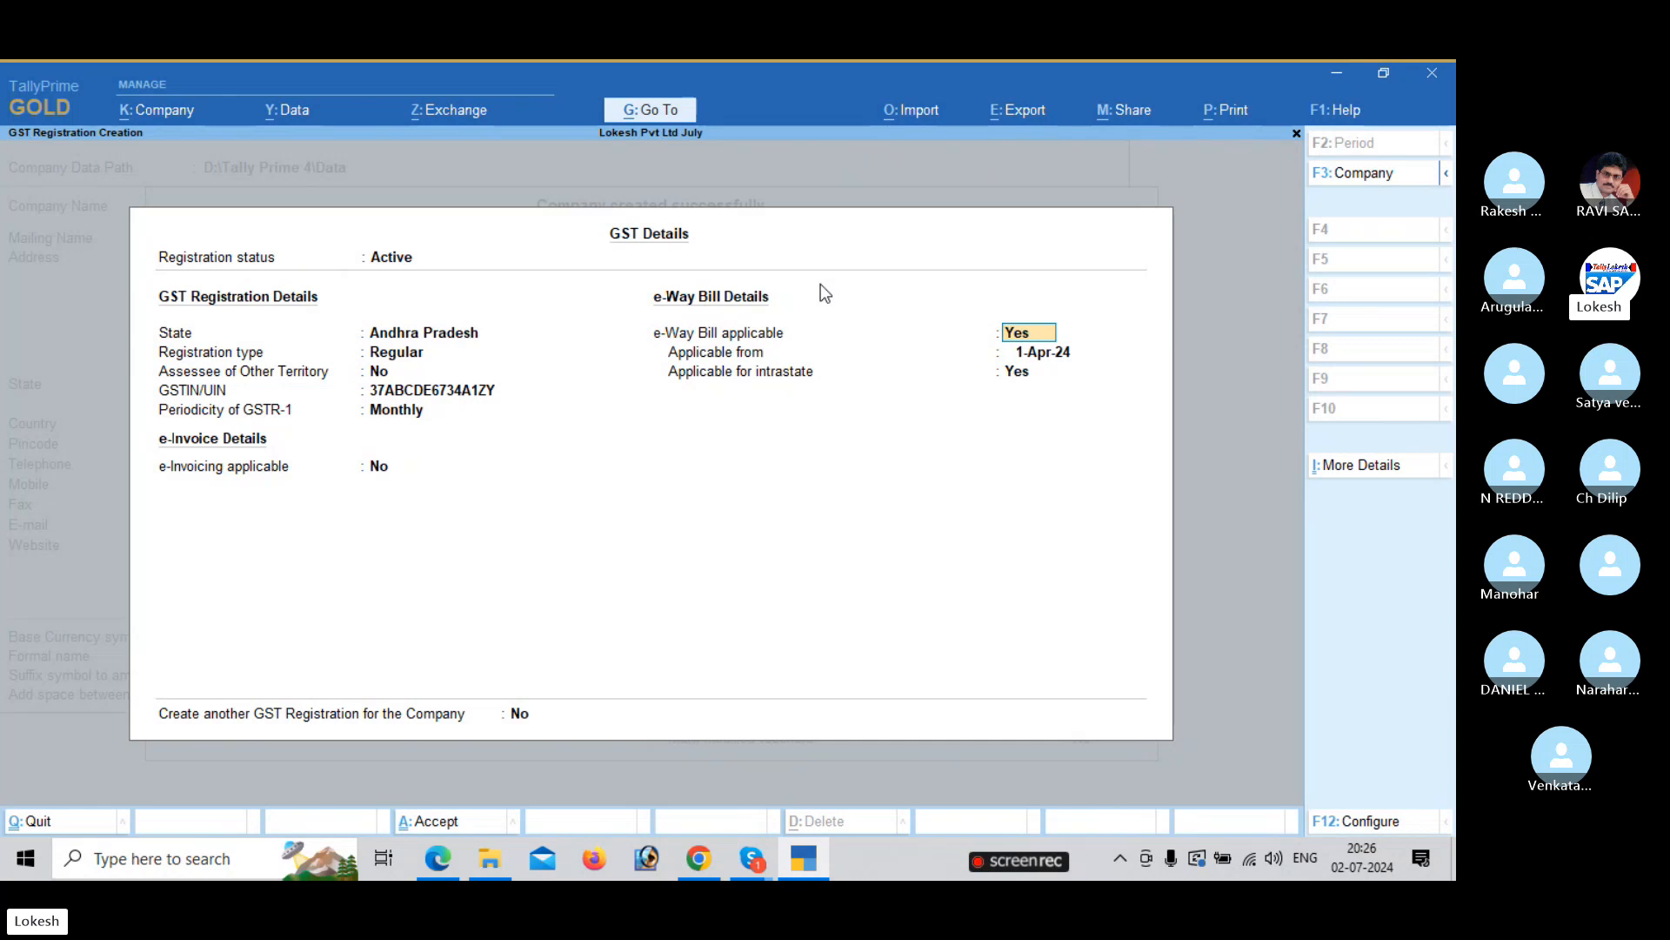
pyautogui.press('Return')
pyautogui.press('Return')
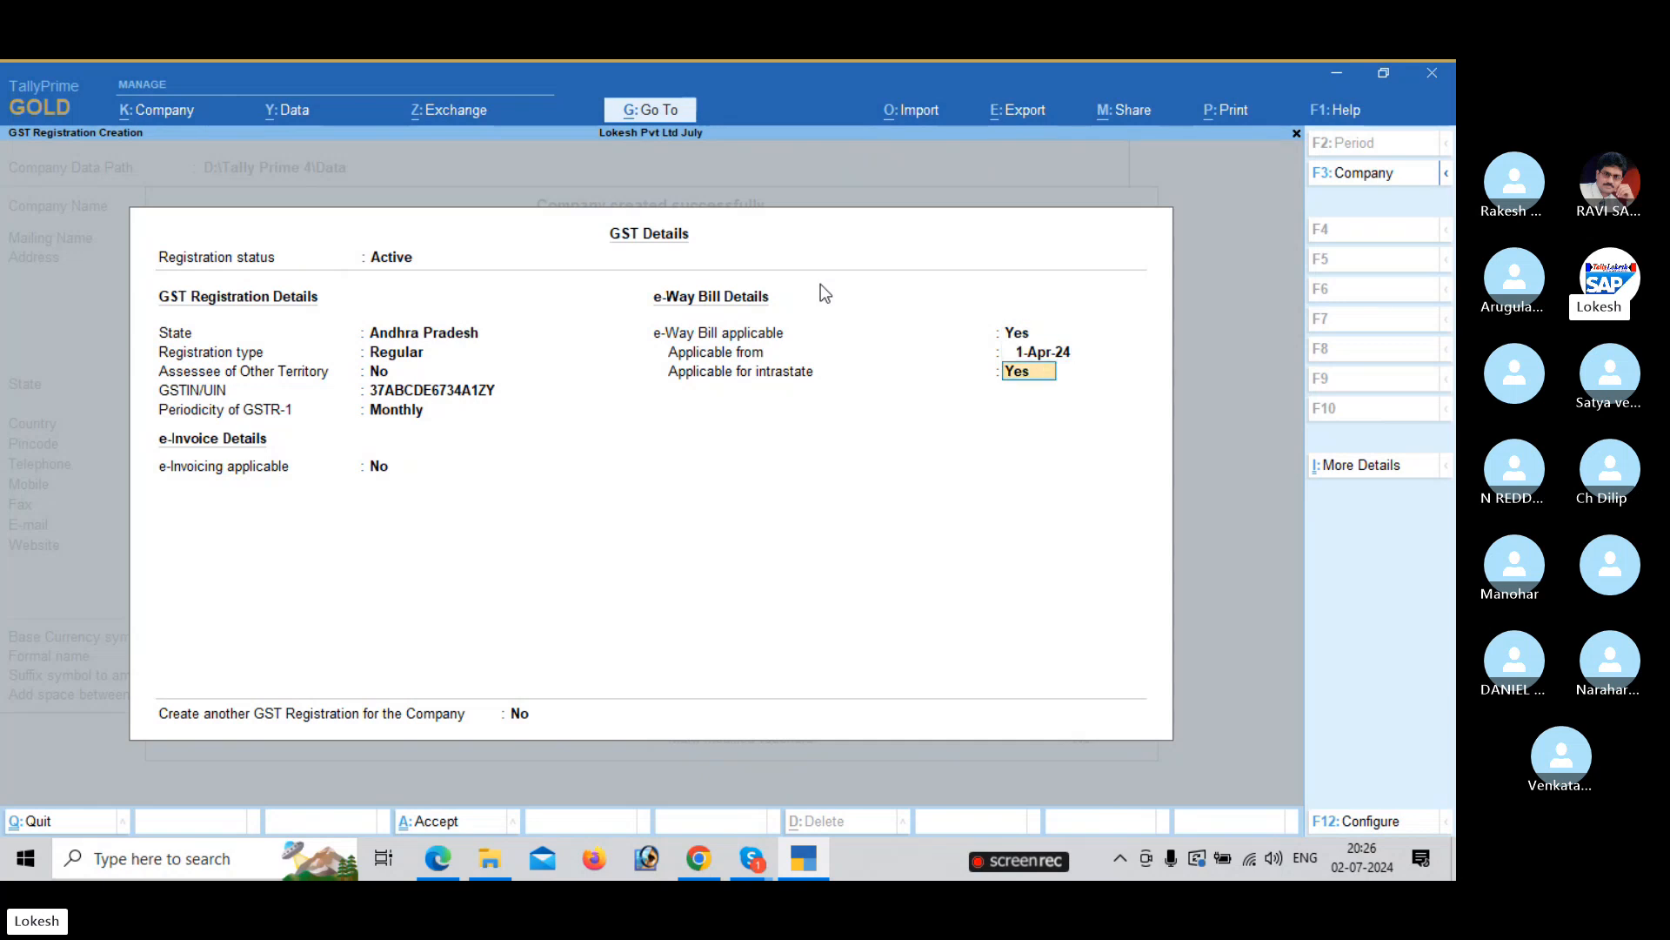
pyautogui.press('Return')
pyautogui.press('Return')
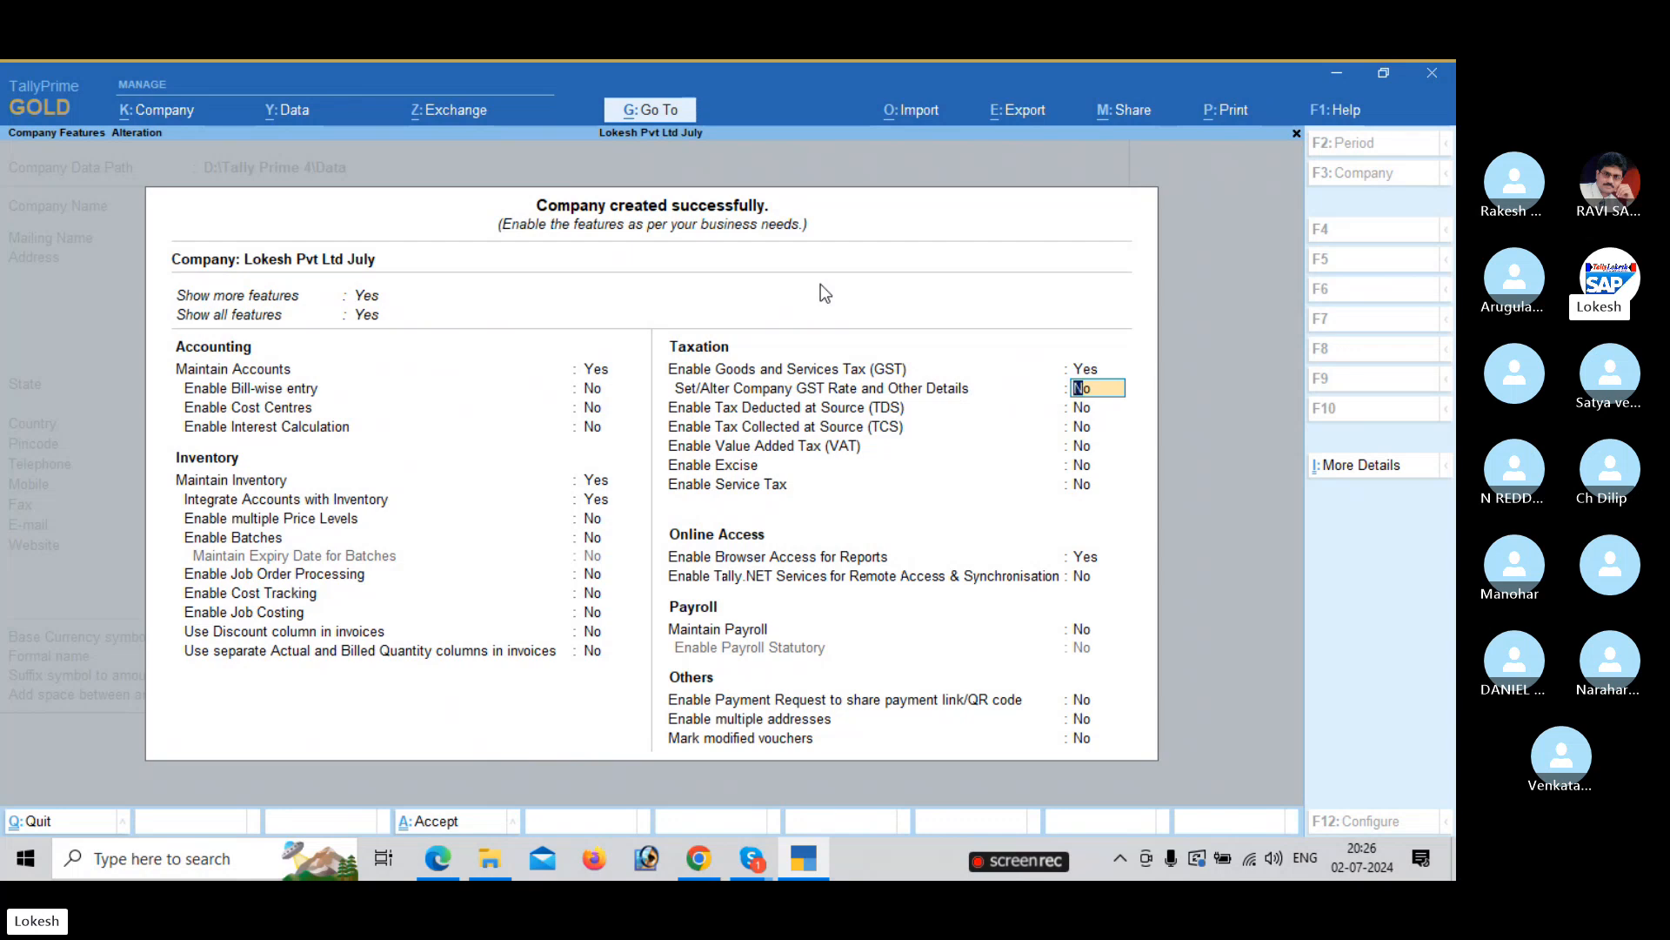
# Leave GST rate details undefined, and set company GST rate setup and browser access to No.
pyautogui.press('y')
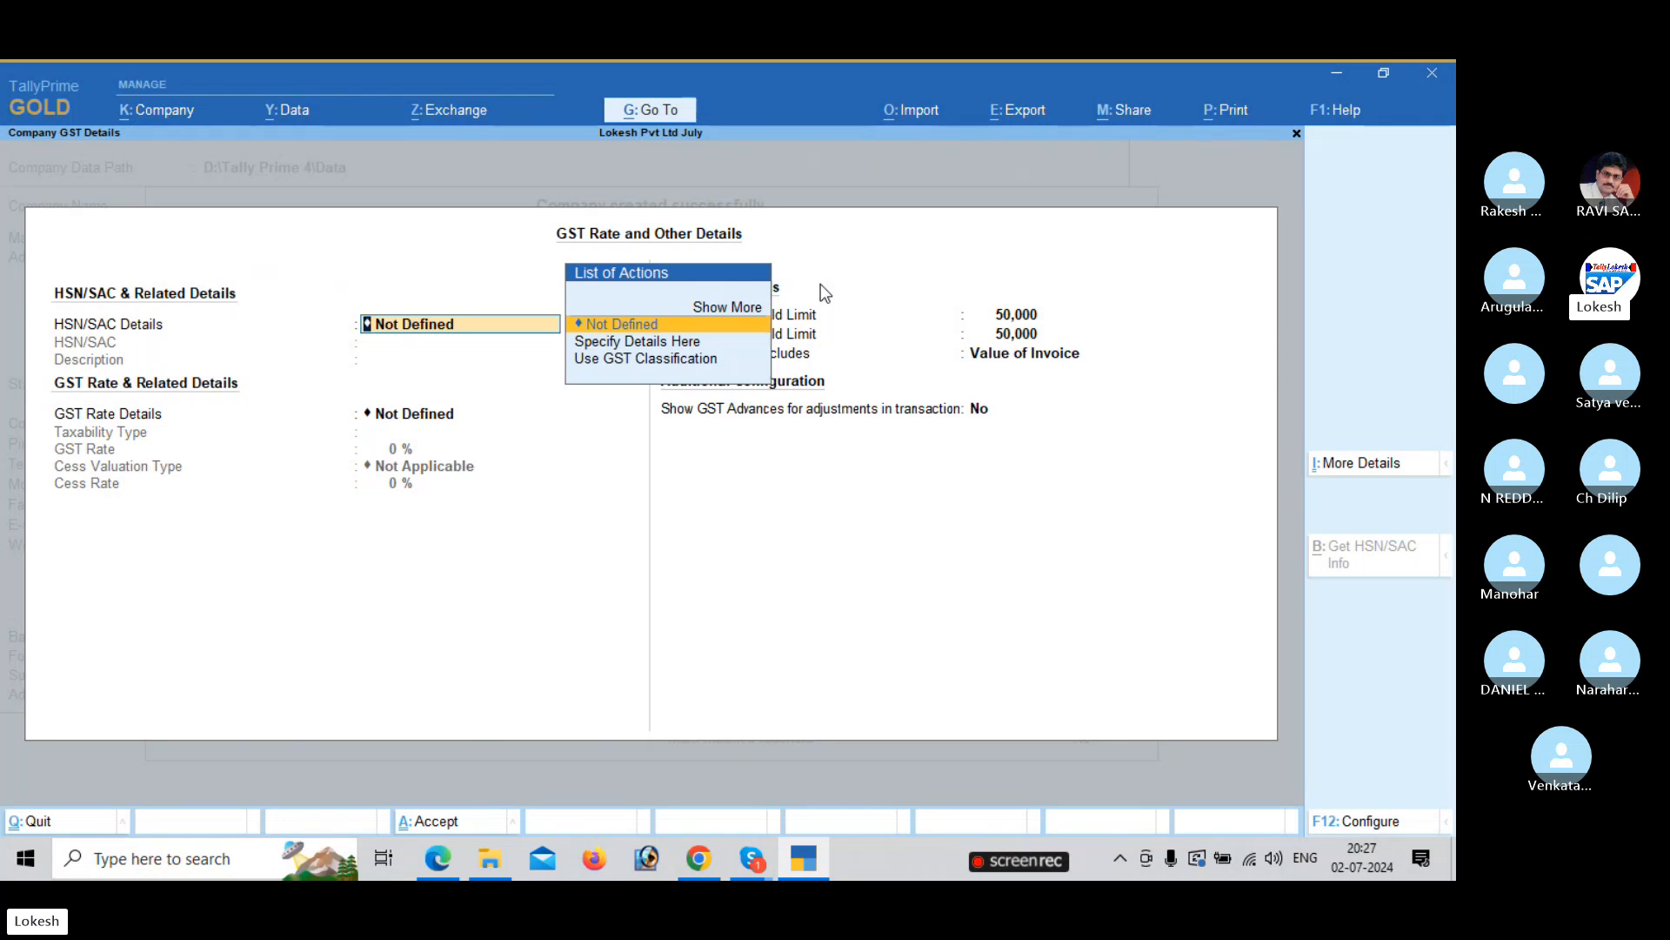
pyautogui.press('Return')
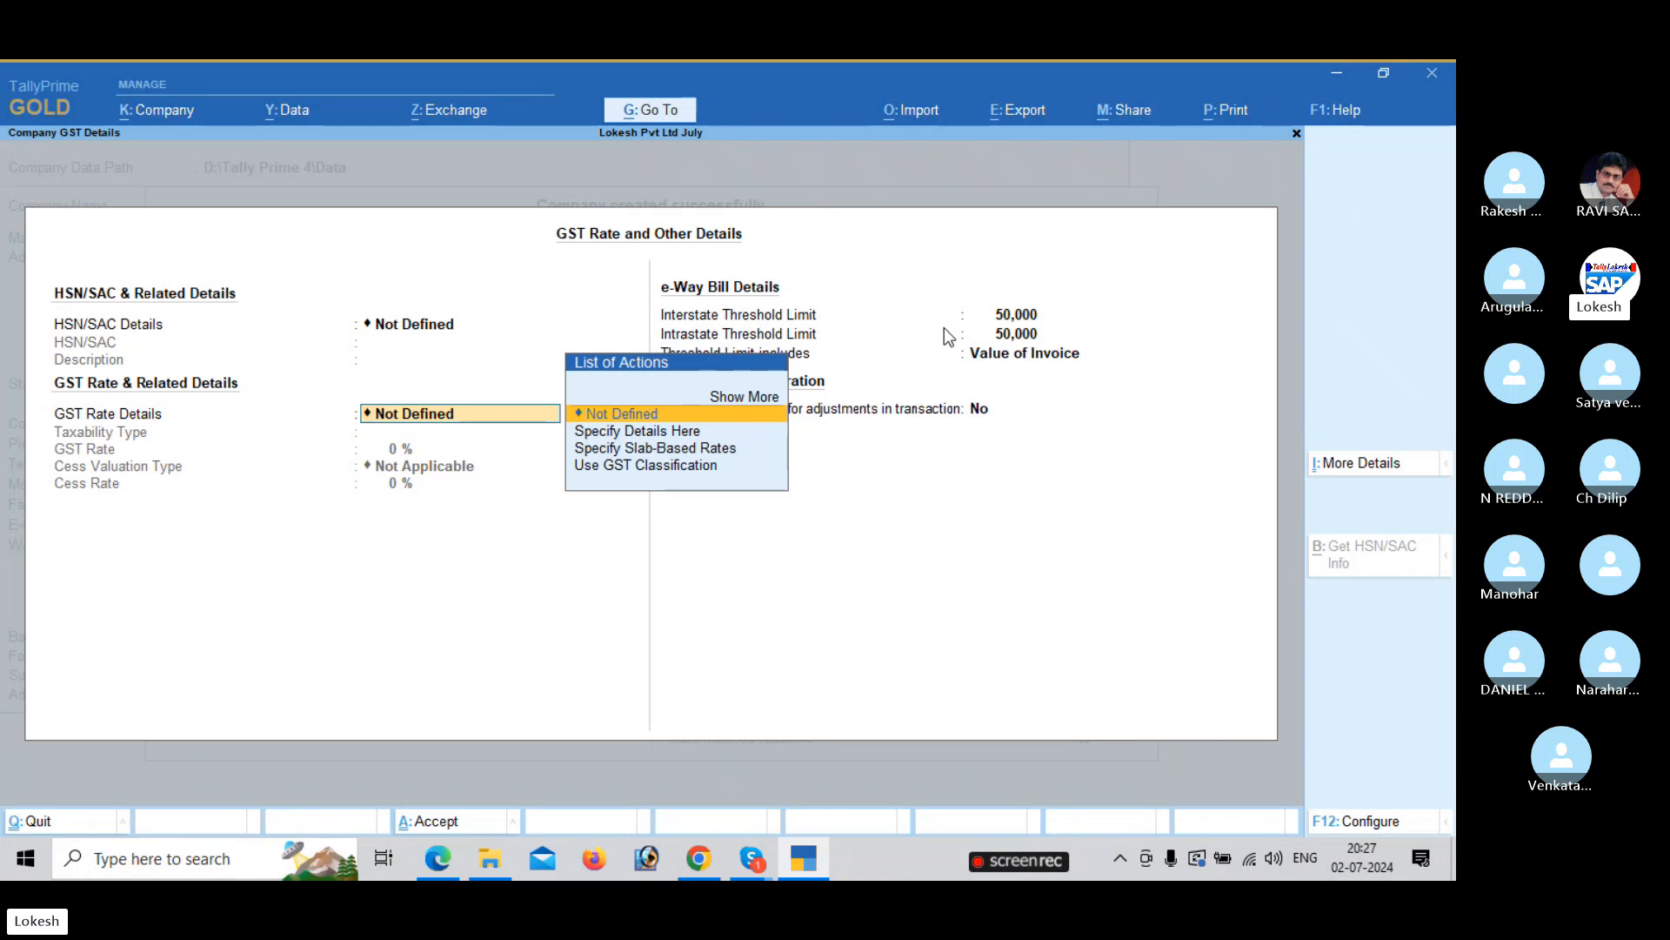
pyautogui.press('Escape')
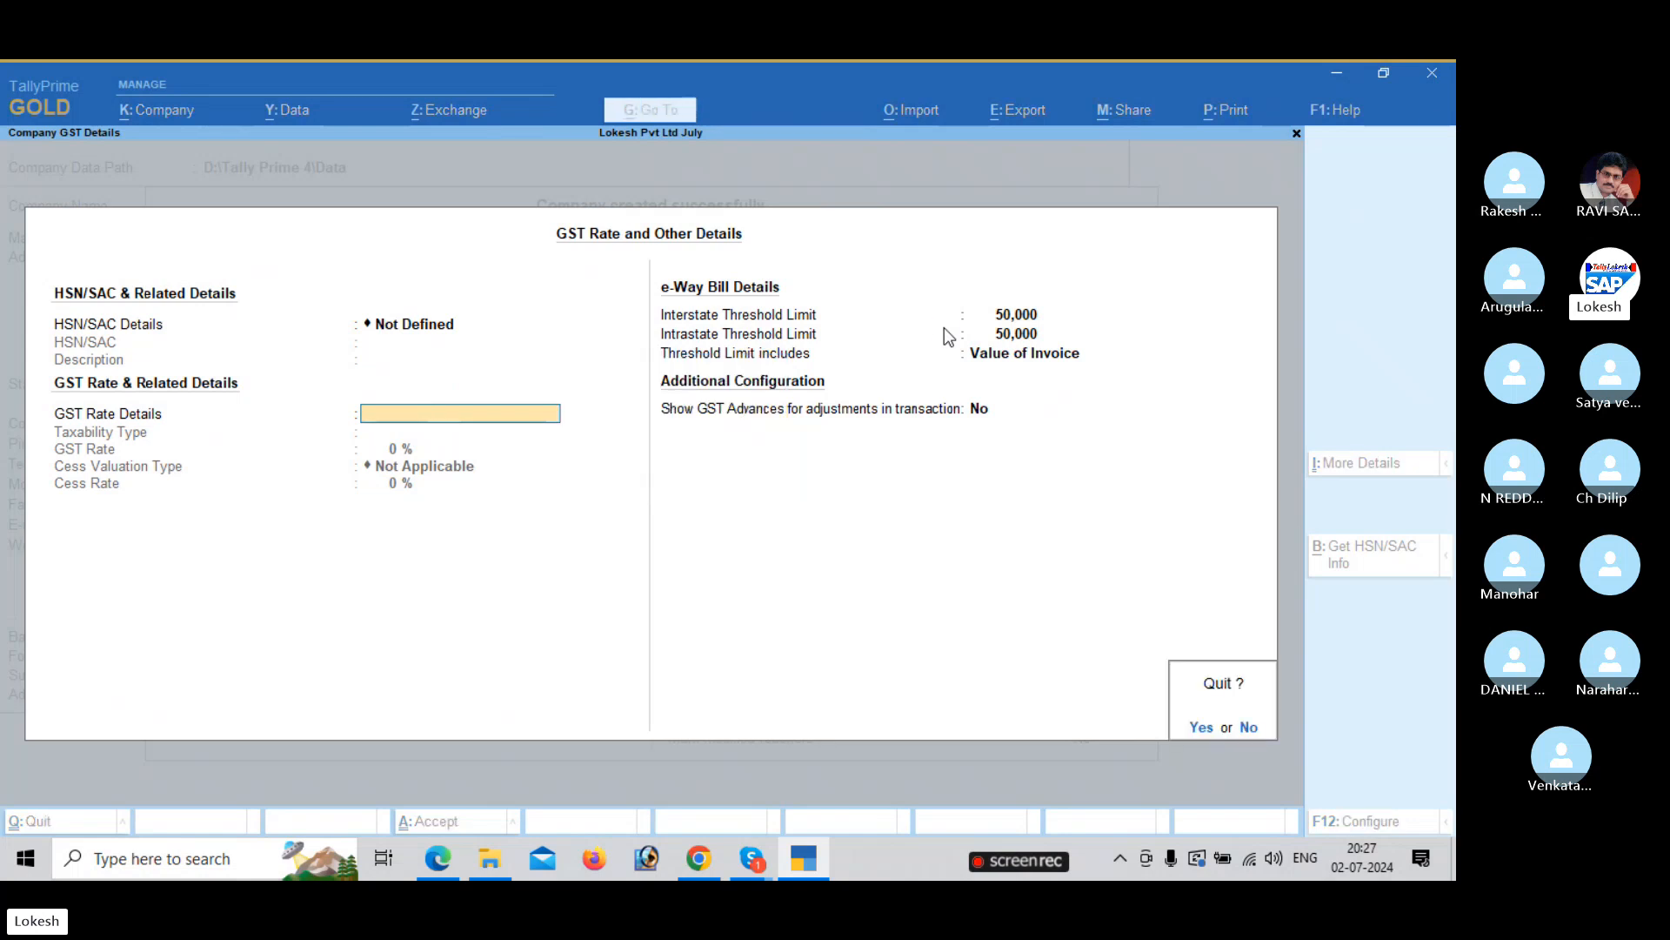
pyautogui.press('y')
pyautogui.press('n')
pyautogui.press('Return')
pyautogui.press('Return')
pyautogui.press('Return')
pyautogui.press('Return')
pyautogui.press('Return')
pyautogui.press('Return')
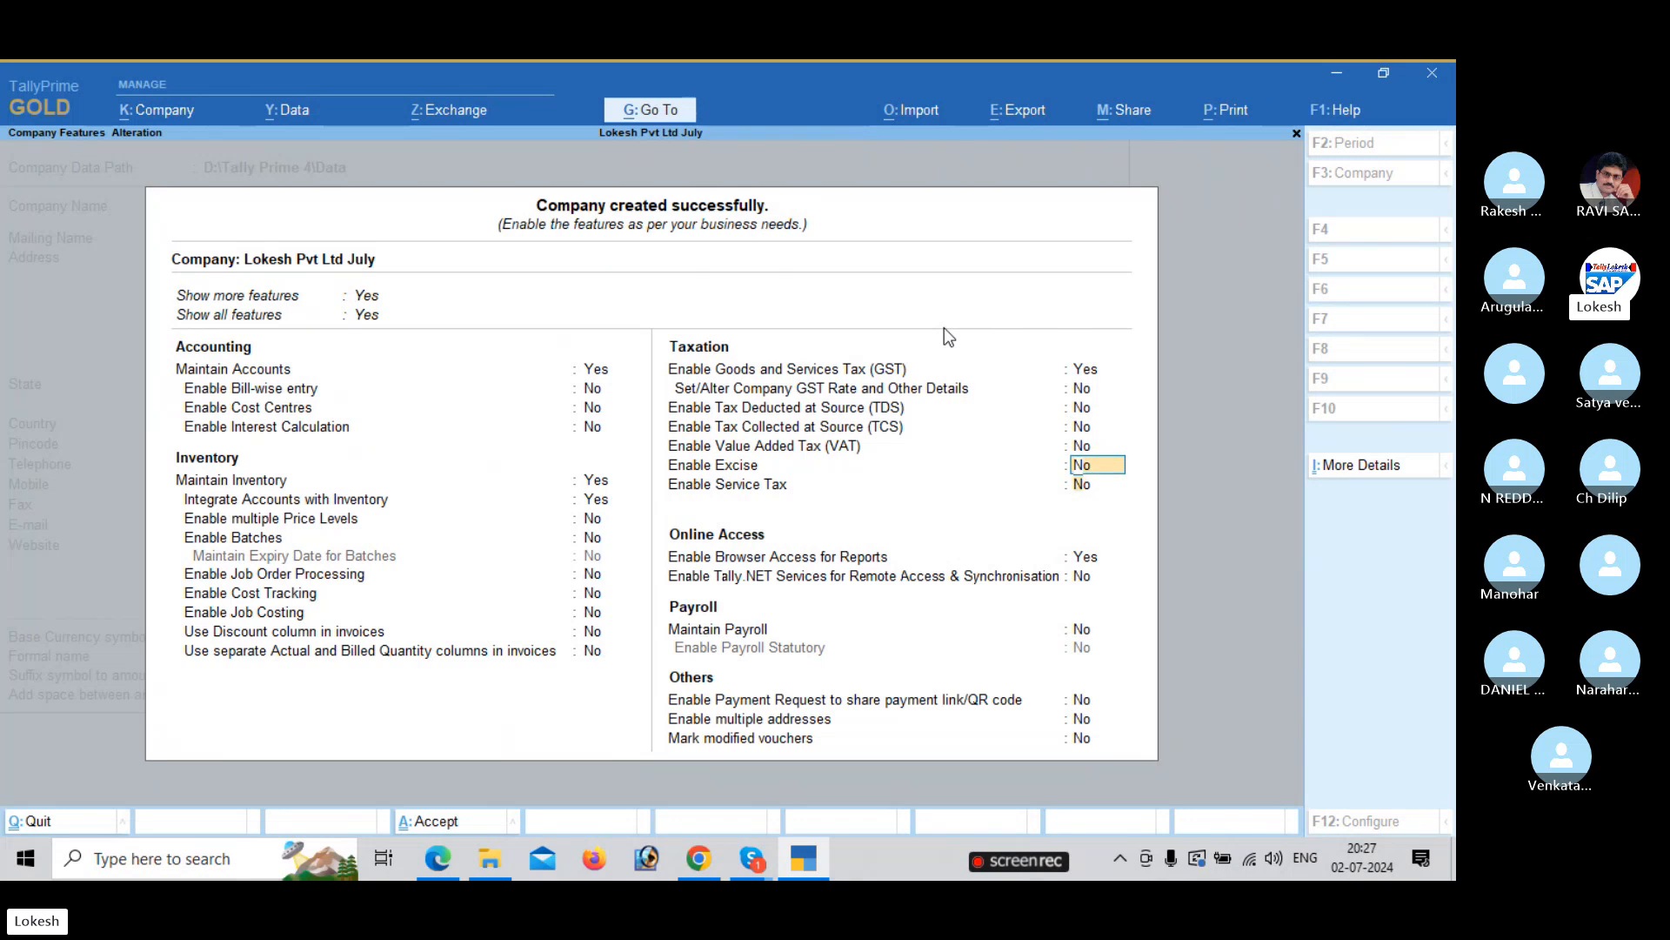
pyautogui.press('n')
pyautogui.press('Return')
pyautogui.press('Return')
pyautogui.press('Return')
pyautogui.press('Return')
pyautogui.press('Return')
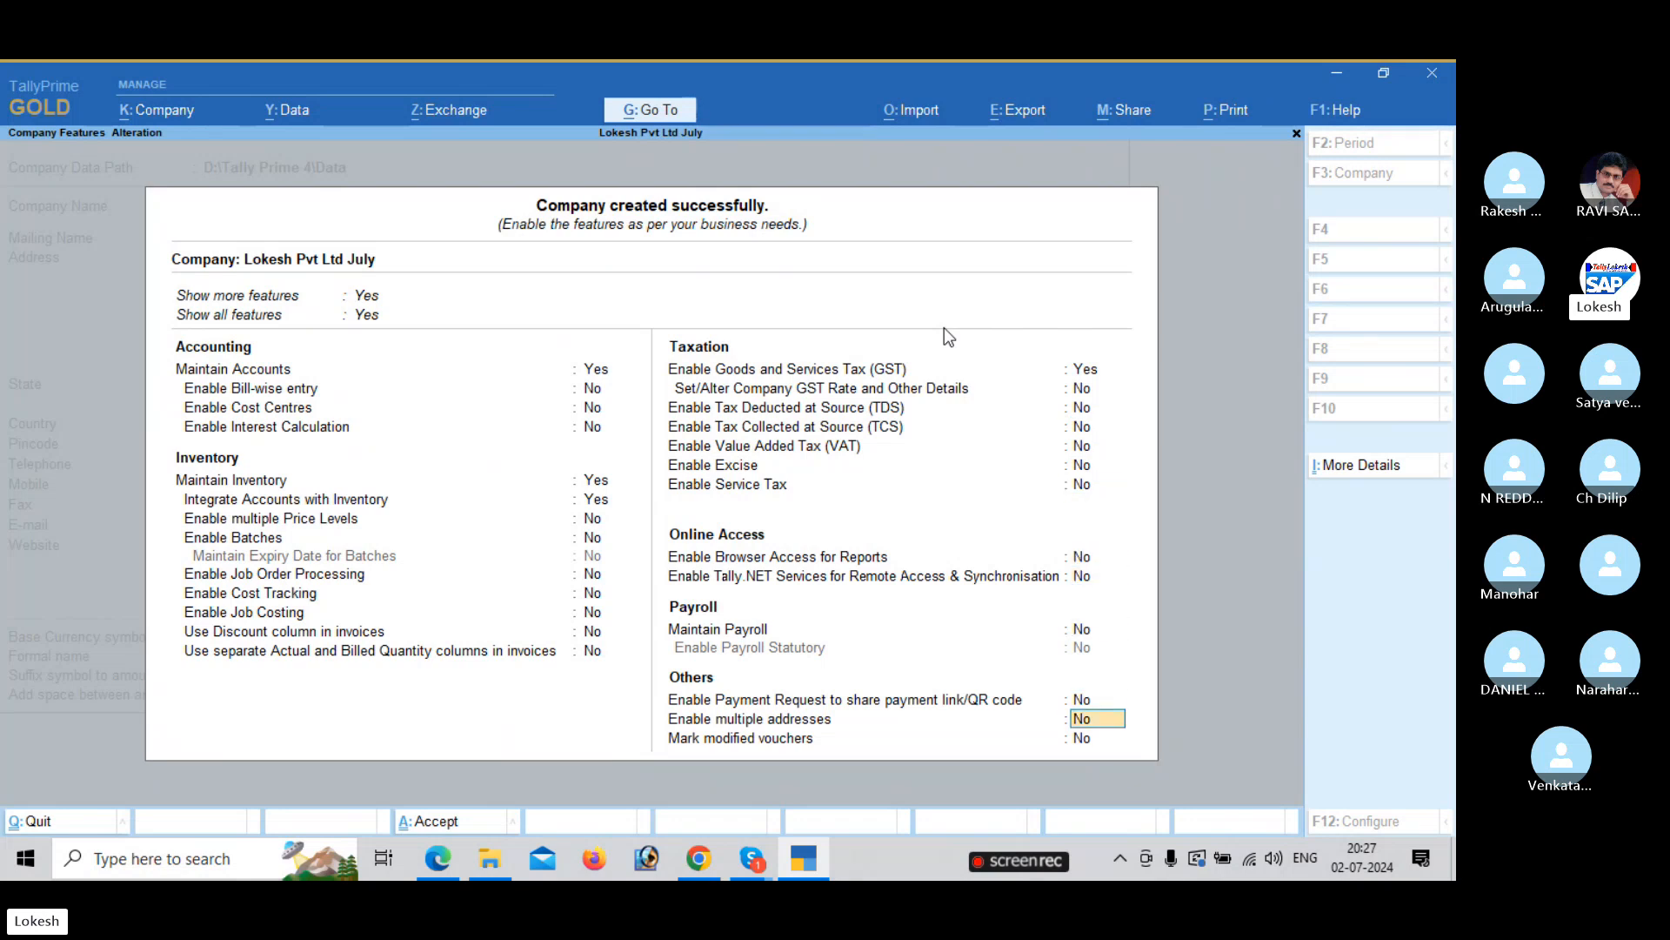
pyautogui.press('Return')
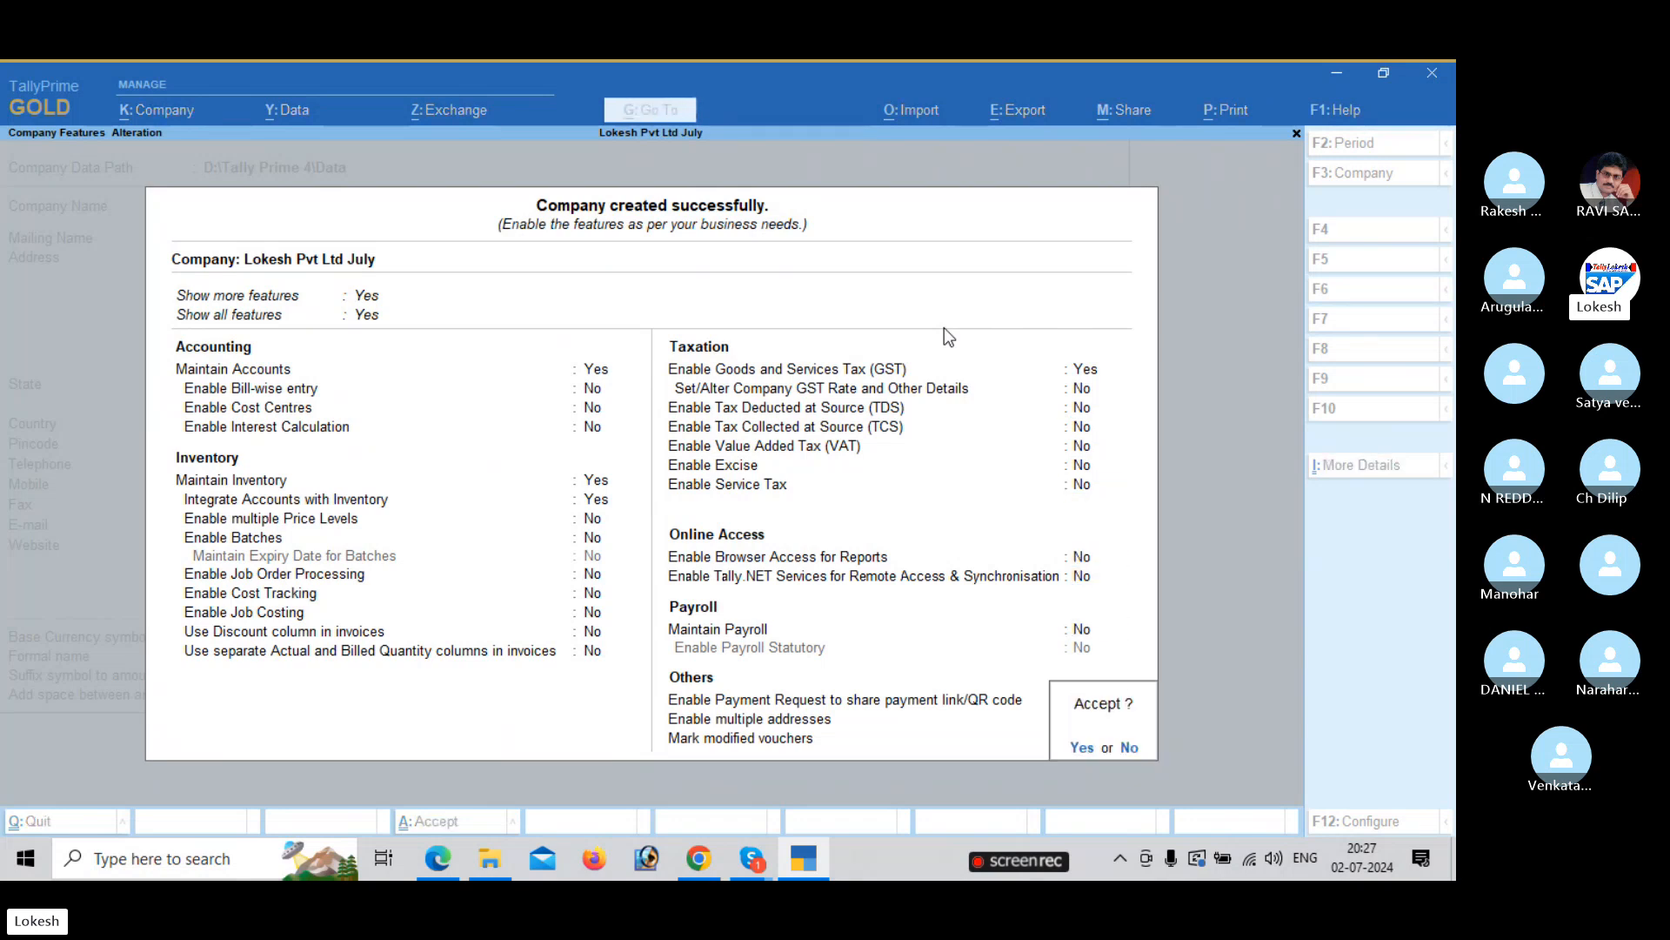
# Accept the company features and create a Capital ledger under Capital Account.
pyautogui.press('y')
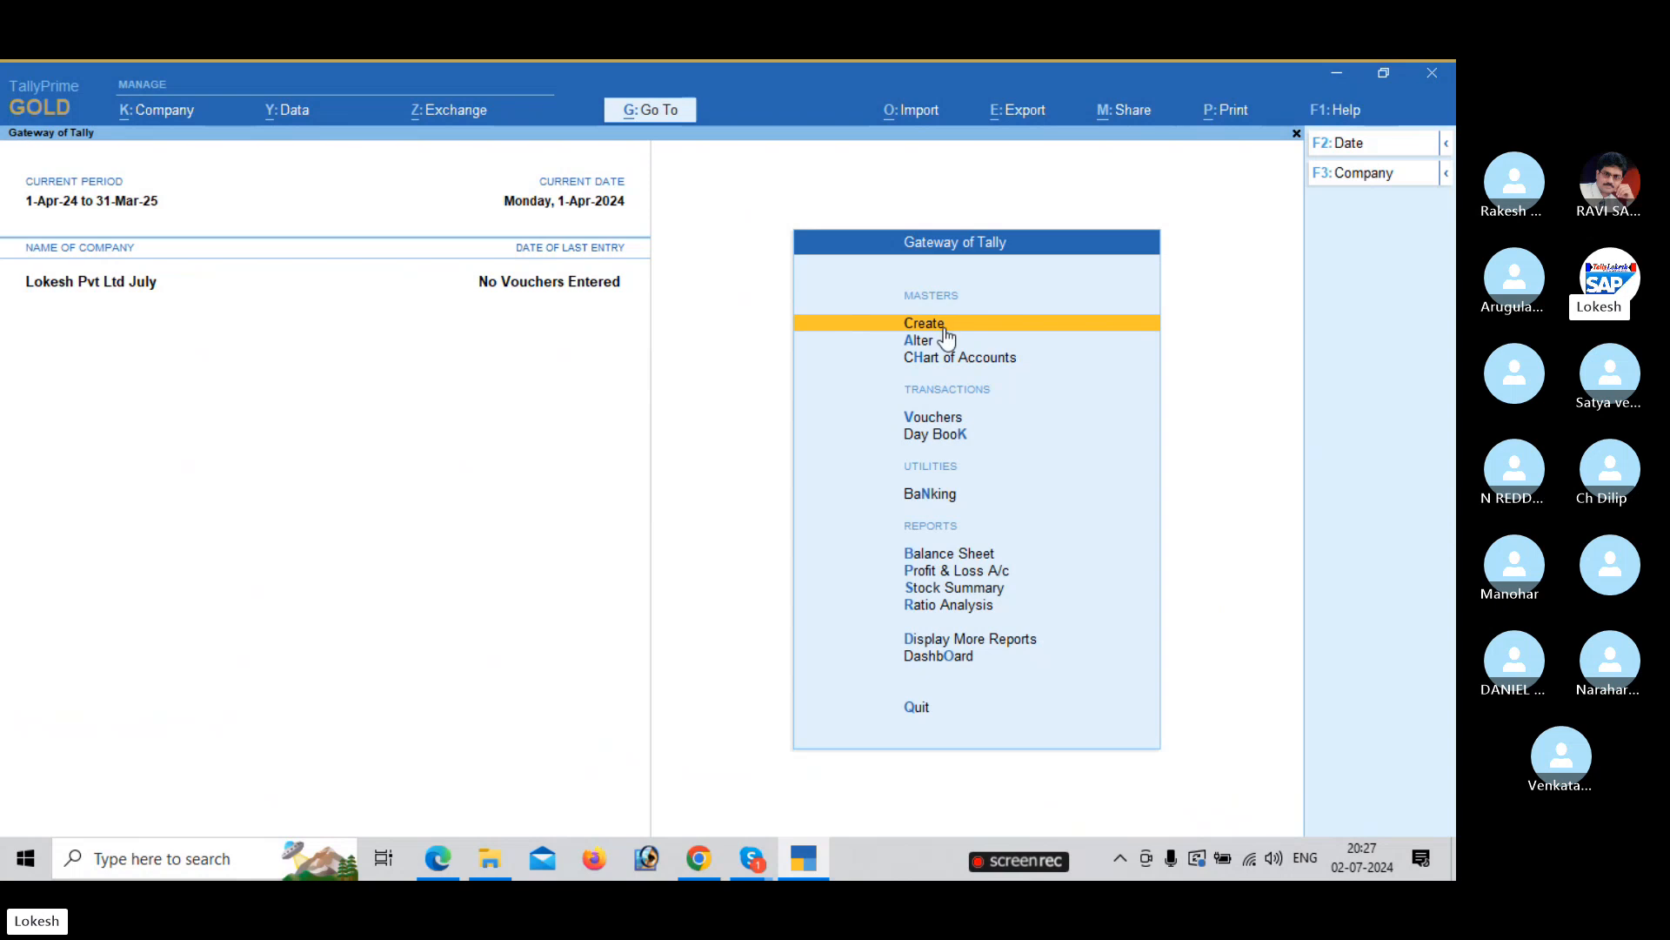
pyautogui.press('Return')
pyautogui.press('Down')
pyautogui.press('Return')
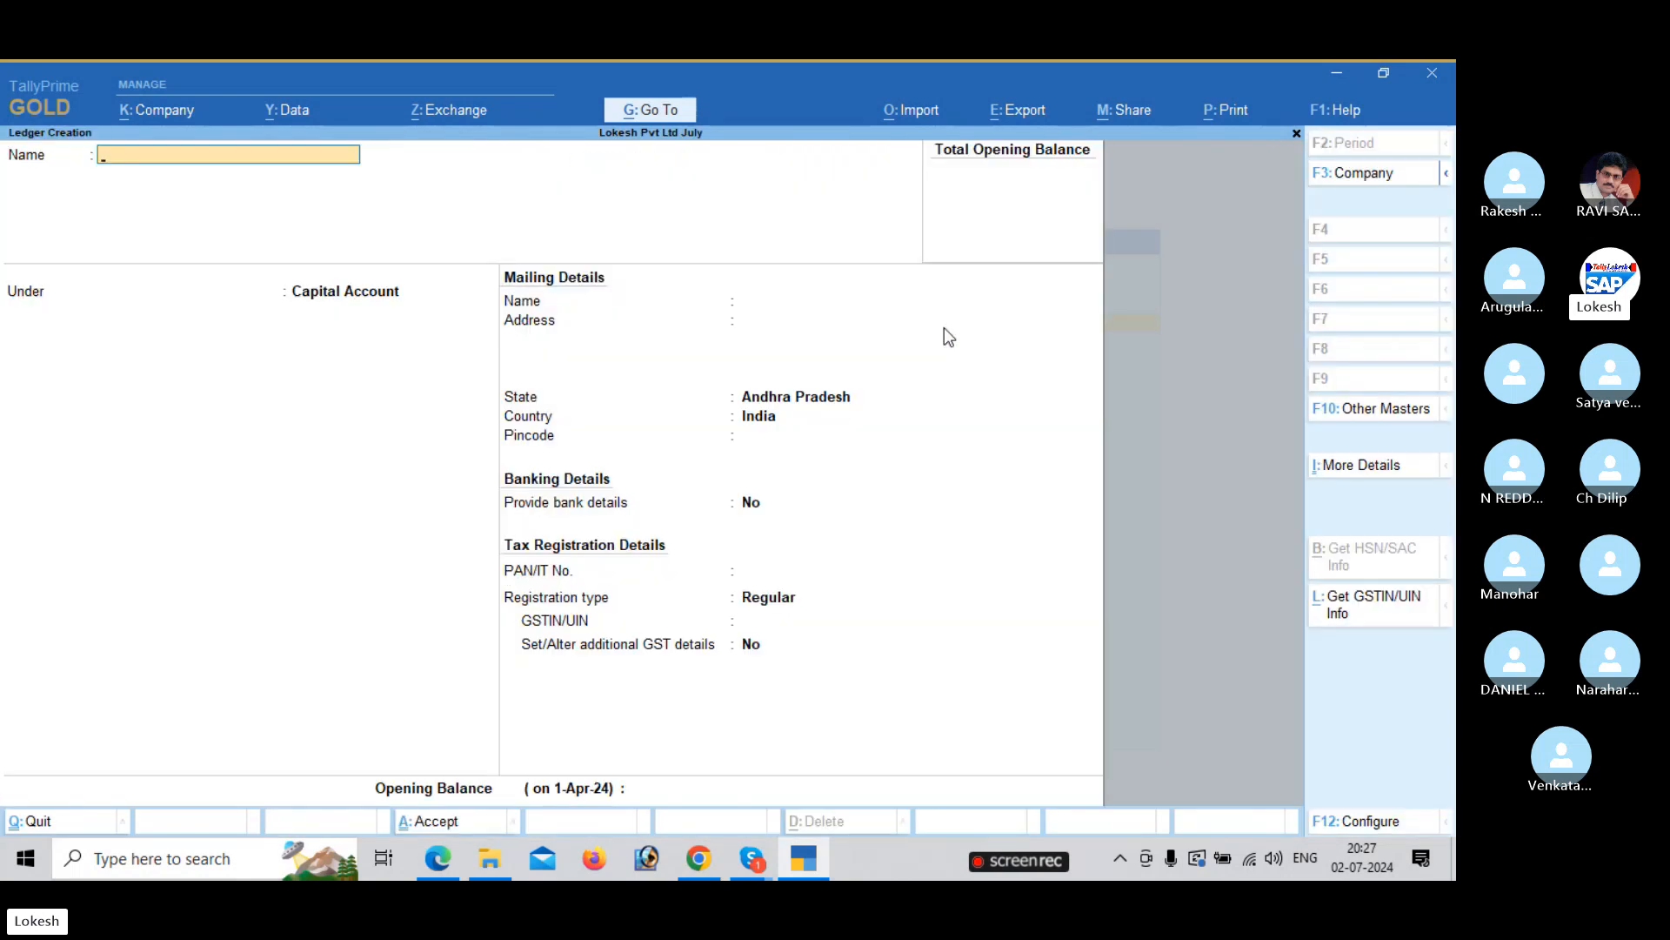
pyautogui.hotkey('alt', 'Tab')
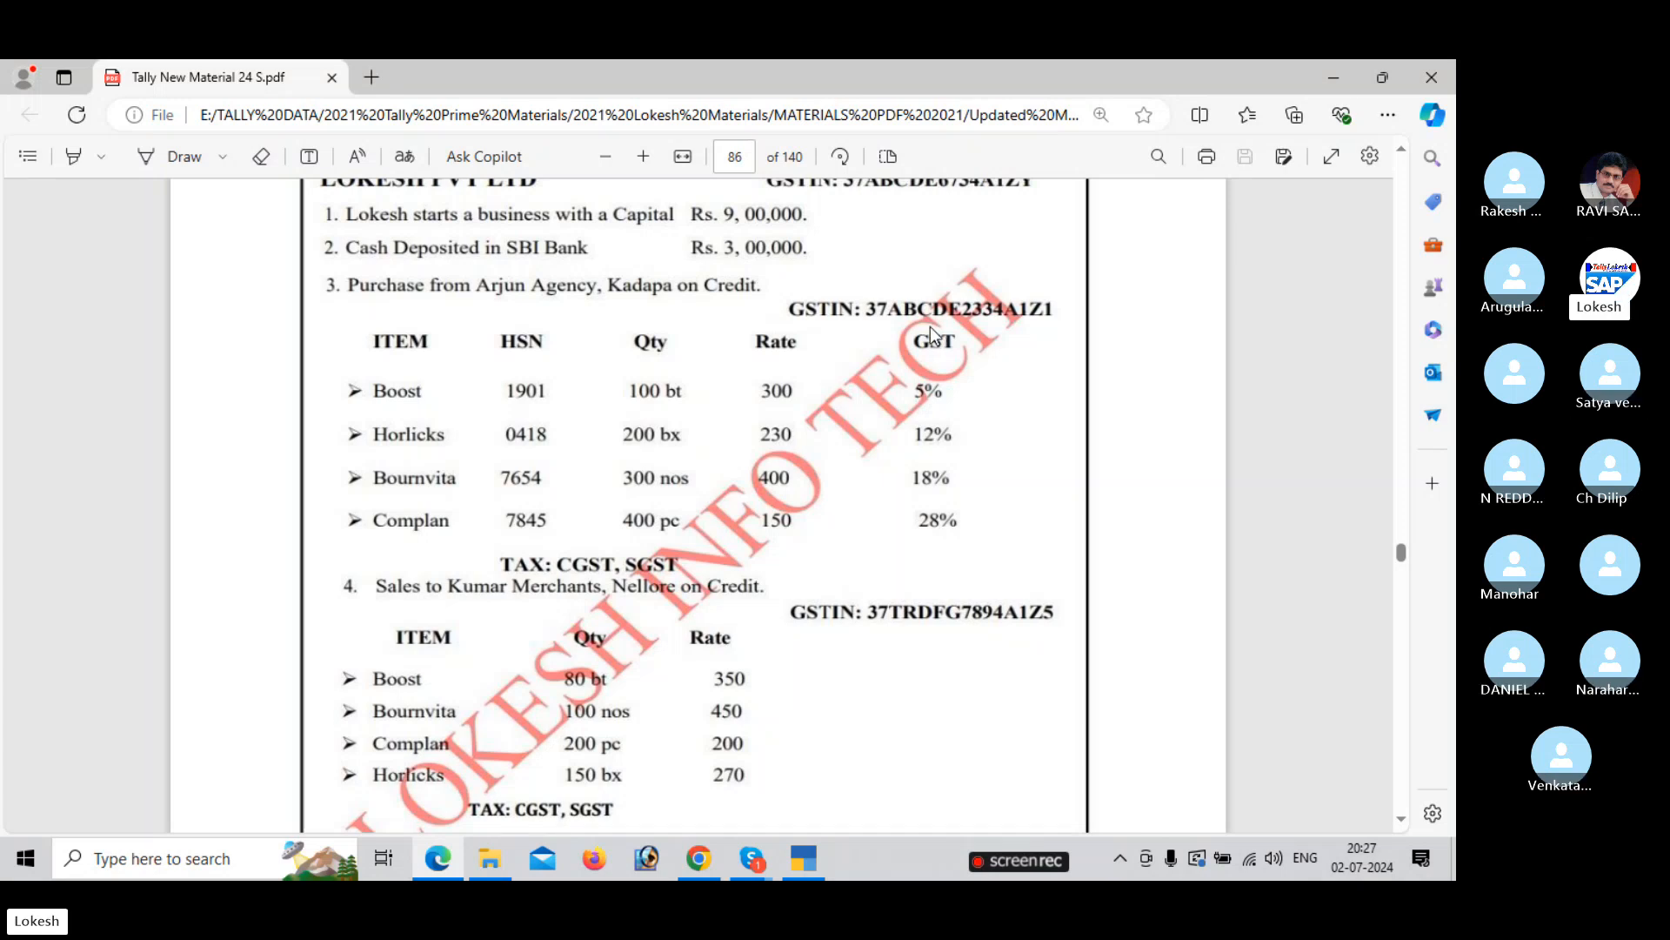
pyautogui.scroll(2, 935, 330)
pyautogui.hotkey('alt', 'Tab')
pyautogui.write('C')
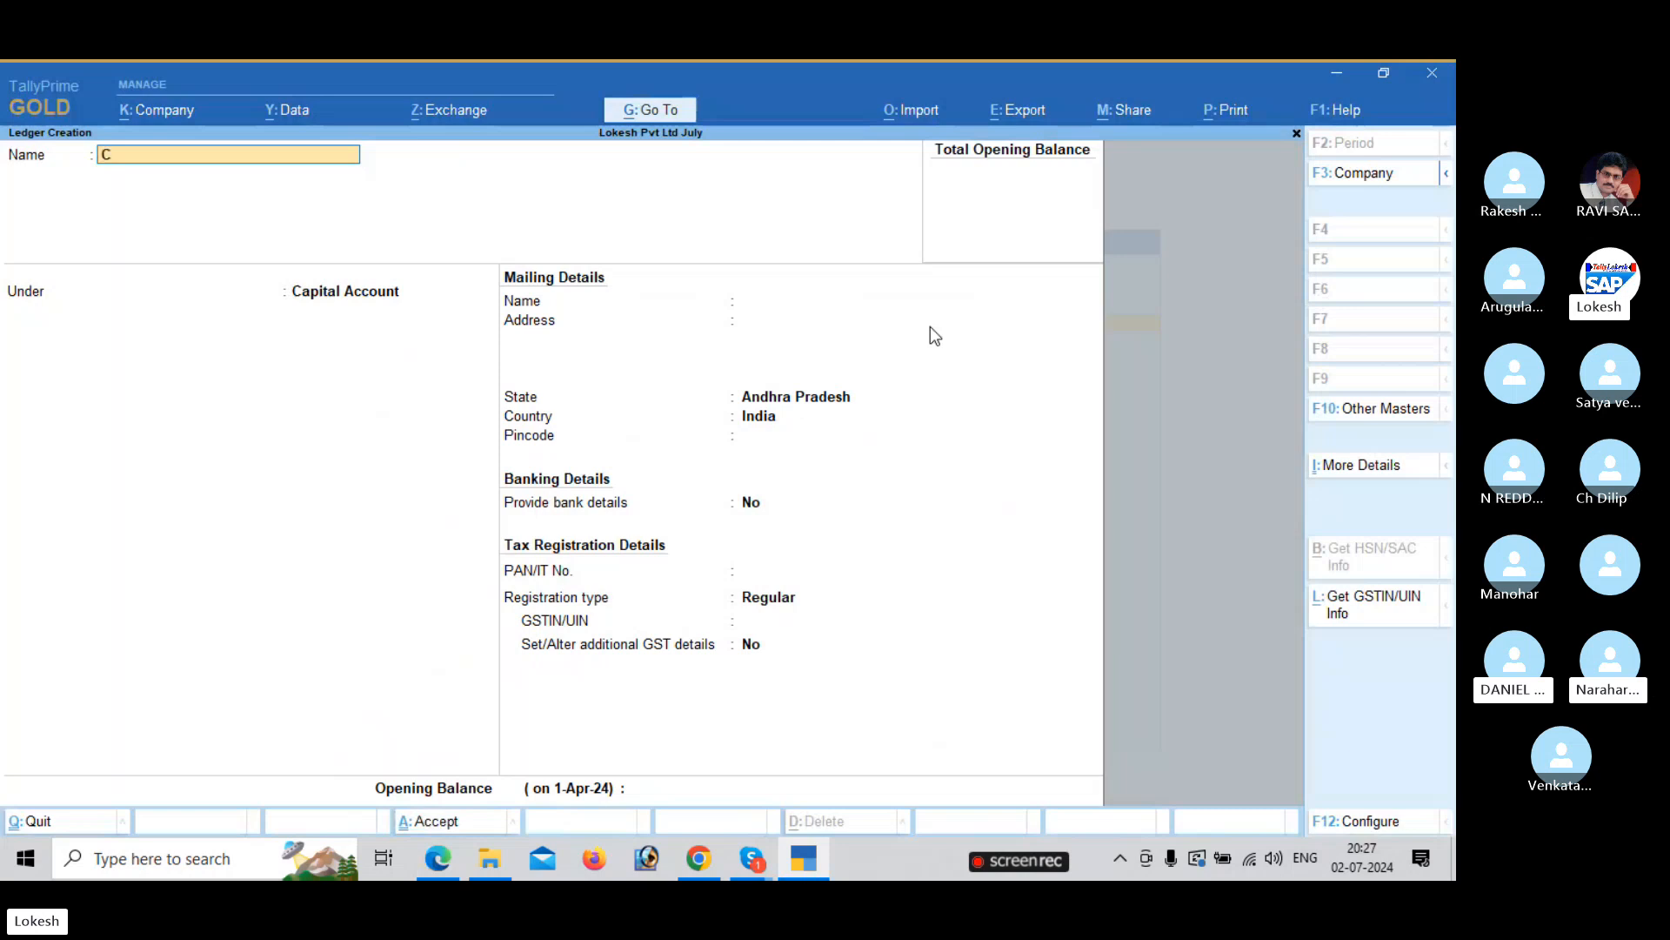
pyautogui.write('apital')
pyautogui.press('Return')
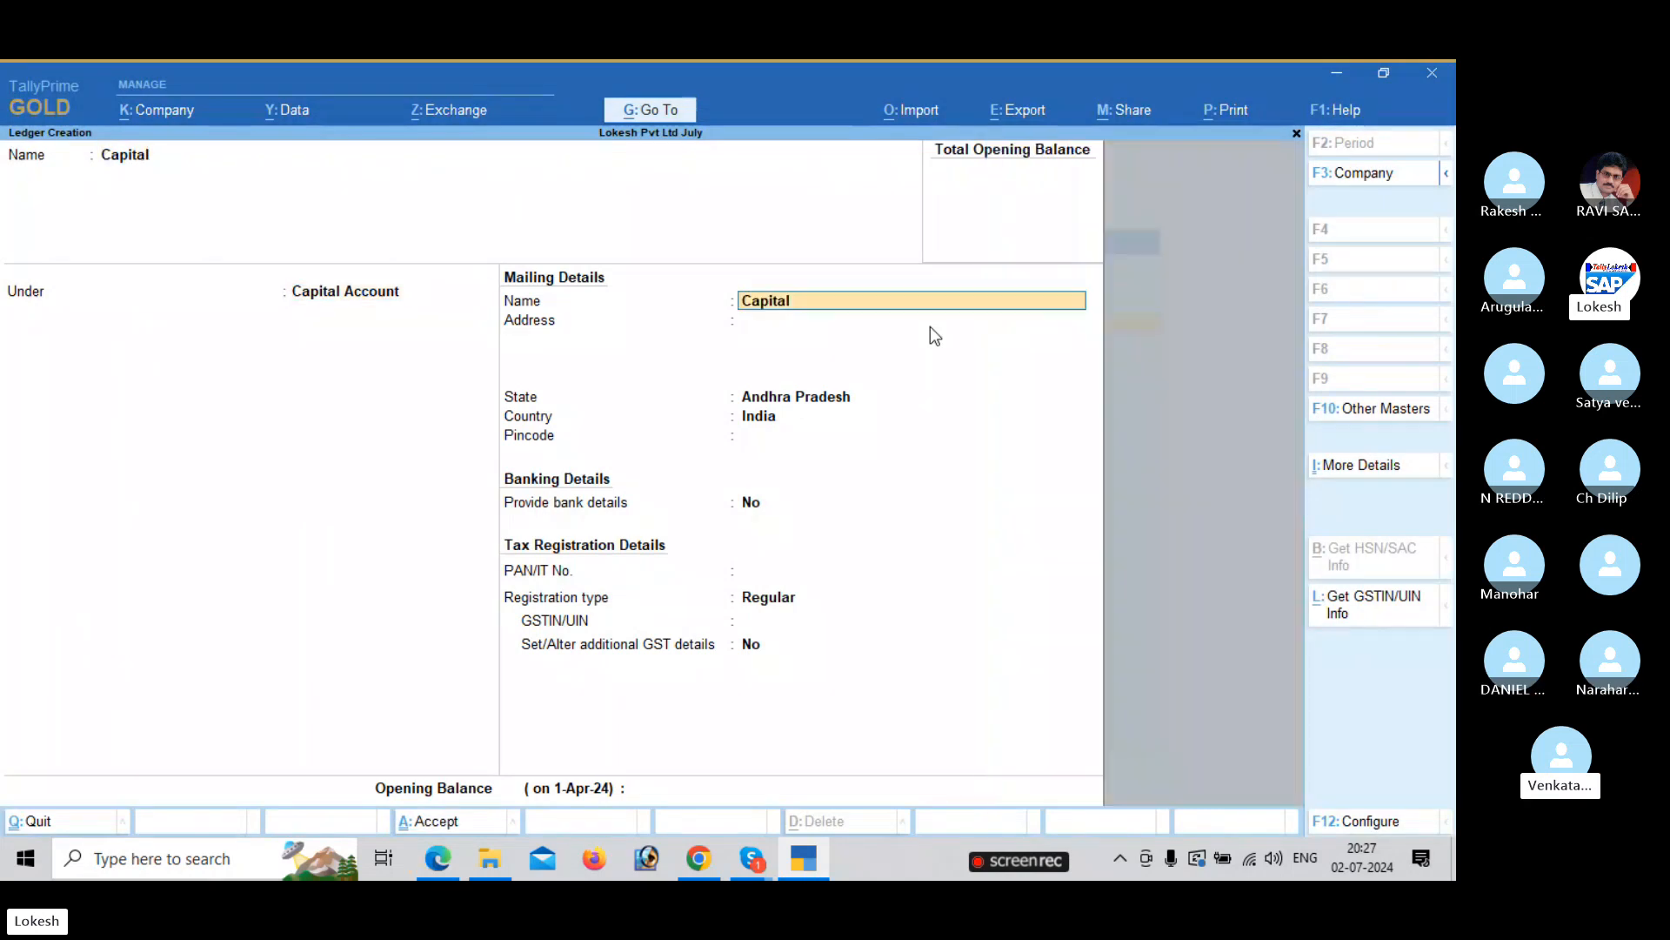
pyautogui.press('ctrl')
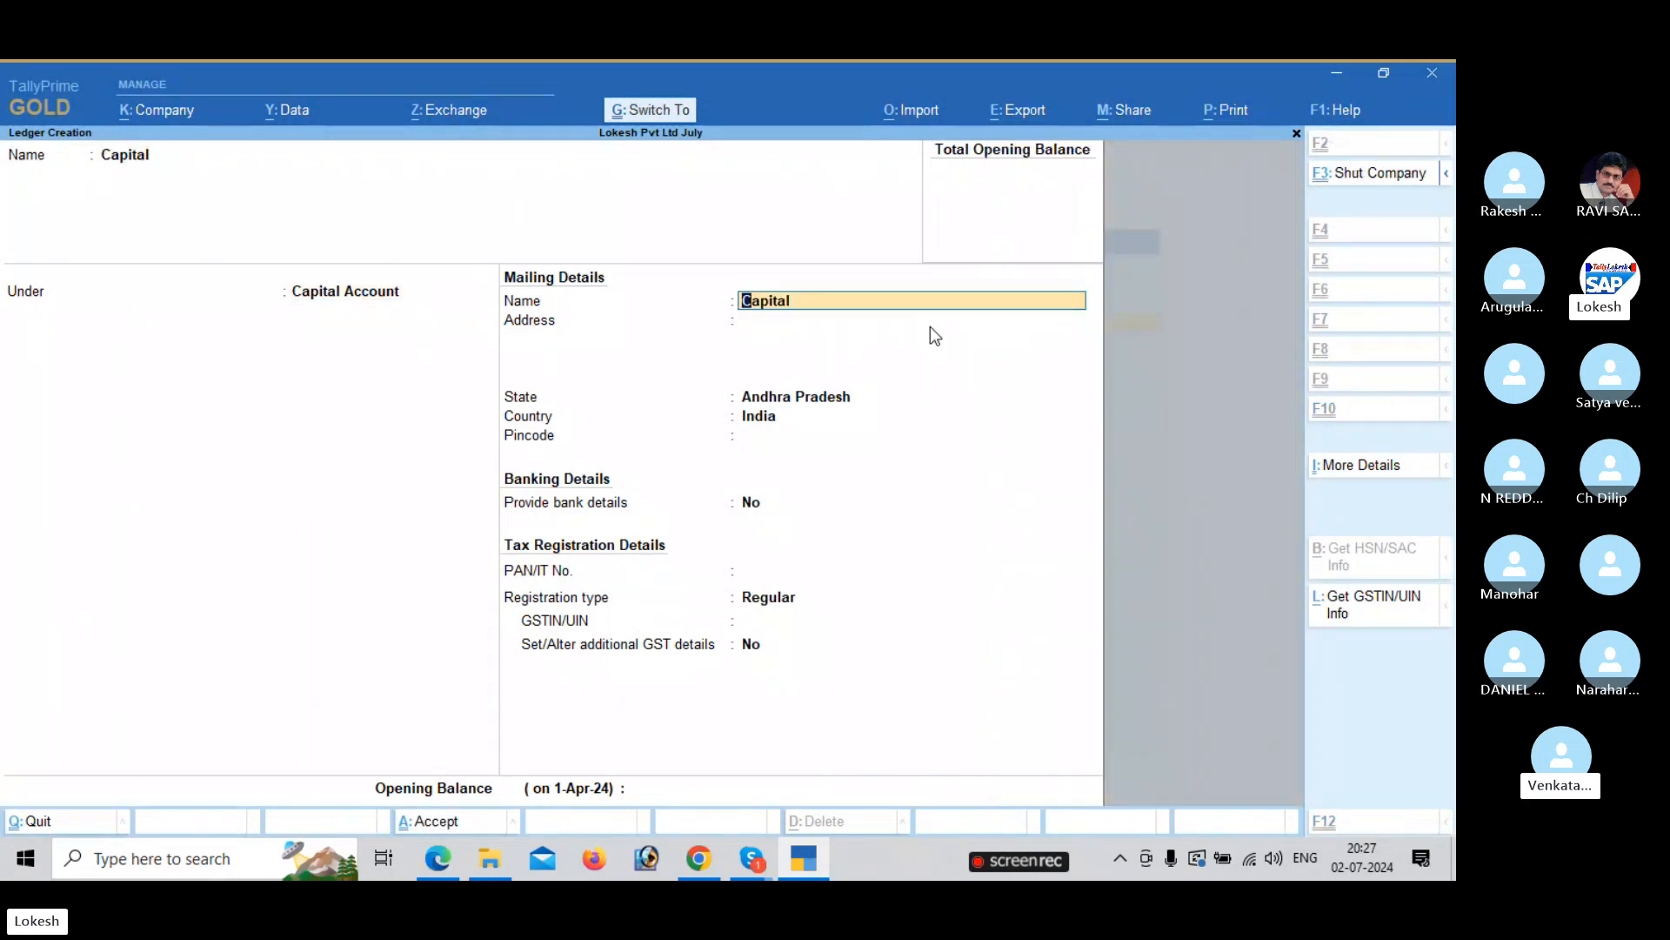
pyautogui.hotkey('ctrl', 'a')
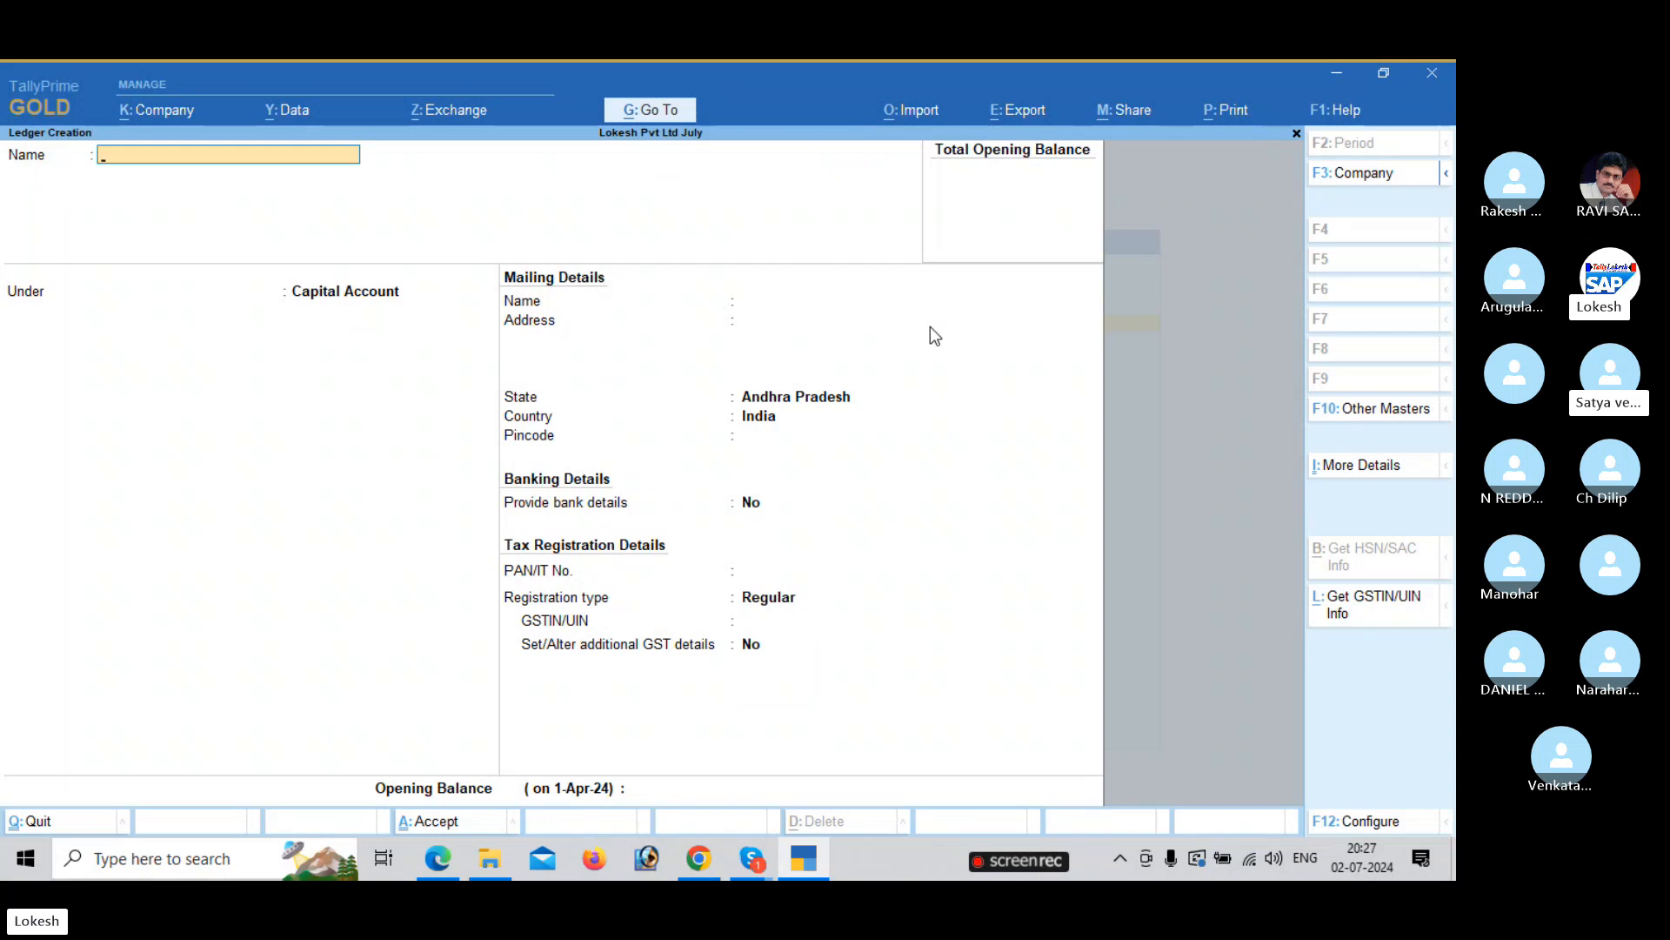
# Create an Sbi Bank ledger under Bank Accounts.
pyautogui.hotkey('alt', 'Tab')
pyautogui.hotkey('alt', 'Tab')
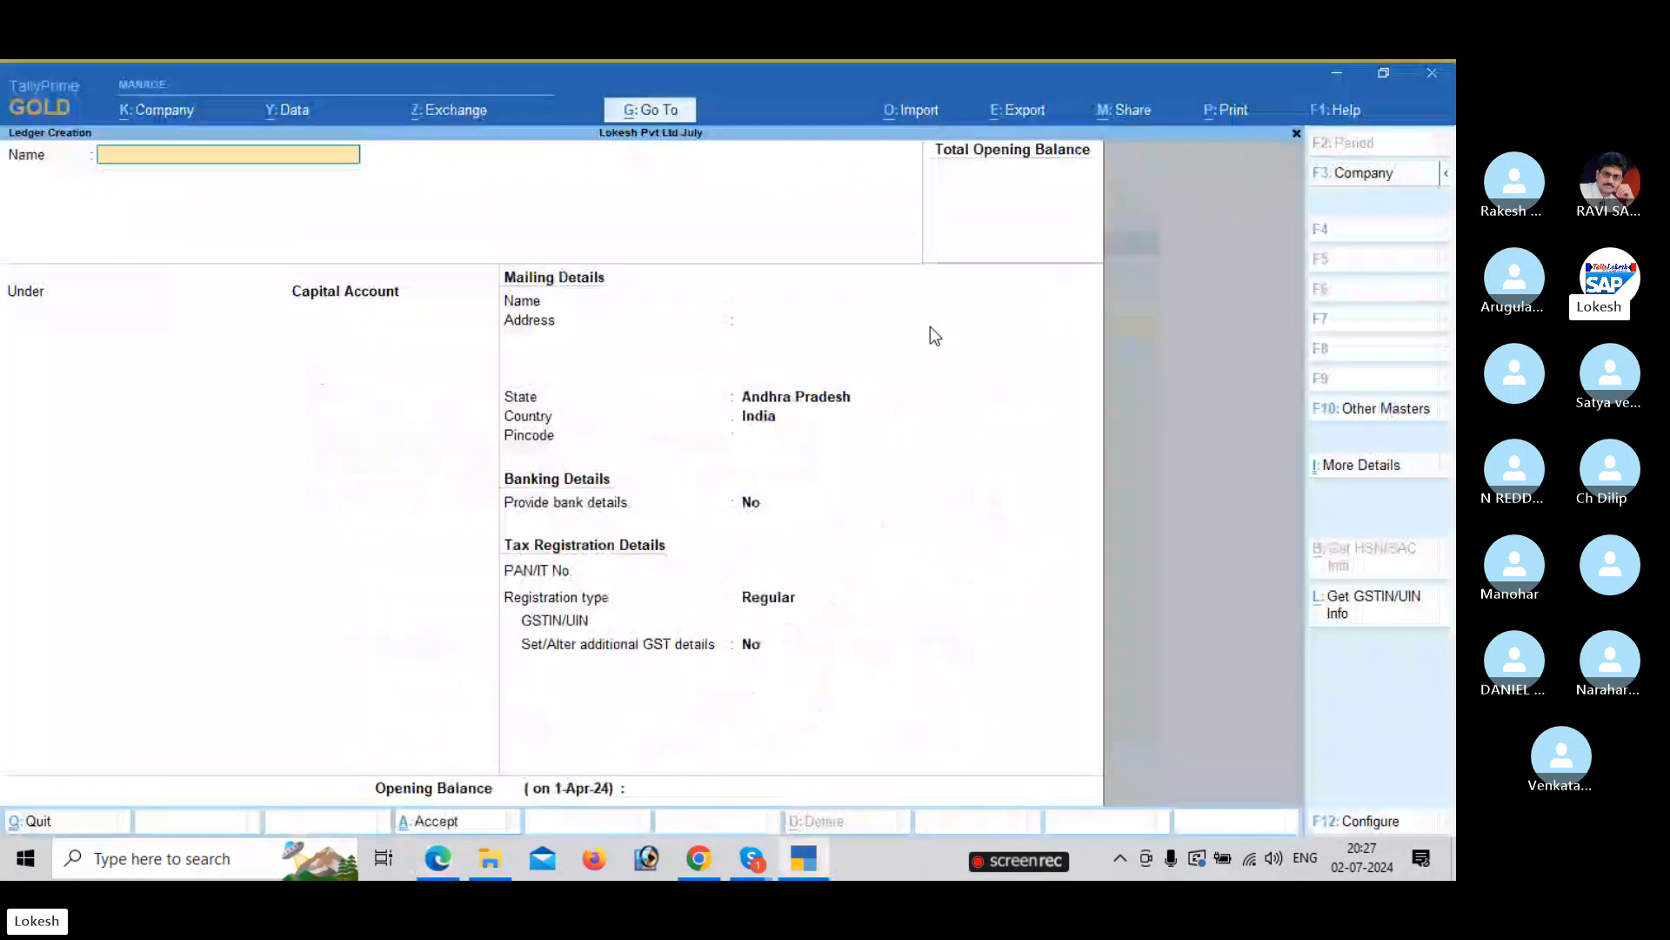
pyautogui.write('Sbi Bank')
pyautogui.press('Return')
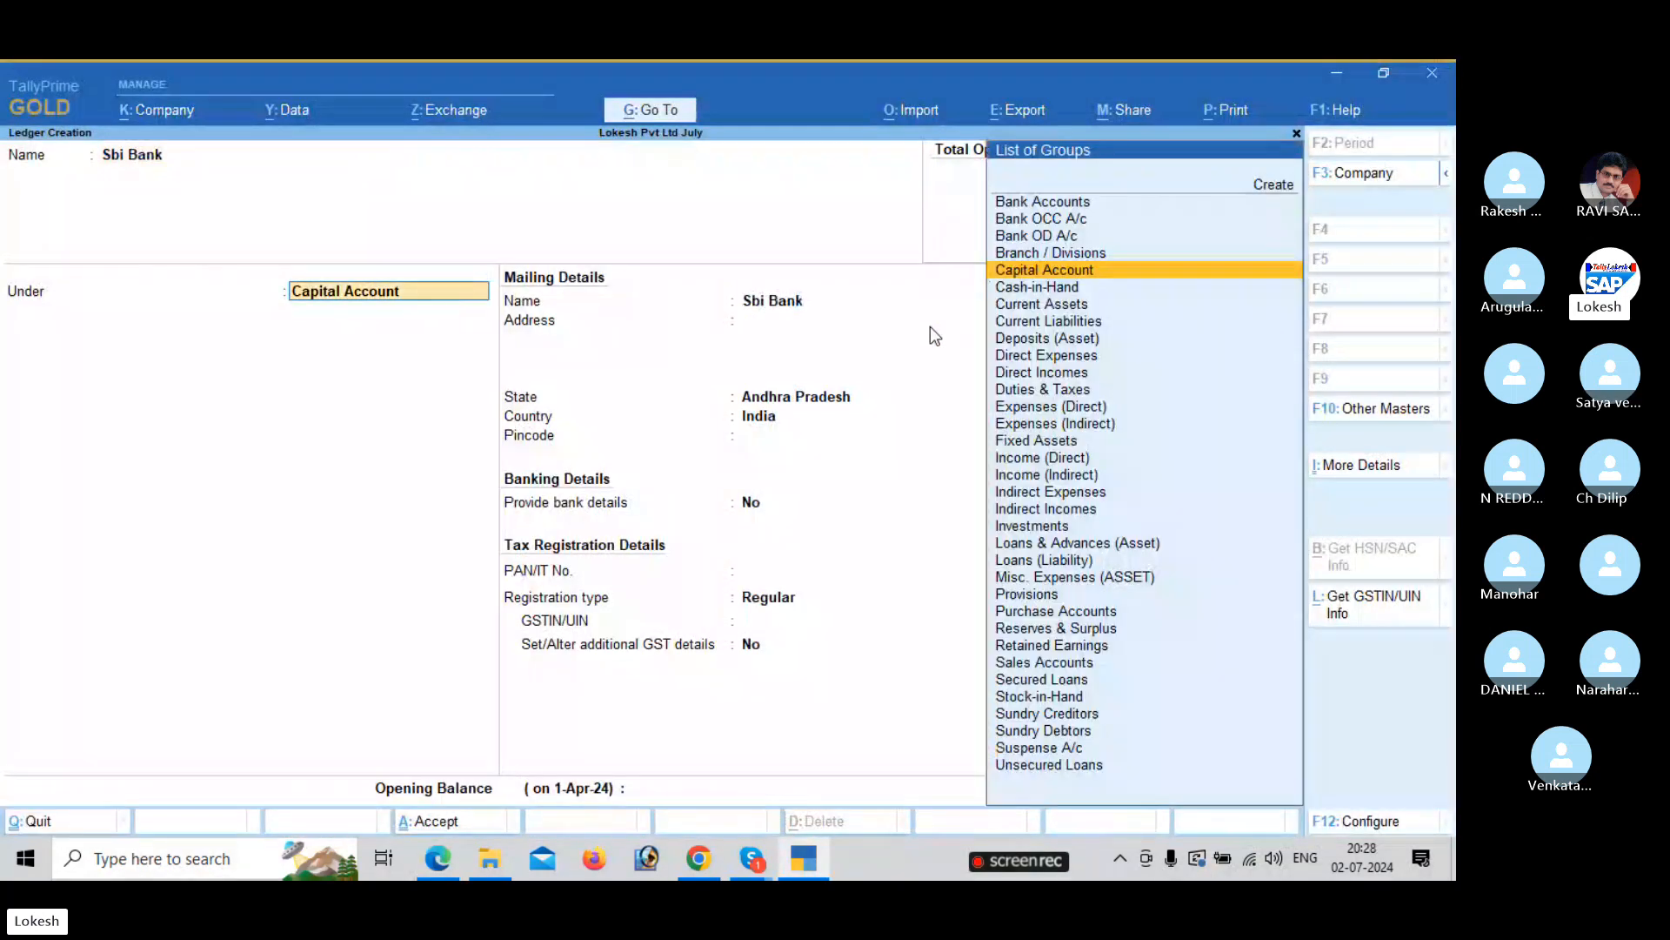
pyautogui.write('ba')
pyautogui.press('Return')
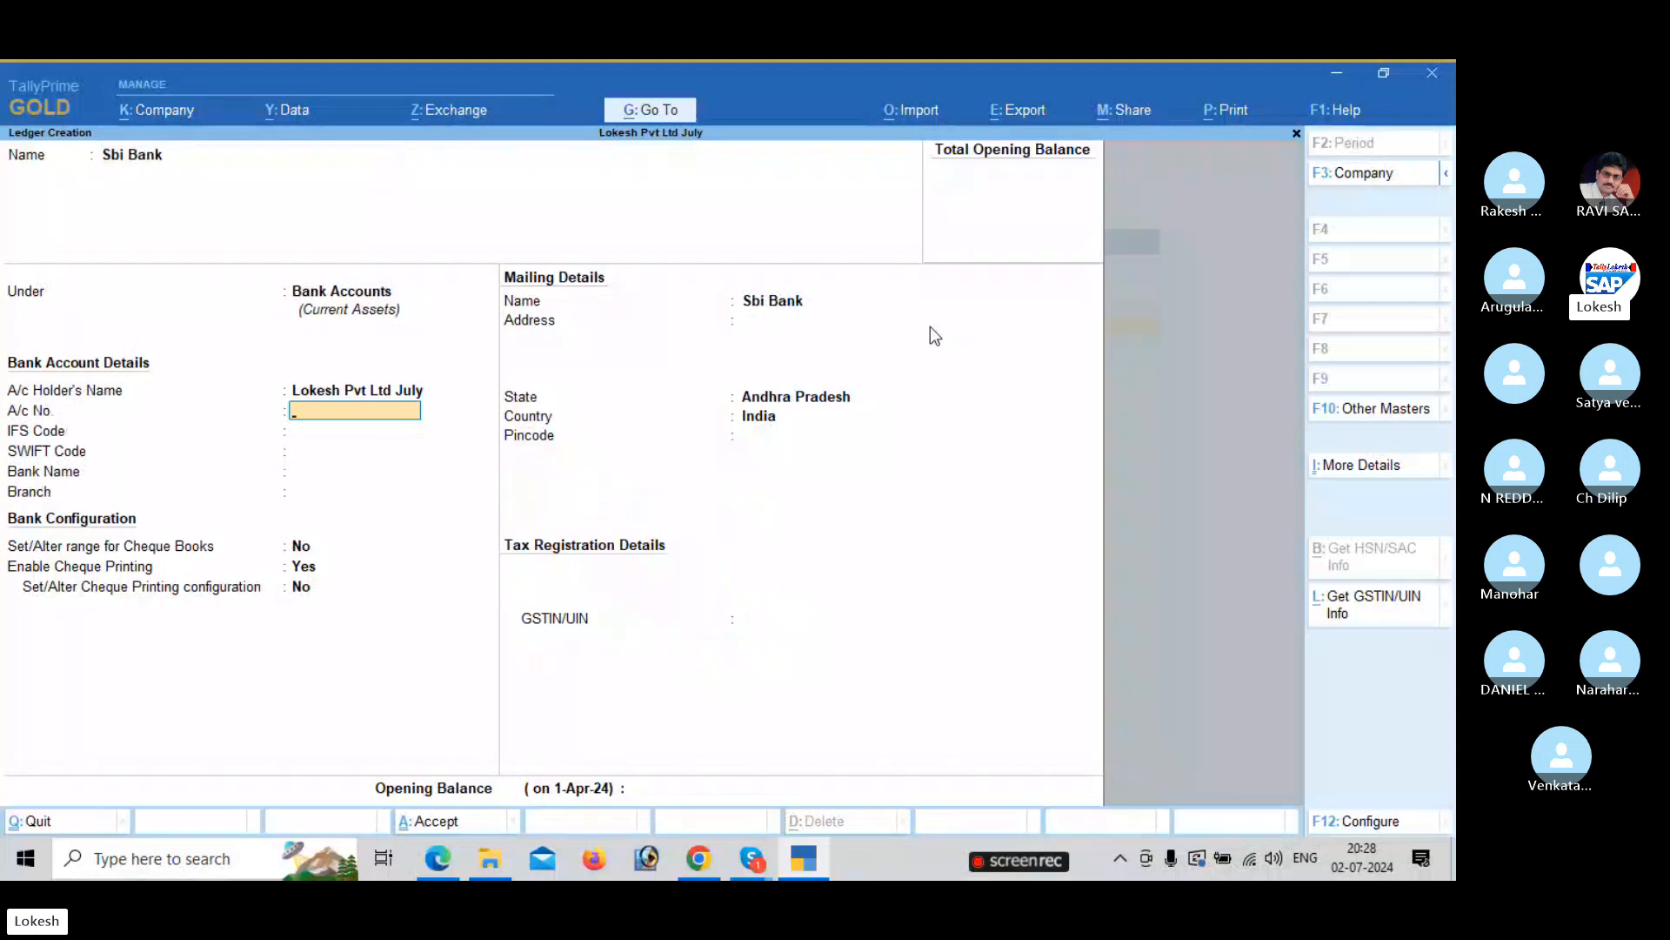
pyautogui.hotkey('ctrl', 'a')
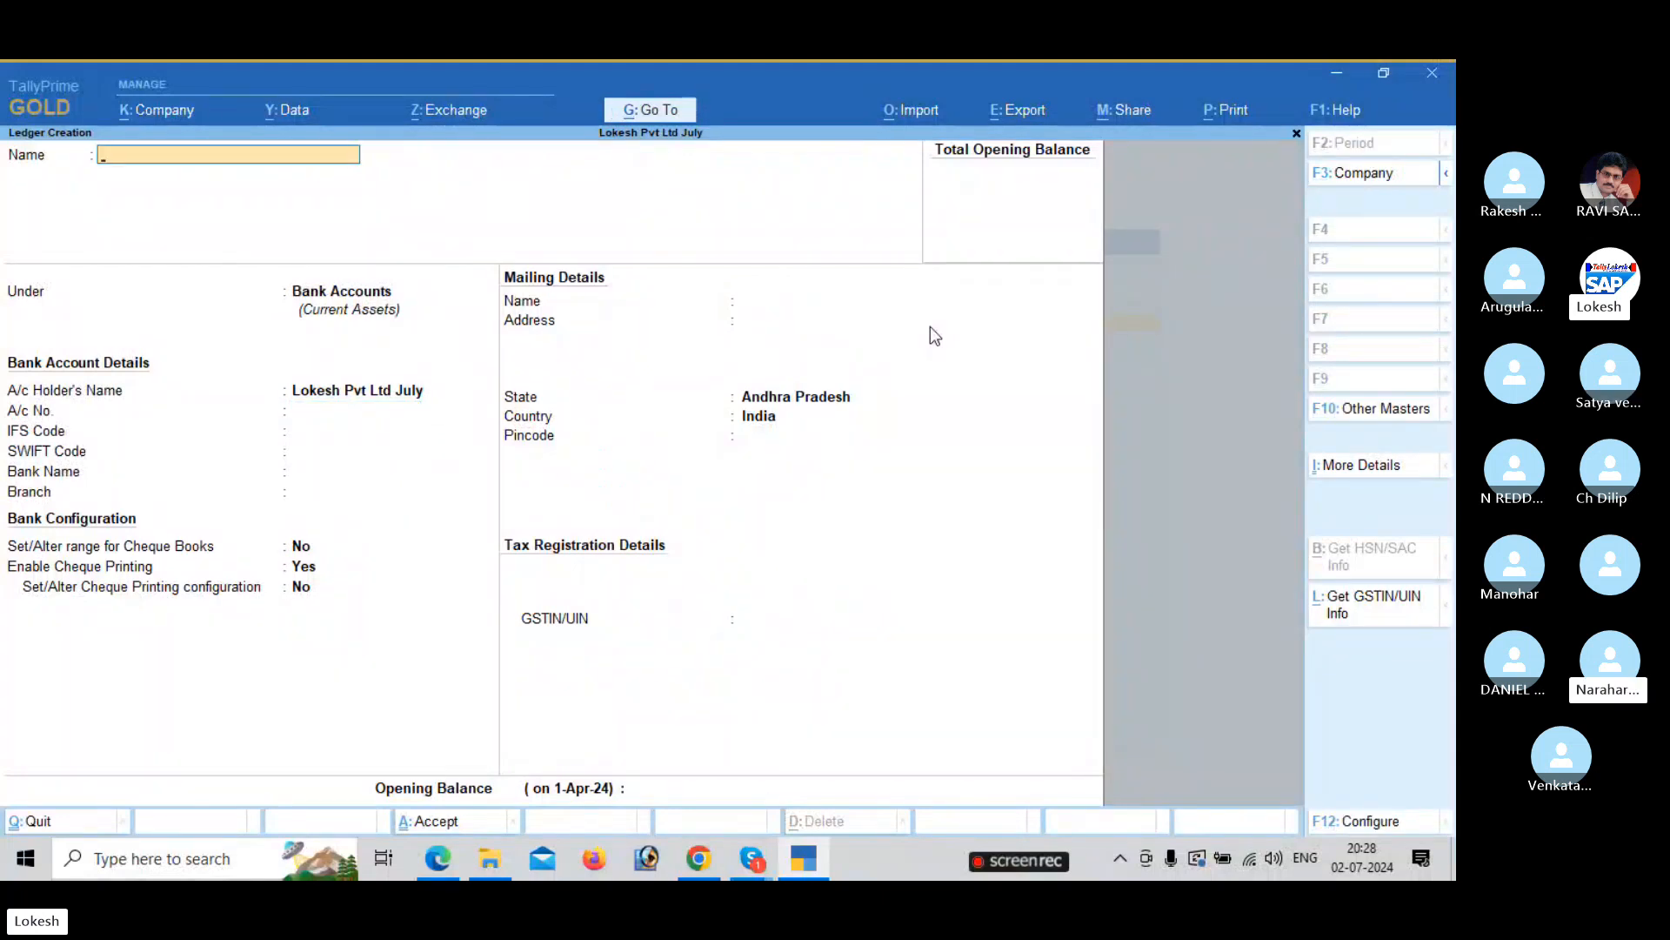
# Name a new ledger 'Purchase' and put it under Purchase Accounts.
pyautogui.write('Purchase')
pyautogui.press('Return')
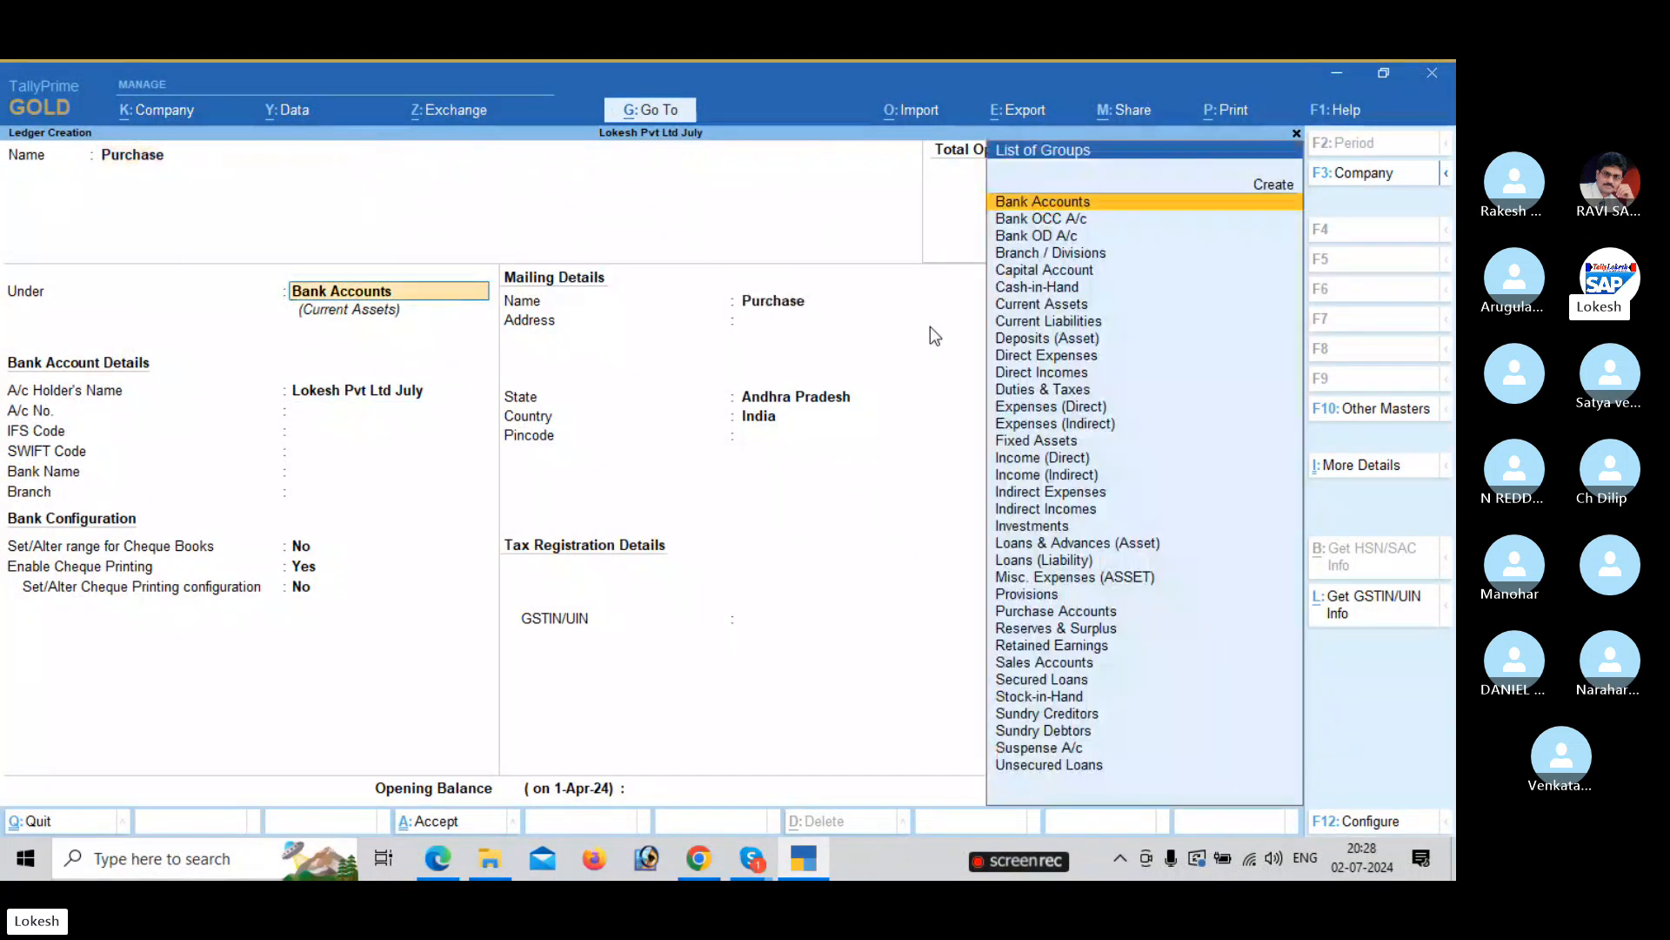
pyautogui.write('pu')
pyautogui.press('Return')
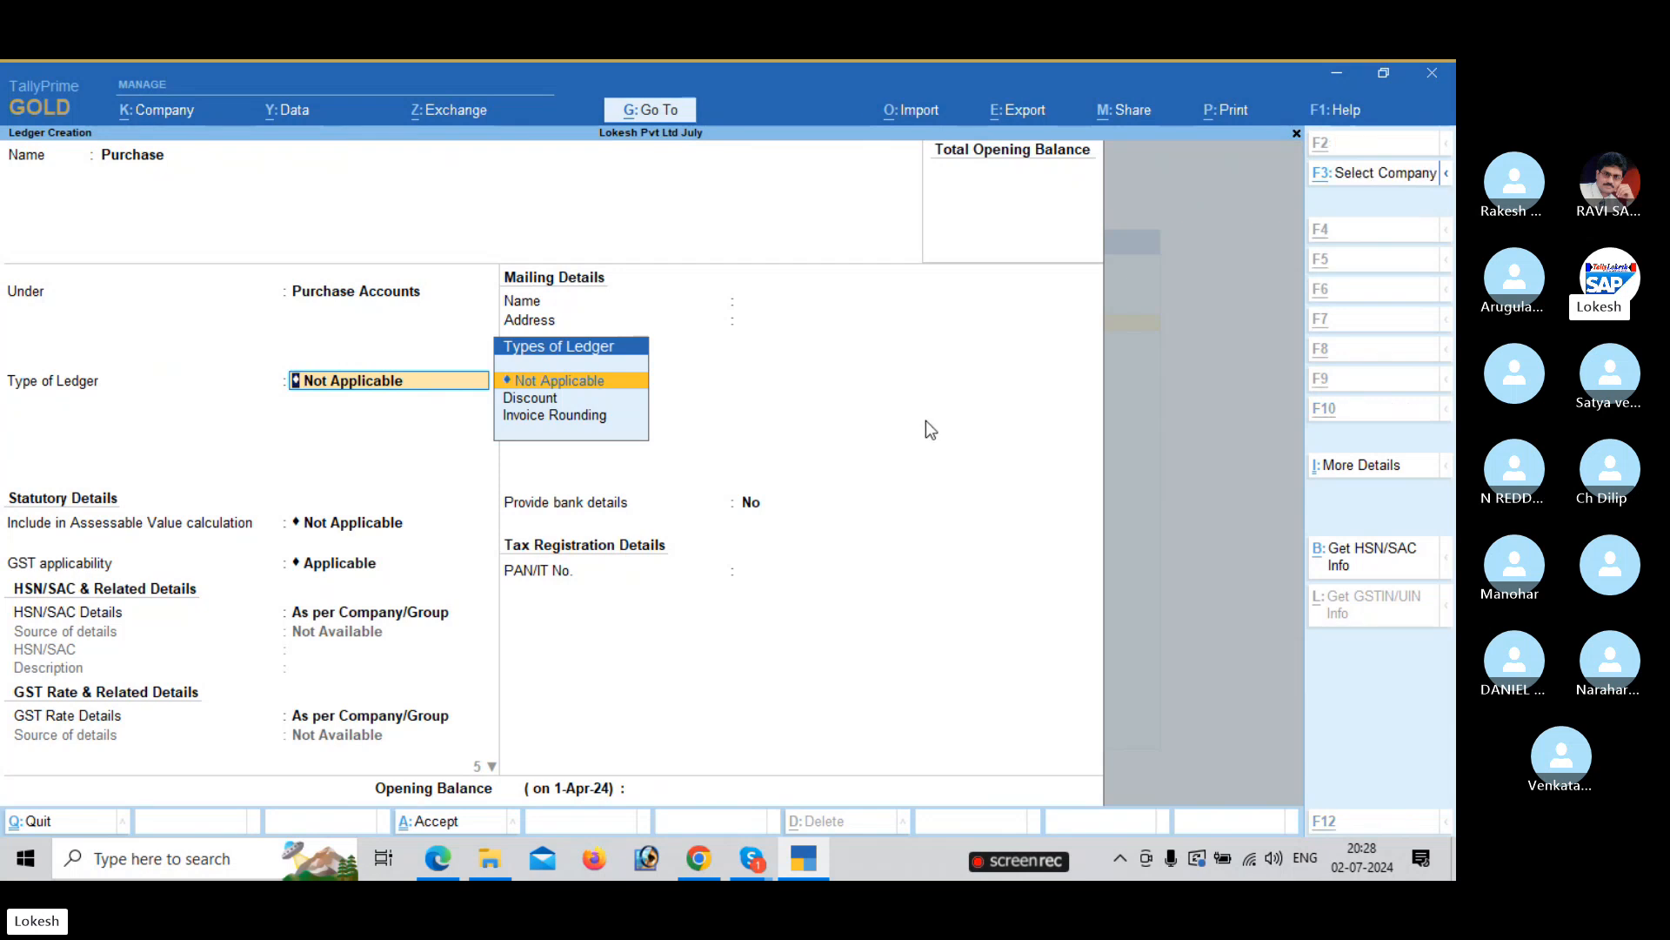
# Unmute the microphone in the Skype call, then switch back toward the work windows.
pyautogui.hotkey('alt', 'Tab')
pyautogui.hotkey('alt', 'Tab')
pyautogui.hotkey('alt', 'Tab')
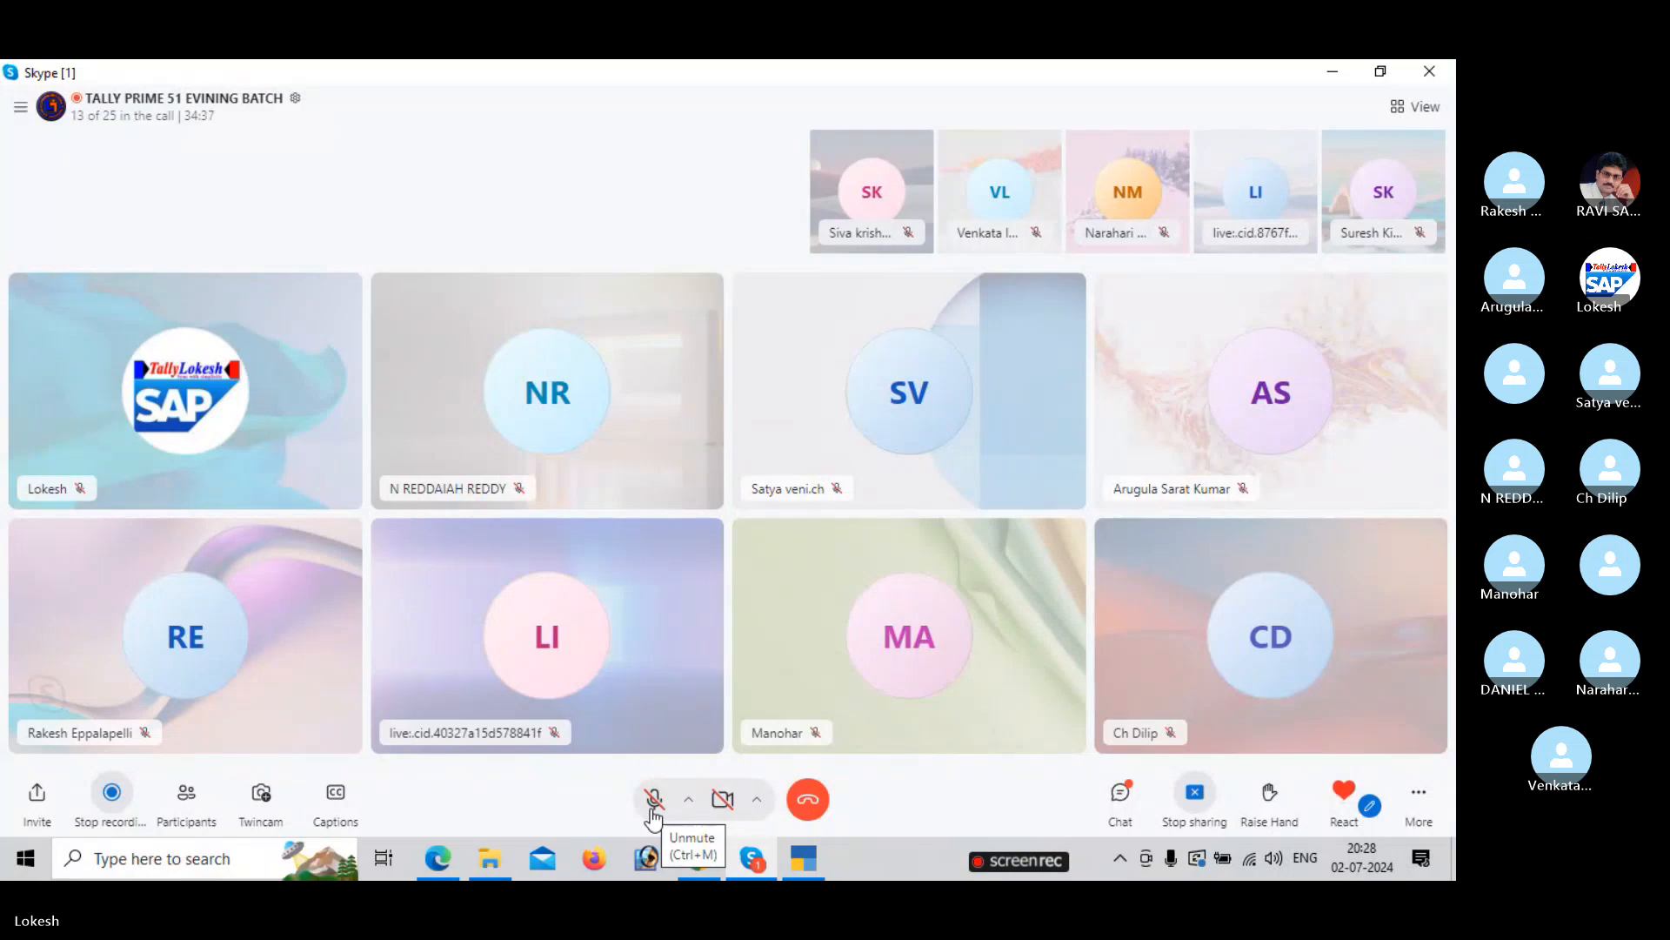
pyautogui.click(653, 798)
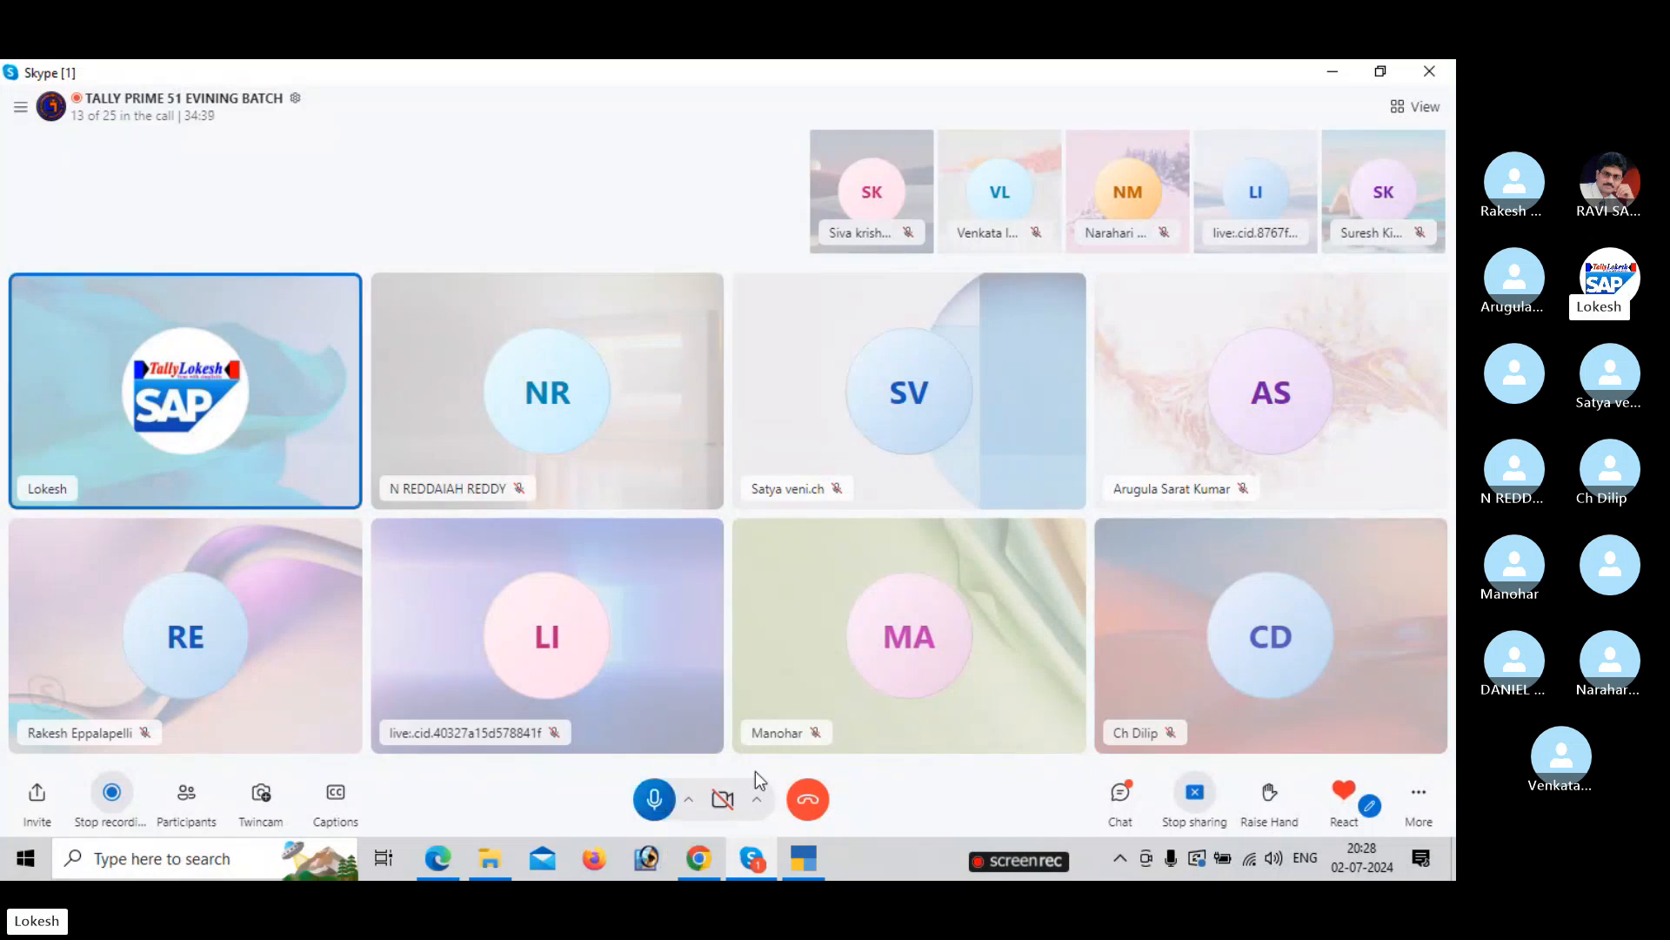
pyautogui.hotkey('alt', 'Tab')
pyautogui.hotkey('alt', 'Tab')
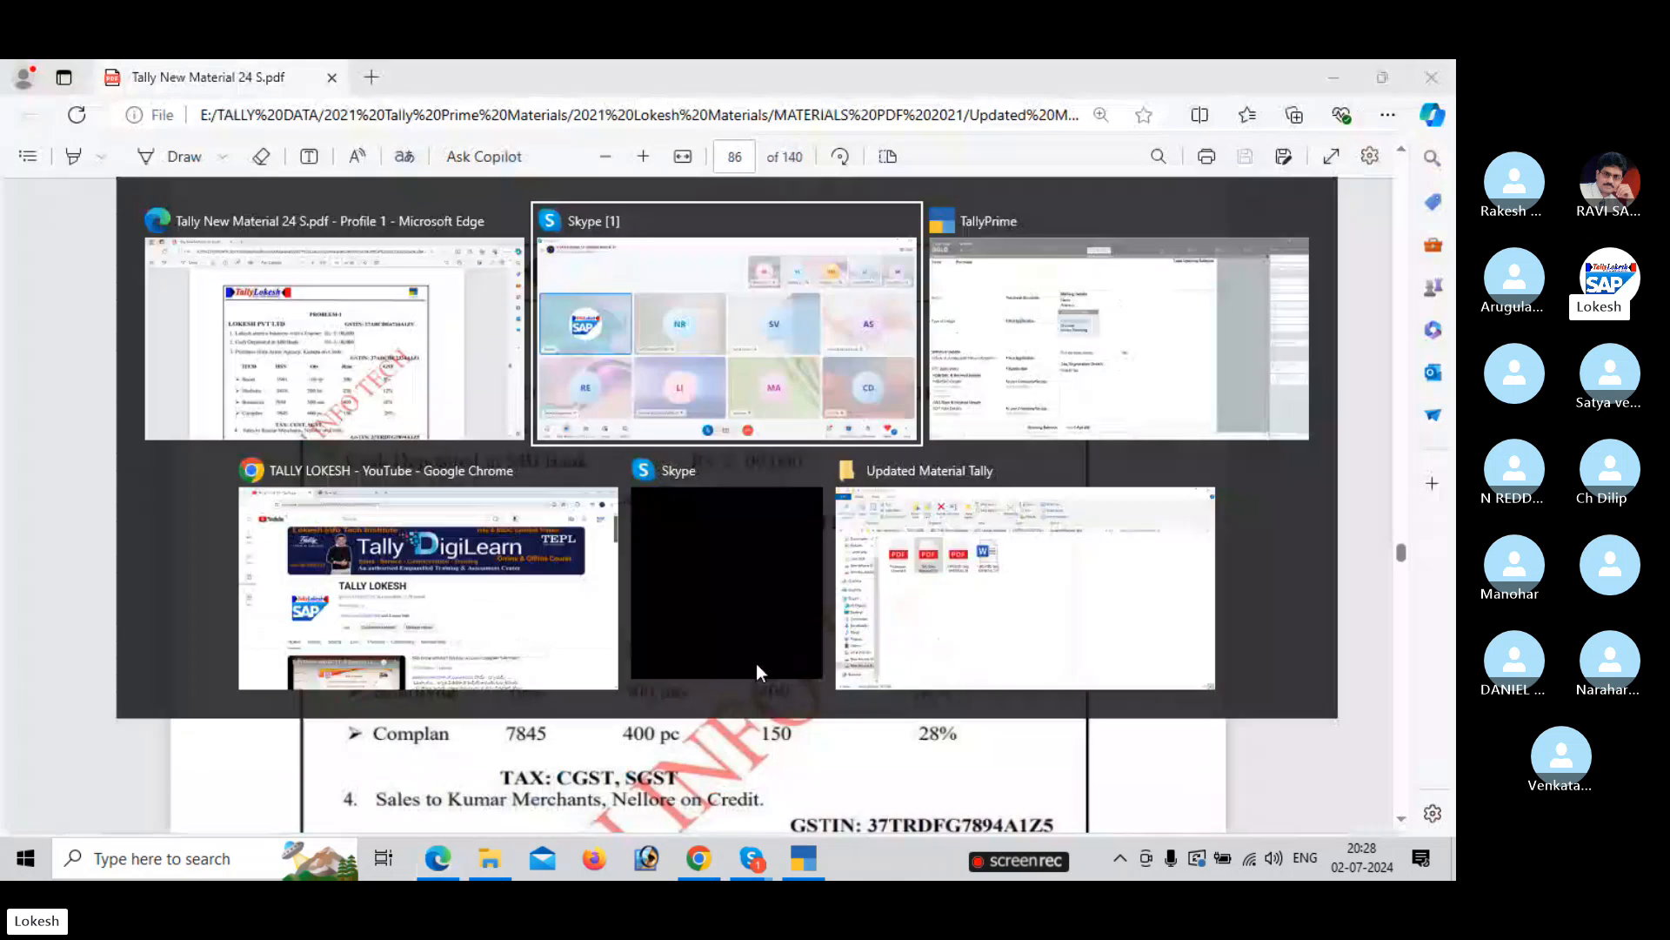
pyautogui.hotkey('alt', 'Tab')
# Set Purchase ledger GST to Applicable, HSN/rate As per Company/Group, supply type Goods.
pyautogui.press('Down')
pyautogui.press('Down')
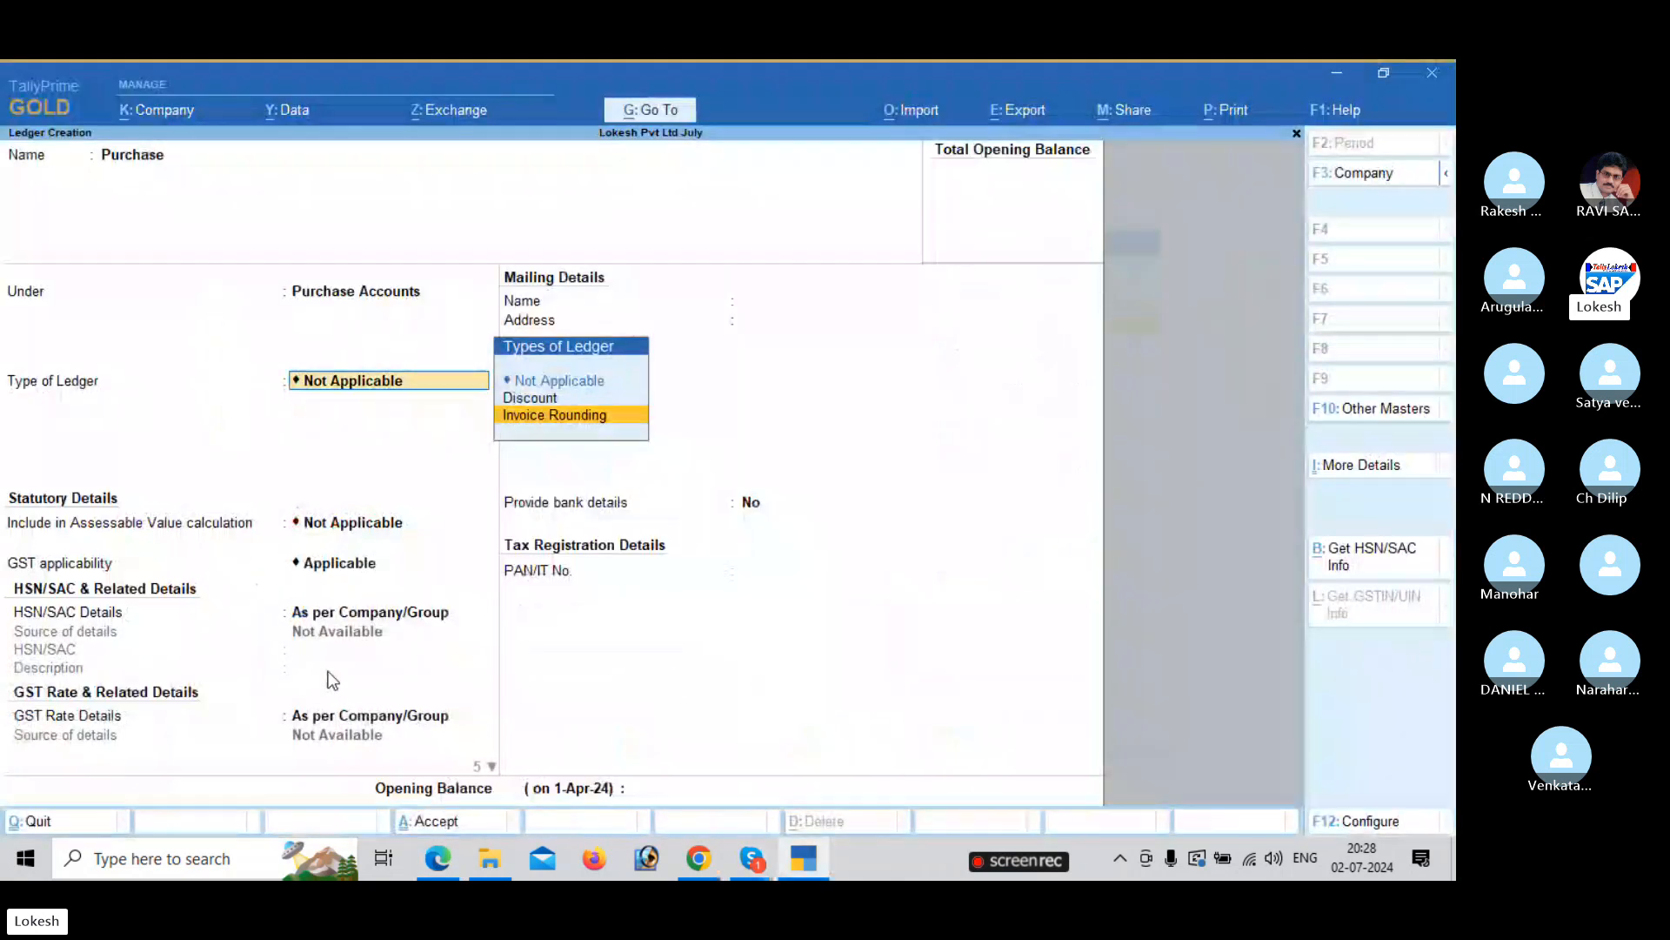
pyautogui.press('Up')
pyautogui.press('Up')
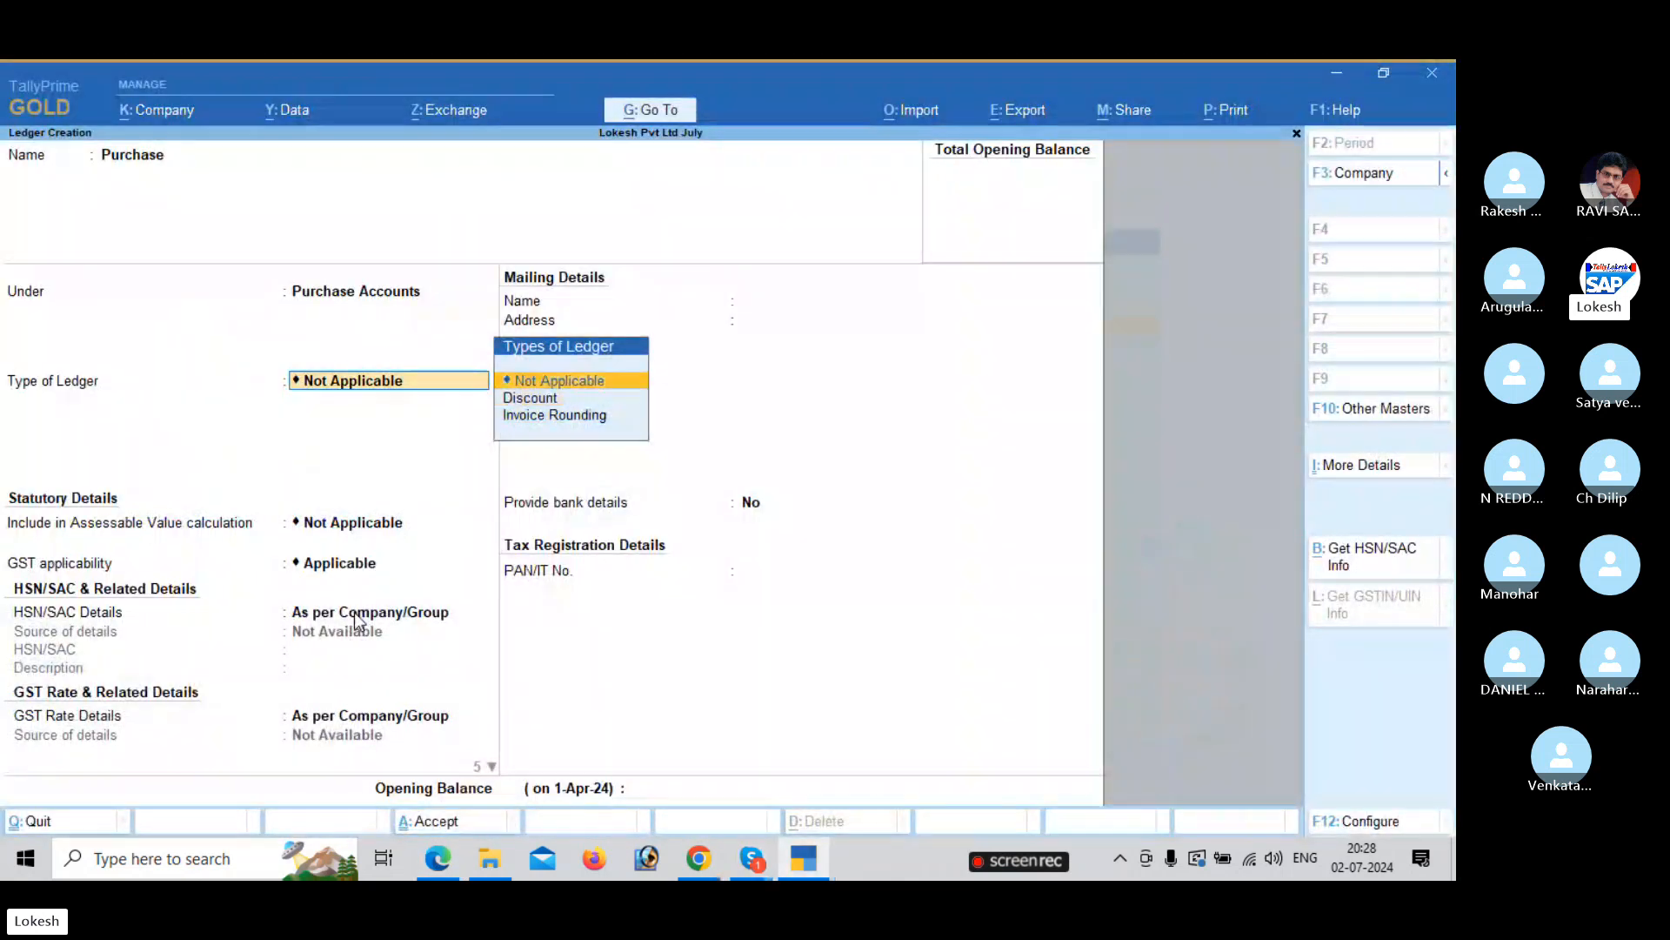
pyautogui.press('Return')
pyautogui.press('Return')
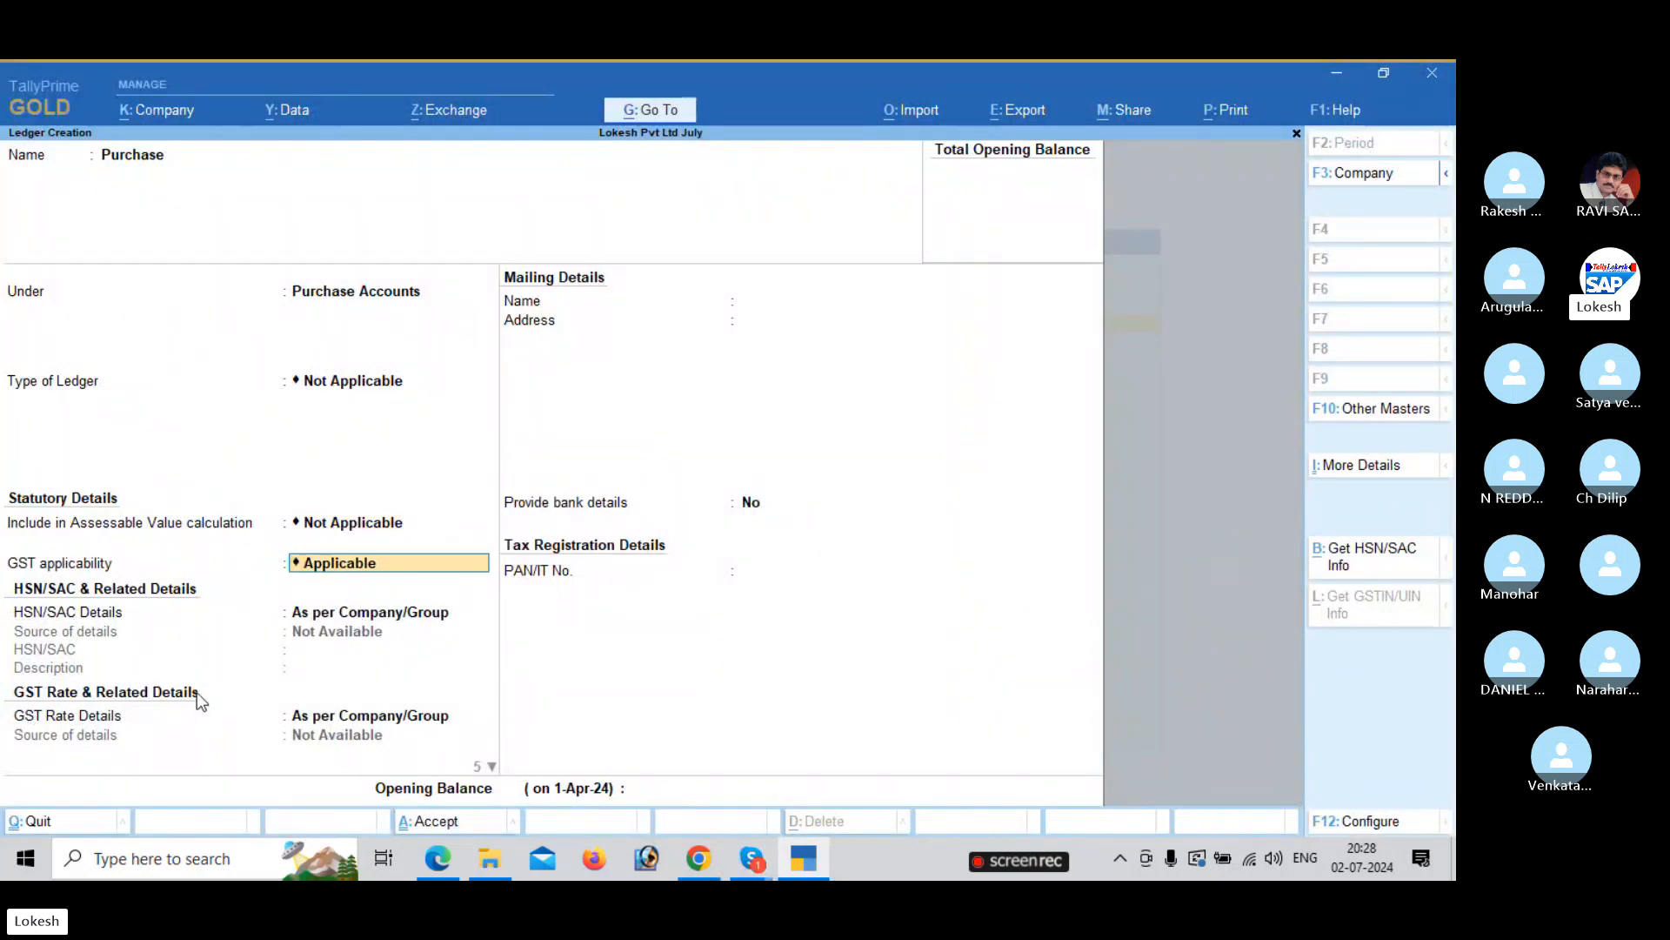
pyautogui.press('BackSpace')
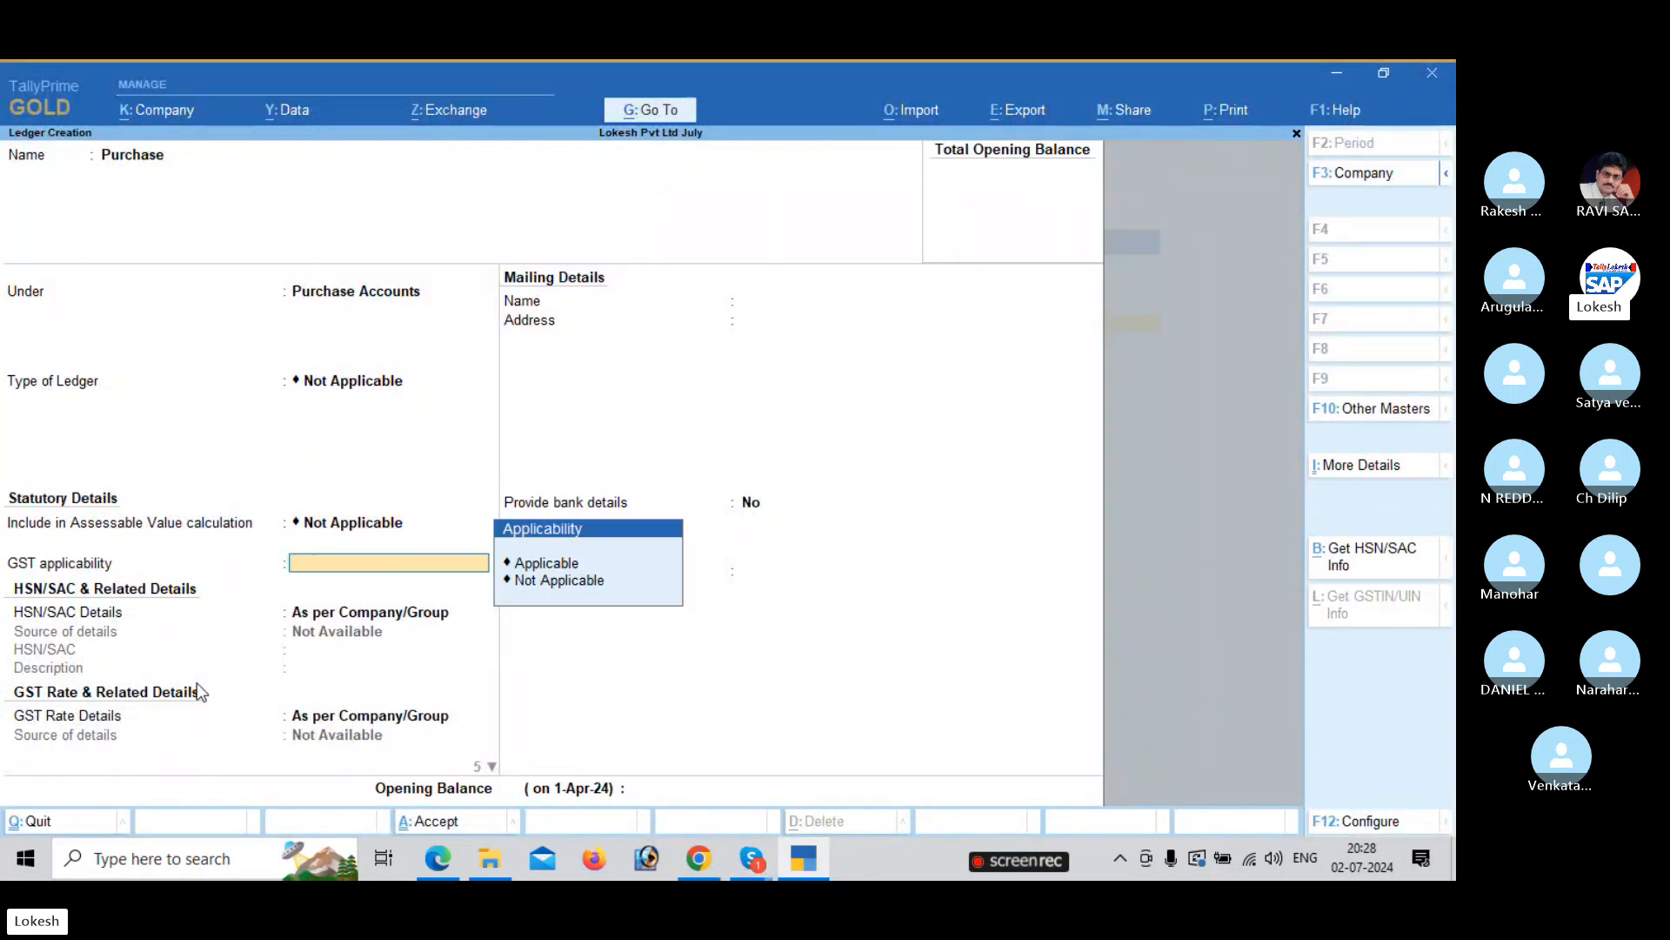
pyautogui.press('Down')
pyautogui.press('Down')
pyautogui.press('Return')
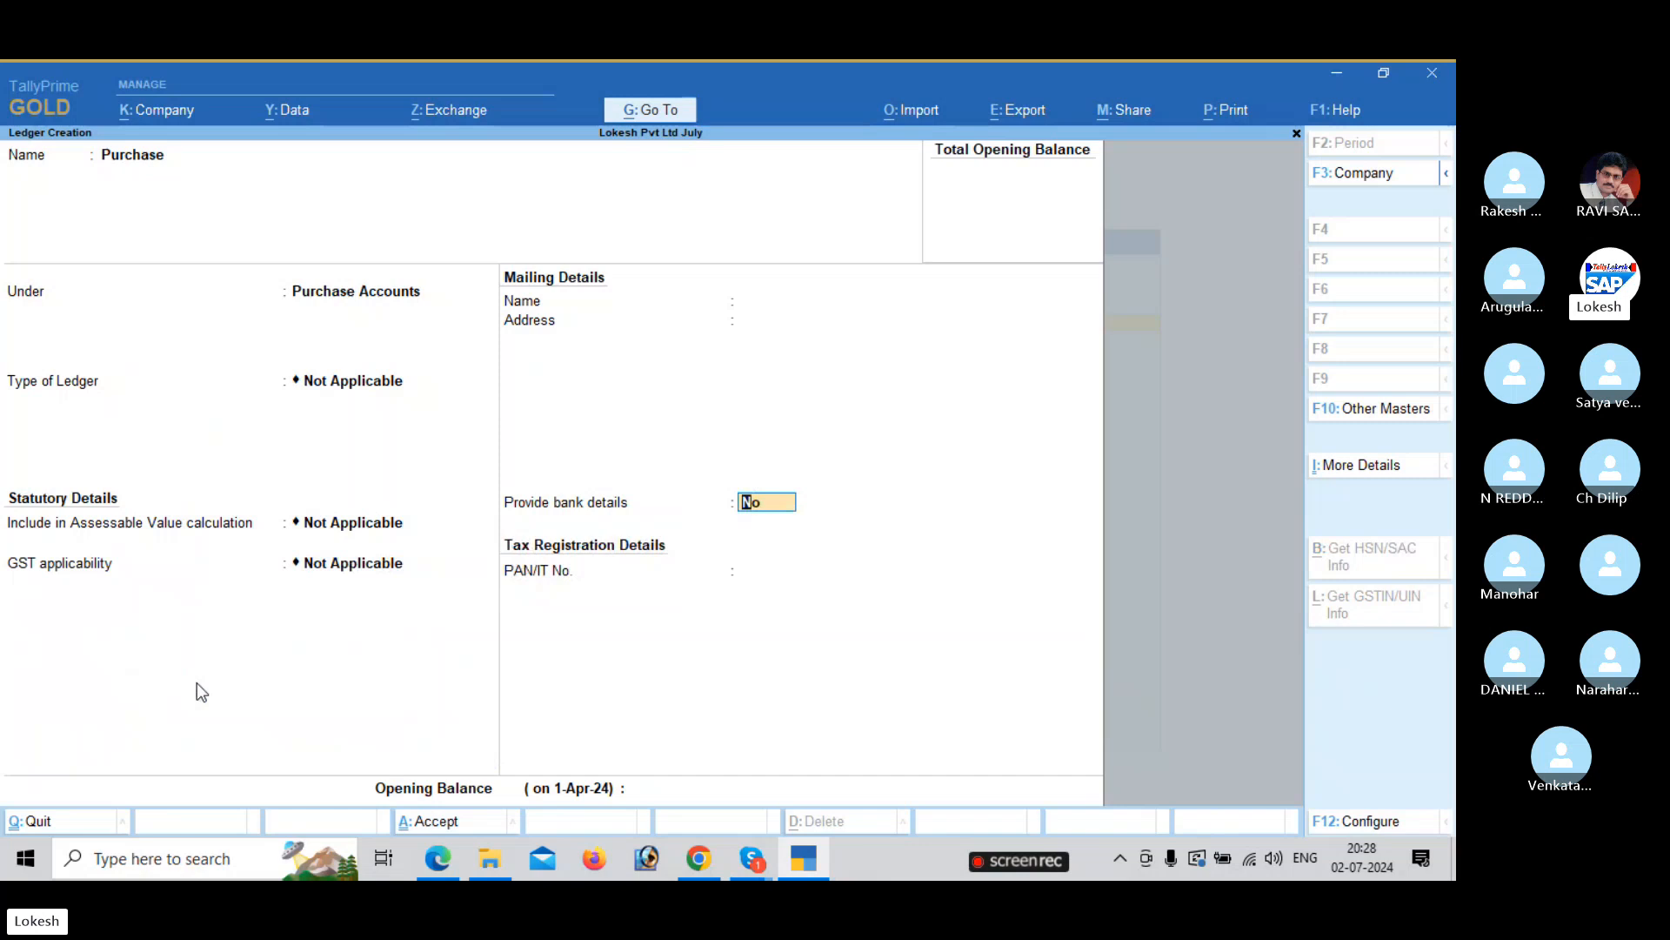
pyautogui.press('BackSpace')
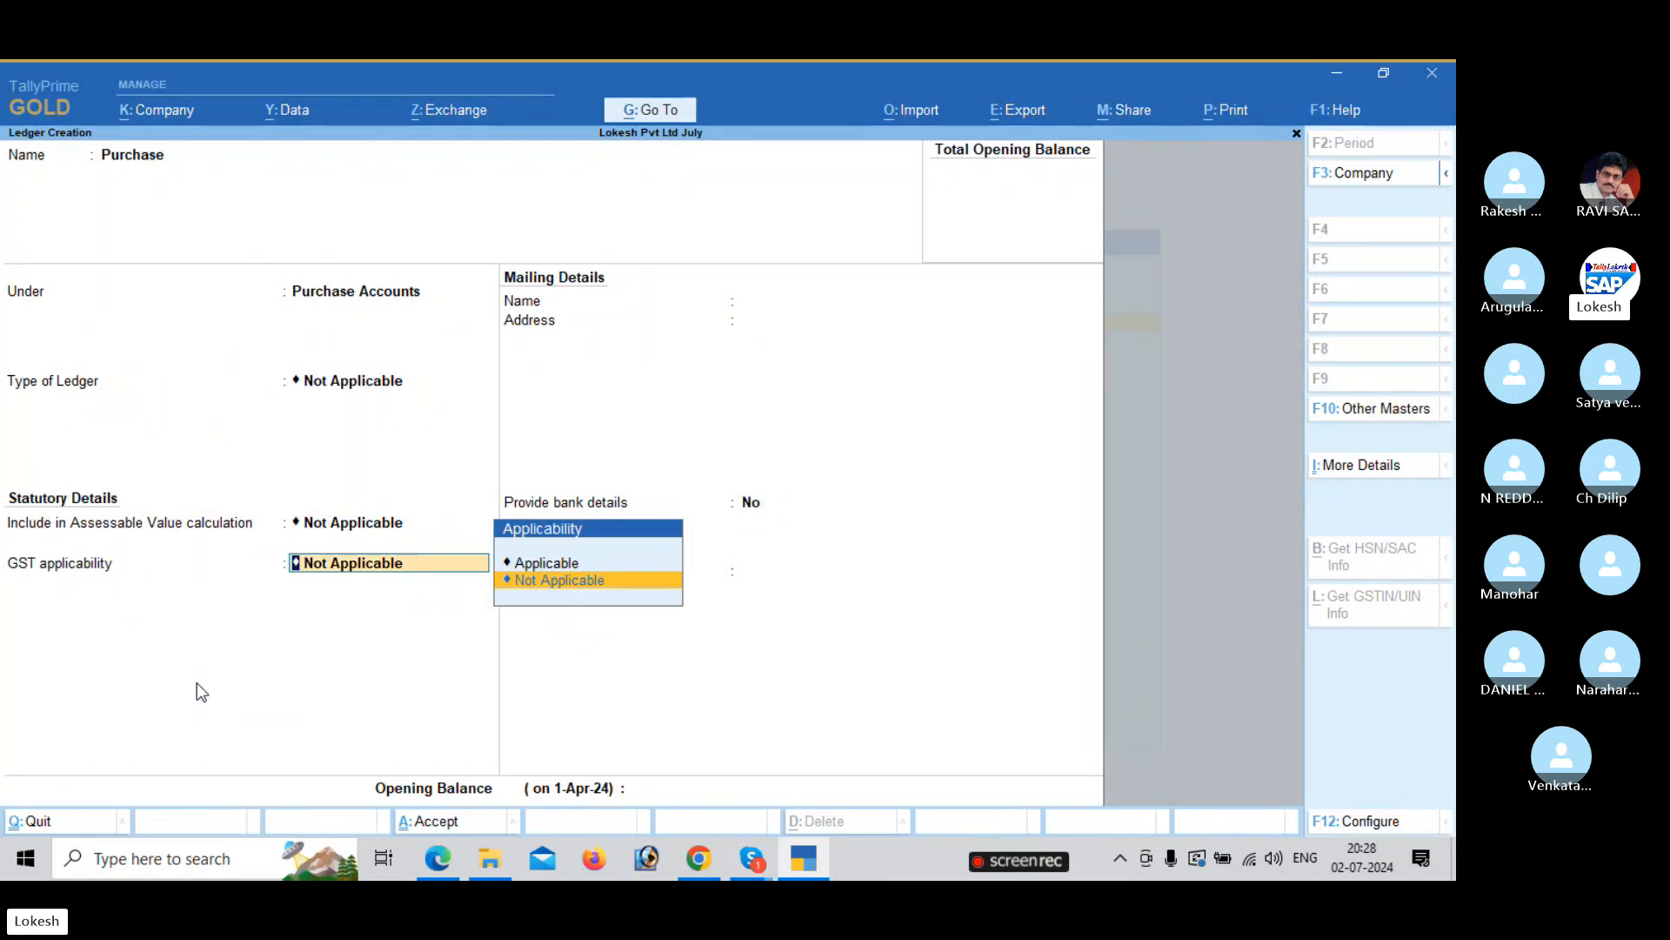
pyautogui.press('Up')
pyautogui.press('Return')
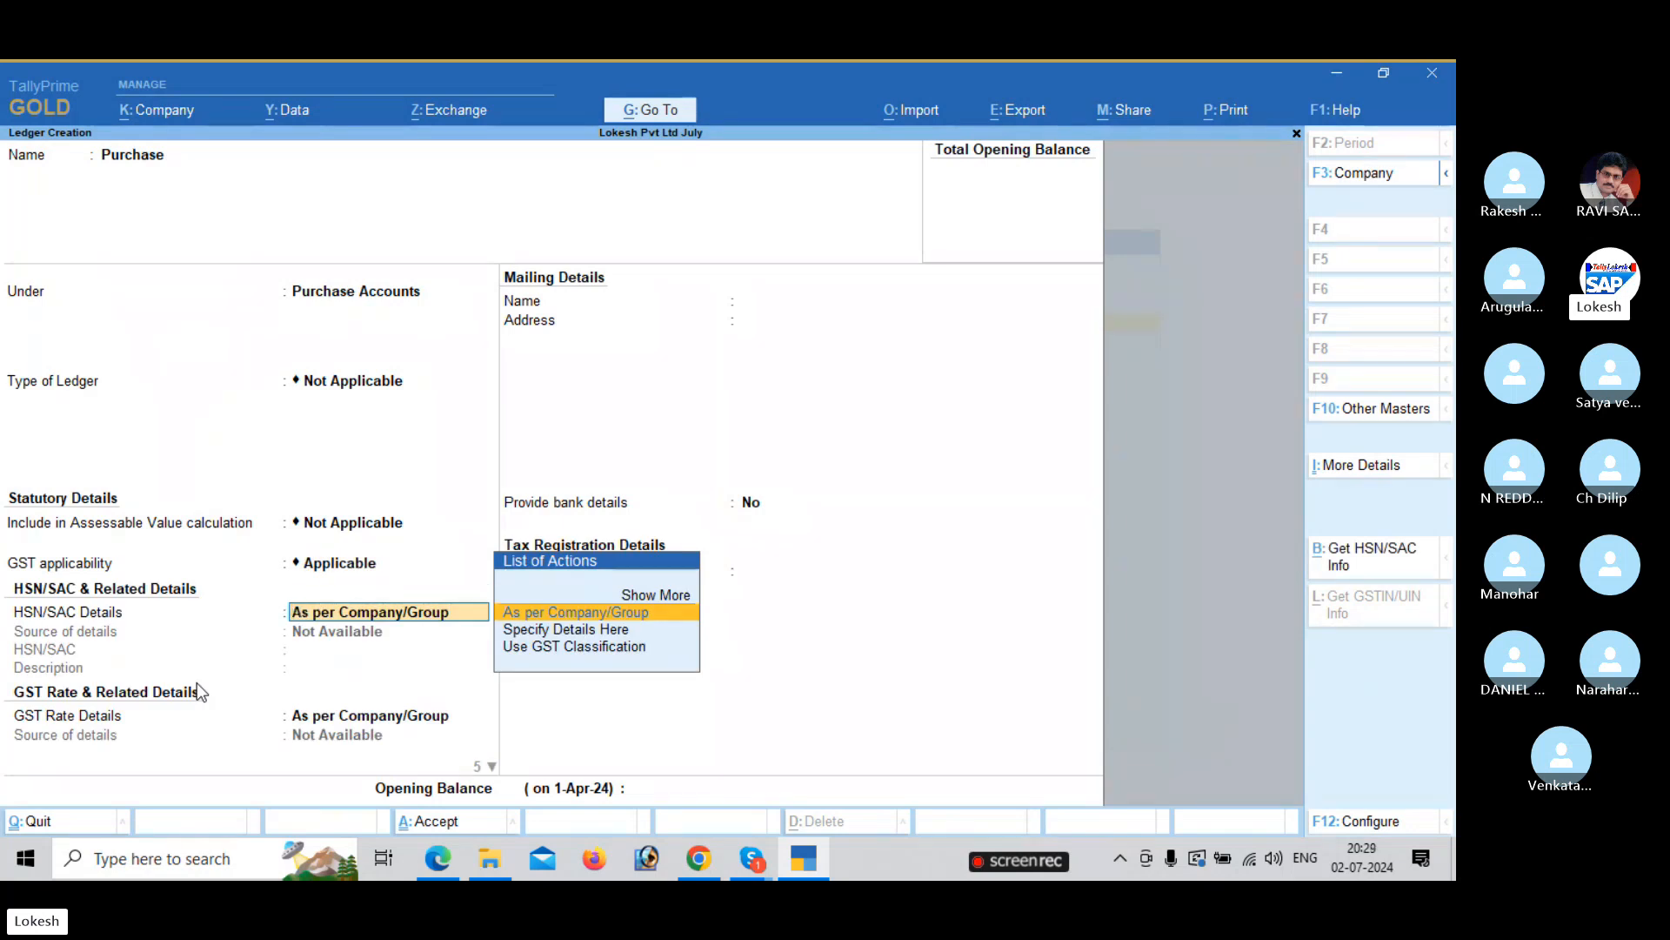
pyautogui.press('Return')
pyautogui.press('Return')
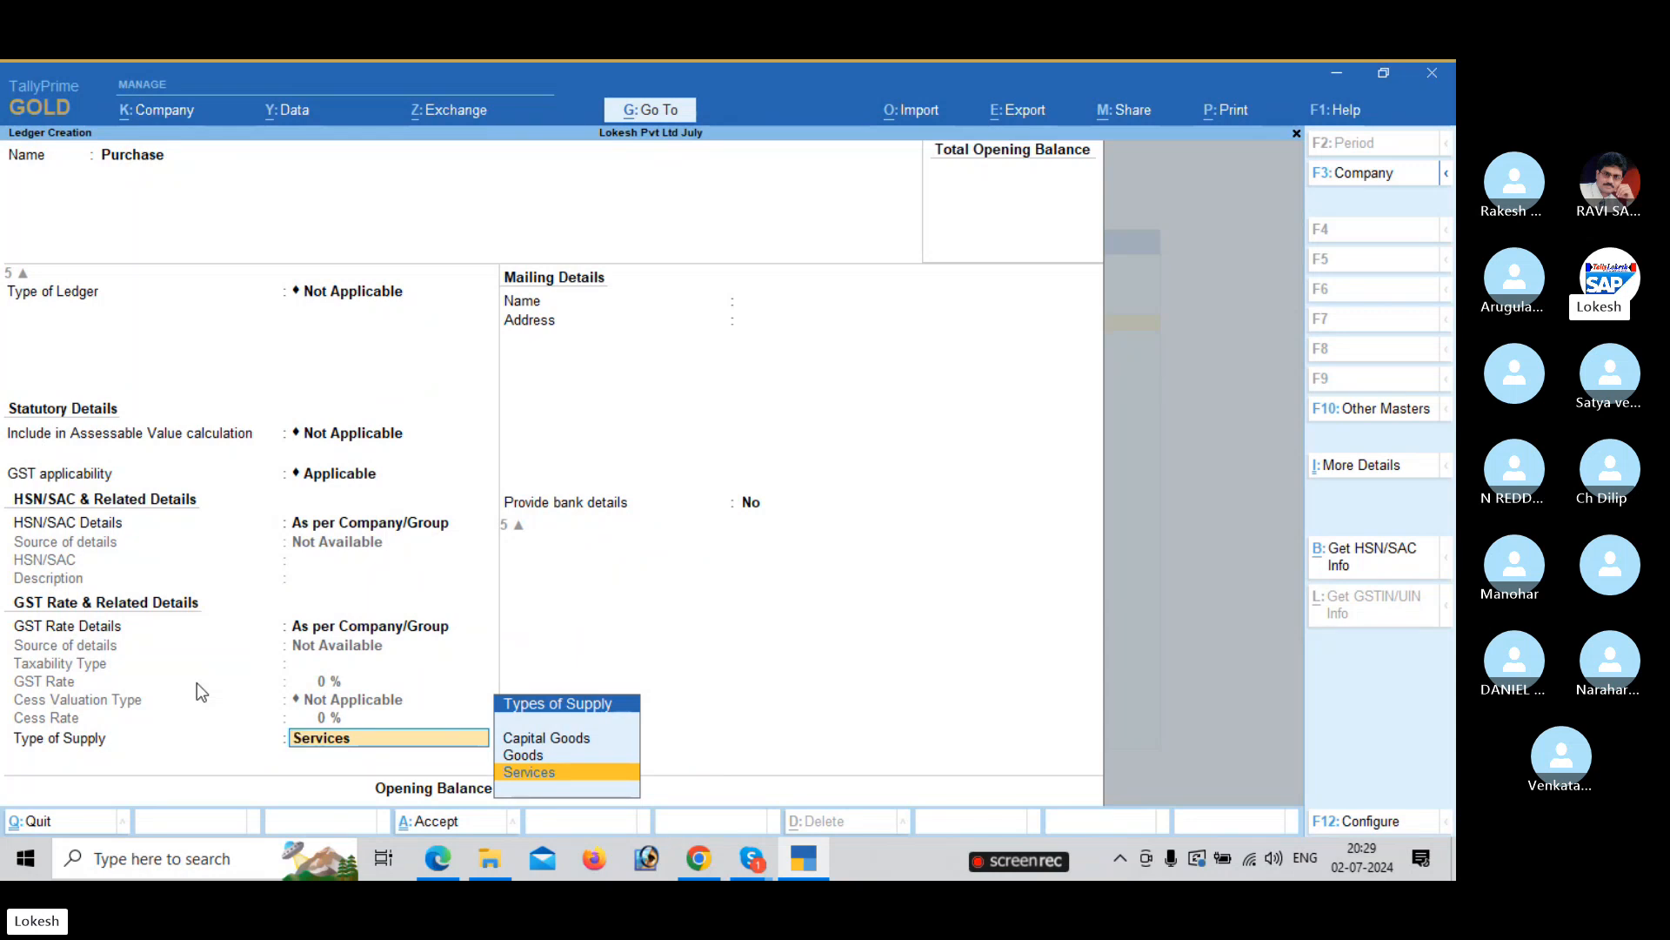
pyautogui.press('Up')
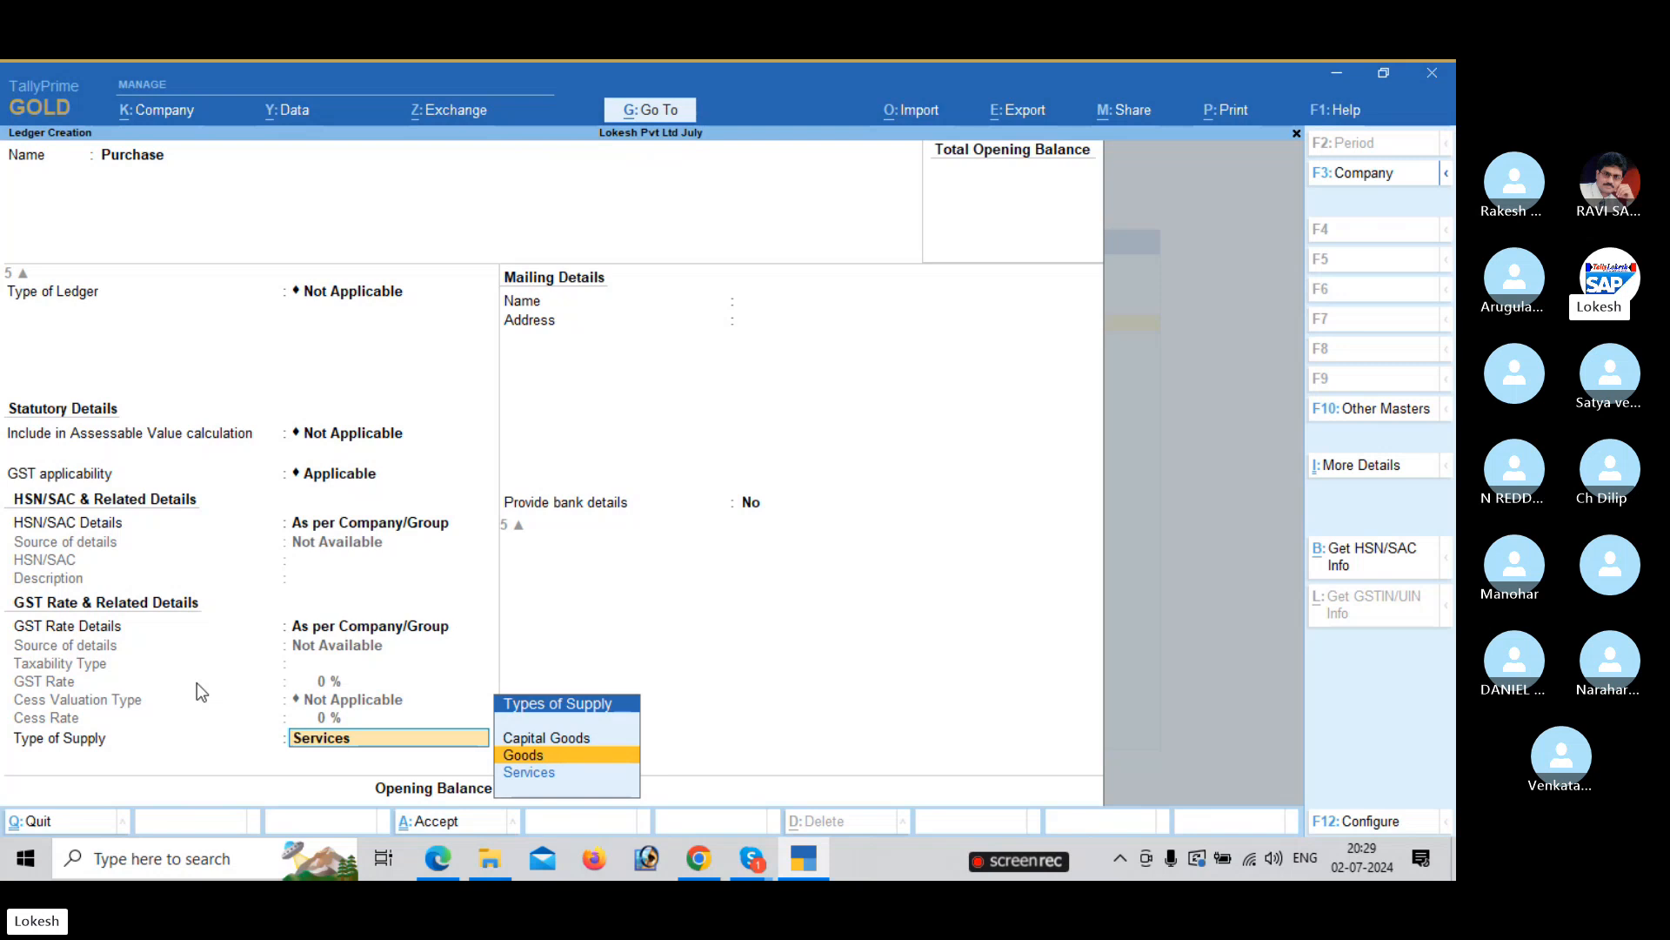
pyautogui.press('Return')
pyautogui.press('Return')
pyautogui.press('Return')
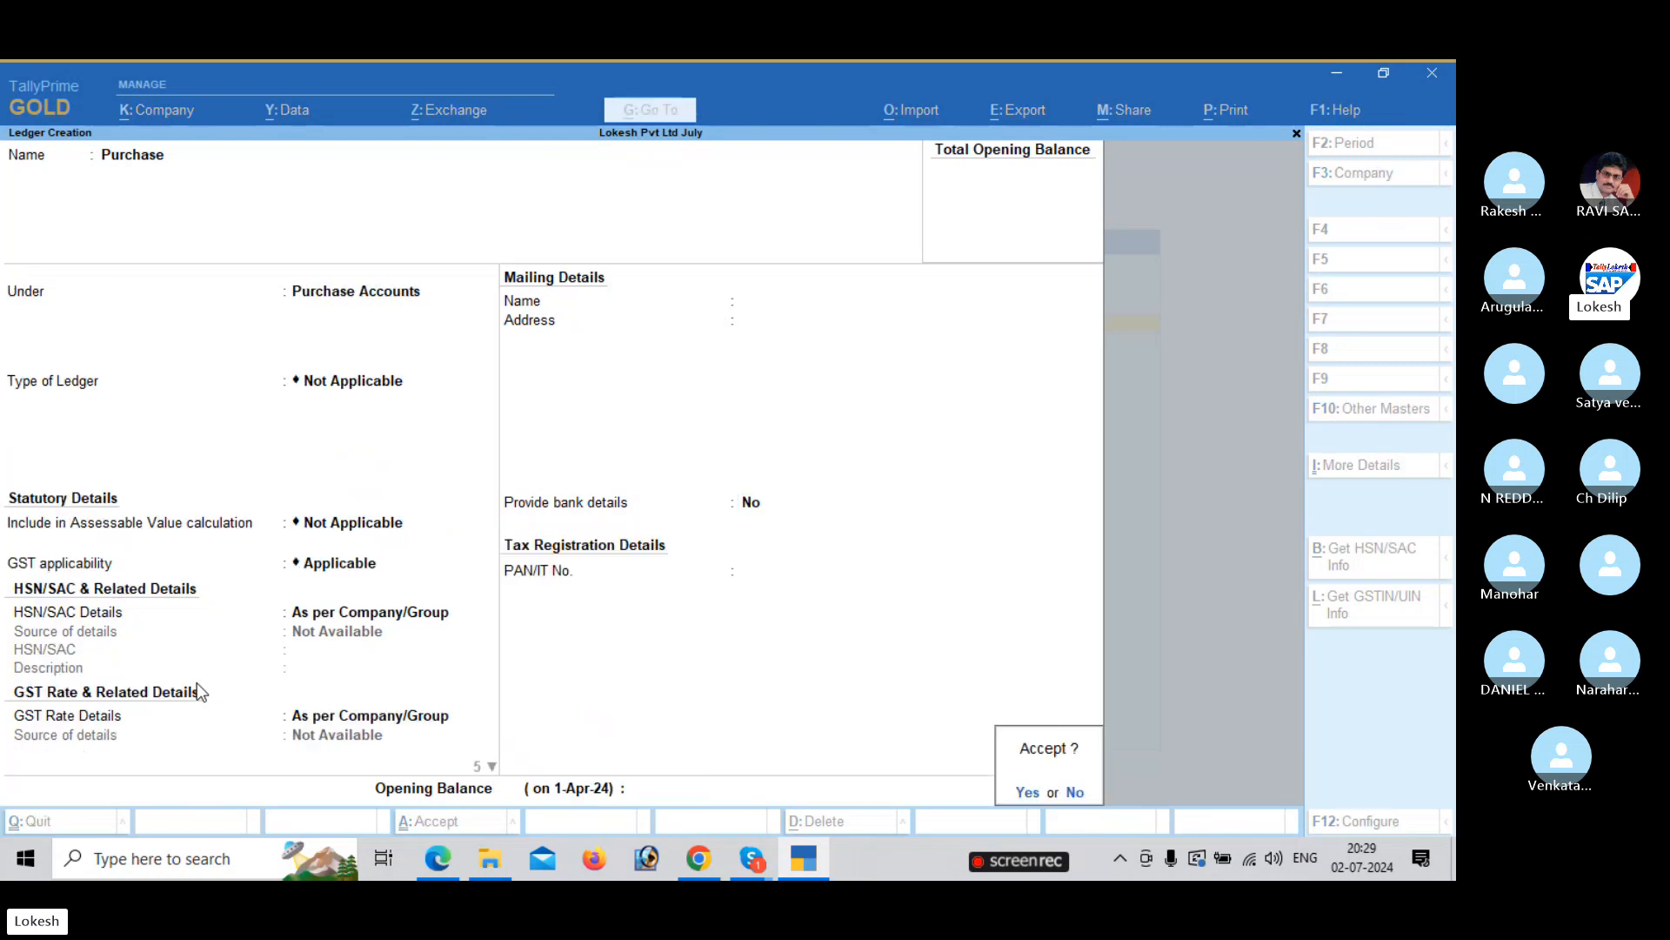
pyautogui.press('Return')
# Name the new ledger Arjun Agency and place it under Sundry Creditors.
pyautogui.hotkey('alt', 'Tab')
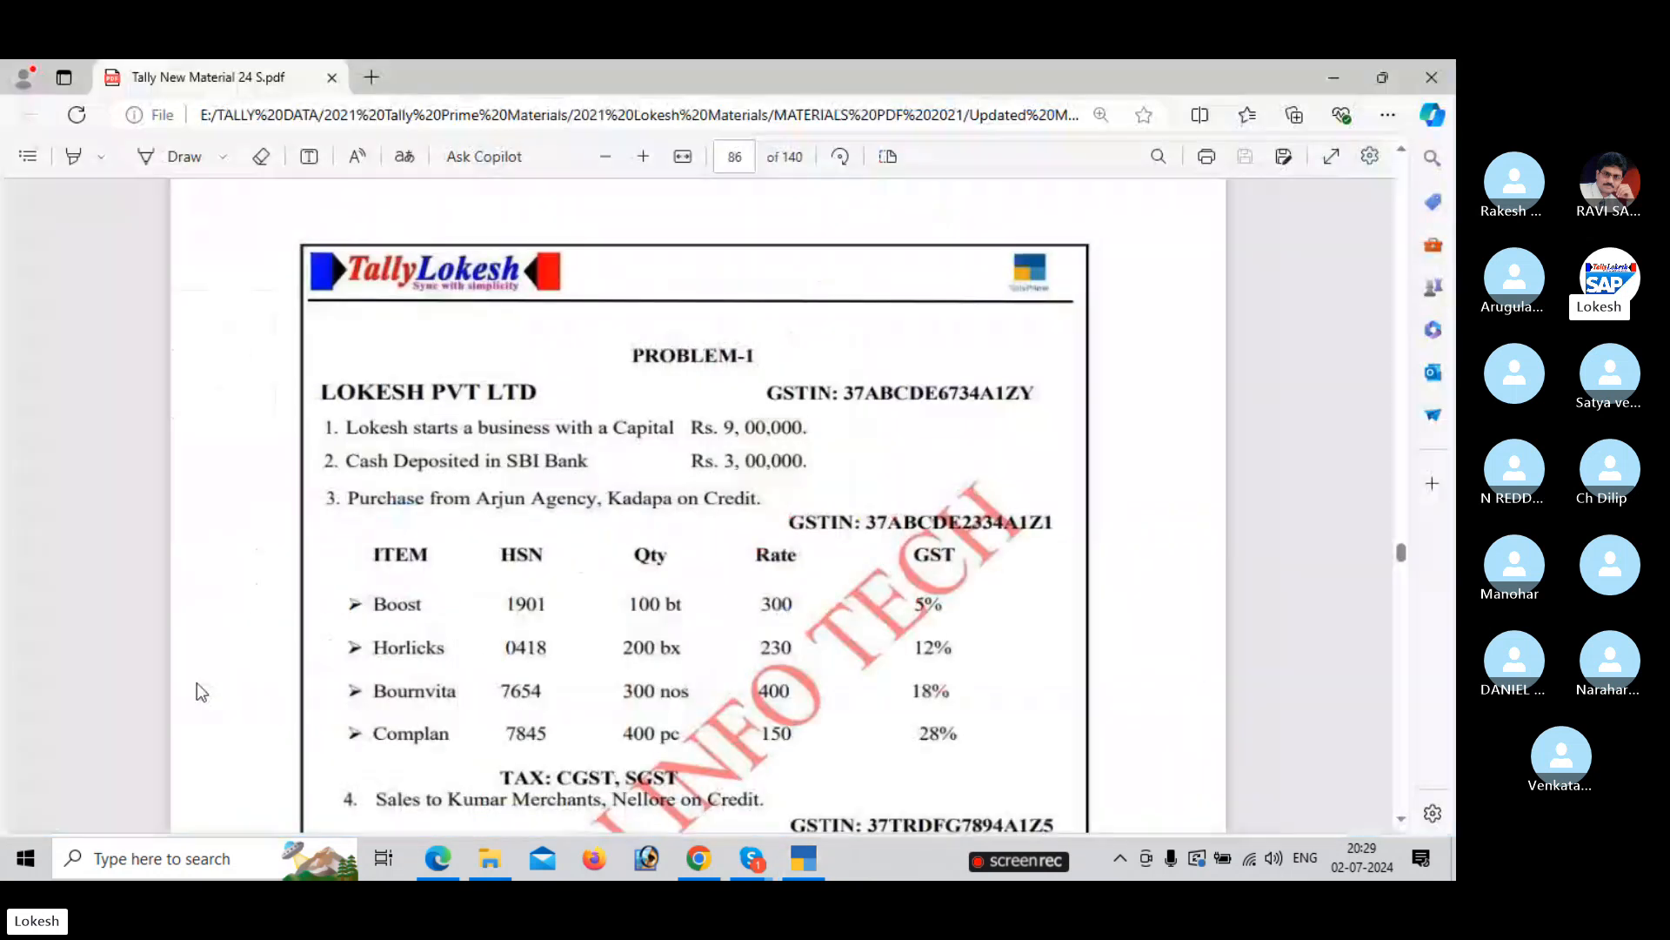
pyautogui.hotkey('alt', 'Tab')
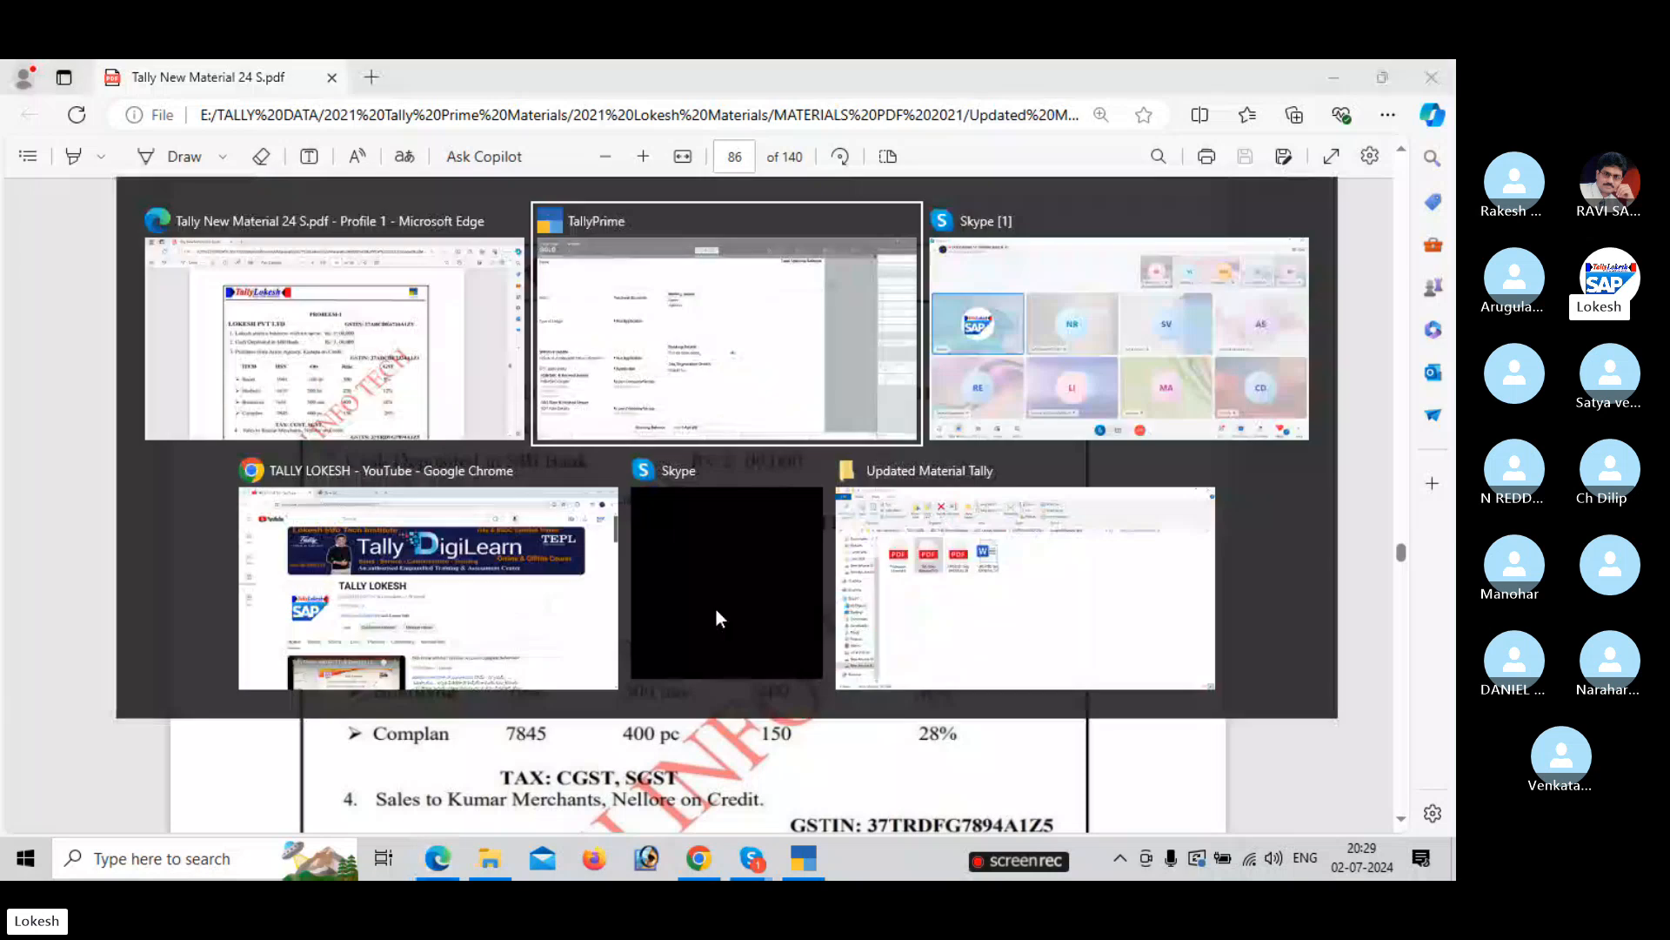
pyautogui.write('Arjun')
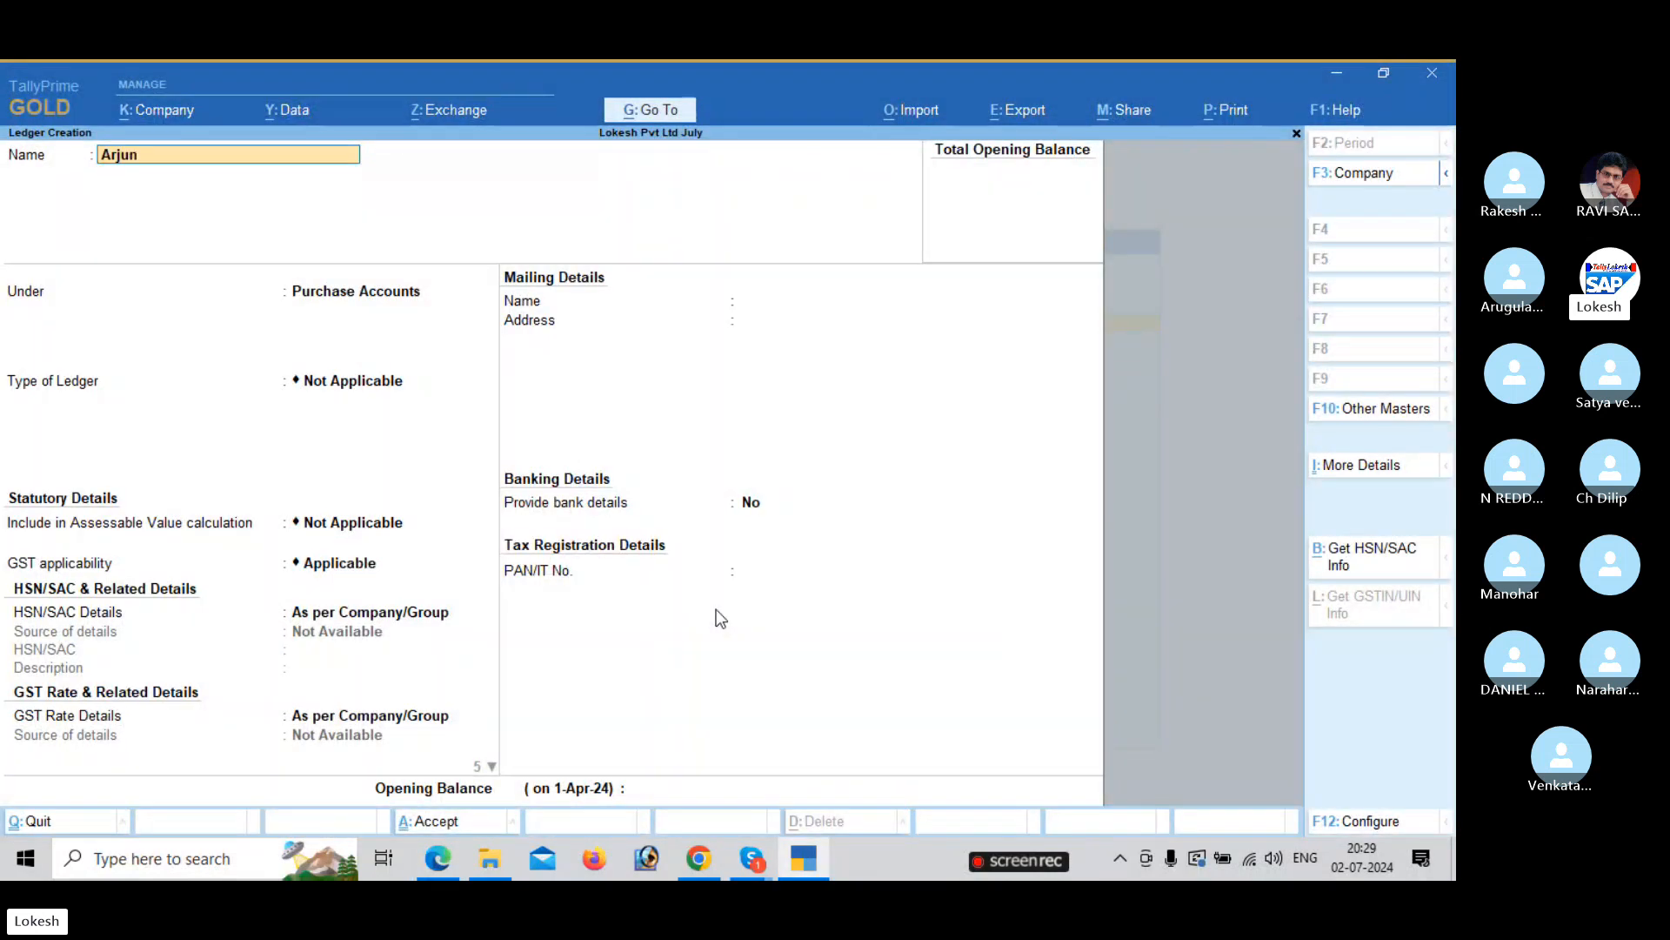
pyautogui.write(' Agency')
pyautogui.press('Return')
pyautogui.write('Sun')
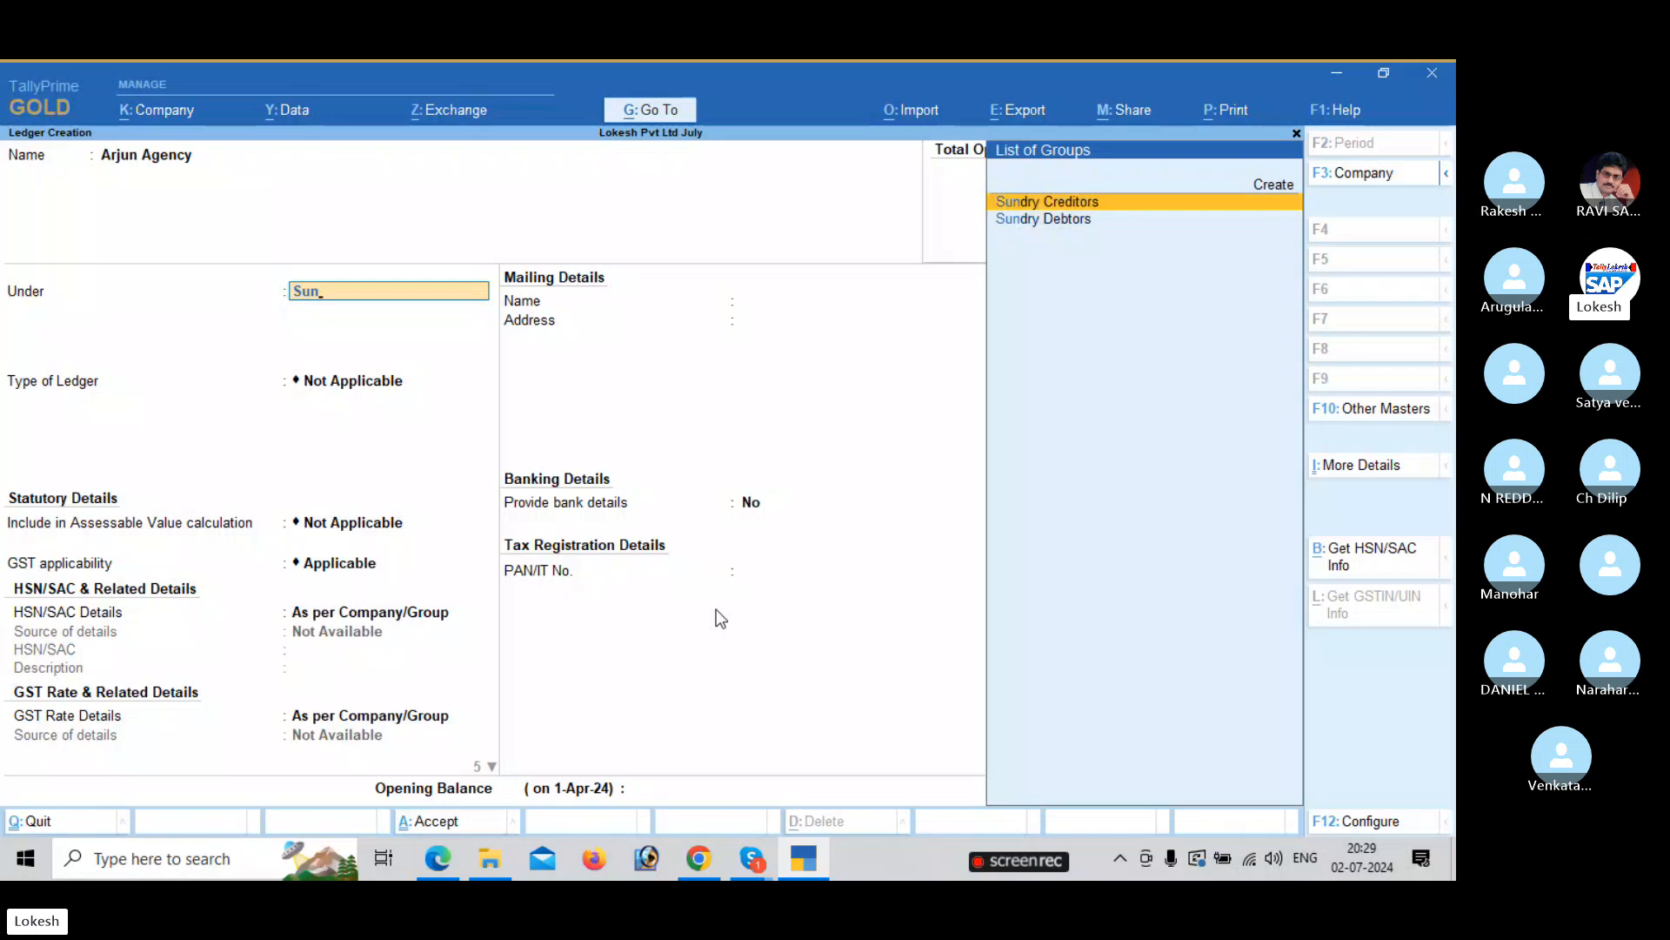
pyautogui.press('Return')
pyautogui.press('Return')
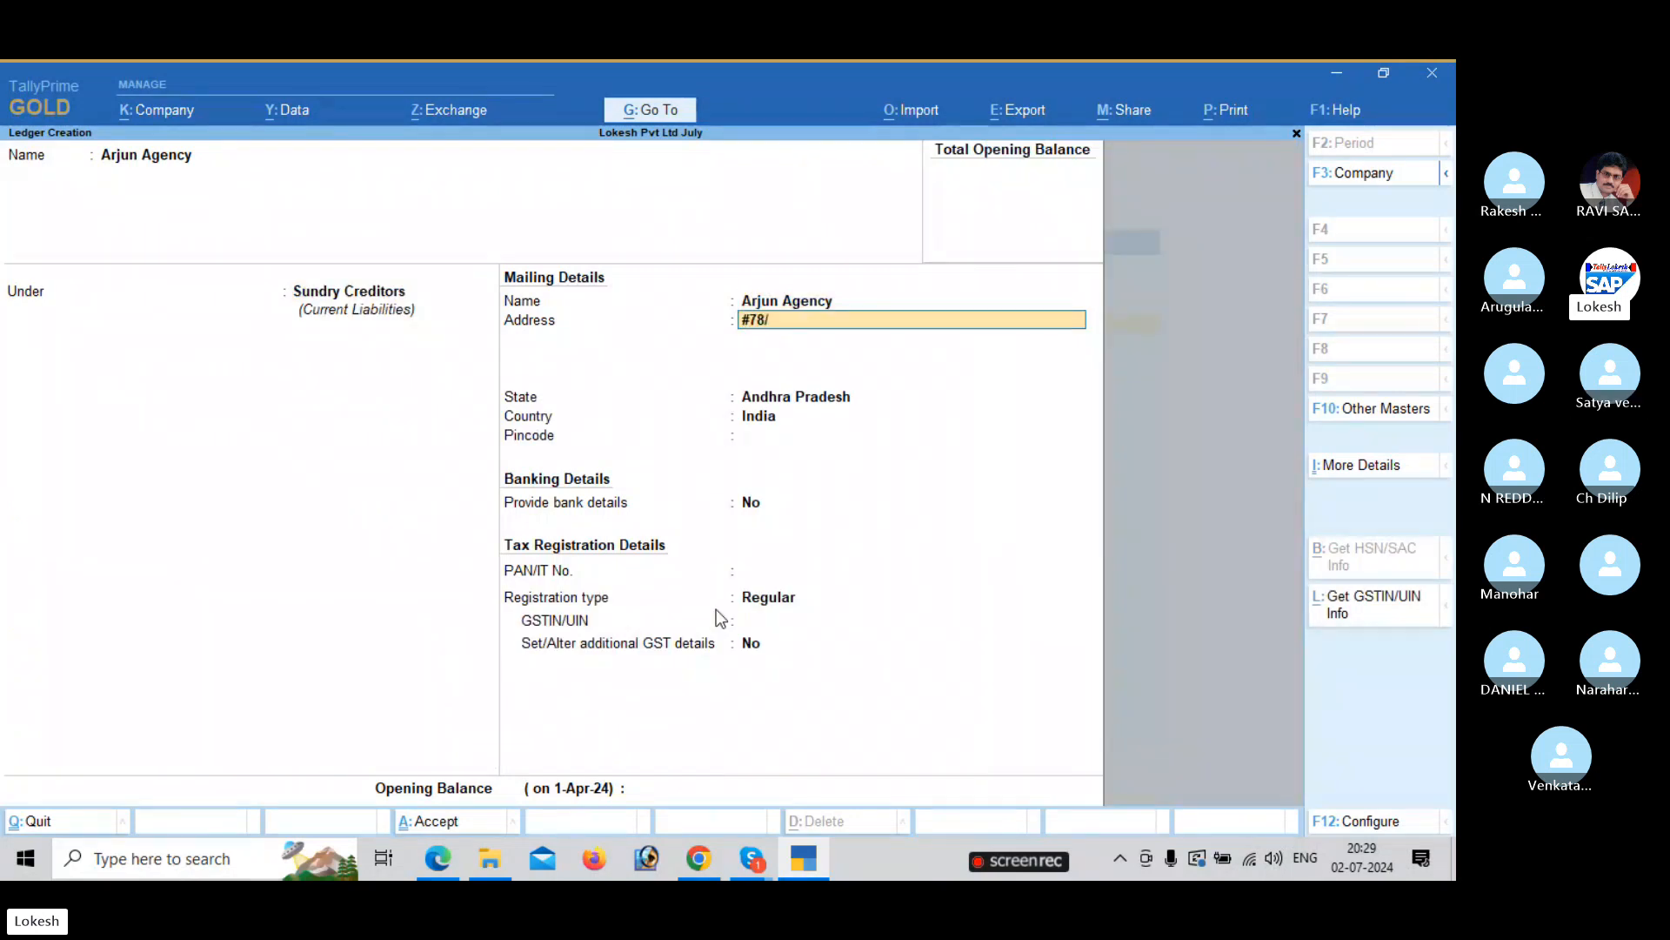
# Enter the supplier's Kadapa mailing address from the problem sheet and move to registration type.
pyautogui.hotkey('alt', 'Tab')
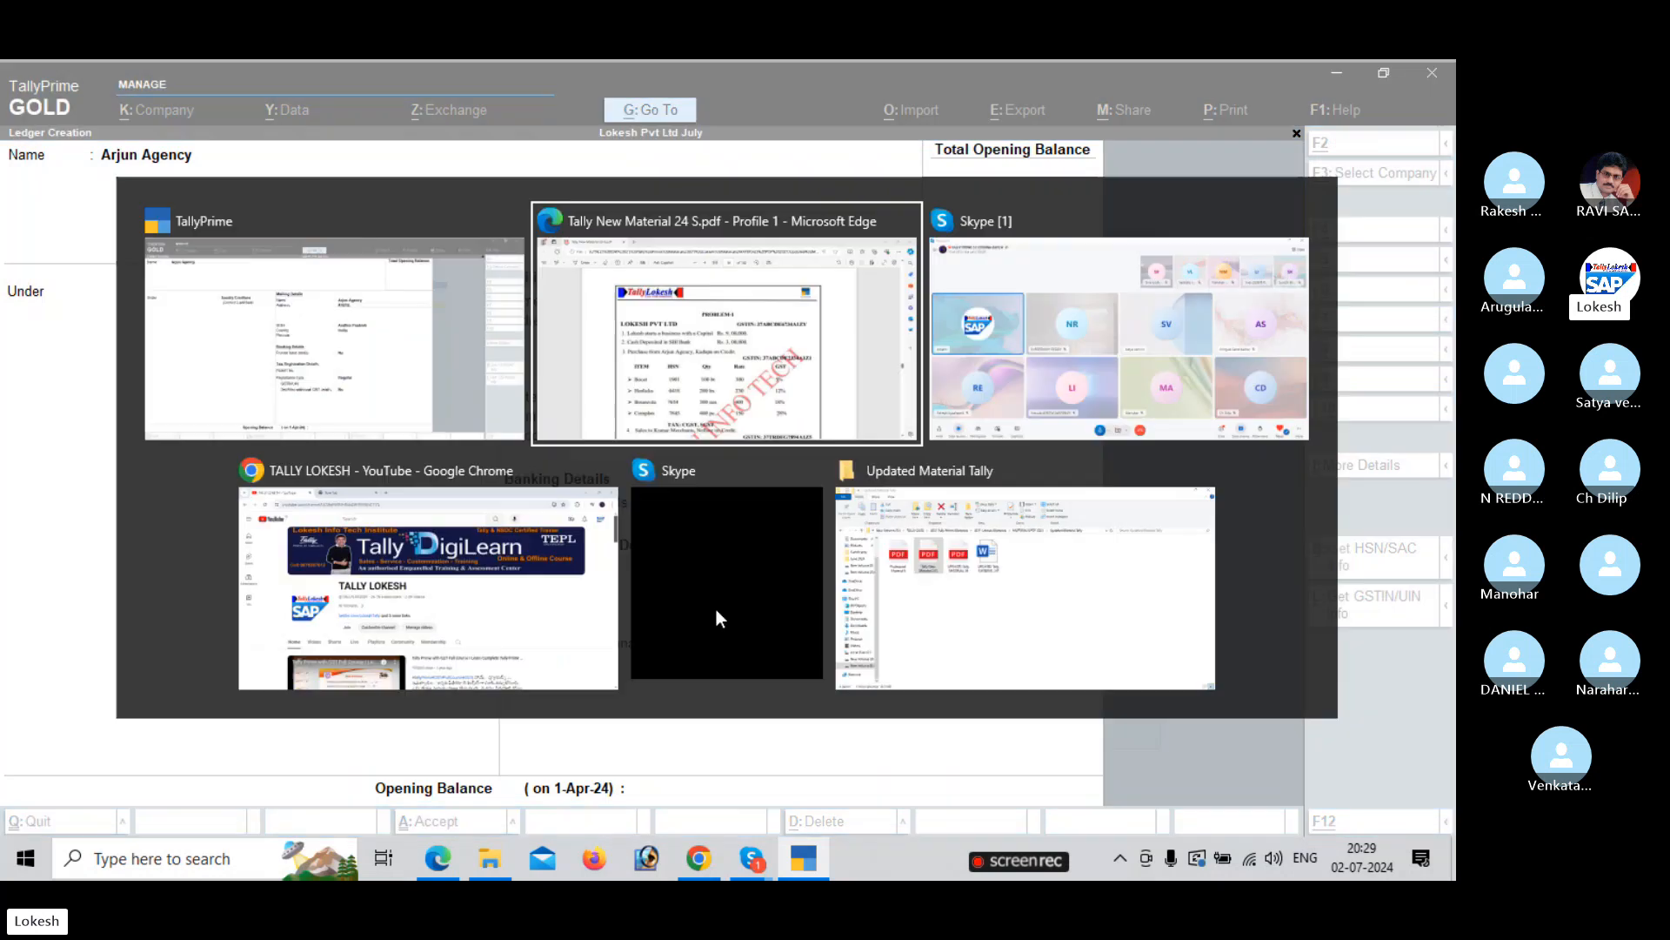
pyautogui.hotkey('alt', 'Tab')
pyautogui.write('Mr')
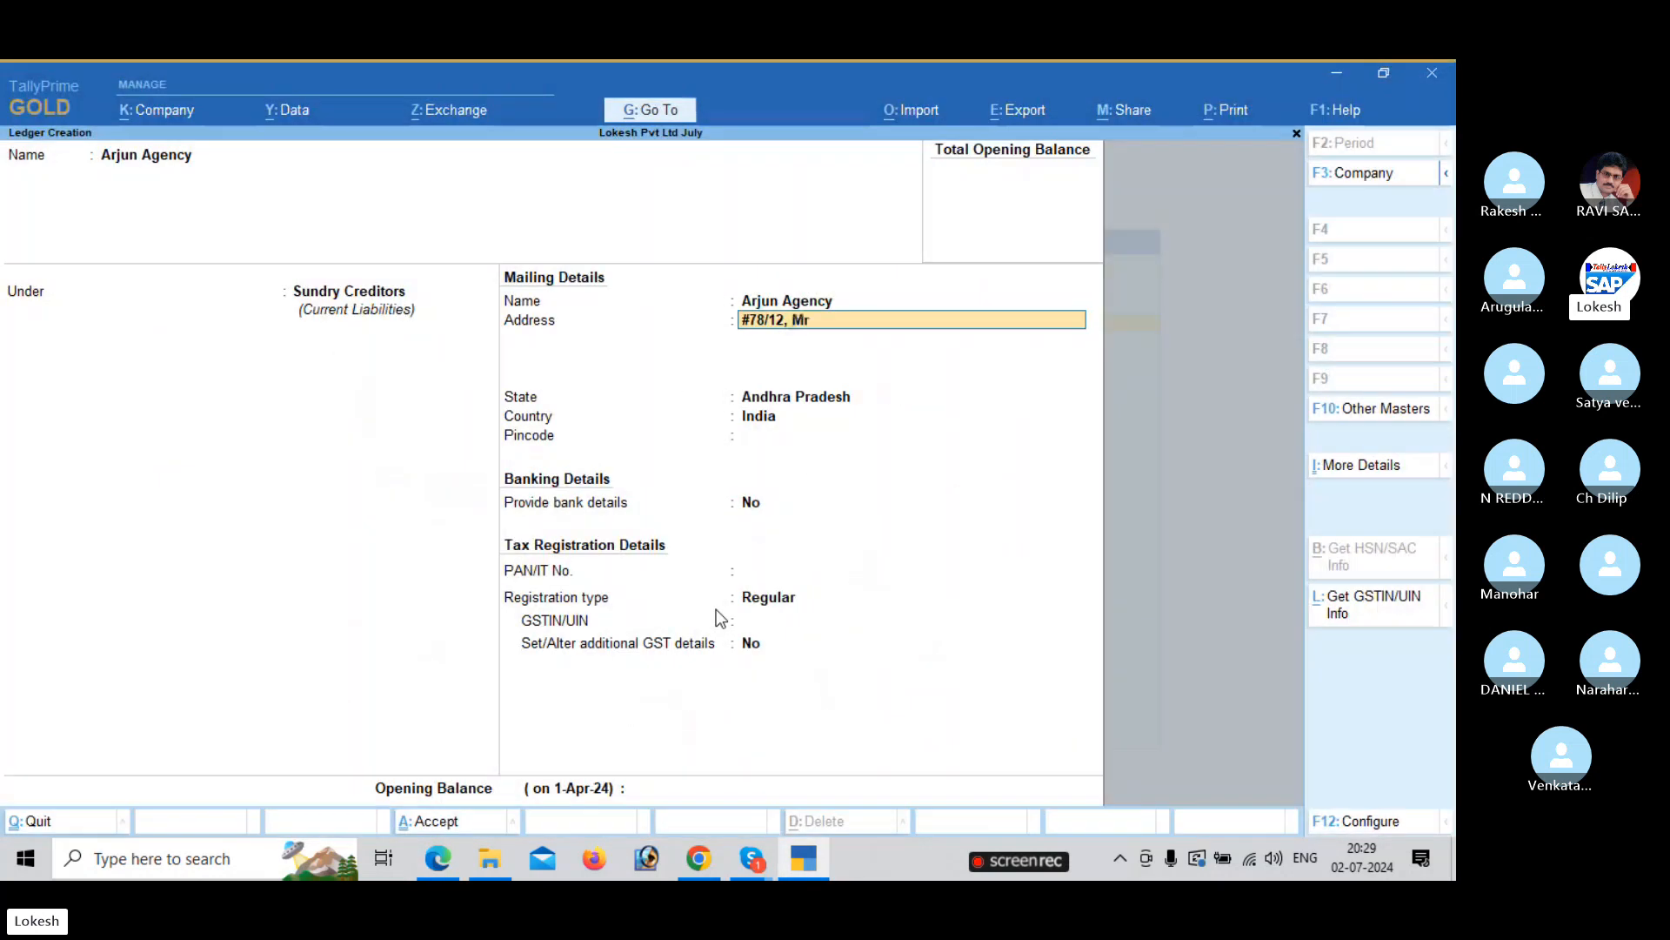
pyautogui.write(' Nagar')
pyautogui.write(' , Akdapa')
pyautogui.press('BackSpace')
pyautogui.press('BackSpace')
pyautogui.press('BackSpace')
pyautogui.write('16002')
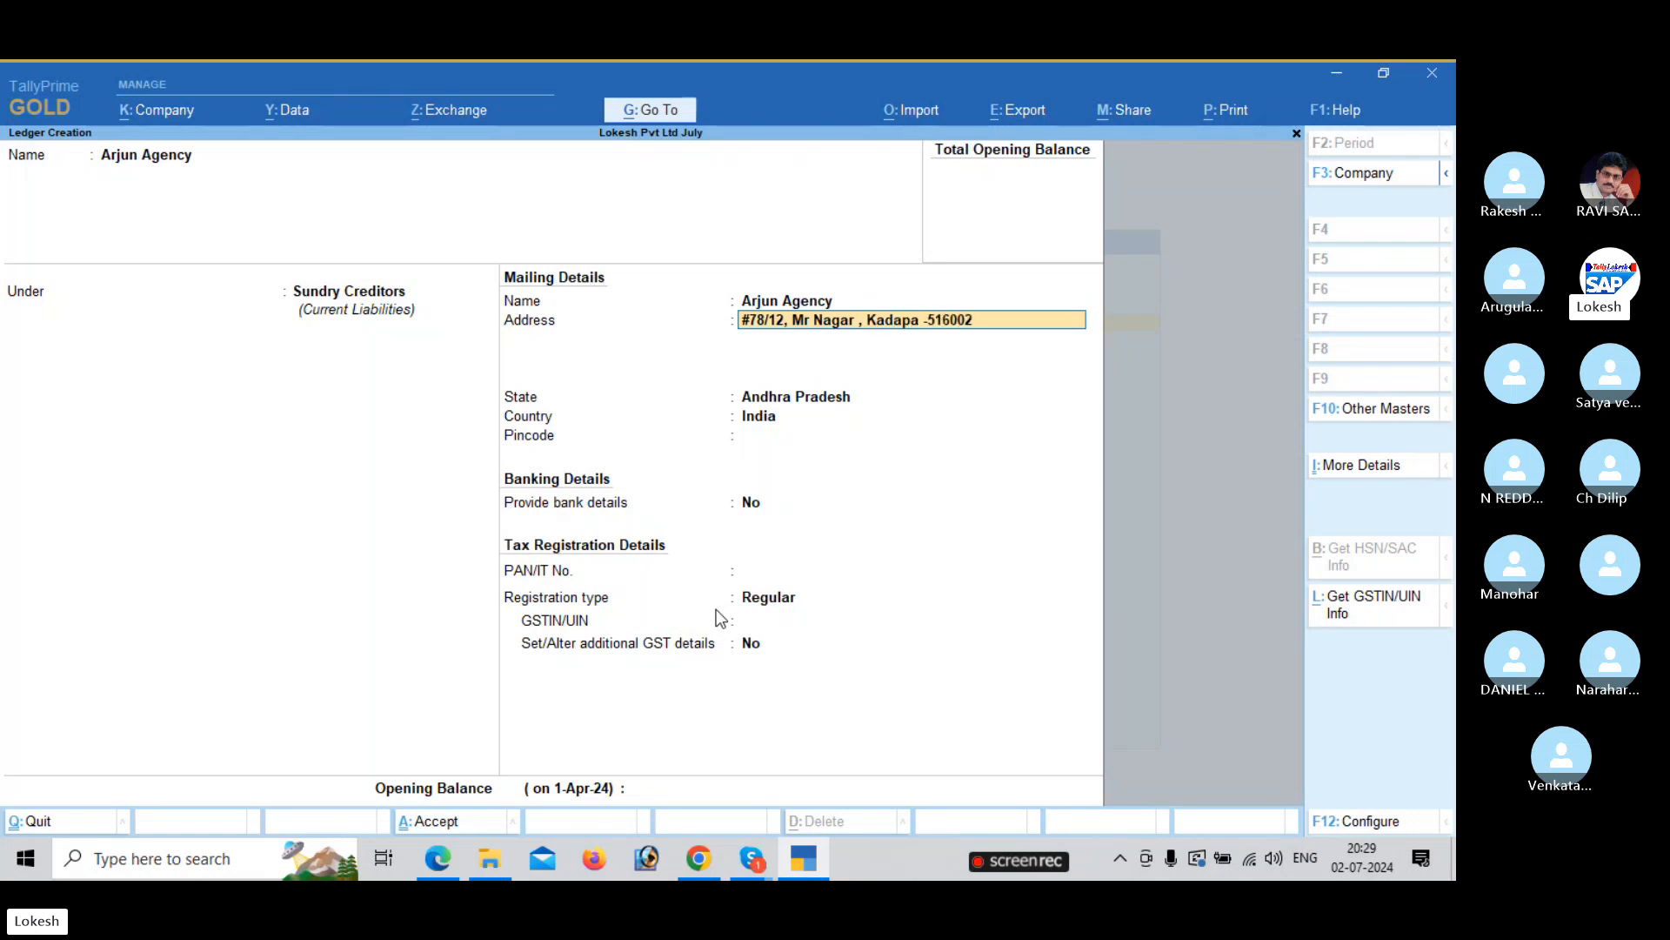
pyautogui.press('Return')
pyautogui.press('Return')
pyautogui.press('Return')
pyautogui.press('Return')
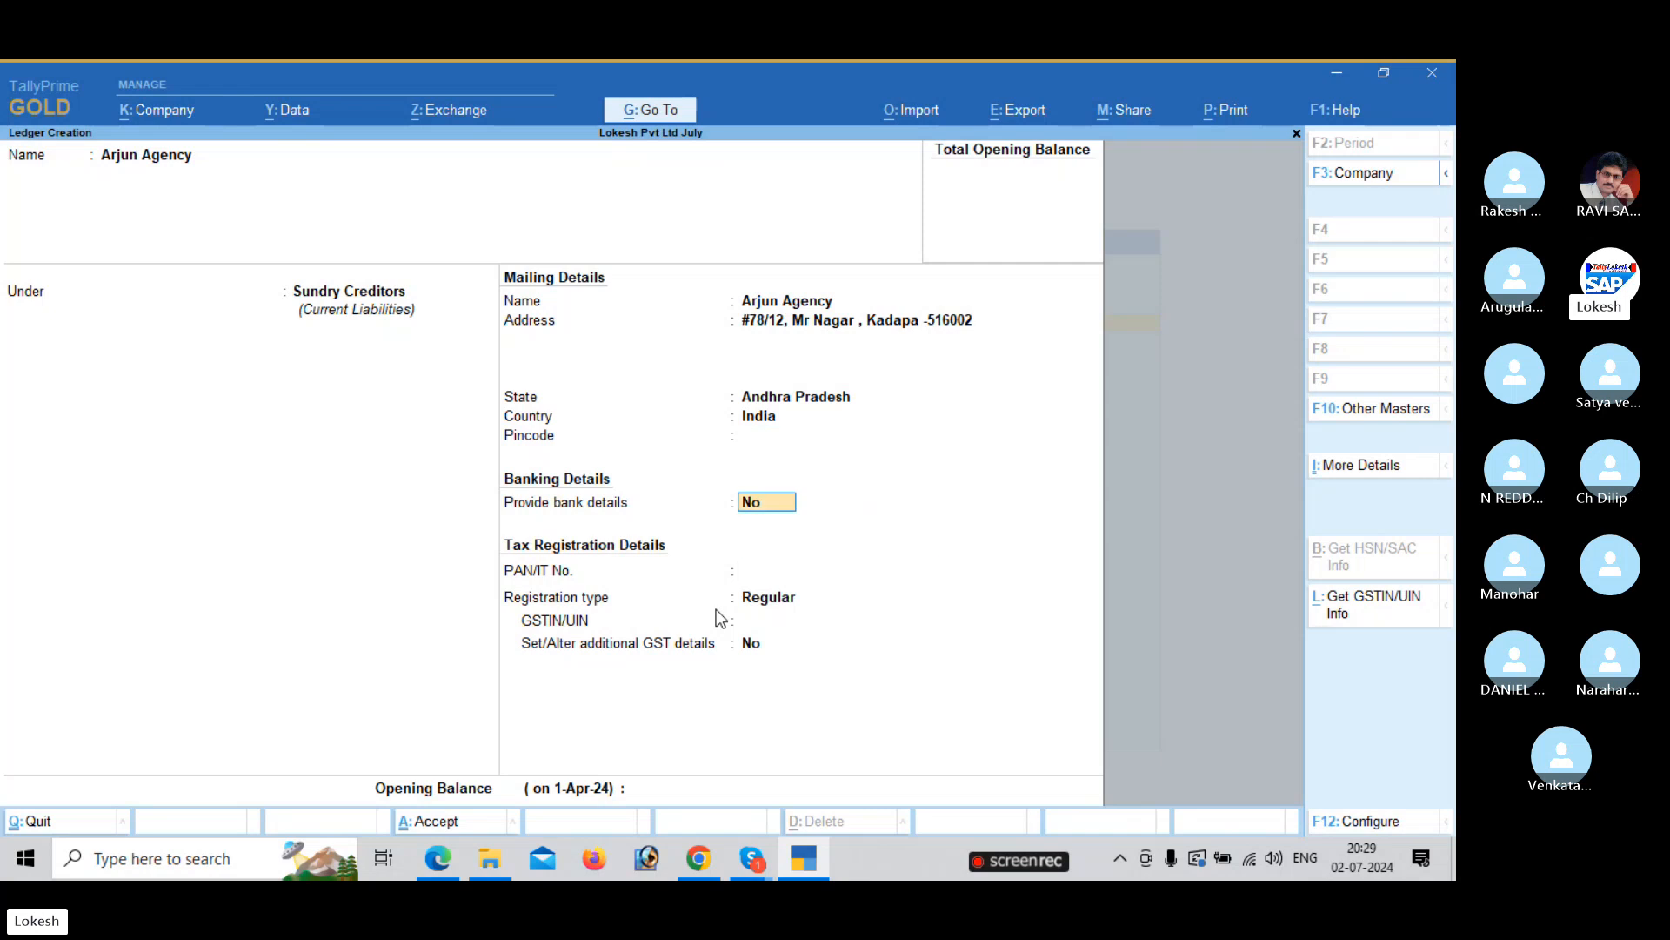
pyautogui.press('Return')
pyautogui.press('Return')
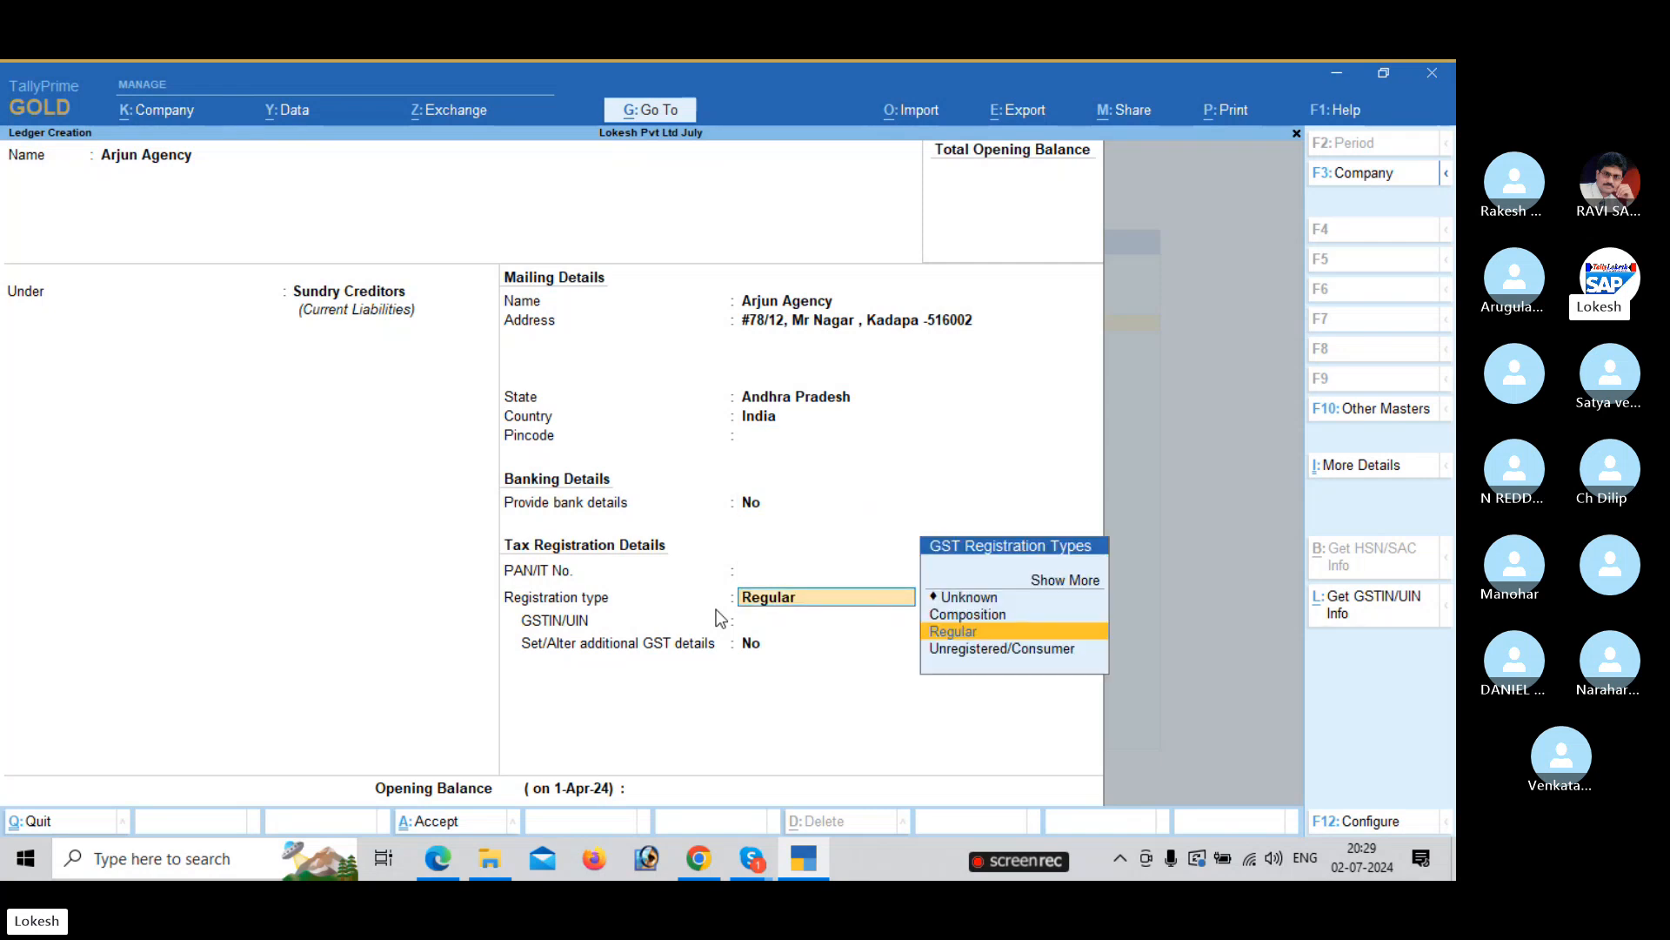
# Keep Regular as Arjun Agency's GST registration type.
pyautogui.press('Up')
pyautogui.press('Down')
pyautogui.press('Down')
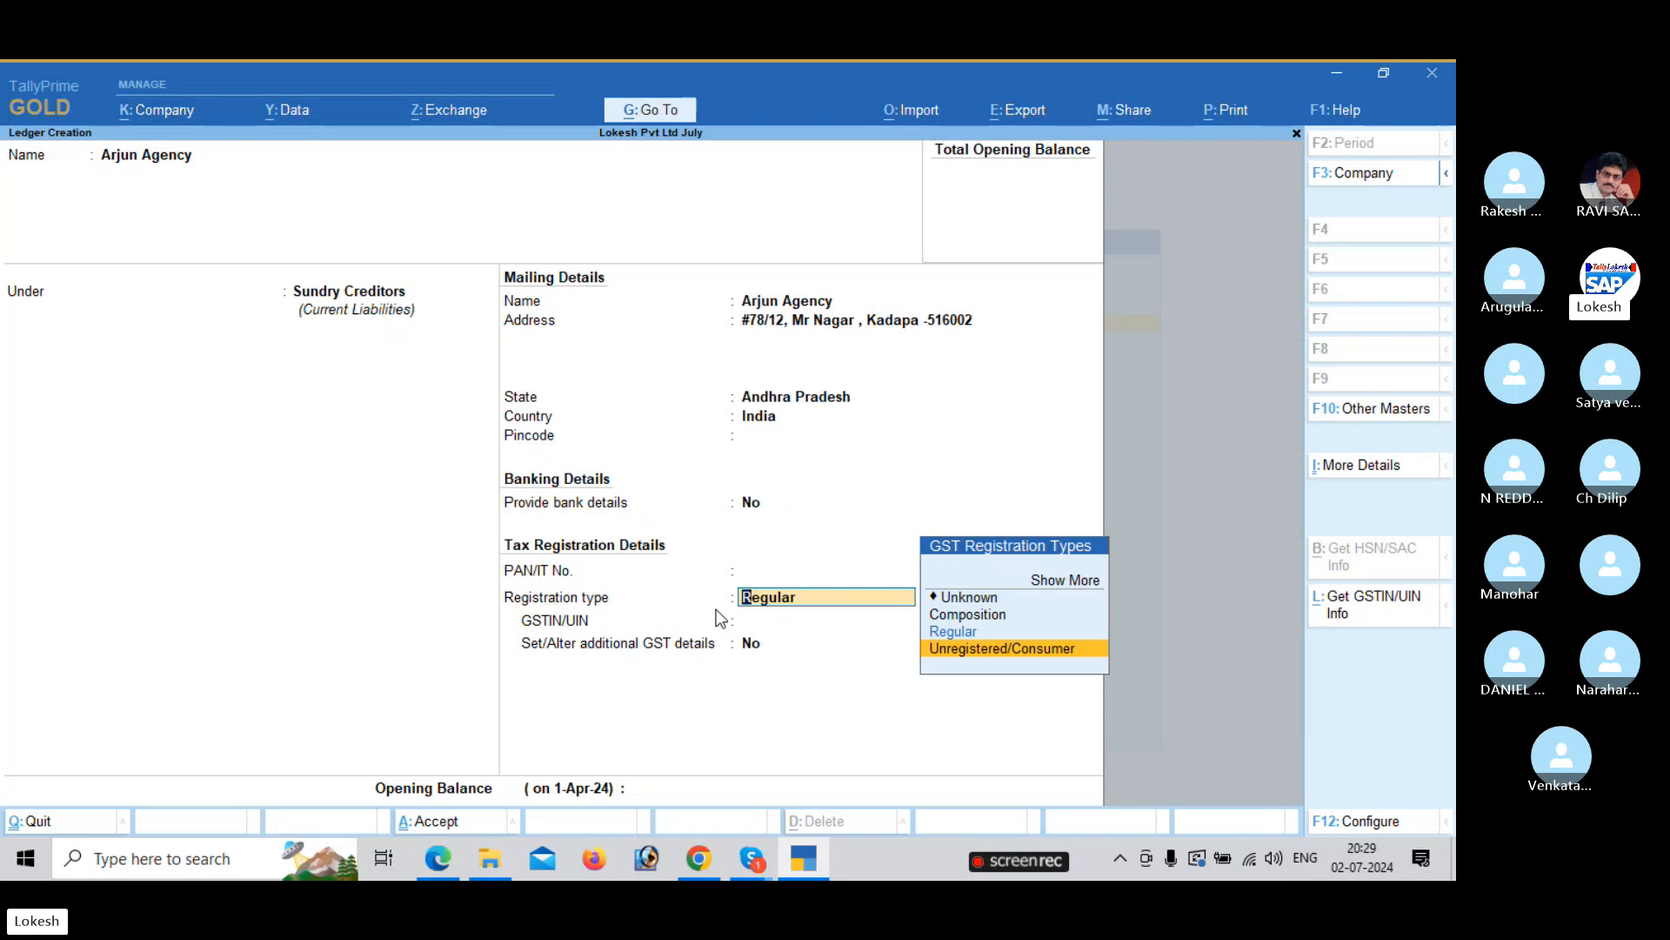
pyautogui.press('Up')
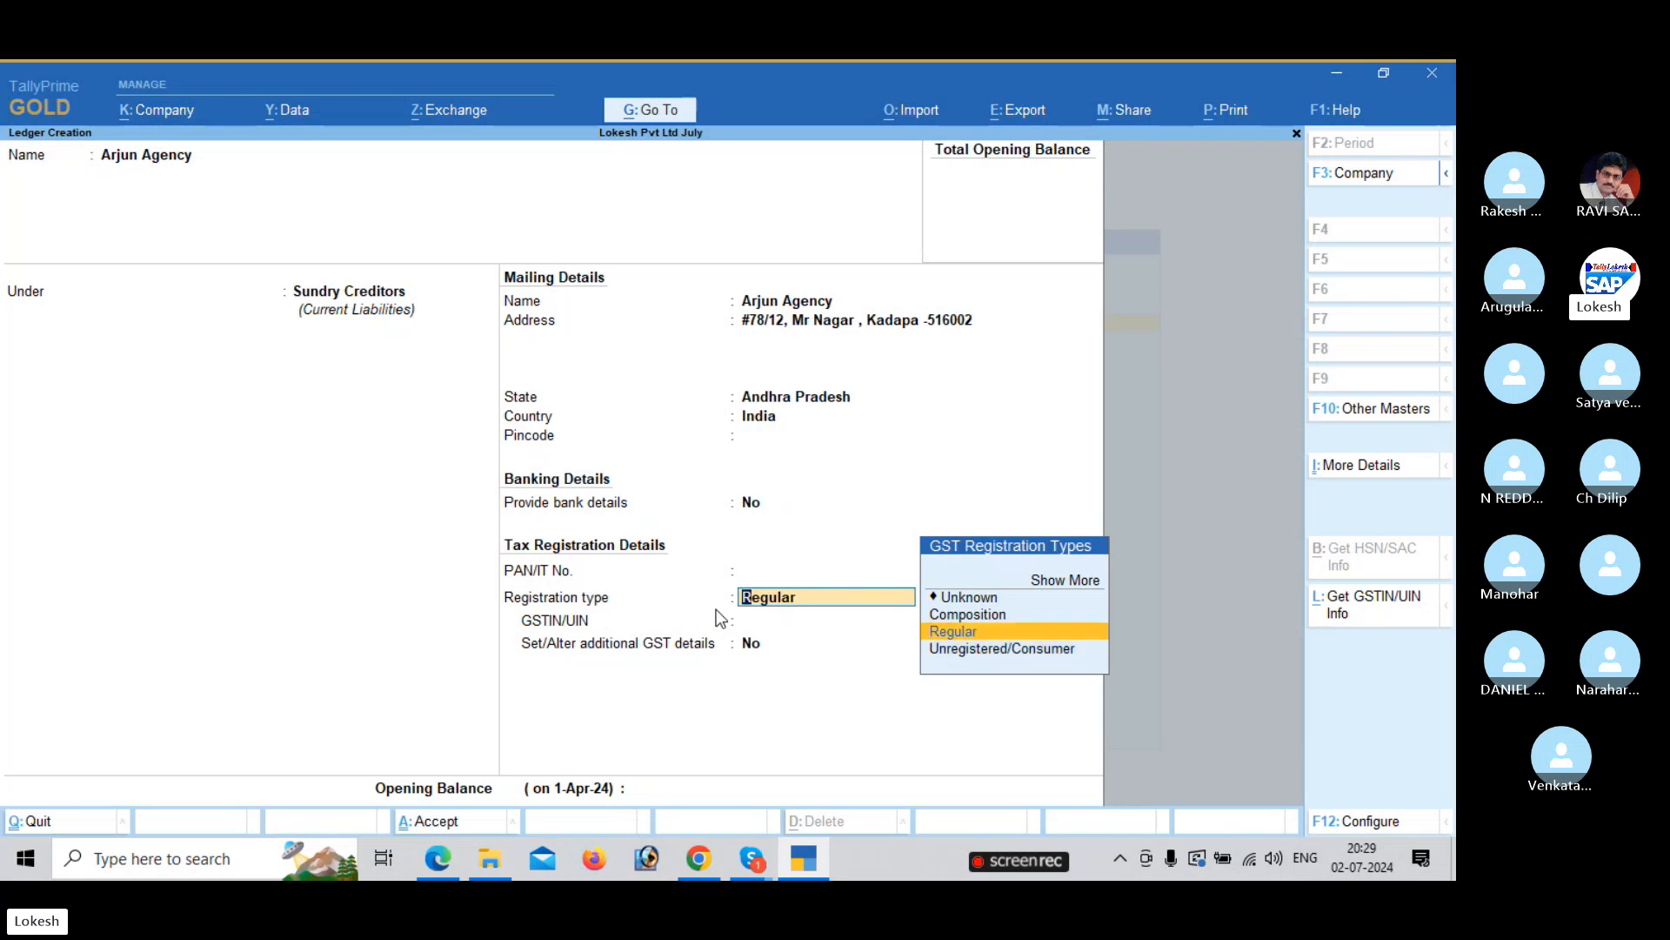
pyautogui.press('Return')
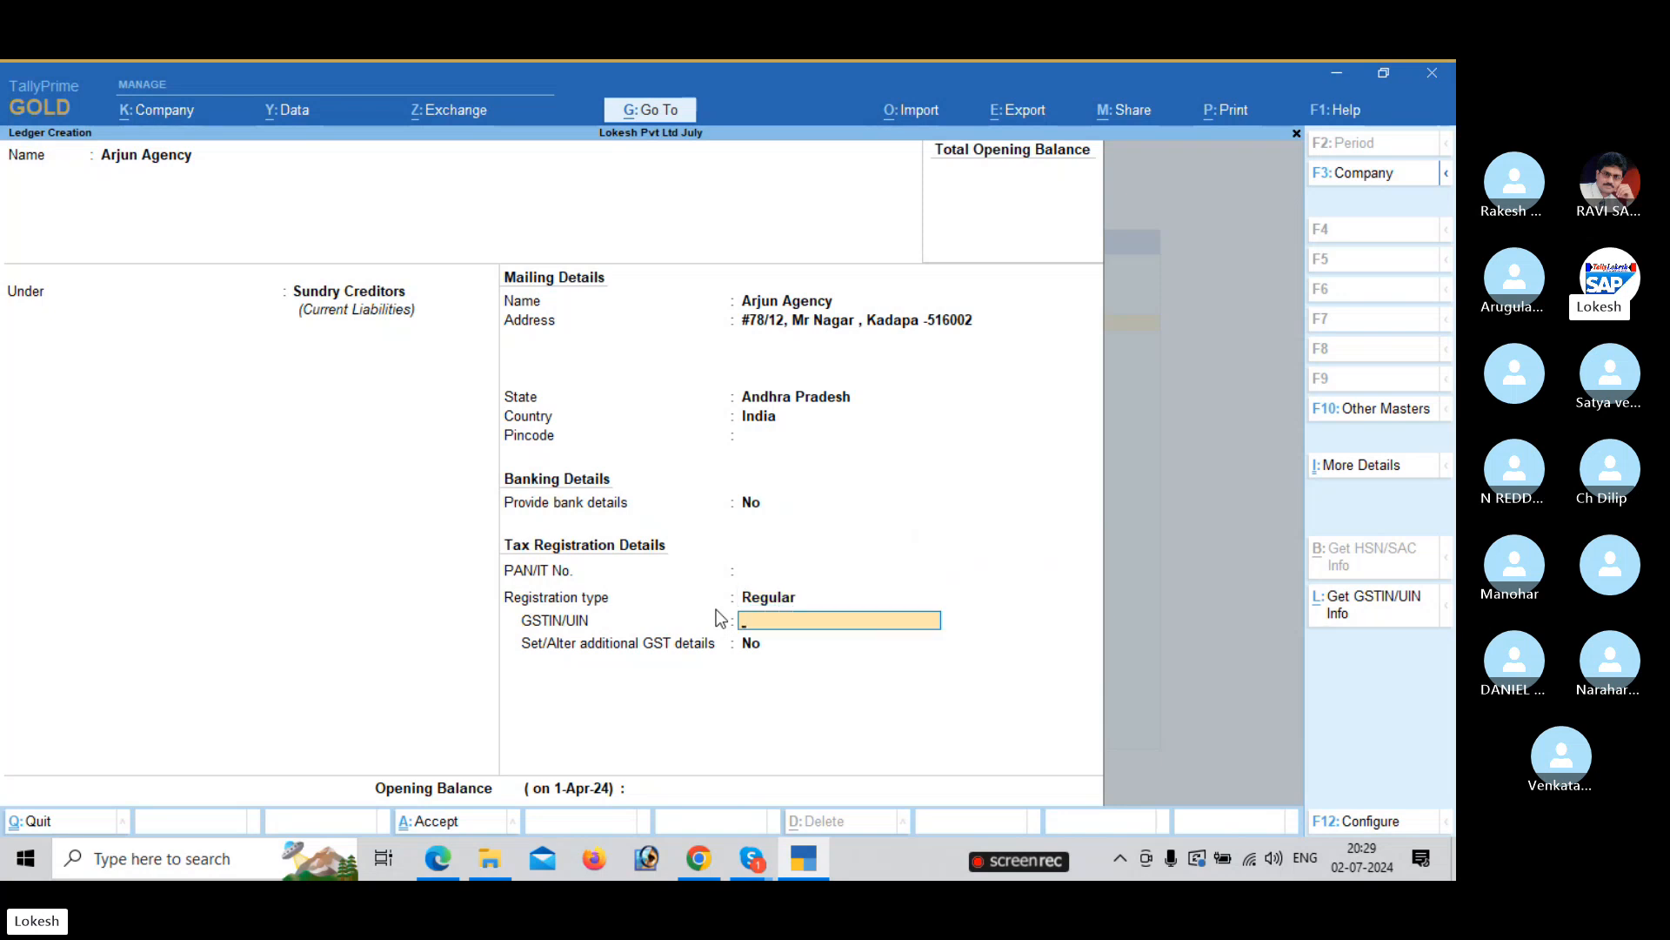
# Enter the supplier's GSTIN from the problem sheet and save the ledger.
pyautogui.hotkey('alt', 'Tab')
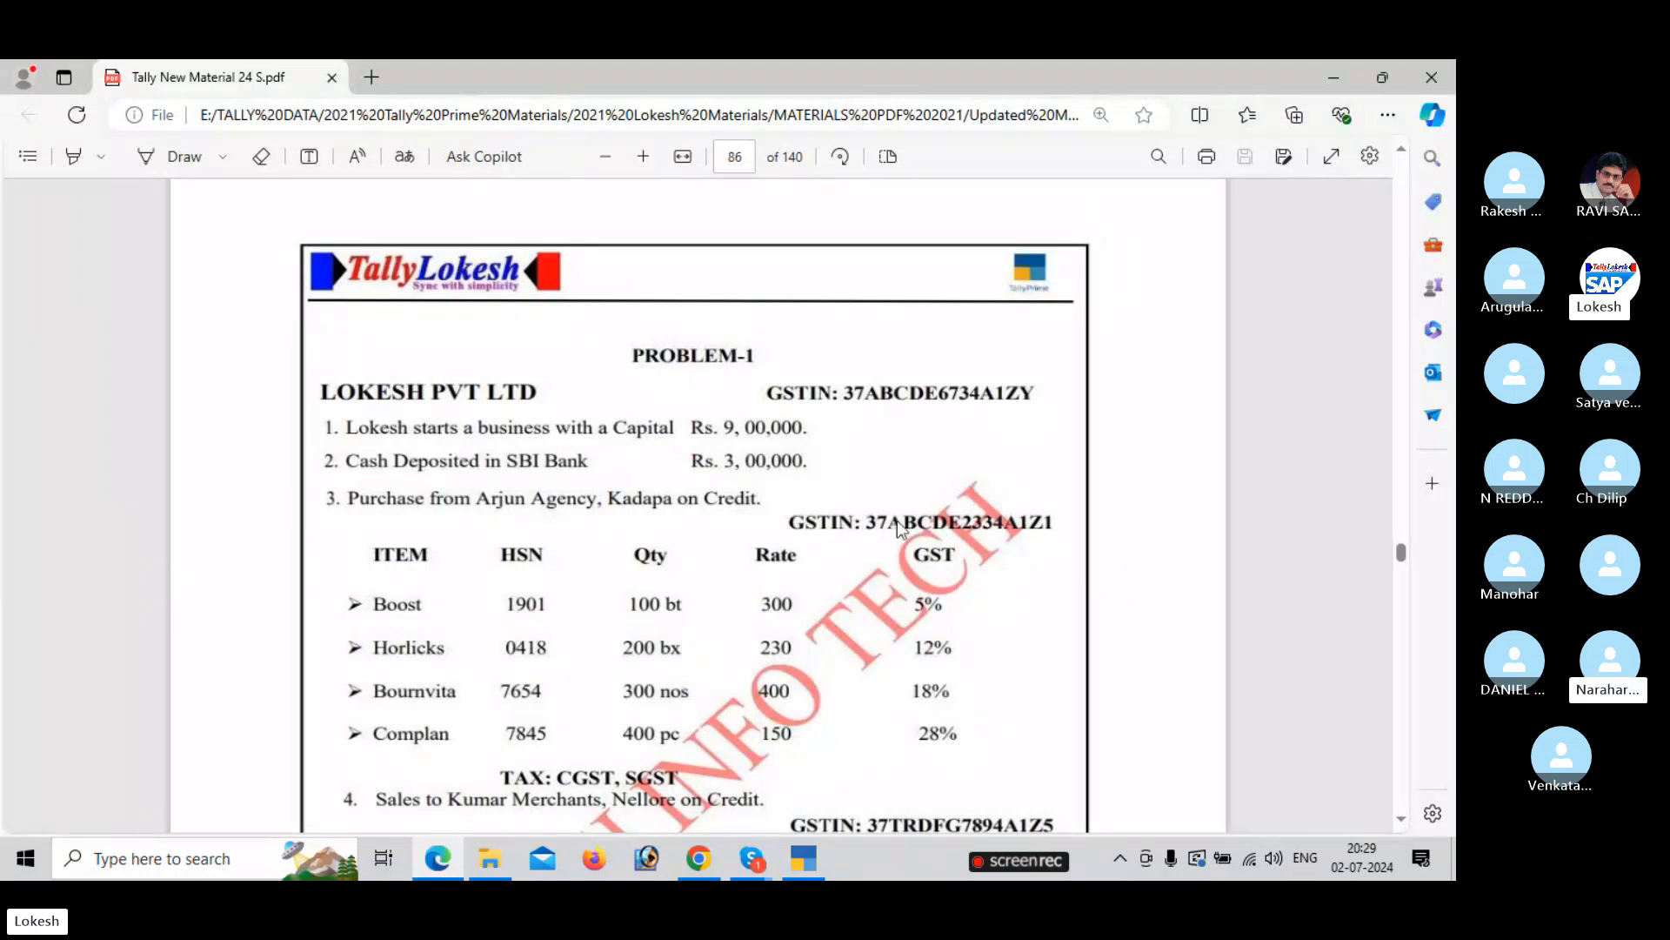
pyautogui.hotkey('alt', 'Tab')
pyautogui.write('37')
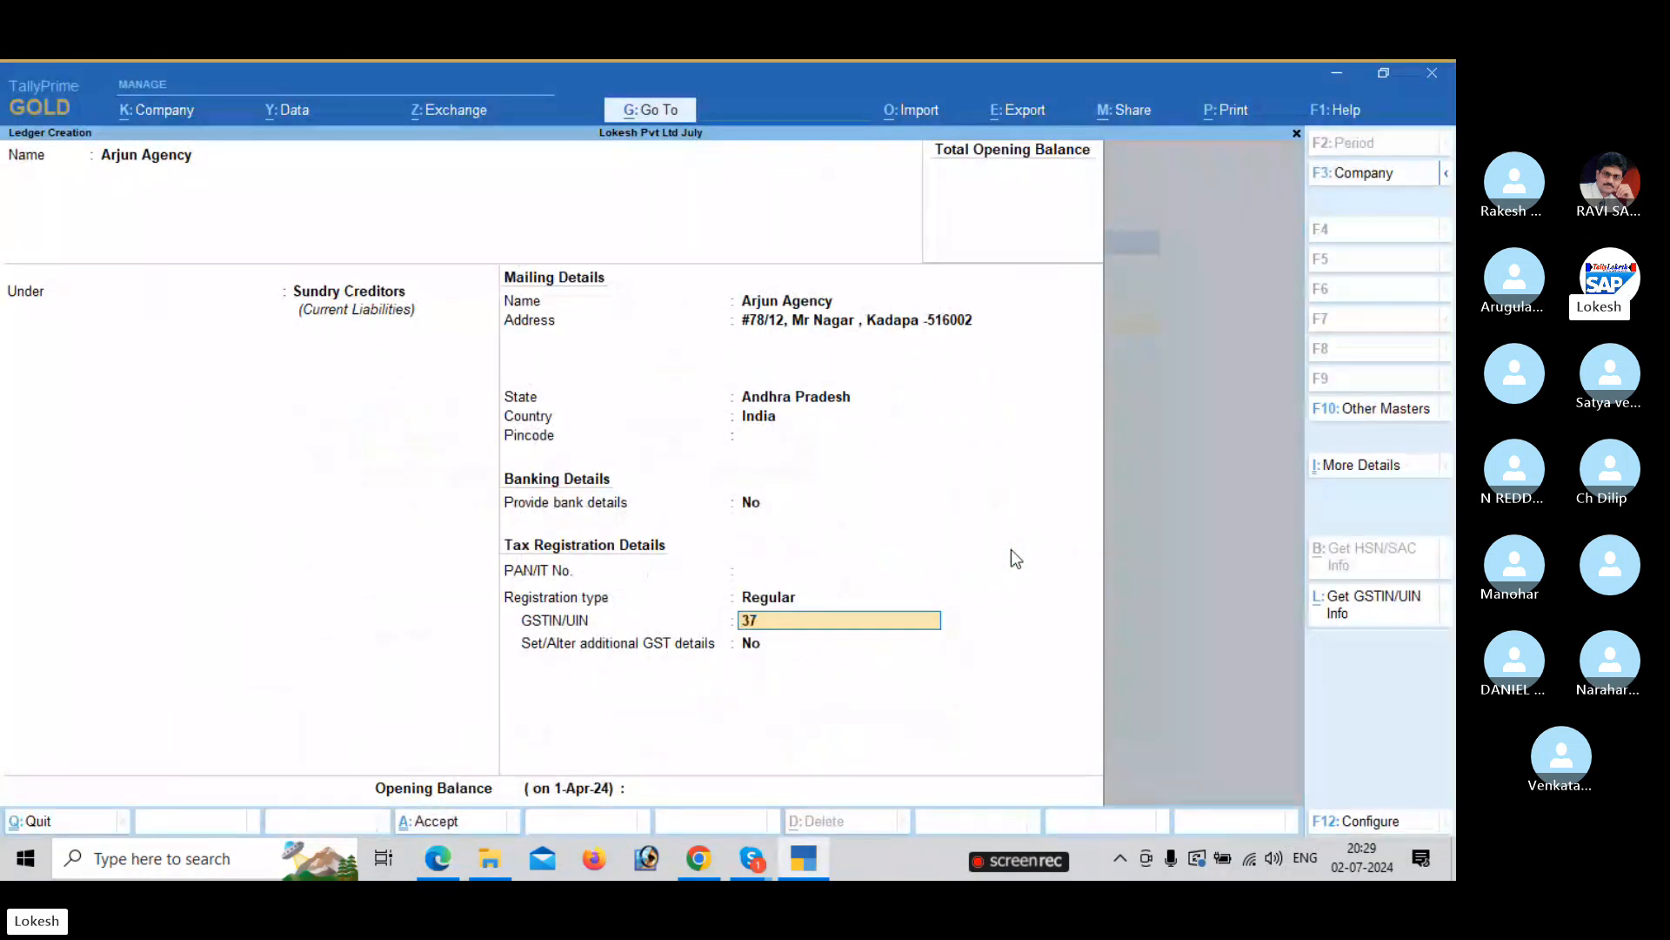
pyautogui.write('ABCDE')
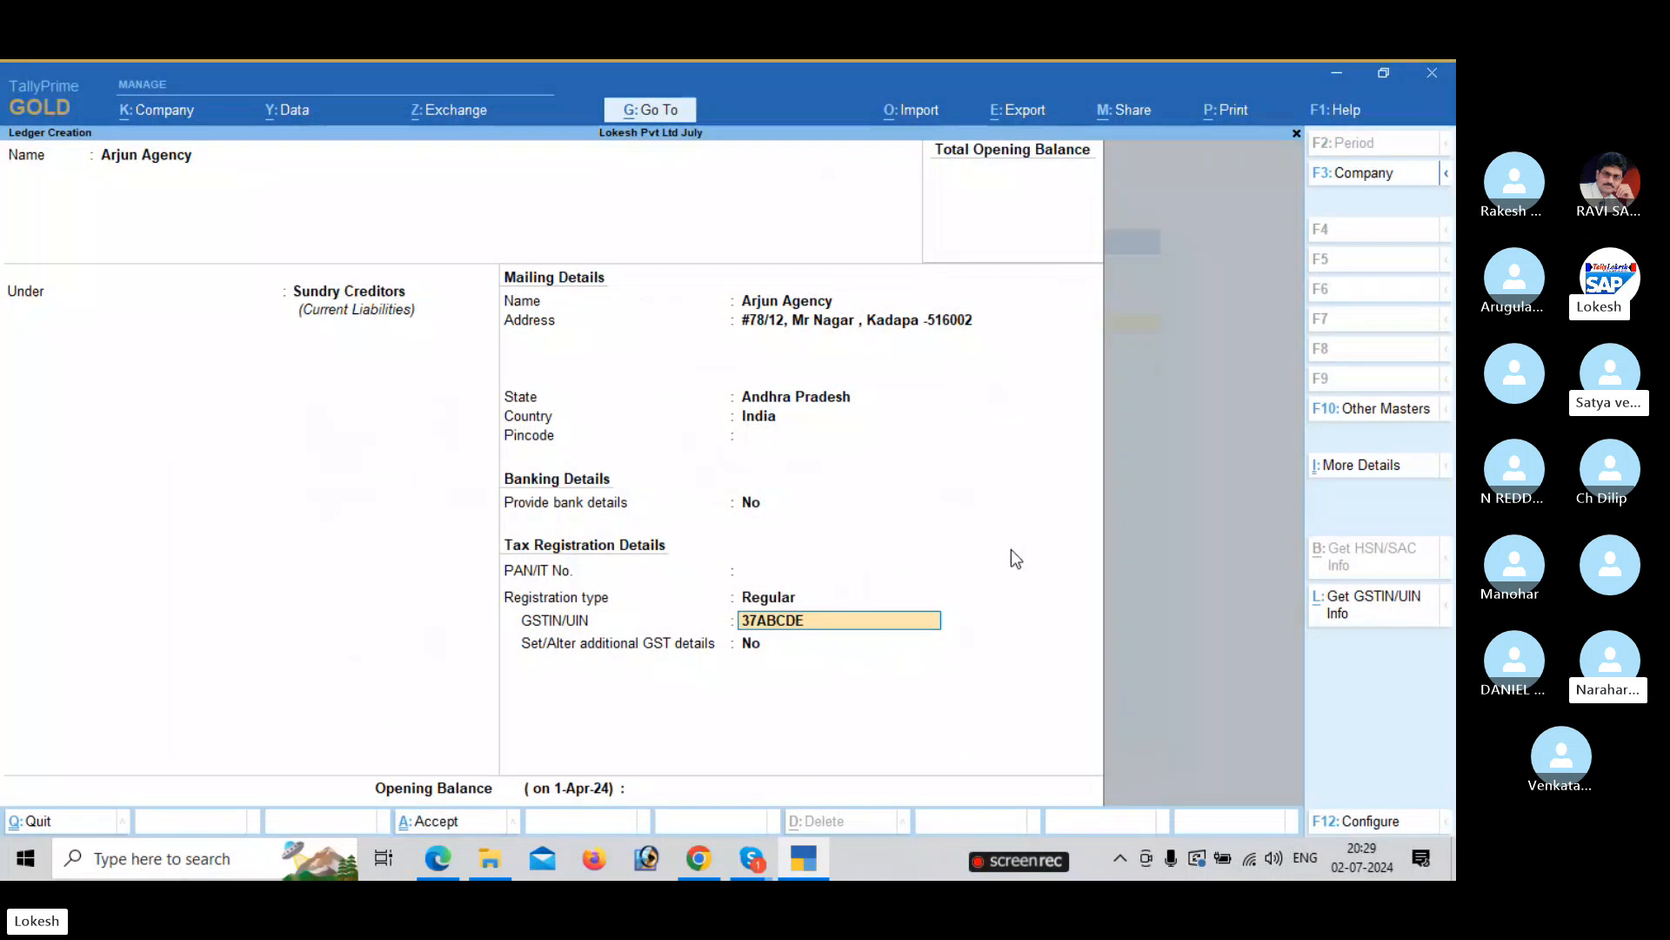
pyautogui.hotkey('alt', 'Tab')
pyautogui.hotkey('alt', 'Tab')
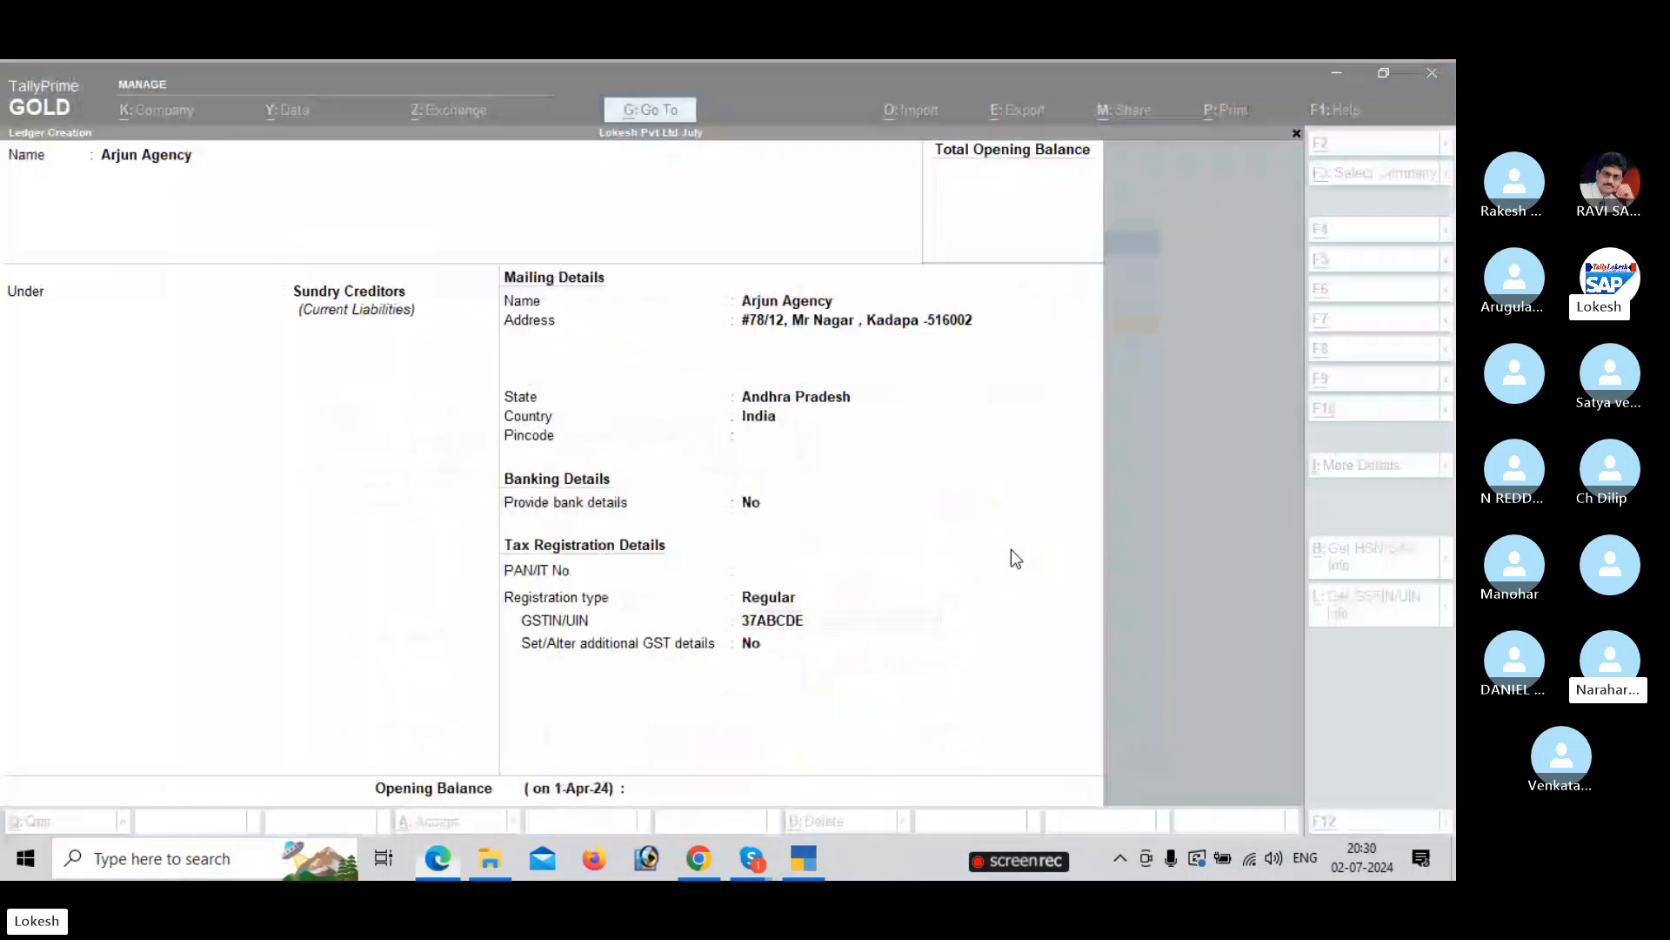
pyautogui.write('2334')
pyautogui.hotkey('alt', 'Tab')
pyautogui.hotkey('alt', 'Tab')
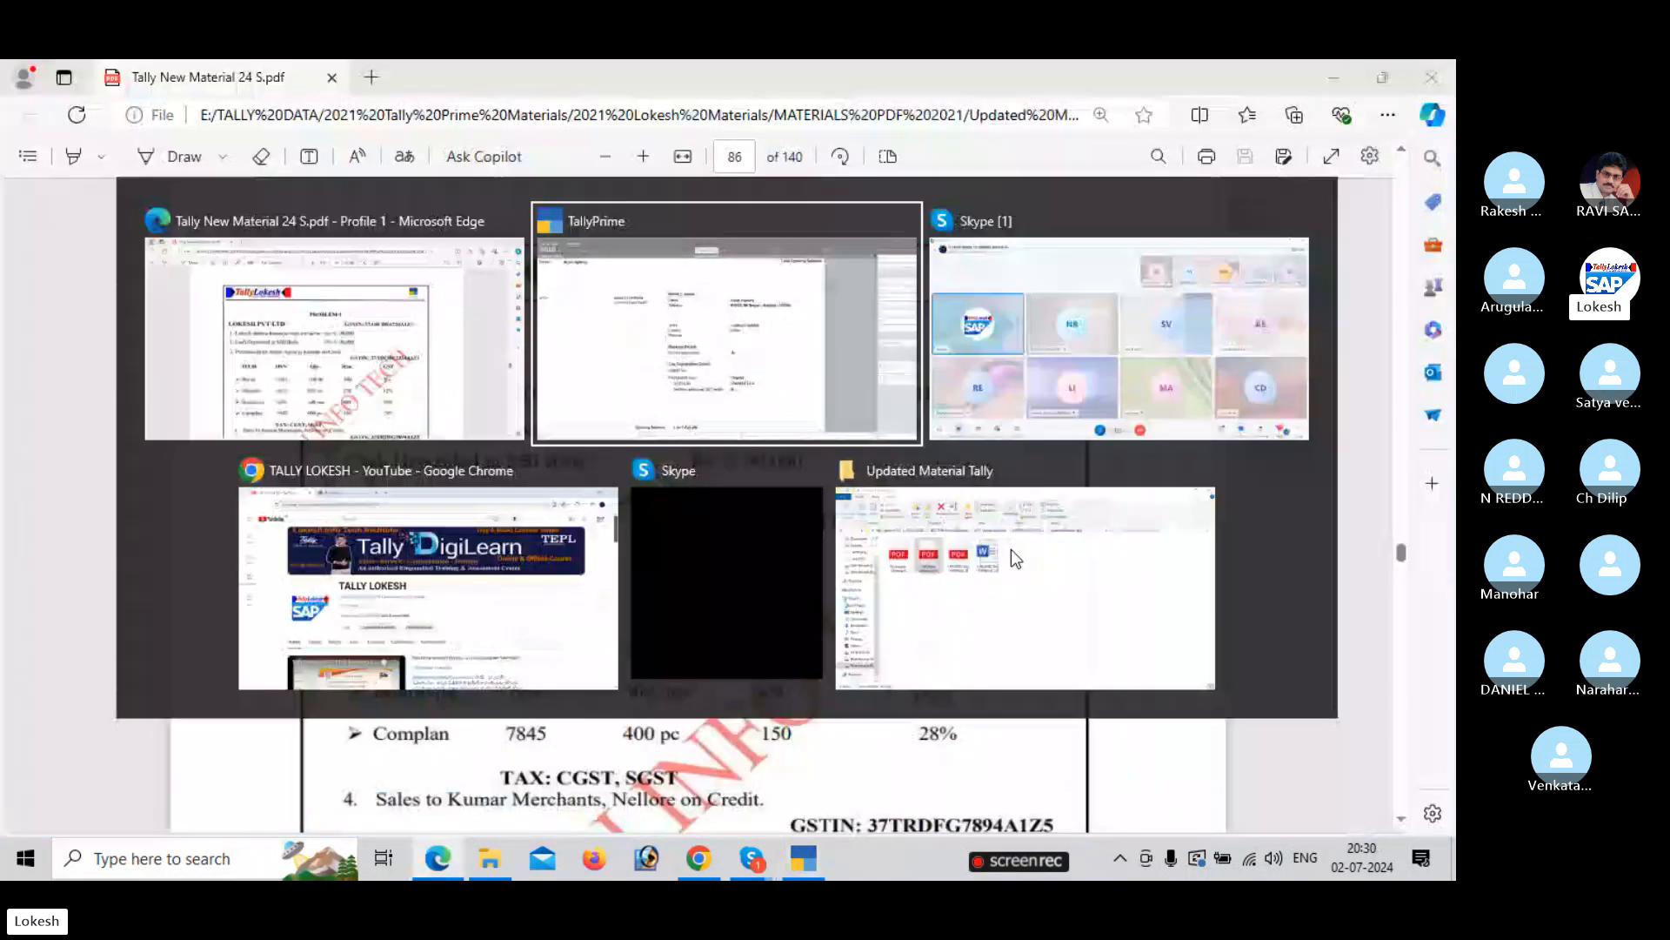
pyautogui.write('A1Z')
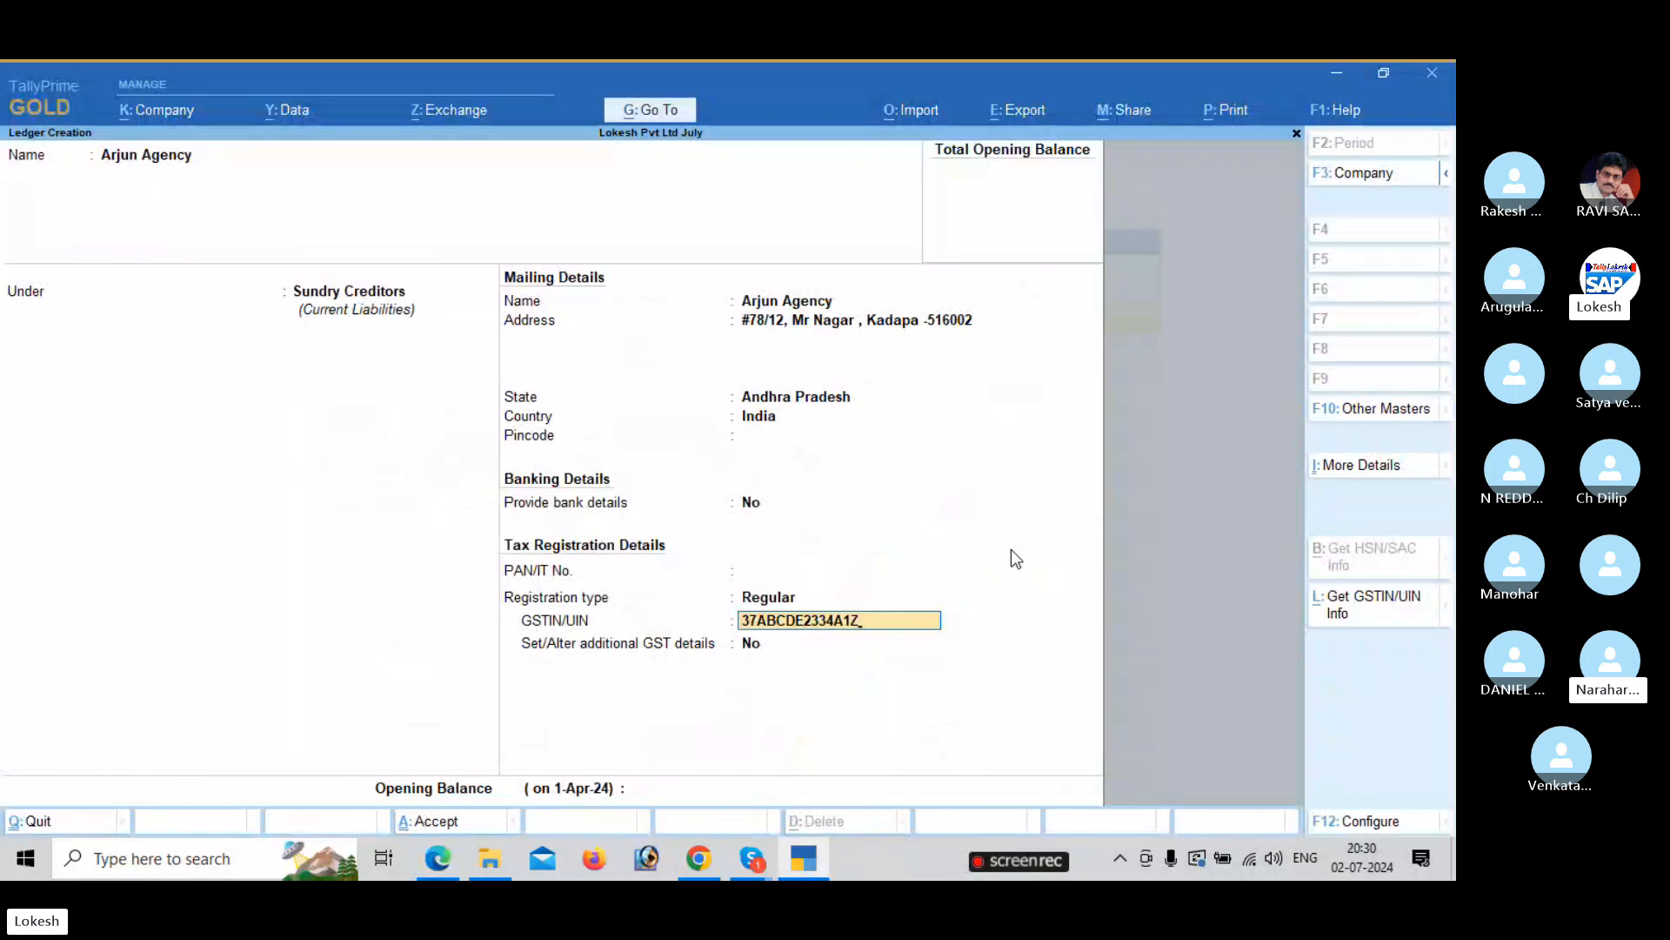
pyautogui.hotkey('alt', 'Tab')
pyautogui.hotkey('alt', 'Tab')
pyautogui.write('1')
pyautogui.press('Return')
pyautogui.press('Return')
pyautogui.press('Return')
pyautogui.press('Return')
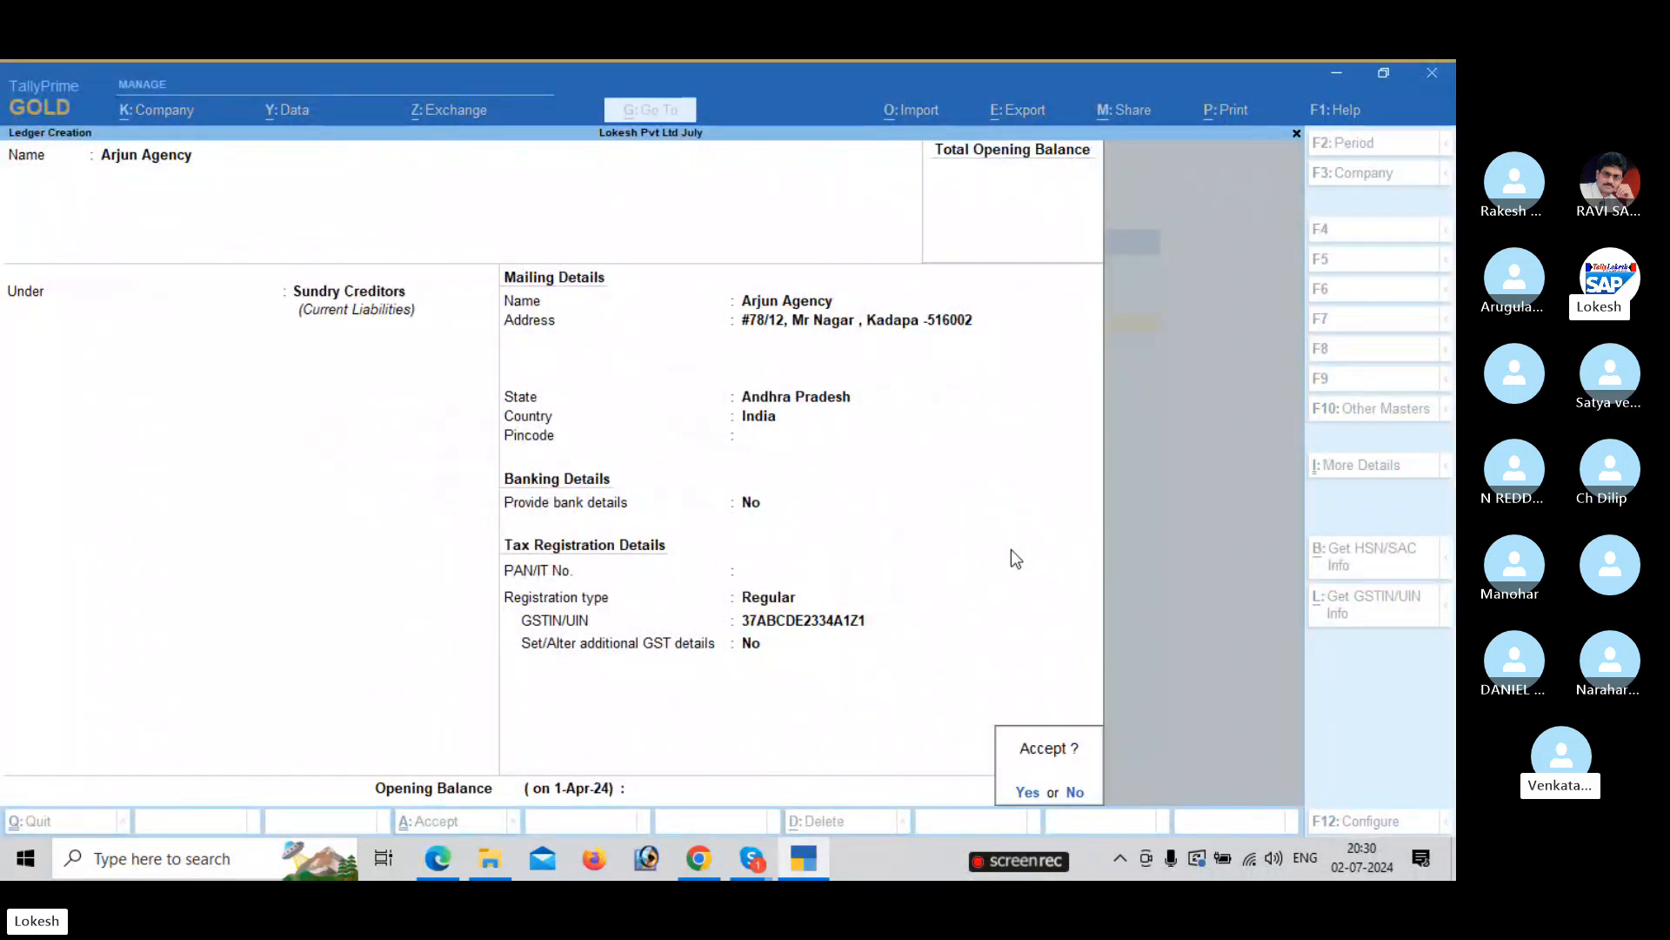
pyautogui.press('Return')
pyautogui.hotkey('alt', 'Tab')
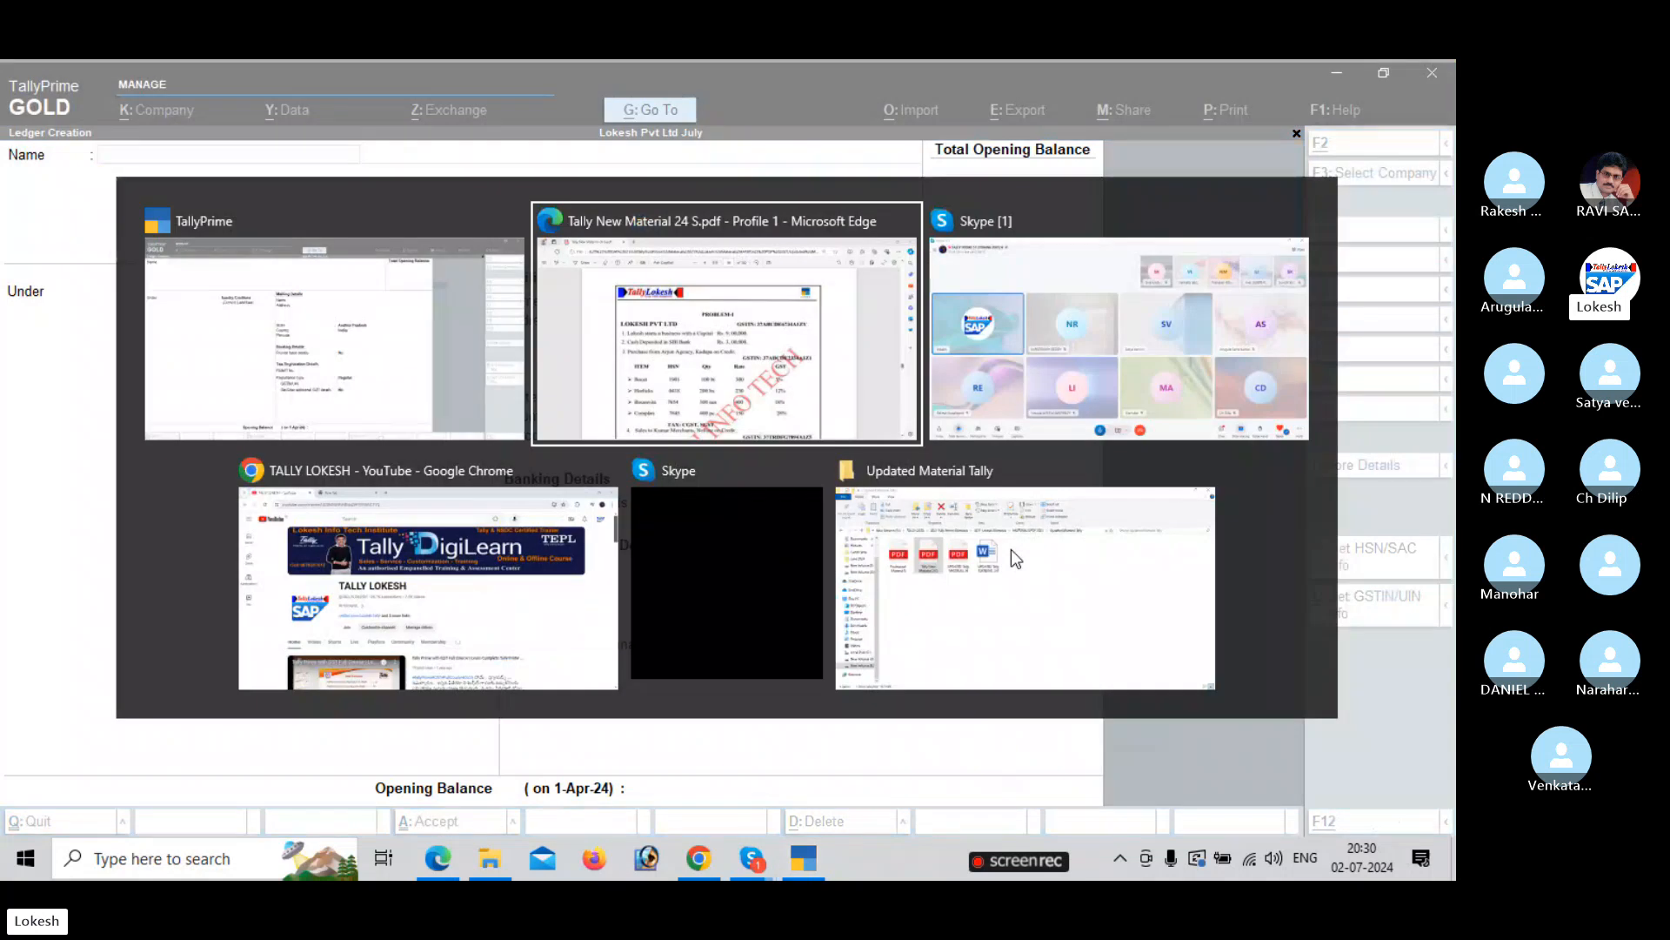
# Name a ledger Sales, place it under Sales Accounts, and set supply type to Goods.
pyautogui.scroll(-5, 969, 582)
pyautogui.scroll(-2, 975, 592)
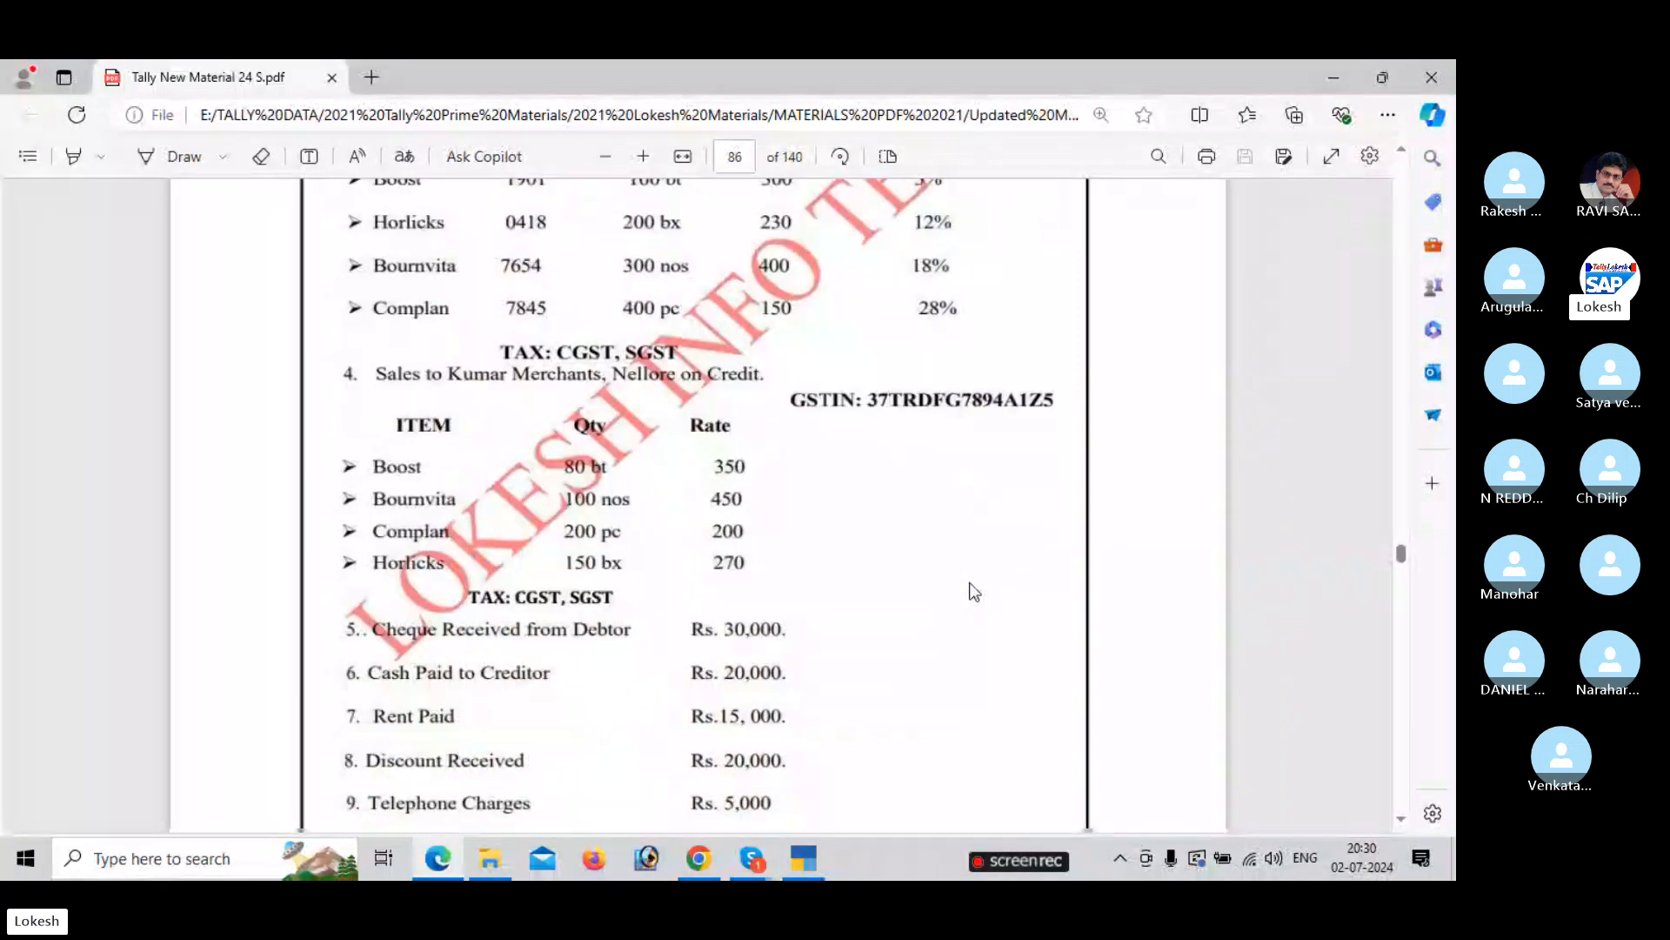
pyautogui.hotkey('alt', 'Tab')
pyautogui.write('S')
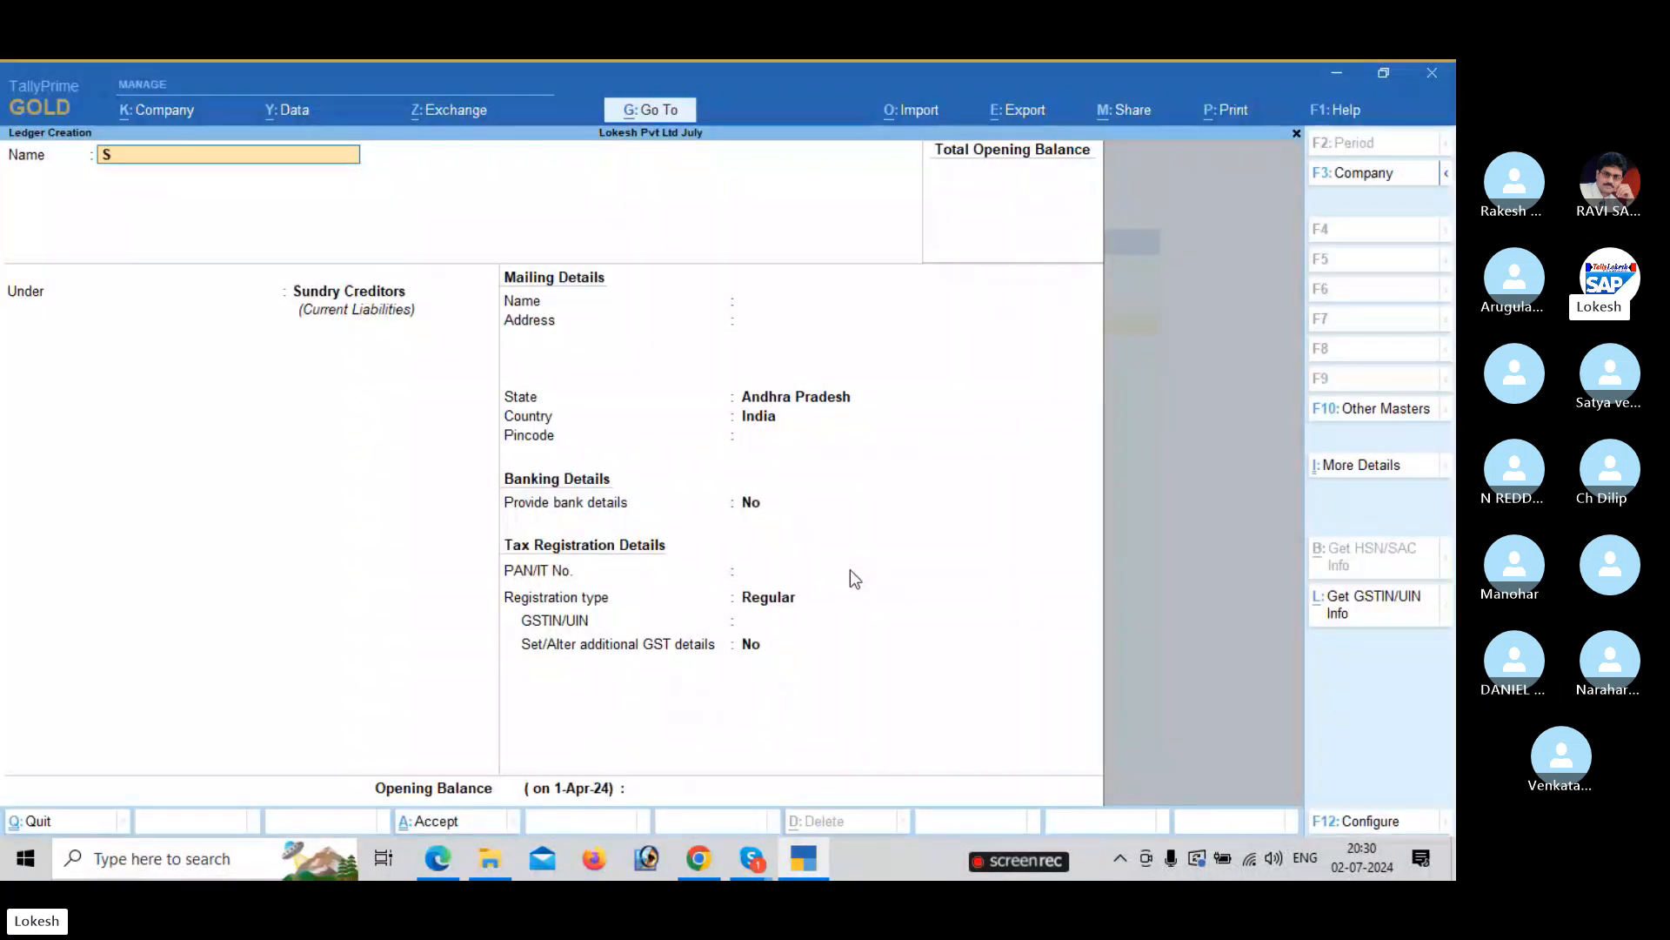
pyautogui.write('ales')
pyautogui.press('Return')
pyautogui.write('Sa')
pyautogui.press('Return')
pyautogui.press('Return')
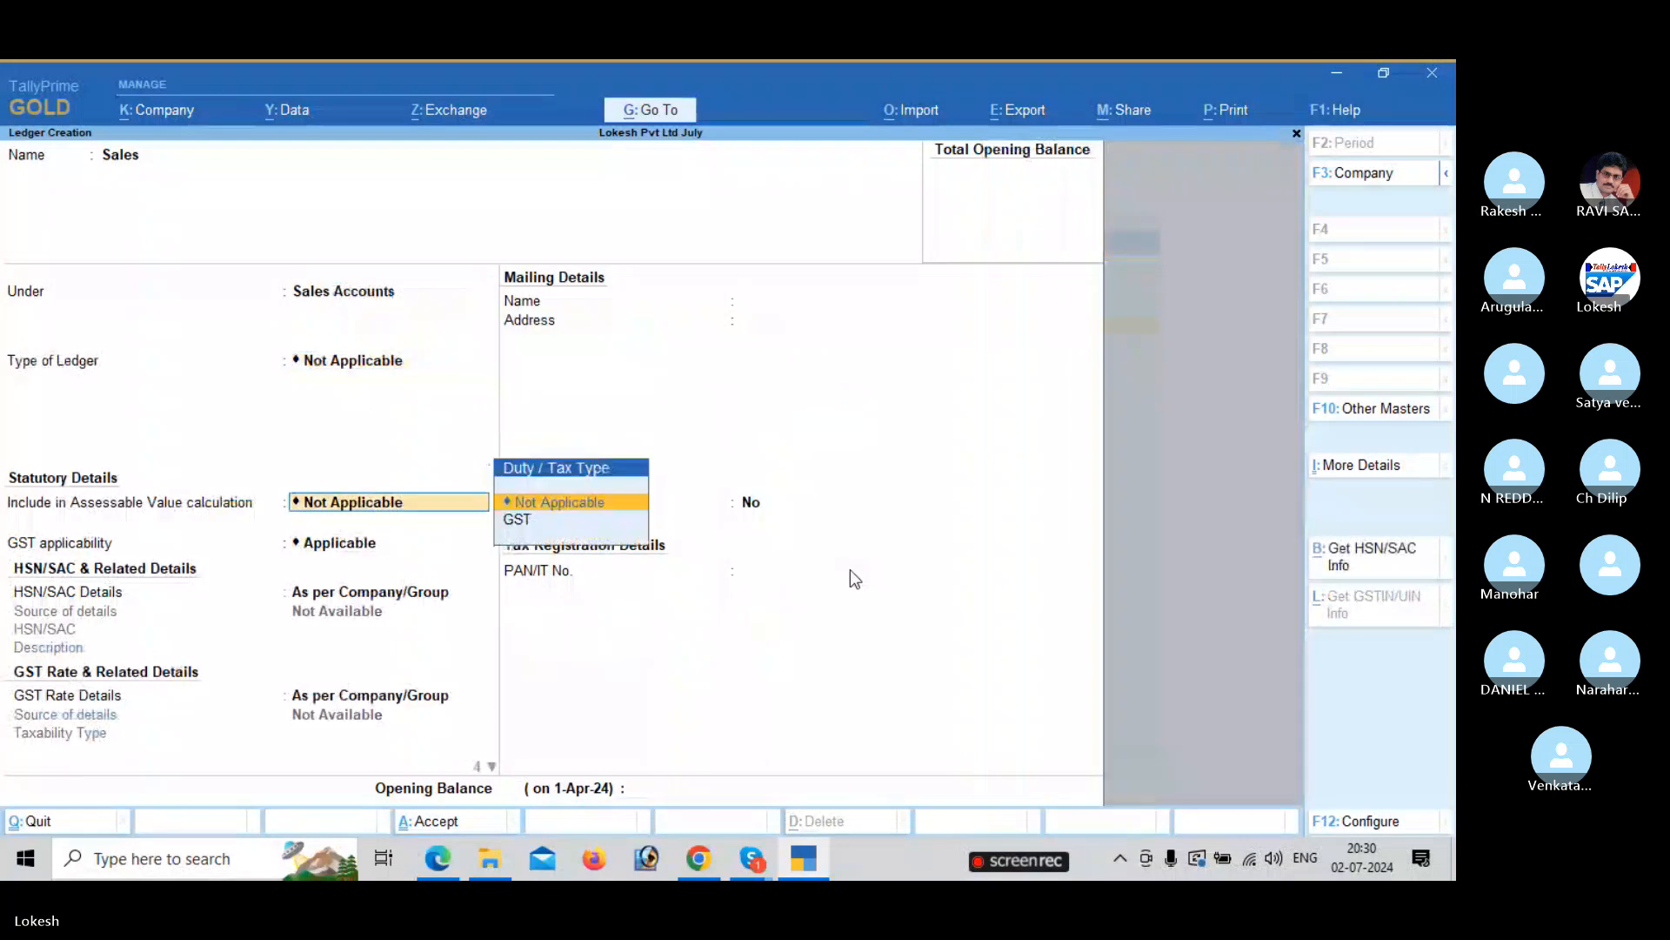
pyautogui.press('Return')
pyautogui.press('Return')
pyautogui.press('Return')
pyautogui.press('Return')
pyautogui.press('Up')
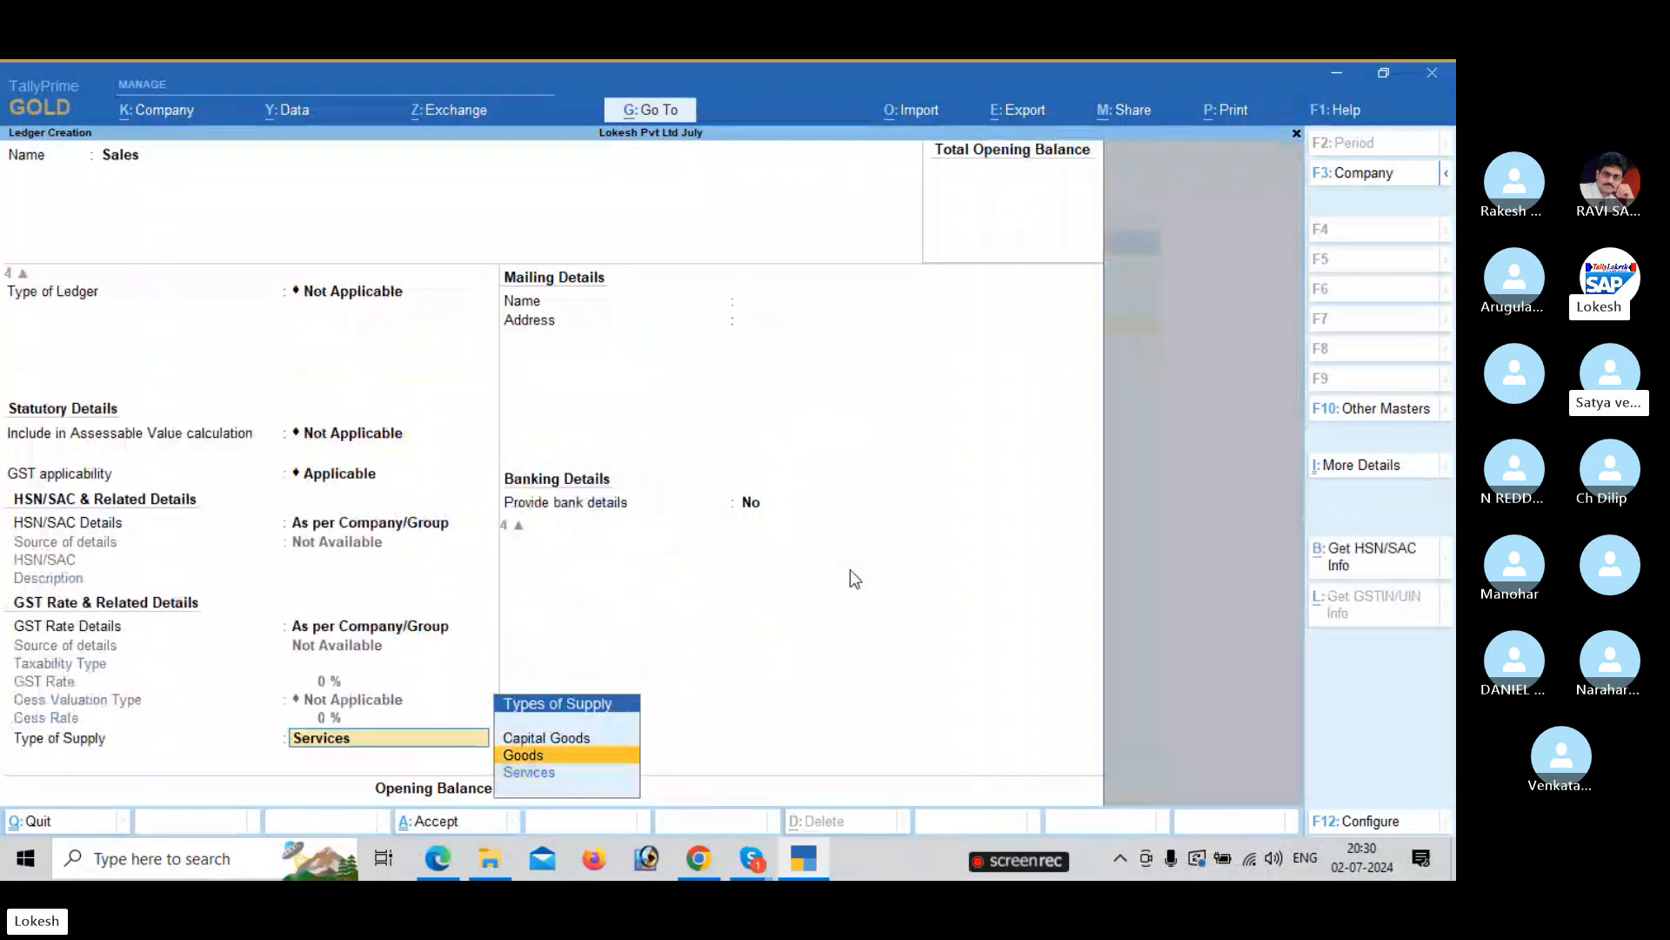
pyautogui.press('Return')
# Save the Sales ledger and start a new ledger named Kumar Merchants.
pyautogui.press('Return')
pyautogui.press('Return')
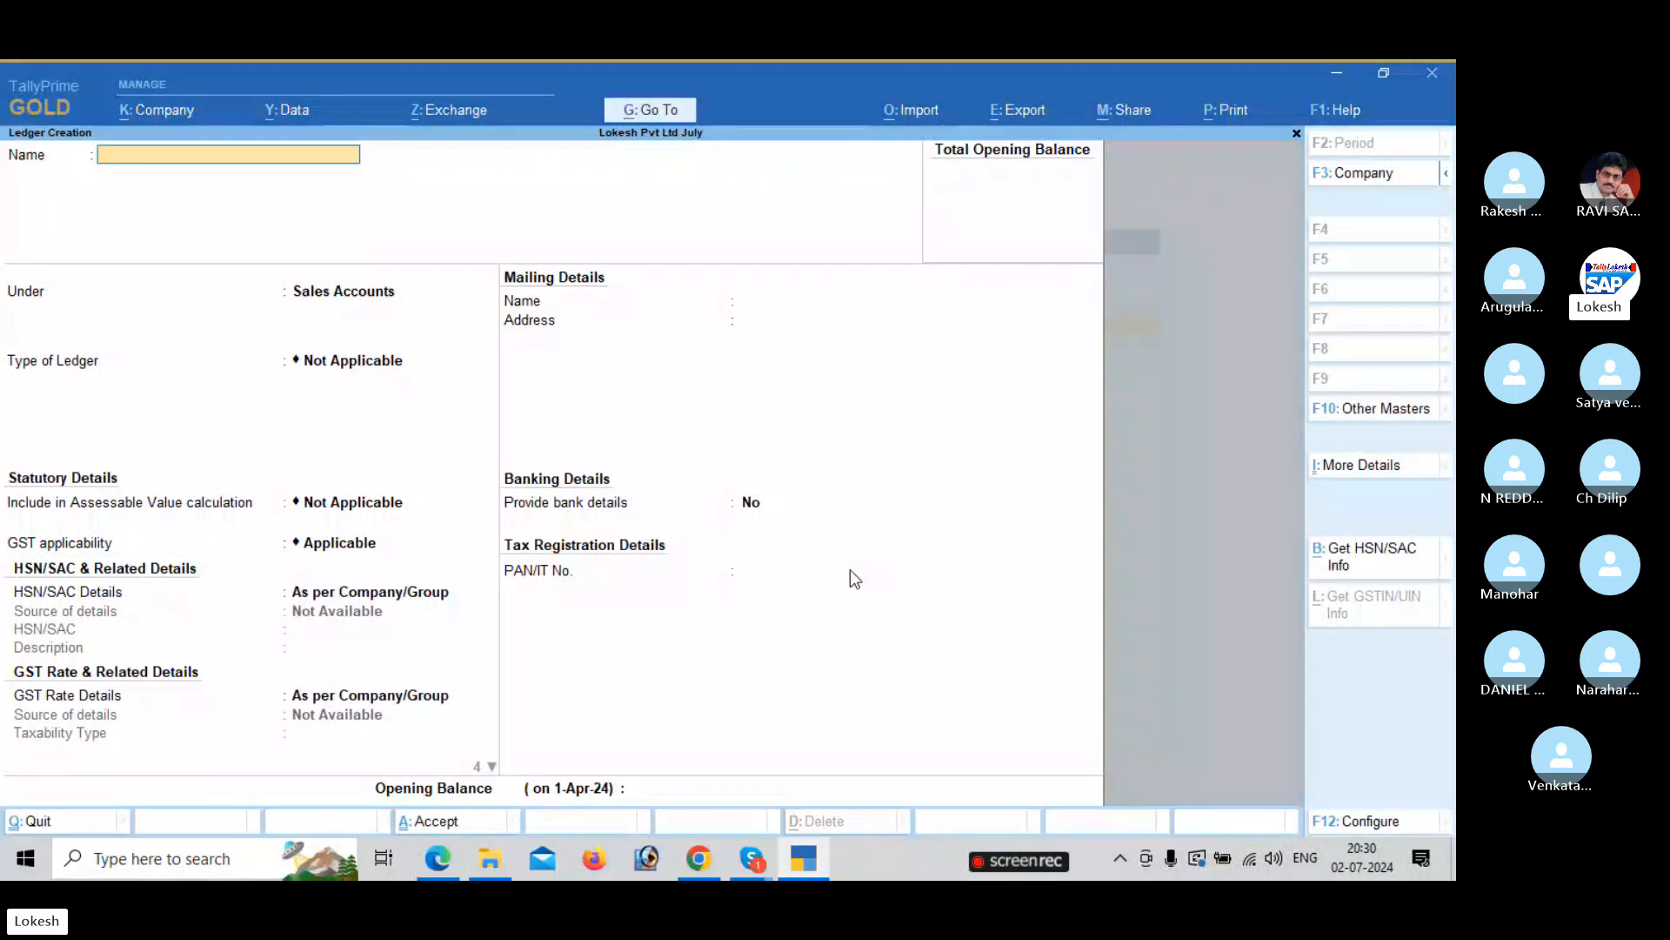
pyautogui.hotkey('alt', 'Tab')
pyautogui.hotkey('alt', 'Tab')
pyautogui.write('Kumar Merchants')
pyautogui.press('Return')
# Put Kumar Merchants under Sundry Debtors and enter its Nellore mailing address.
pyautogui.write('Sun')
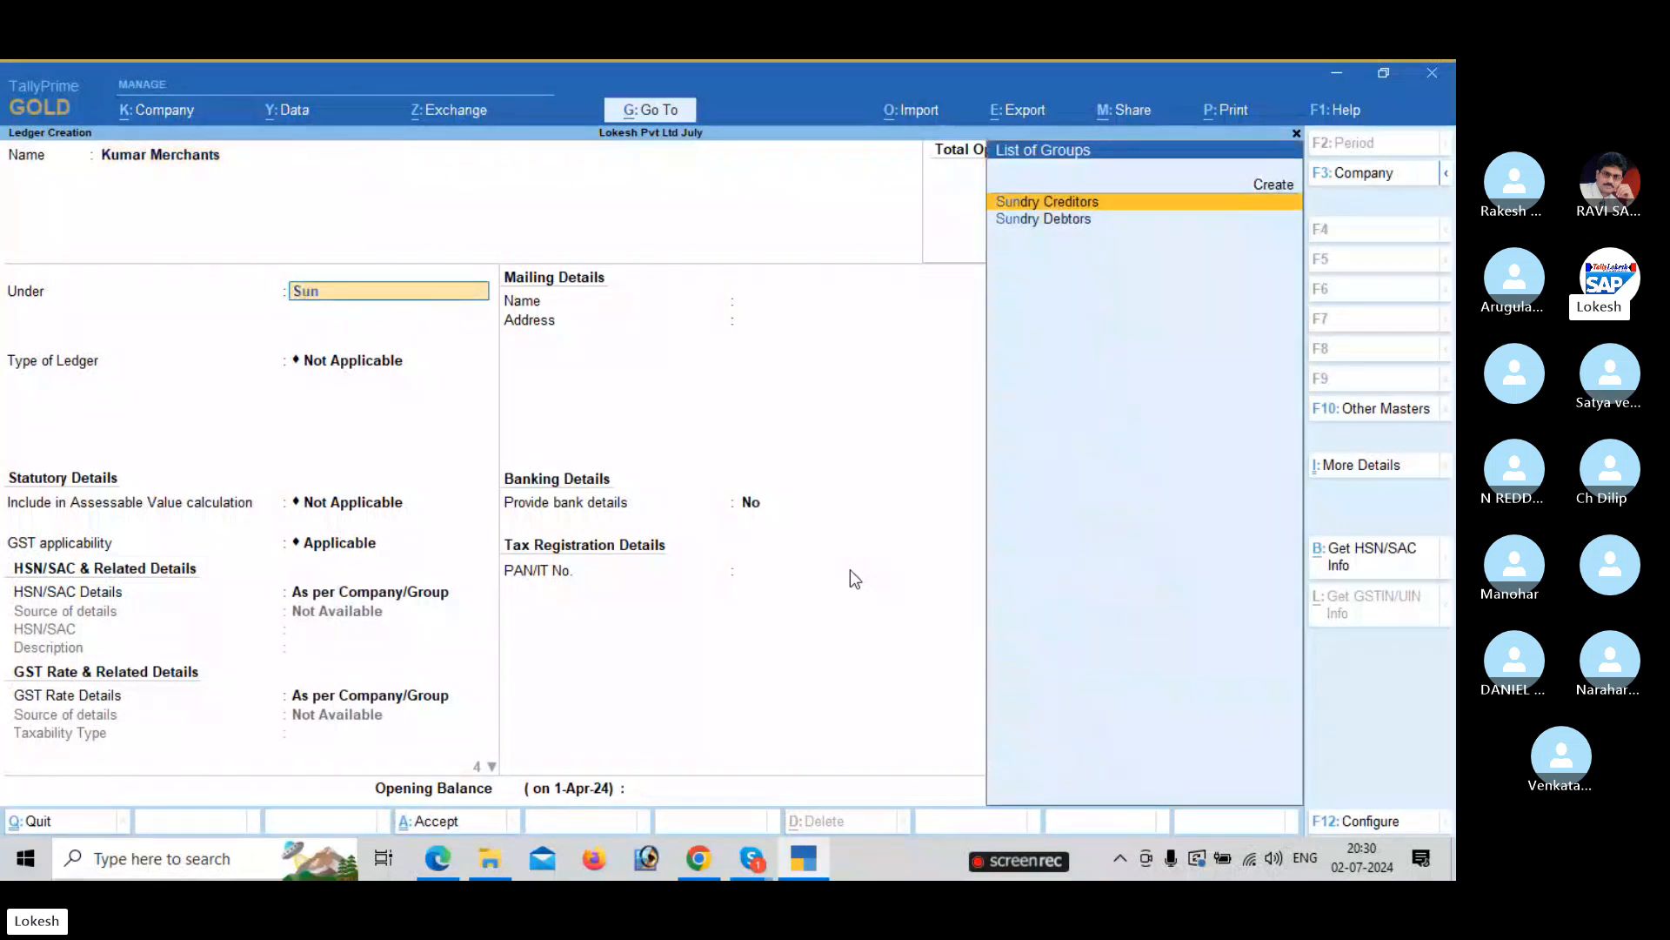
pyautogui.press('Down')
pyautogui.press('Return')
pyautogui.press('Return')
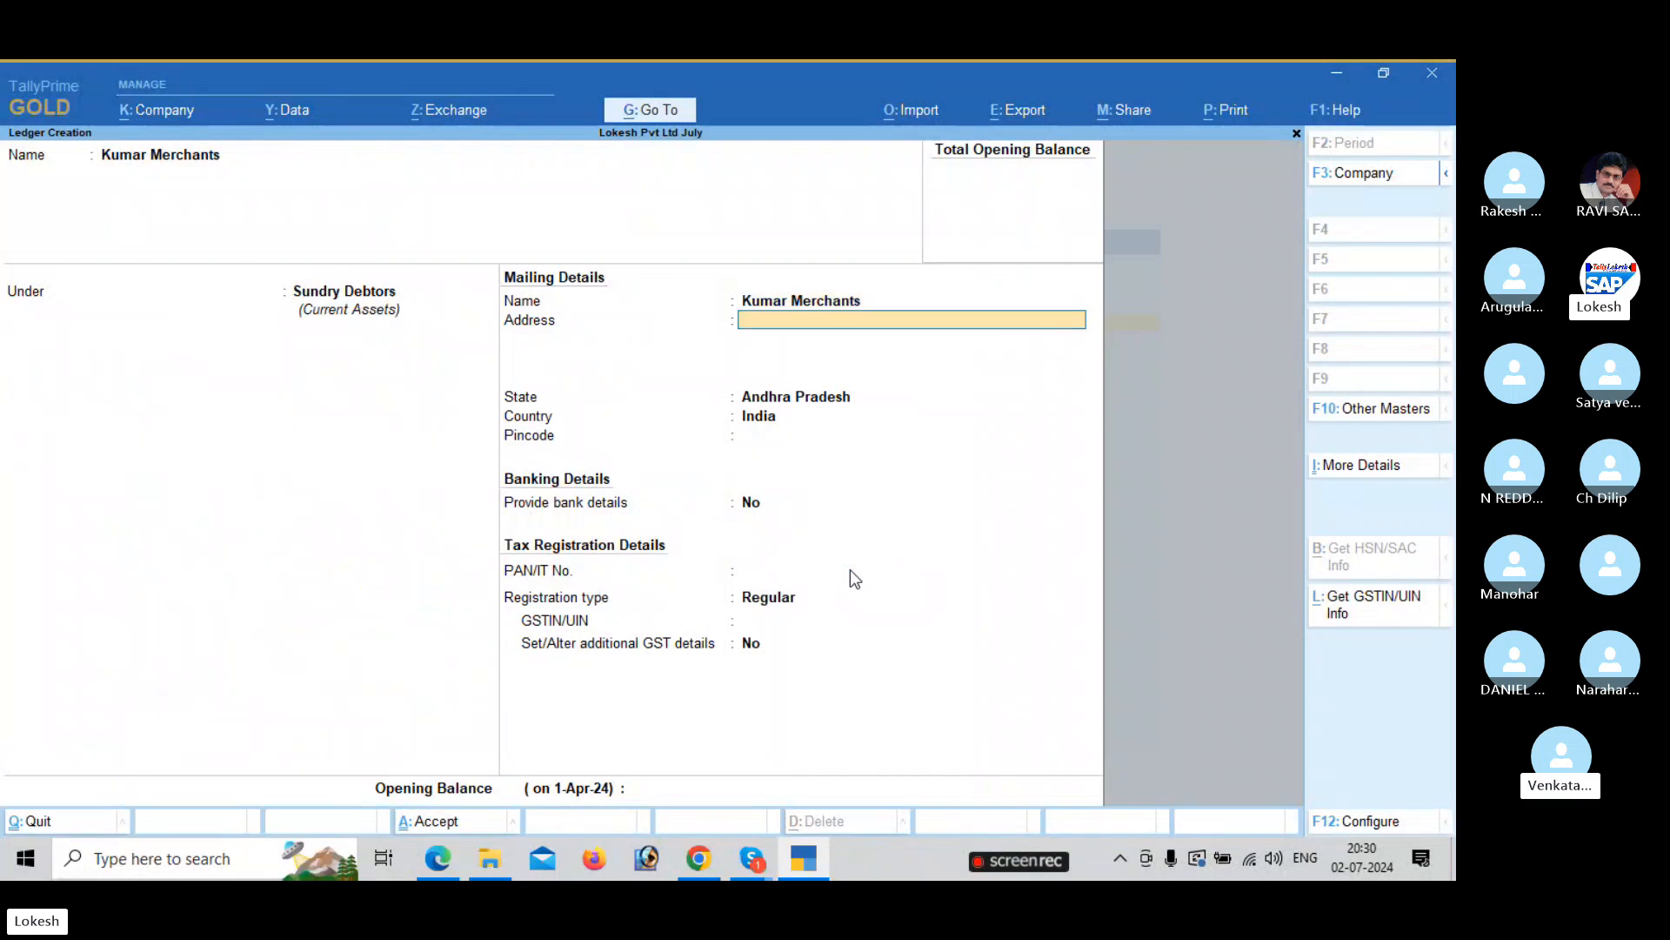
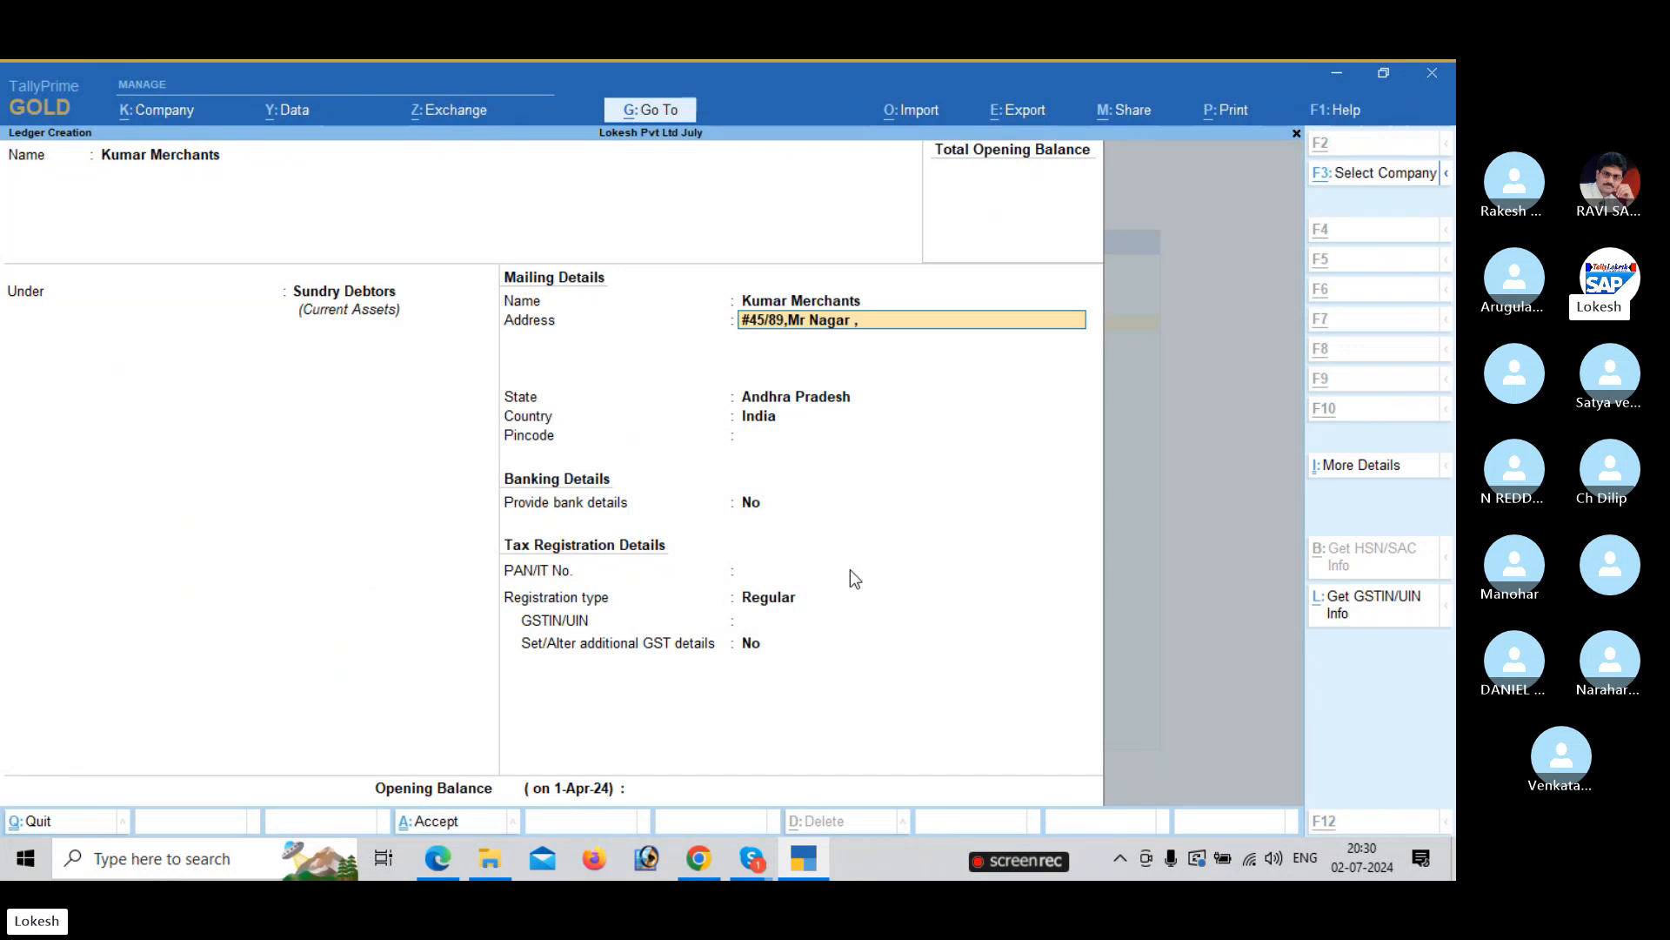
pyautogui.hotkey('alt', 'Tab')
pyautogui.hotkey('alt', 'Tab')
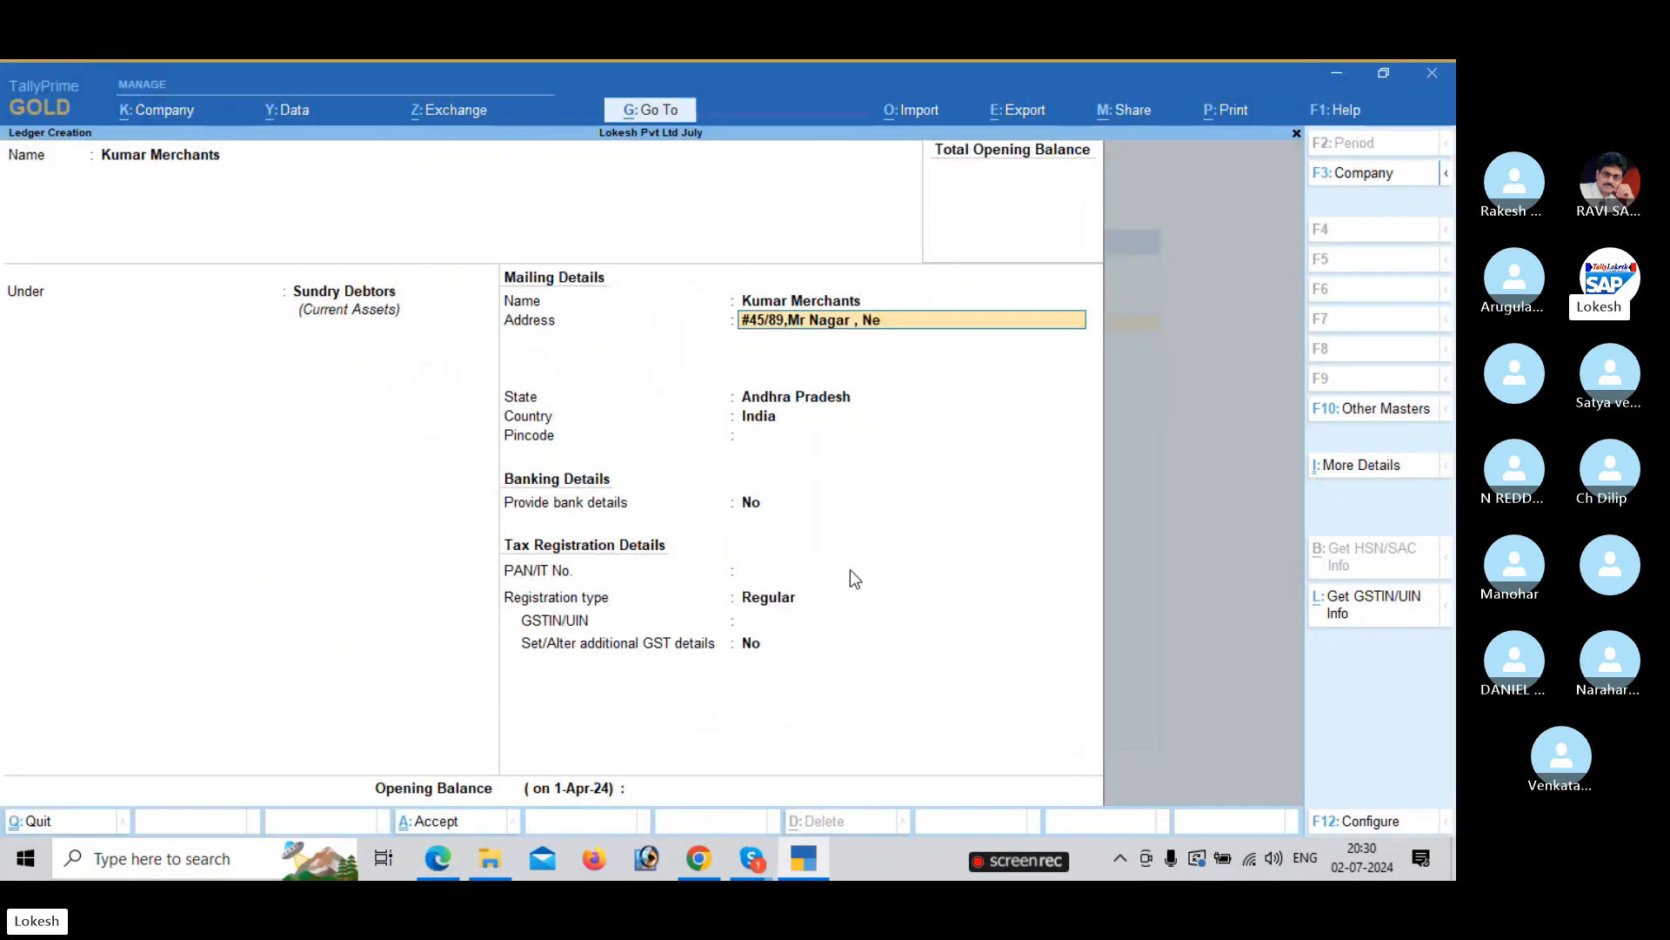
pyautogui.press('Return')
pyautogui.press('Return')
pyautogui.press('Return')
pyautogui.press('Return')
pyautogui.press('Return')
pyautogui.press('Return')
pyautogui.press('Return')
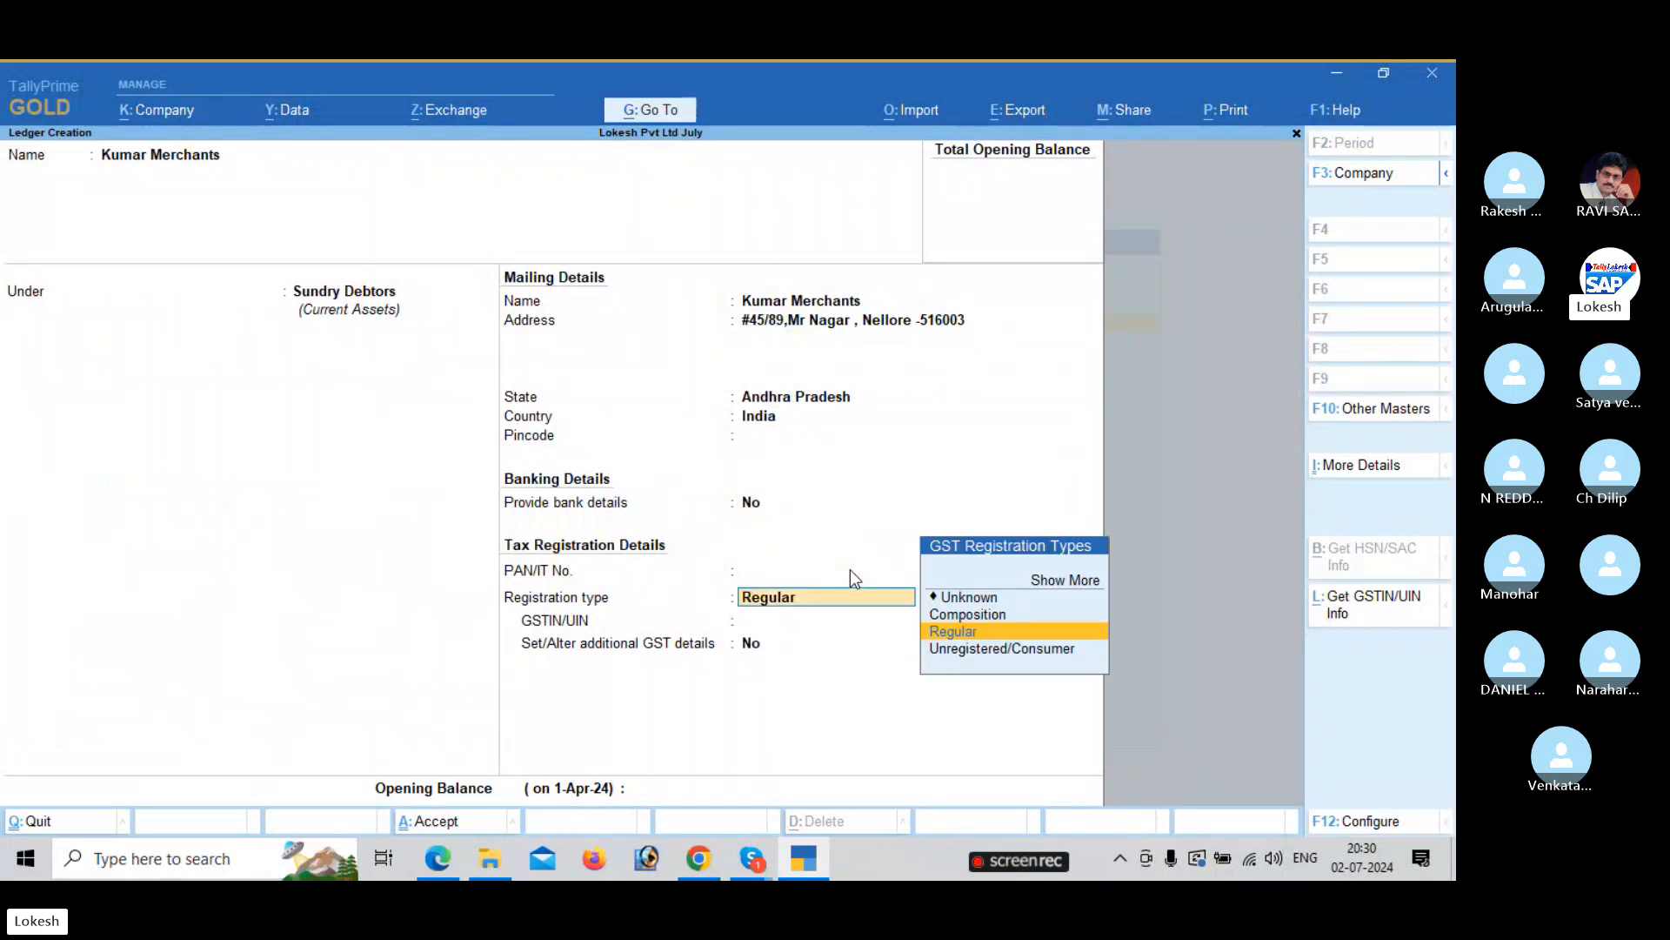
# Keep Regular GST registration, enter the buyer's GSTIN from the exercise, and accept the ledger.
pyautogui.press('Return')
pyautogui.hotkey('alt', 'Tab')
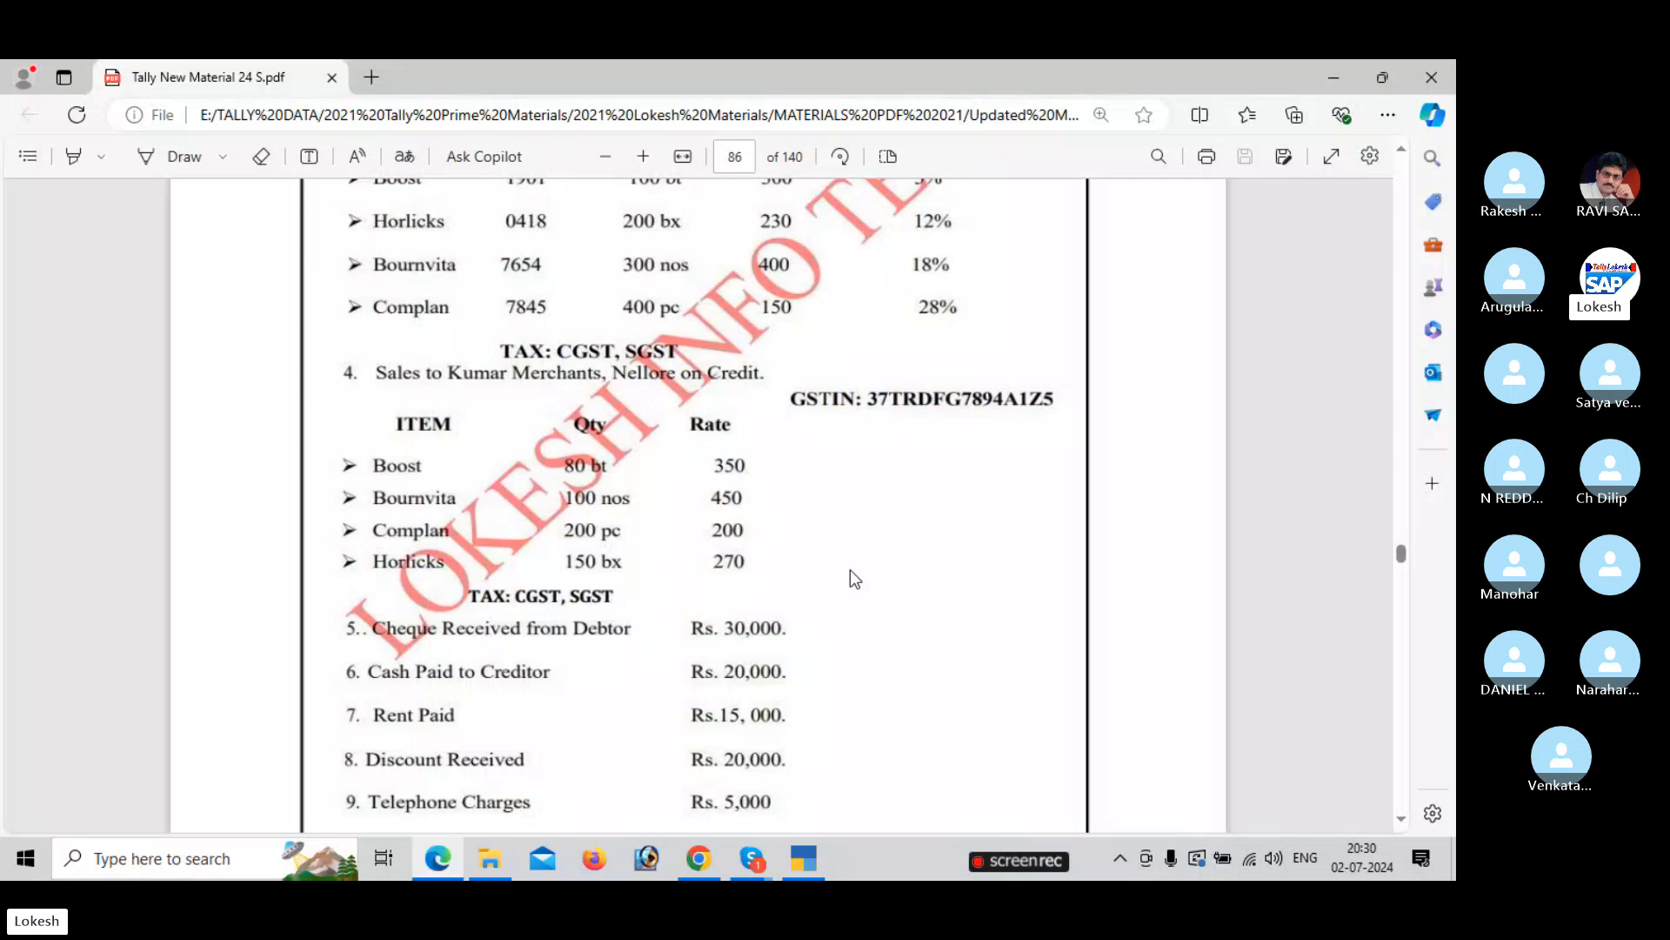
pyautogui.hotkey('alt', 'Tab')
pyautogui.write('37TRDFG')
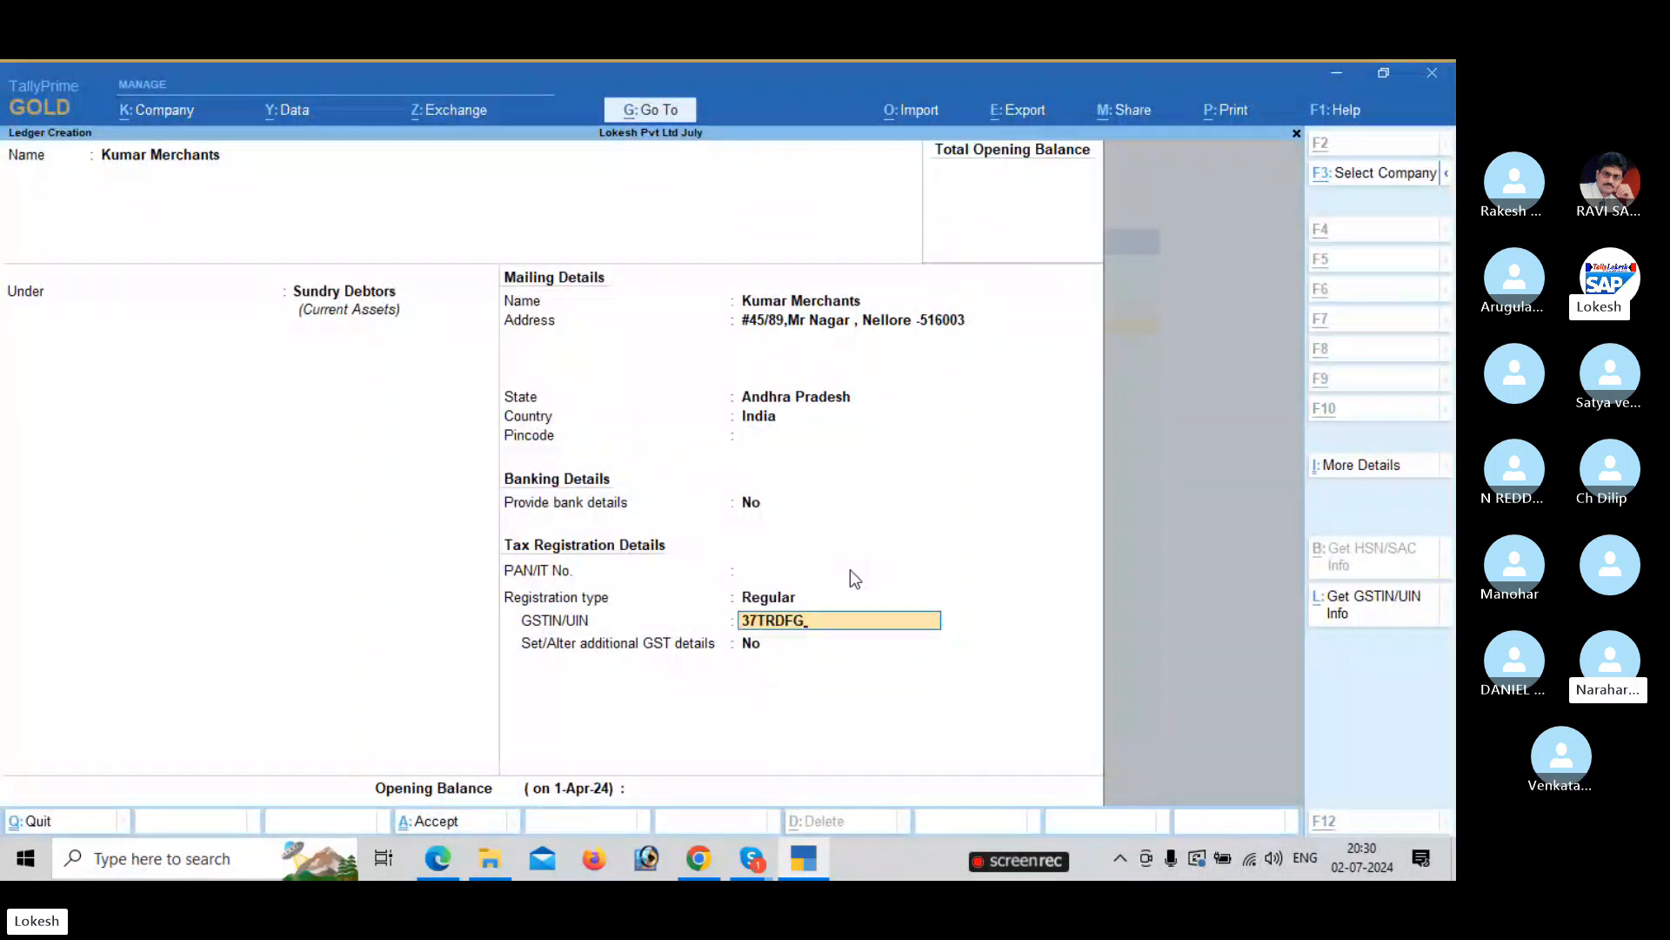
pyautogui.hotkey('alt', 'Tab')
pyautogui.hotkey('alt', 'Tab')
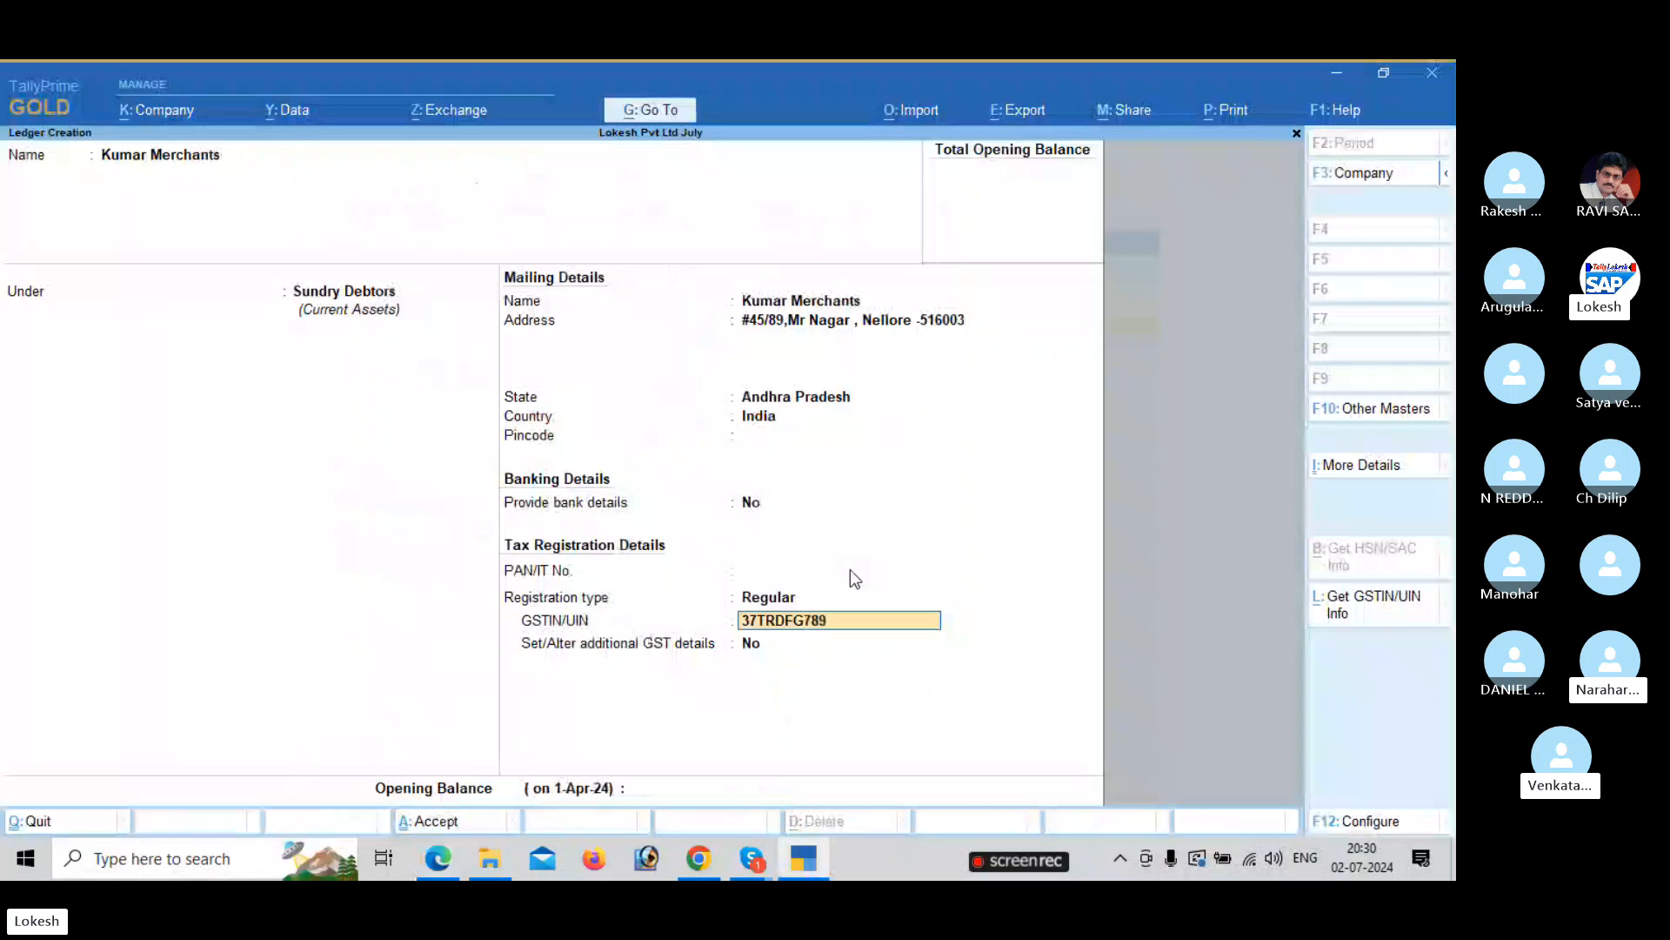
pyautogui.hotkey('alt', 'Tab')
pyautogui.hotkey('alt', 'Tab')
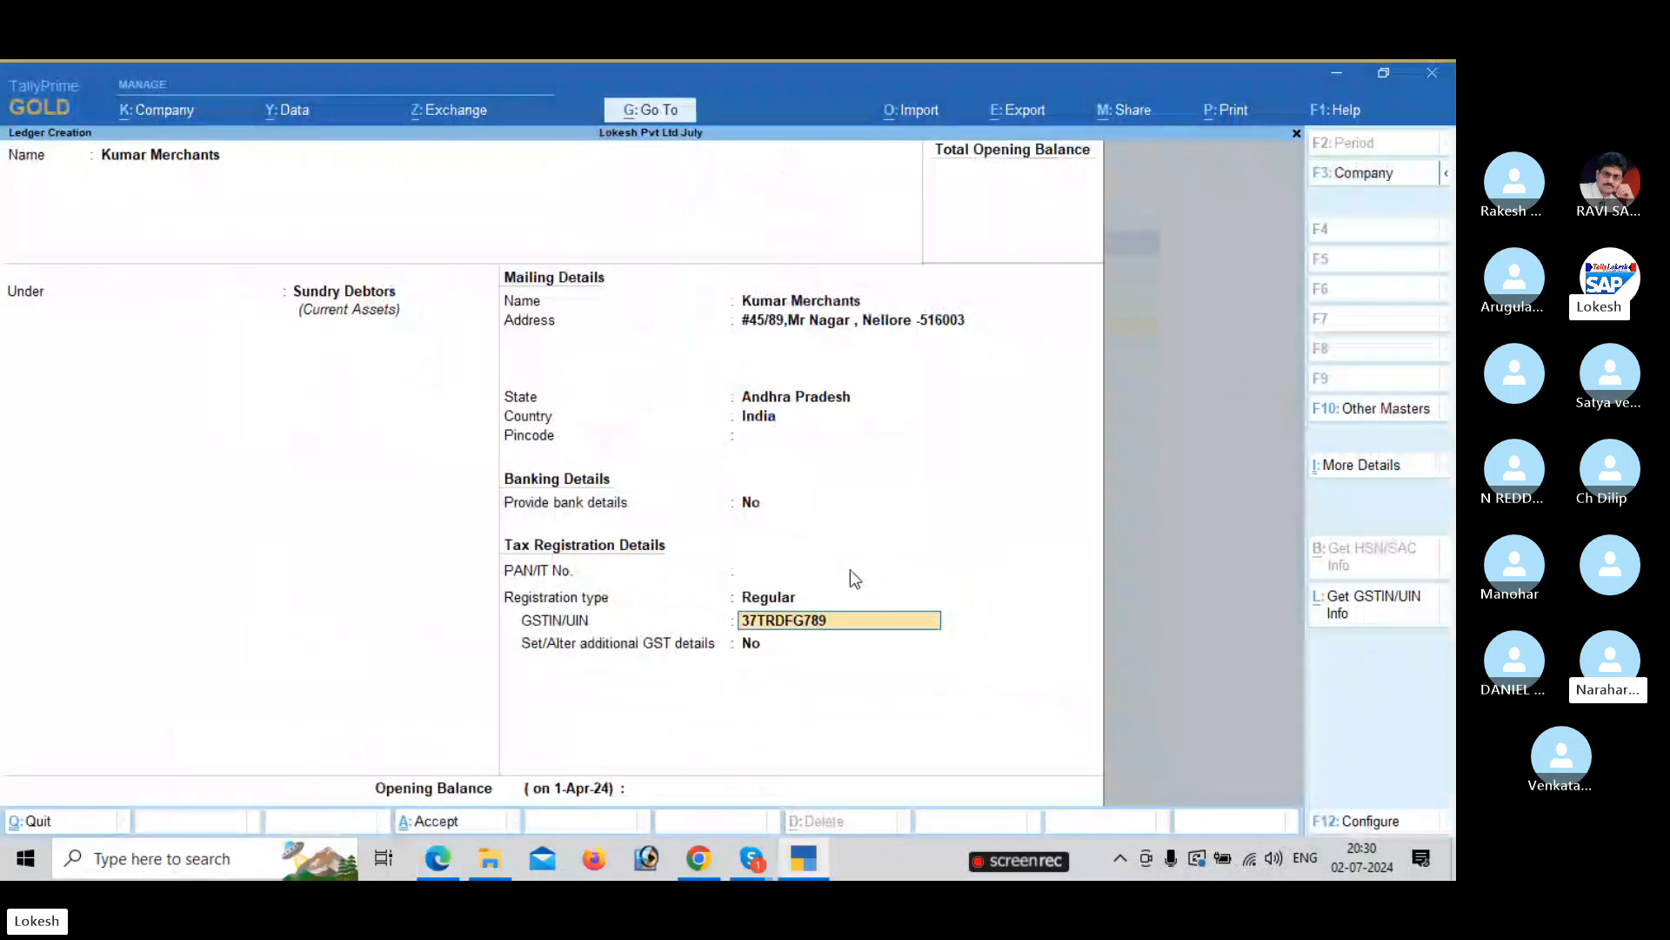
pyautogui.hotkey('alt', 'Tab')
pyautogui.hotkey('alt', 'Tab')
pyautogui.write('A1Z')
pyautogui.hotkey('alt', 'Tab')
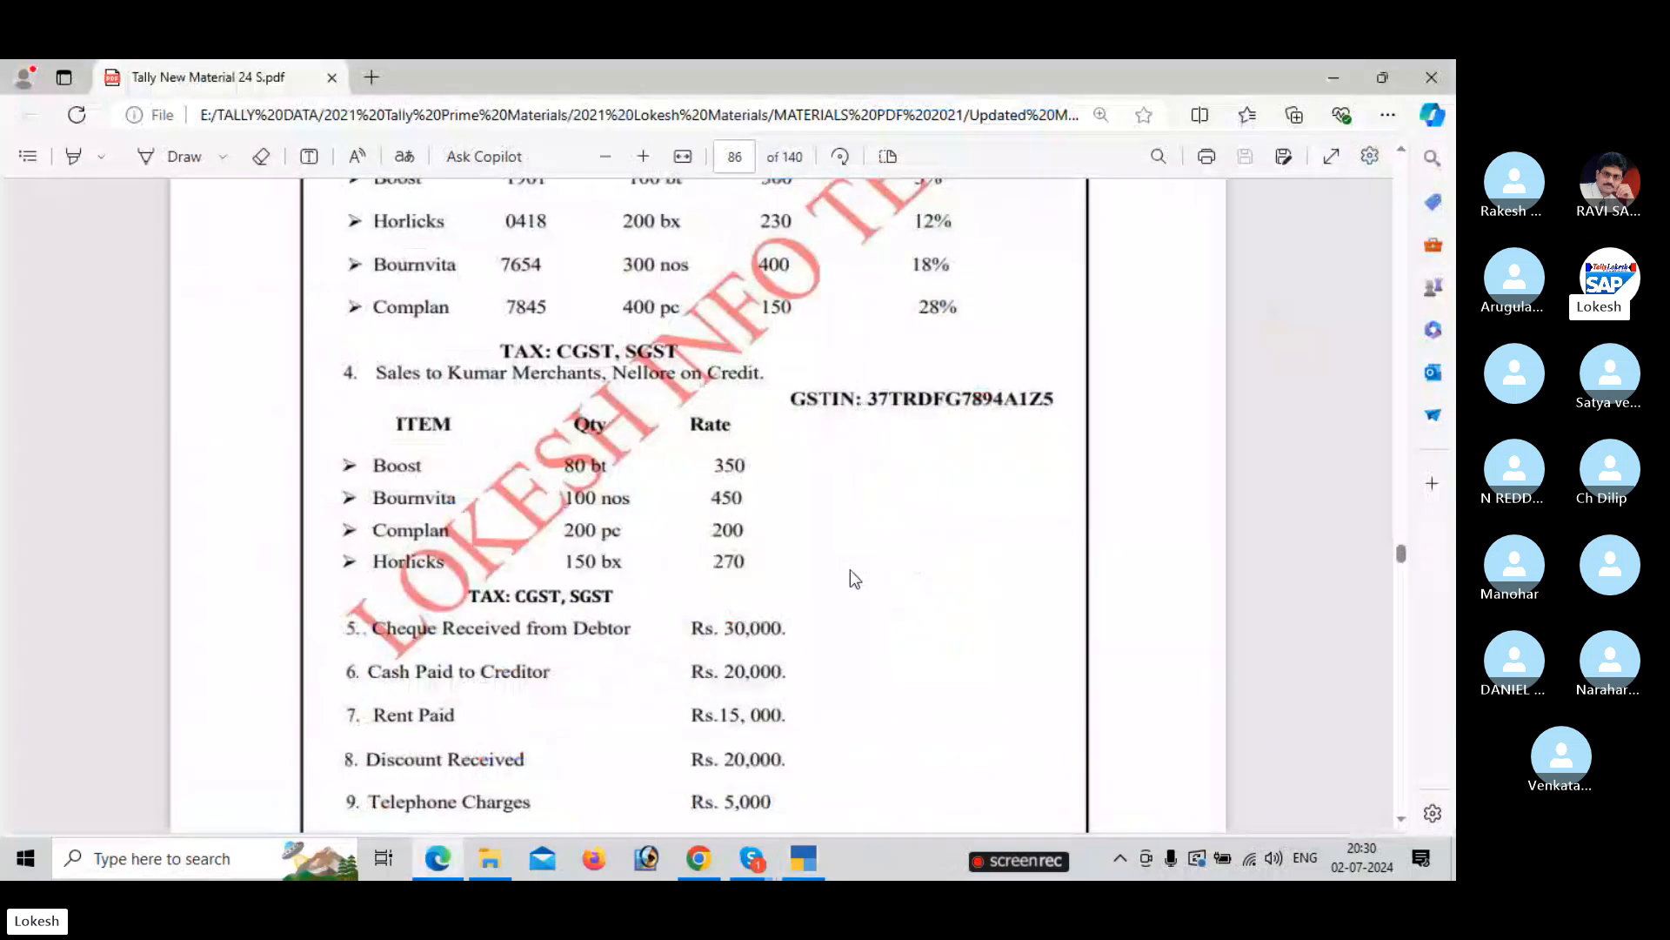
pyautogui.hotkey('alt', 'Tab')
pyautogui.write('5')
pyautogui.press('Return')
pyautogui.press('Return')
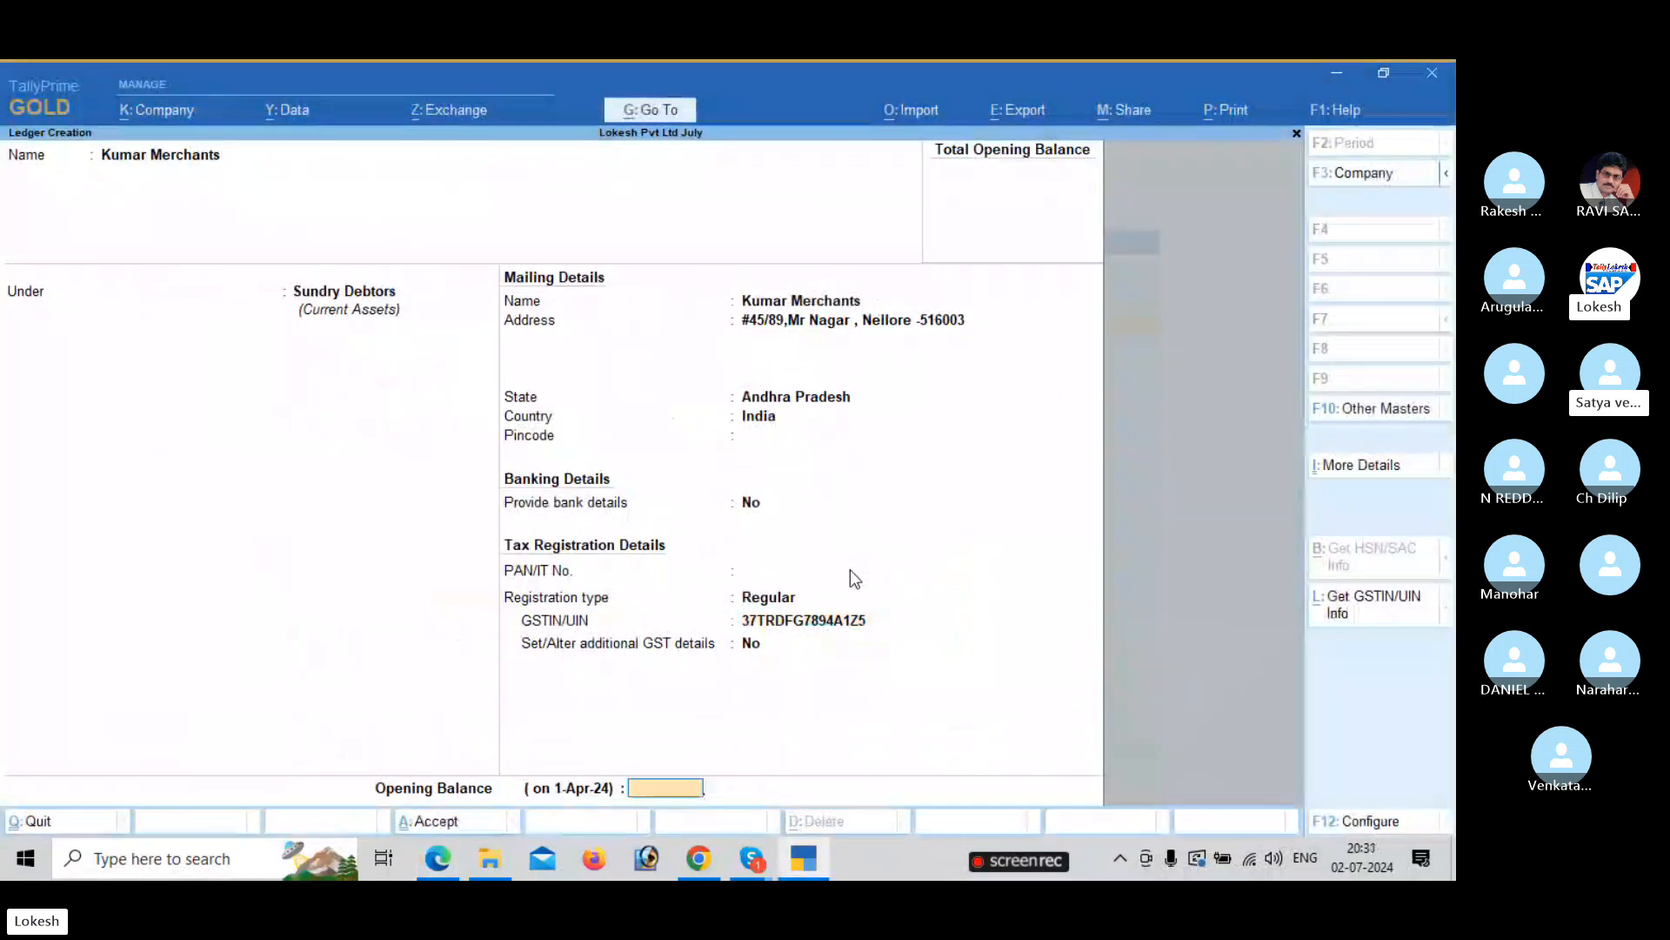
pyautogui.press('Return')
pyautogui.press('Return')
pyautogui.hotkey('alt', 'Tab')
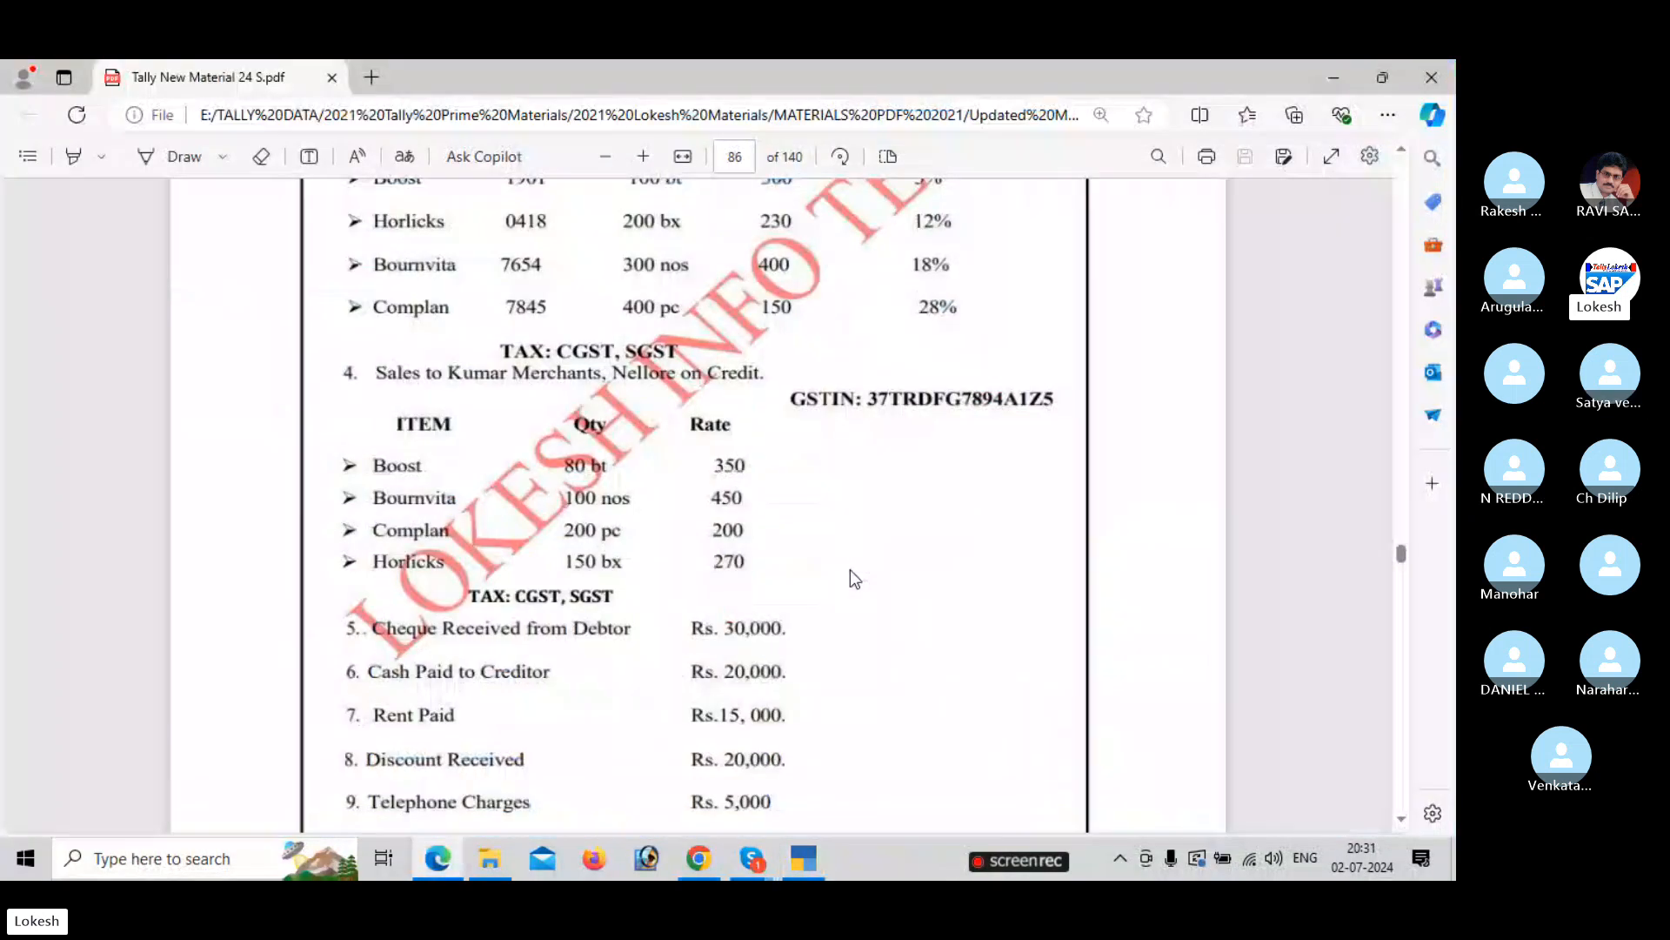
# Create a Rent ledger under Indirect Expenses.
pyautogui.scroll(-2, 851, 576)
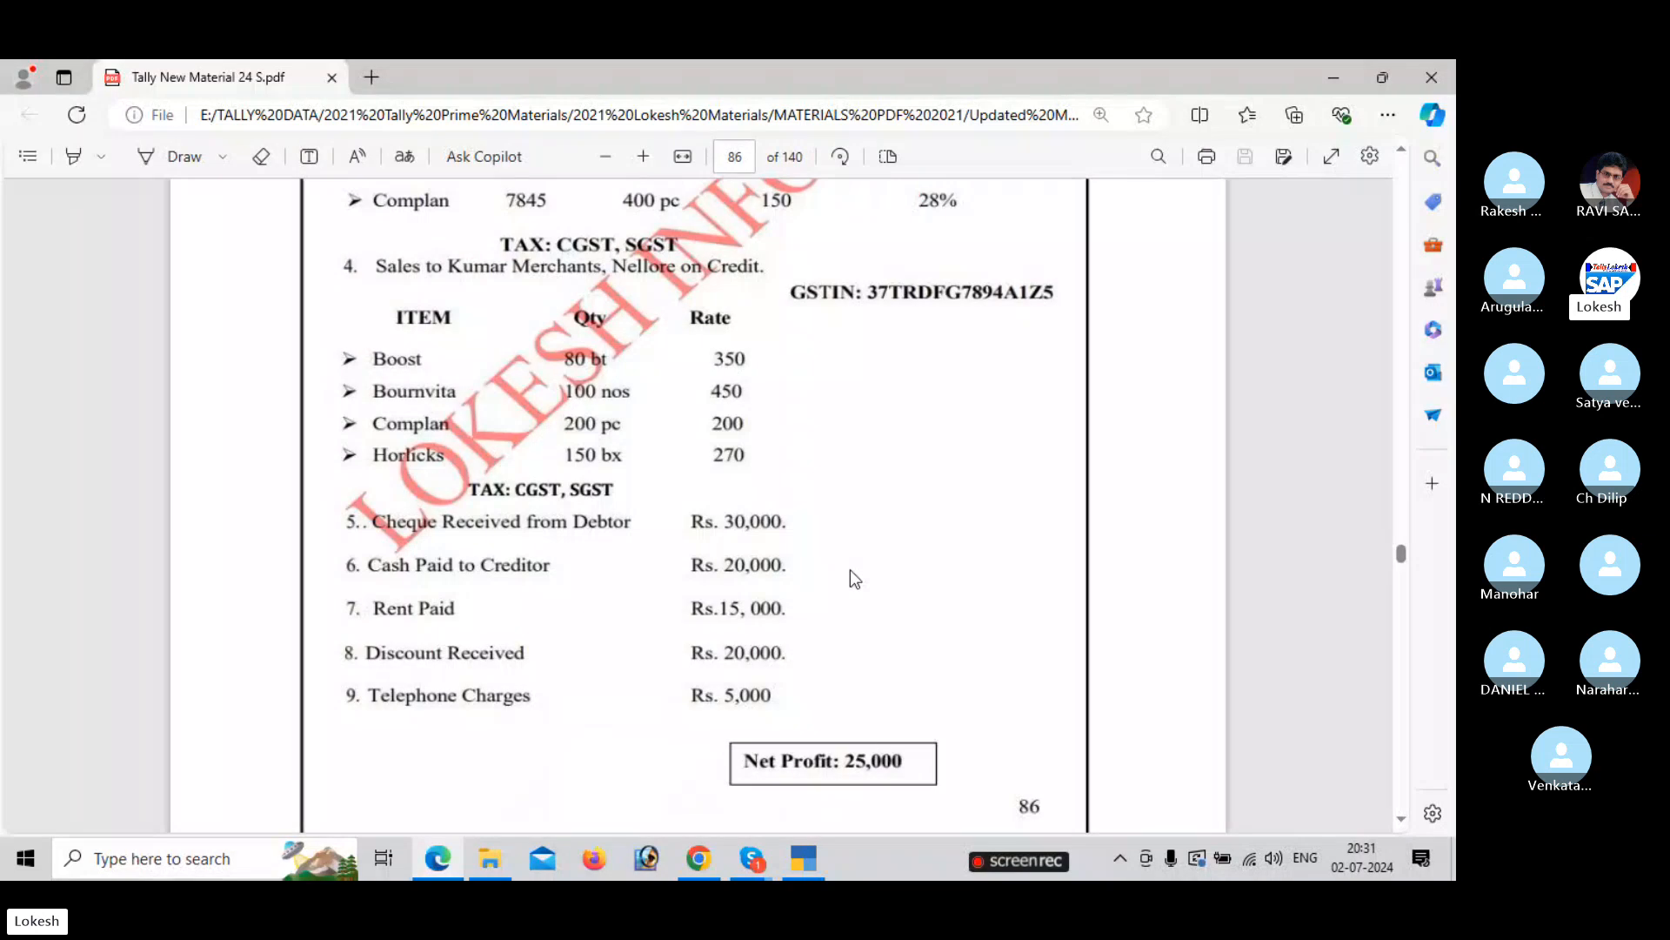
pyautogui.hotkey('alt', 'Tab')
pyautogui.write('Rent')
pyautogui.press('Return')
pyautogui.write('Ind')
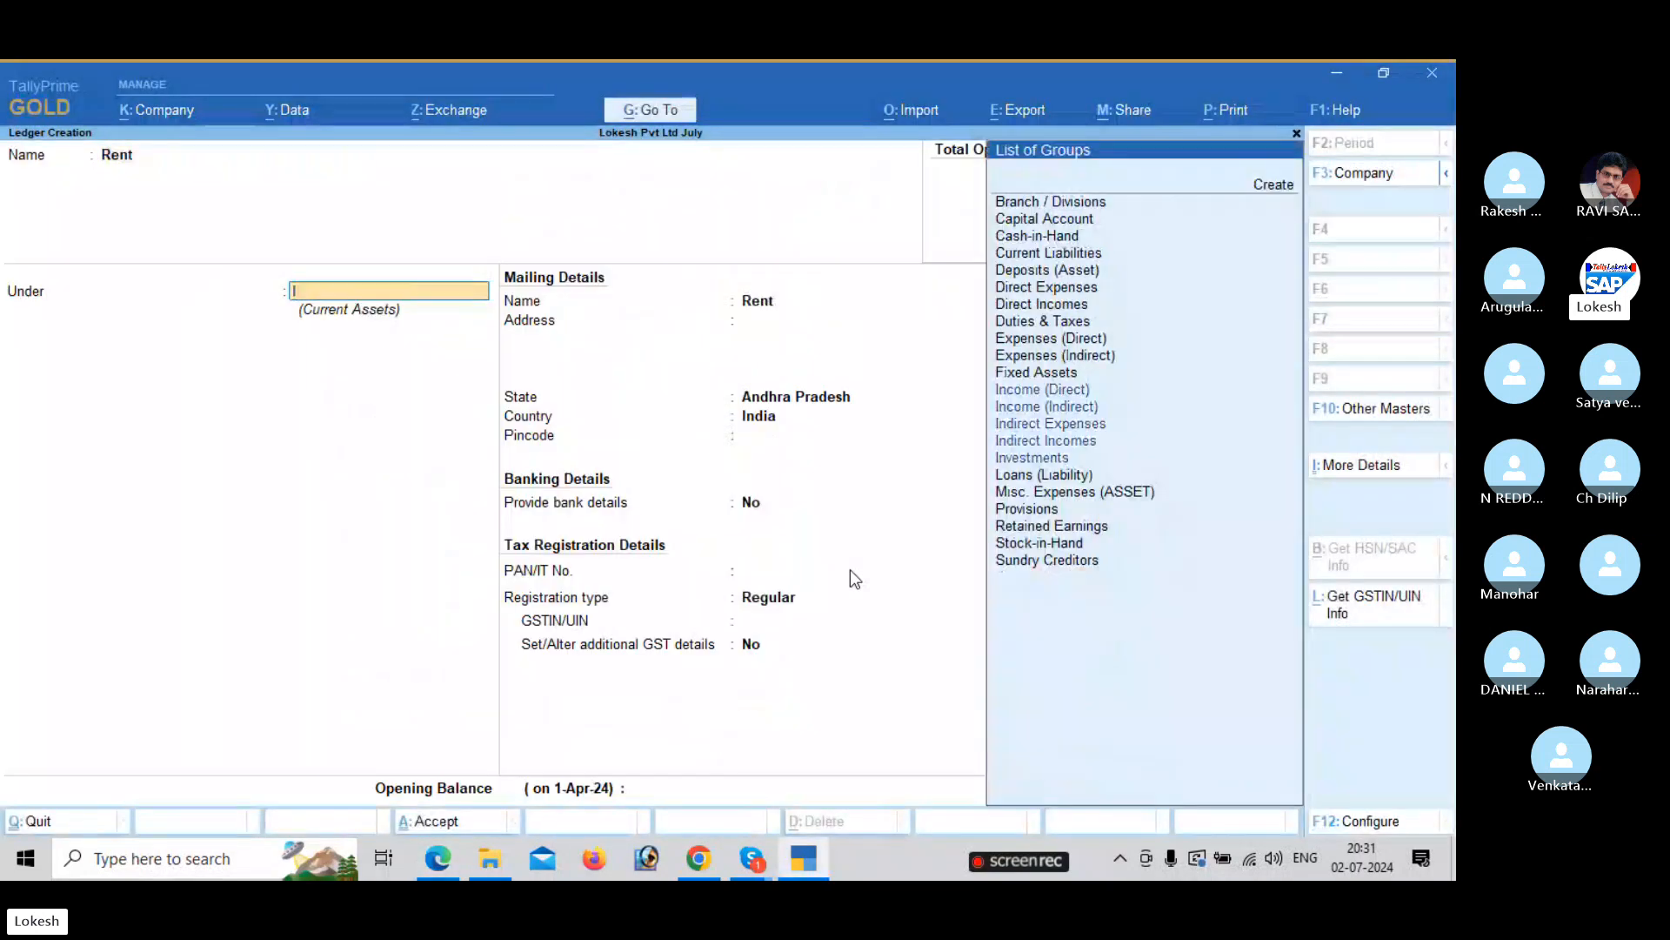
pyautogui.press('Down')
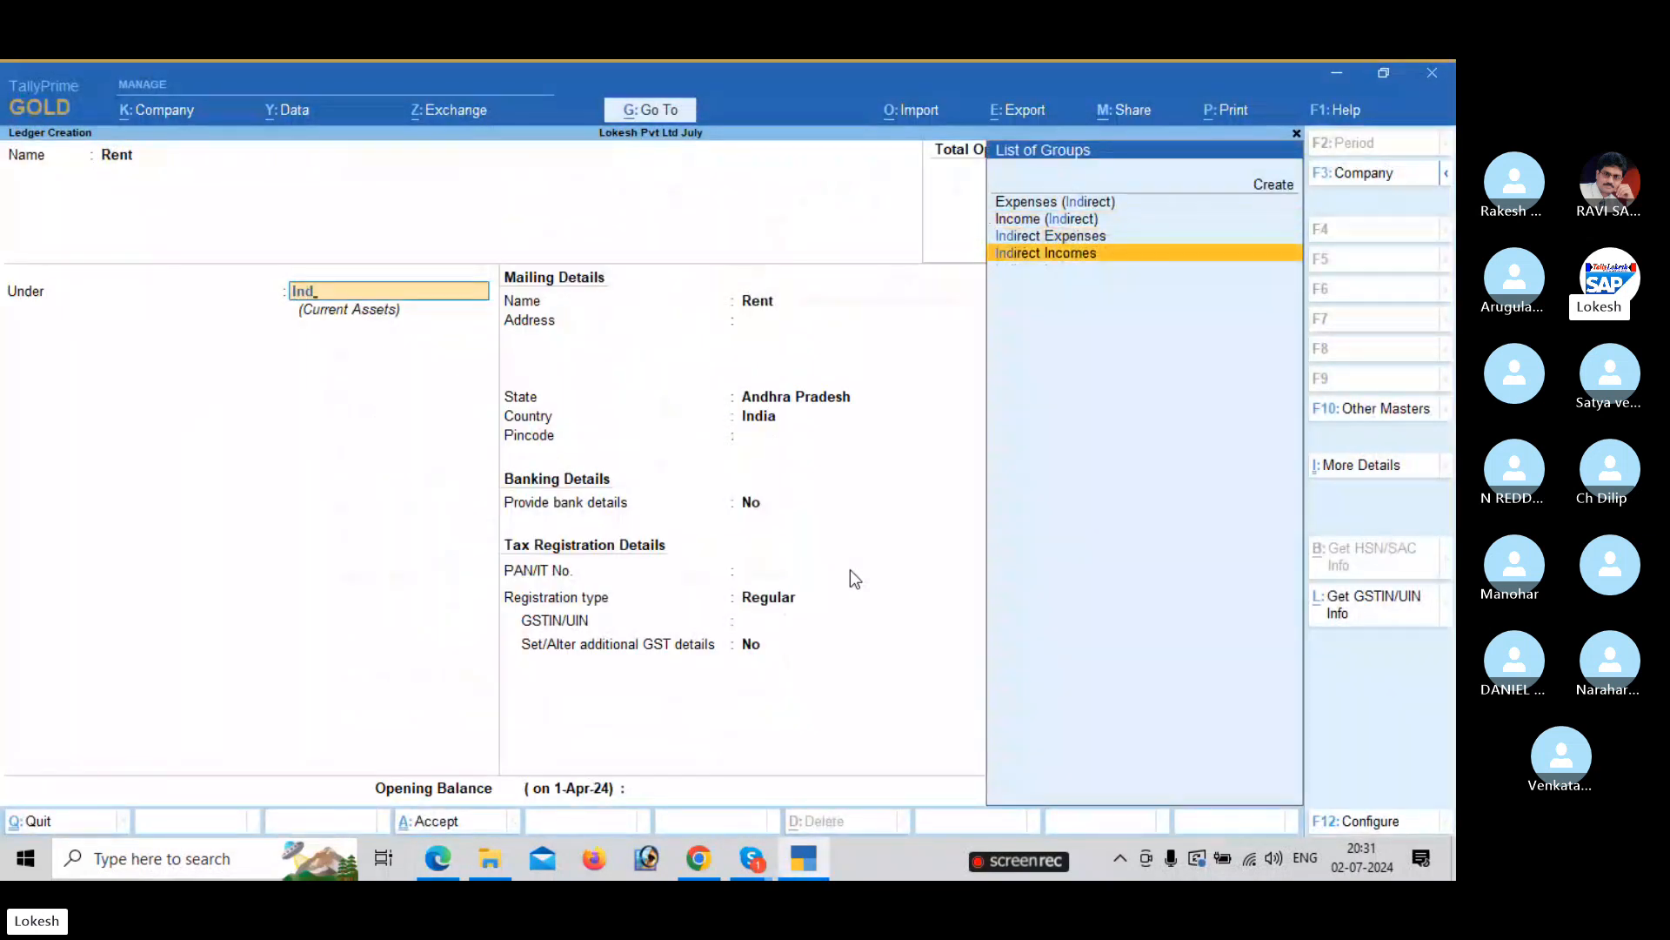
pyautogui.press('Up')
pyautogui.press('Return')
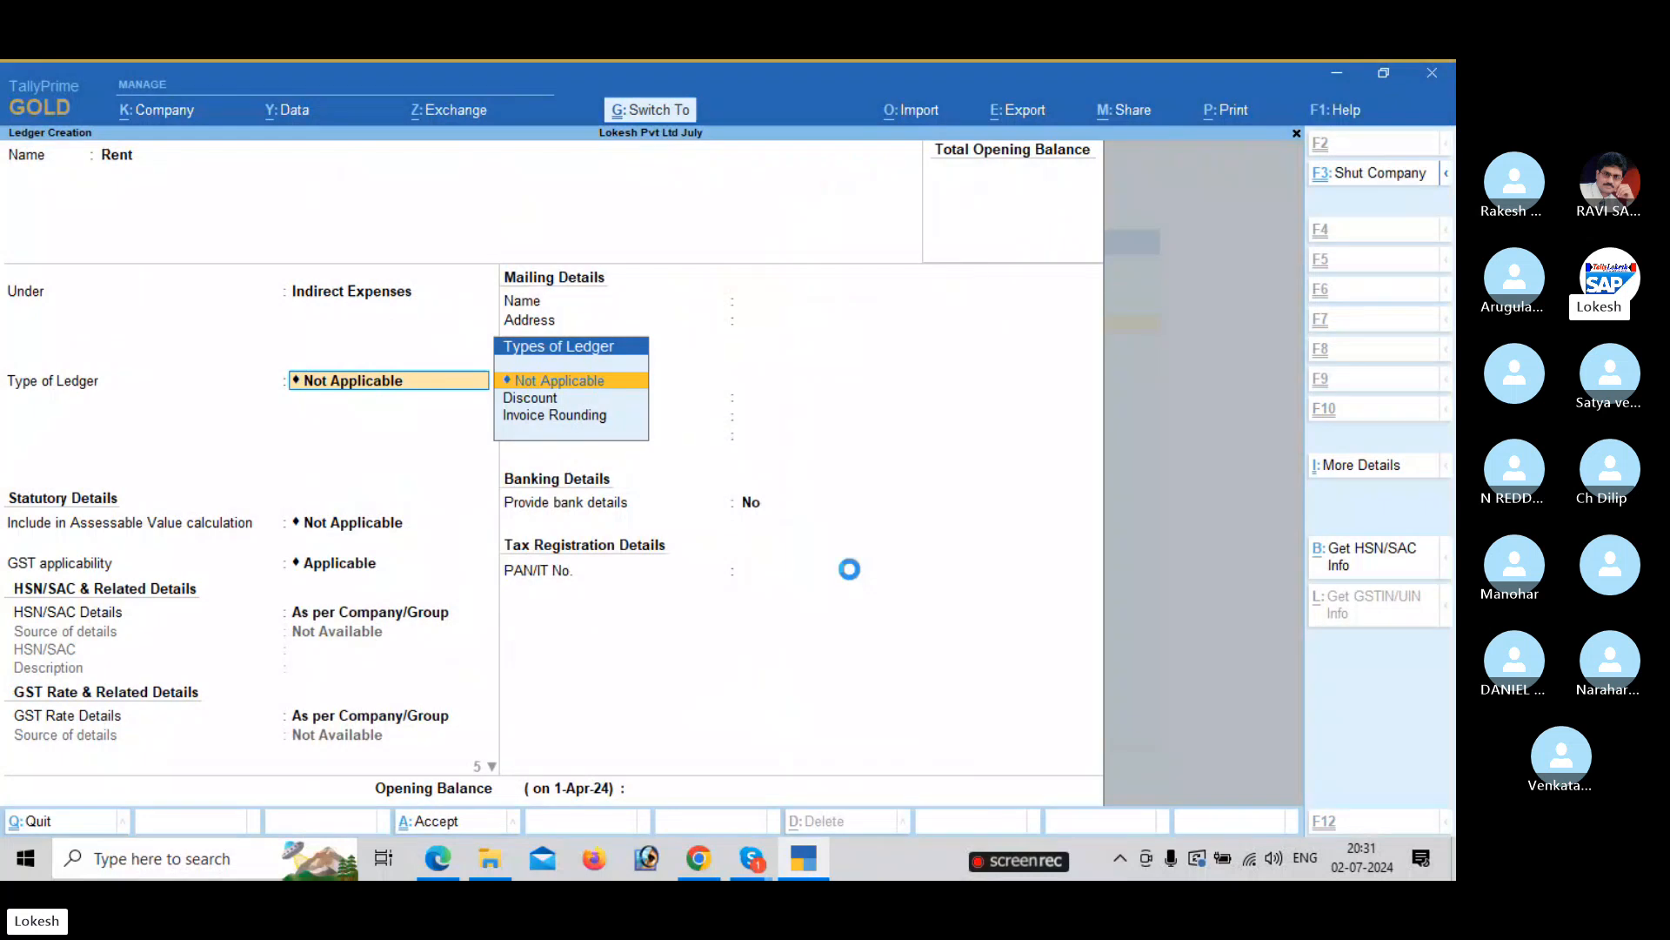
pyautogui.hotkey('ctrl', 'a')
# Create a Discount Received ledger under Indirect Incomes.
pyautogui.hotkey('alt', 'Tab')
pyautogui.hotkey('alt', 'Tab')
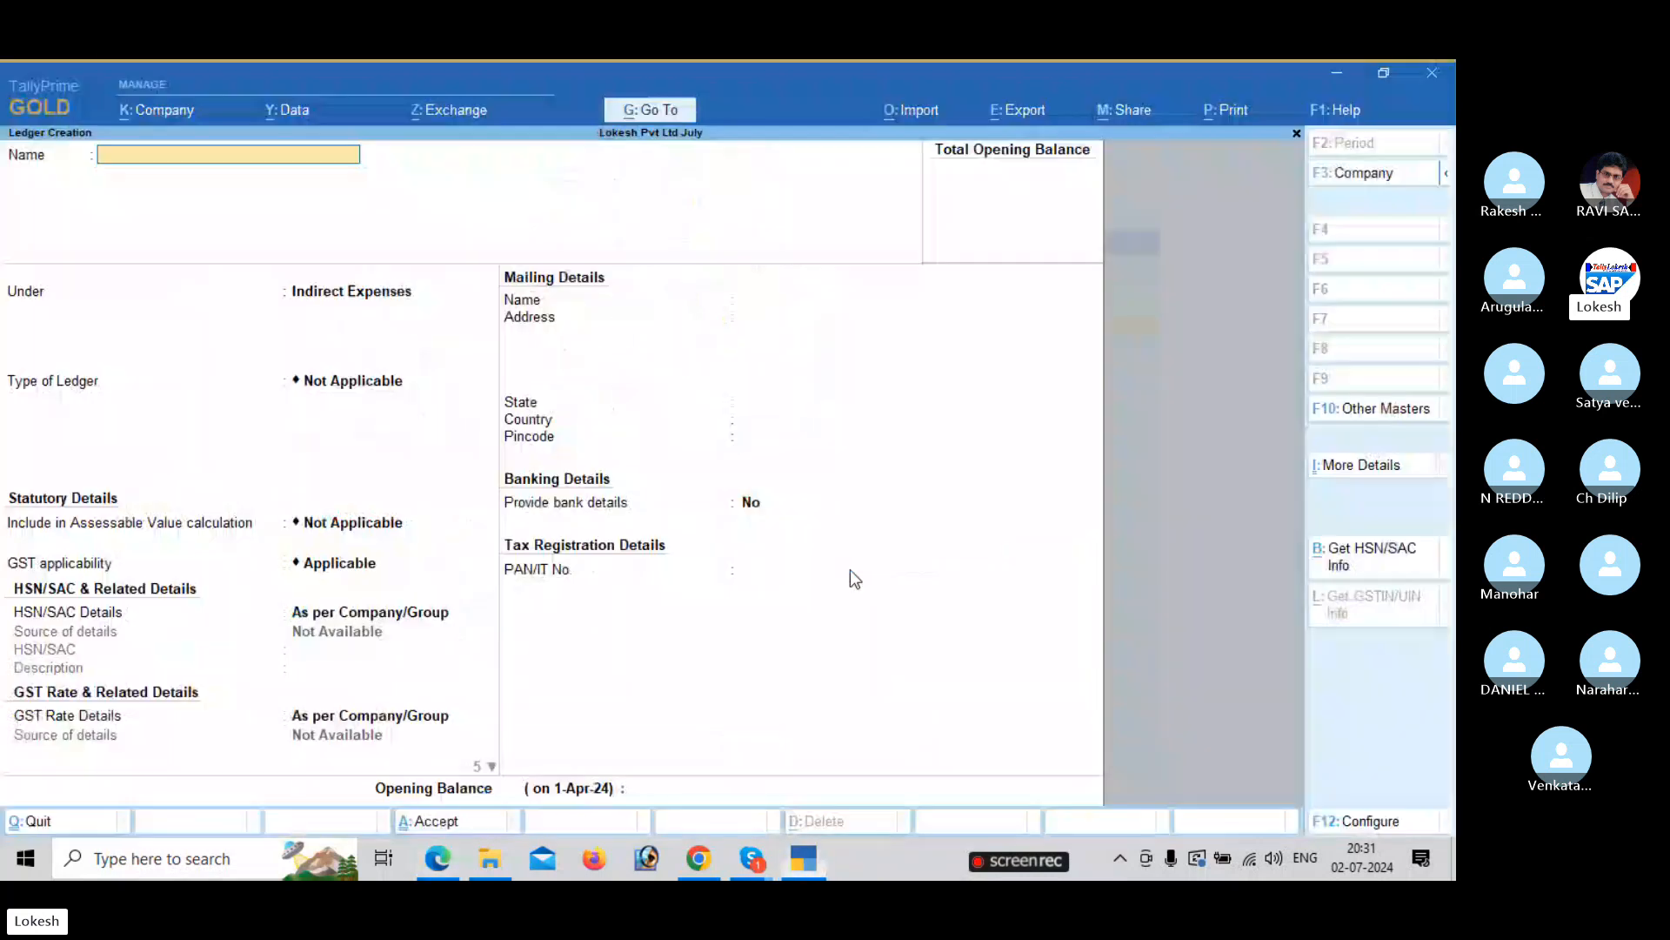
pyautogui.write('Discount Arec')
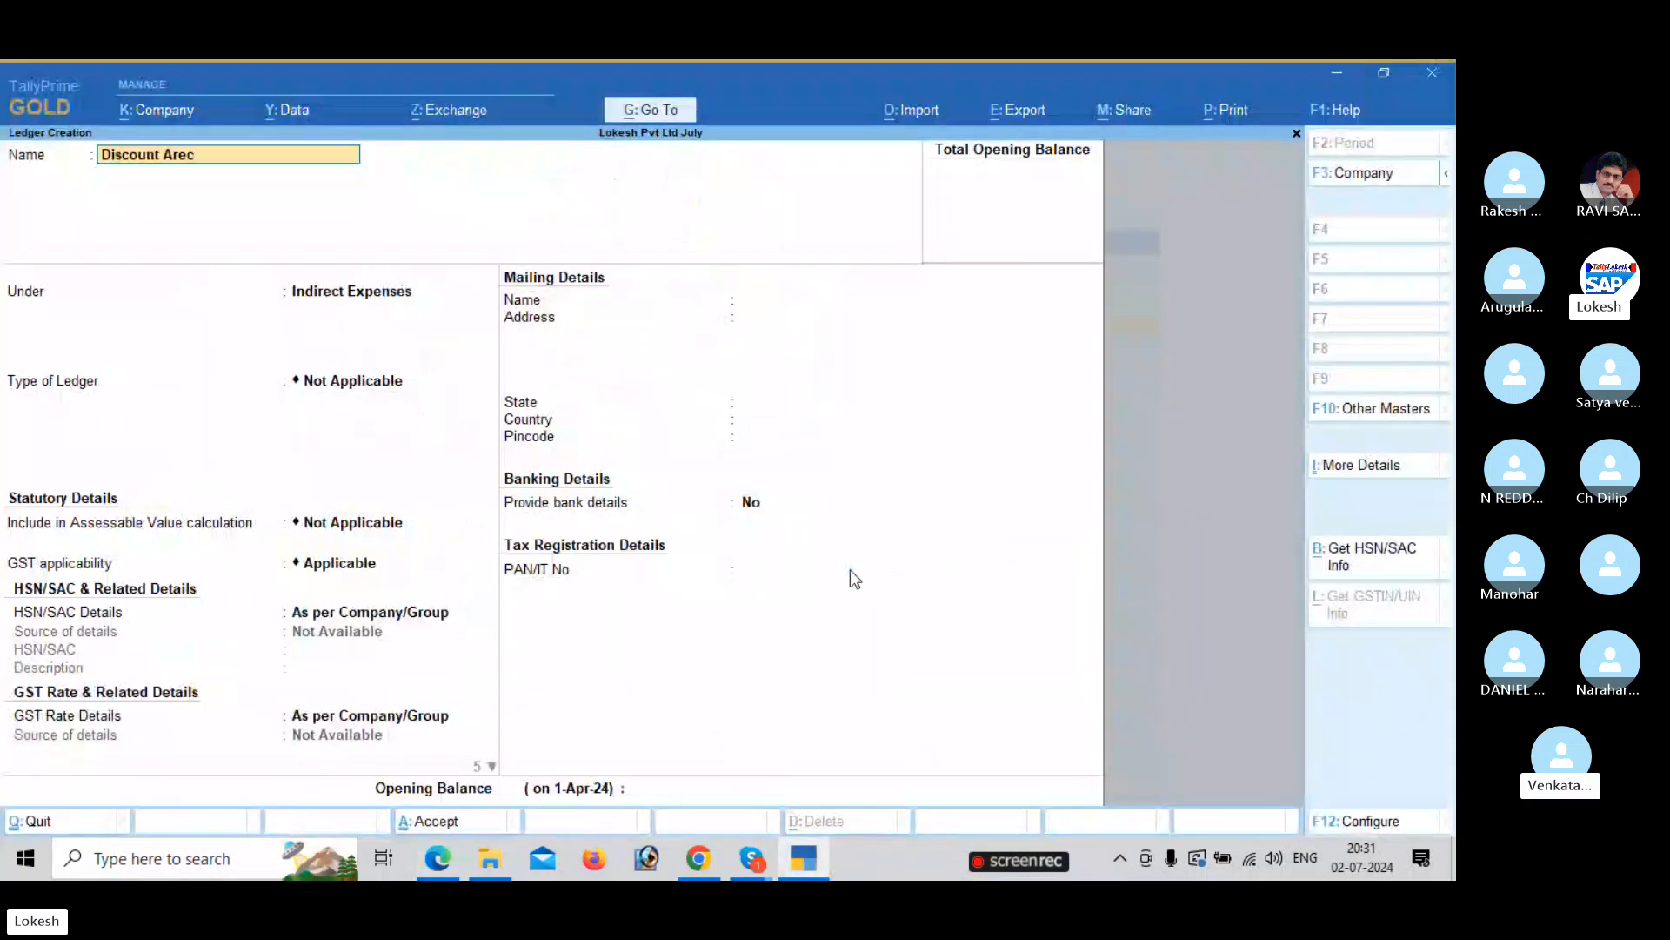
pyautogui.write('e')
pyautogui.press('BackSpace')
pyautogui.press('BackSpace')
pyautogui.press('BackSpace')
pyautogui.press('BackSpace')
pyautogui.press('BackSpace')
pyautogui.write('Rece')
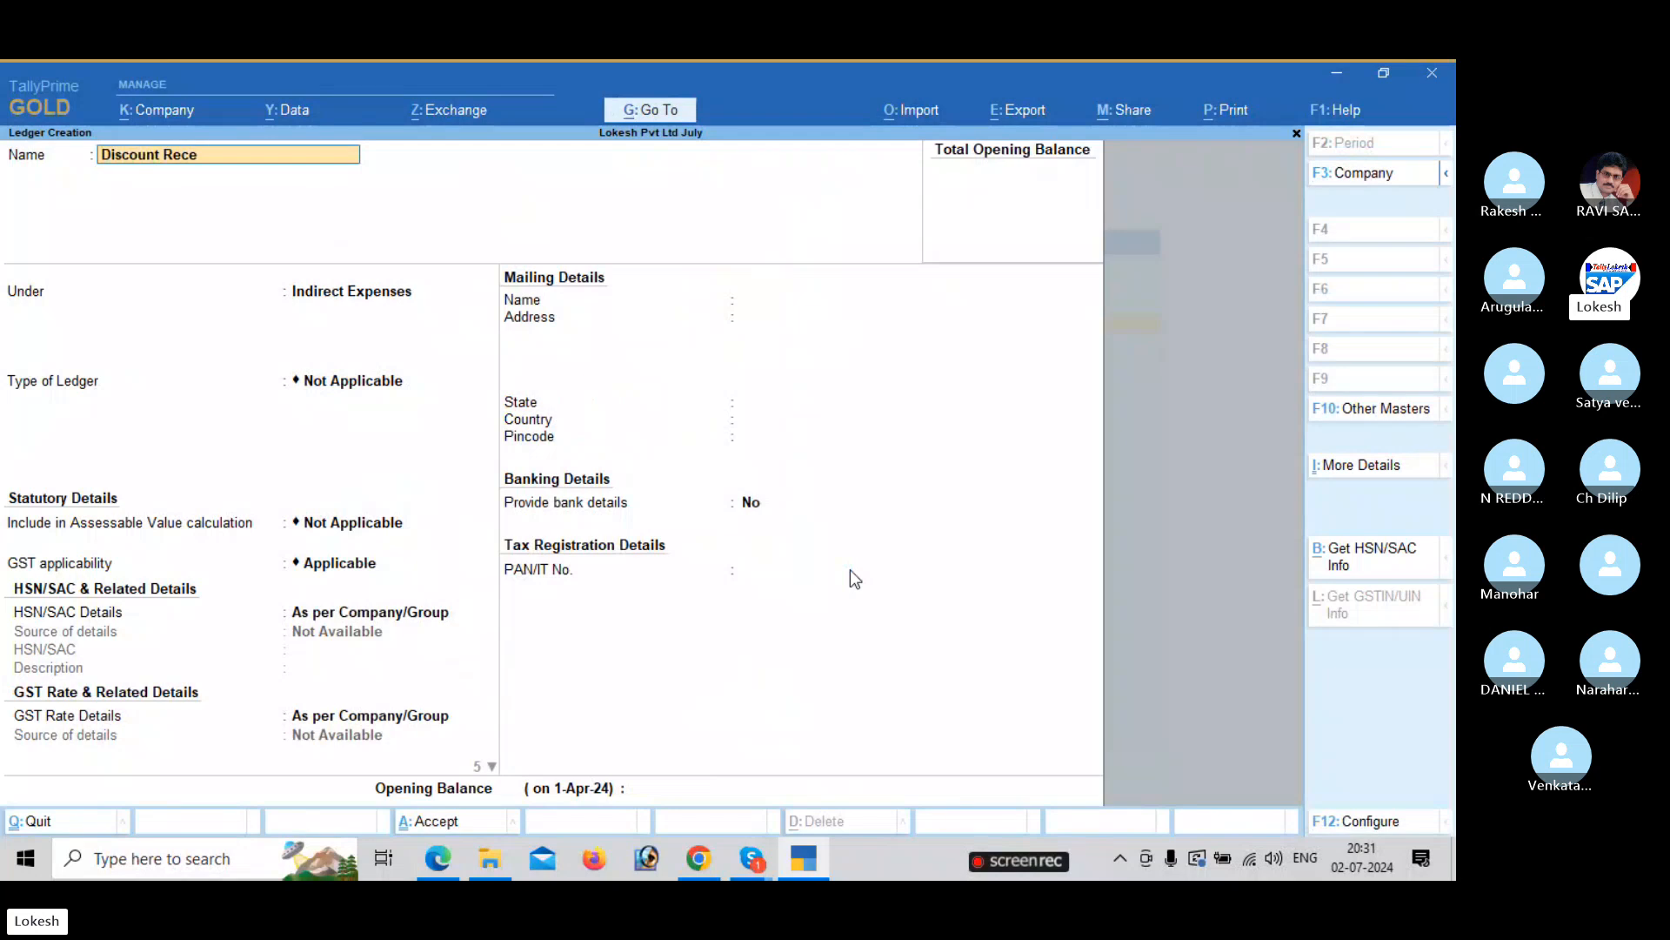
pyautogui.write('ived')
pyautogui.press('Return')
pyautogui.press('Down')
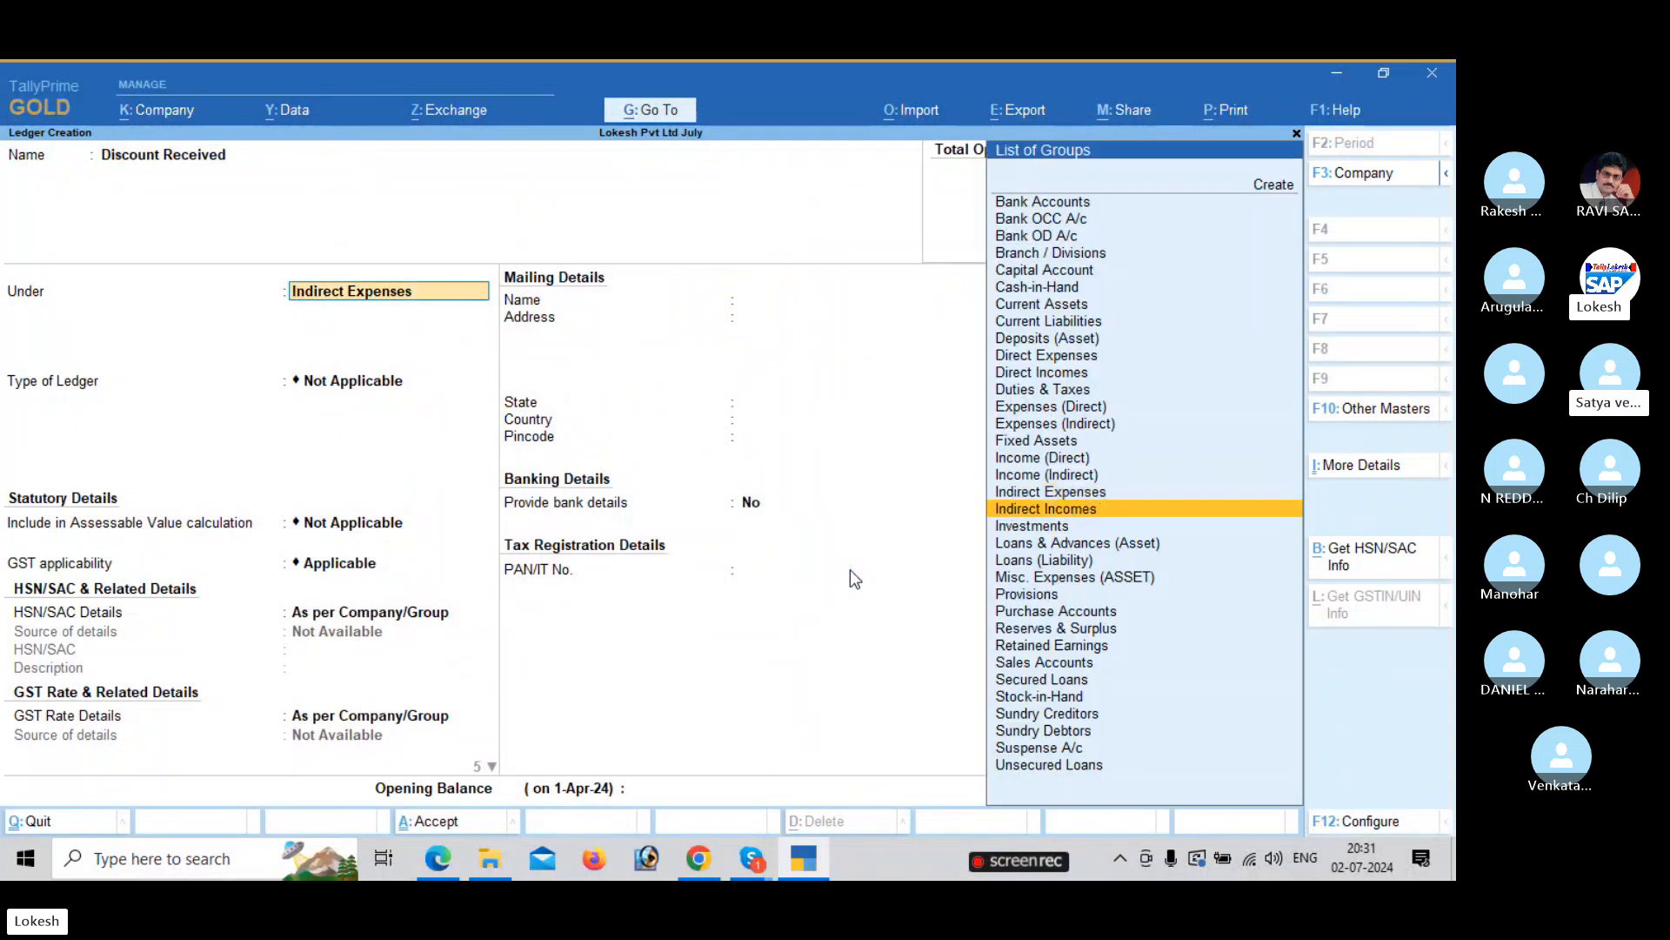
pyautogui.press('Return')
pyautogui.hotkey('ctrl', 'a')
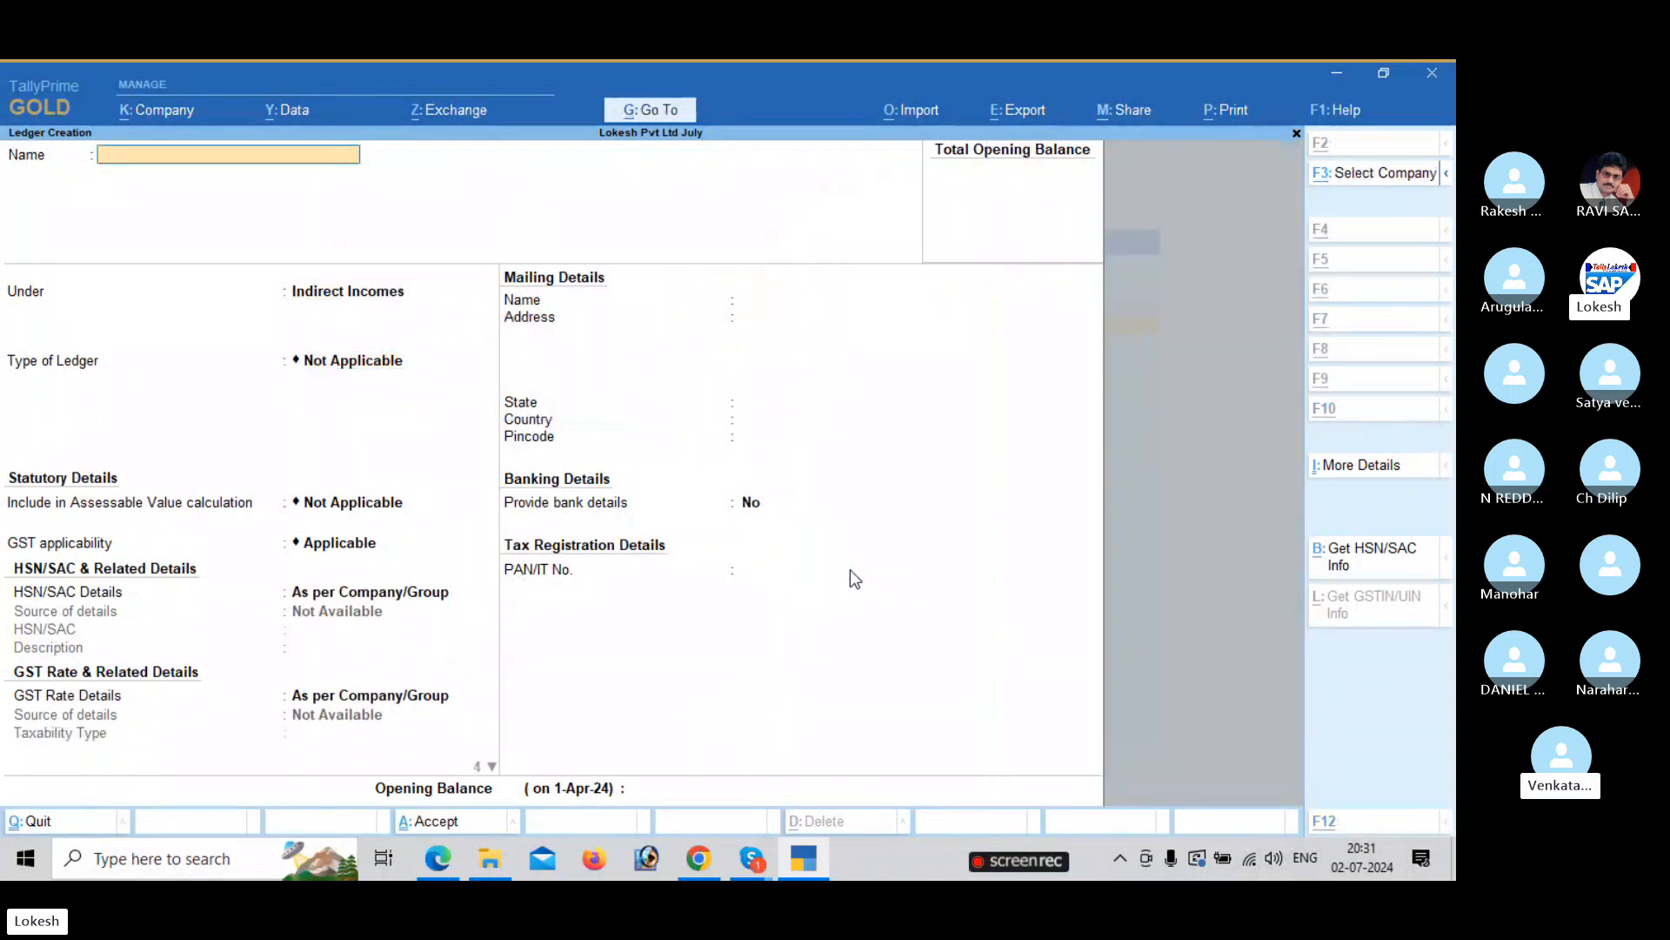
# Name a ledger Telephone Charges and place it under Indirect Expenses.
pyautogui.hotkey('alt', 'Tab')
pyautogui.hotkey('alt', 'Tab')
pyautogui.write('Tele')
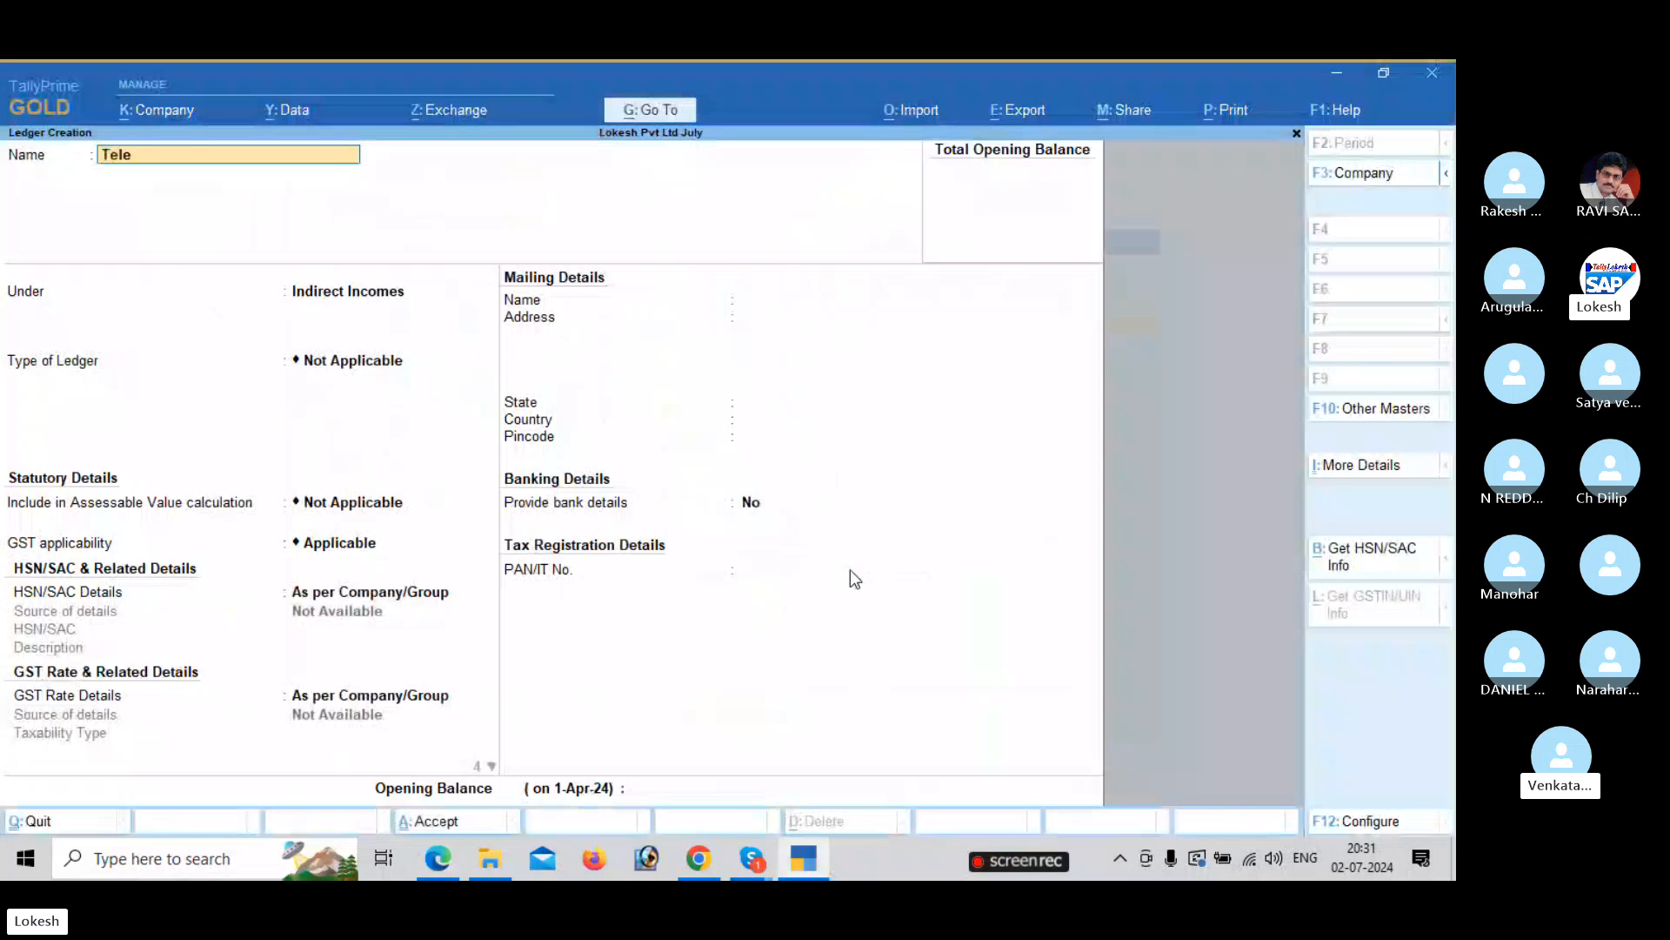
pyautogui.write('phone charges')
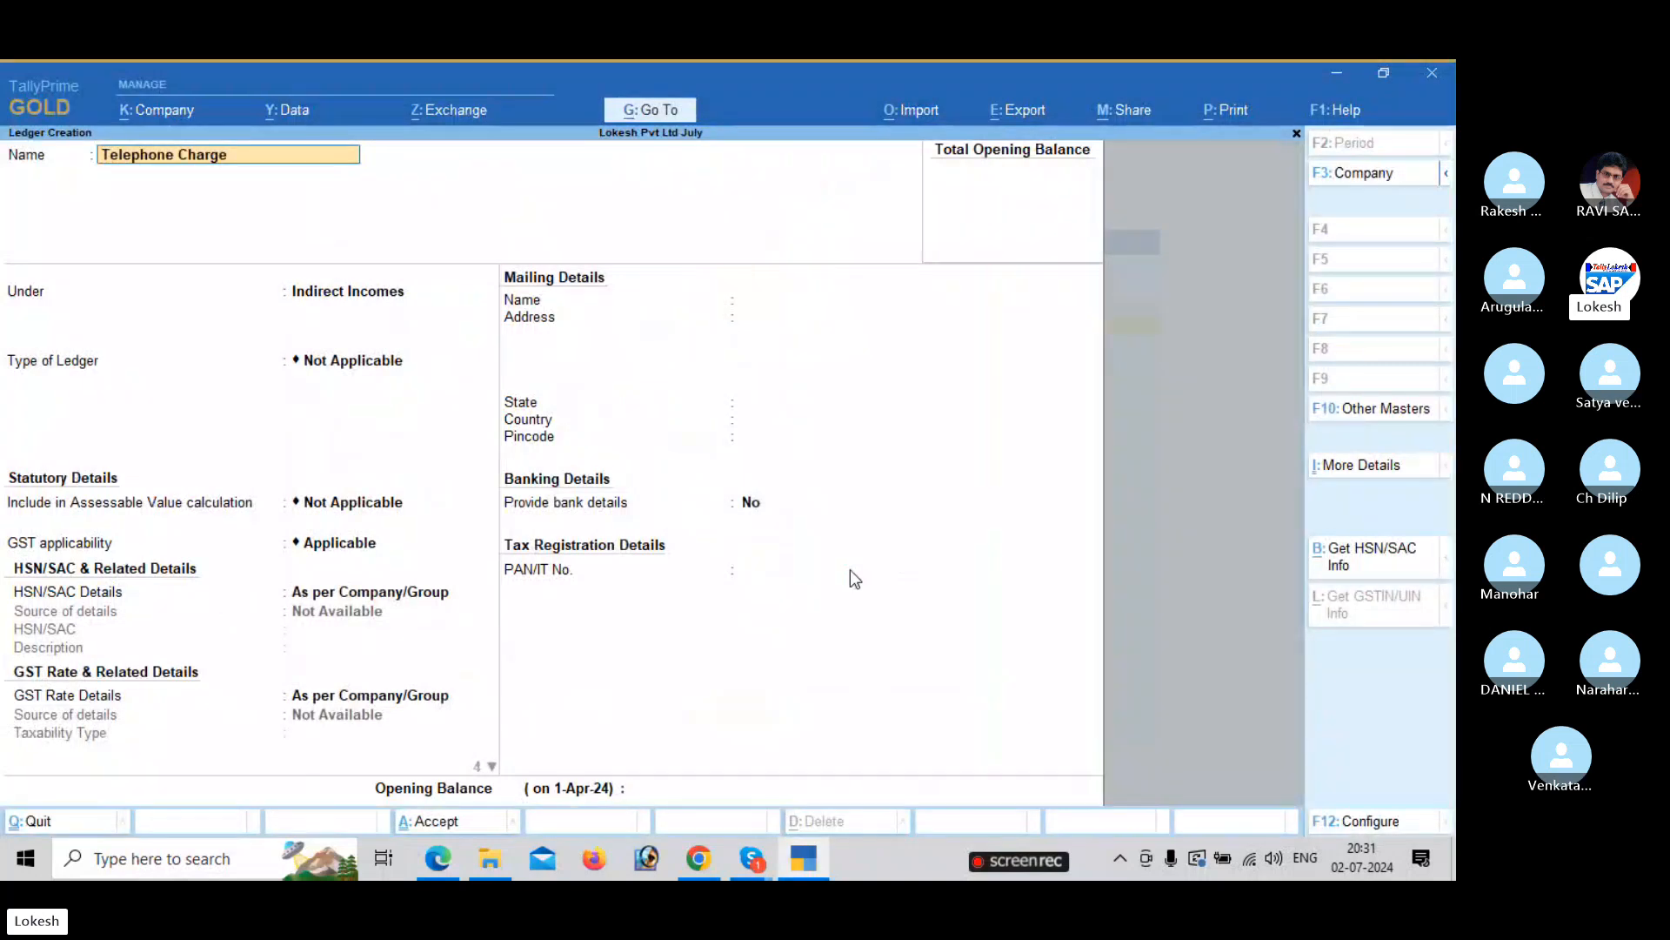
pyautogui.press('Return')
pyautogui.write('O')
pyautogui.press('BackSpace')
pyautogui.write('Ind')
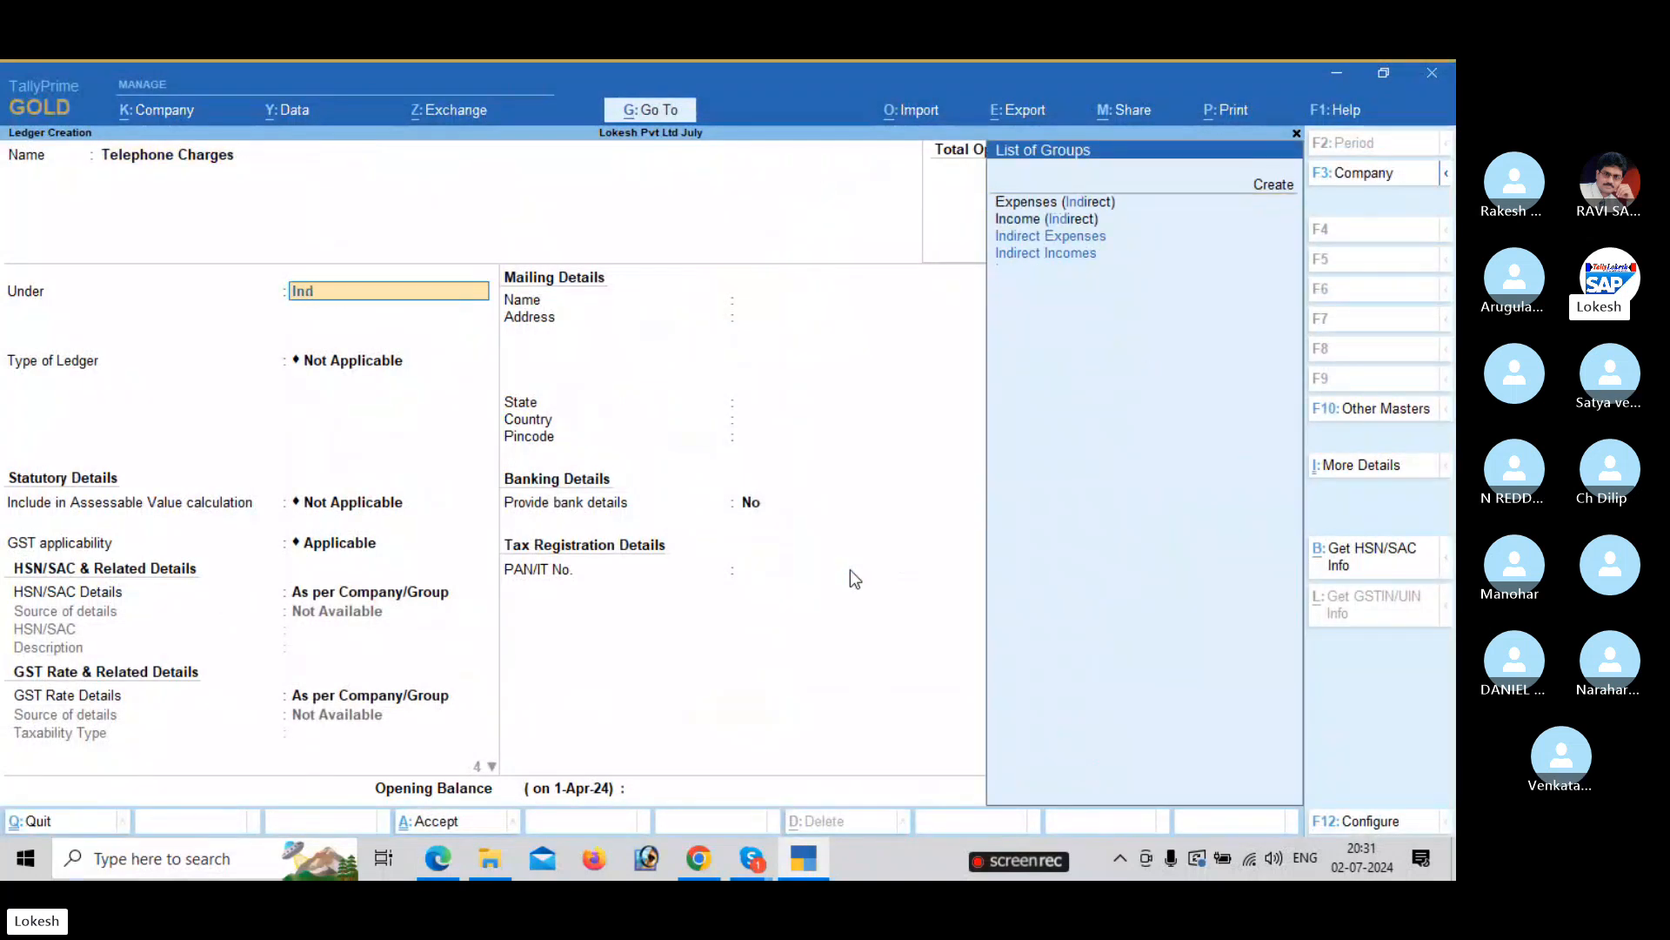
pyautogui.press('Down')
pyautogui.press('Down')
pyautogui.press('Return')
# Save Telephone Charges, then create a CGST ledger under Duties & Taxes with GST duty type.
pyautogui.hotkey('ctrl', 'a')
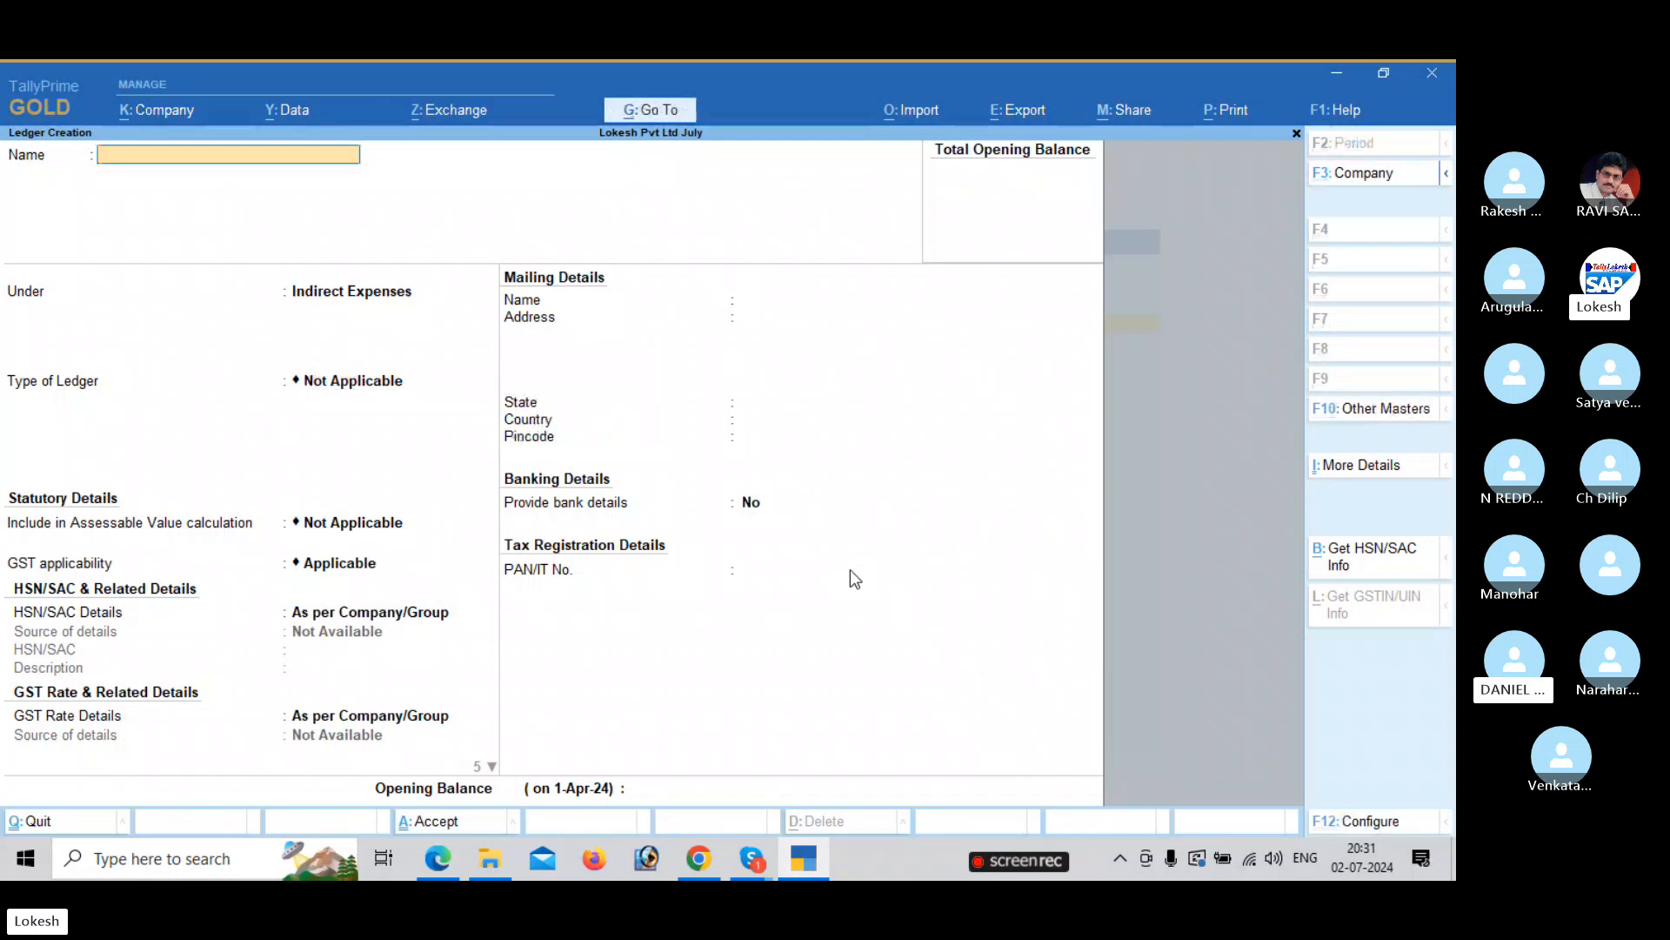
pyautogui.write('CGST')
pyautogui.press('Return')
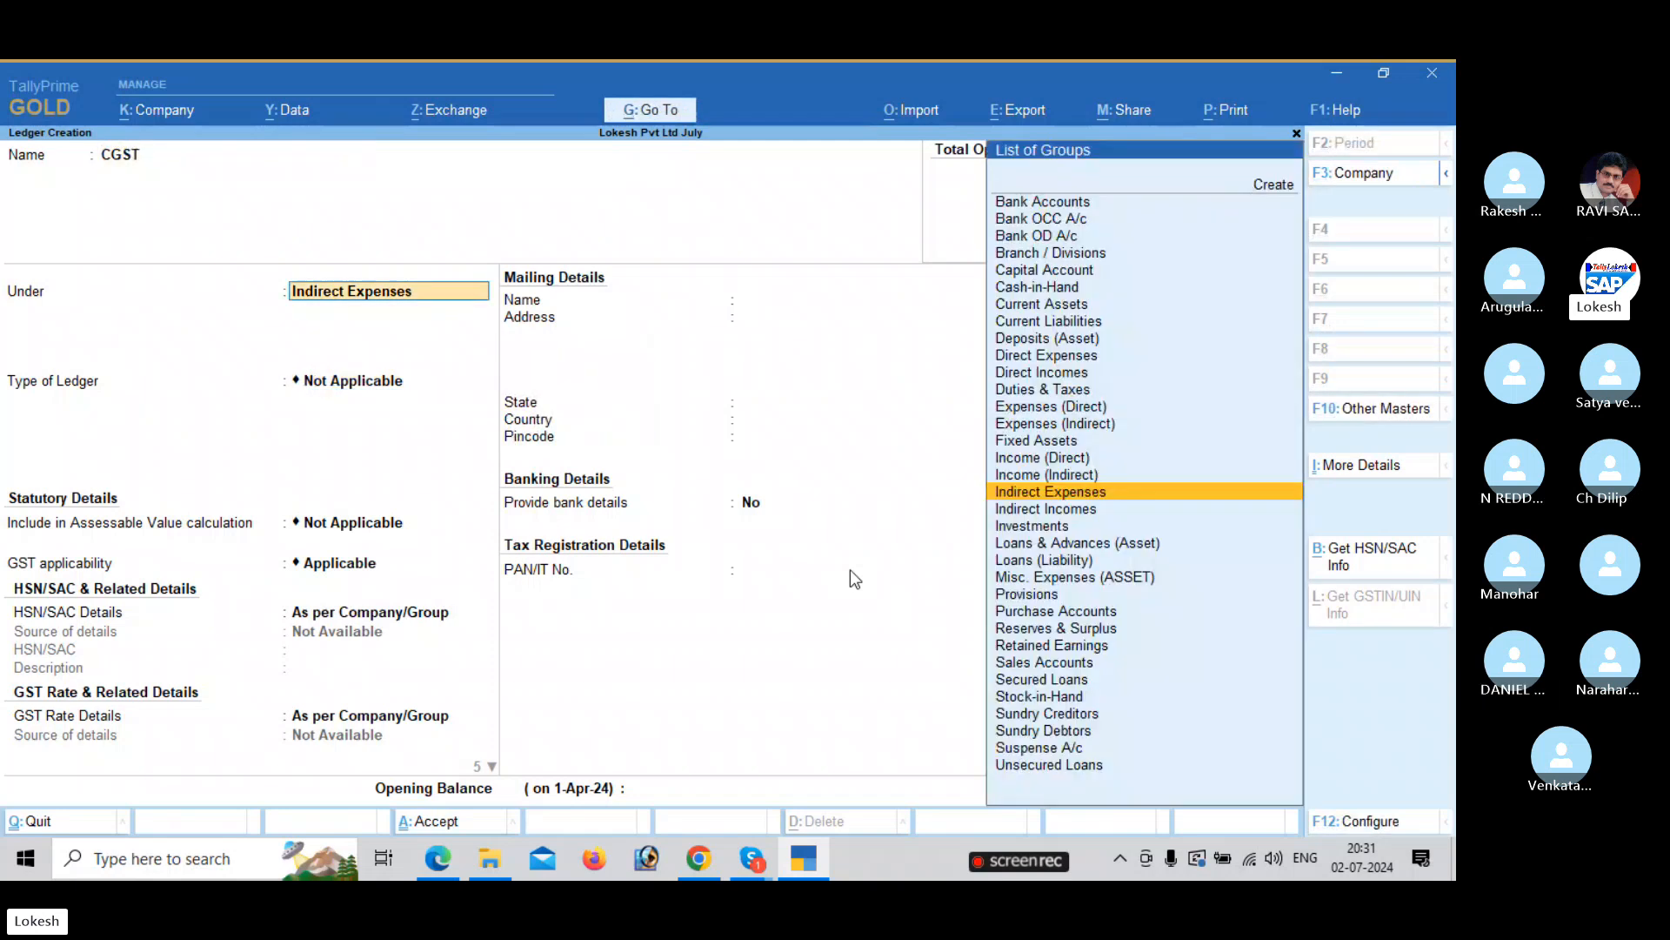
pyautogui.write('du')
pyautogui.press('Return')
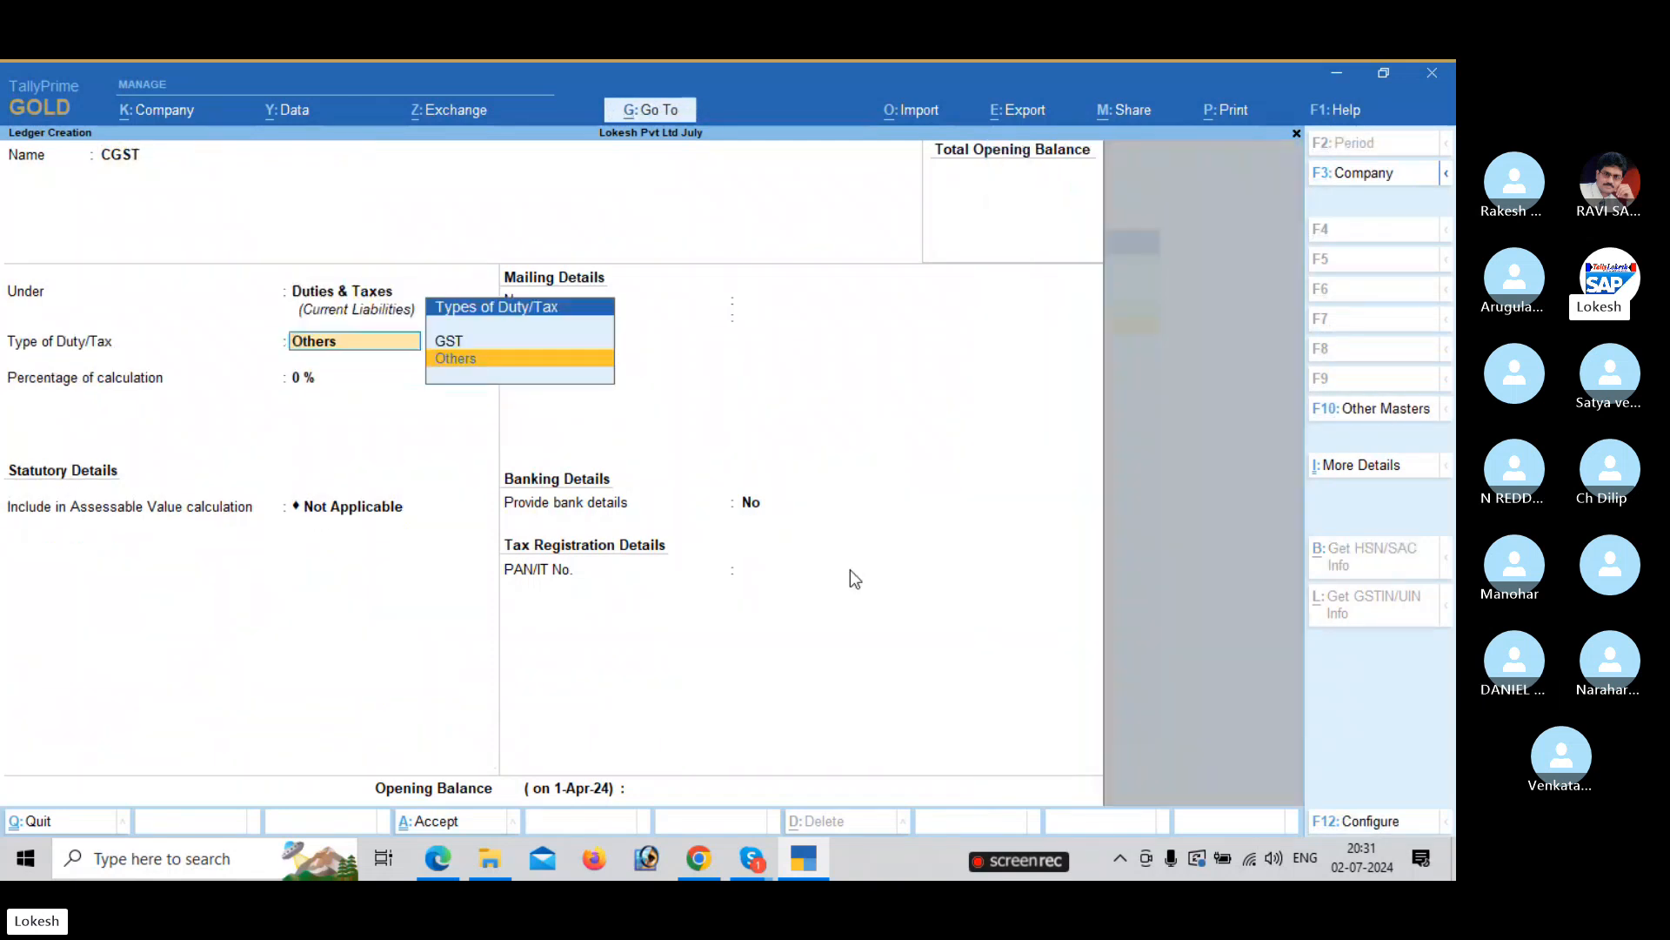
pyautogui.press('Up')
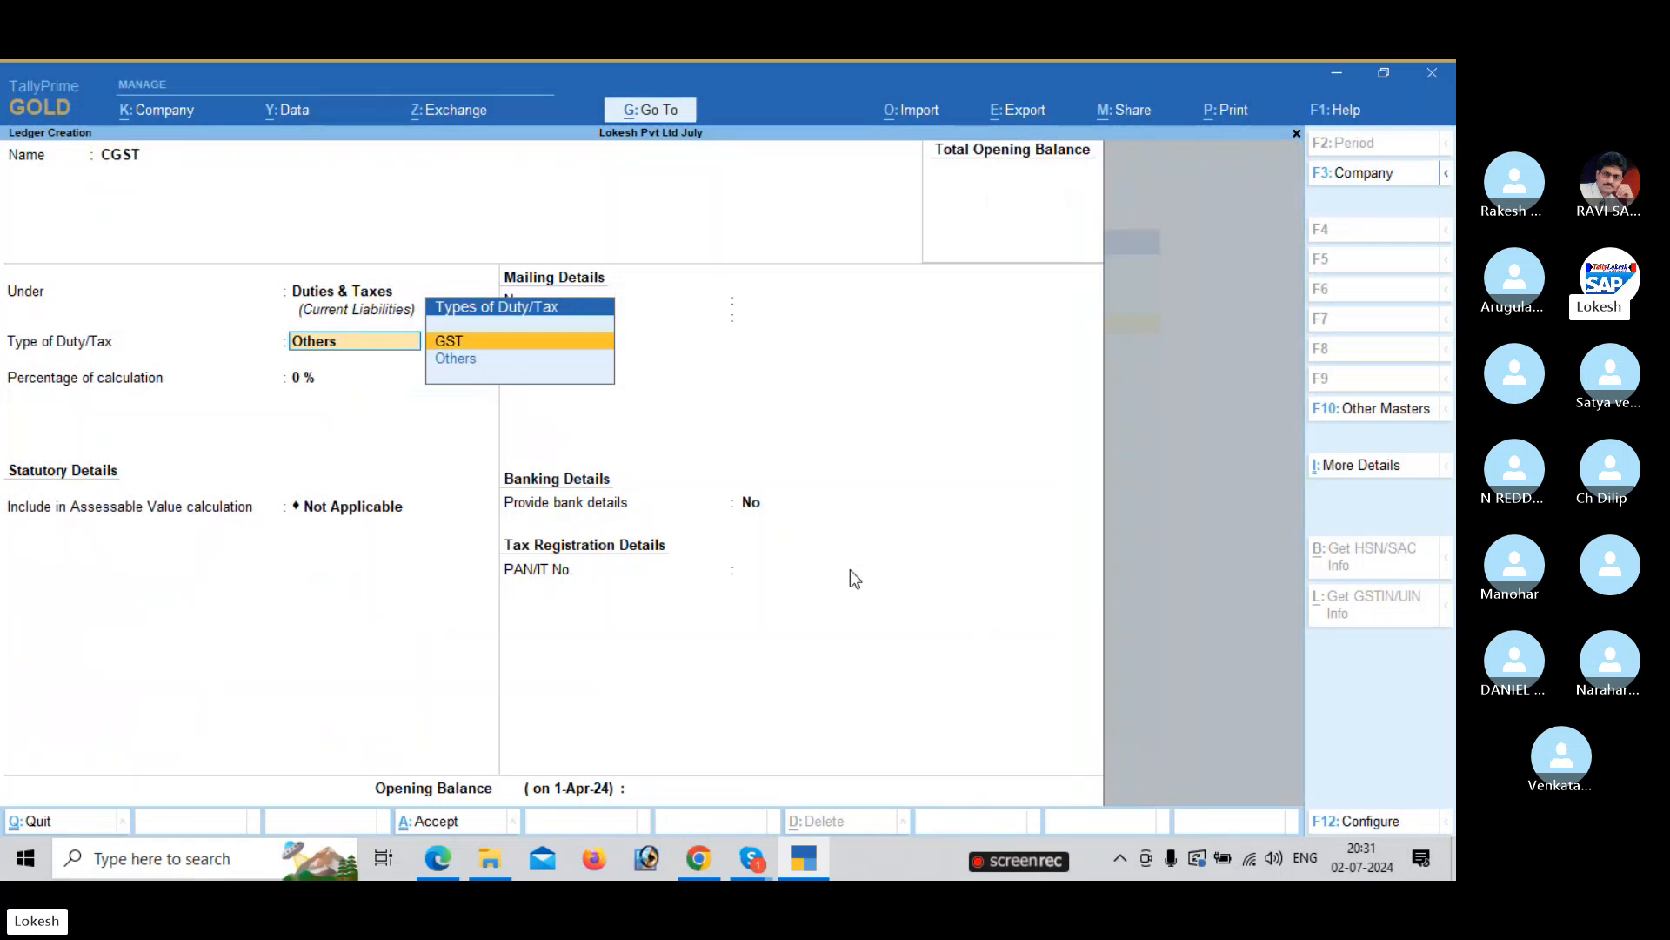
pyautogui.press('Return')
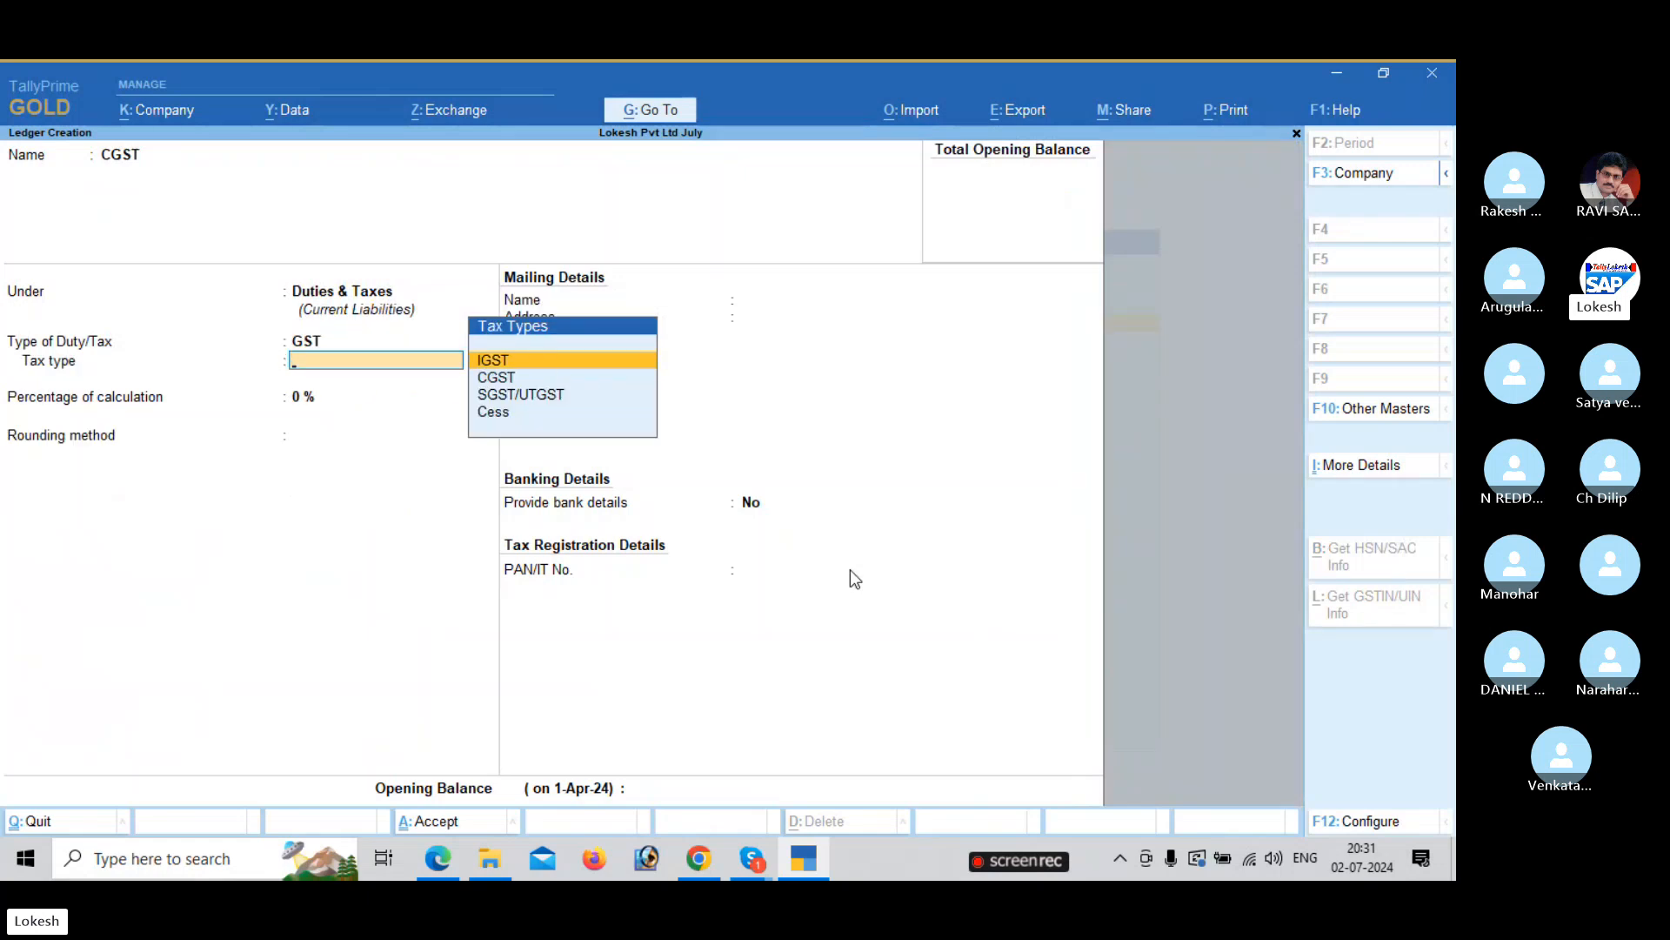
pyautogui.press('Down')
pyautogui.press('Return')
pyautogui.press('Return')
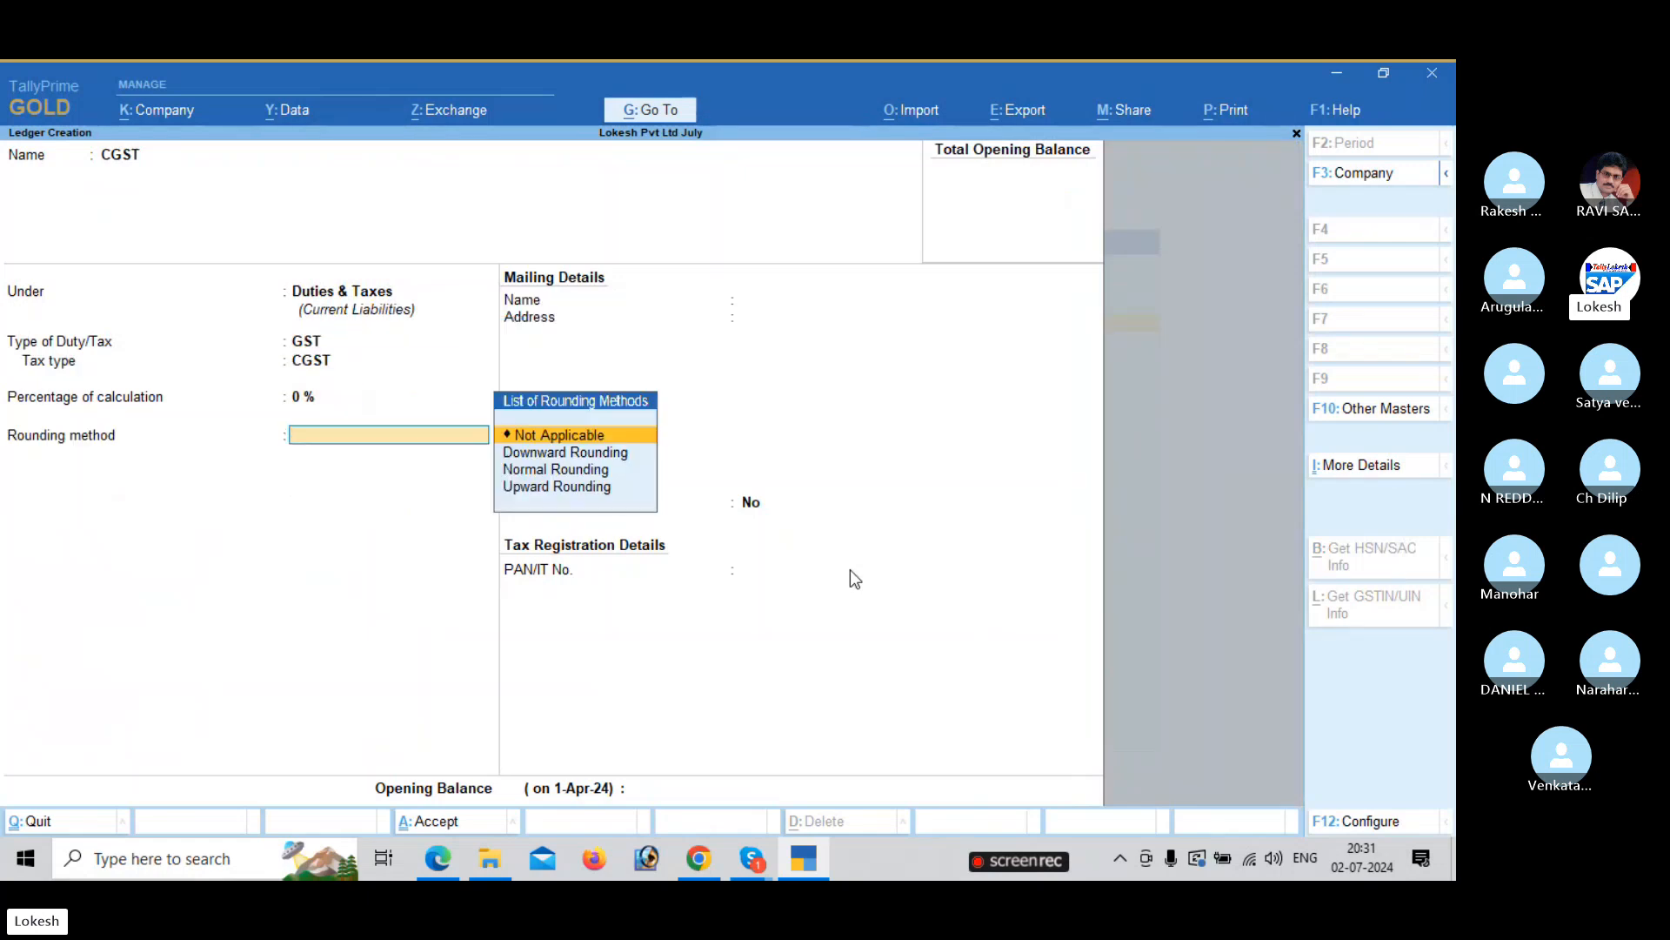
pyautogui.press('Return')
pyautogui.press('Return')
pyautogui.press('Return')
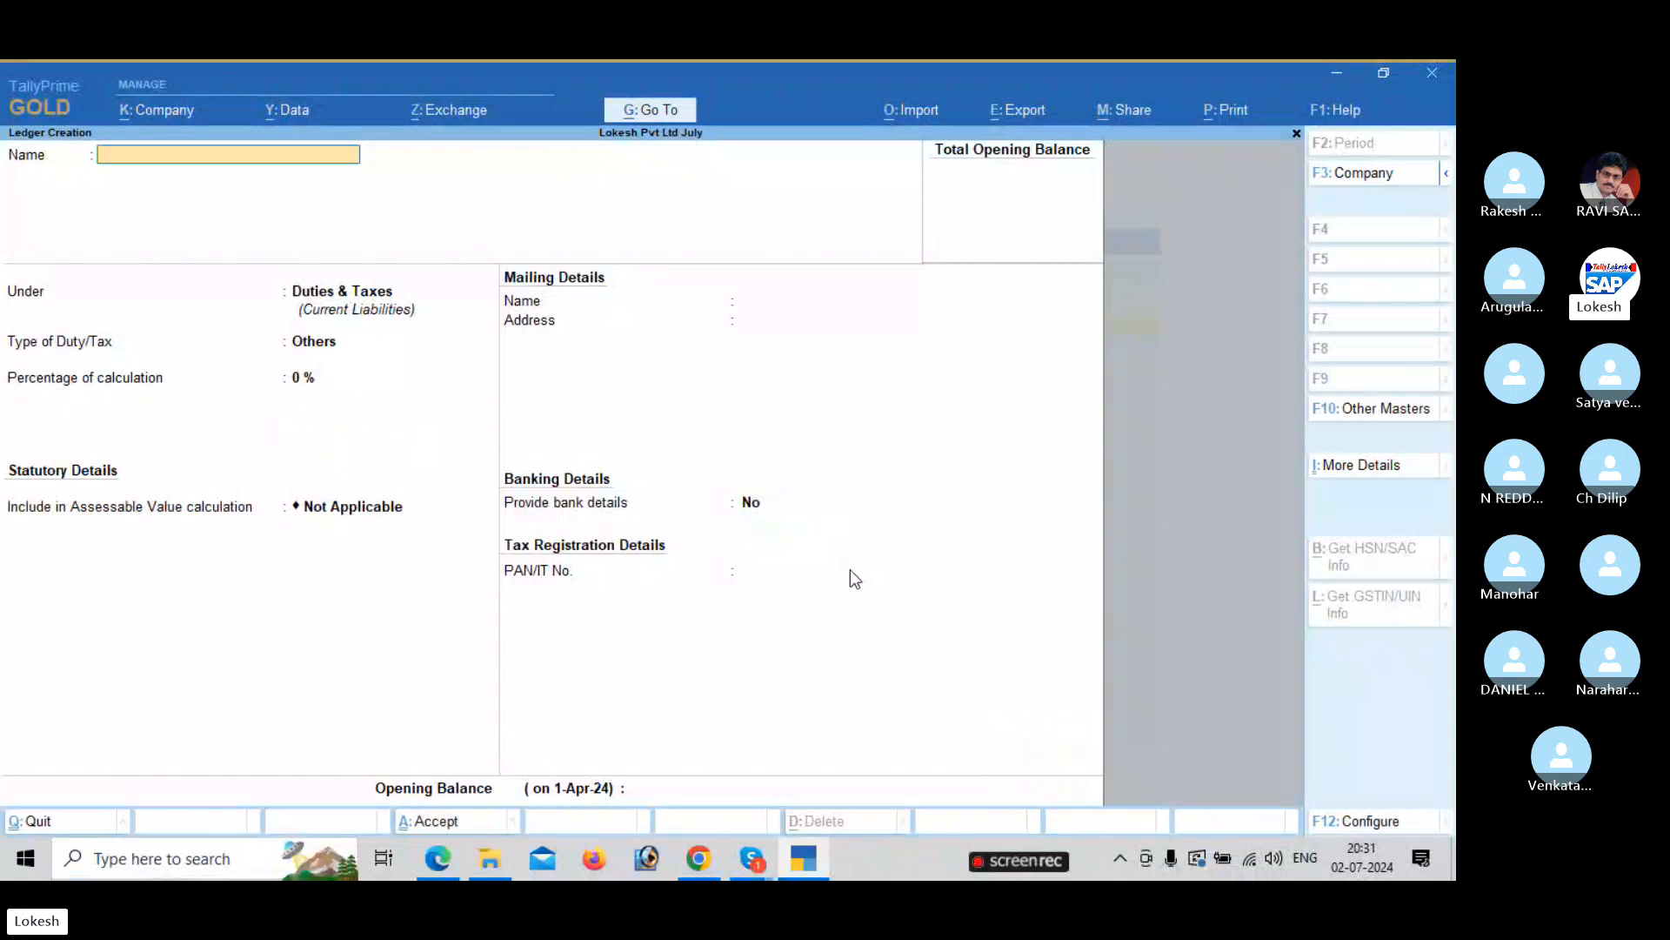
# Set up the SGST ledger with GST duty, SGST/UTGST tax type, 0% and no rounding.
pyautogui.write('SGST')
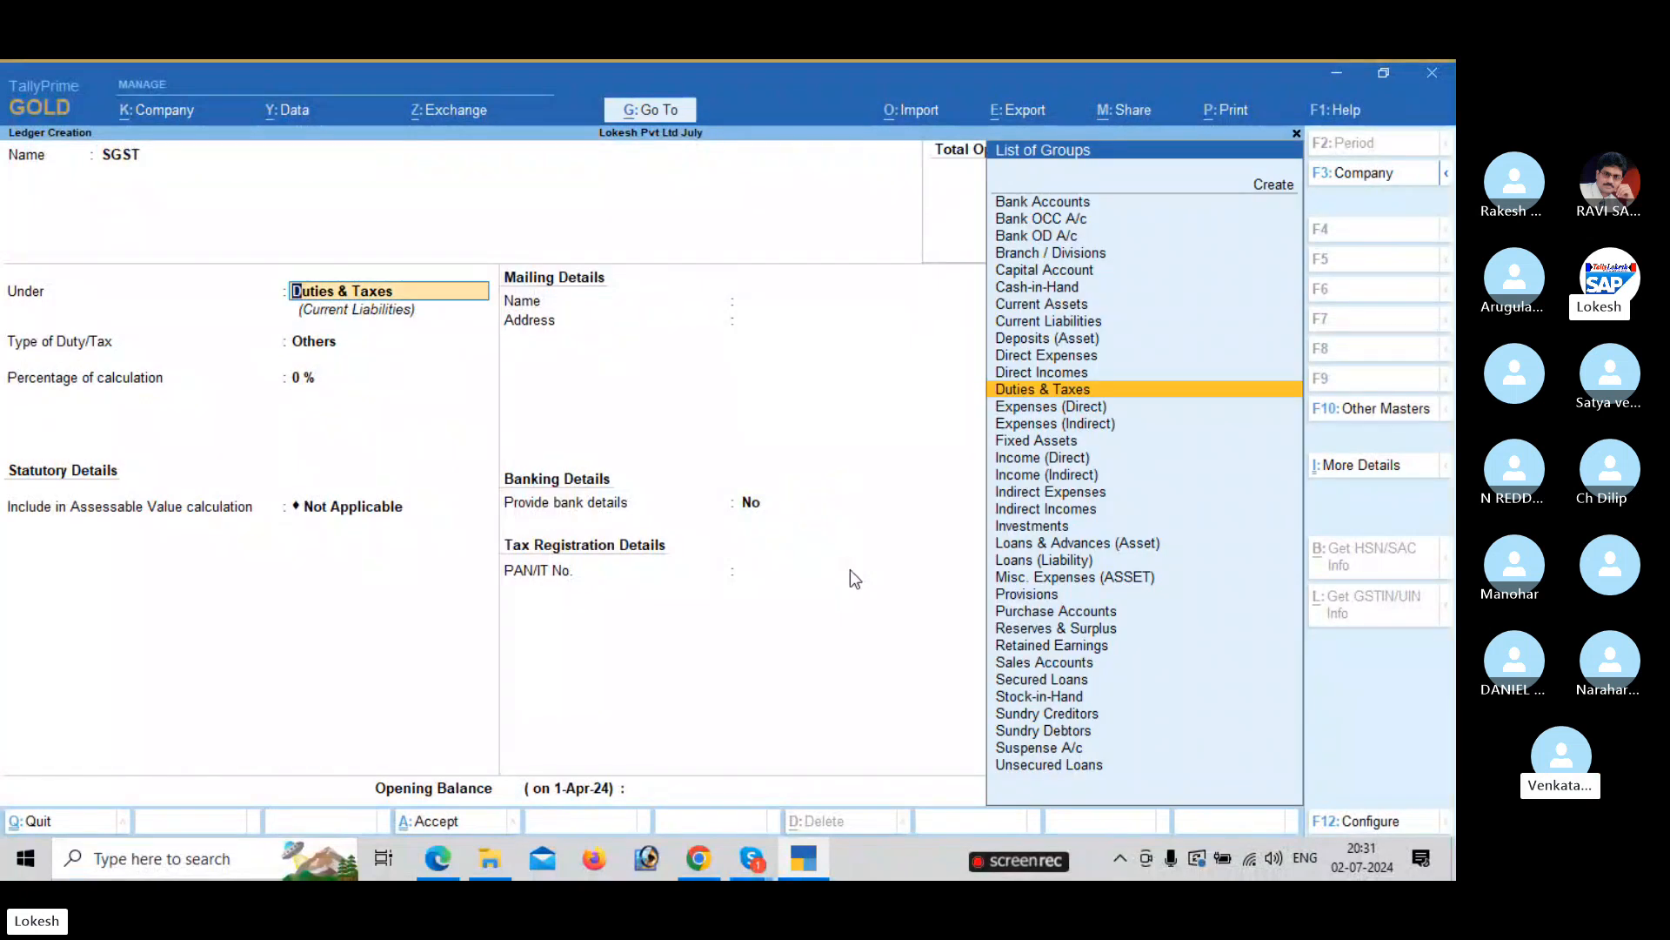
pyautogui.press('Return')
pyautogui.press('Up')
pyautogui.press('Return')
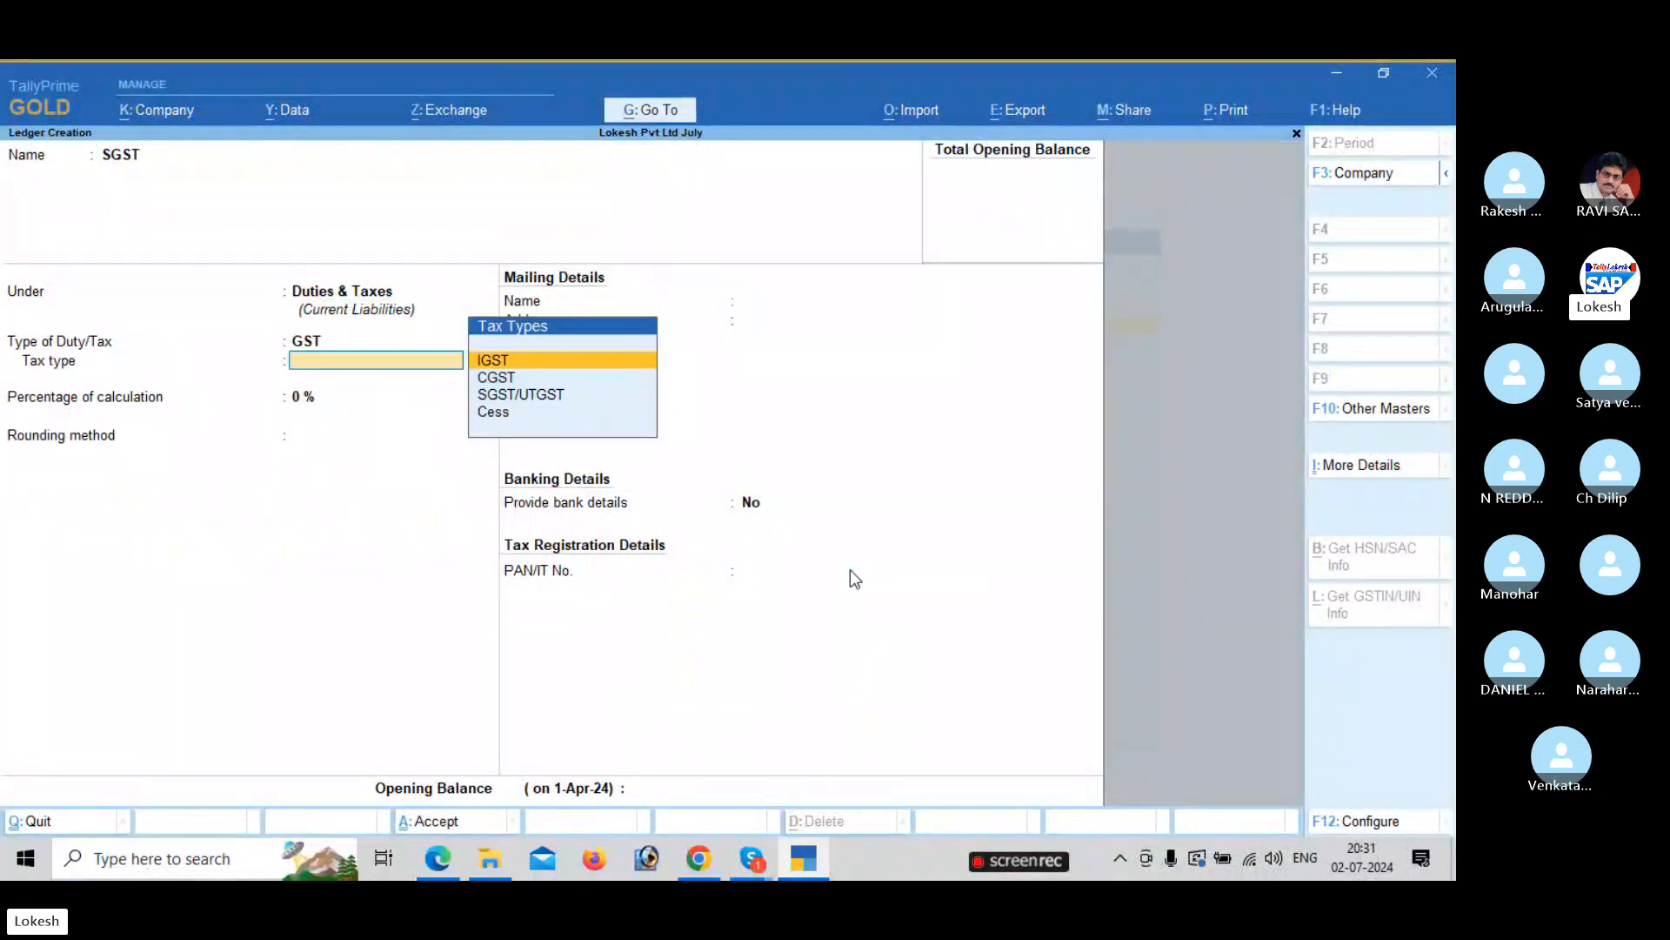
pyautogui.press('Down')
pyautogui.press('Down')
pyautogui.press('Return')
pyautogui.press('Return')
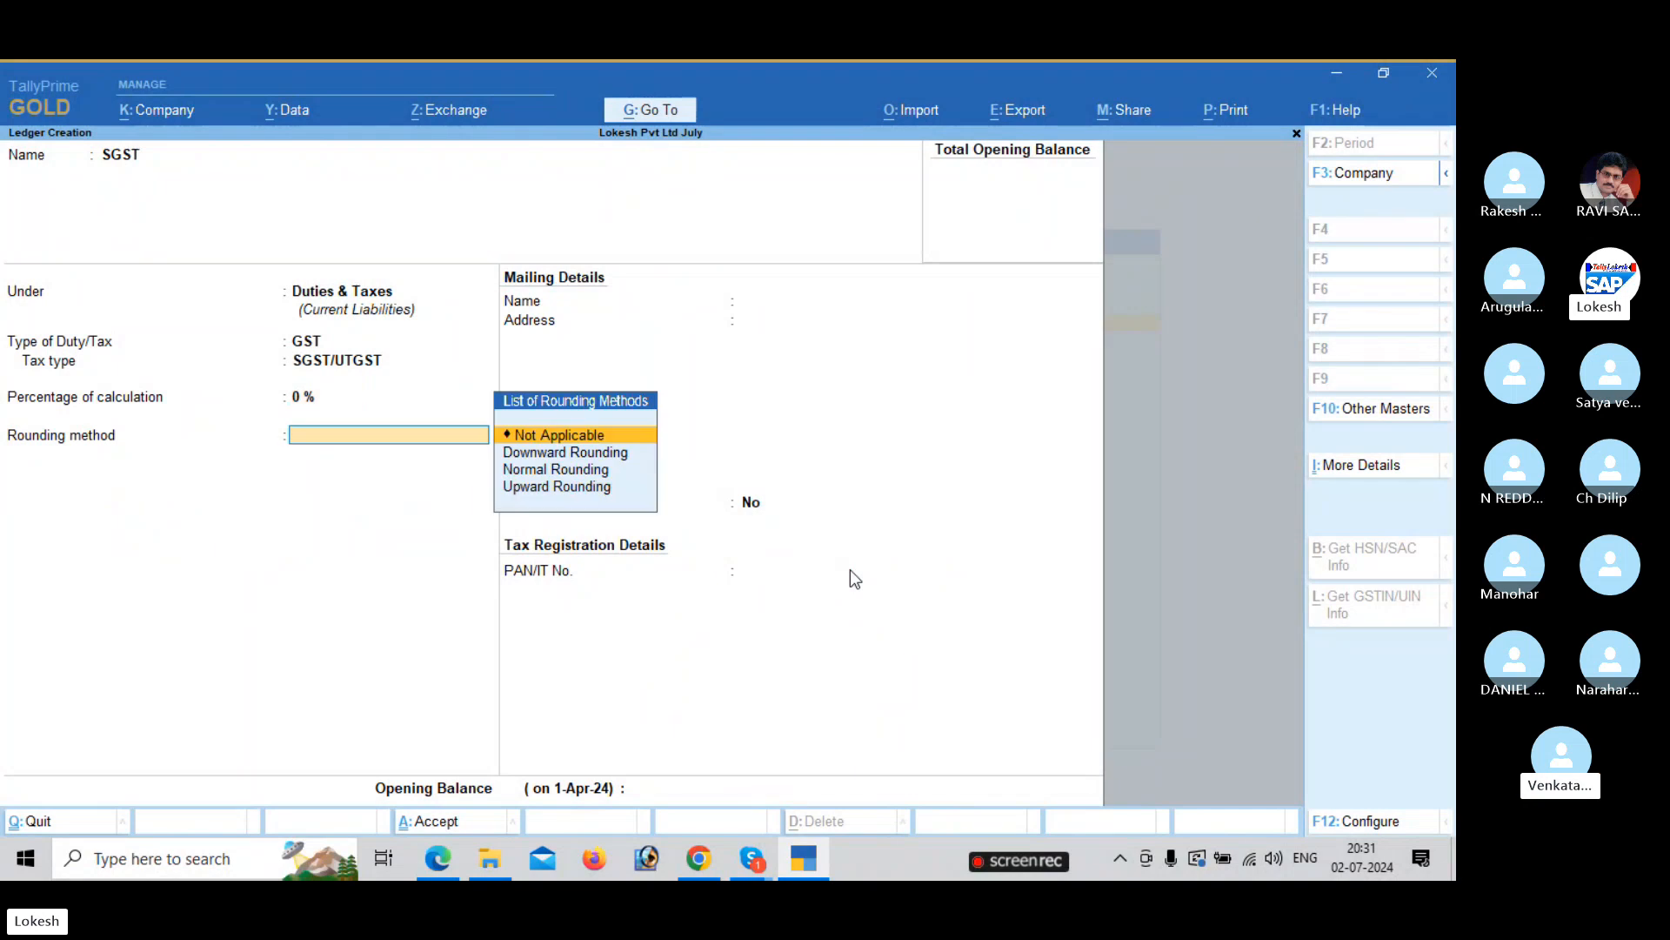
pyautogui.press('Return')
pyautogui.press('Return')
pyautogui.press('Return')
pyautogui.press('Return')
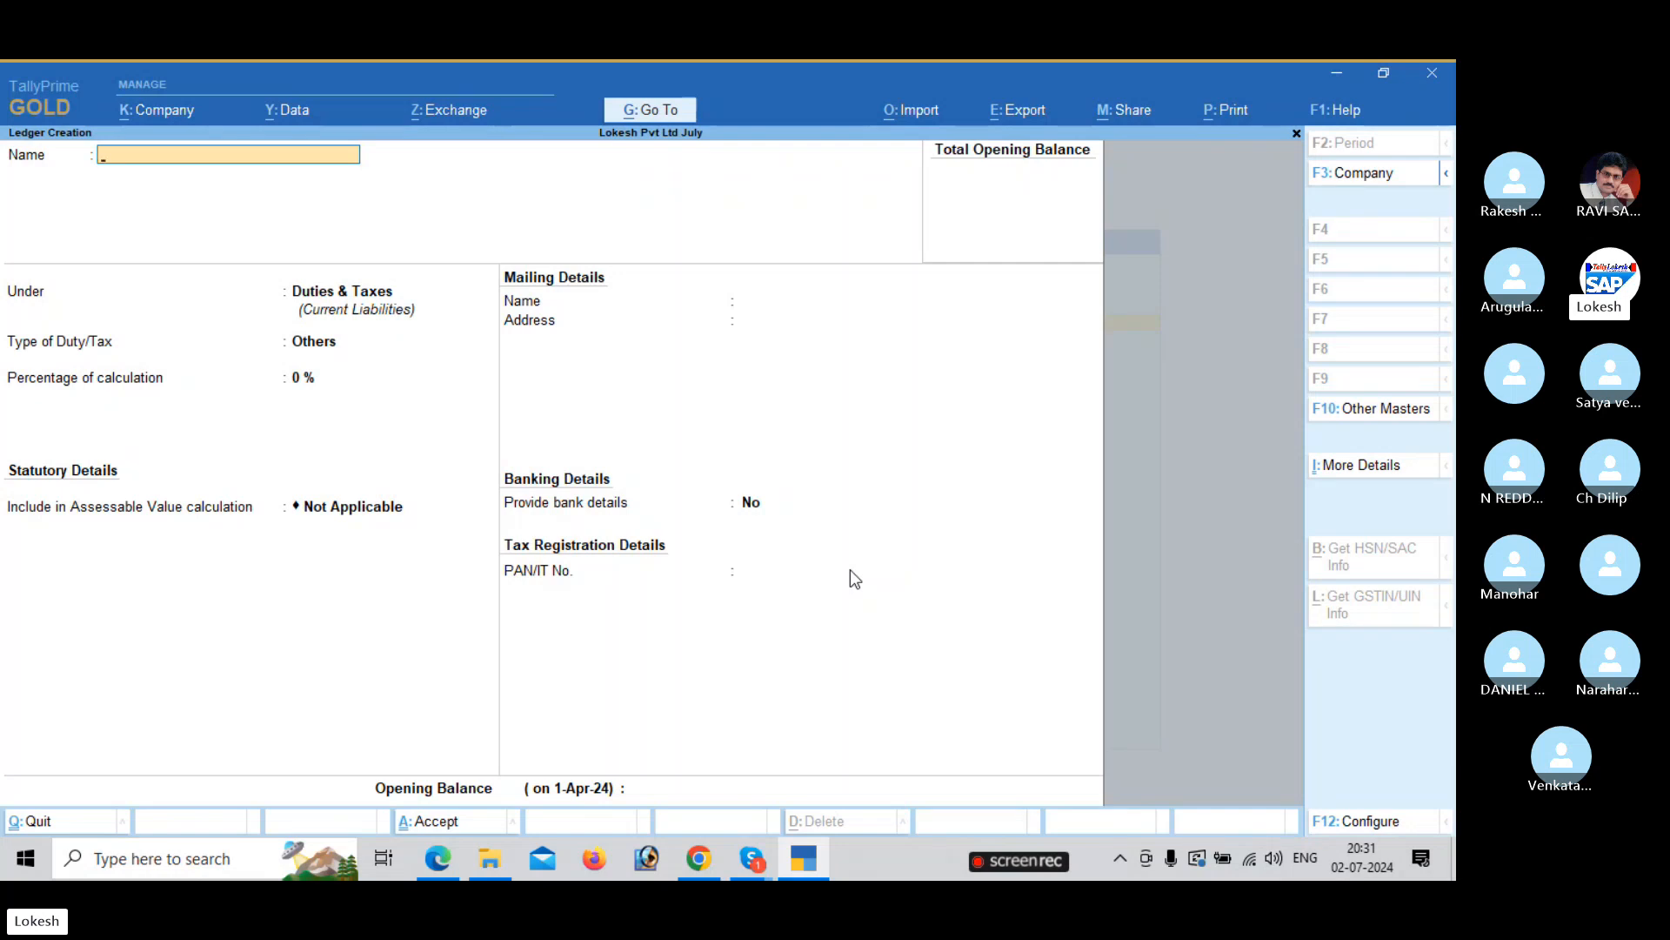
# Scroll the exercise PDF back up to review the problem sheet.
pyautogui.hotkey('alt', 'Tab')
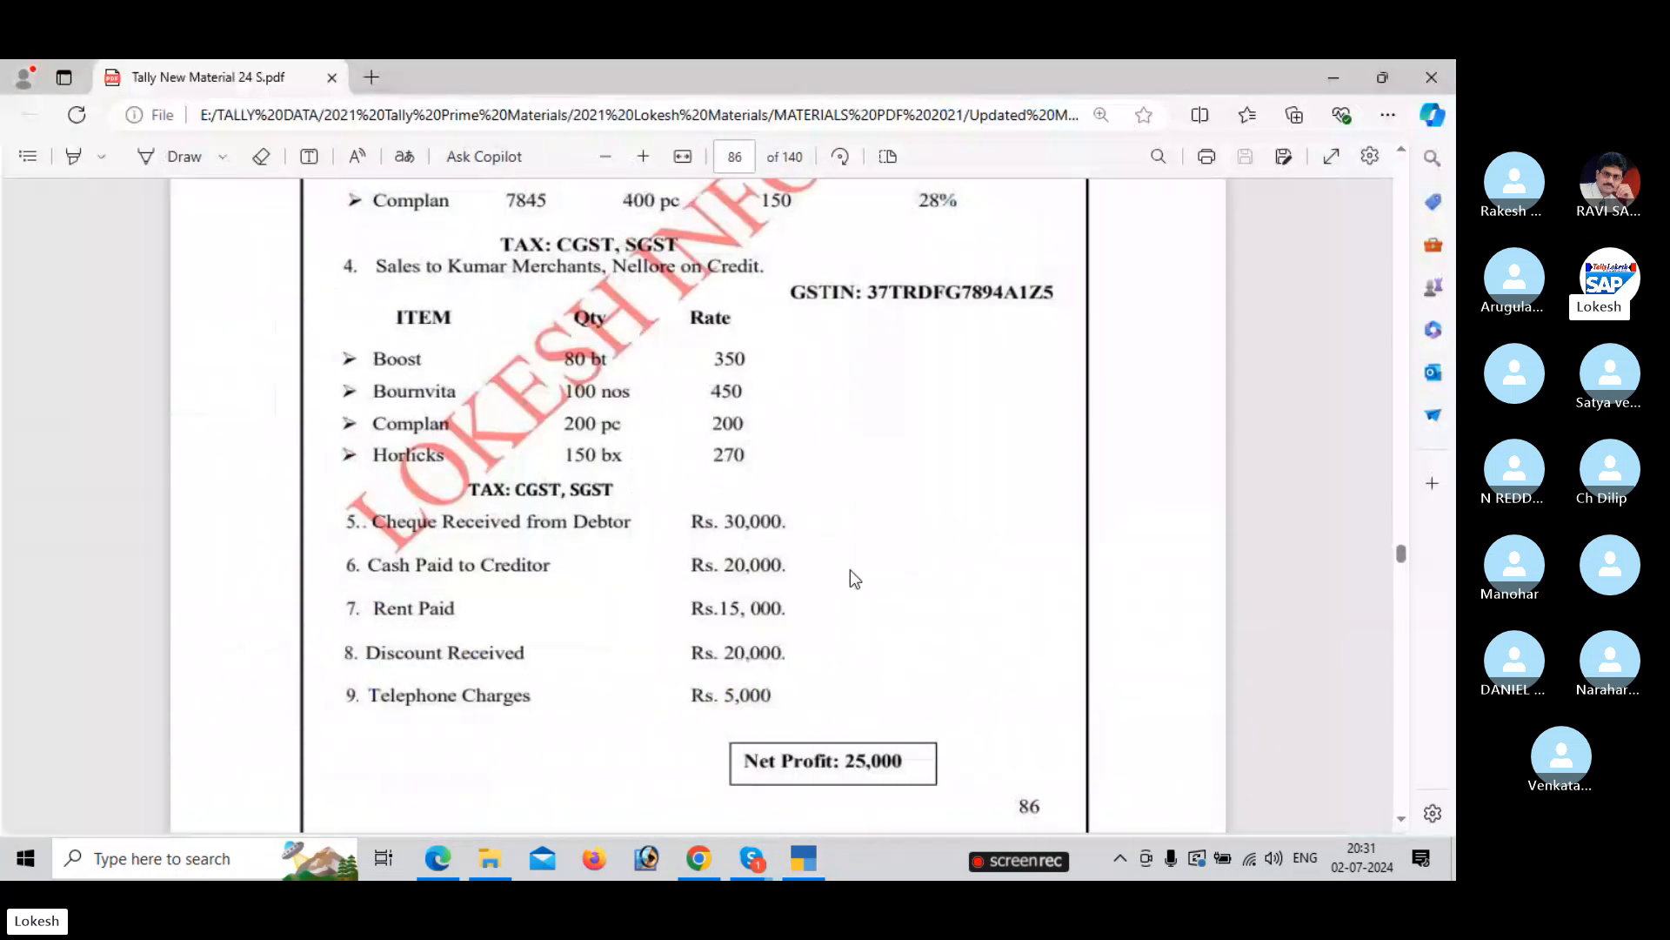
pyautogui.scroll(3, 855, 579)
pyautogui.scroll(4, 852, 574)
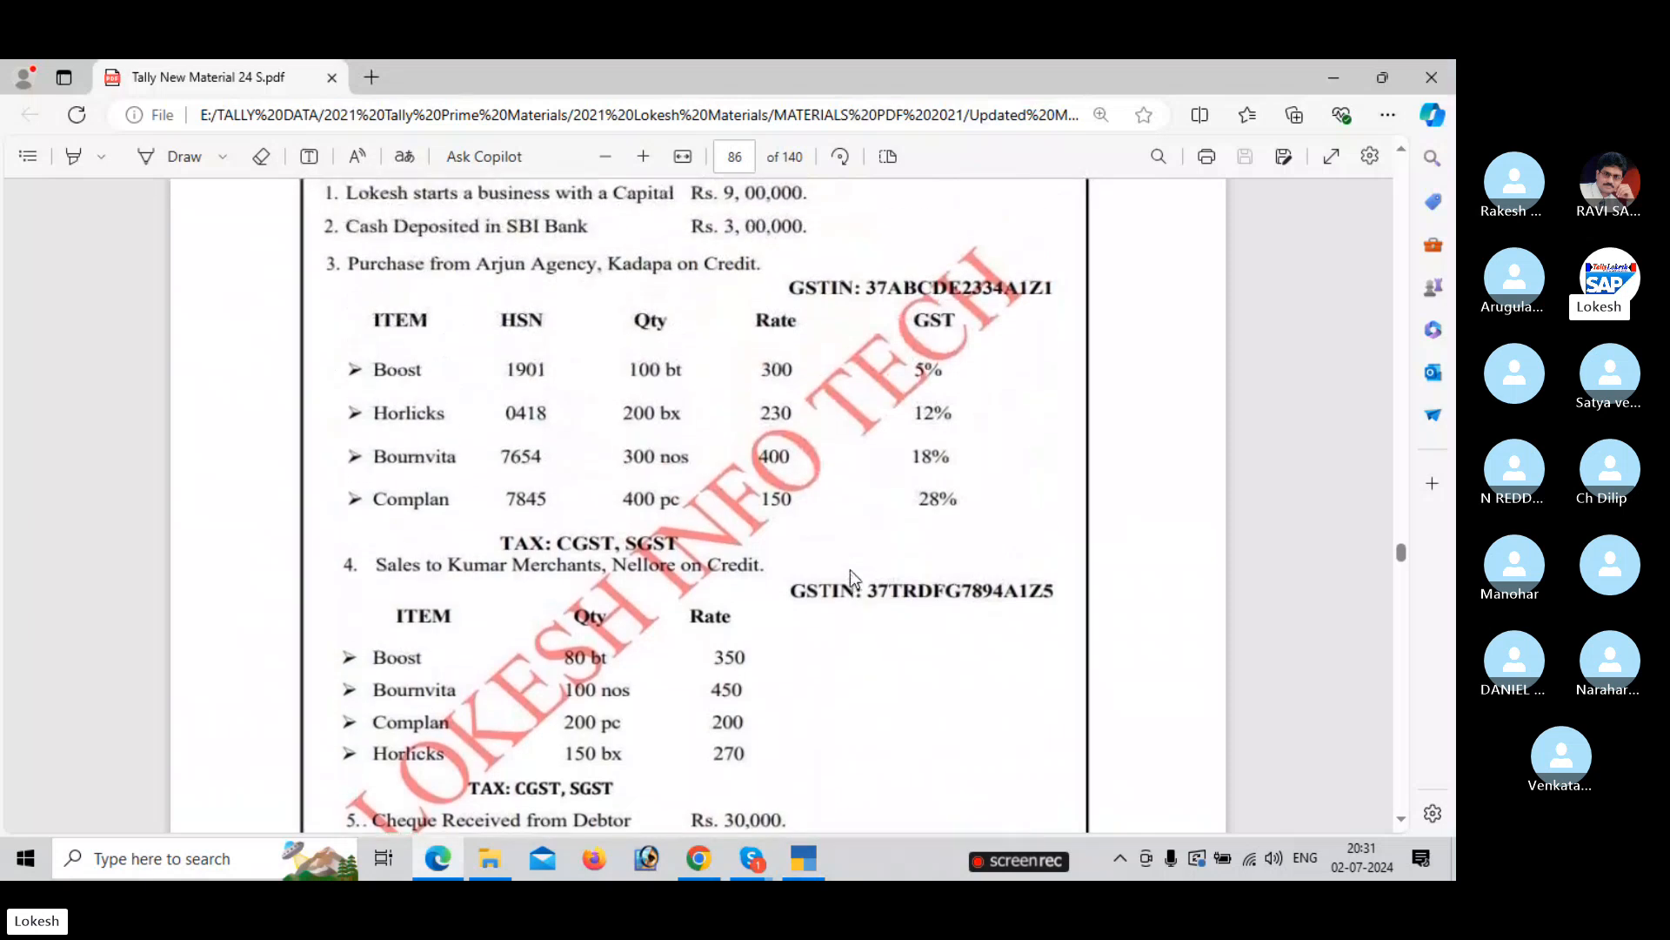
# Quit Ledger Creation and open Unit creation, then compare Problem-1's item units in the PDF.
pyautogui.hotkey('alt', 'Tab')
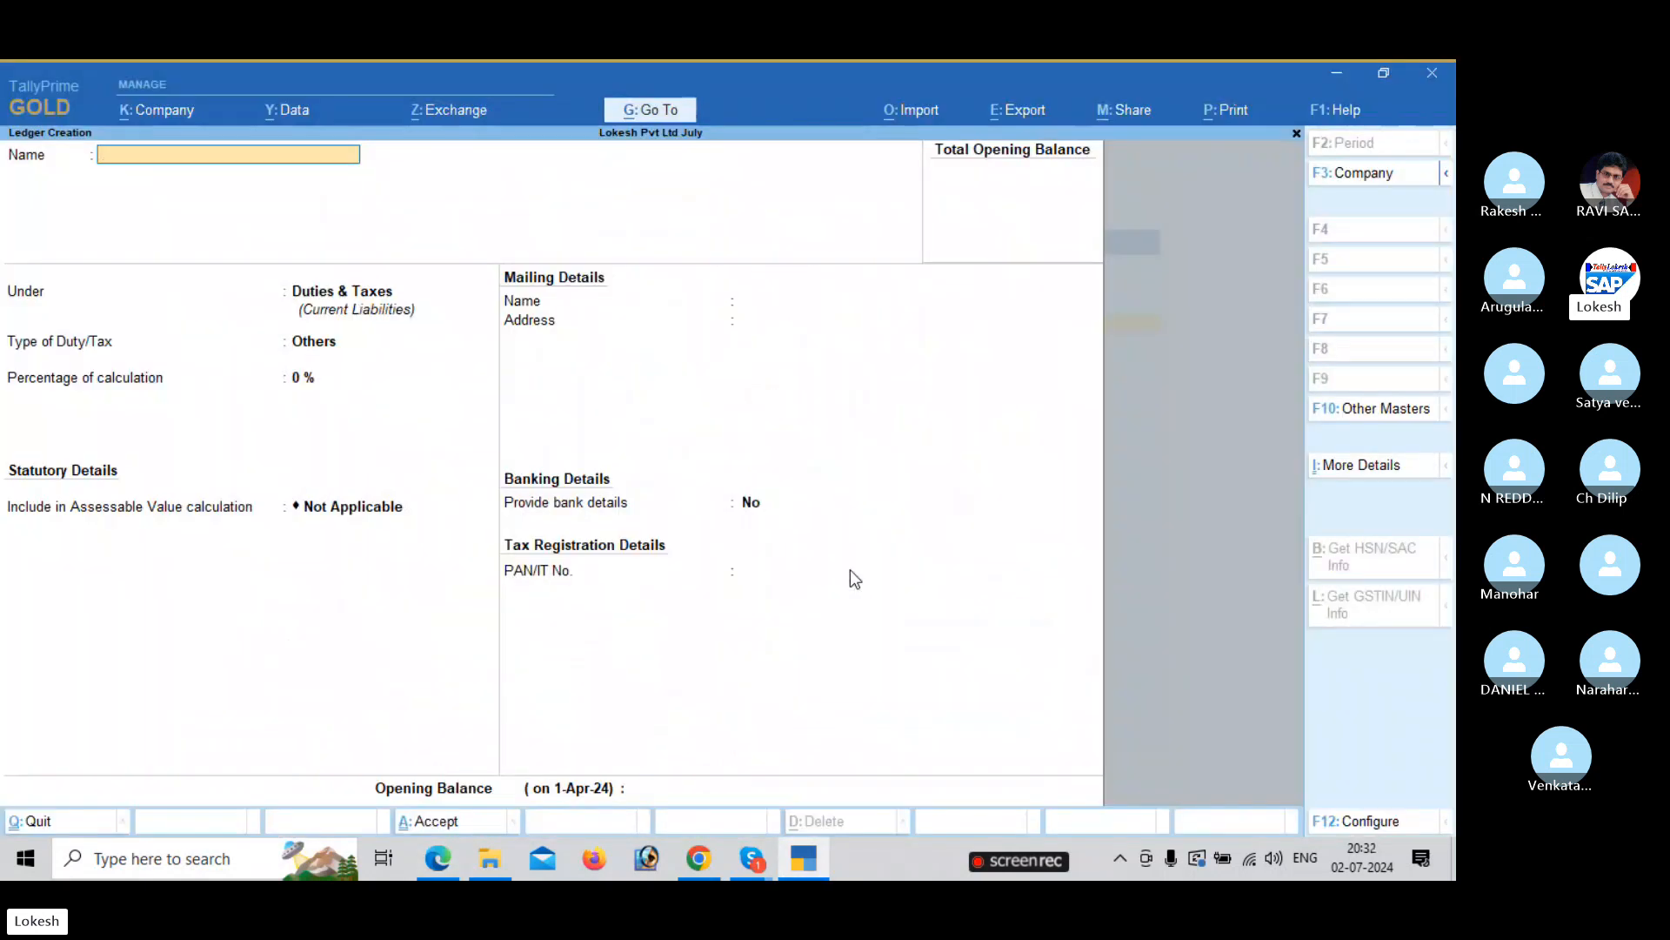
pyautogui.press('Escape')
pyautogui.press('Return')
pyautogui.press('Down')
pyautogui.press('Down')
pyautogui.press('Down')
pyautogui.press('Down')
pyautogui.press('Down')
pyautogui.press('Down')
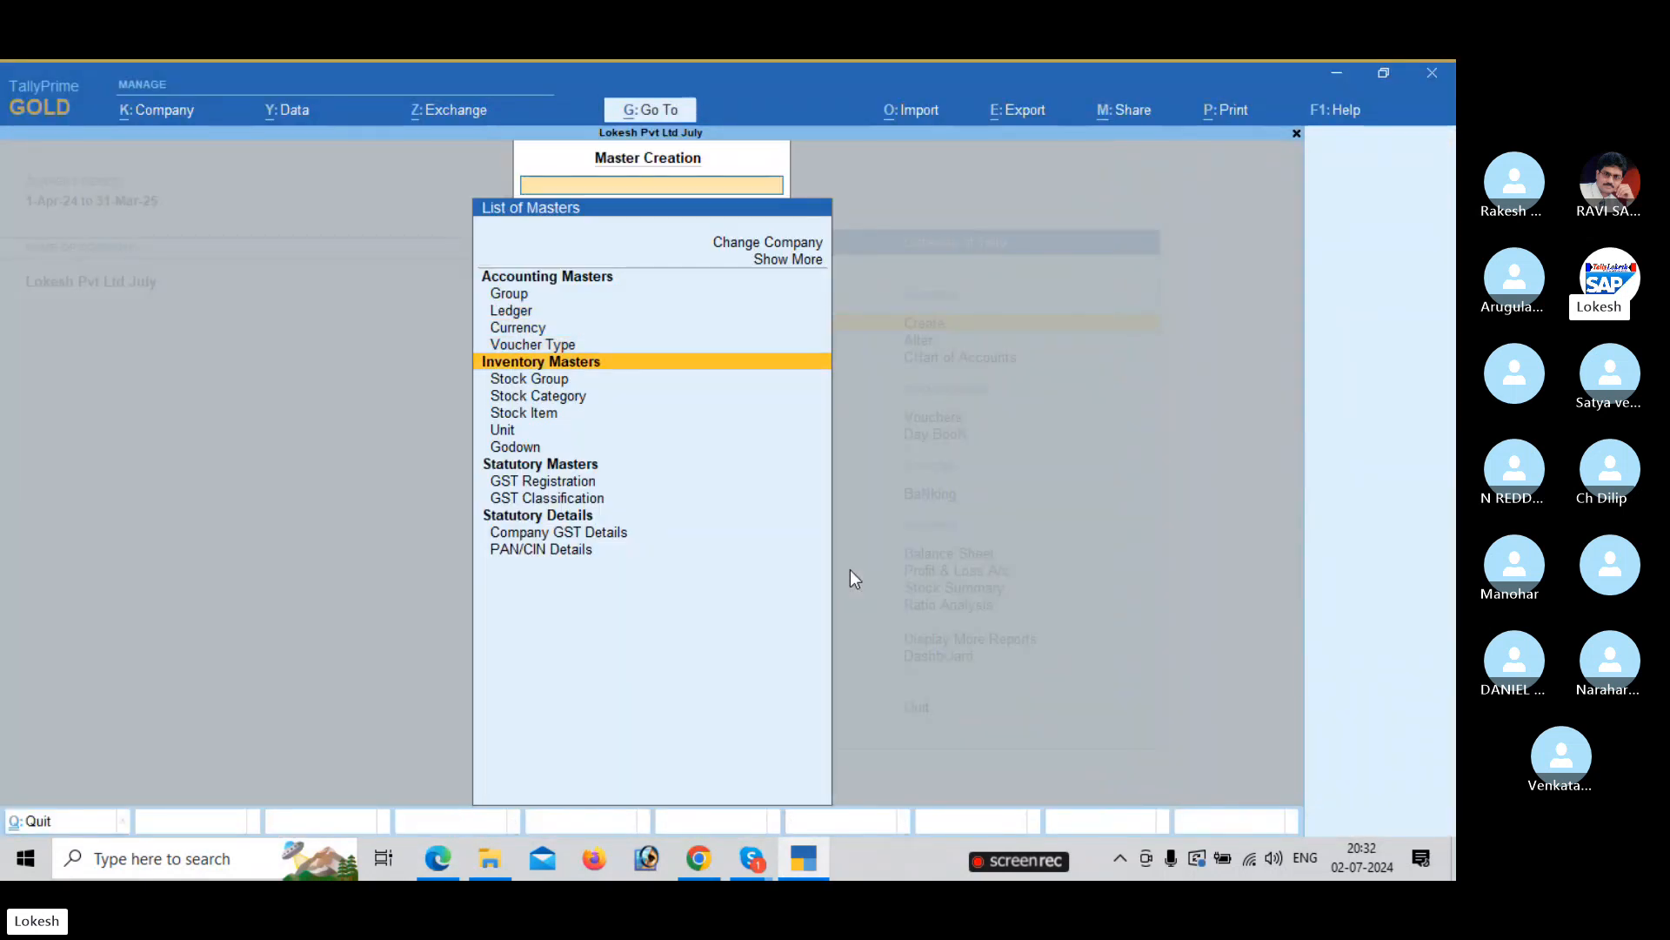
pyautogui.press('Down')
pyautogui.press('Up')
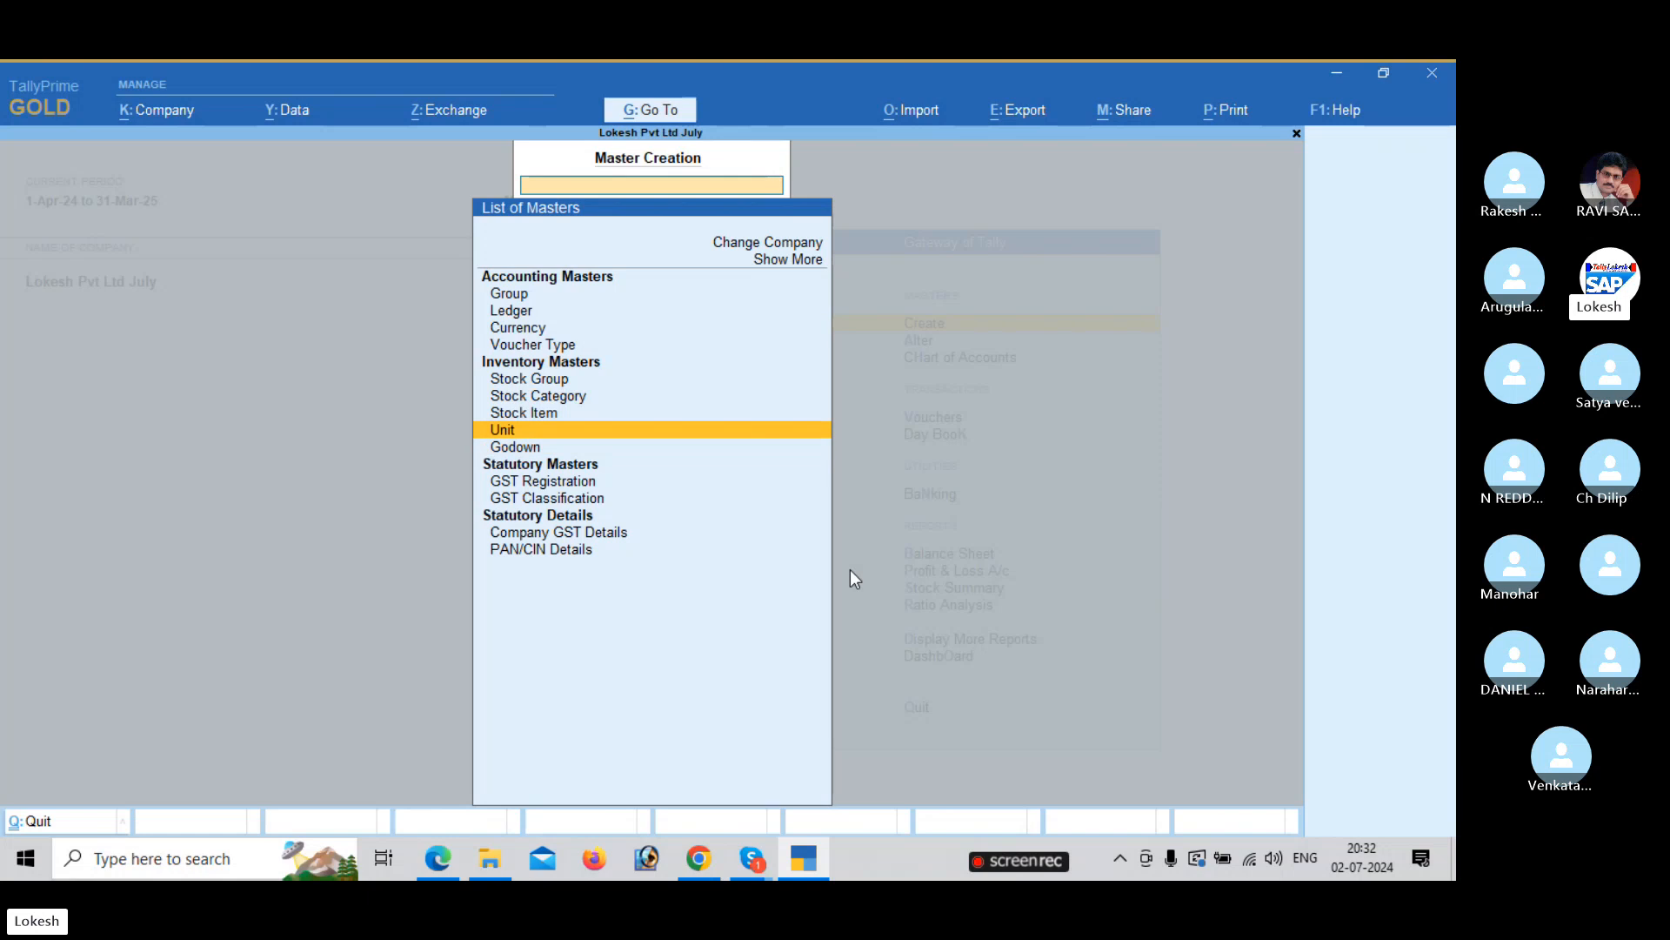
pyautogui.press('Return')
pyautogui.hotkey('alt', 'Tab')
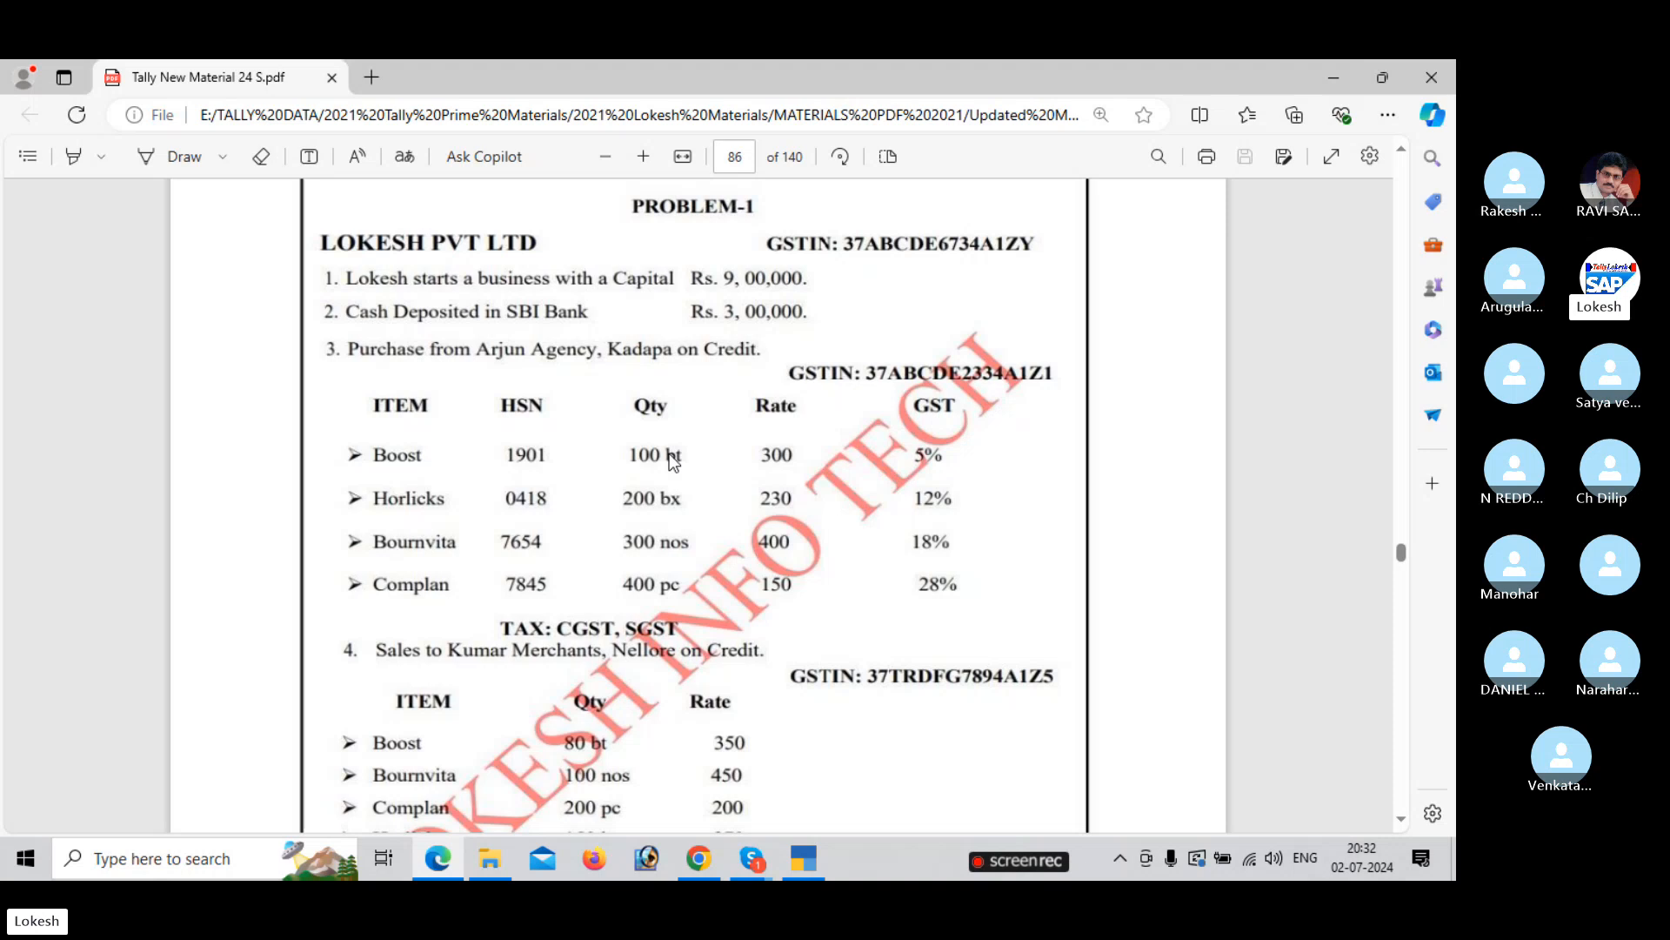
# Create unit bt linked to quantity code BTL-BOTTLES.
pyautogui.hotkey('alt', 'Tab')
pyautogui.write('BT')
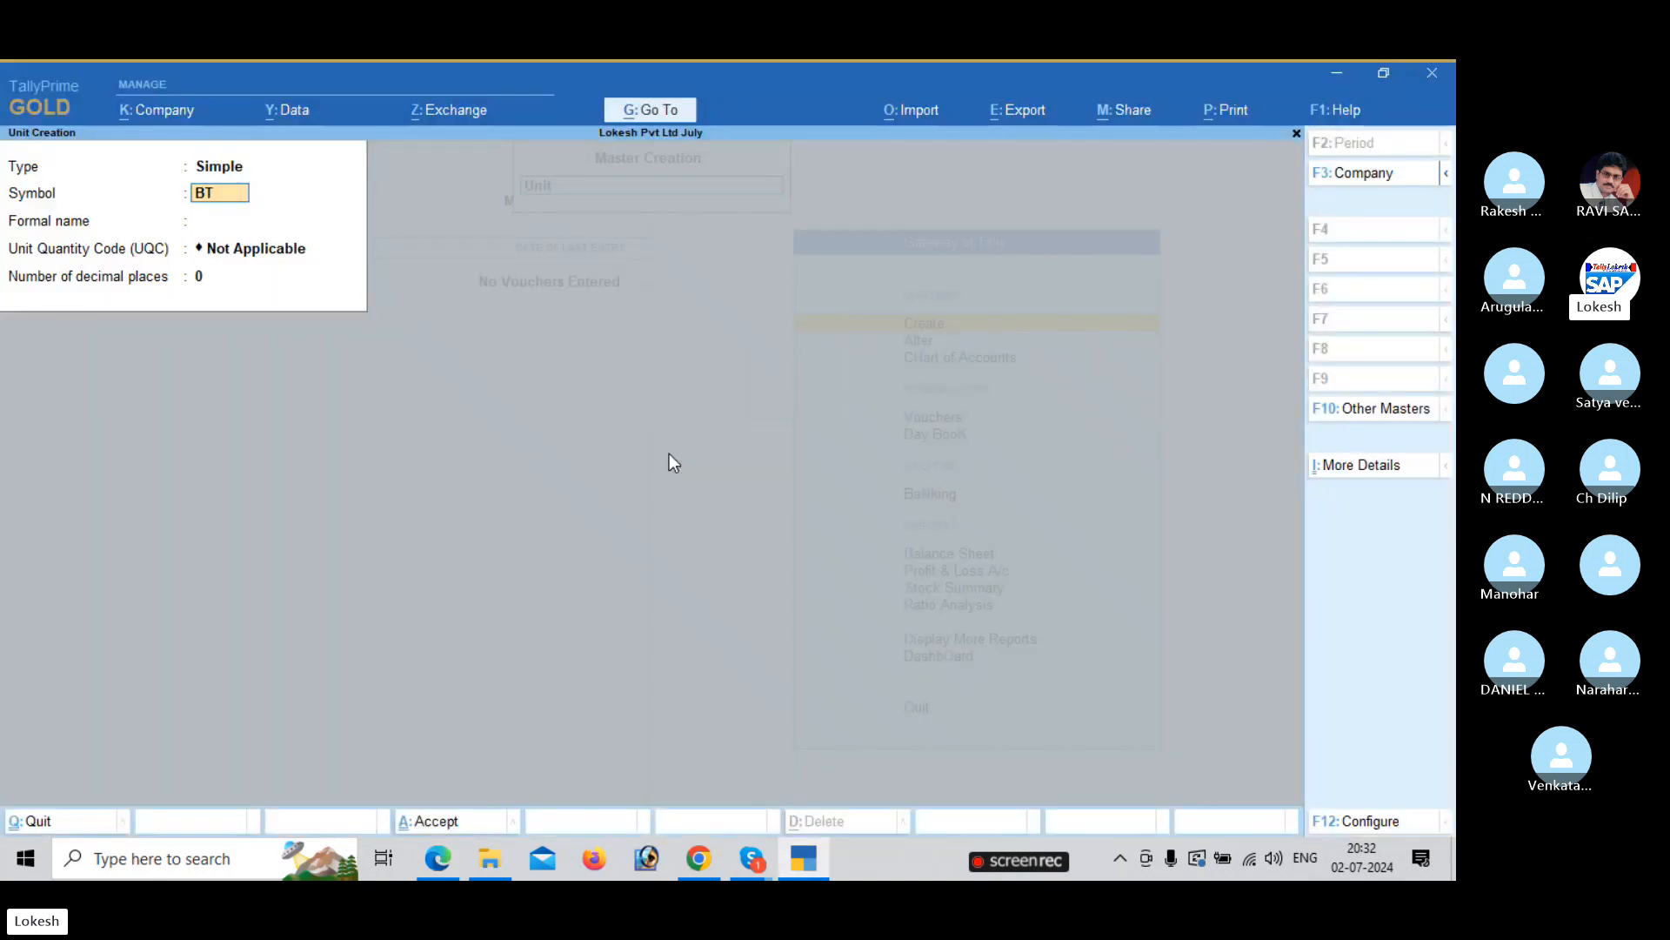
pyautogui.press('BackSpace')
pyautogui.press('BackSpace')
pyautogui.write('bt')
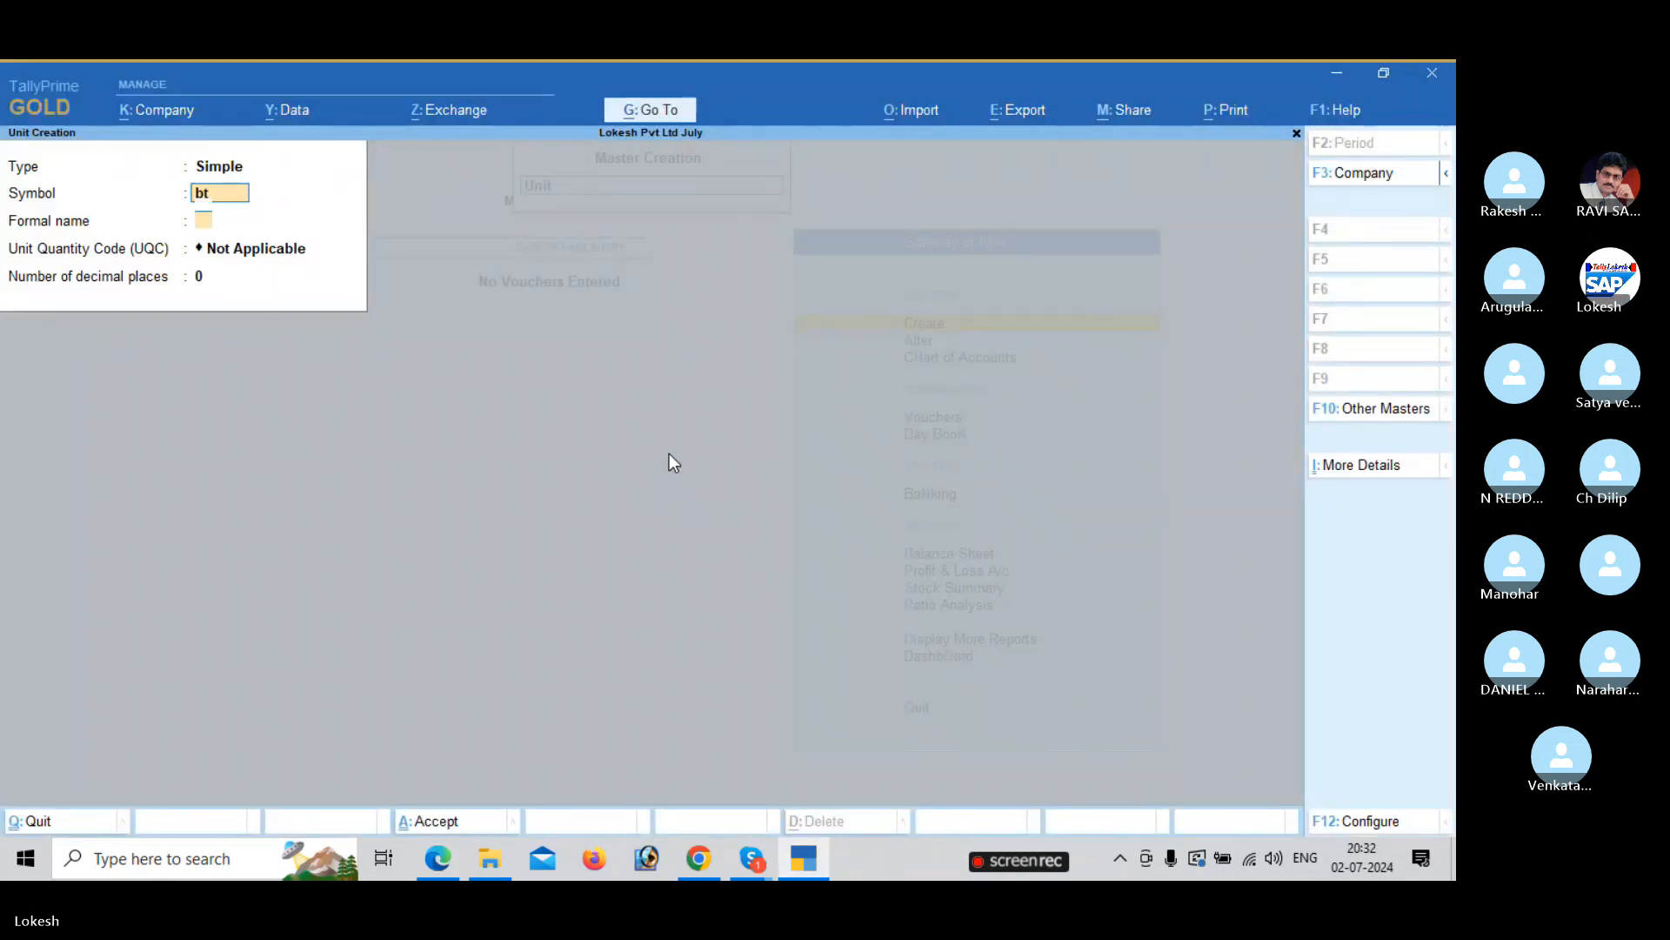
pyautogui.press('Return')
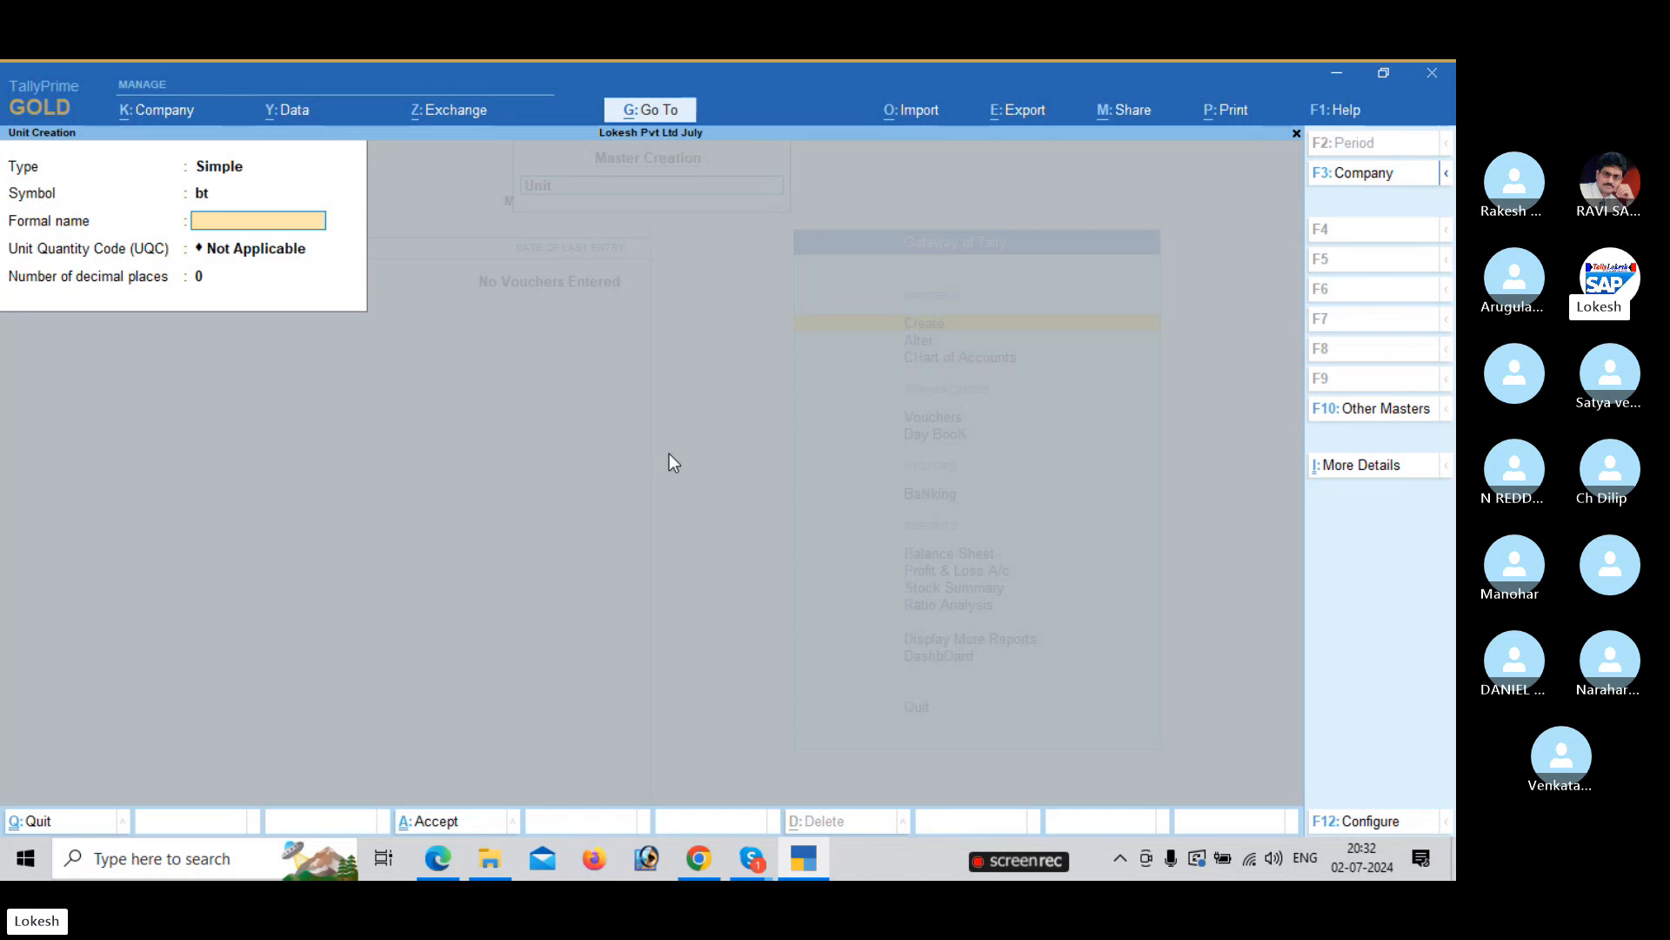
pyautogui.press('Return')
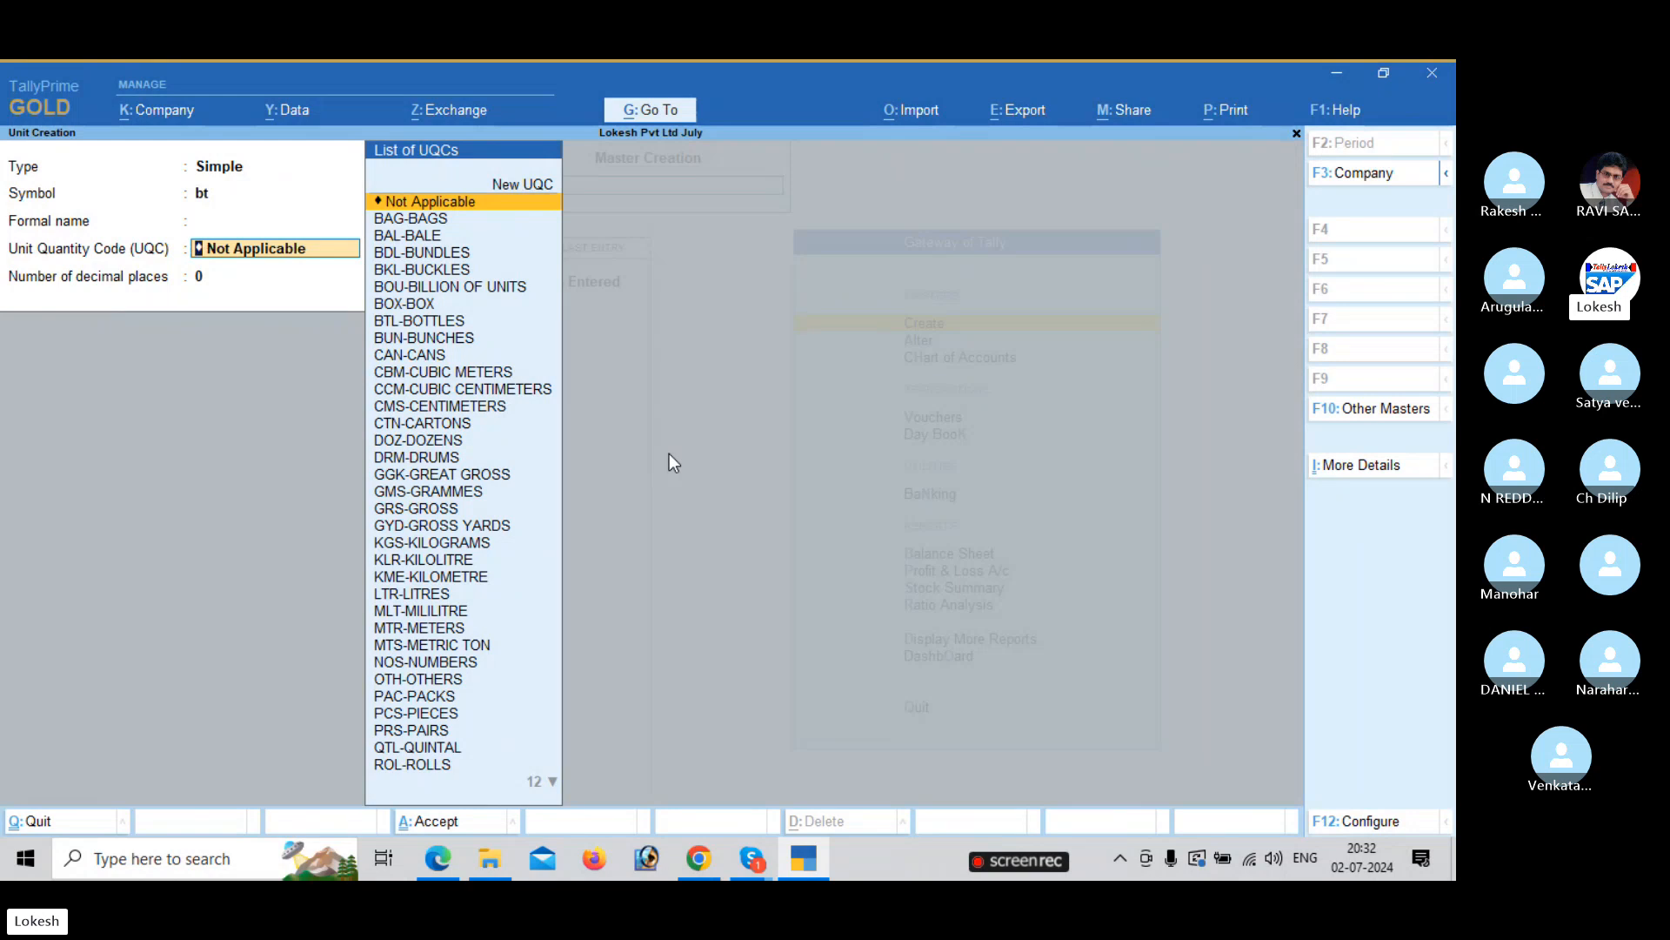
pyautogui.write('bt')
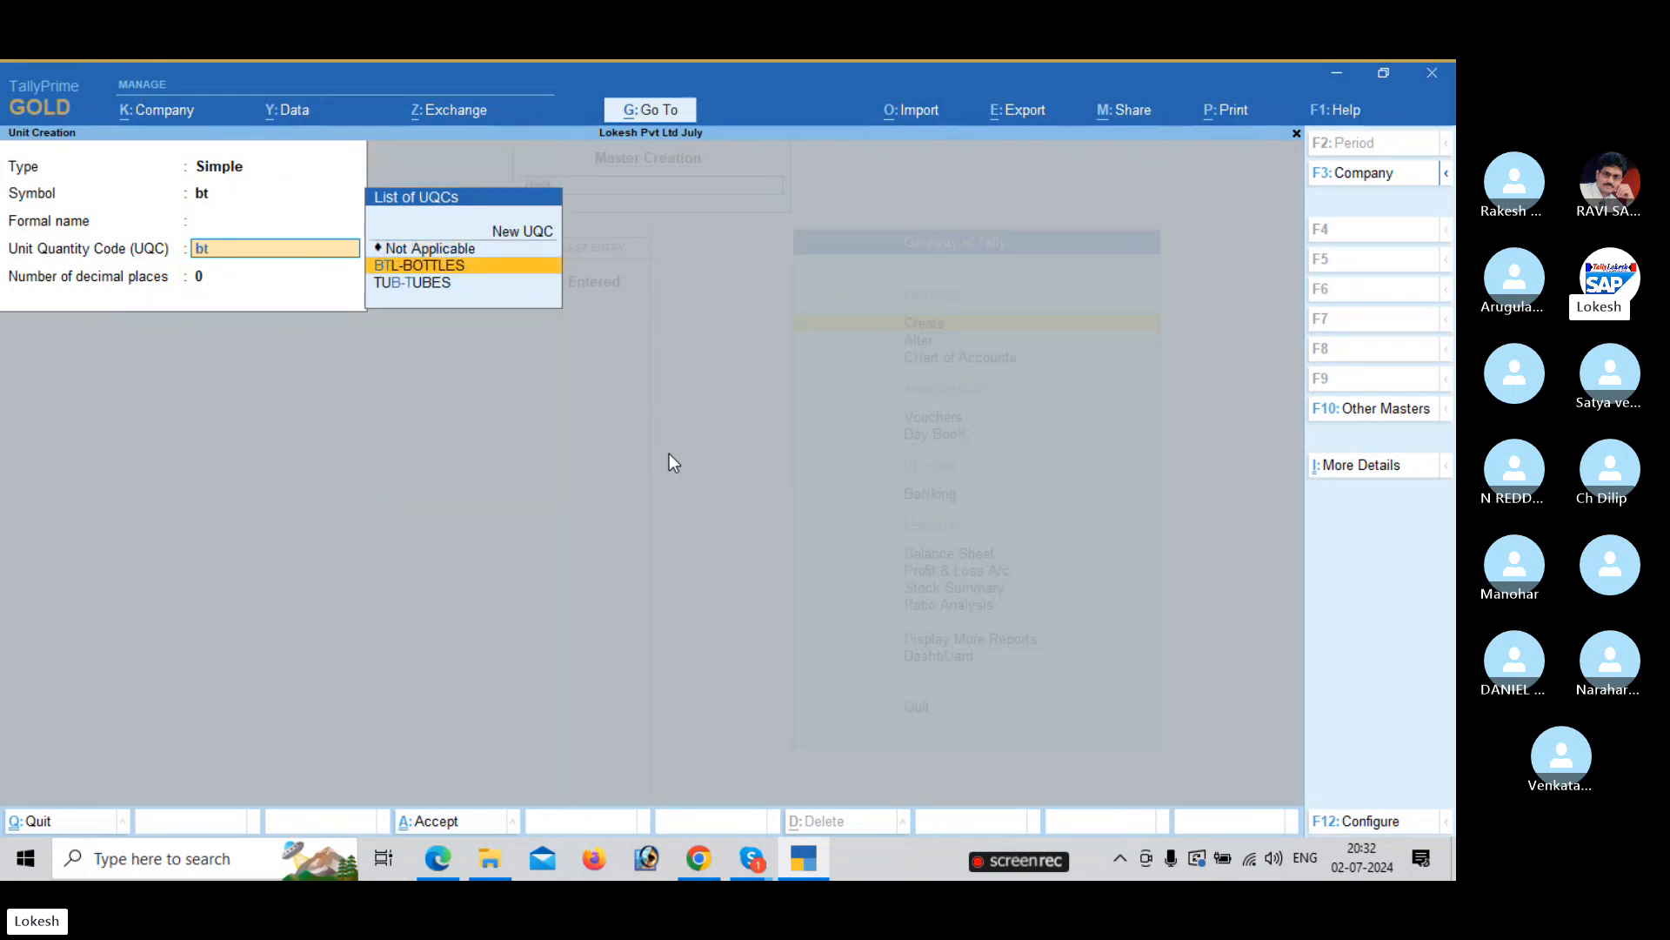
pyautogui.press('Return')
pyautogui.press('Return')
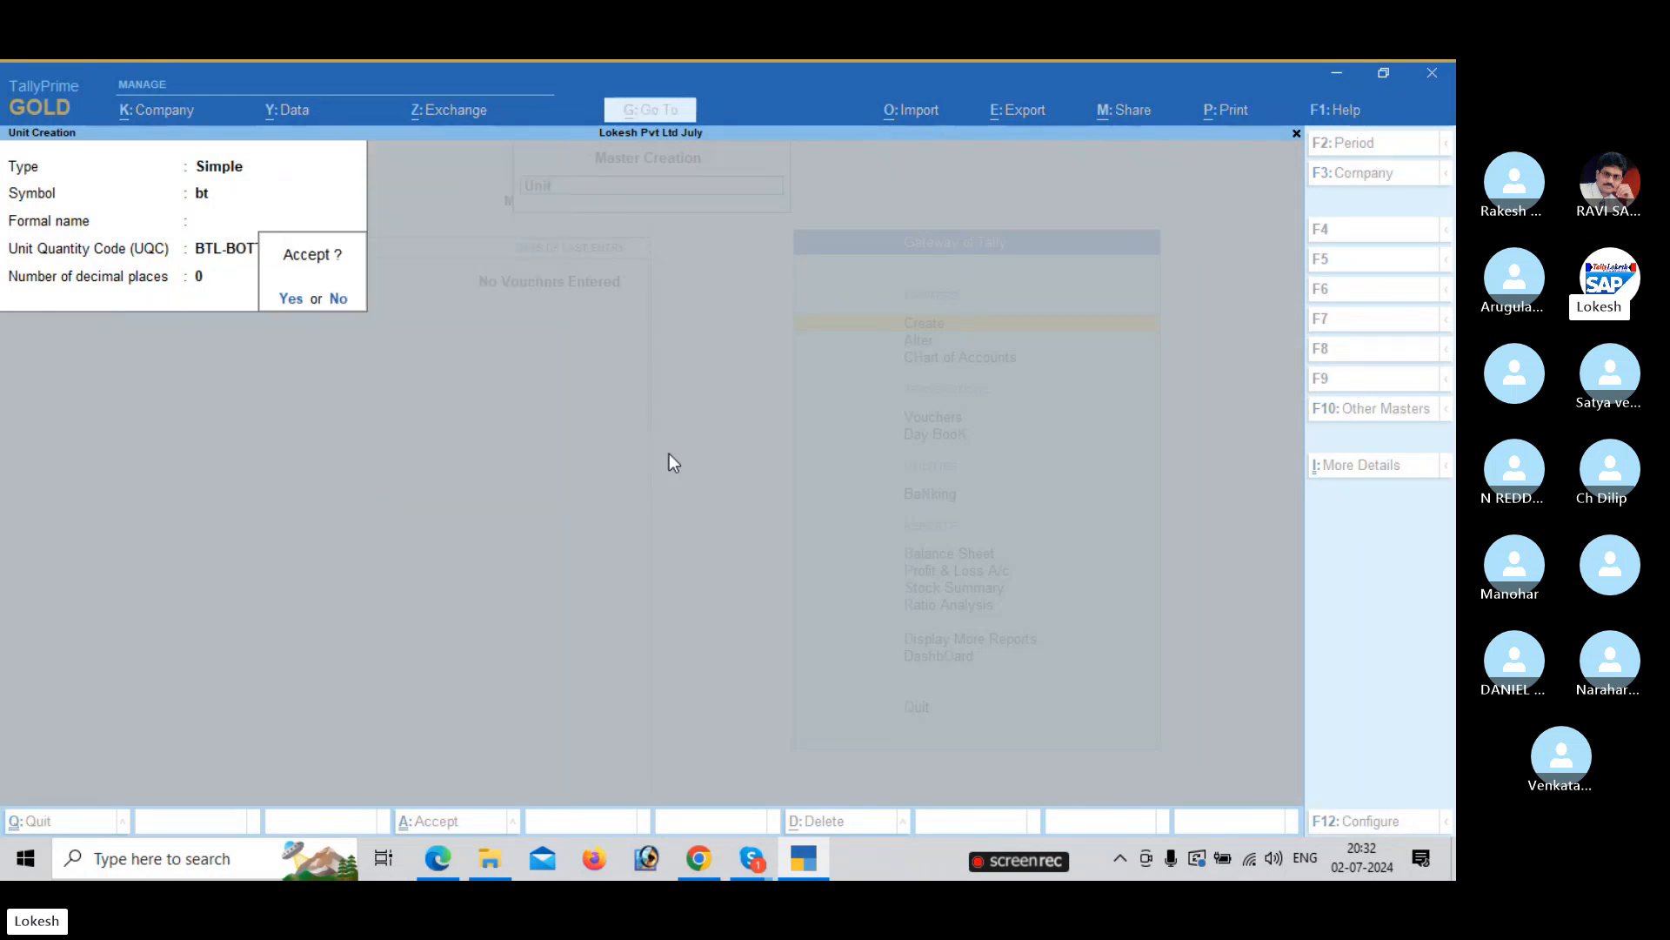
pyautogui.press('Return')
pyautogui.hotkey('alt', 'Tab')
pyautogui.hotkey('alt', 'Tab')
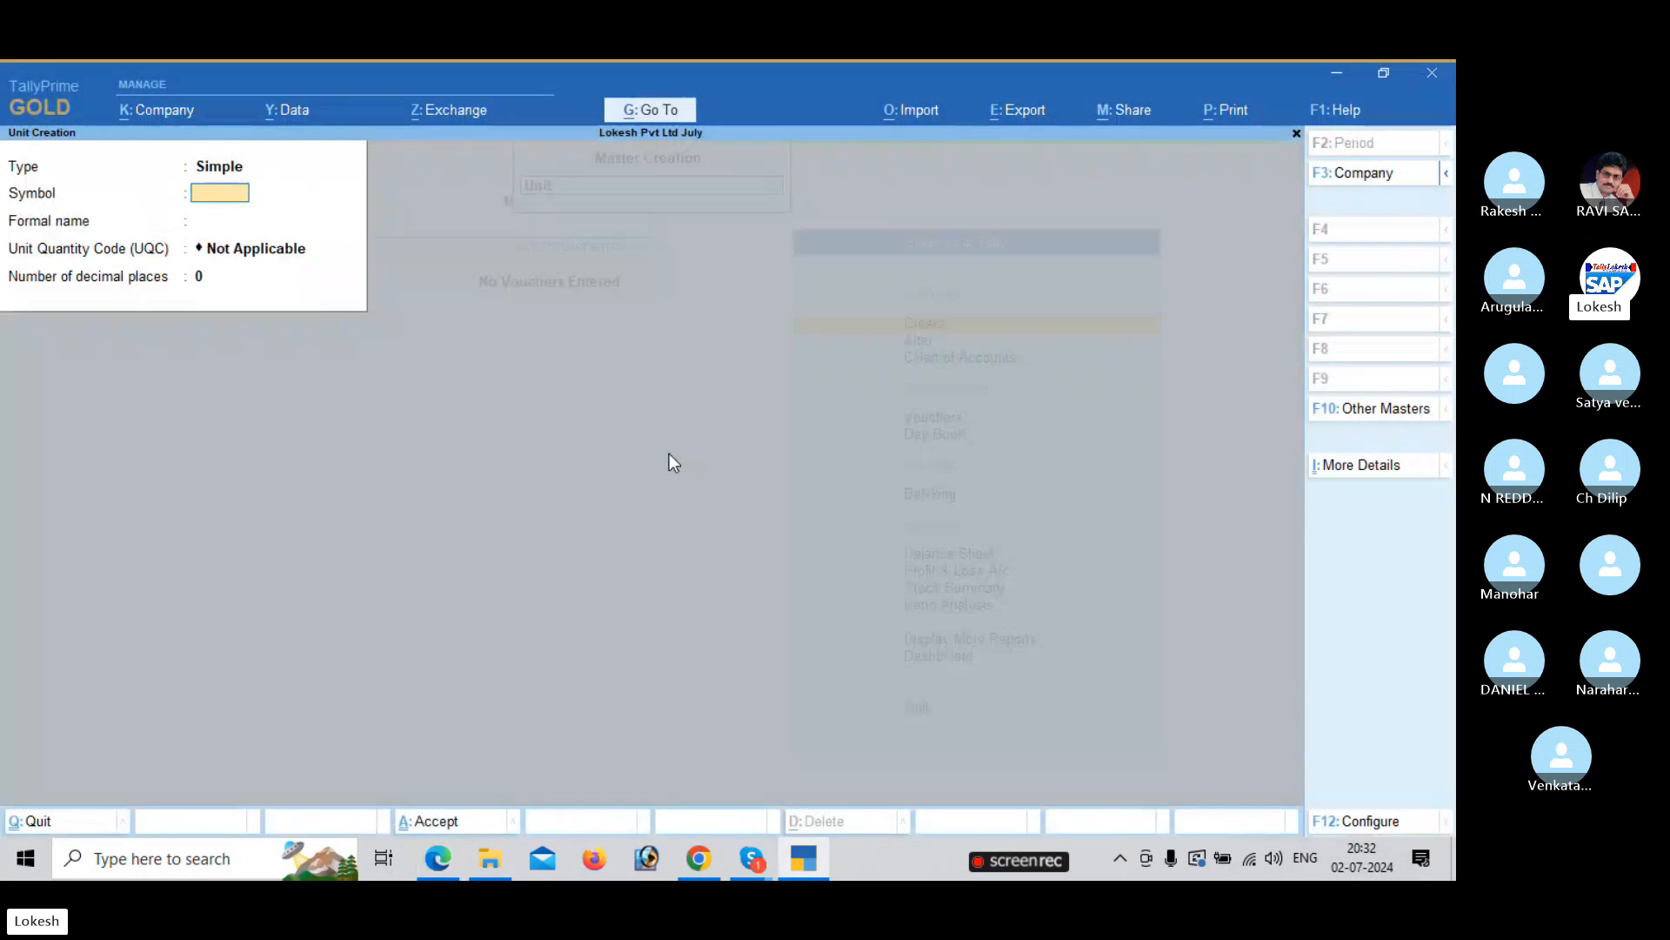
# Create units bx (BOX-BOX) and nos (NOS-NUMBERS).
pyautogui.write('bx')
pyautogui.press('Return')
pyautogui.press('Return')
pyautogui.write('b')
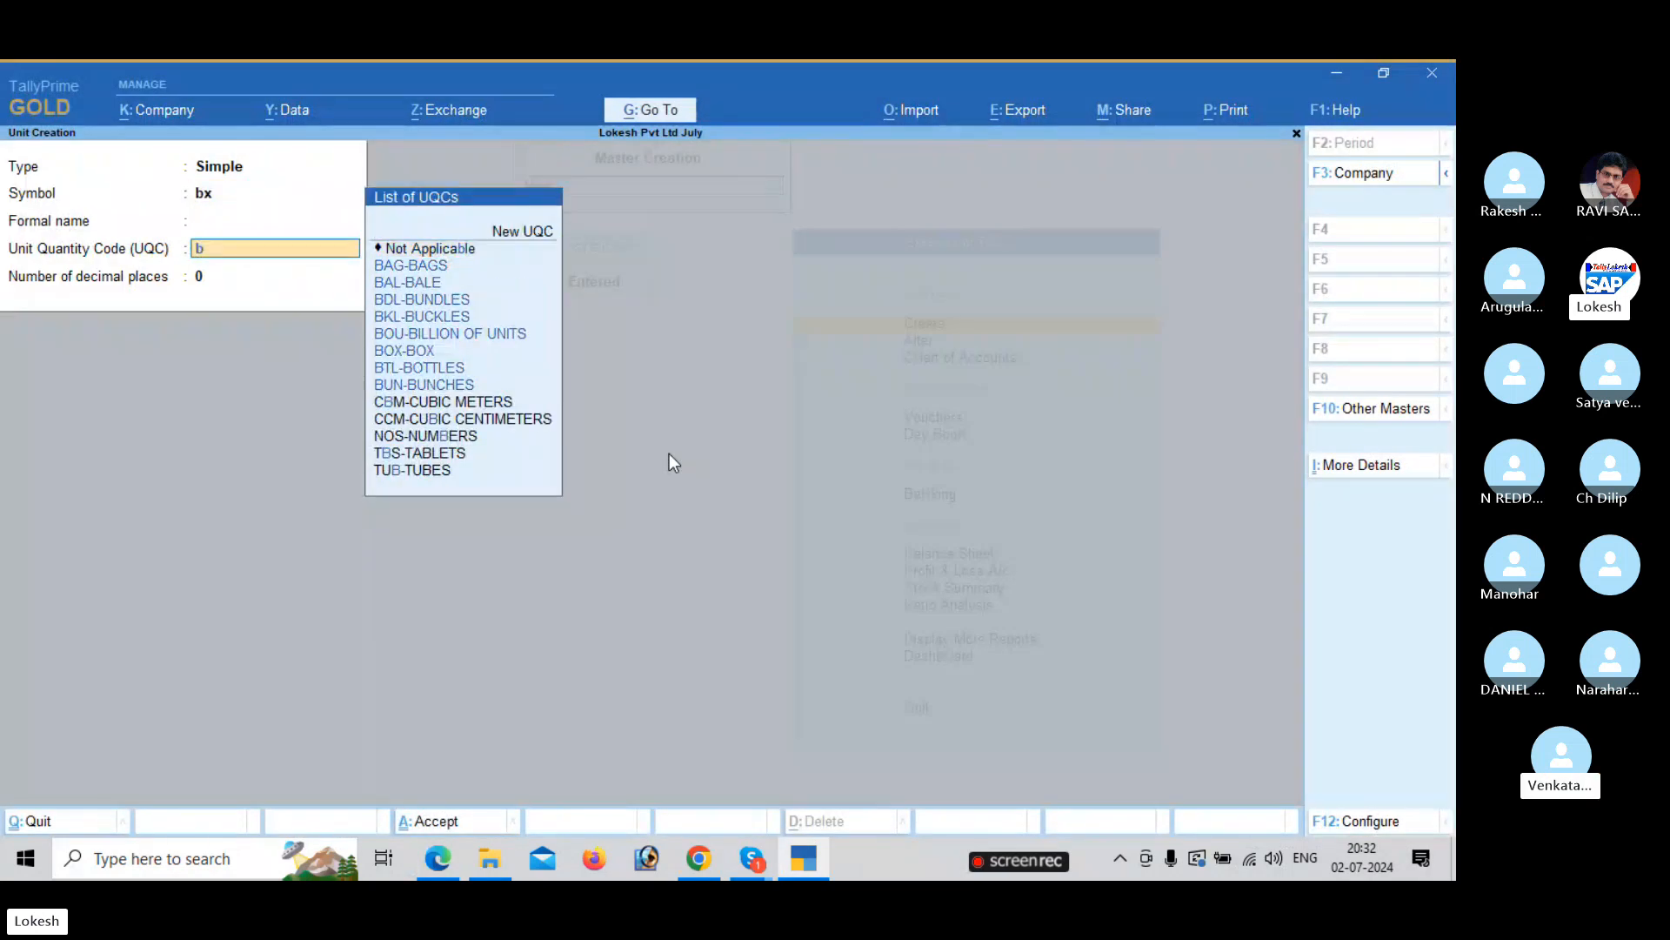
pyautogui.write('ox')
pyautogui.press('Return')
pyautogui.press('Return')
pyautogui.press('Return')
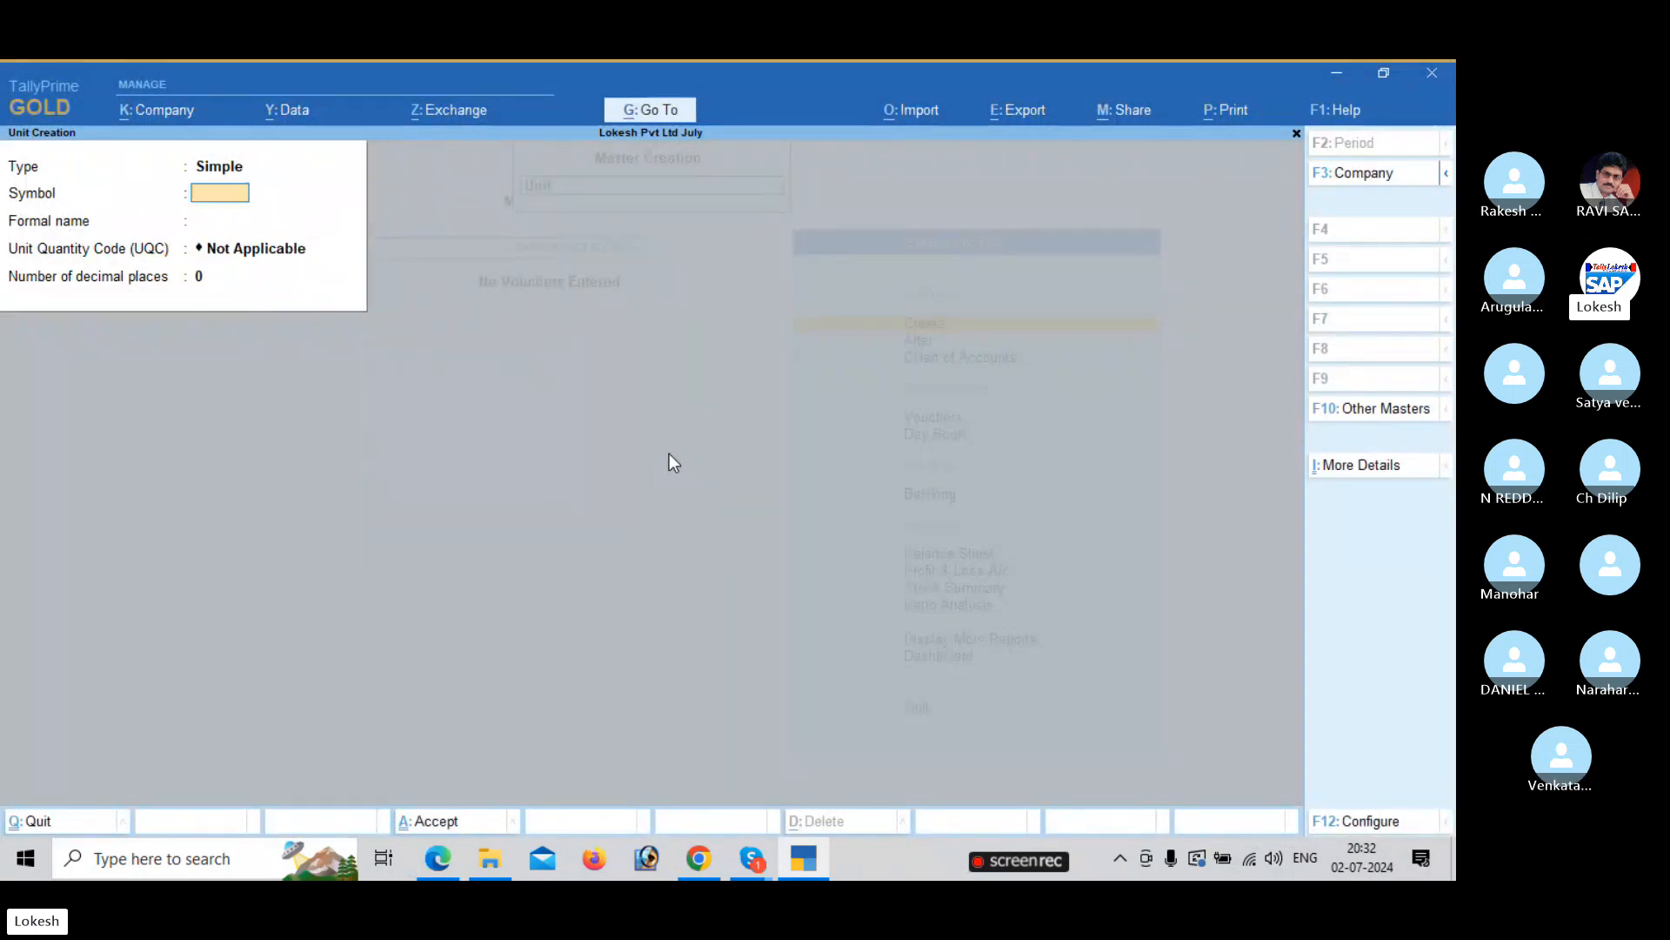
pyautogui.hotkey('alt', 'Tab')
pyautogui.hotkey('alt', 'Tab')
pyautogui.write('nos')
pyautogui.press('Return')
pyautogui.press('Return')
pyautogui.write('nu')
pyautogui.press('Return')
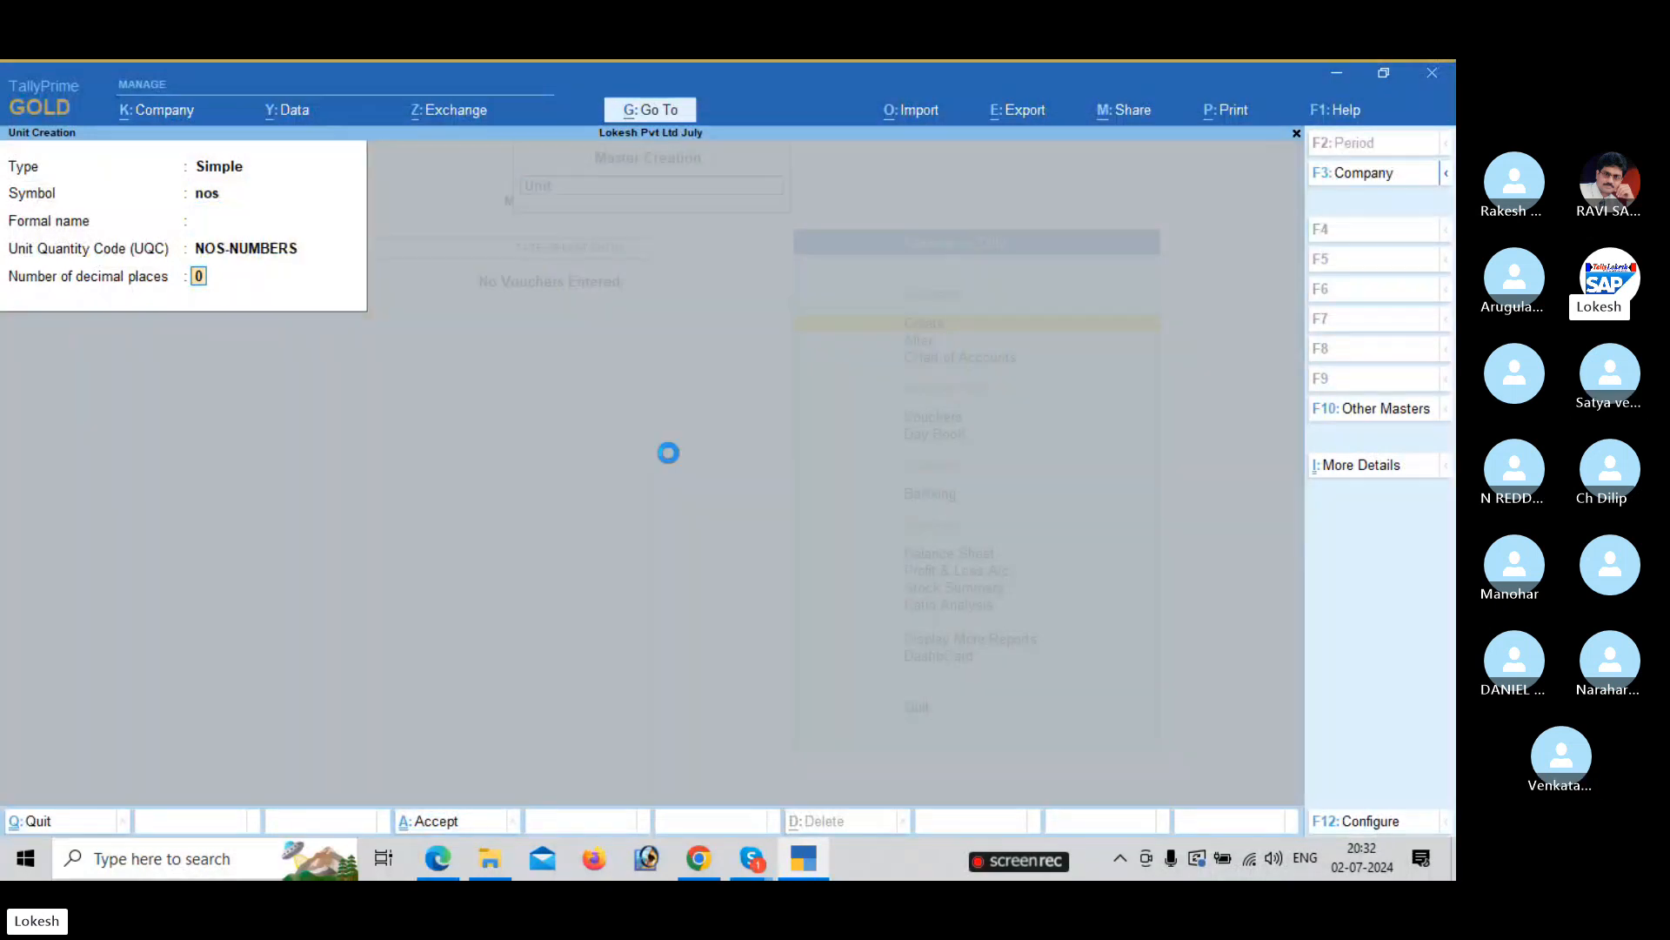
pyautogui.press('Return')
# Create units pc (PCS-PIECES) and kg (KGS-KILOGRAMS).
pyautogui.press('Return')
pyautogui.hotkey('alt', 'Tab')
pyautogui.hotkey('alt', 'Tab')
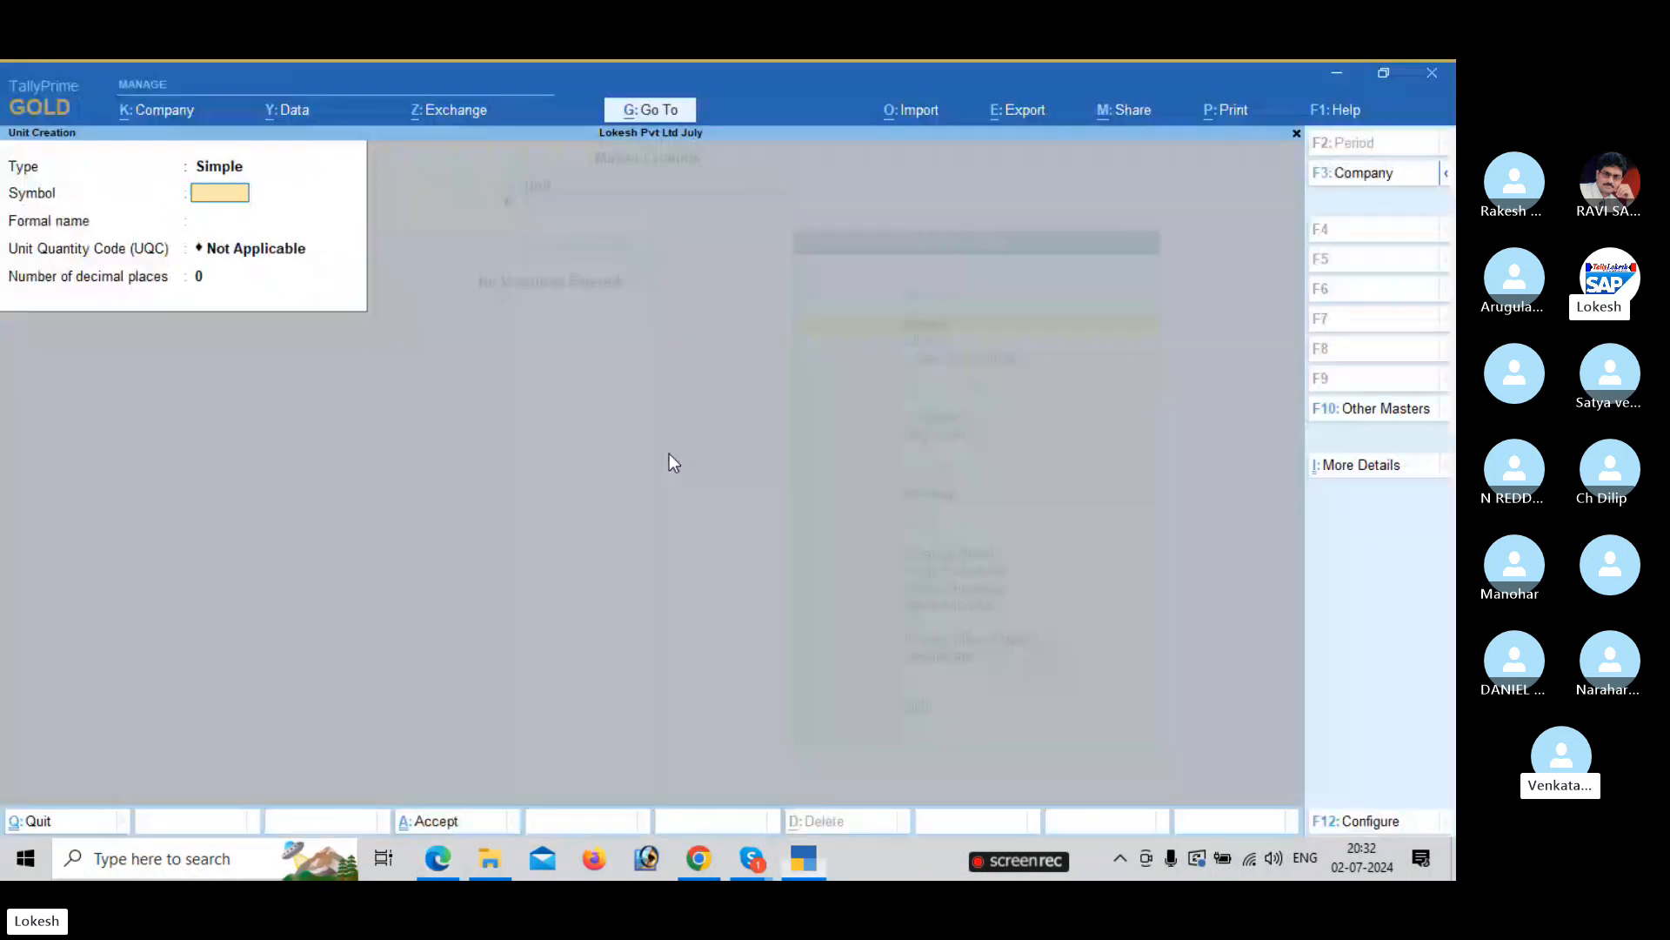
pyautogui.write('pc')
pyautogui.press('Return')
pyautogui.press('Return')
pyautogui.write('pi')
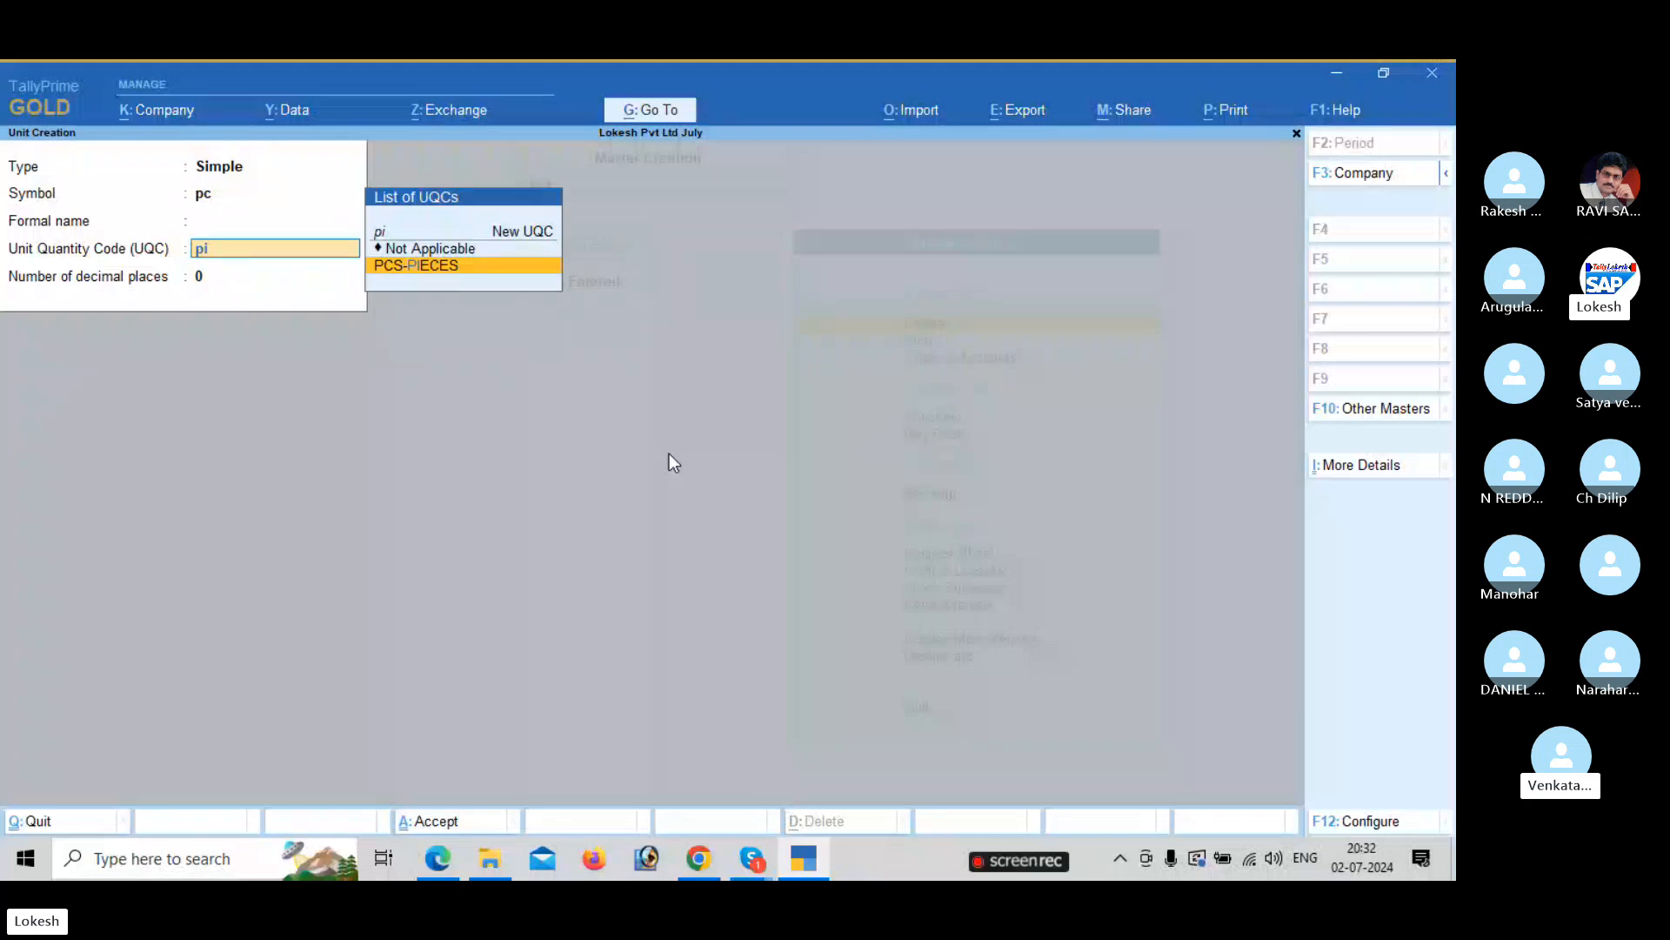
pyautogui.press('Return')
pyautogui.press('Return')
pyautogui.press('Return')
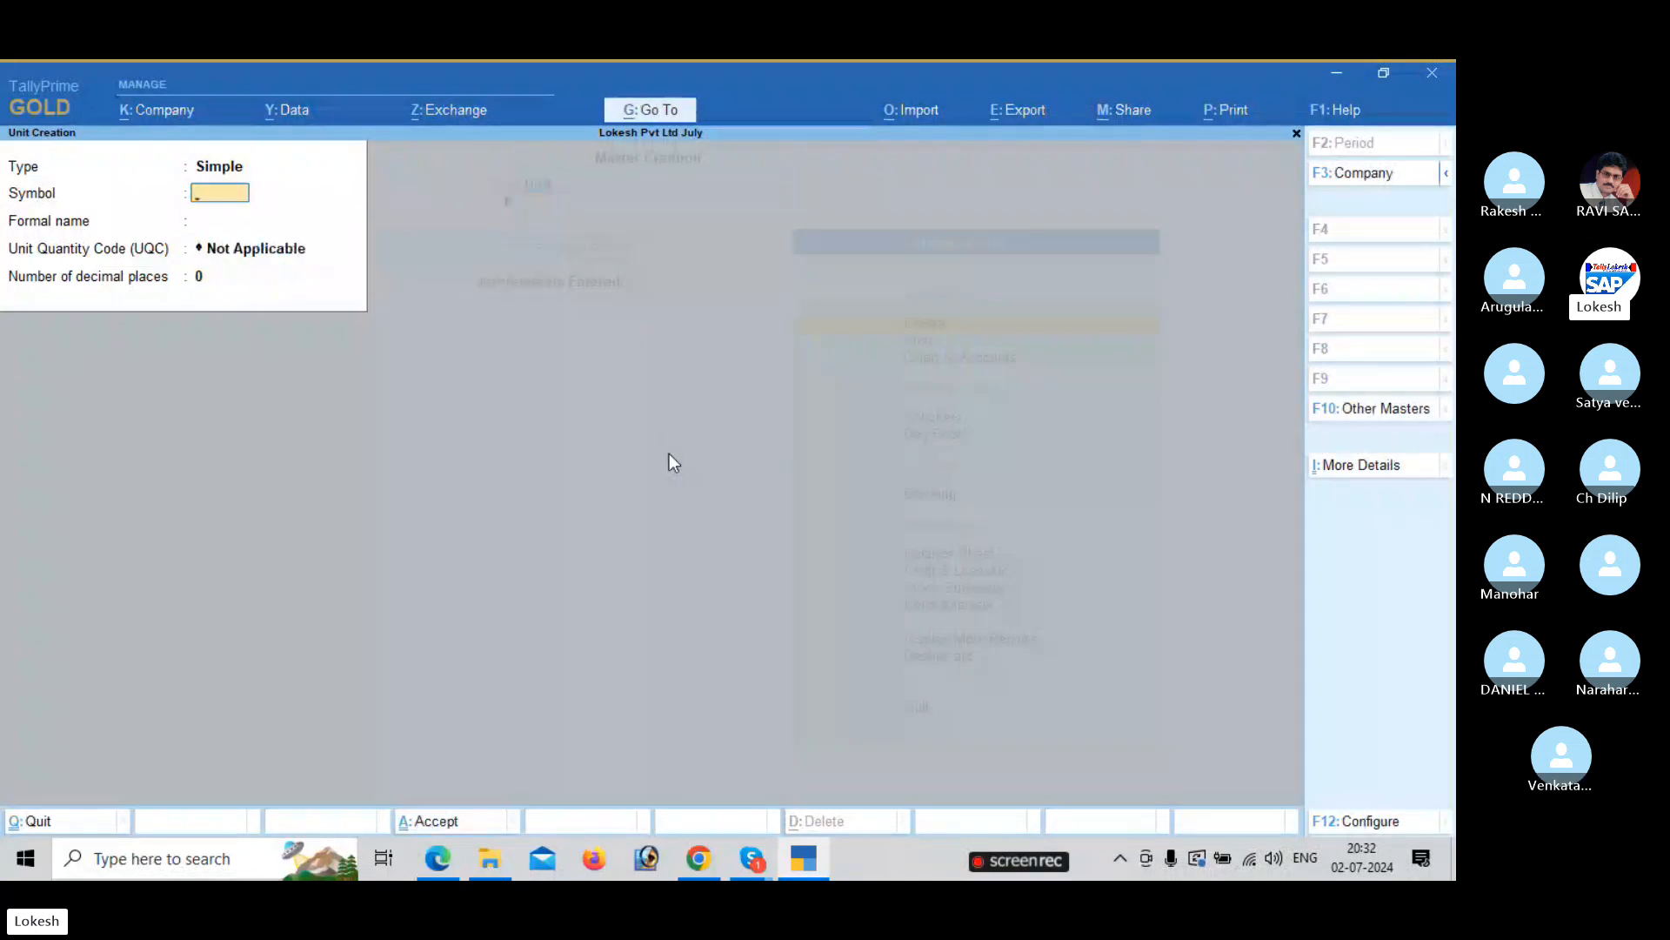
pyautogui.write('kg')
pyautogui.press('Return')
pyautogui.press('Return')
pyautogui.write('ki')
pyautogui.press('Down')
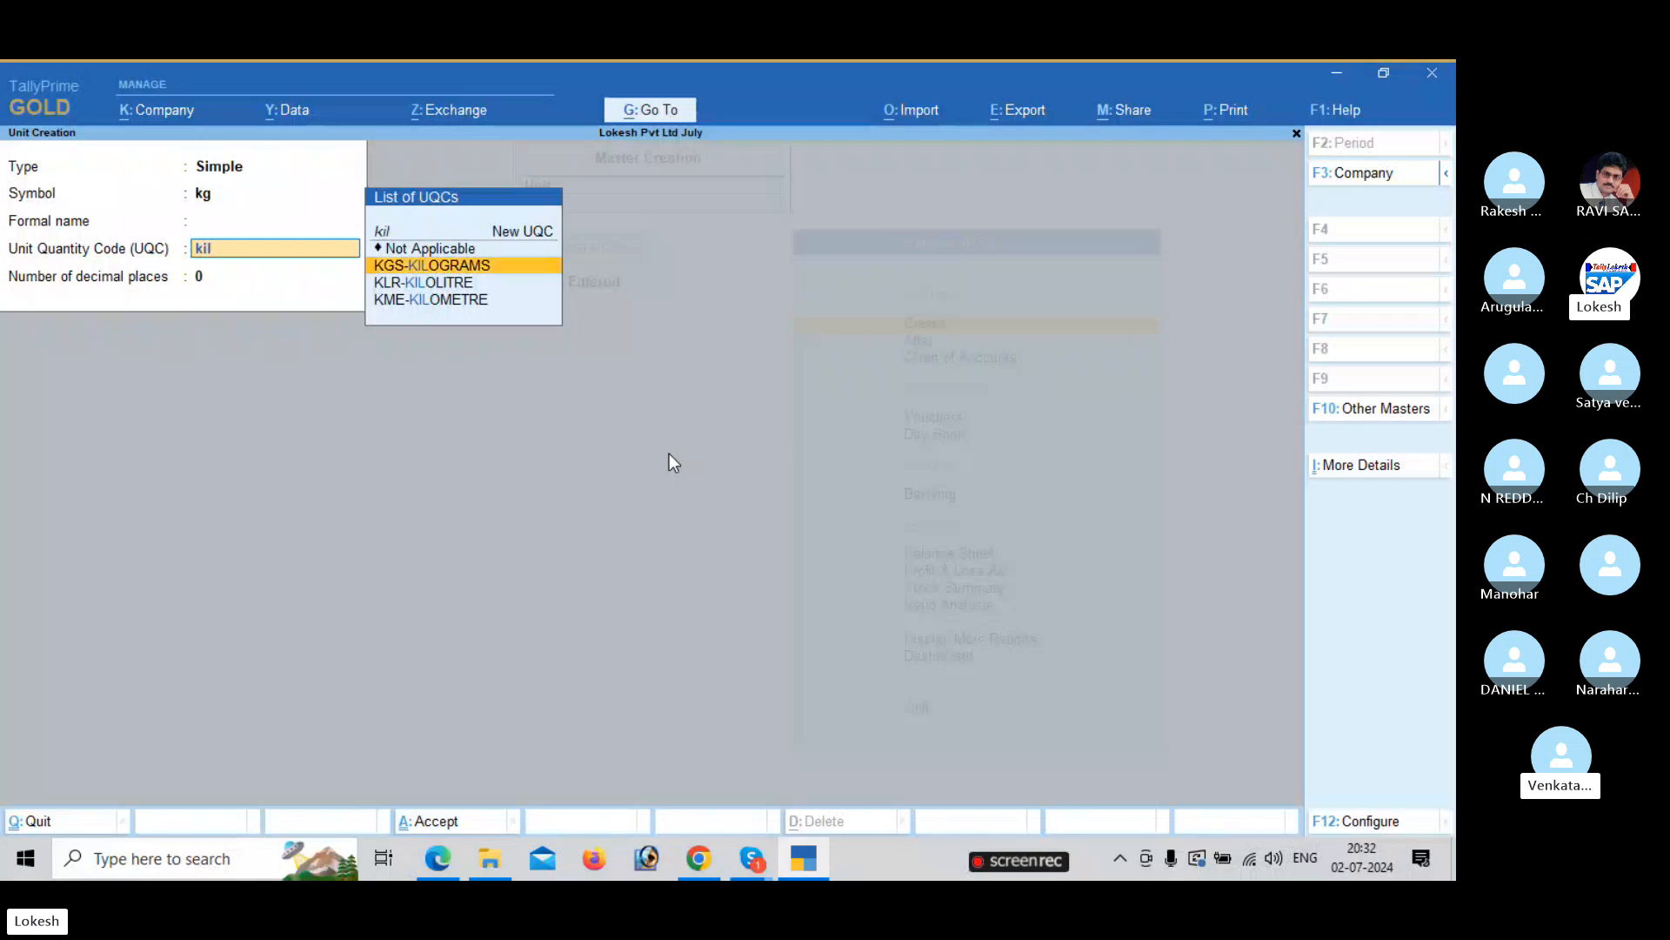
pyautogui.press('Return')
pyautogui.press('Return')
pyautogui.press('Return')
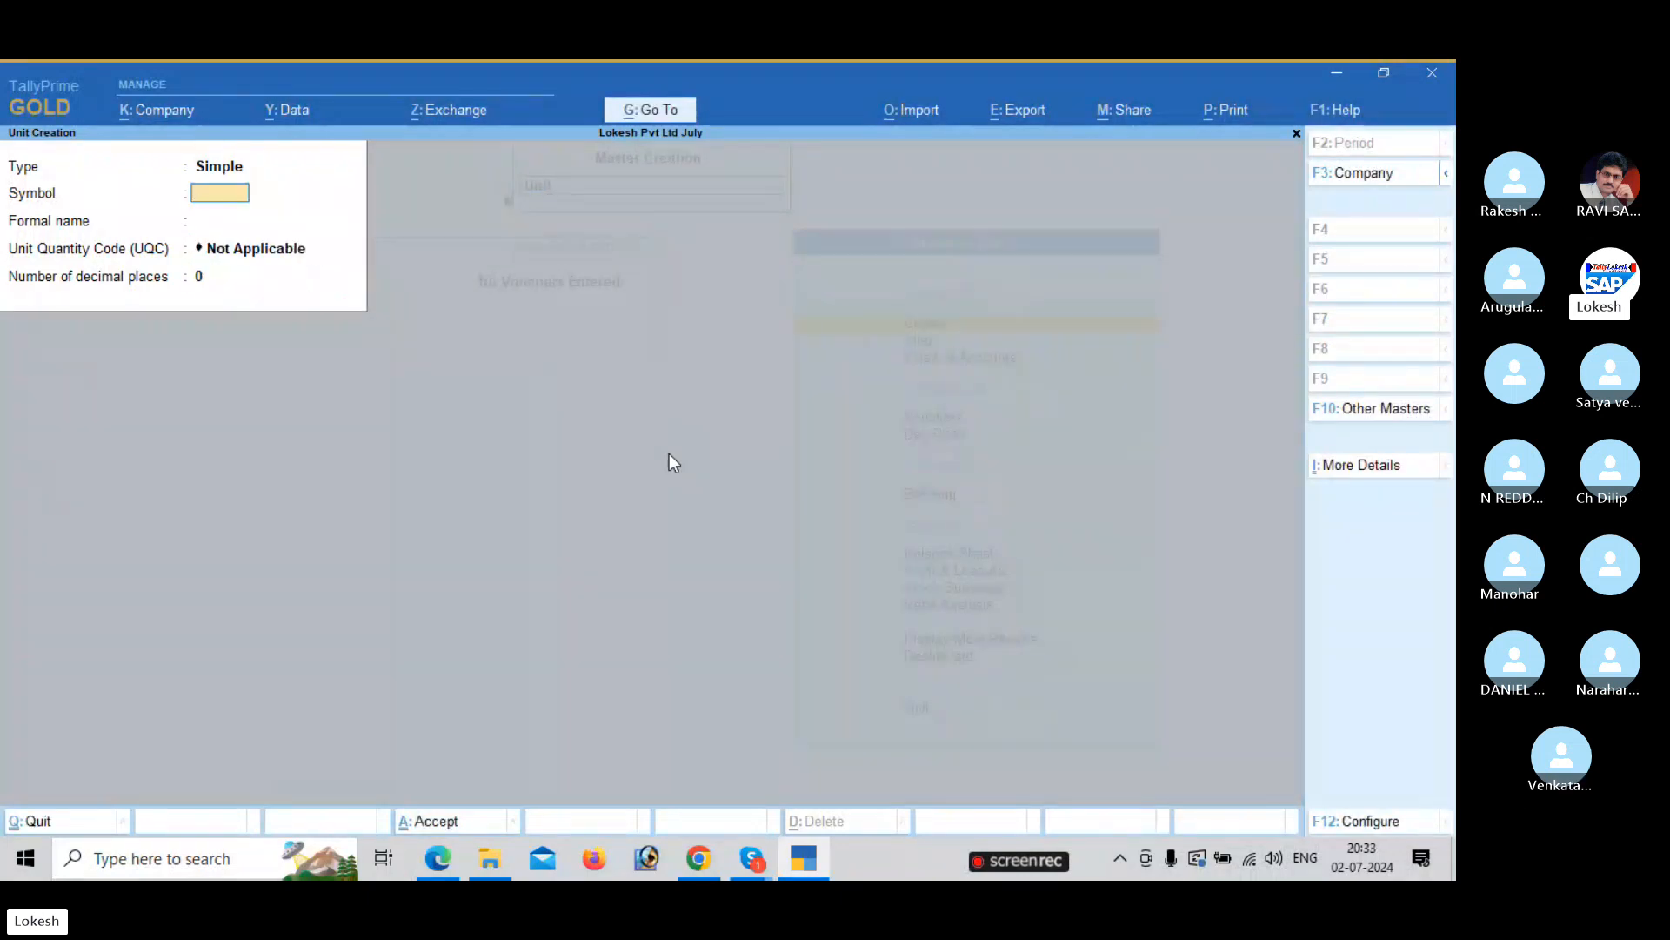
pyautogui.write('mt')
pyautogui.press('Return')
pyautogui.press('Return')
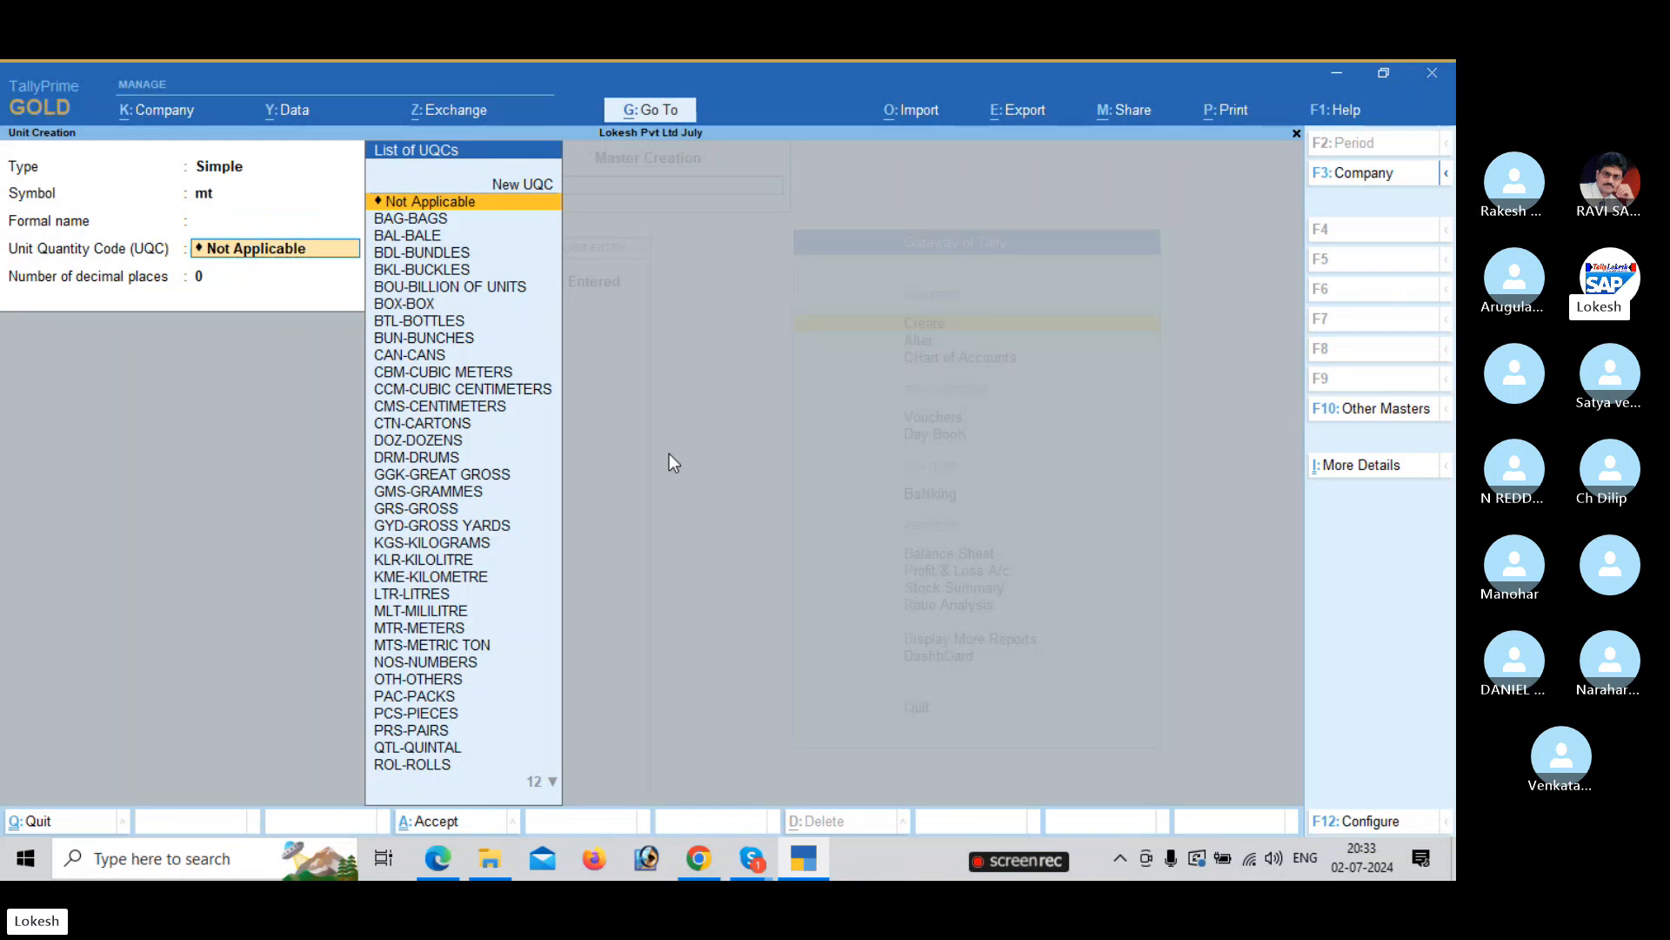
# Create unit mt (MTR-METERS) and start unit bg with BAG-BAGS.
pyautogui.write('mt')
pyautogui.press('Return')
pyautogui.press('Return')
pyautogui.press('Return')
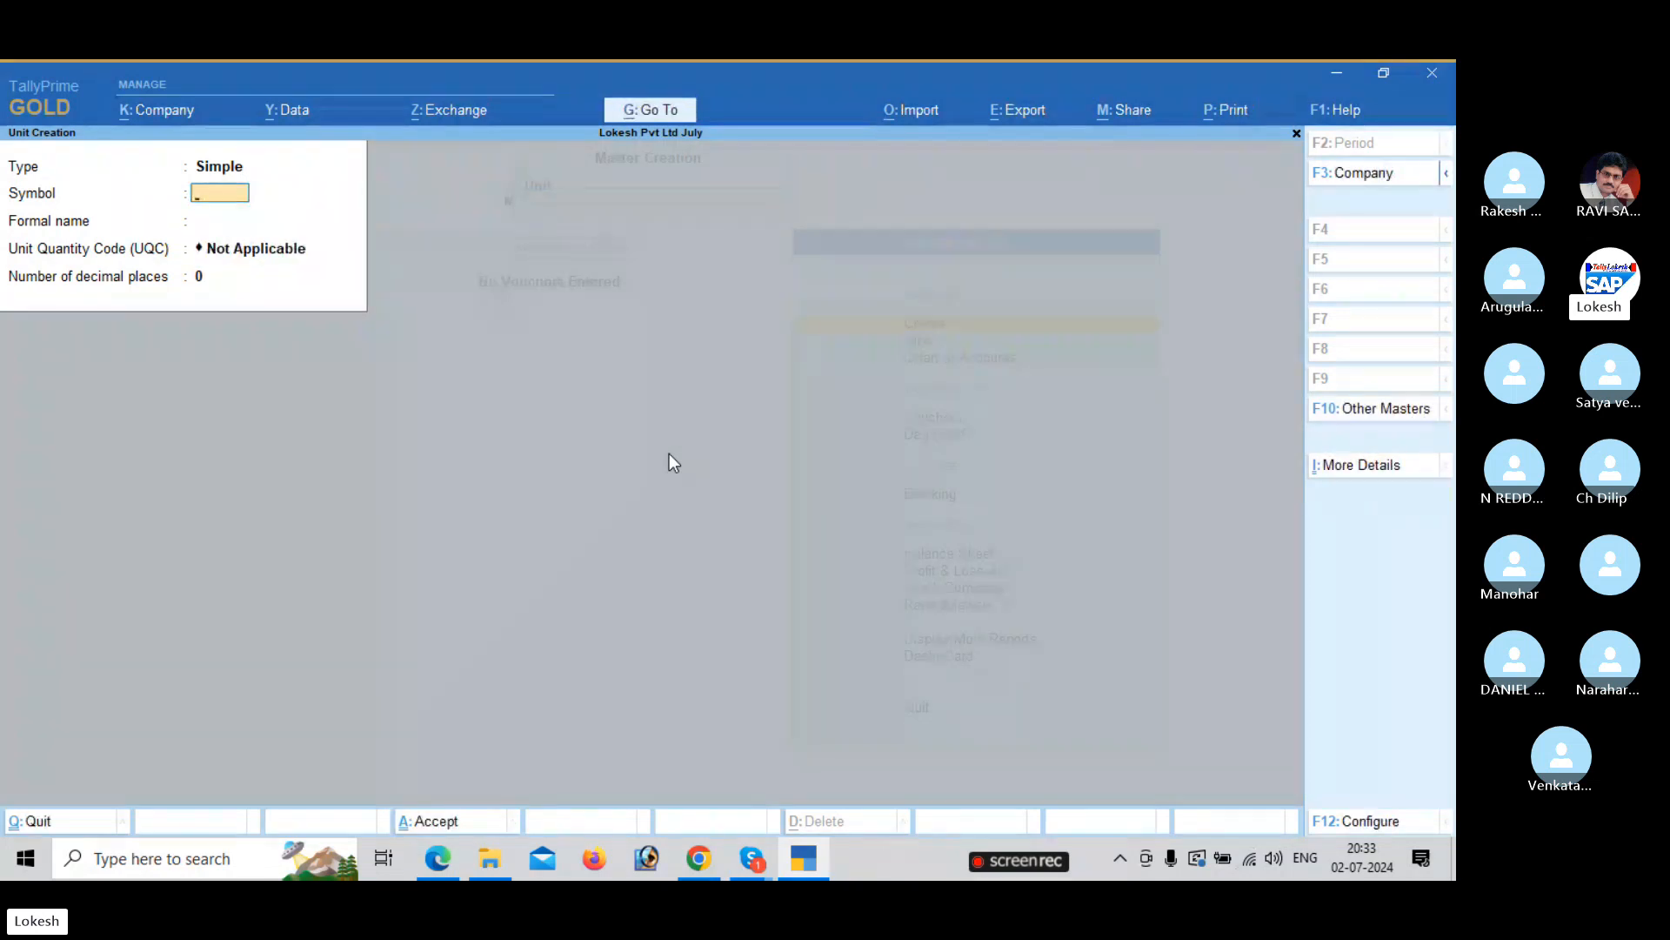
pyautogui.write('bg')
pyautogui.press('Return')
pyautogui.press('Return')
pyautogui.write('bag')
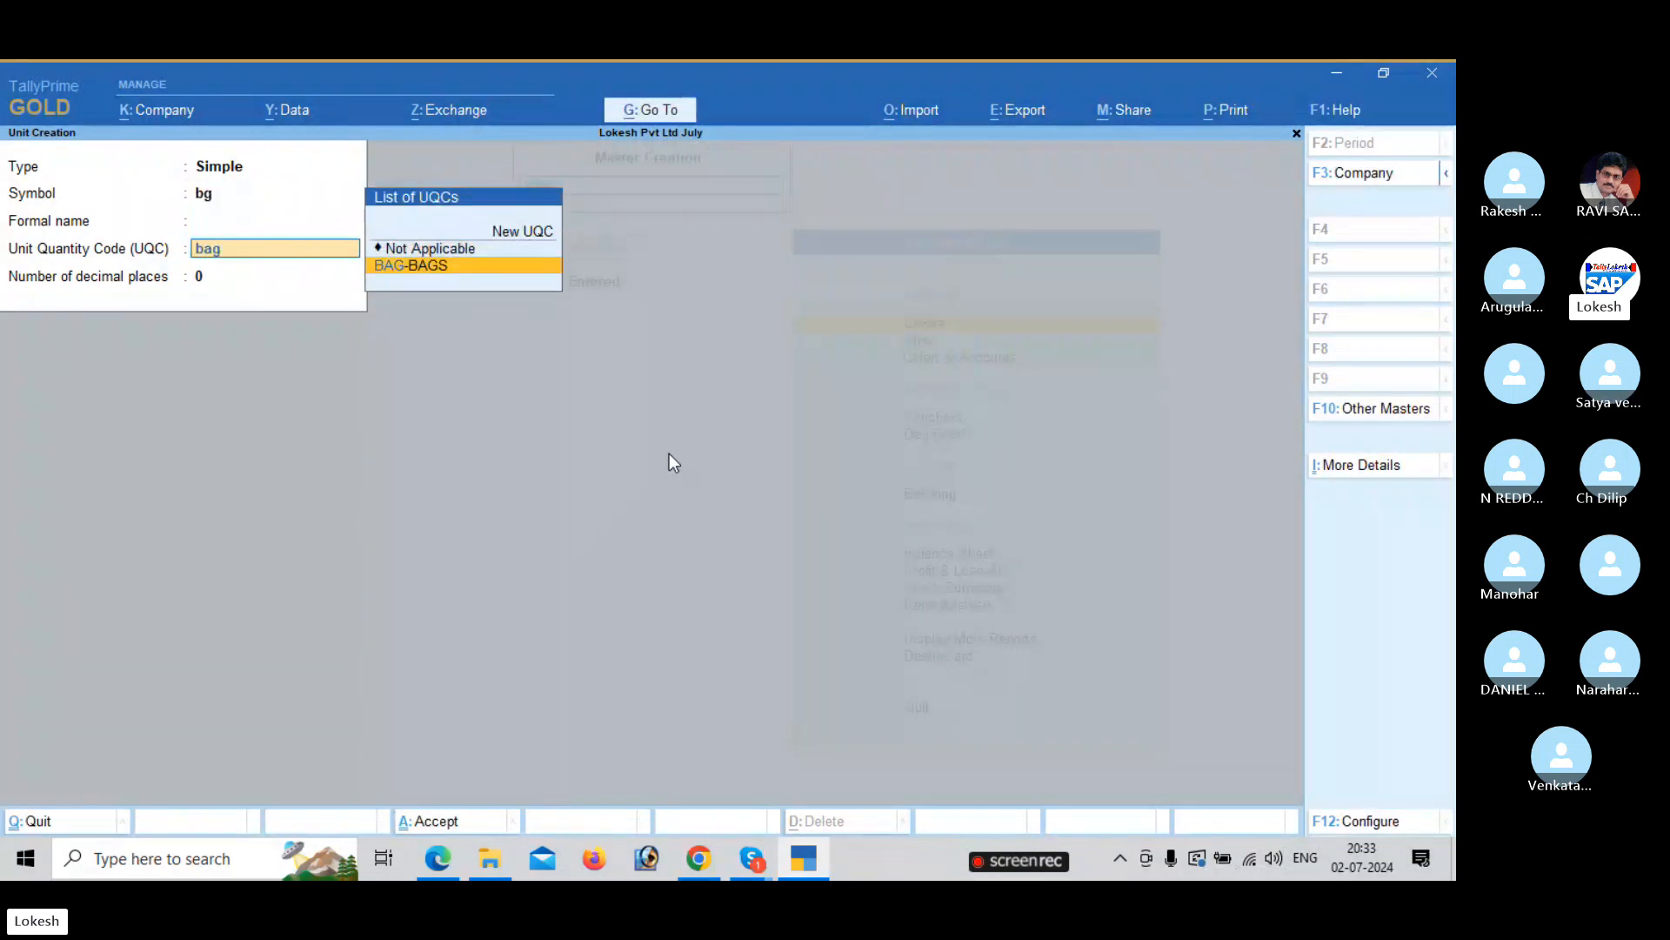
pyautogui.press('Return')
pyautogui.press('Return')
pyautogui.press('Return')
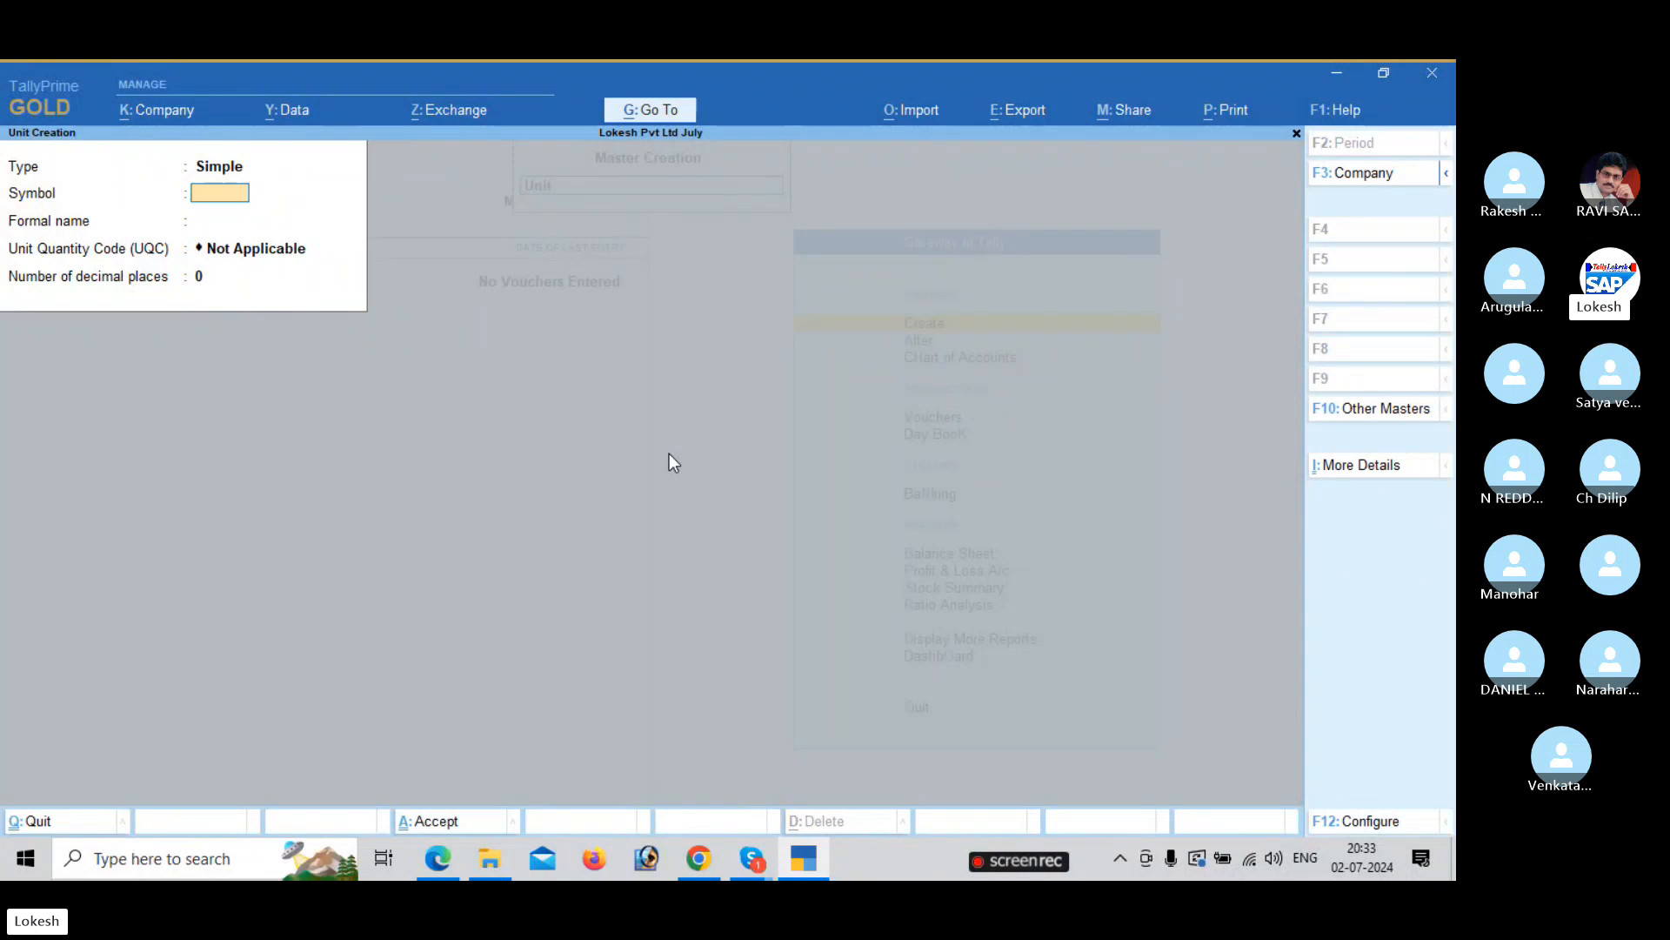
# Exit Unit Creation and start a new stock item.
pyautogui.press('Escape')
pyautogui.press('Return')
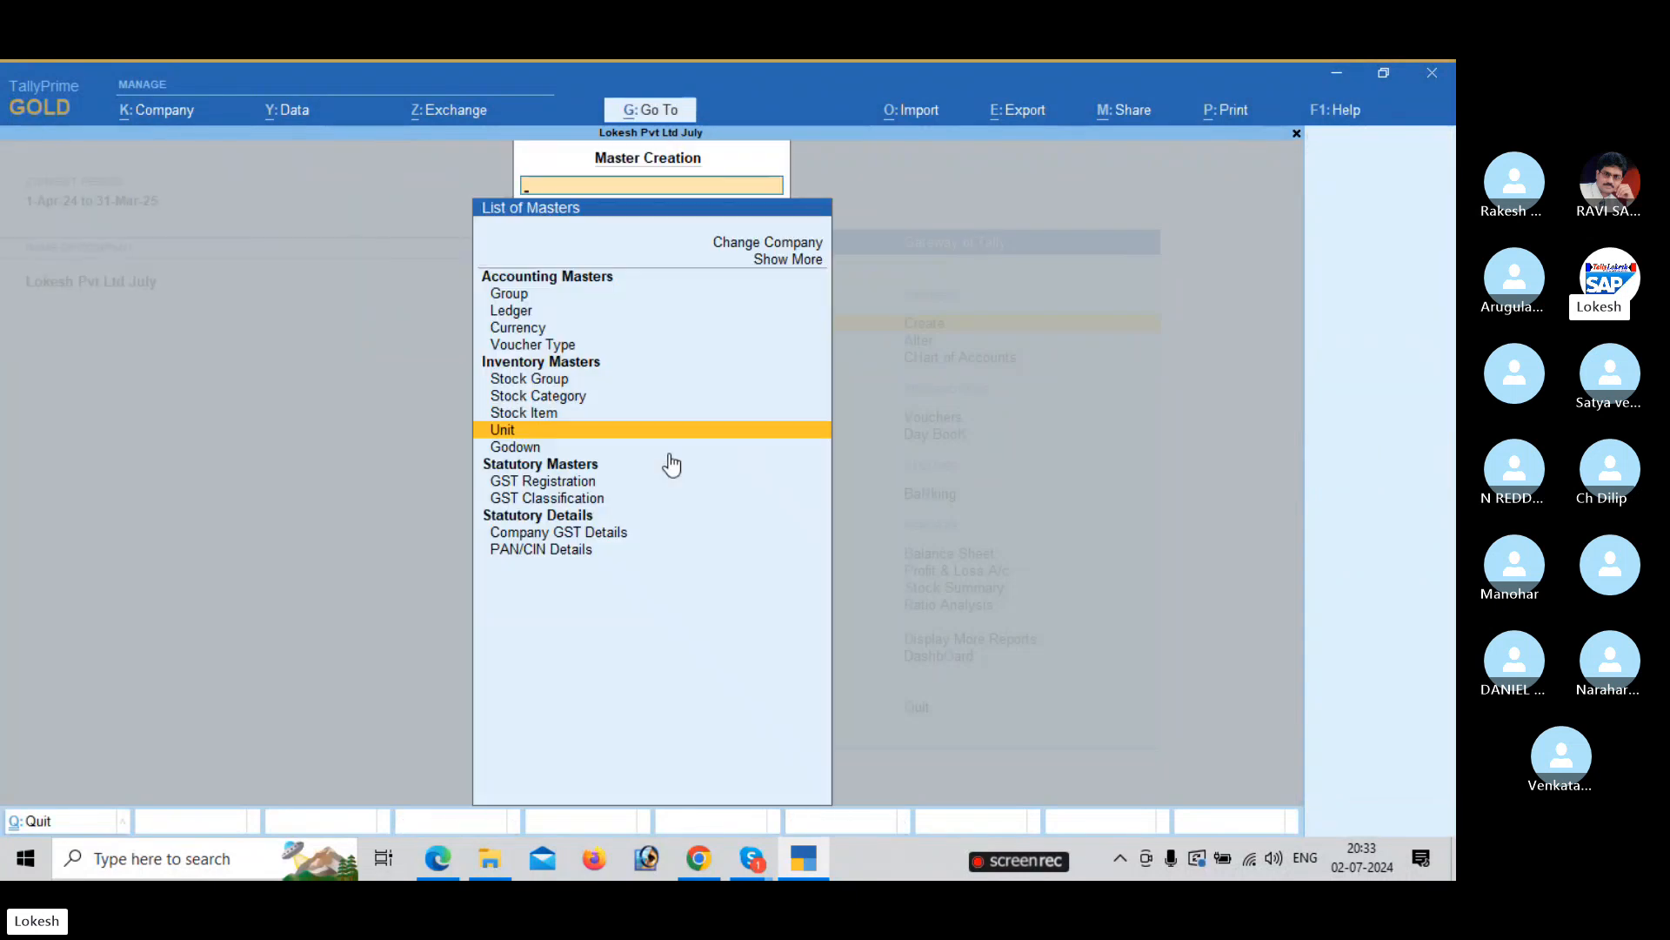
pyautogui.press('Up')
pyautogui.press('Return')
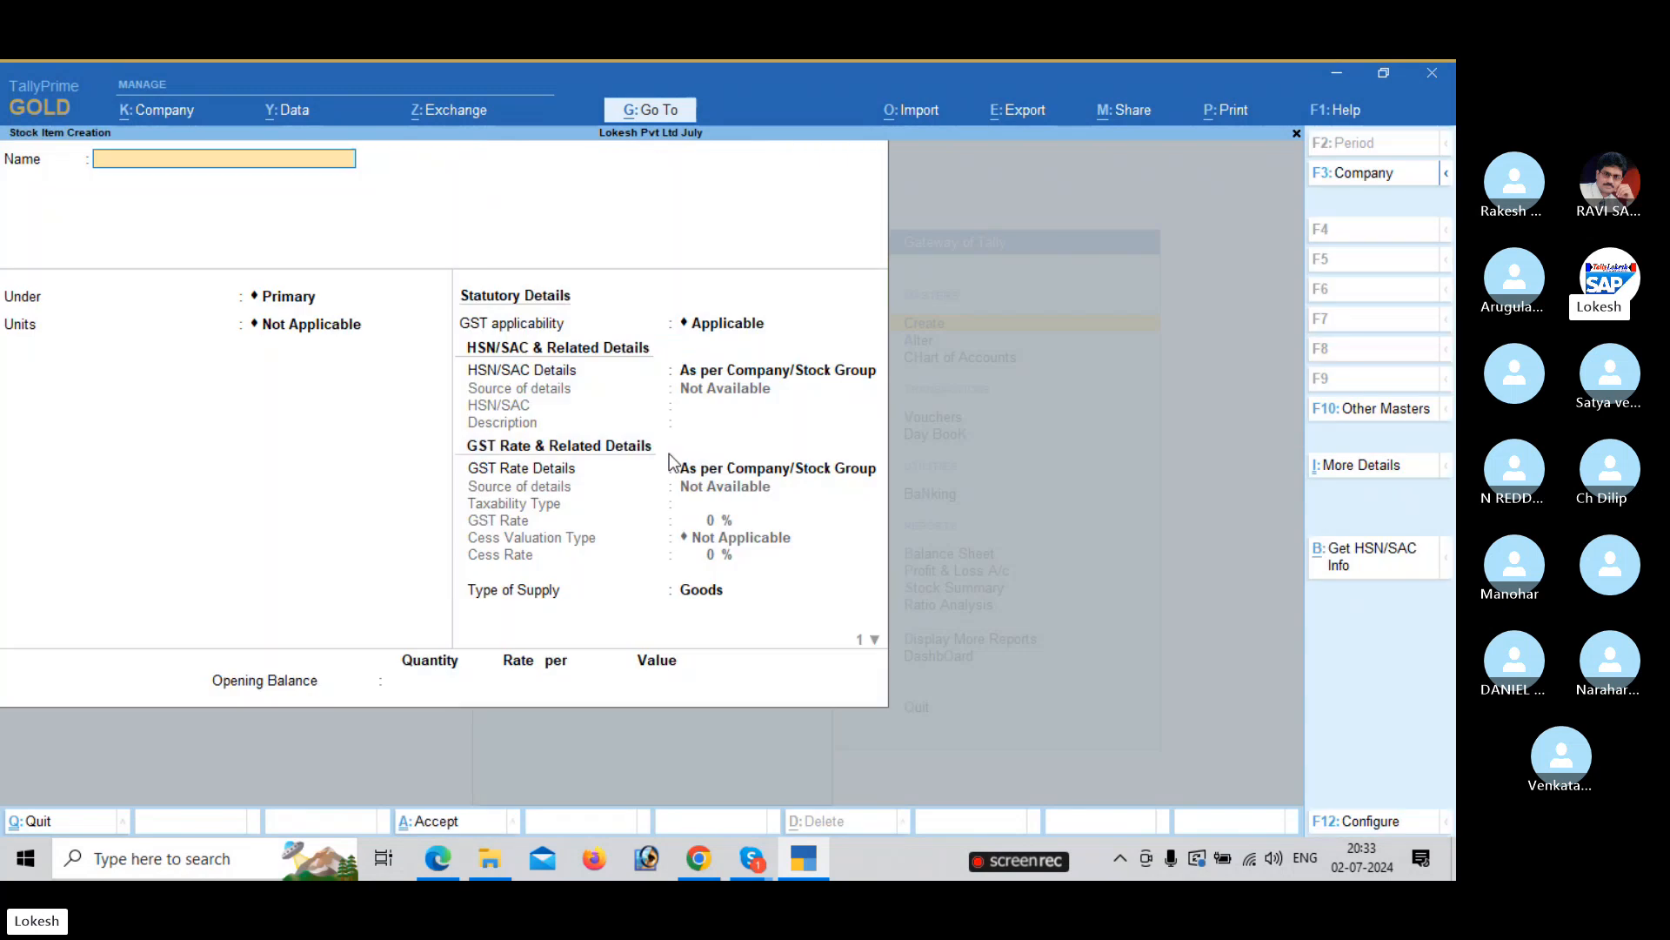
# Name the stock item Boost and set its unit to bt.
pyautogui.hotkey('alt', 'Tab')
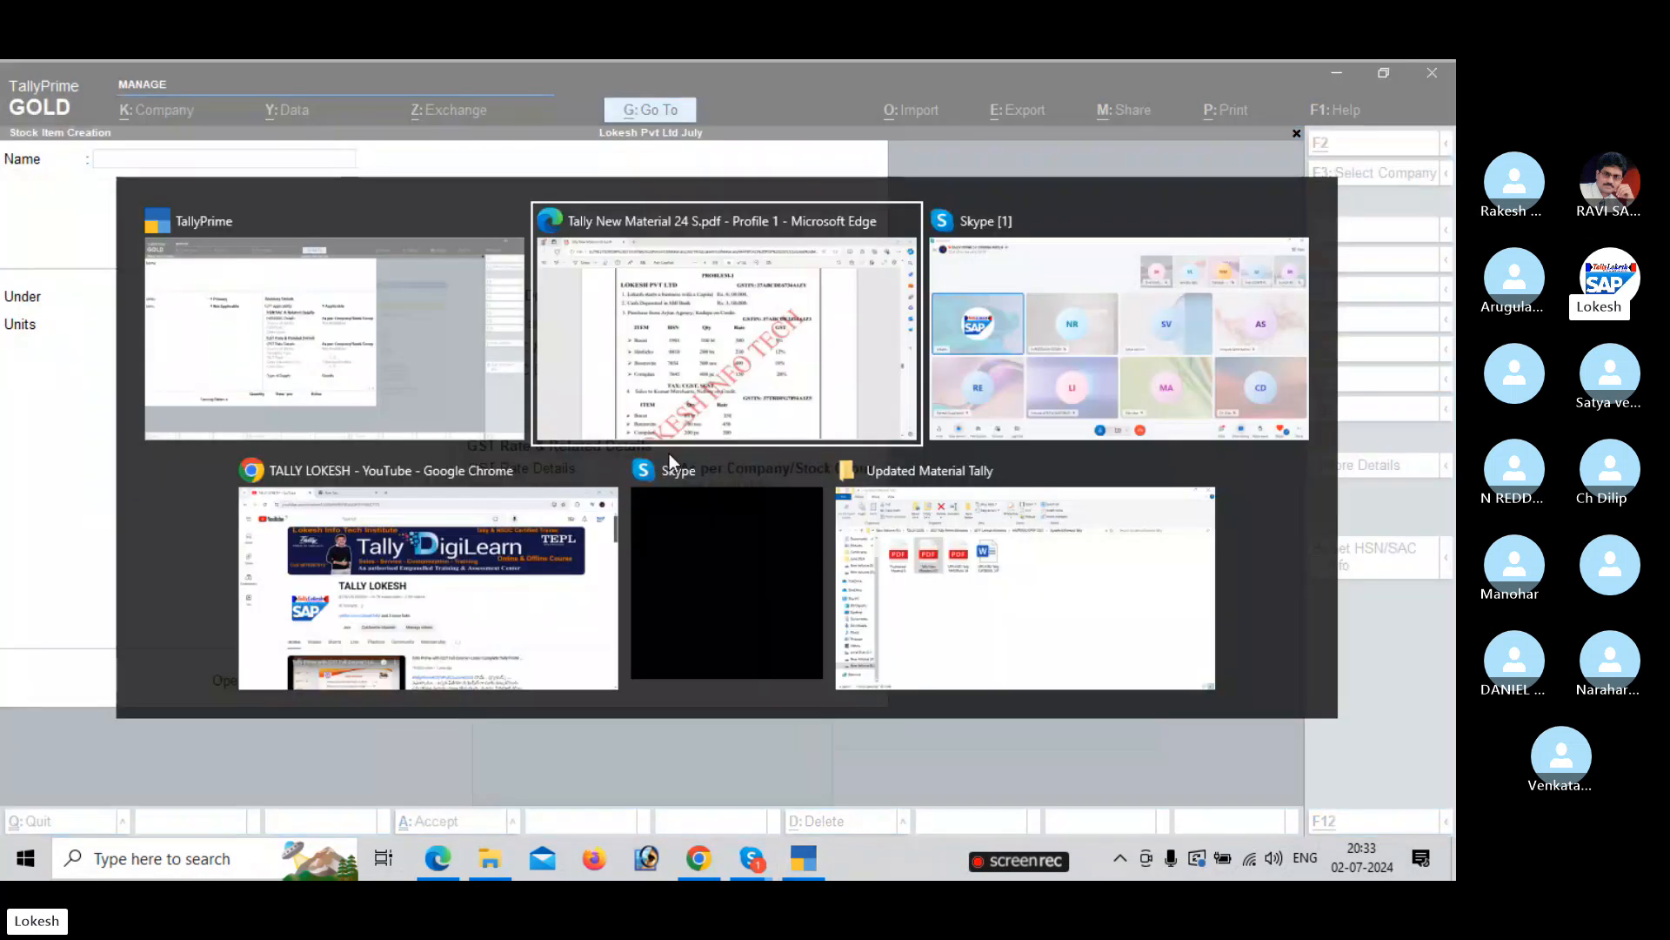
pyautogui.hotkey('alt', 'Tab')
pyautogui.write('B')
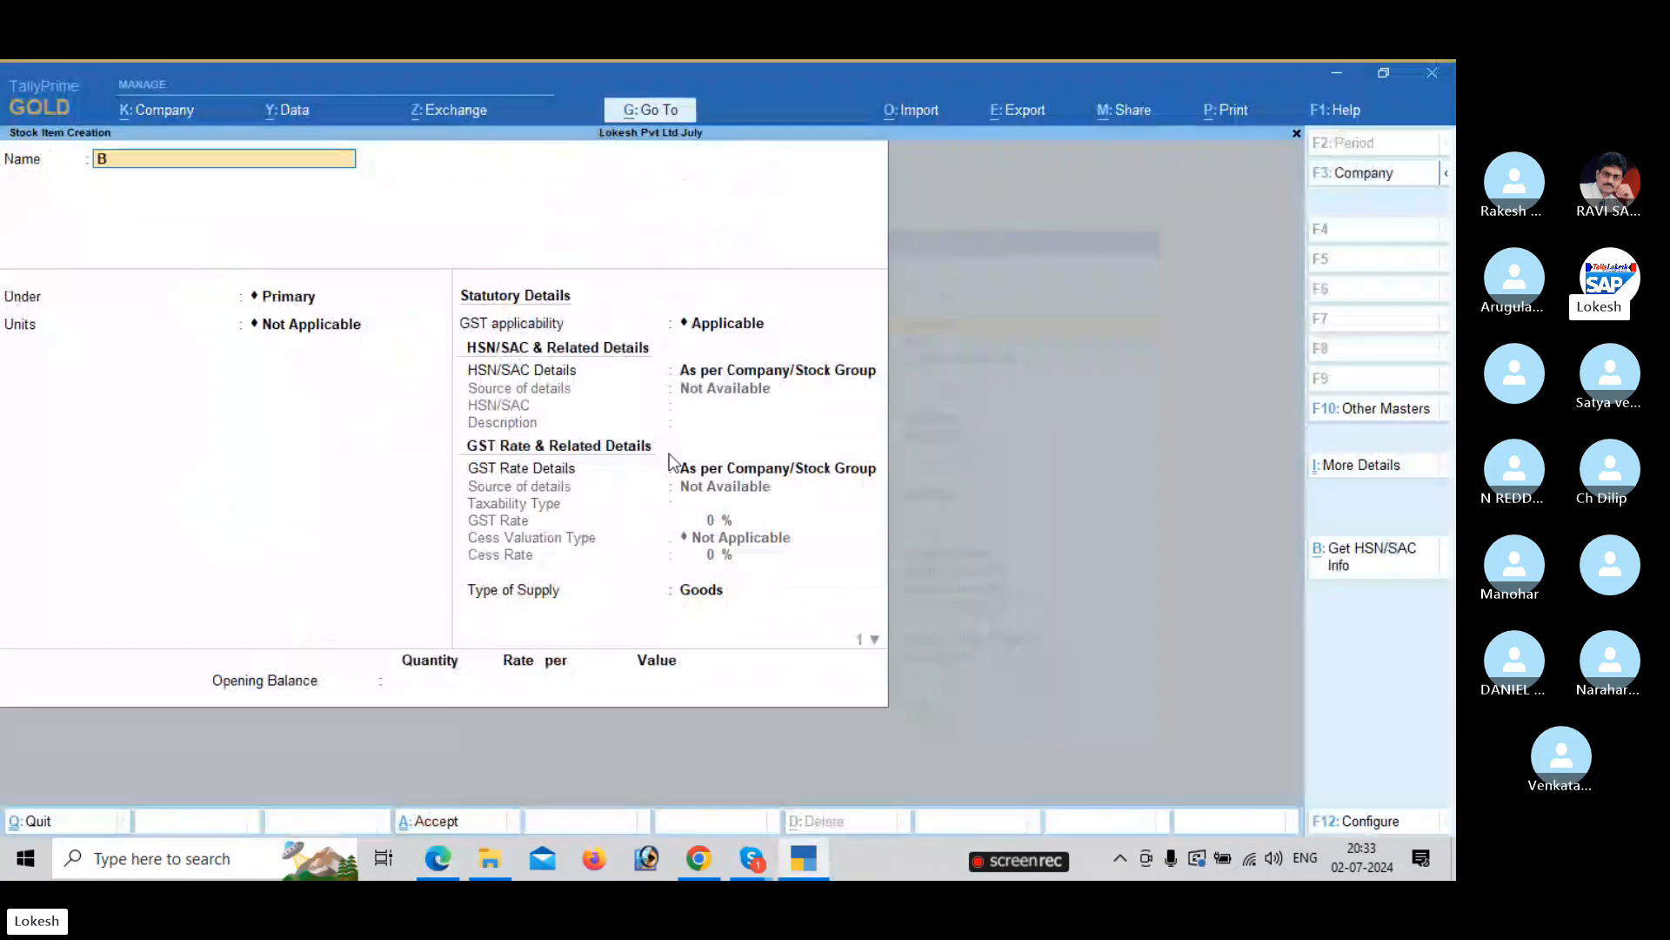
pyautogui.write('oost')
pyautogui.press('Return')
pyautogui.press('Return')
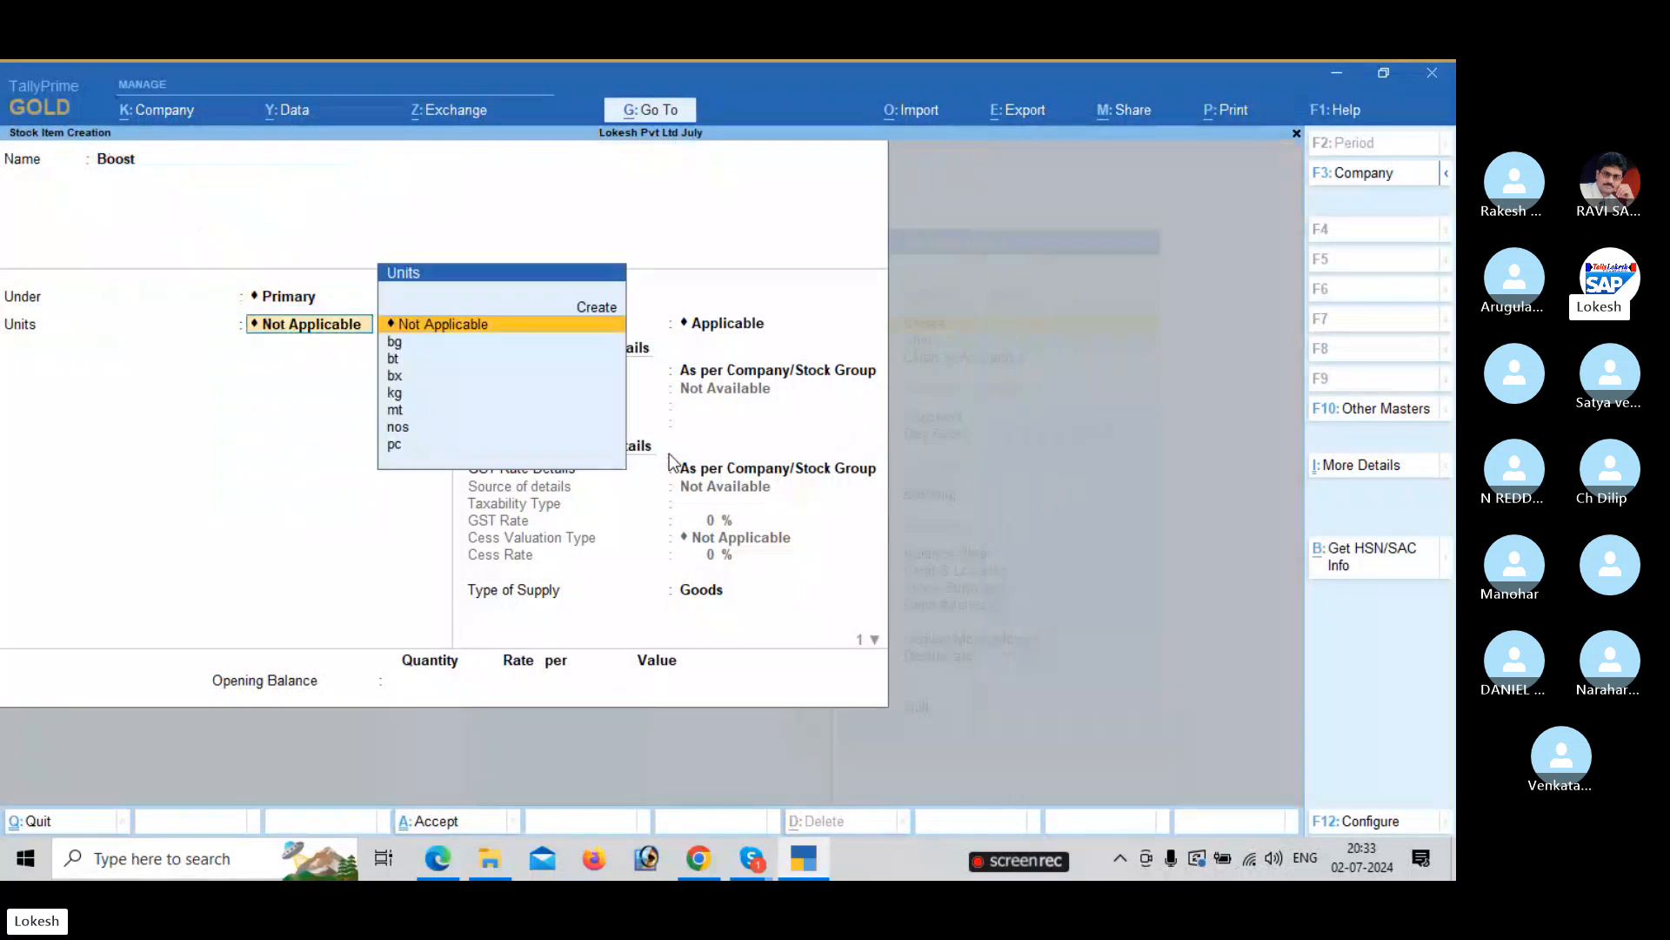
pyautogui.press('Down')
pyautogui.hotkey('alt', 'Tab')
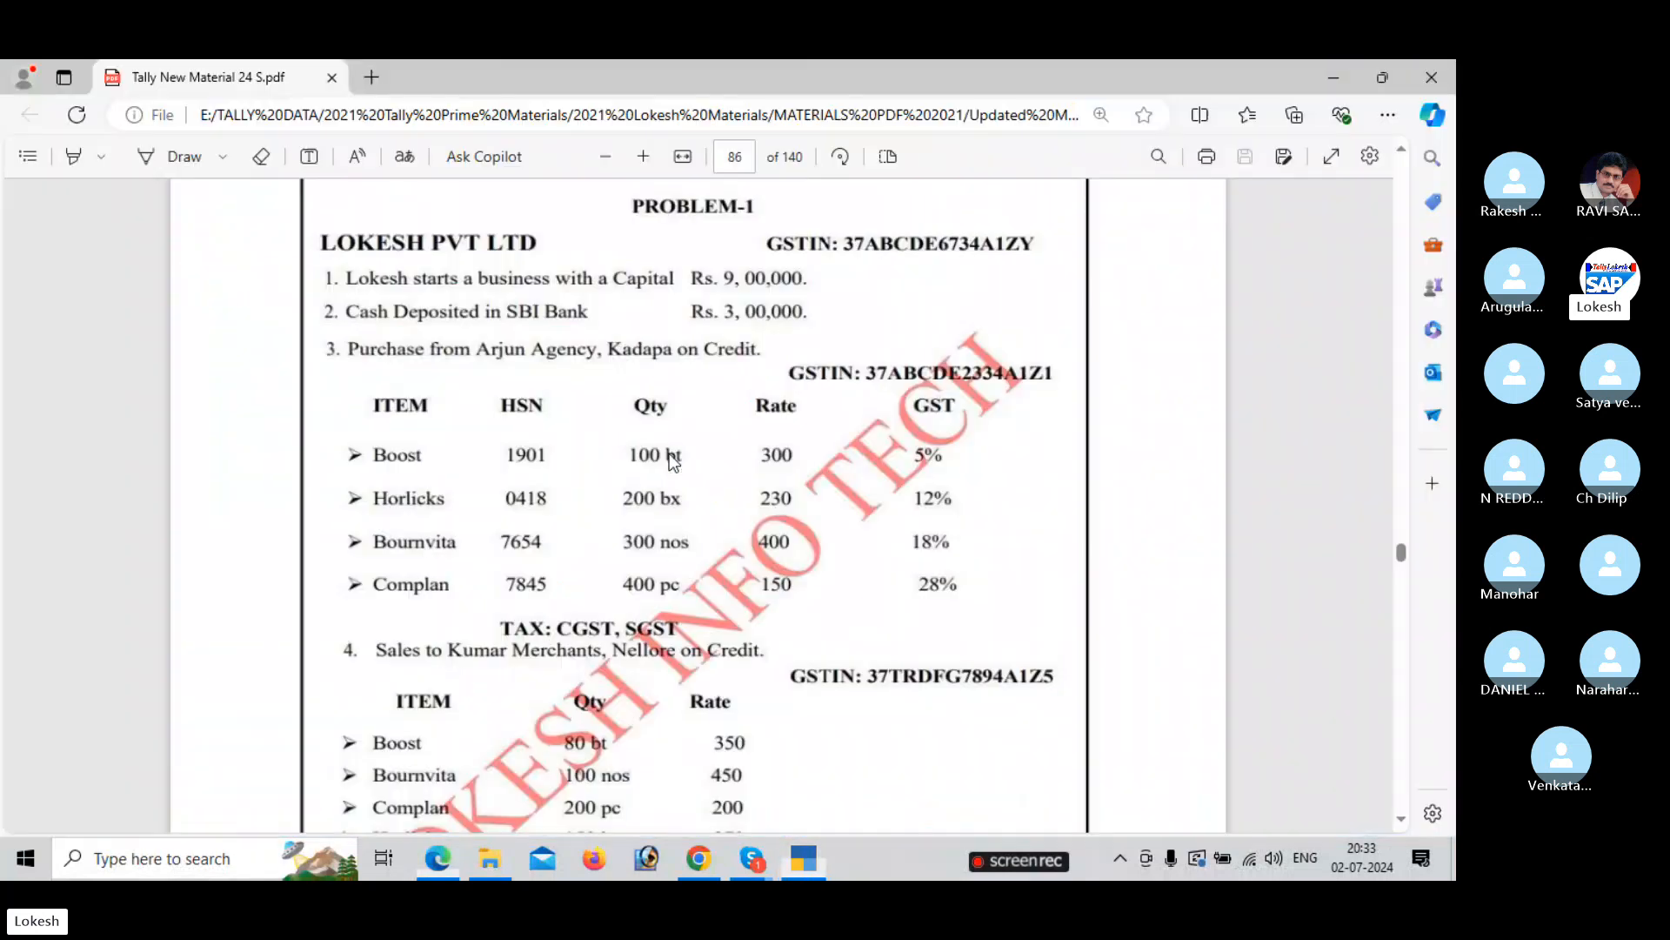
pyautogui.hotkey('alt', 'Tab')
pyautogui.press('Down')
pyautogui.press('Return')
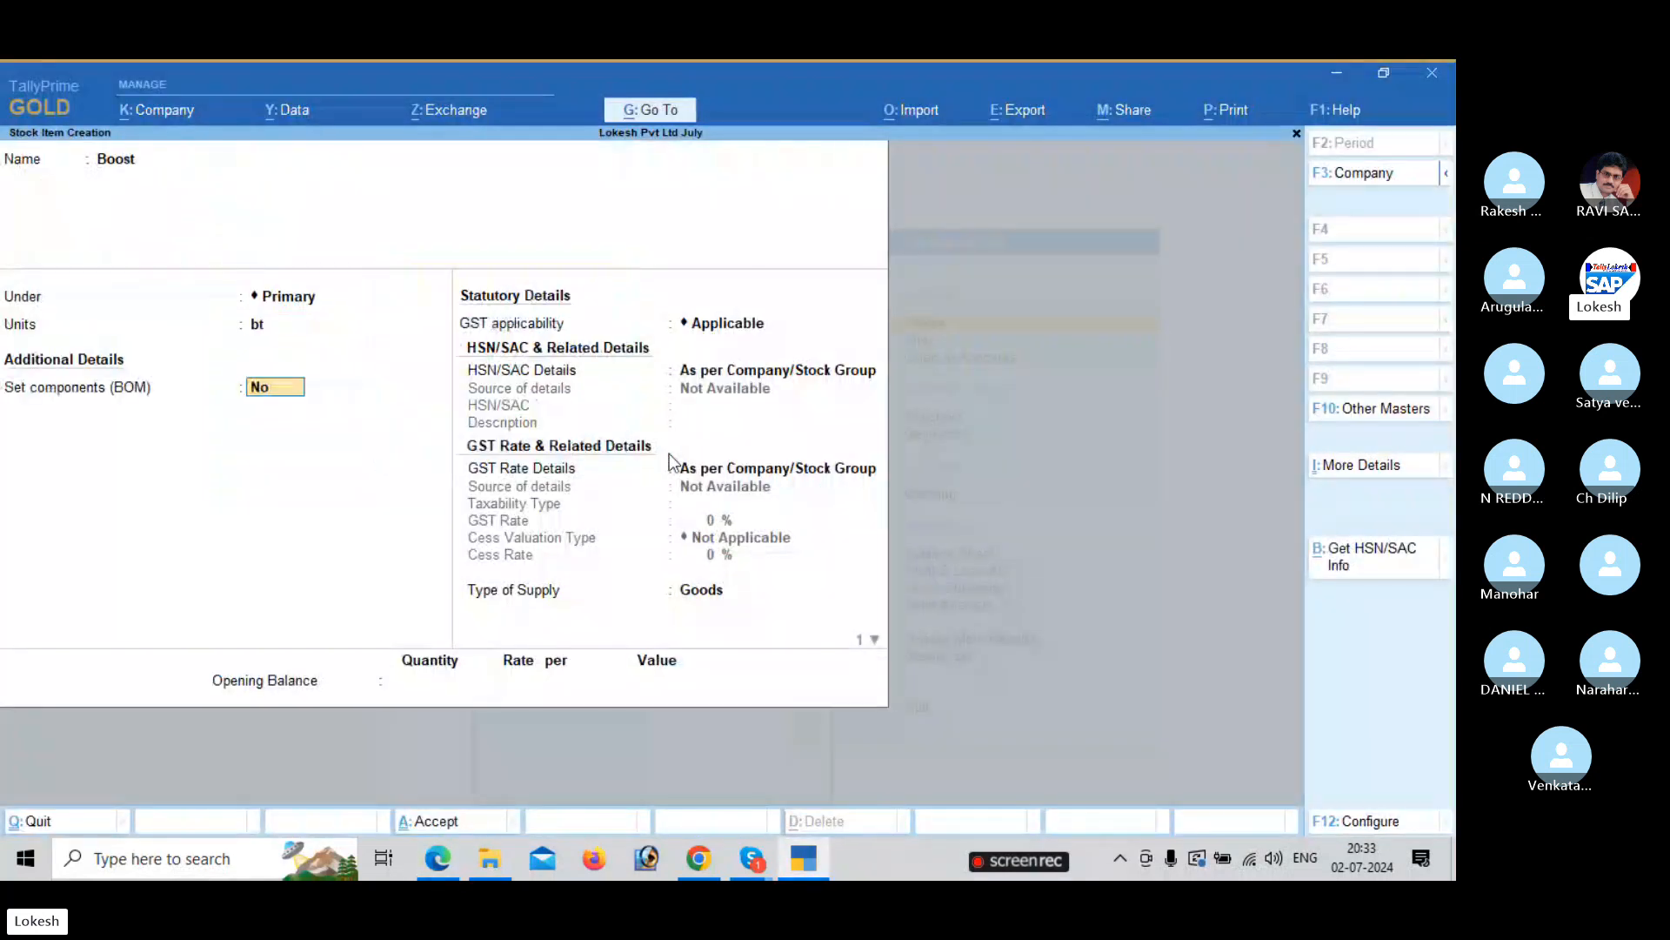
# Set Boost's HSN/SAC Details to Specify Details Here.
pyautogui.press('Return')
pyautogui.press('Return')
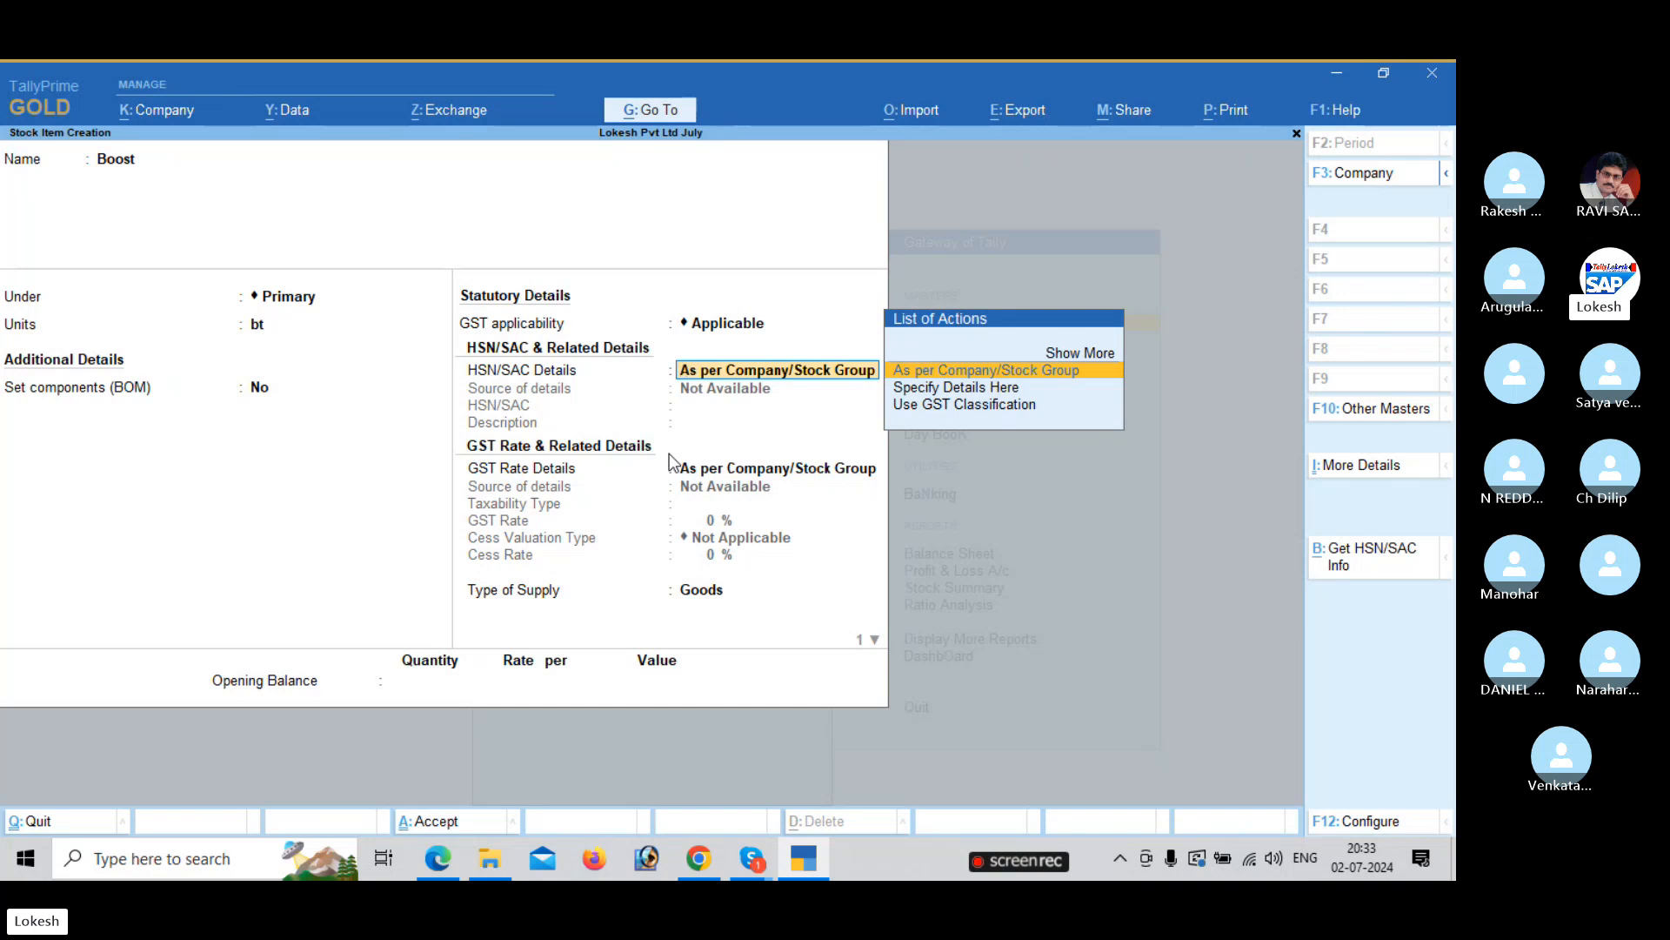
pyautogui.press('Down')
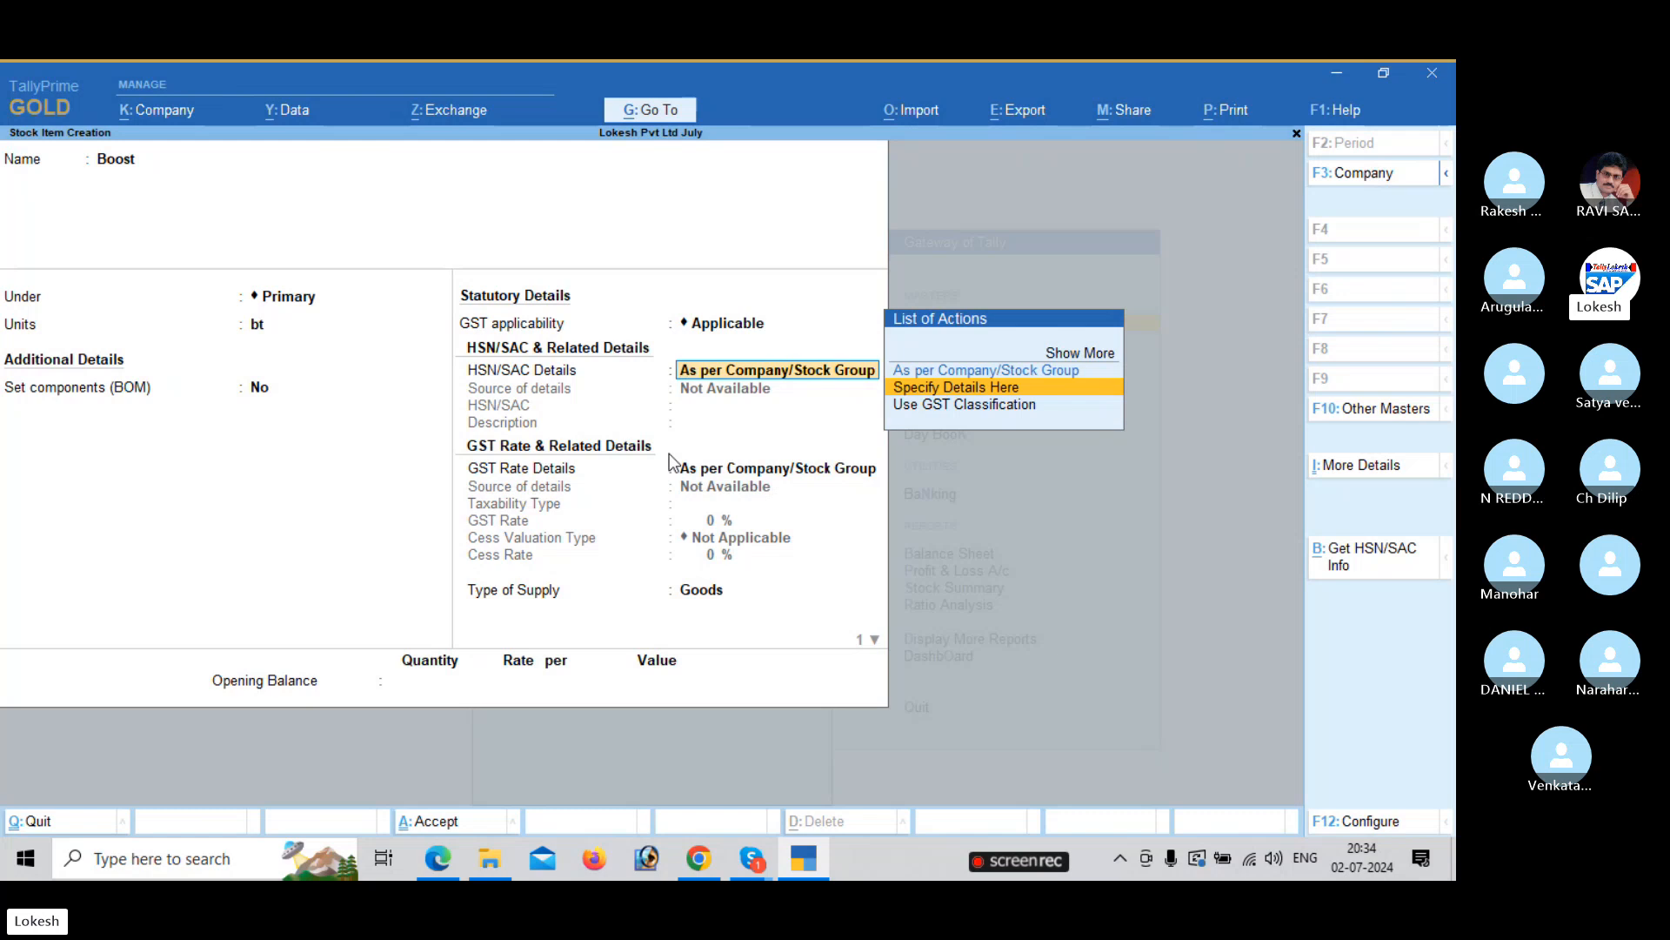
pyautogui.press('Return')
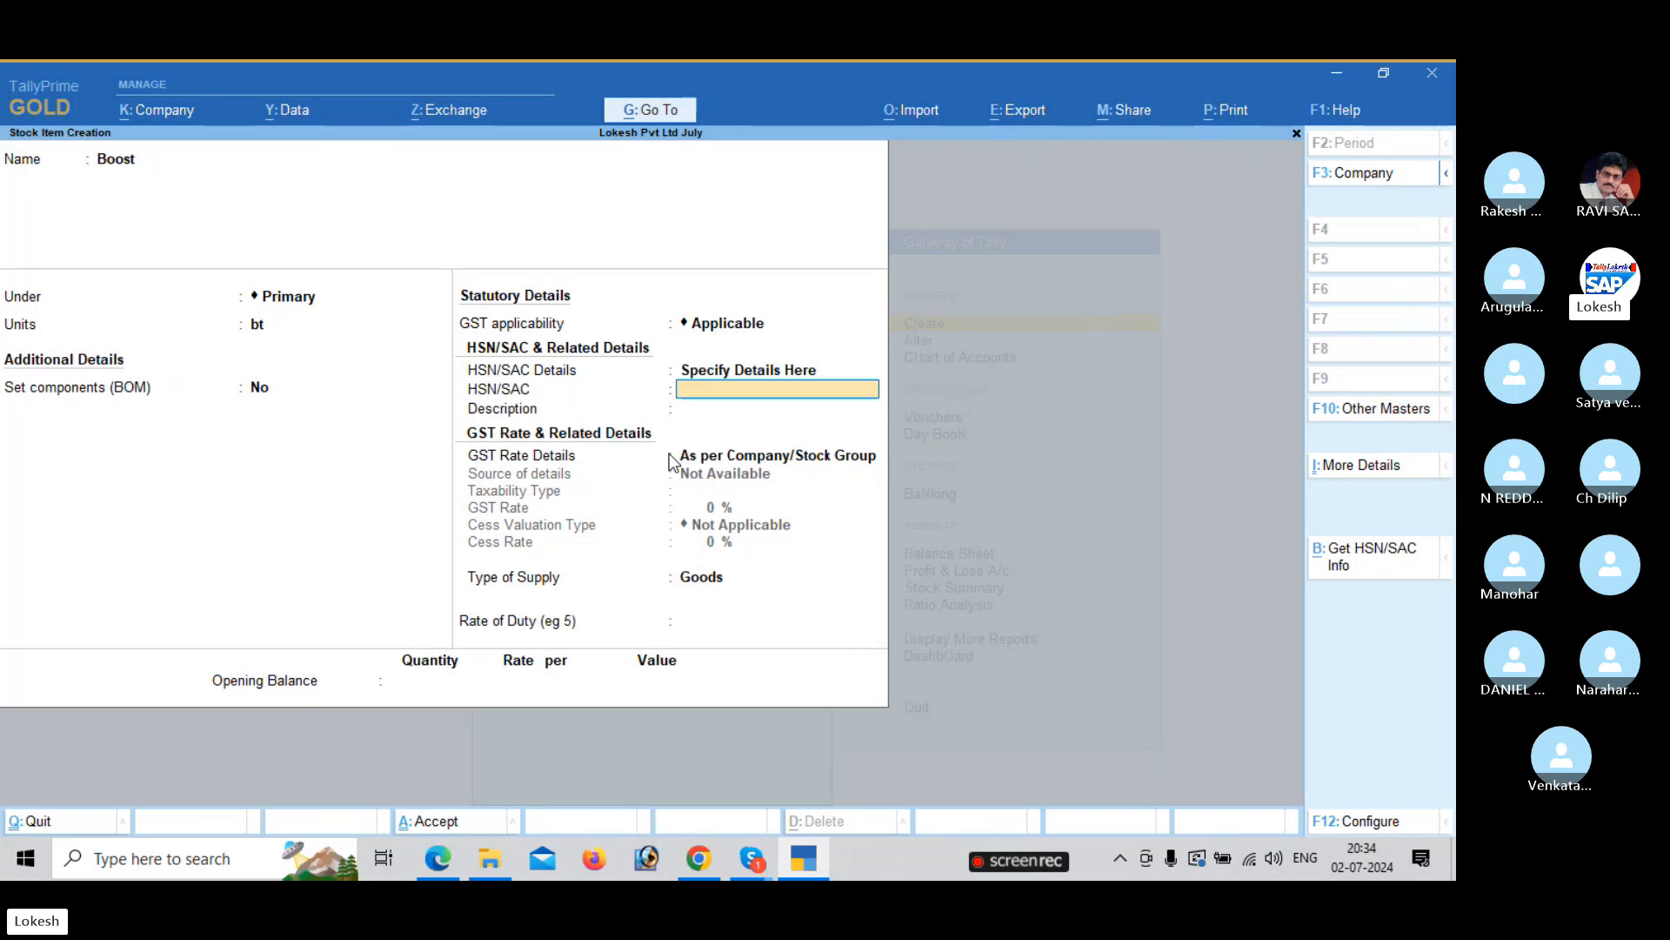
pyautogui.press('BackSpace')
pyautogui.press('Down')
pyautogui.press('Return')
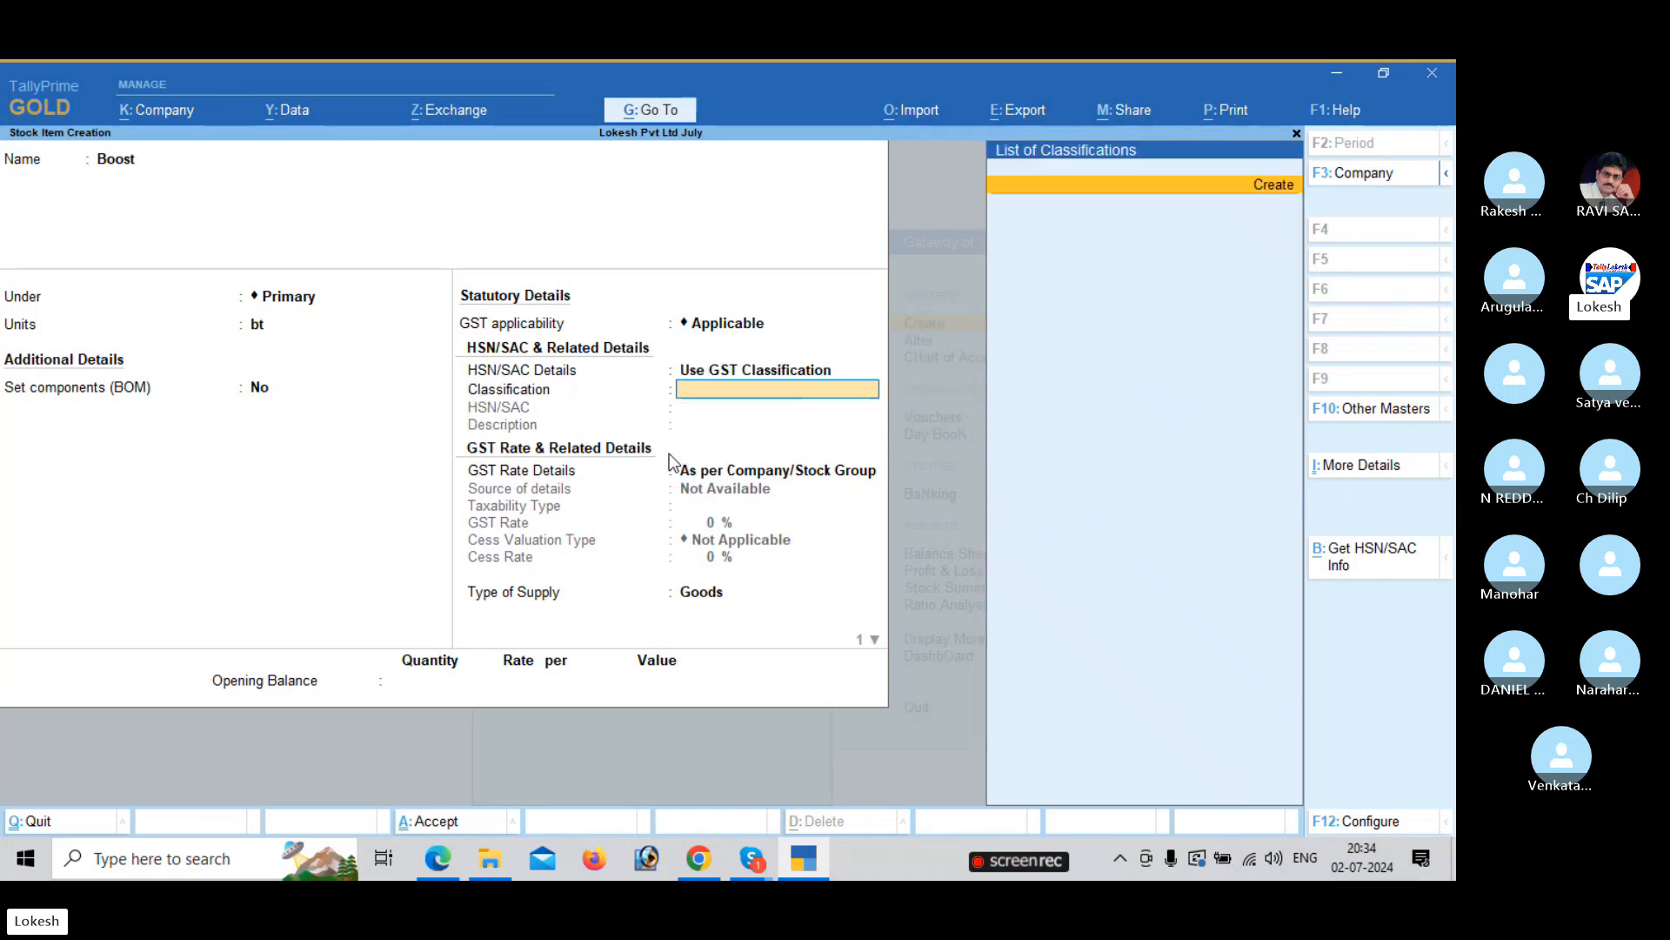
pyautogui.press('BackSpace')
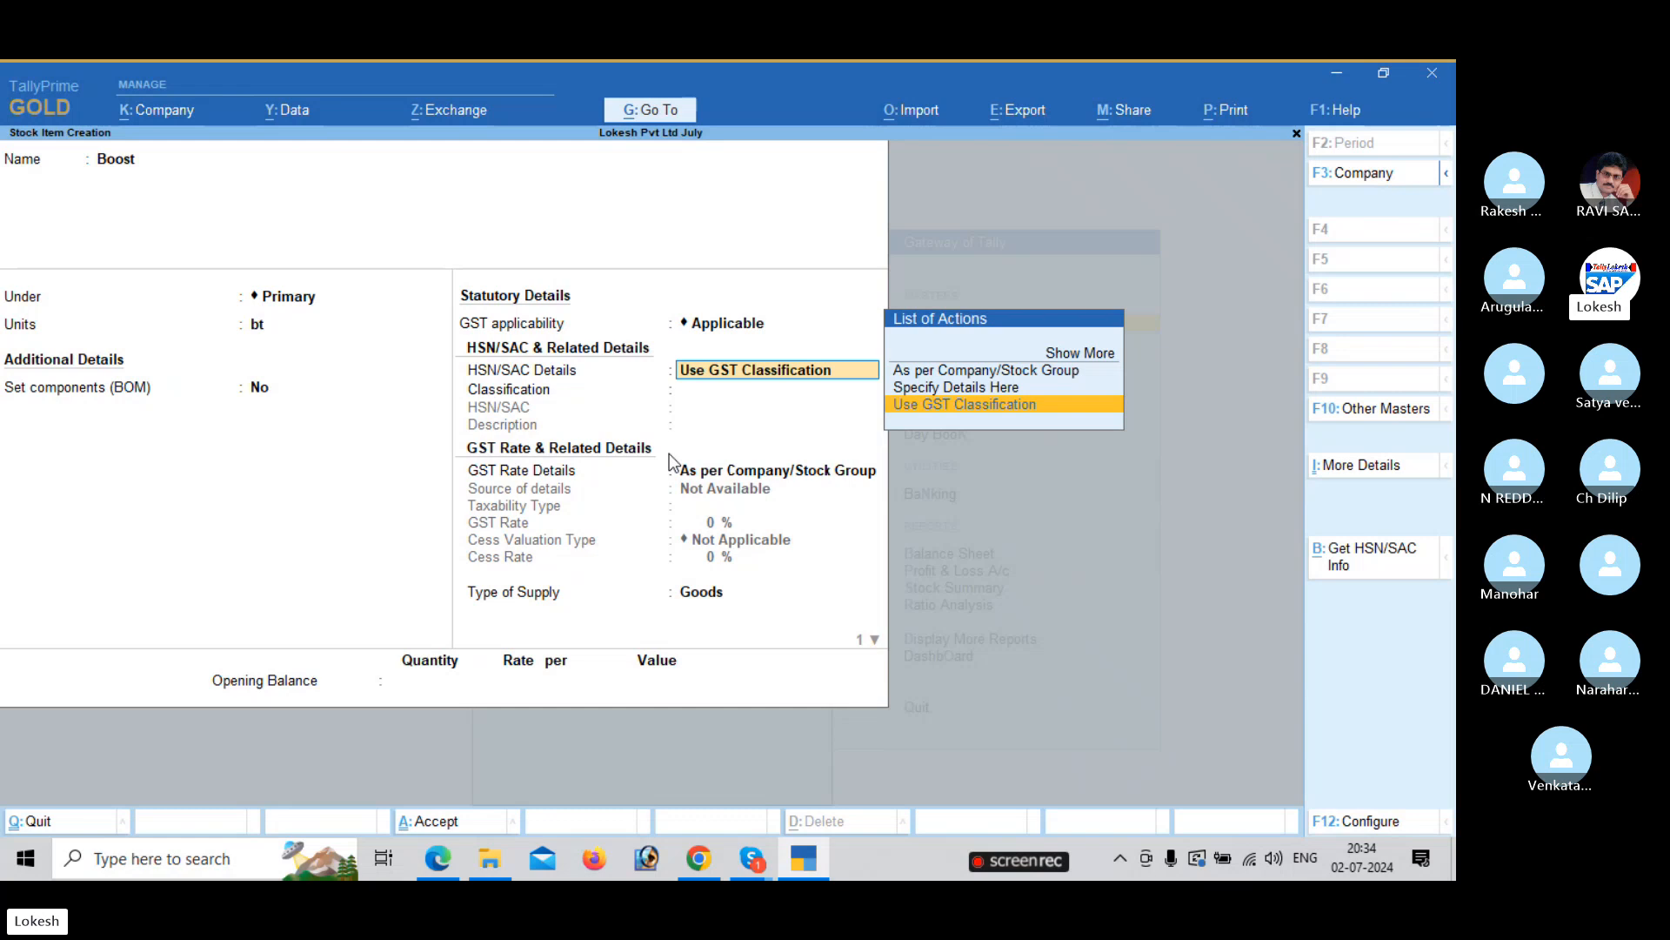
pyautogui.press('Up')
pyautogui.press('Return')
# Enter HSN/SAC code 1901 and description Boost.
pyautogui.hotkey('alt', 'Tab')
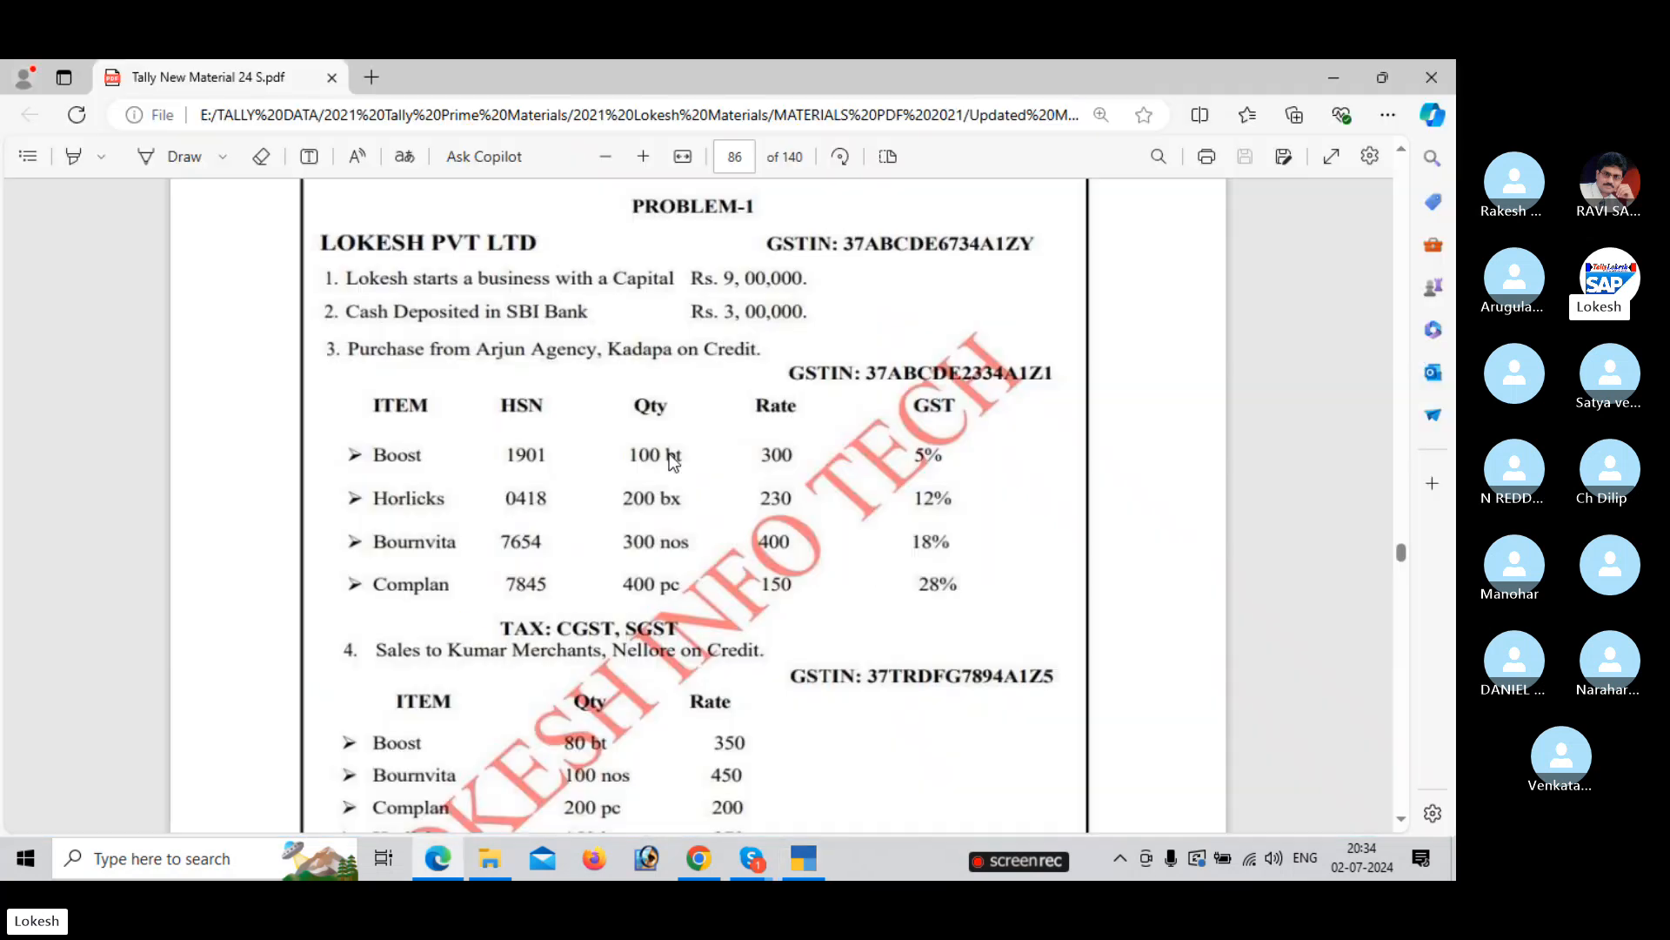
pyautogui.hotkey('alt', 'Tab')
pyautogui.write('190')
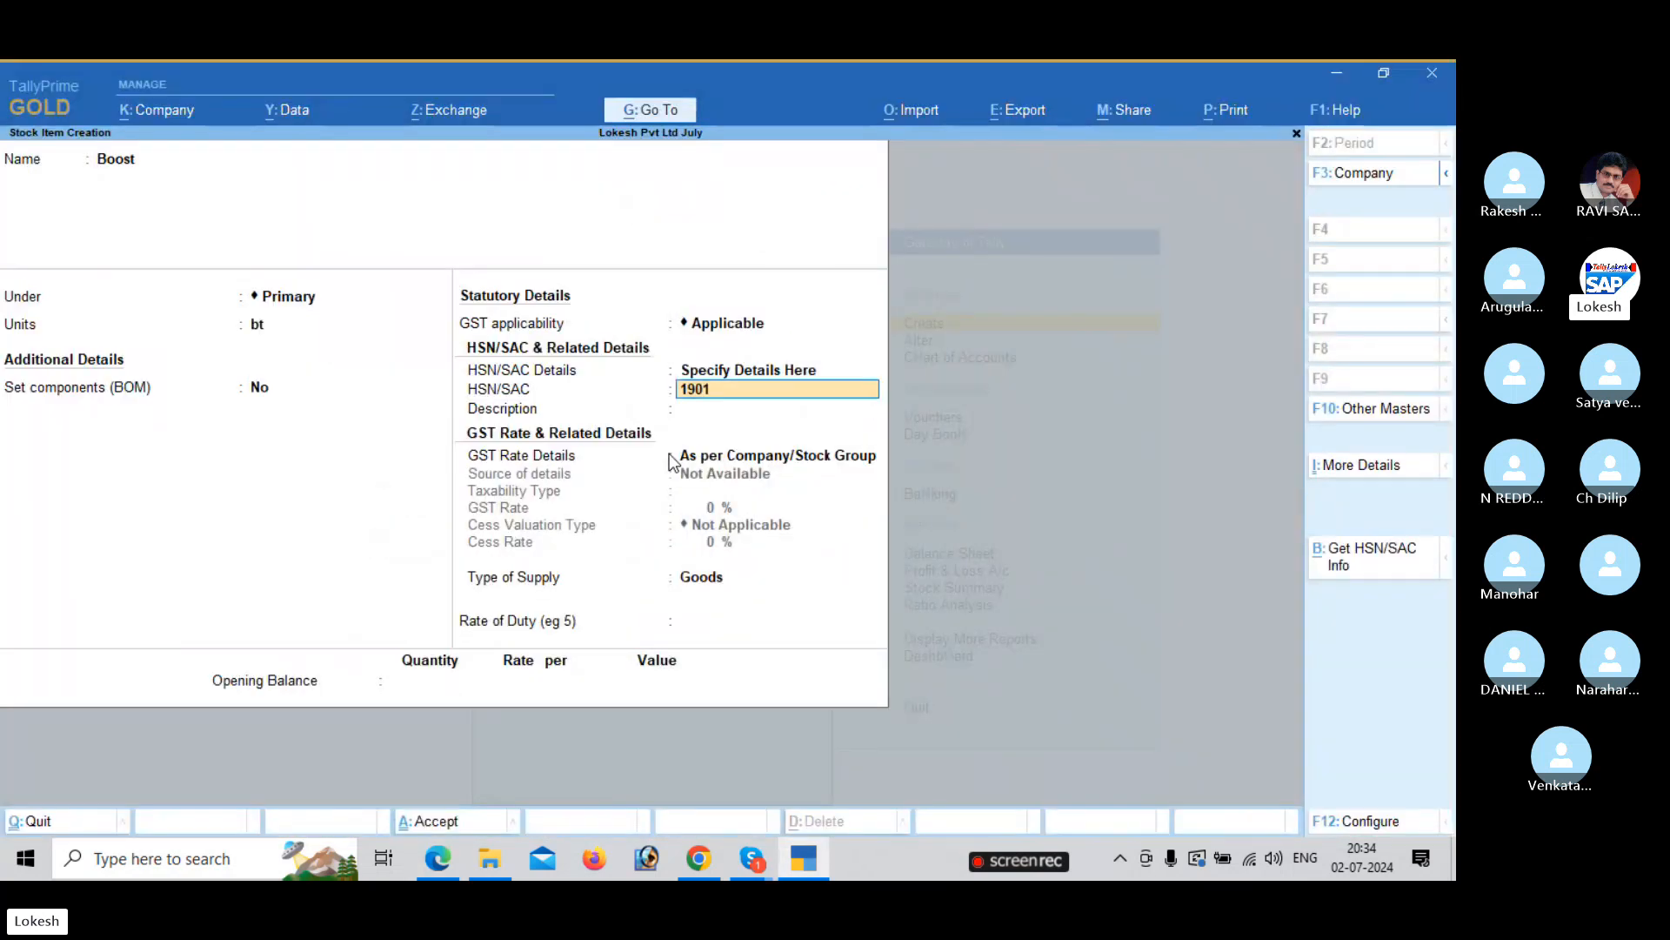
pyautogui.press('Return')
pyautogui.write('Boost')
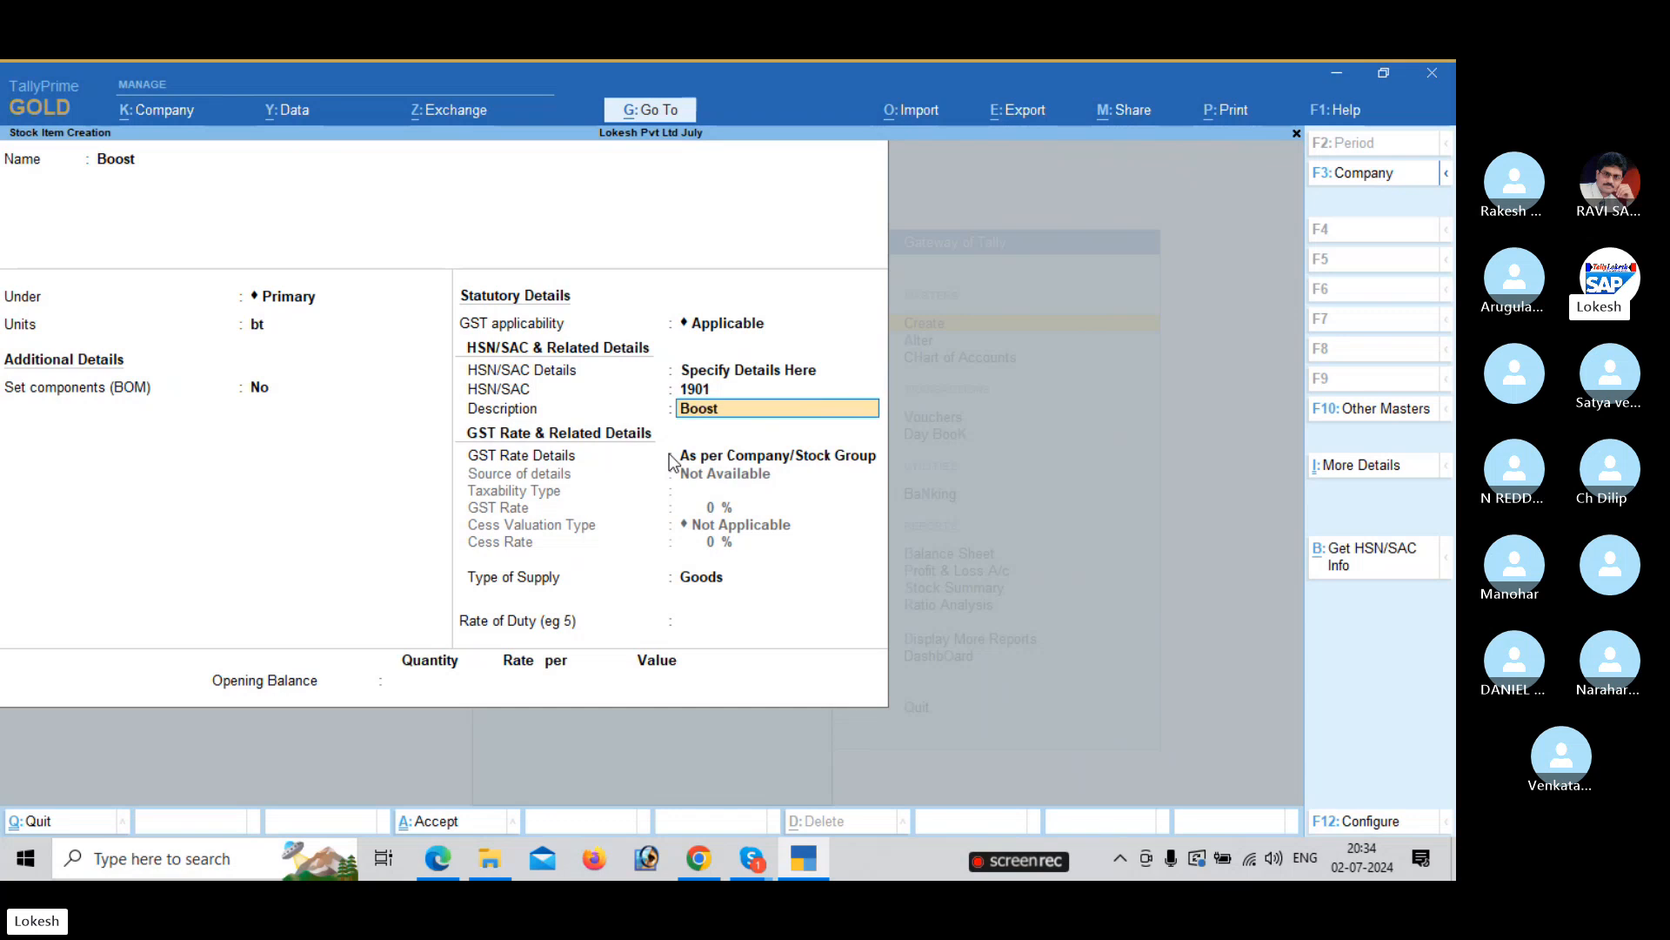
pyautogui.press('Return')
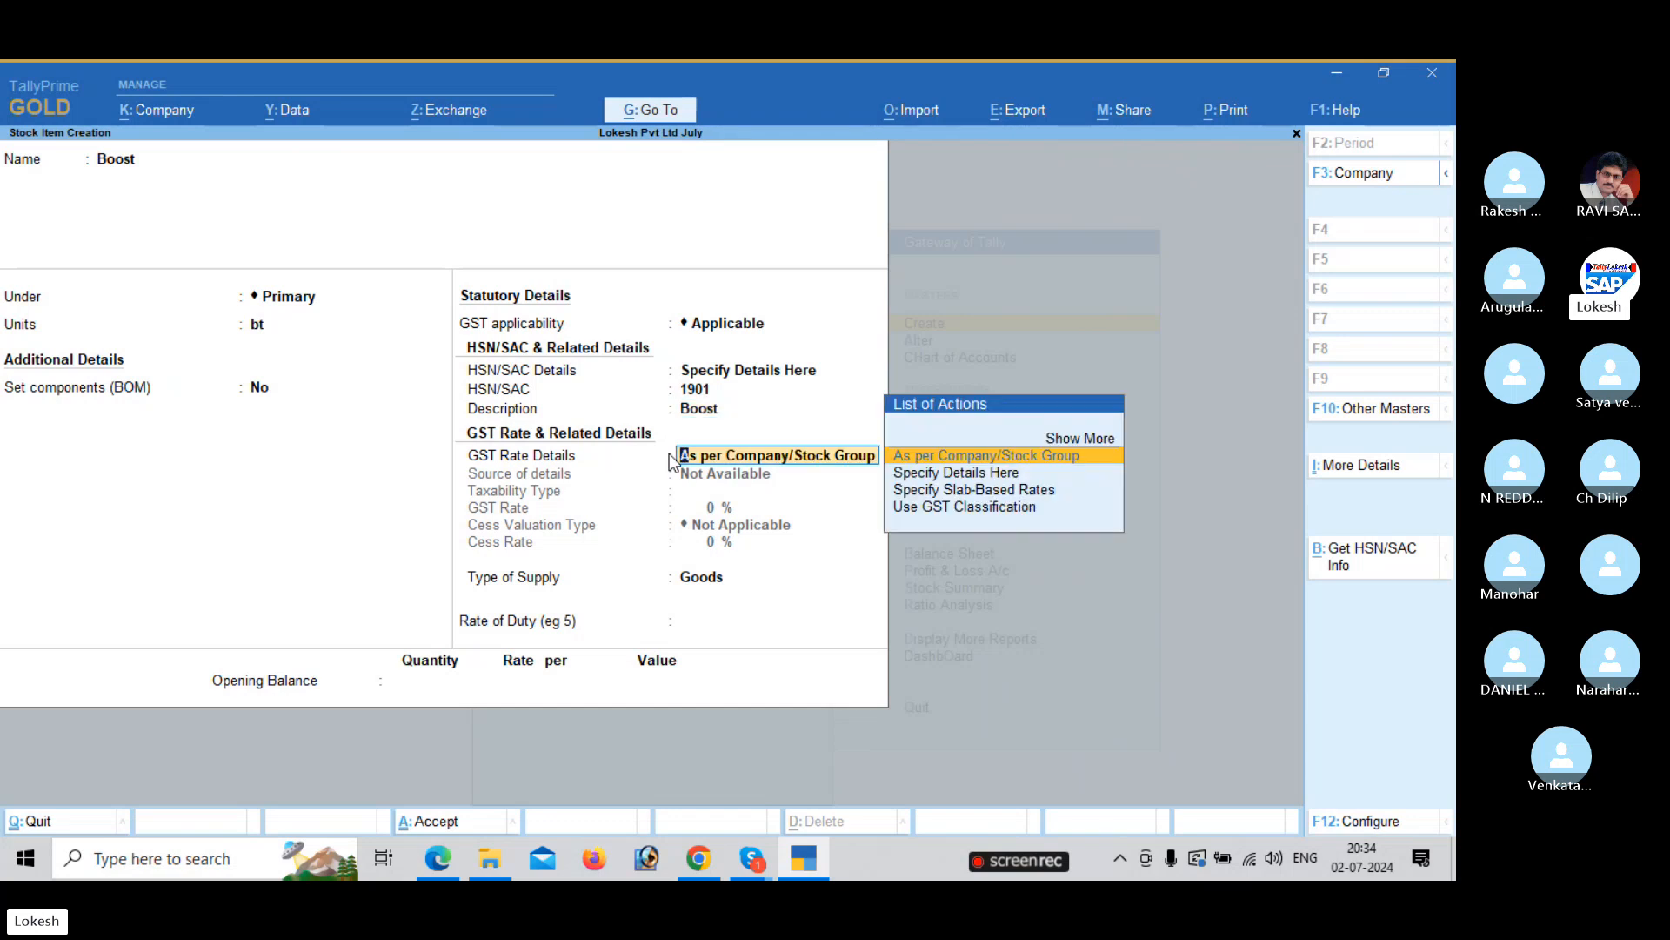
# Specify Boost's GST rate details here as Taxable at 5% and save the item.
pyautogui.press('Down')
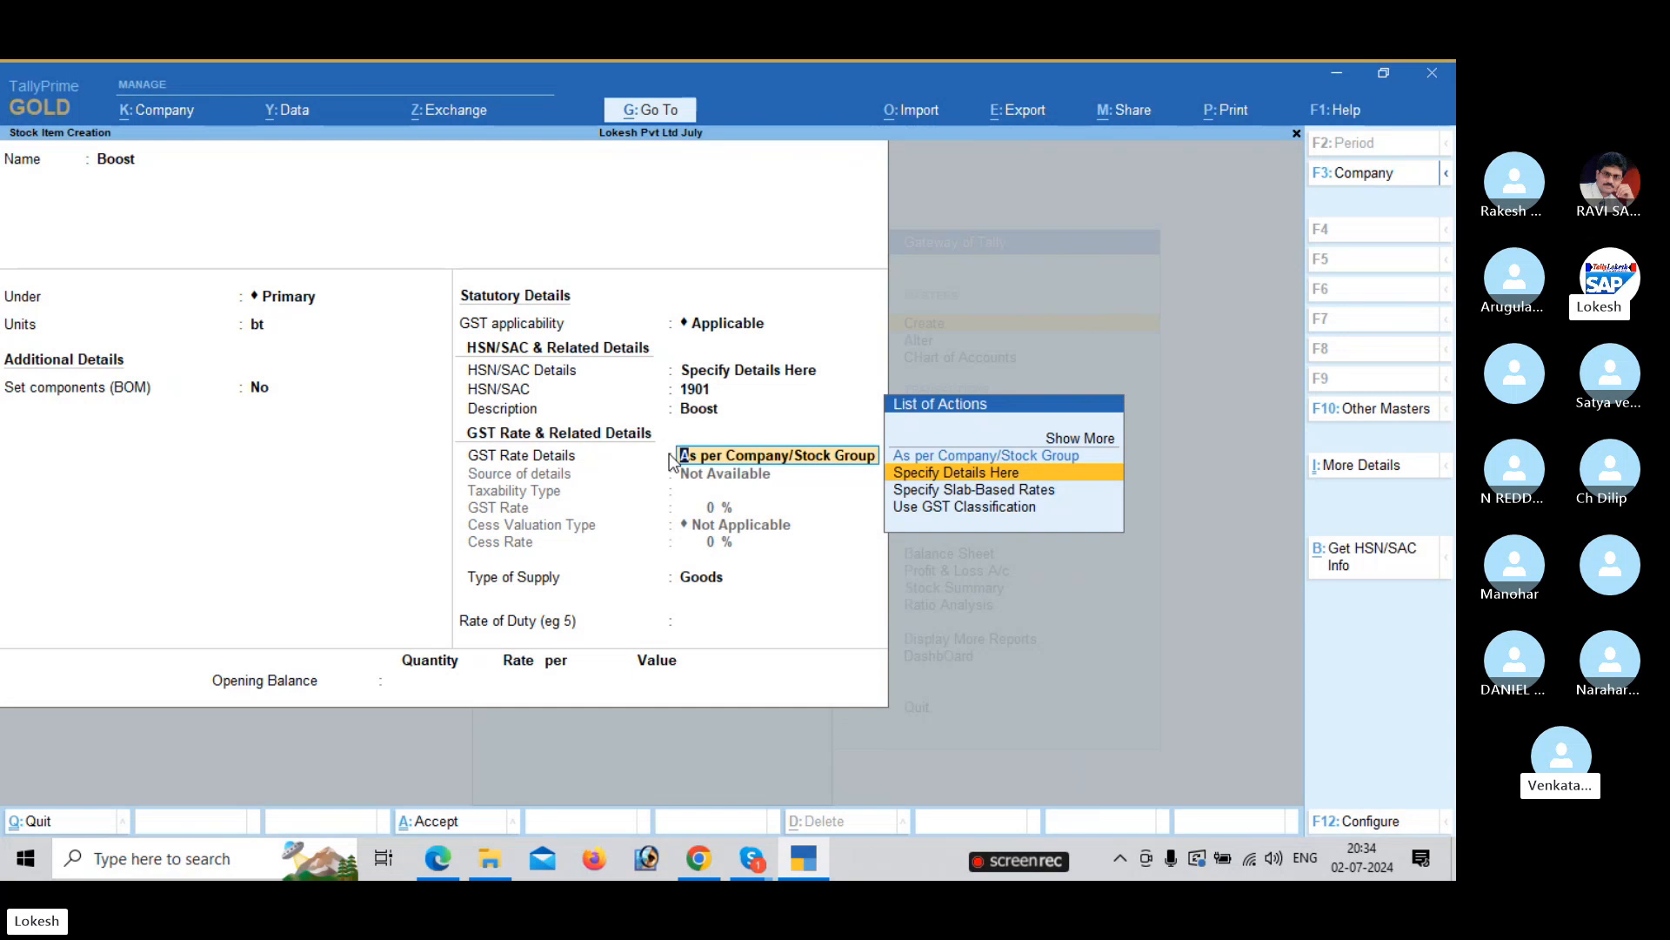
pyautogui.press('Return')
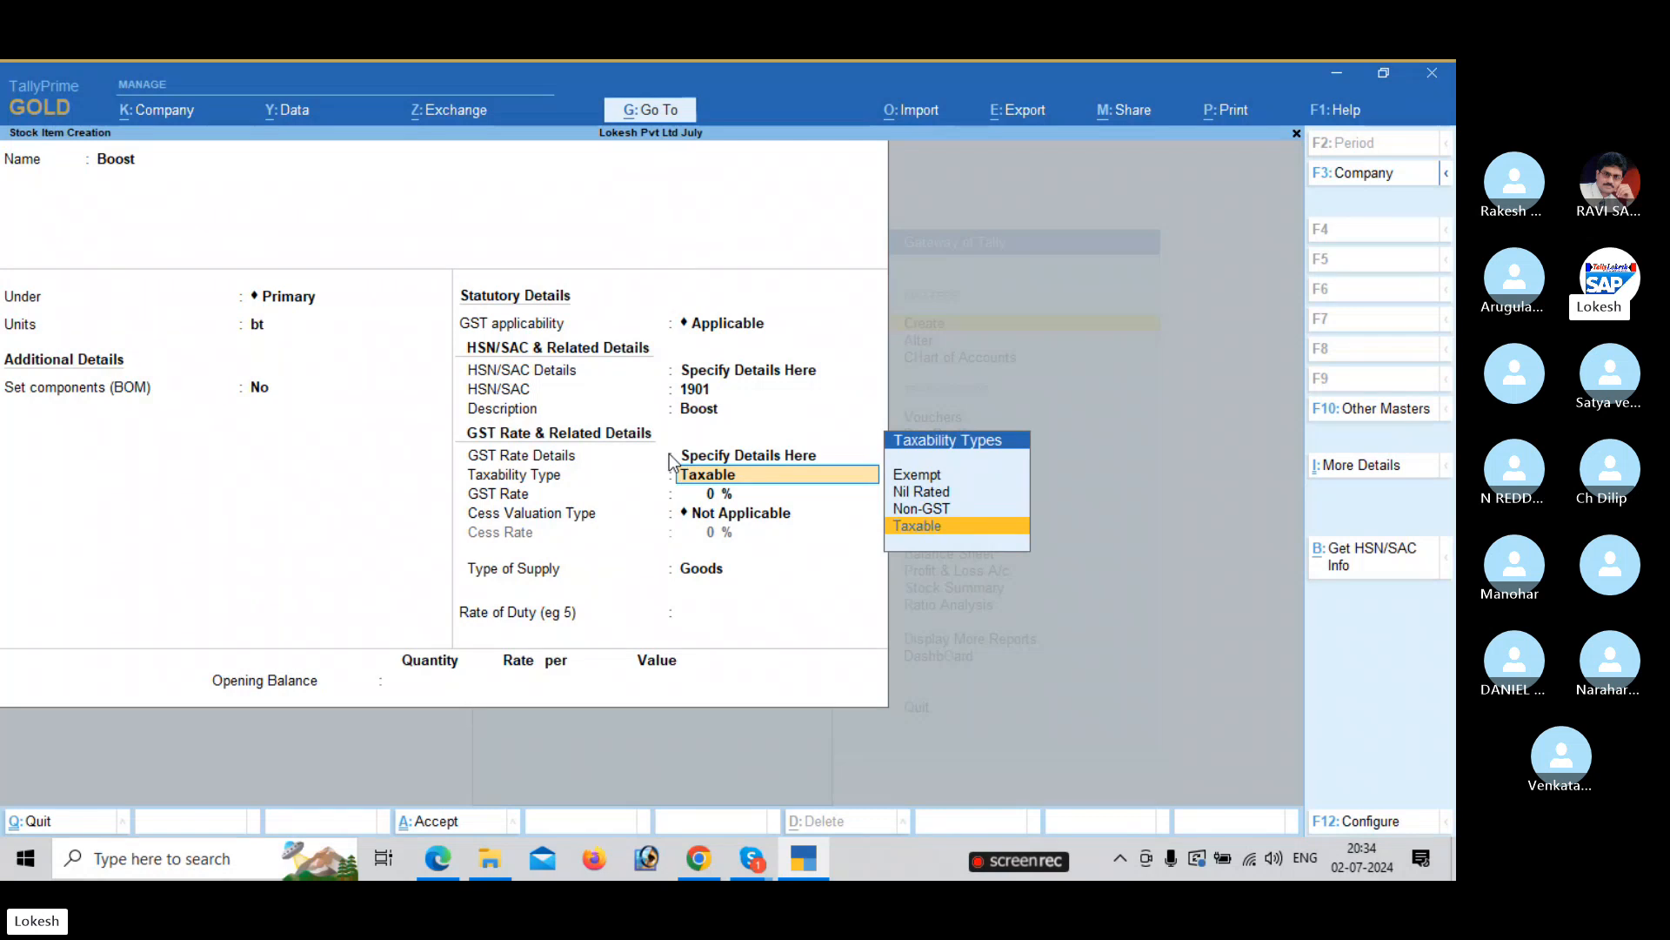
pyautogui.press('Return')
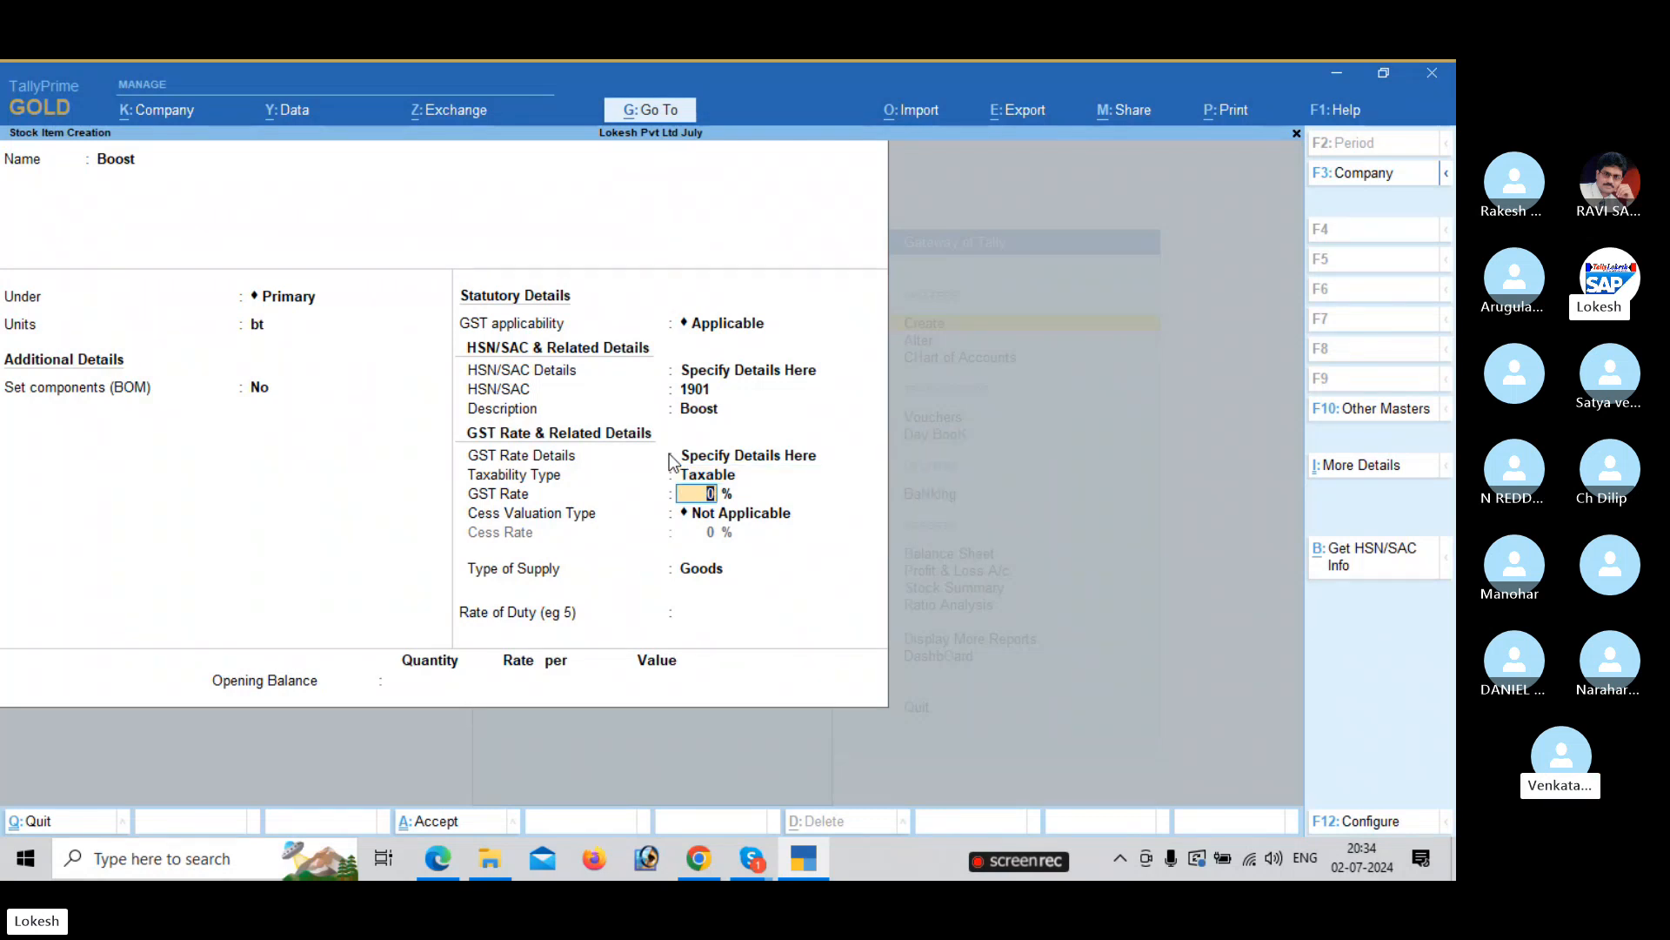
pyautogui.hotkey('alt', 'Tab')
pyautogui.hotkey('alt', 'Tab')
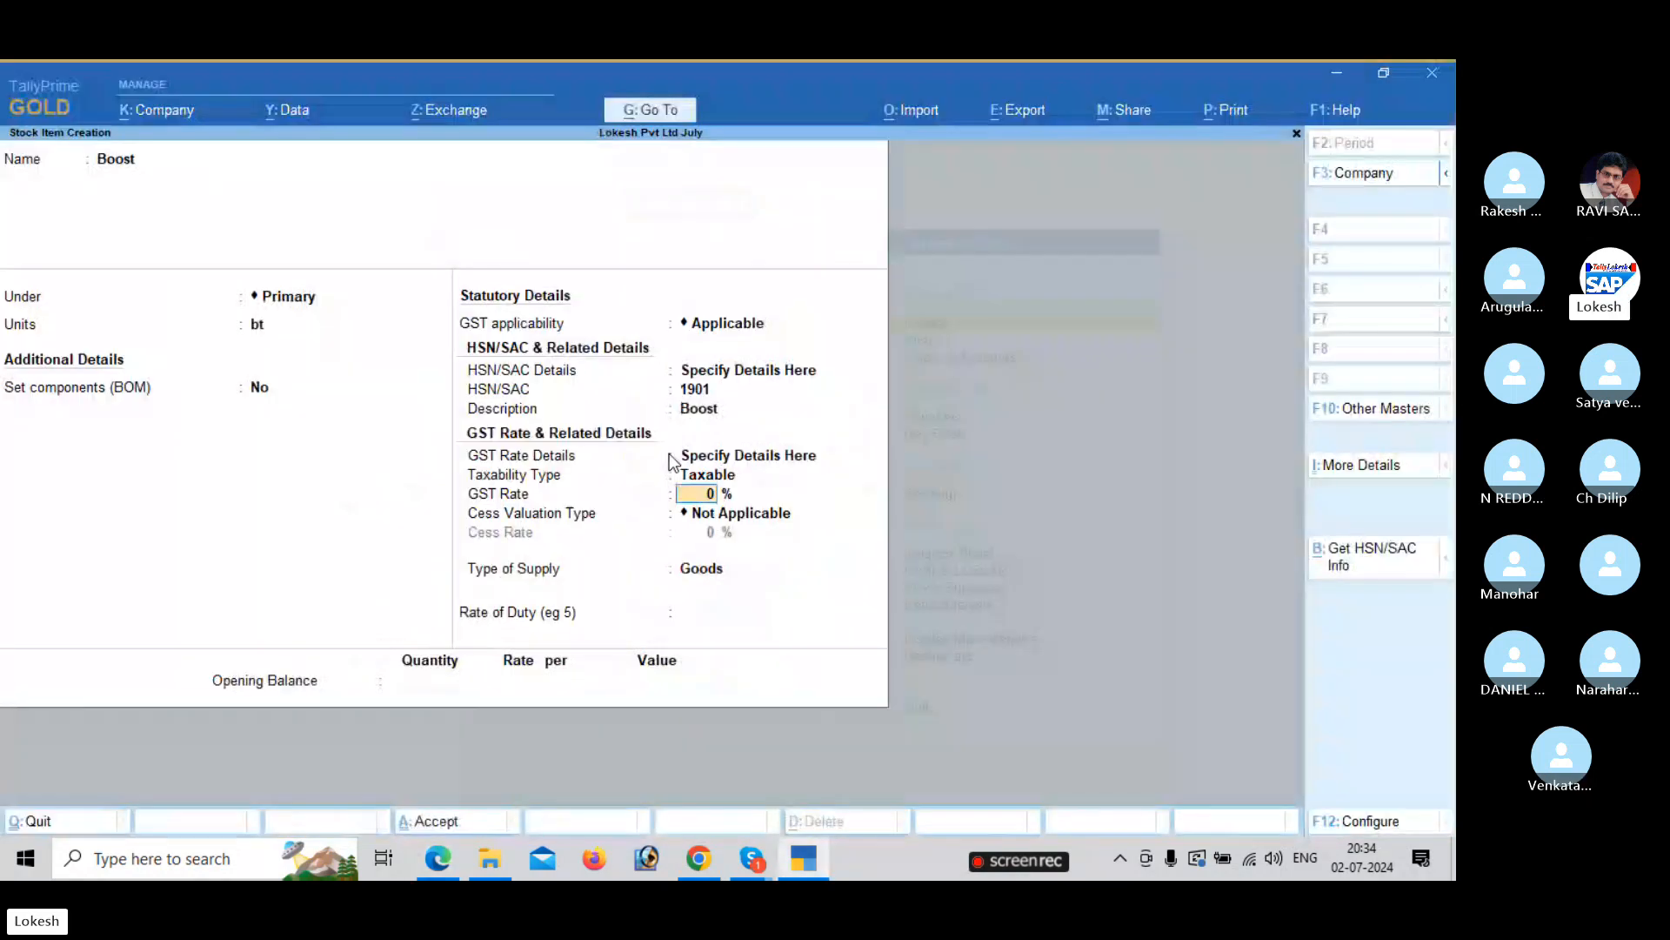
pyautogui.write('5')
pyautogui.press('Return')
pyautogui.press('Return')
pyautogui.press('Return')
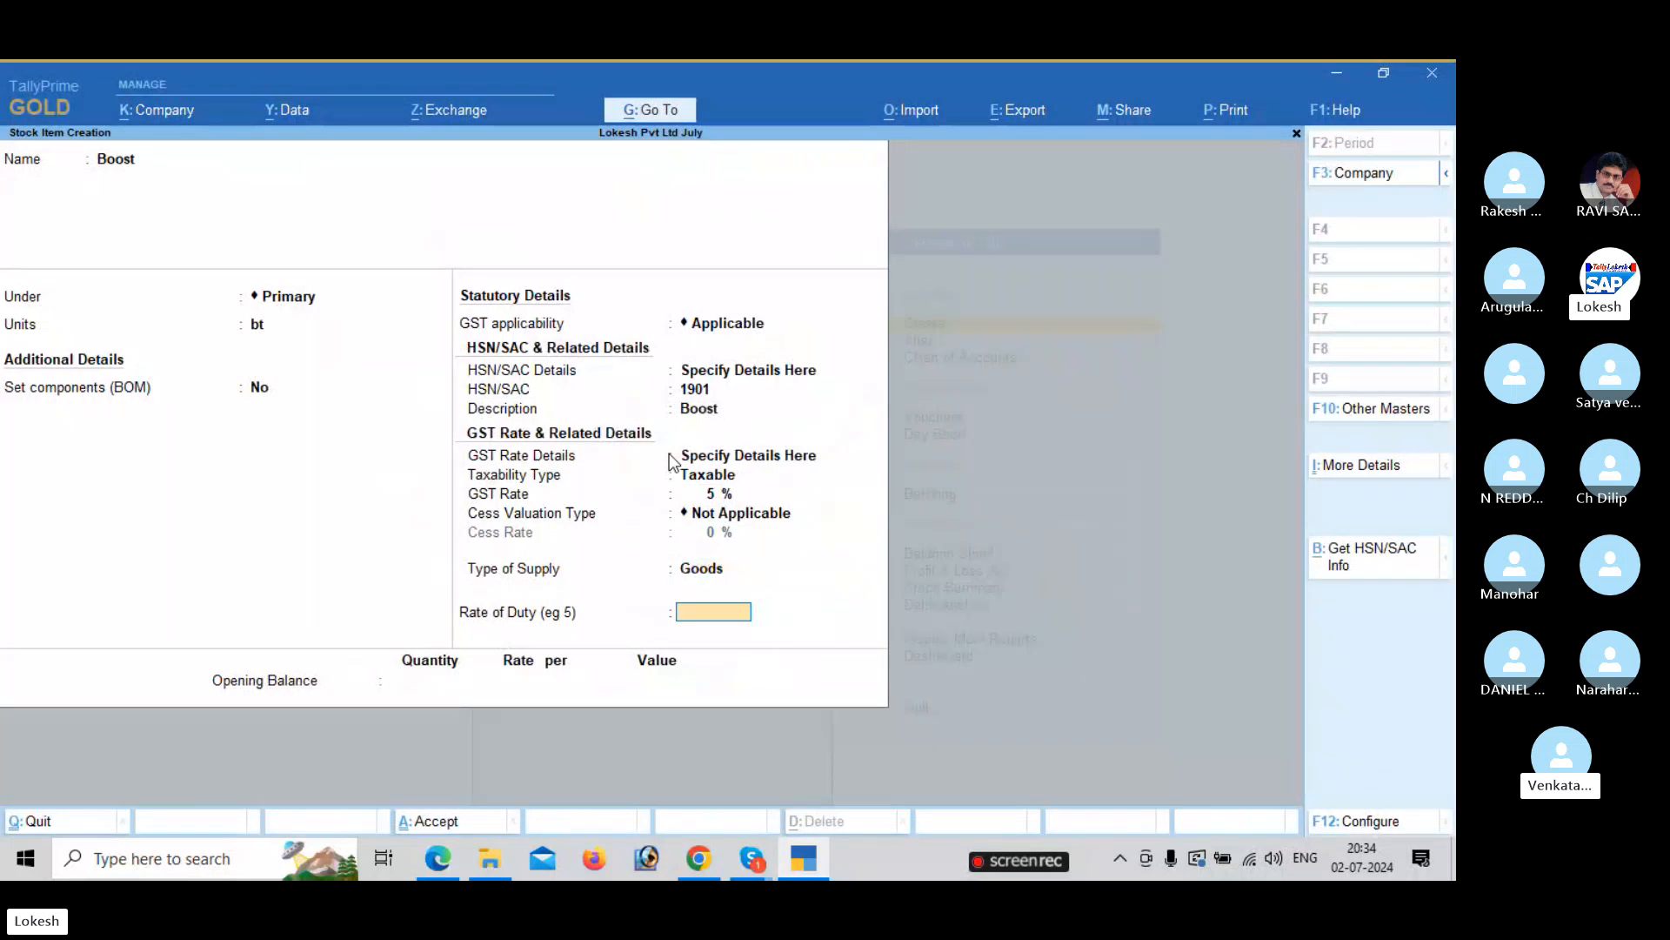
pyautogui.press('Return')
pyautogui.press('Return')
pyautogui.press('Return')
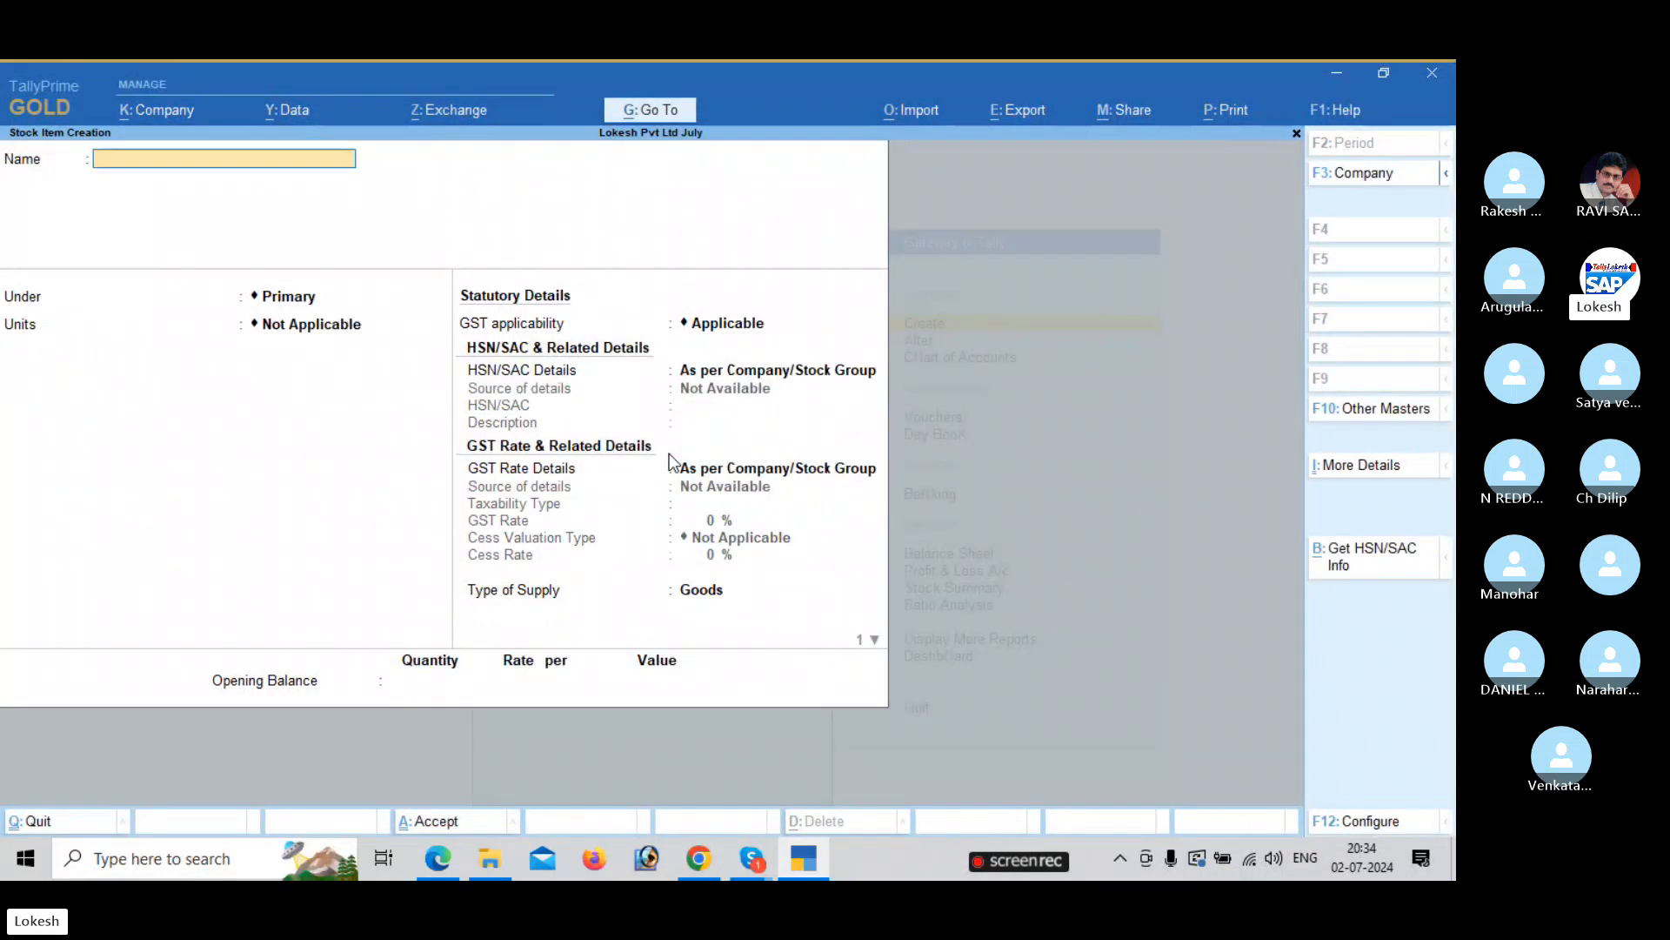
# Create stock item Horlicks under Primary with unit bx, specifying HSN details here.
pyautogui.hotkey('alt', 'Tab')
pyautogui.hotkey('alt', 'Tab')
pyautogui.write('Horlicks')
pyautogui.press('Return')
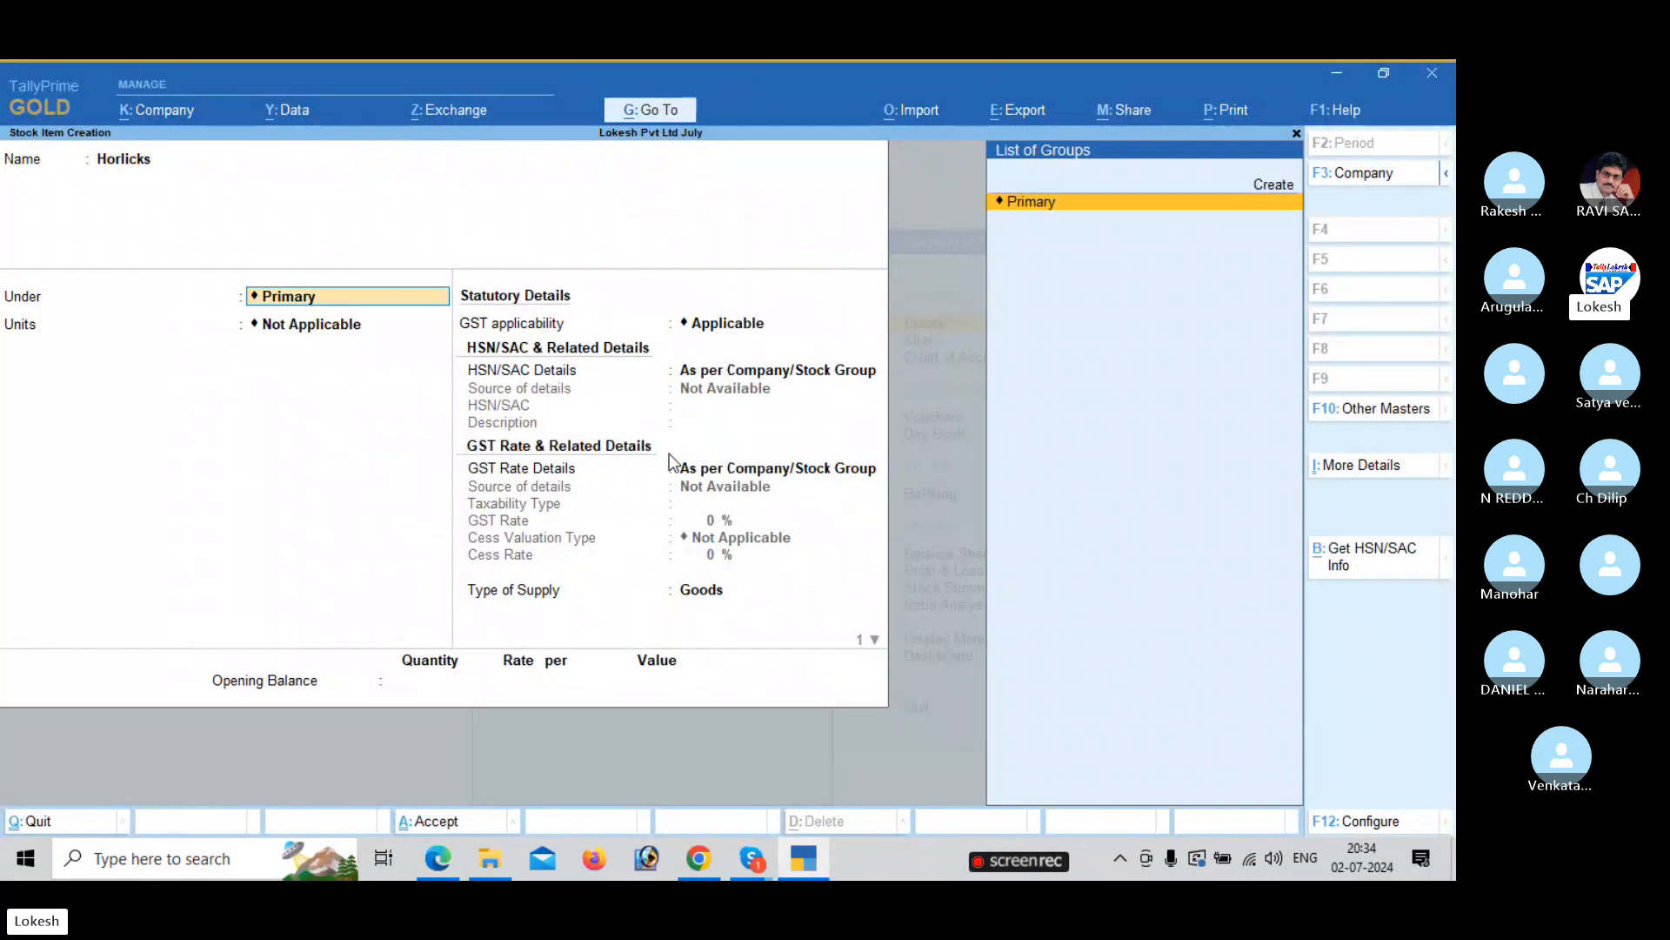
pyautogui.press('Return')
pyautogui.hotkey('alt', 'Tab')
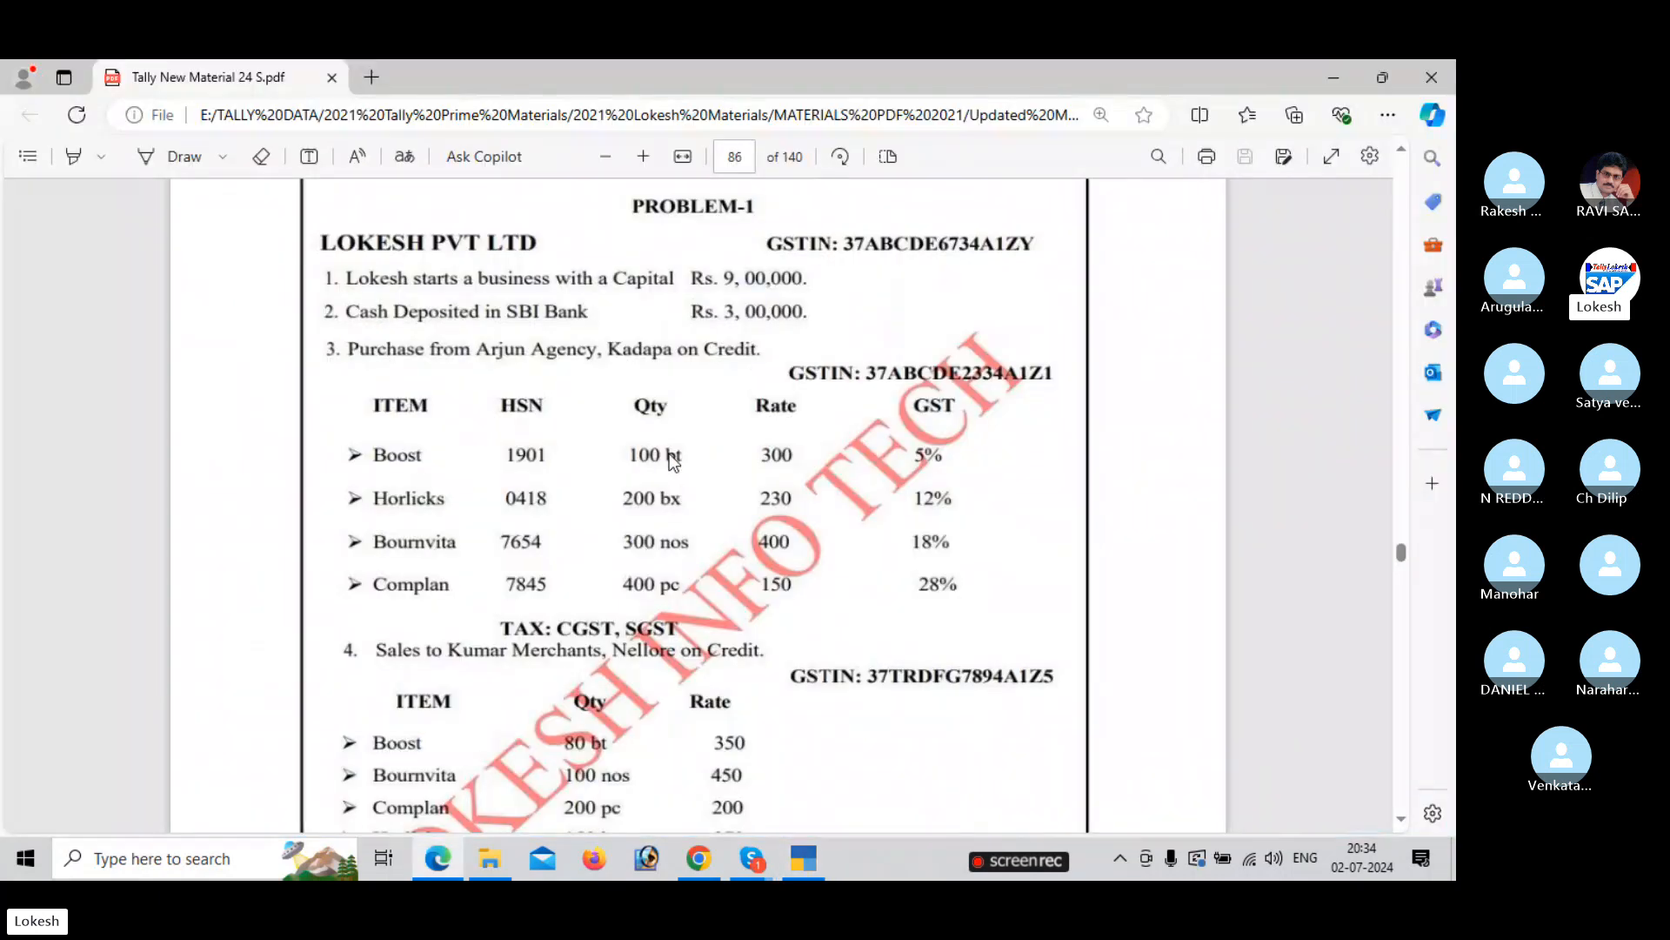
pyautogui.hotkey('alt', 'Tab')
pyautogui.press('Down')
pyautogui.press('Down')
pyautogui.press('Down')
pyautogui.press('Return')
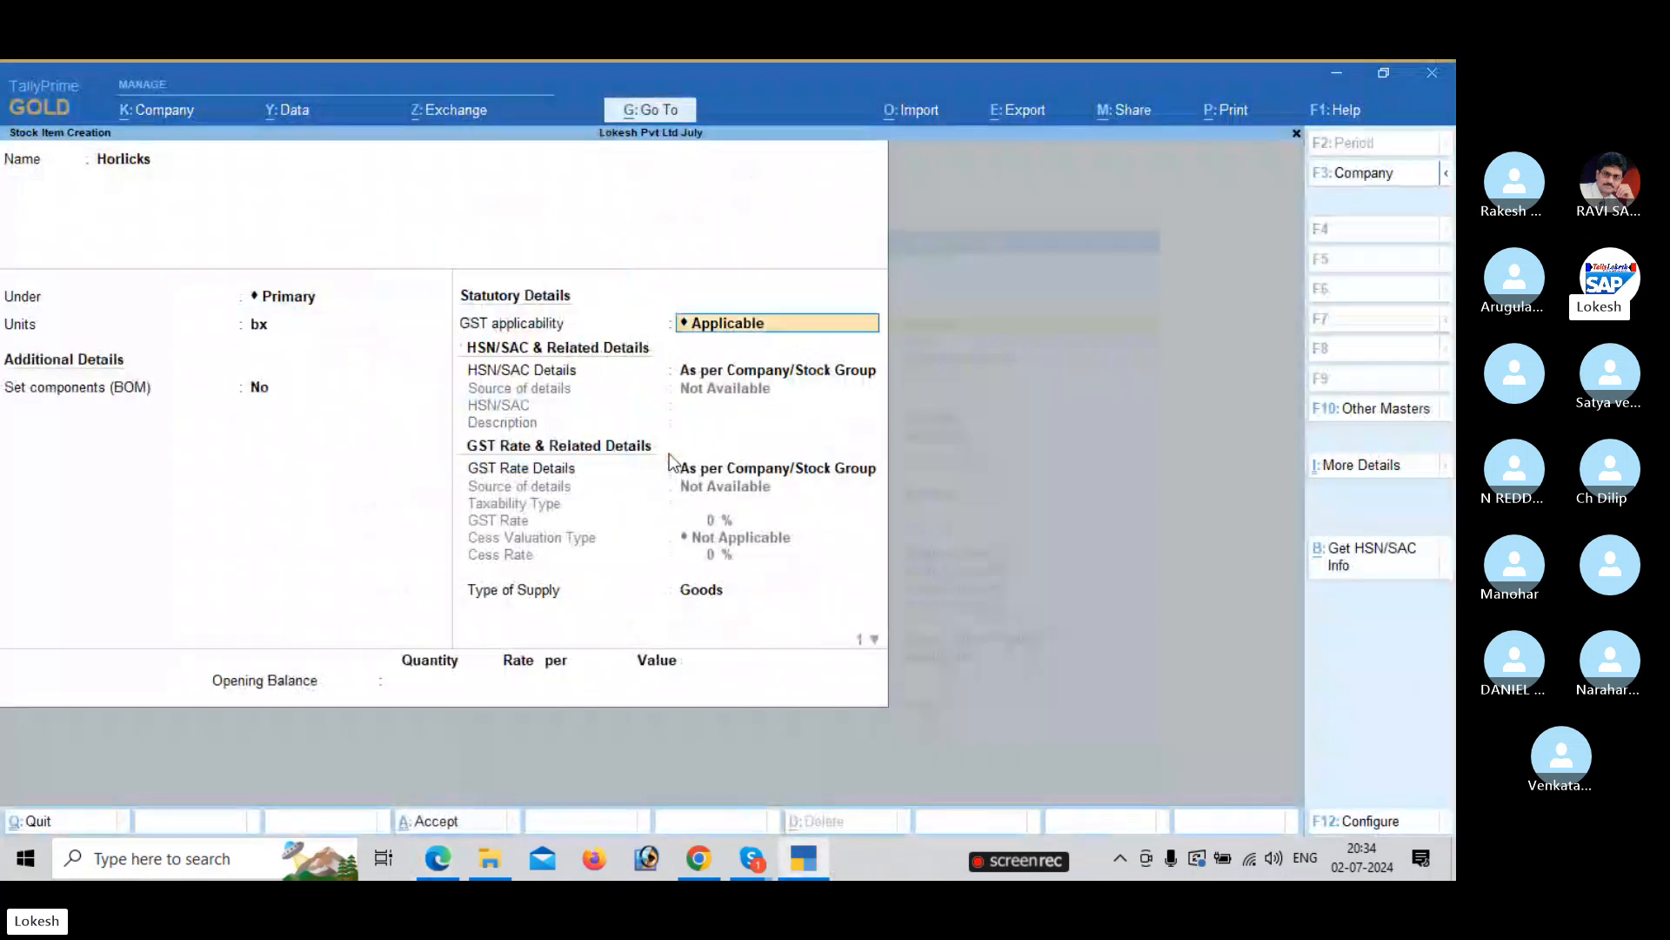
pyautogui.press('Return')
pyautogui.press('Down')
pyautogui.press('Return')
# Enter HSN/SAC code 0418 for Horlicks.
pyautogui.hotkey('alt', 'Tab')
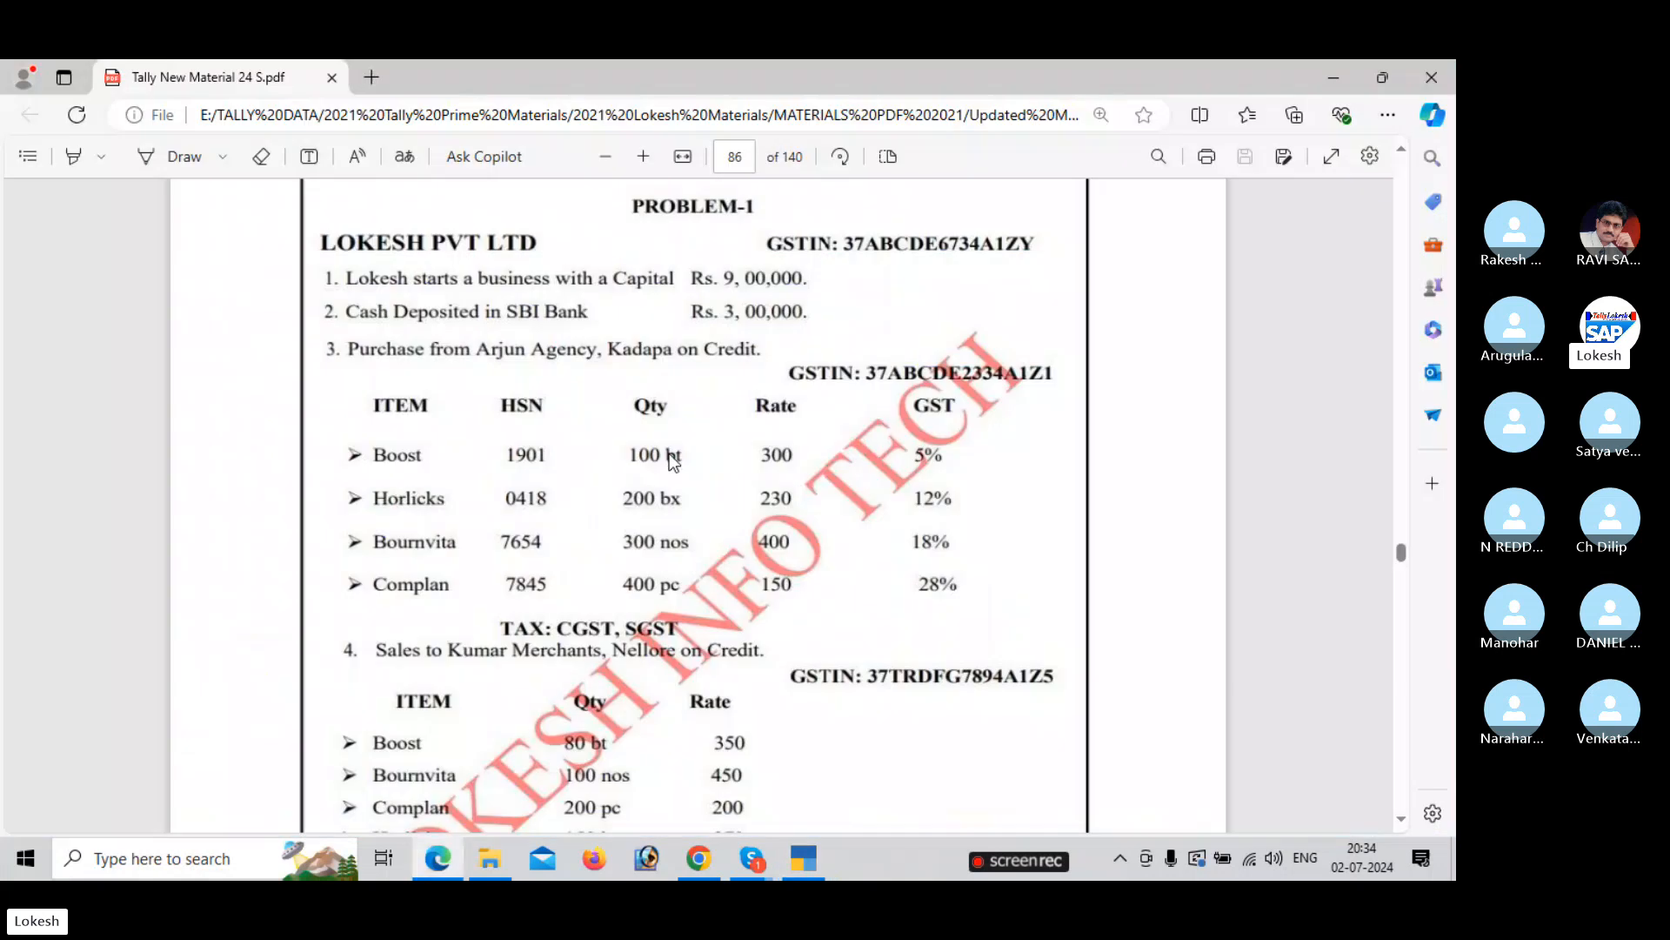
pyautogui.hotkey('alt', 'Tab')
pyautogui.write('0418')
pyautogui.press('Return')
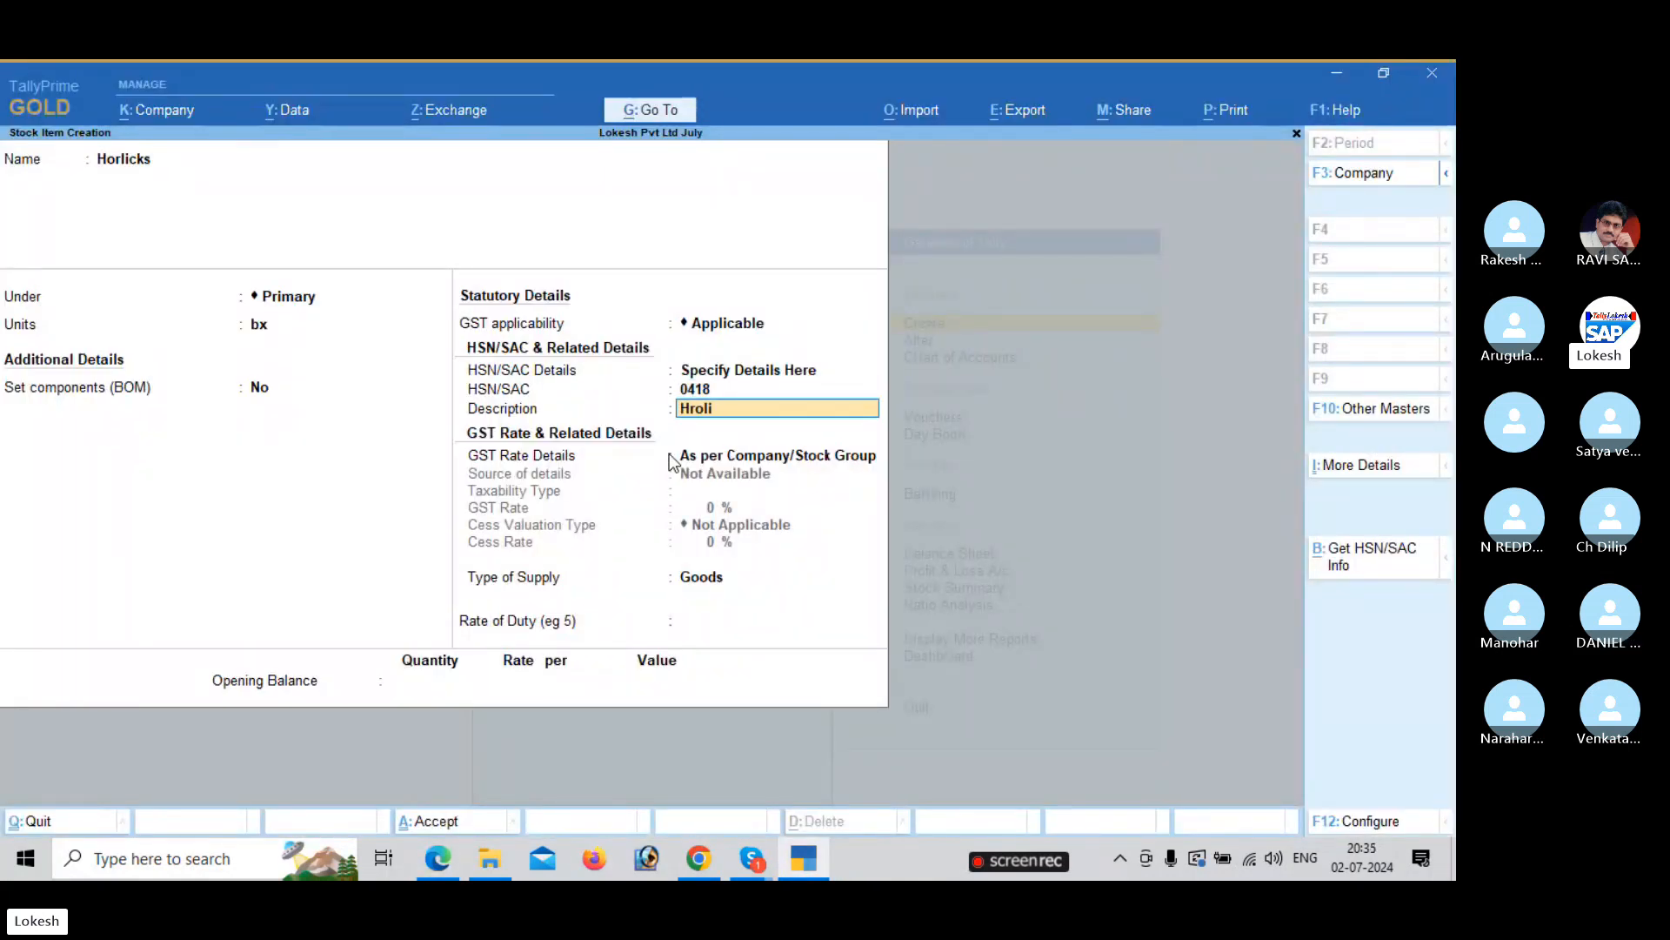
pyautogui.press('Return')
# Set Horlicks' GST rate as Taxable at 12% and save the item.
pyautogui.press('Down')
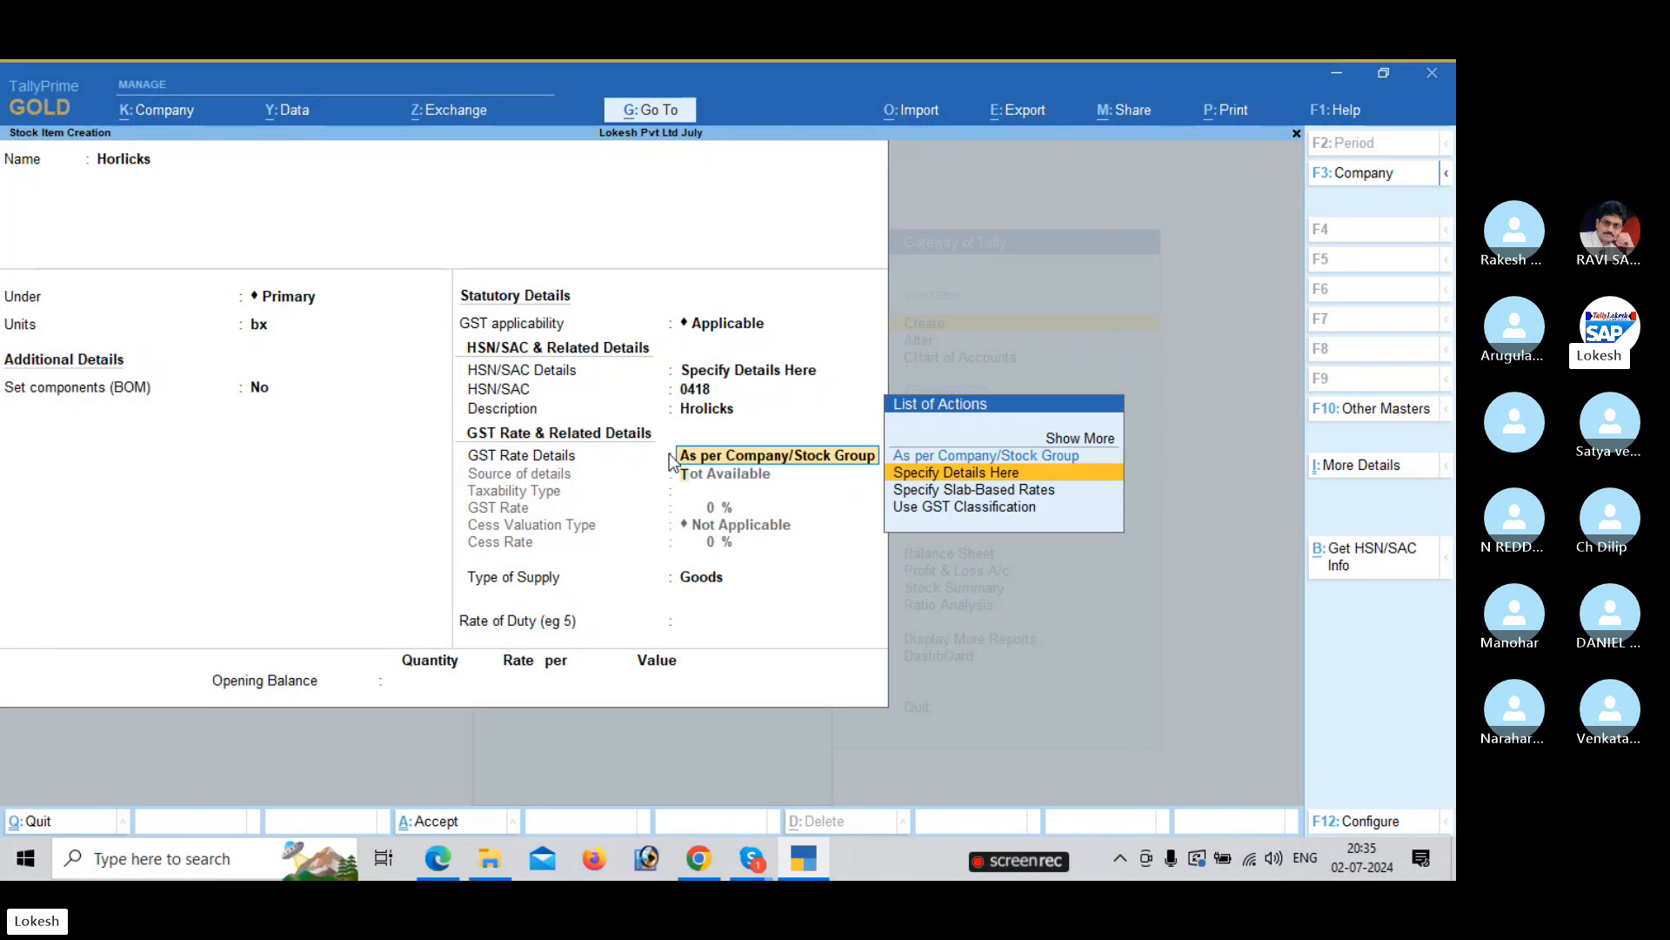
pyautogui.press('Return')
pyautogui.press('Return')
pyautogui.hotkey('alt', 'Tab')
pyautogui.hotkey('alt', 'Tab')
pyautogui.write('1')
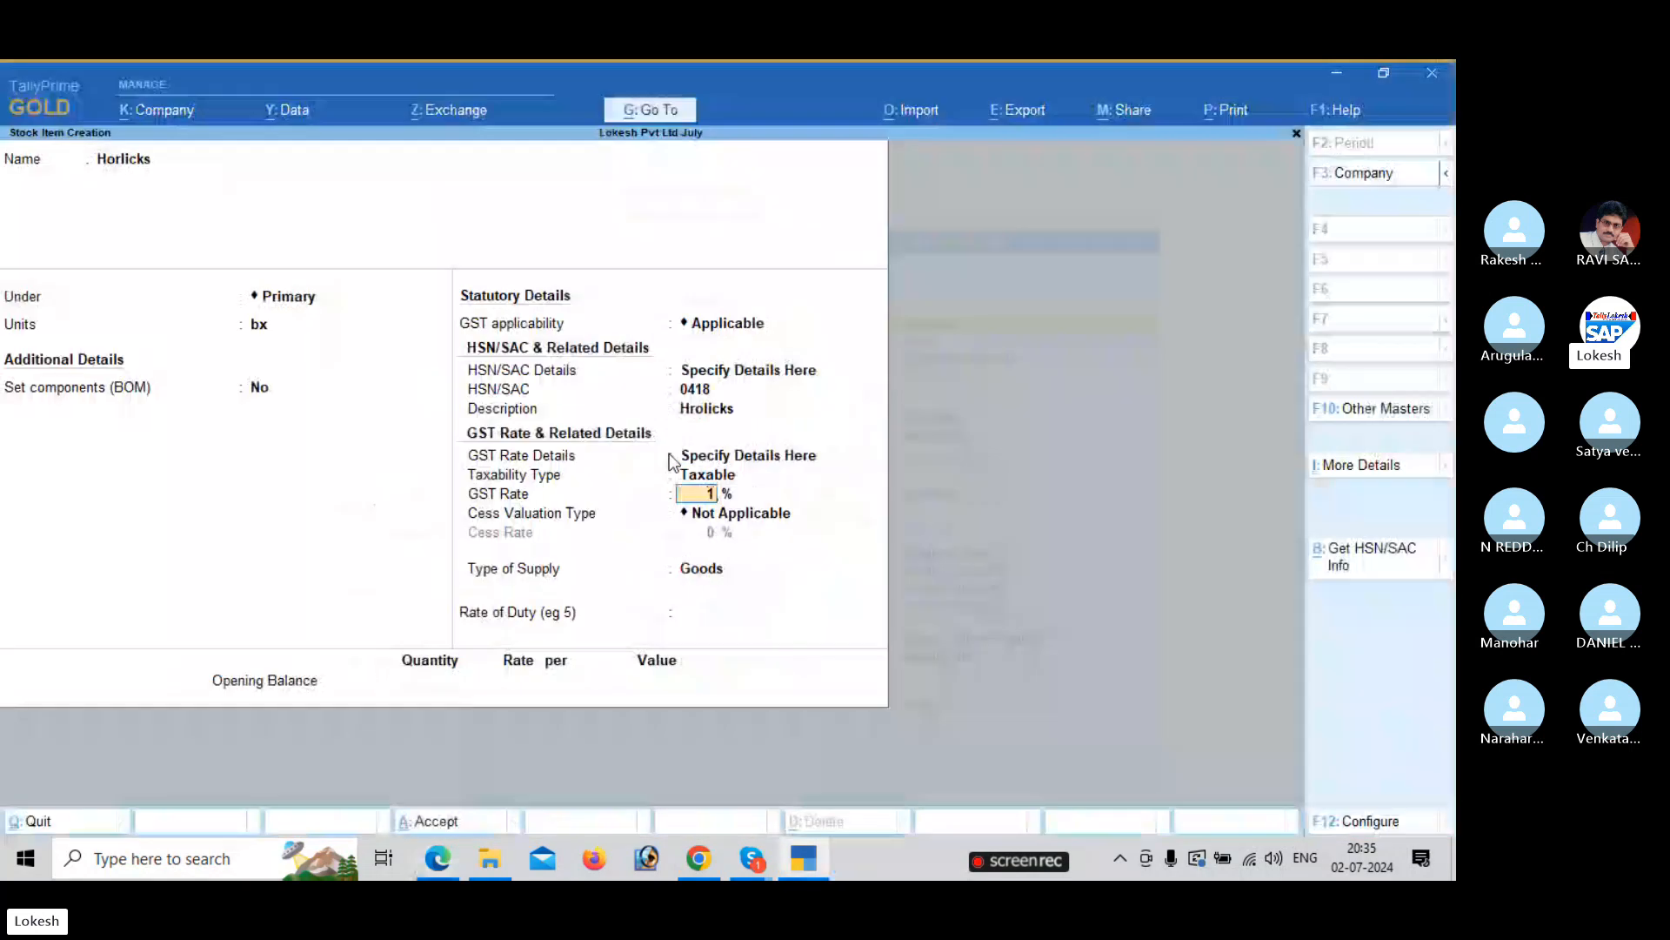
pyautogui.write('2')
pyautogui.press('Return')
pyautogui.press('Return')
pyautogui.press('Return')
pyautogui.press('Return')
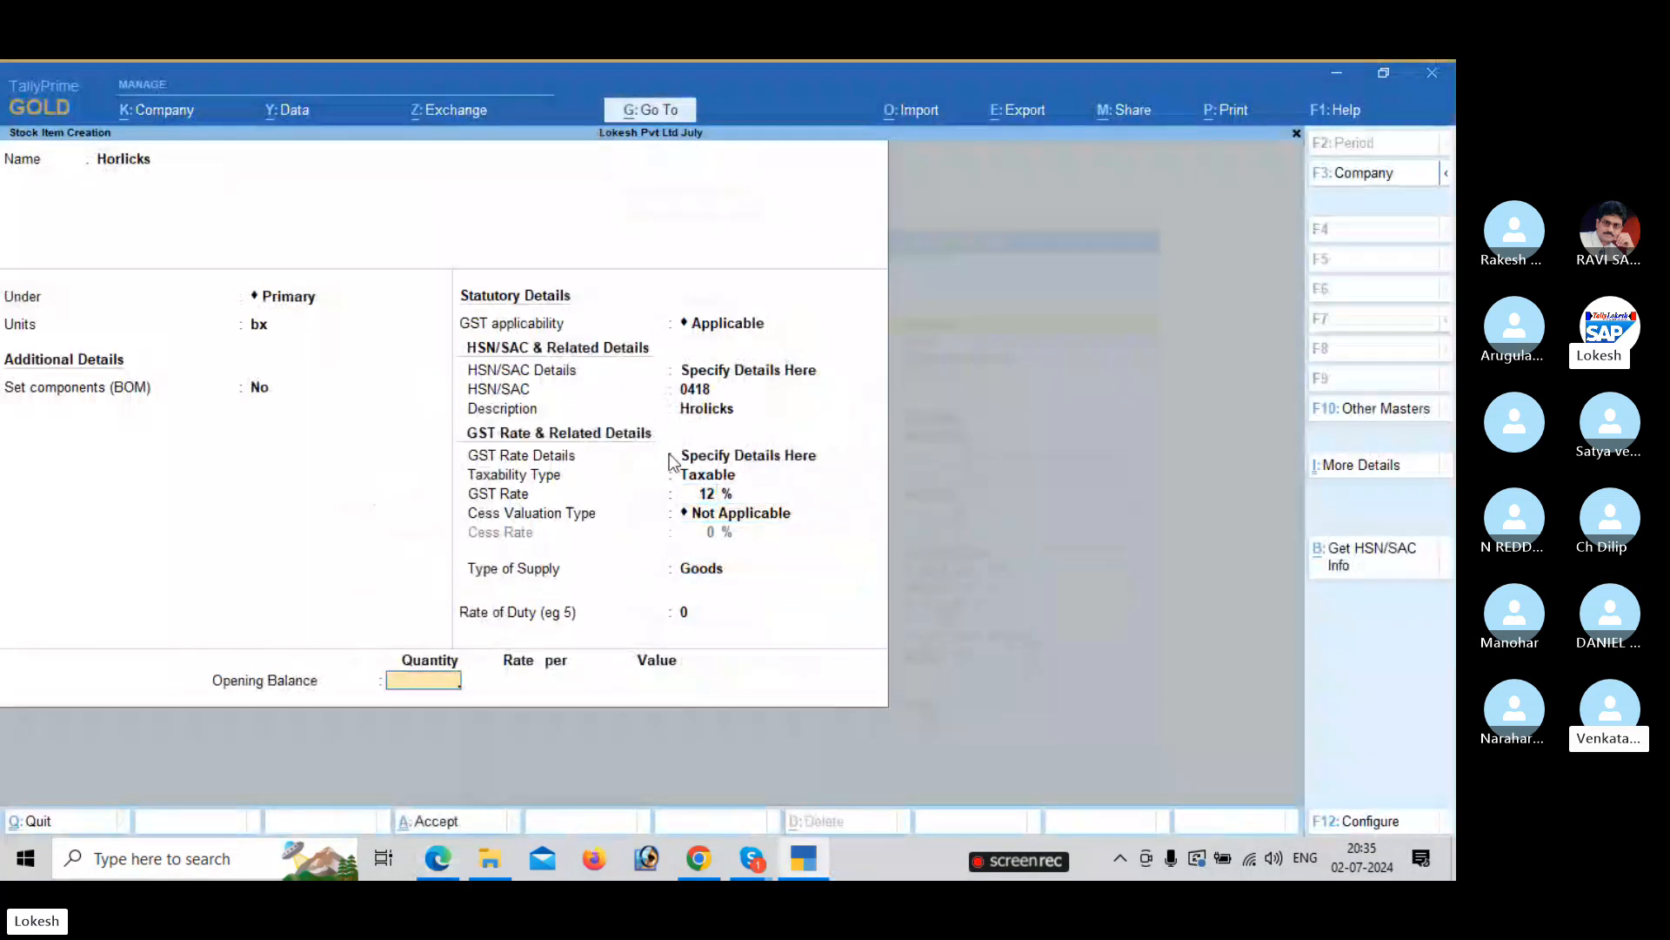
pyautogui.press('Return')
pyautogui.press('Return')
pyautogui.hotkey('alt', 'Tab')
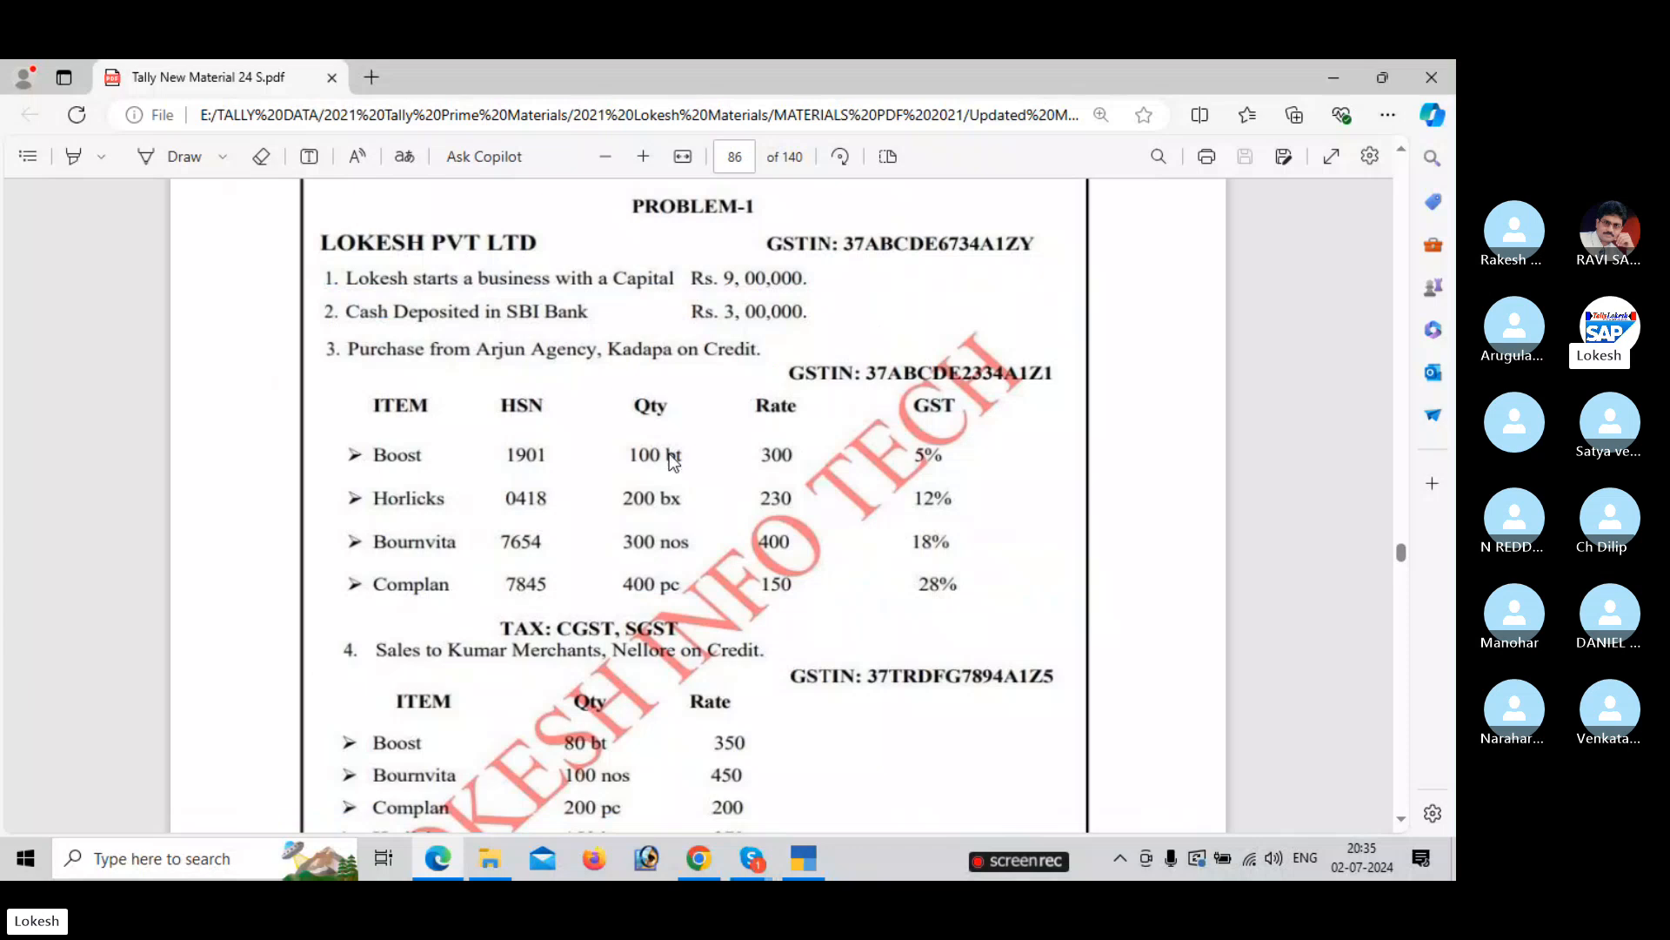
pyautogui.hotkey('alt', 'Tab')
# Name the stock item Bournvita under Primary with unit nos.
pyautogui.write('Bourn')
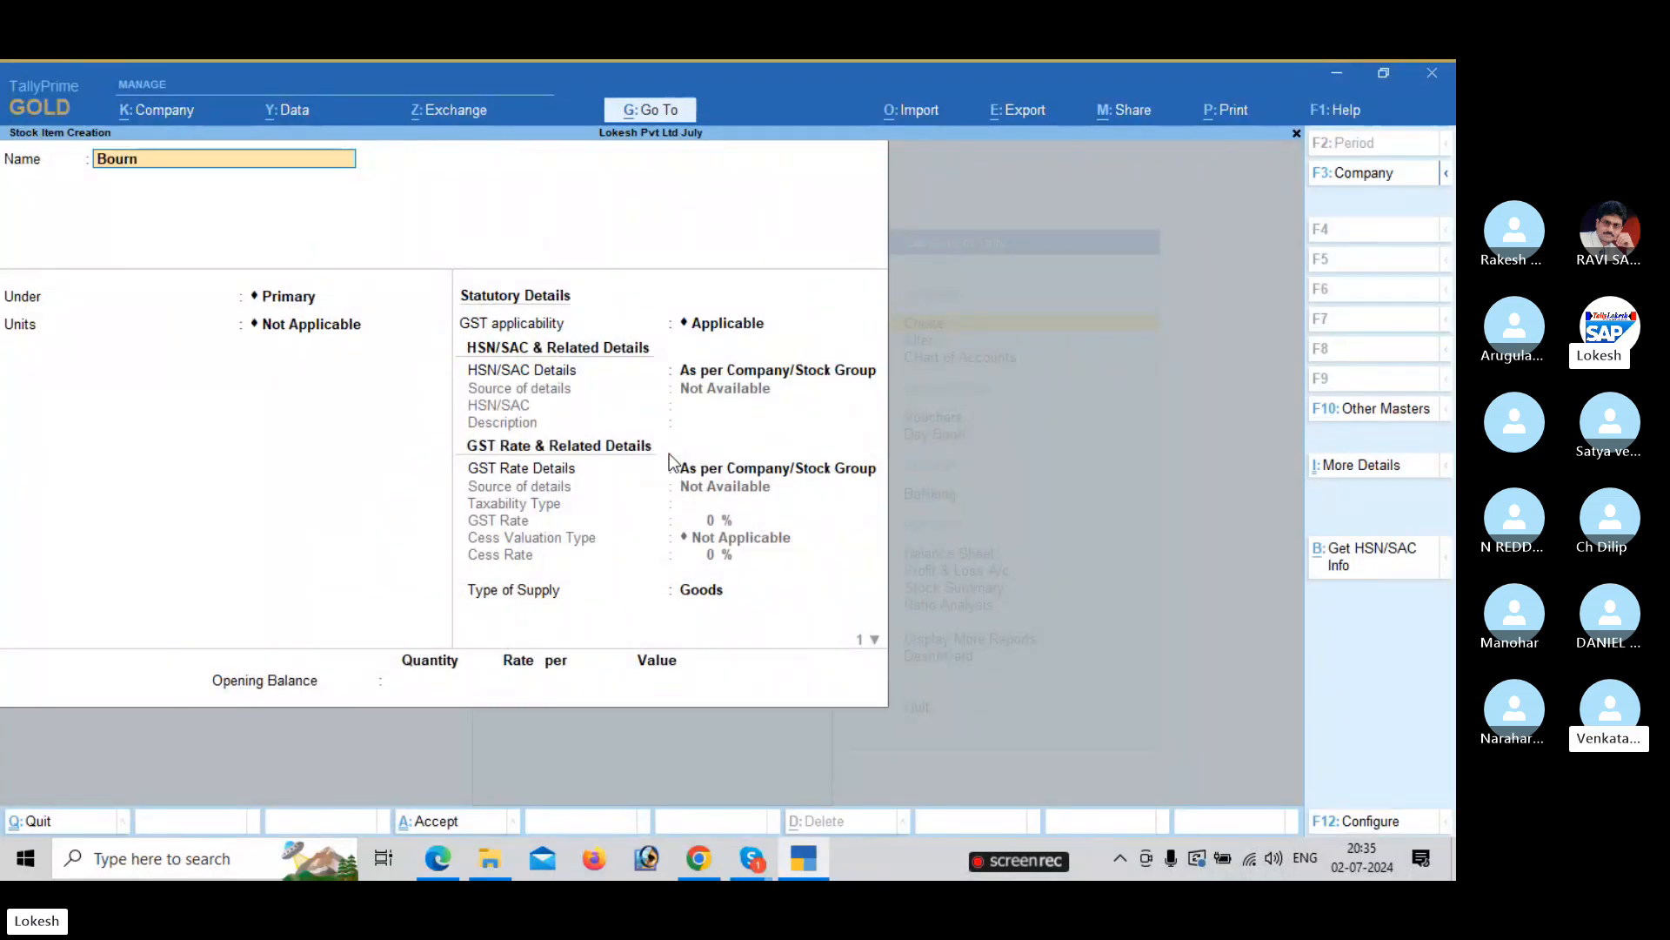
pyautogui.hotkey('alt', 'Tab')
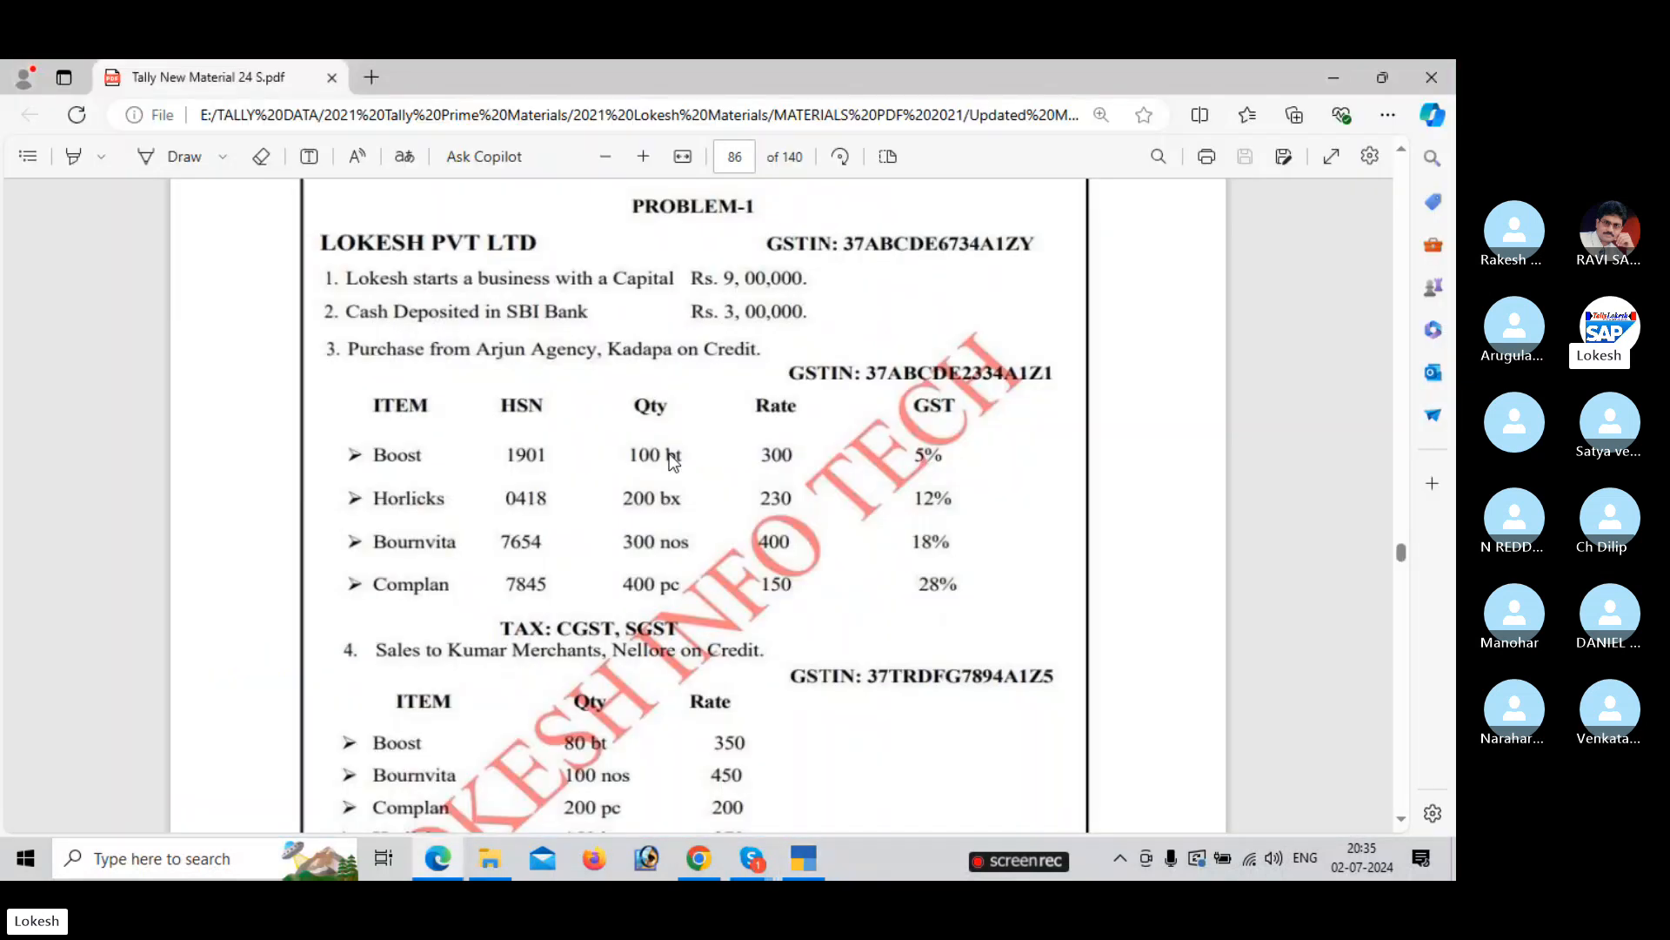
pyautogui.hotkey('alt', 'Tab')
pyautogui.write('i')
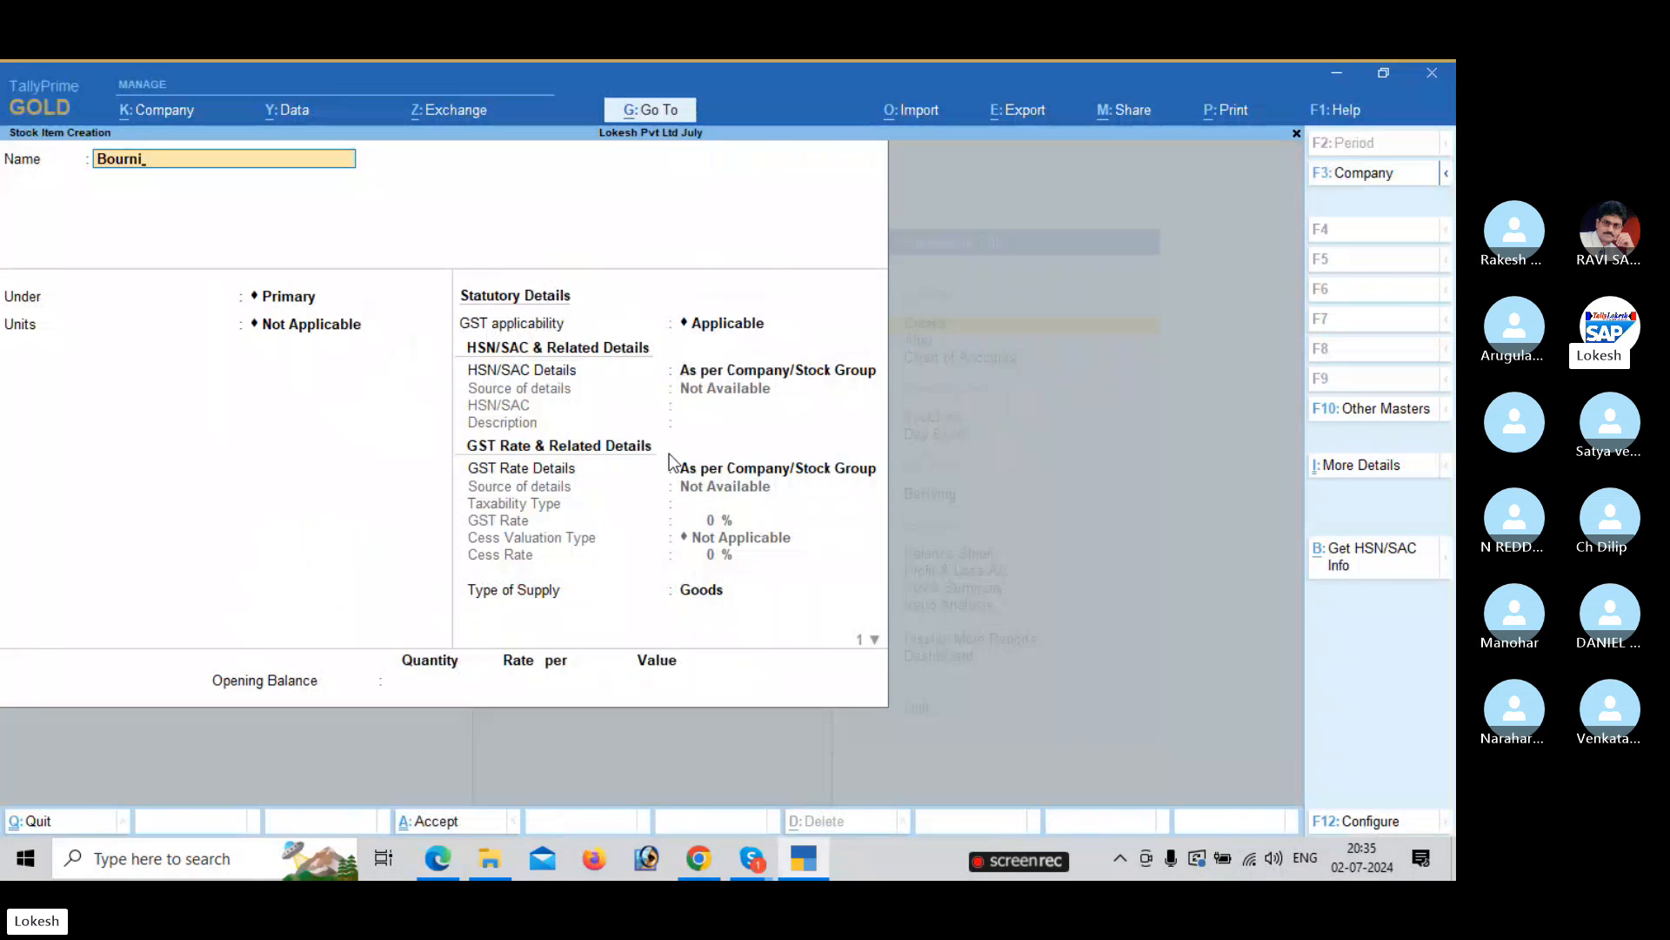
pyautogui.press('BackSpace')
pyautogui.write('vita')
pyautogui.press('Return')
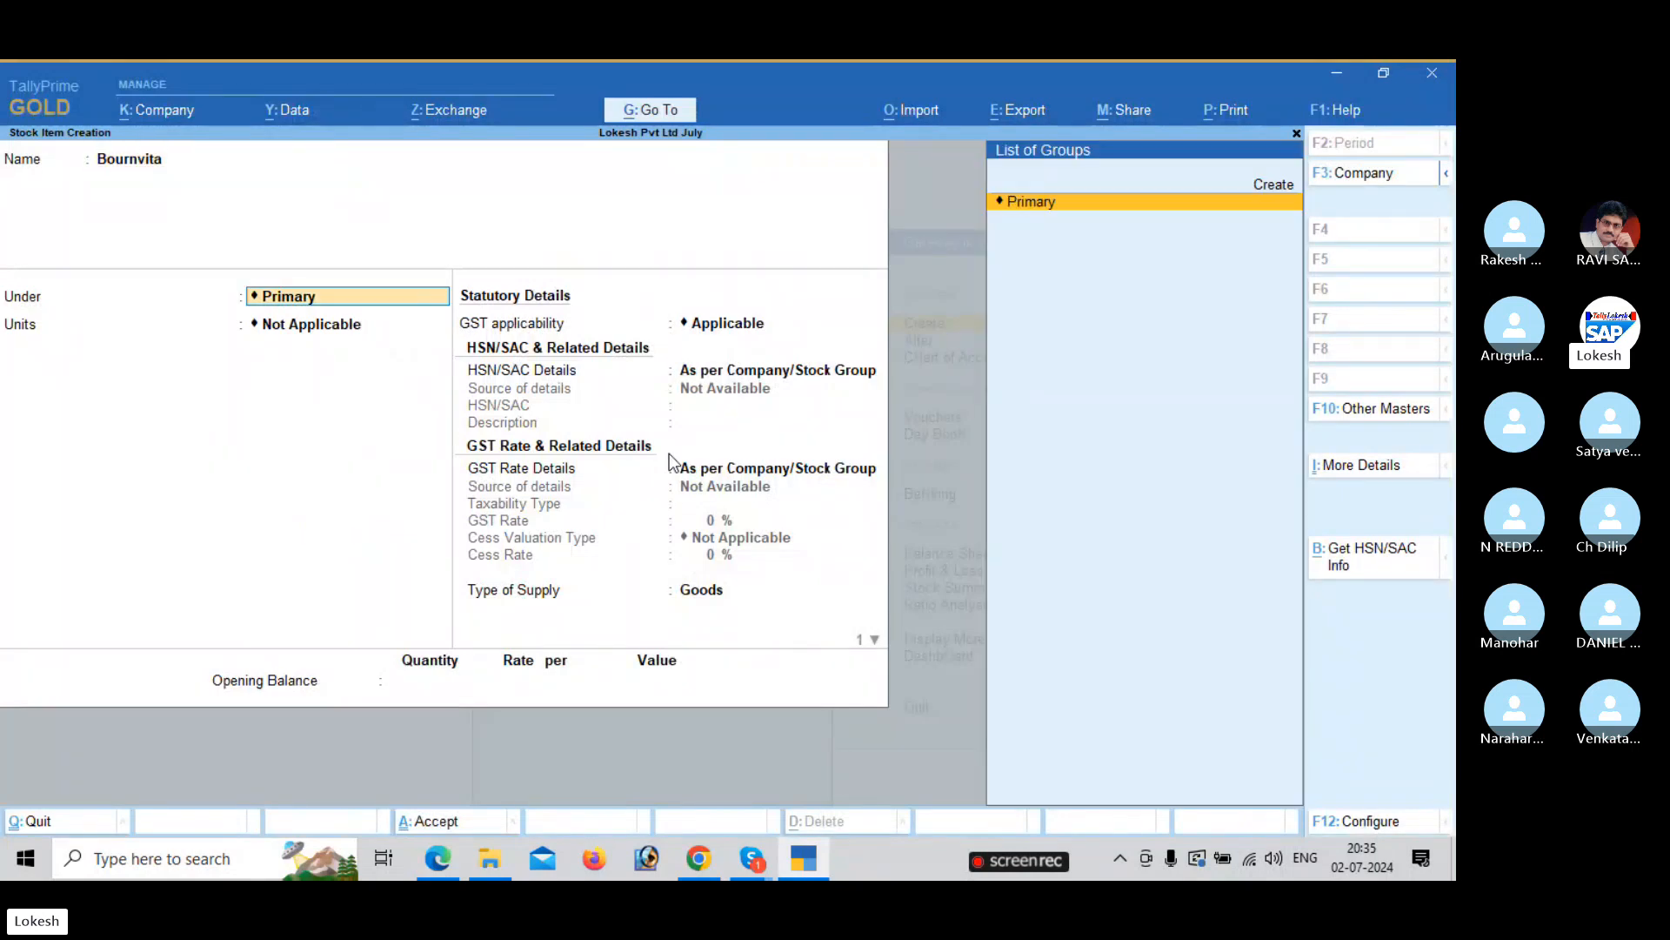
pyautogui.press('Return')
pyautogui.hotkey('alt', 'Tab')
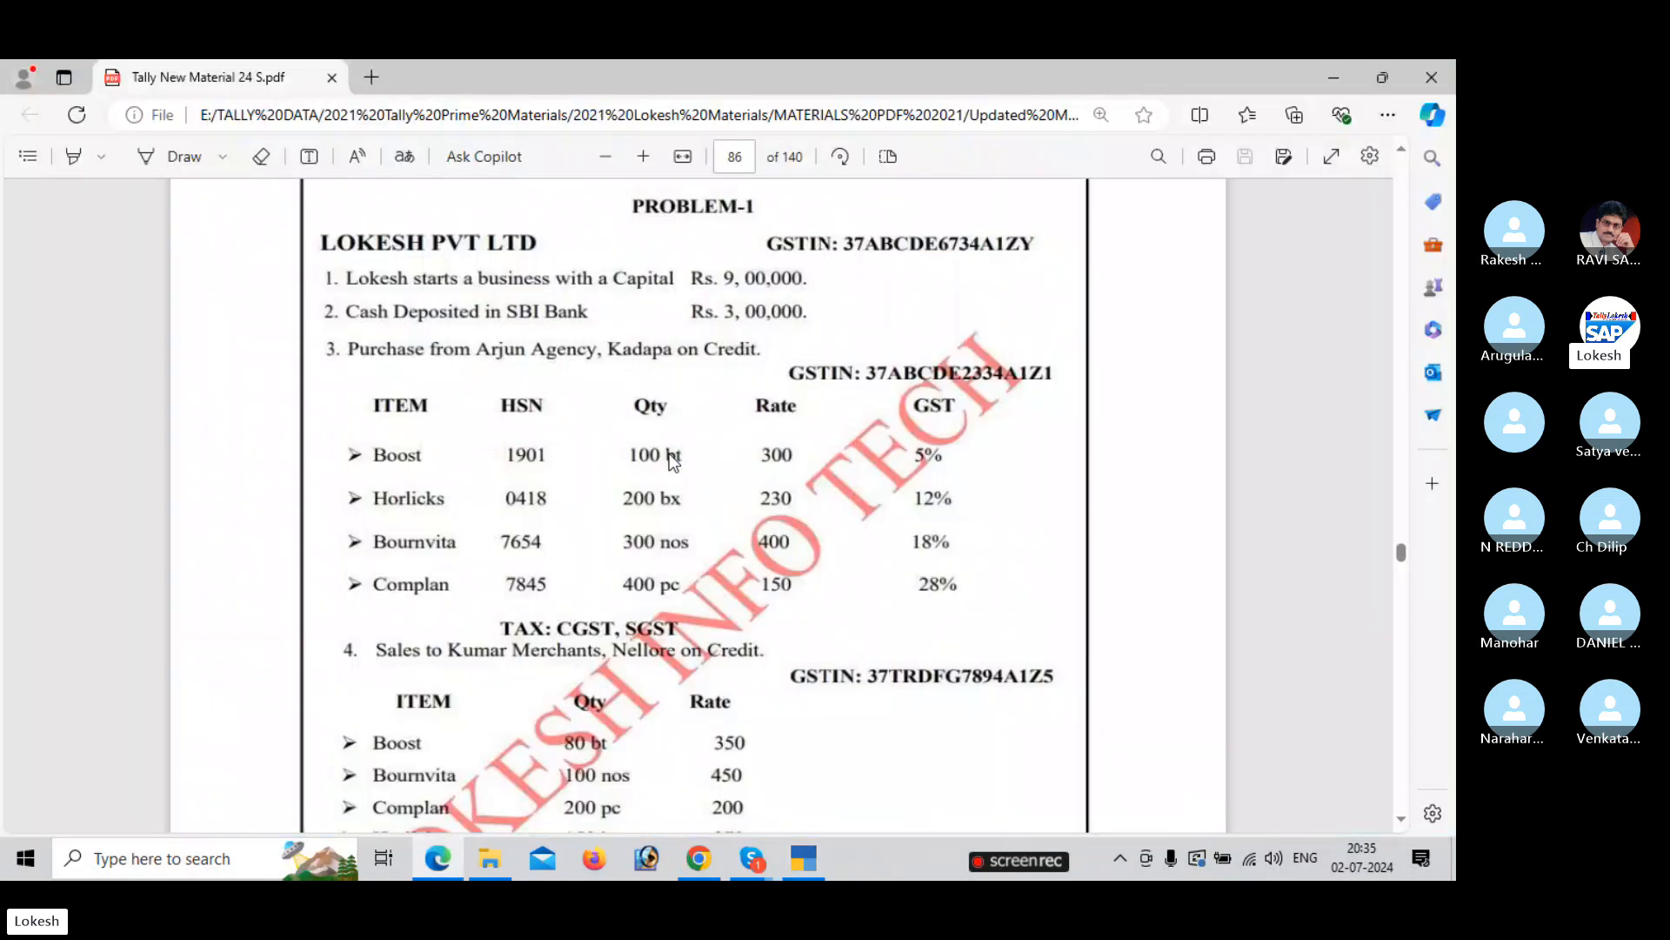
pyautogui.hotkey('alt', 'Tab')
pyautogui.press('Down')
pyautogui.press('Down')
pyautogui.press('Down')
pyautogui.press('Down')
pyautogui.press('Down')
pyautogui.press('Down')
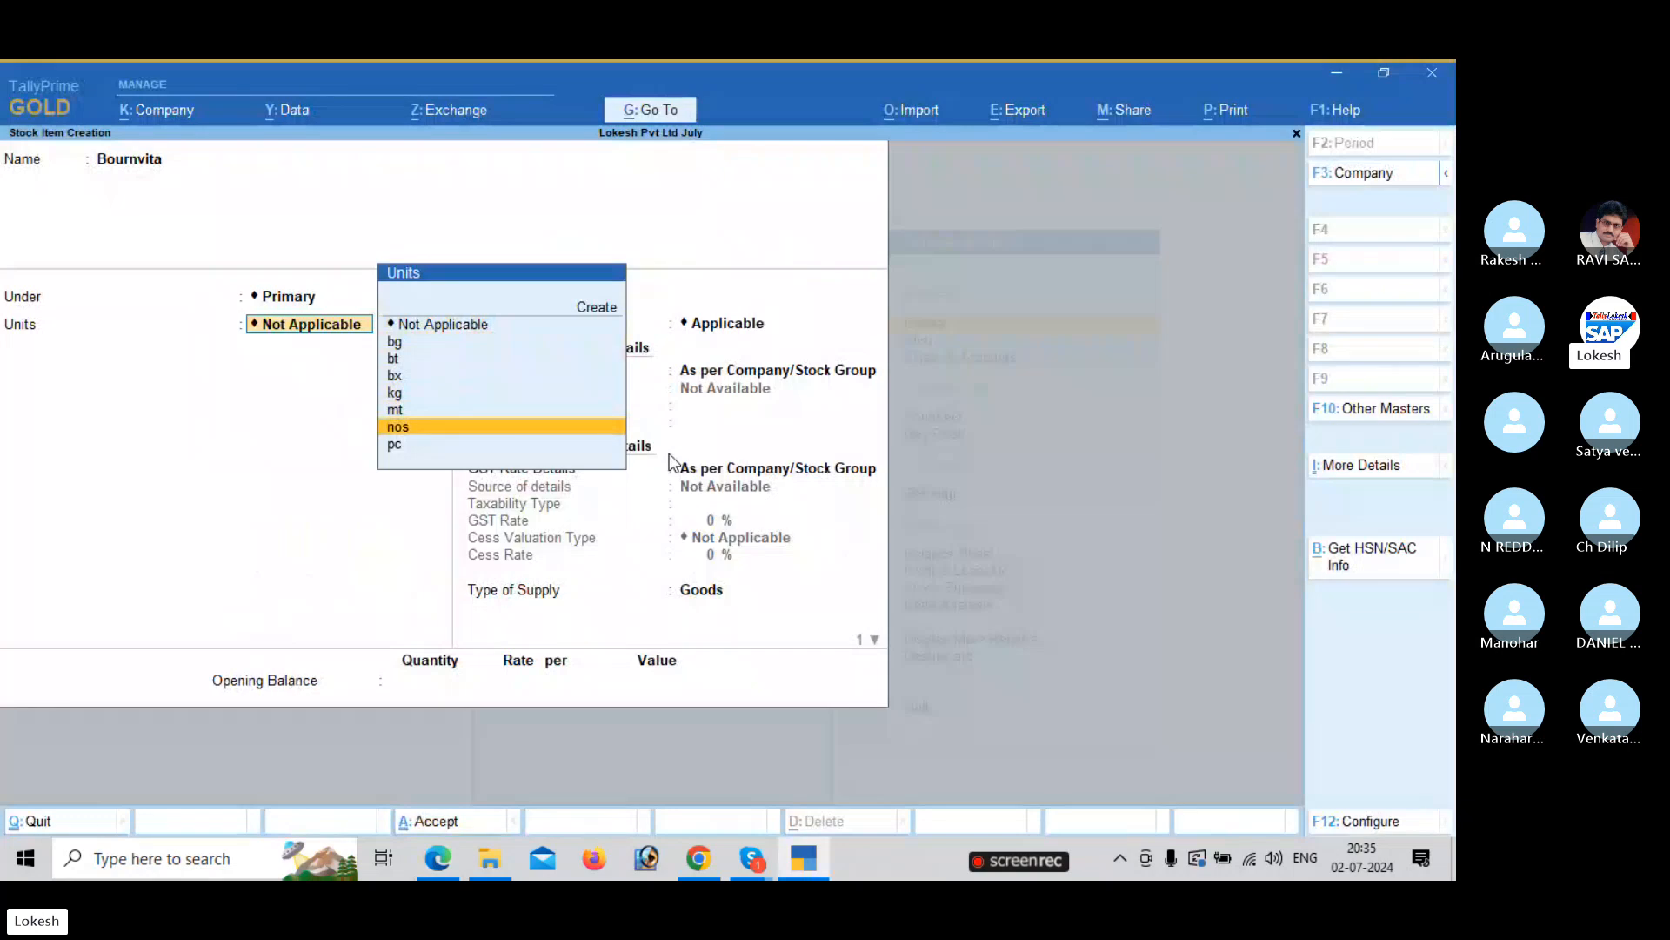
pyautogui.press('Return')
# Specify HSN code 7654 and description Bournvita on the item.
pyautogui.press('Return')
pyautogui.press('Return')
pyautogui.press('Down')
pyautogui.press('Return')
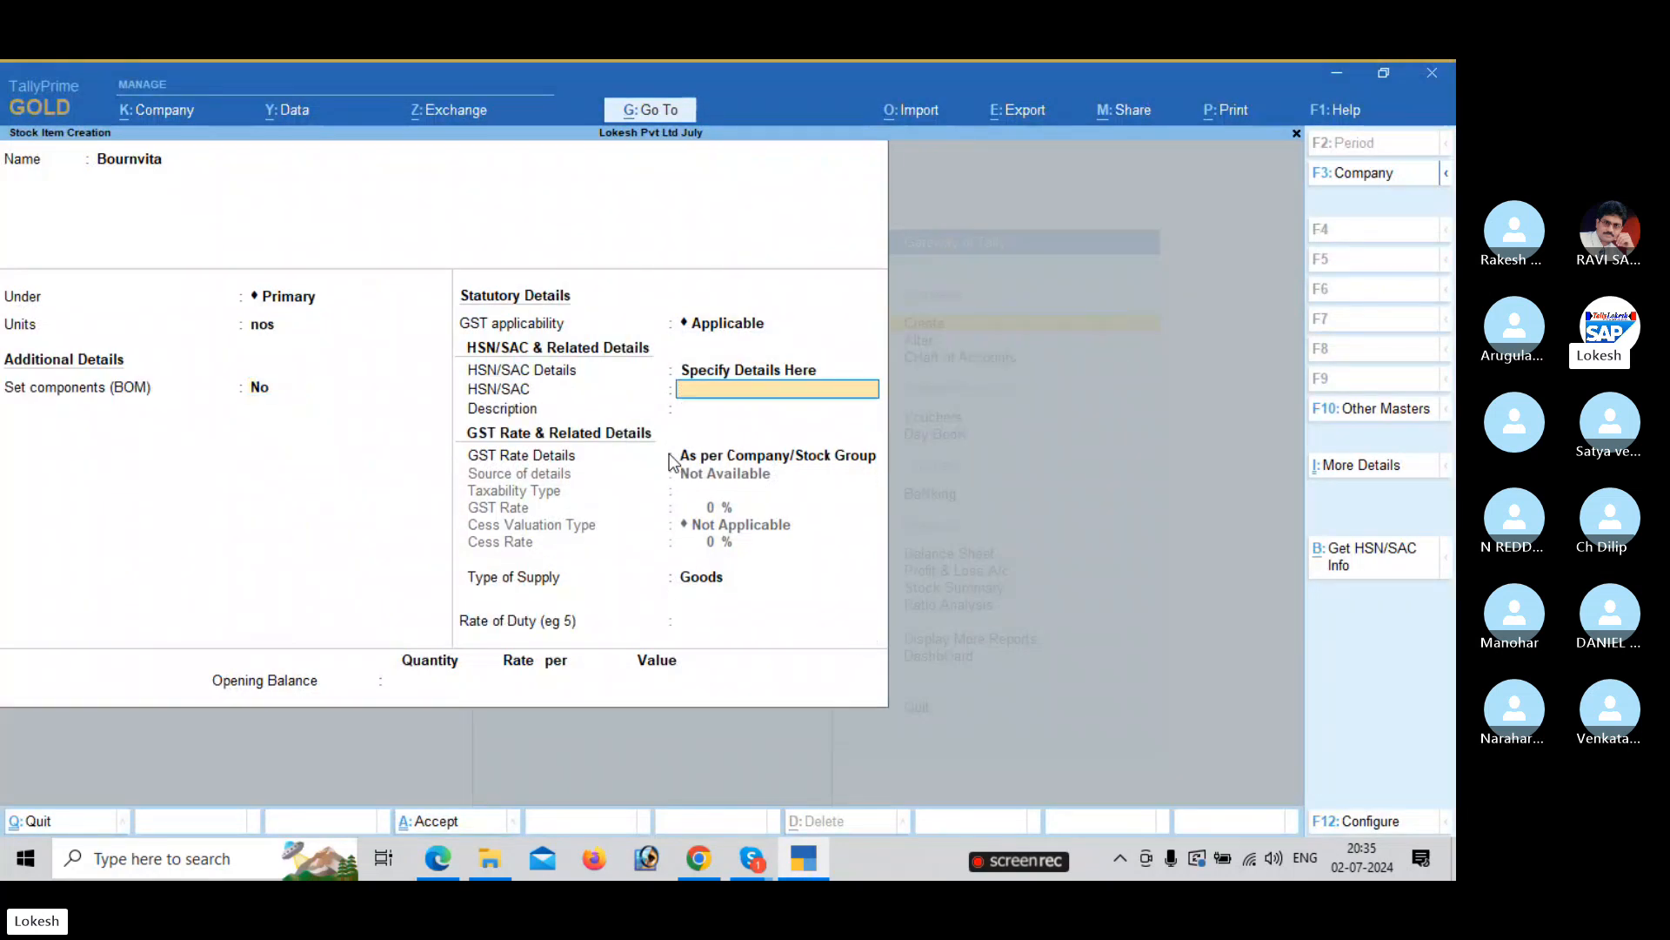
pyautogui.hotkey('alt', 'Tab')
pyautogui.hotkey('alt', 'Tab')
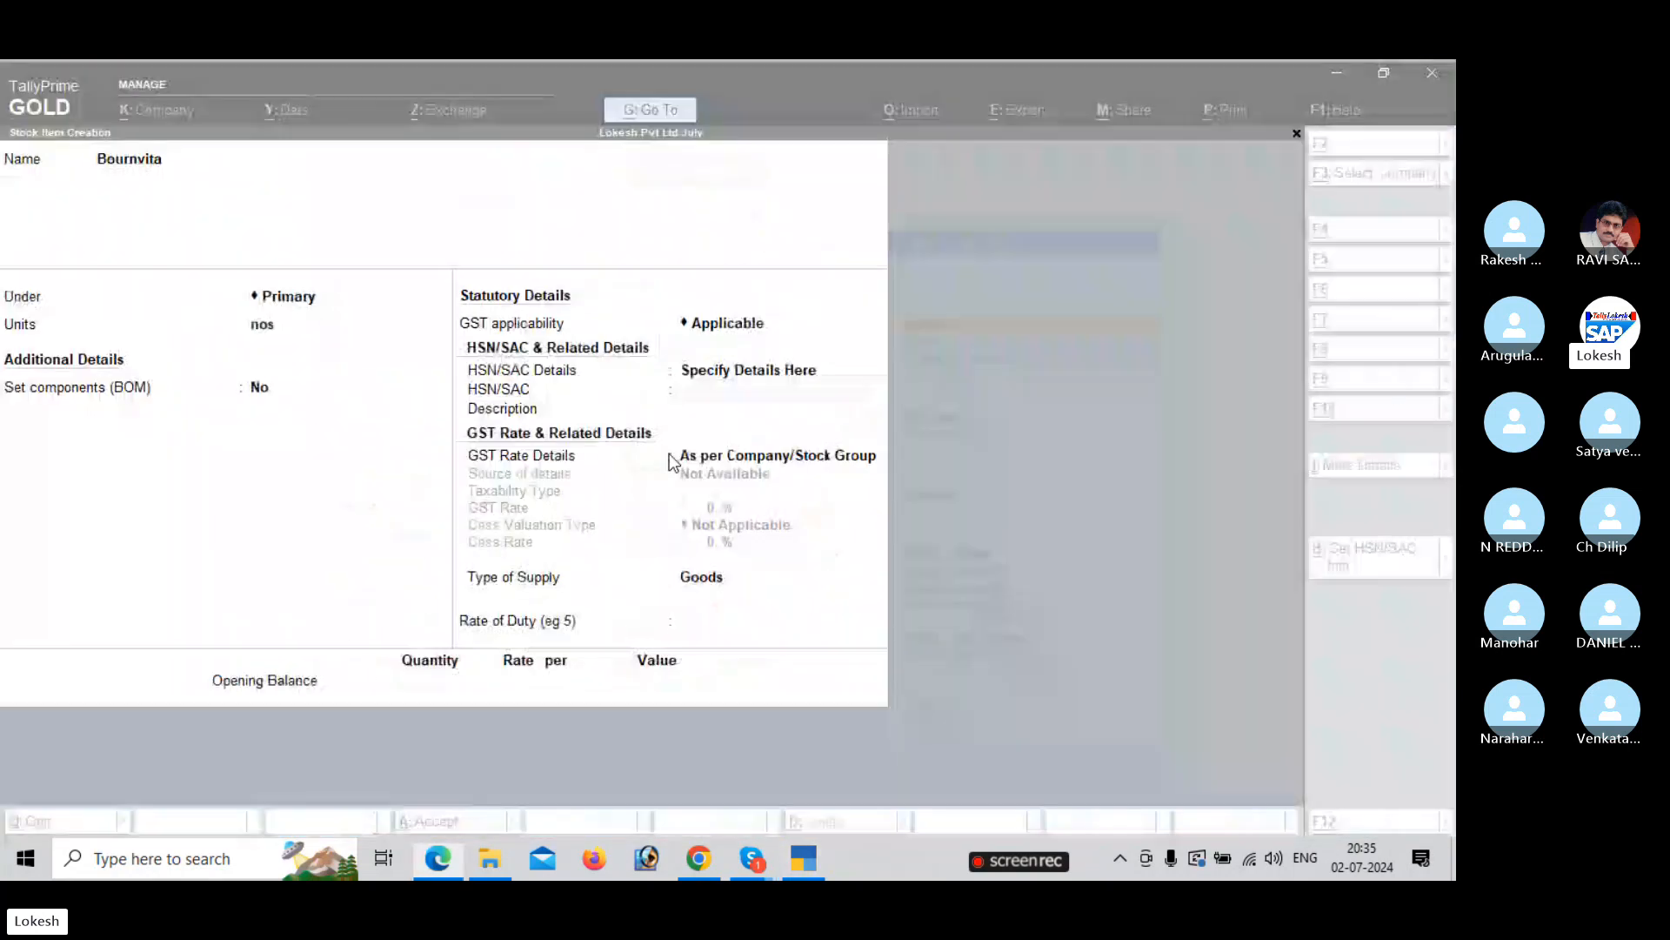
pyautogui.write('7654')
pyautogui.press('Return')
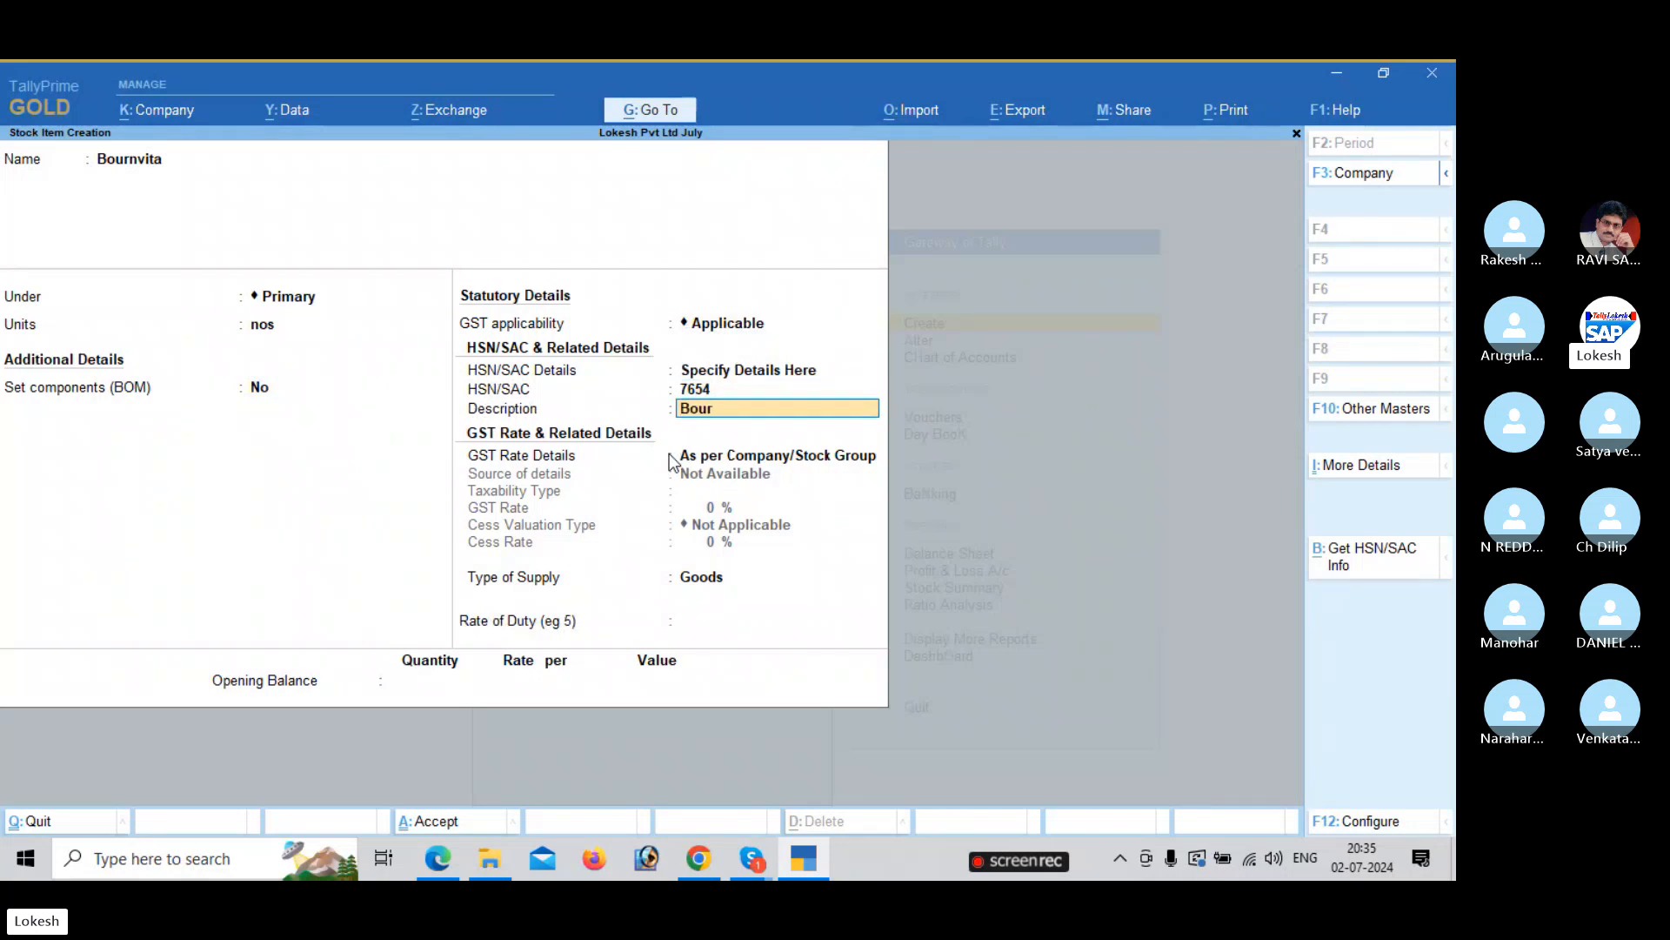
pyautogui.write('Bournvita')
pyautogui.press('Return')
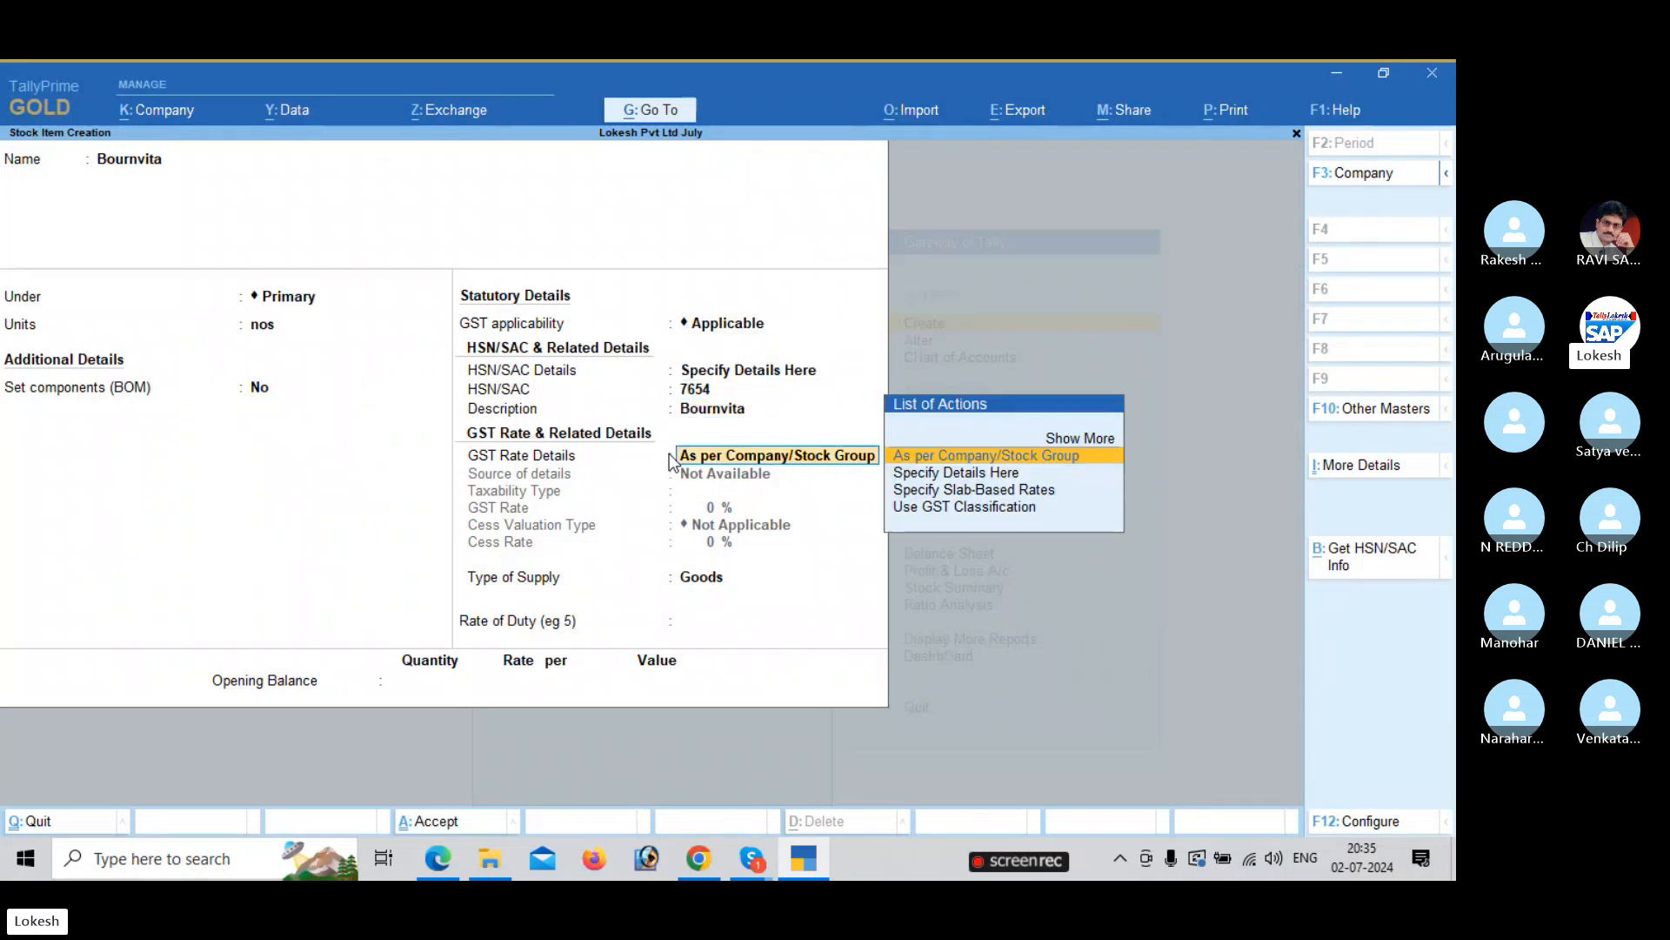
# Set Bournvita's GST rate as Taxable at 18% and save the item.
pyautogui.press('Down')
pyautogui.press('Return')
pyautogui.press('Return')
pyautogui.hotkey('alt', 'Tab')
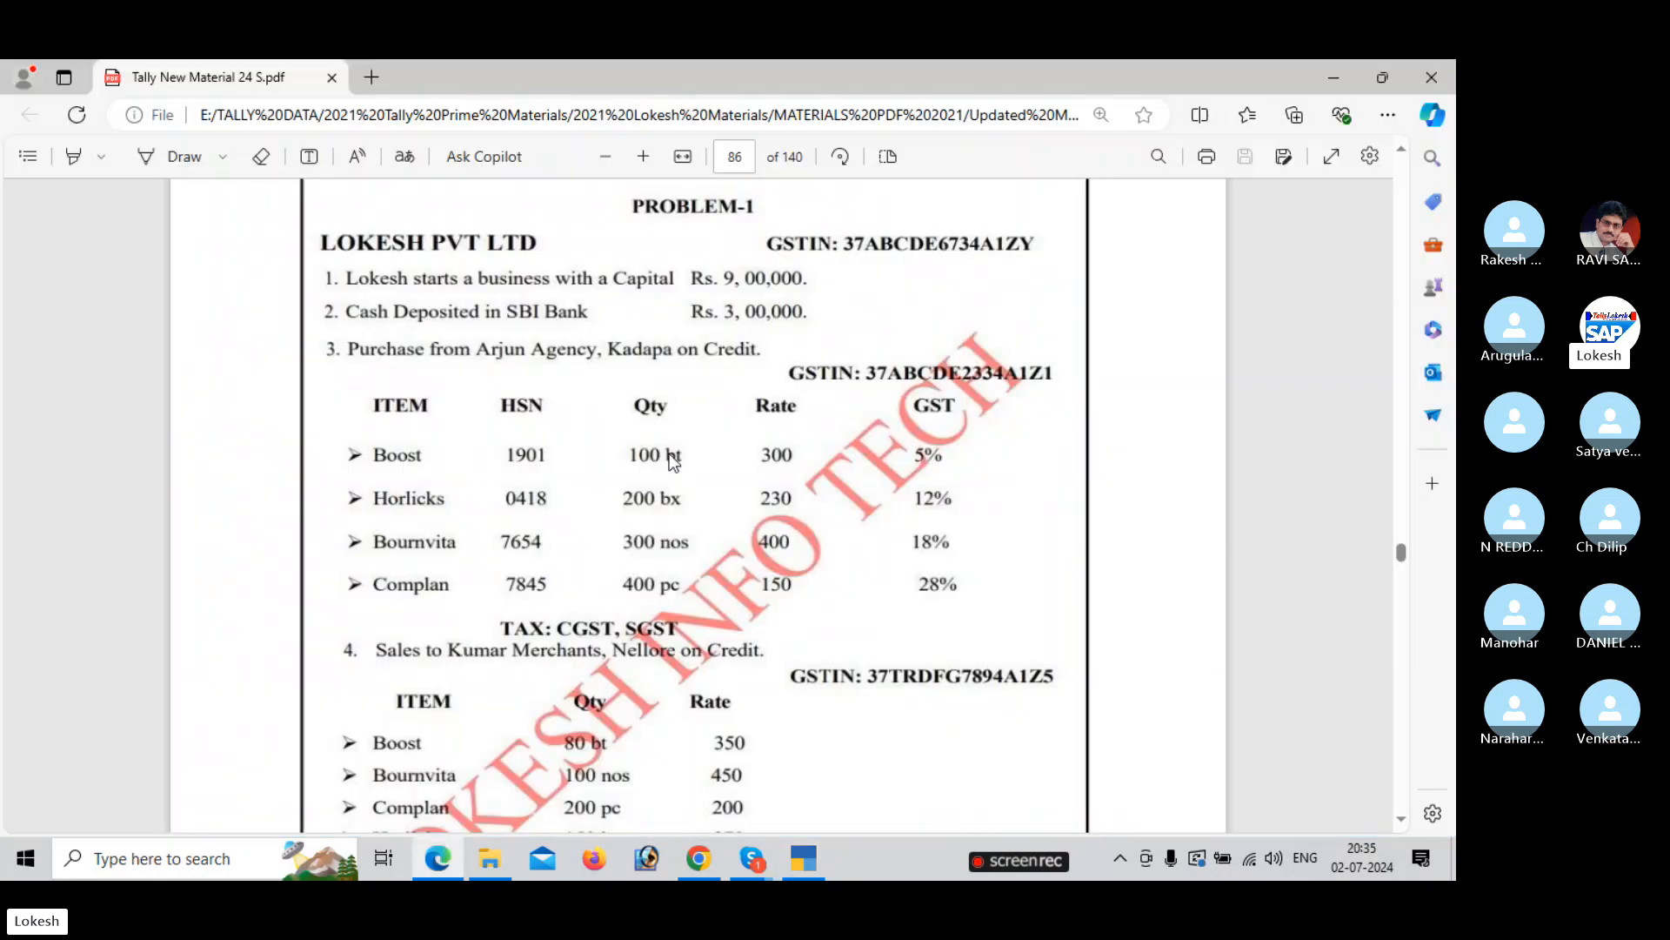
pyautogui.hotkey('alt', 'Tab')
pyautogui.write('18')
pyautogui.press('Return')
pyautogui.press('Return')
pyautogui.press('Return')
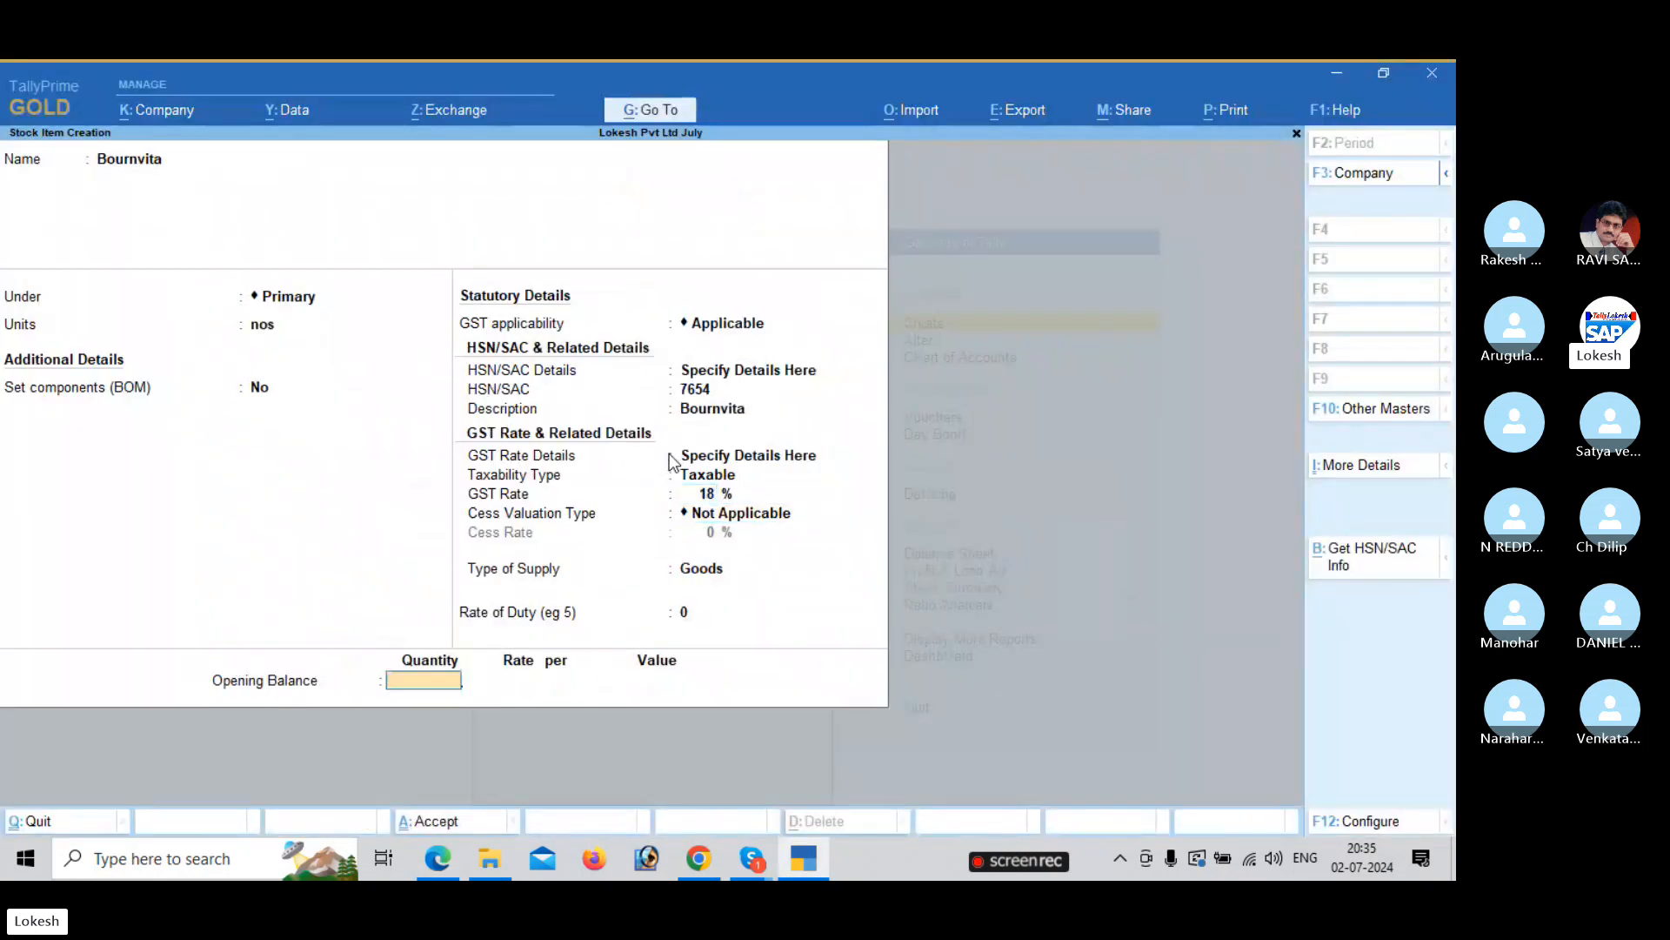
pyautogui.press('Return')
pyautogui.hotkey('alt', 'Tab')
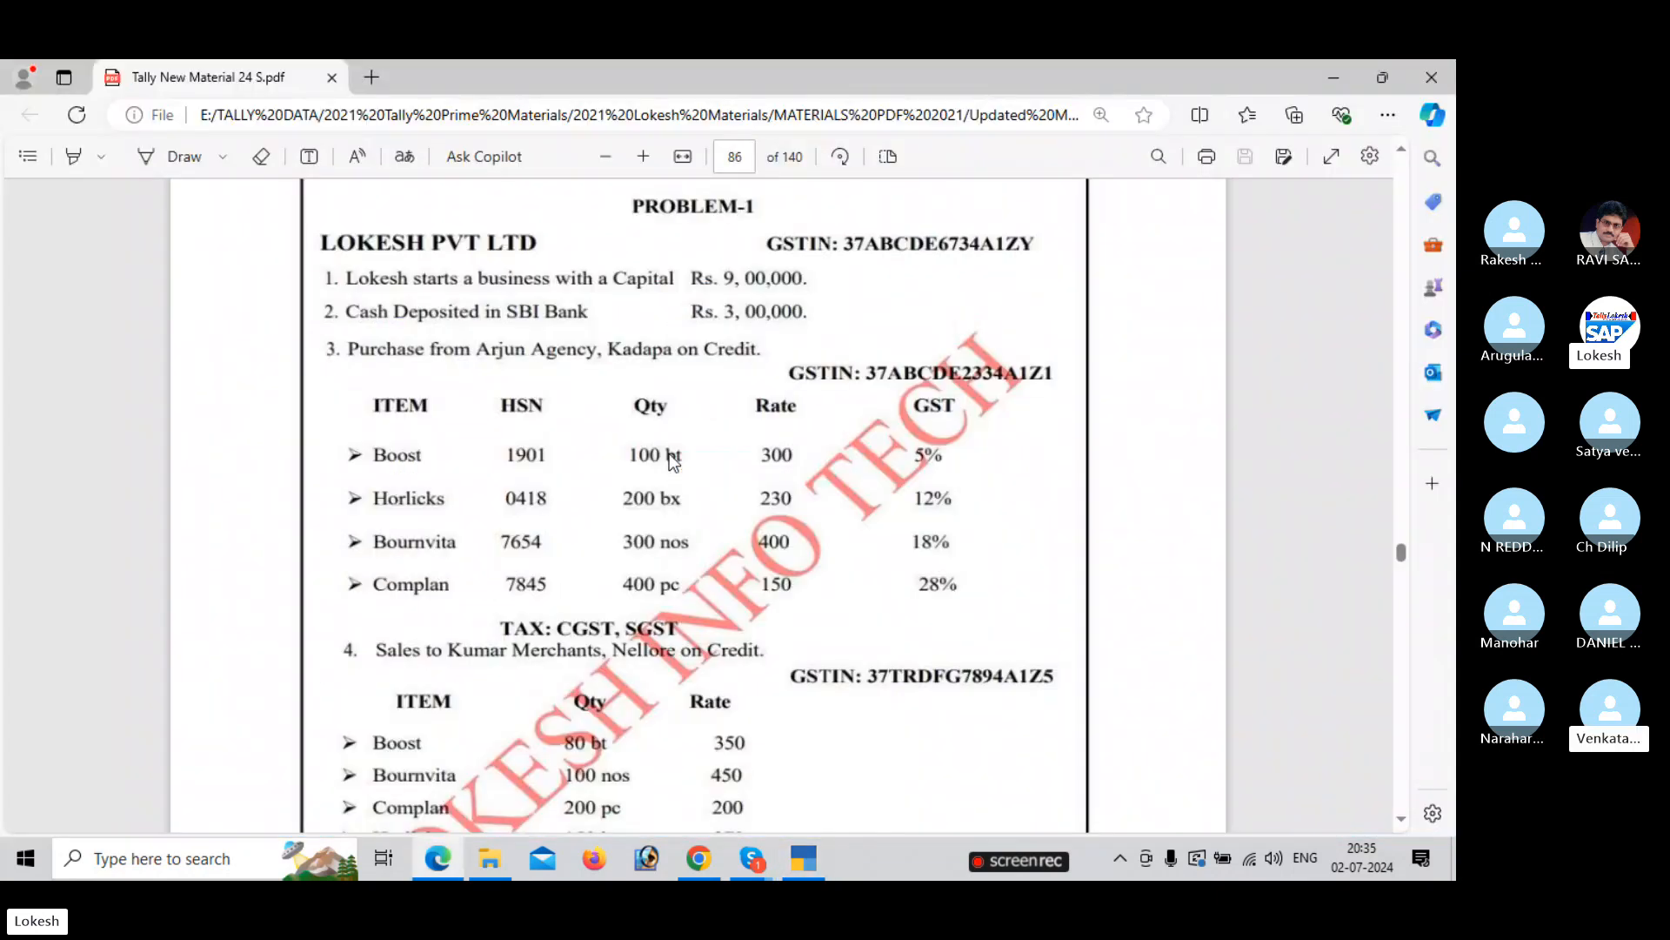
pyautogui.hotkey('alt', 'Tab')
pyautogui.hotkey('alt', 'Tab')
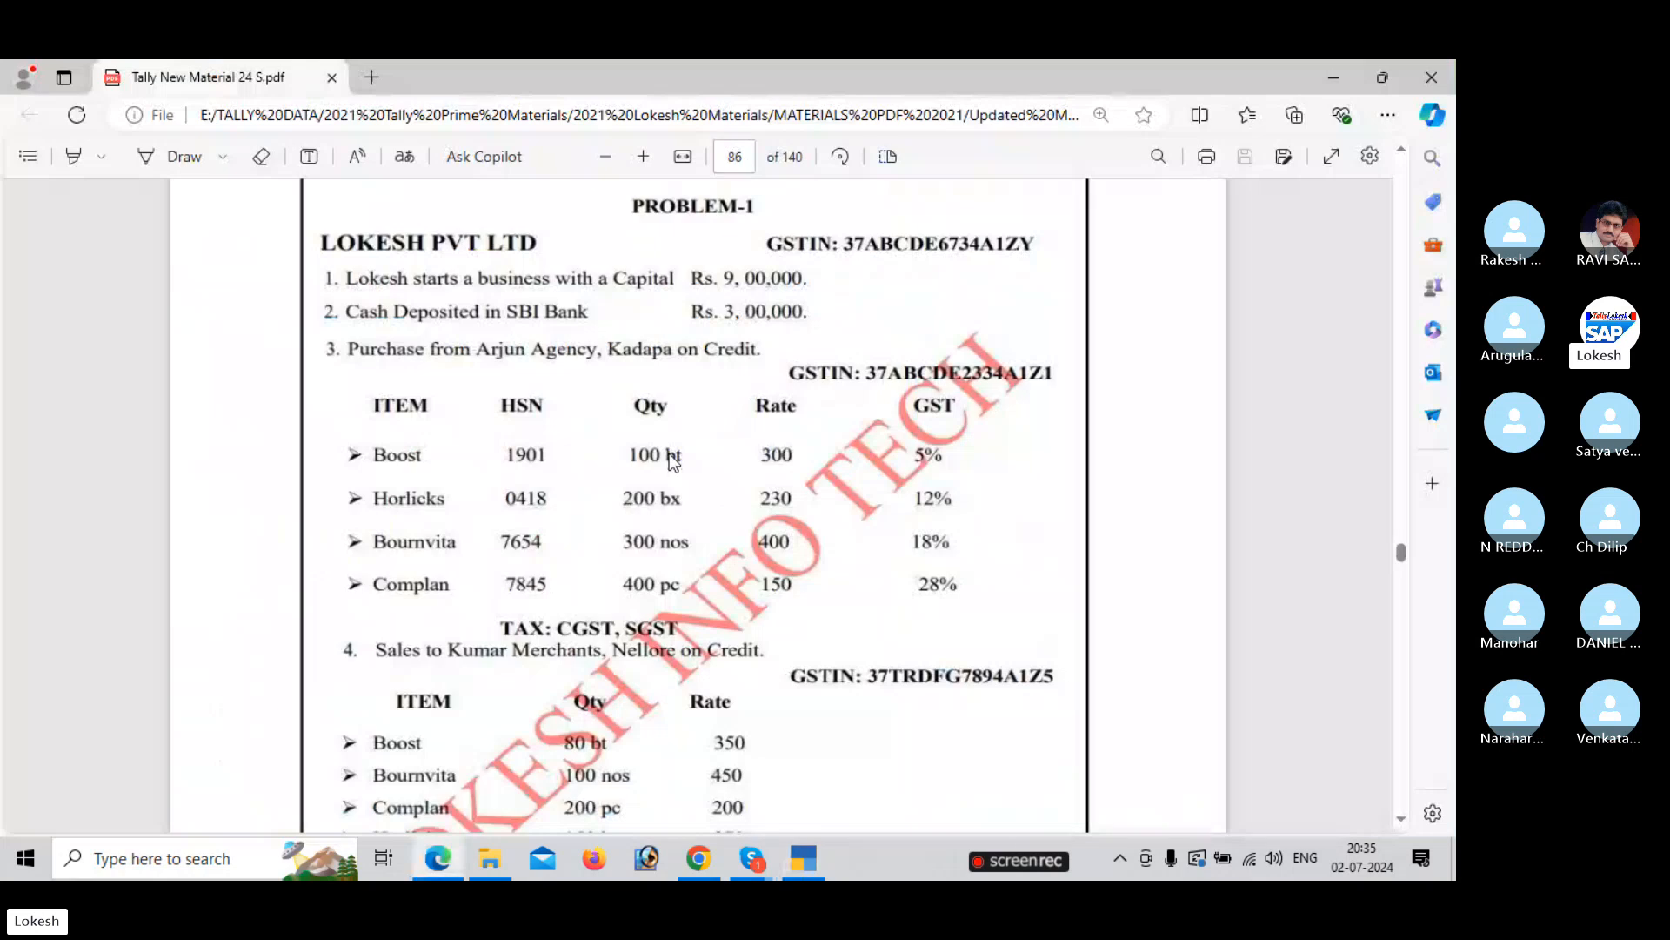
pyautogui.hotkey('alt', 'Tab')
# Start a Complan stock item under Primary with unit pc, specifying HSN details here.
pyautogui.write('Complan')
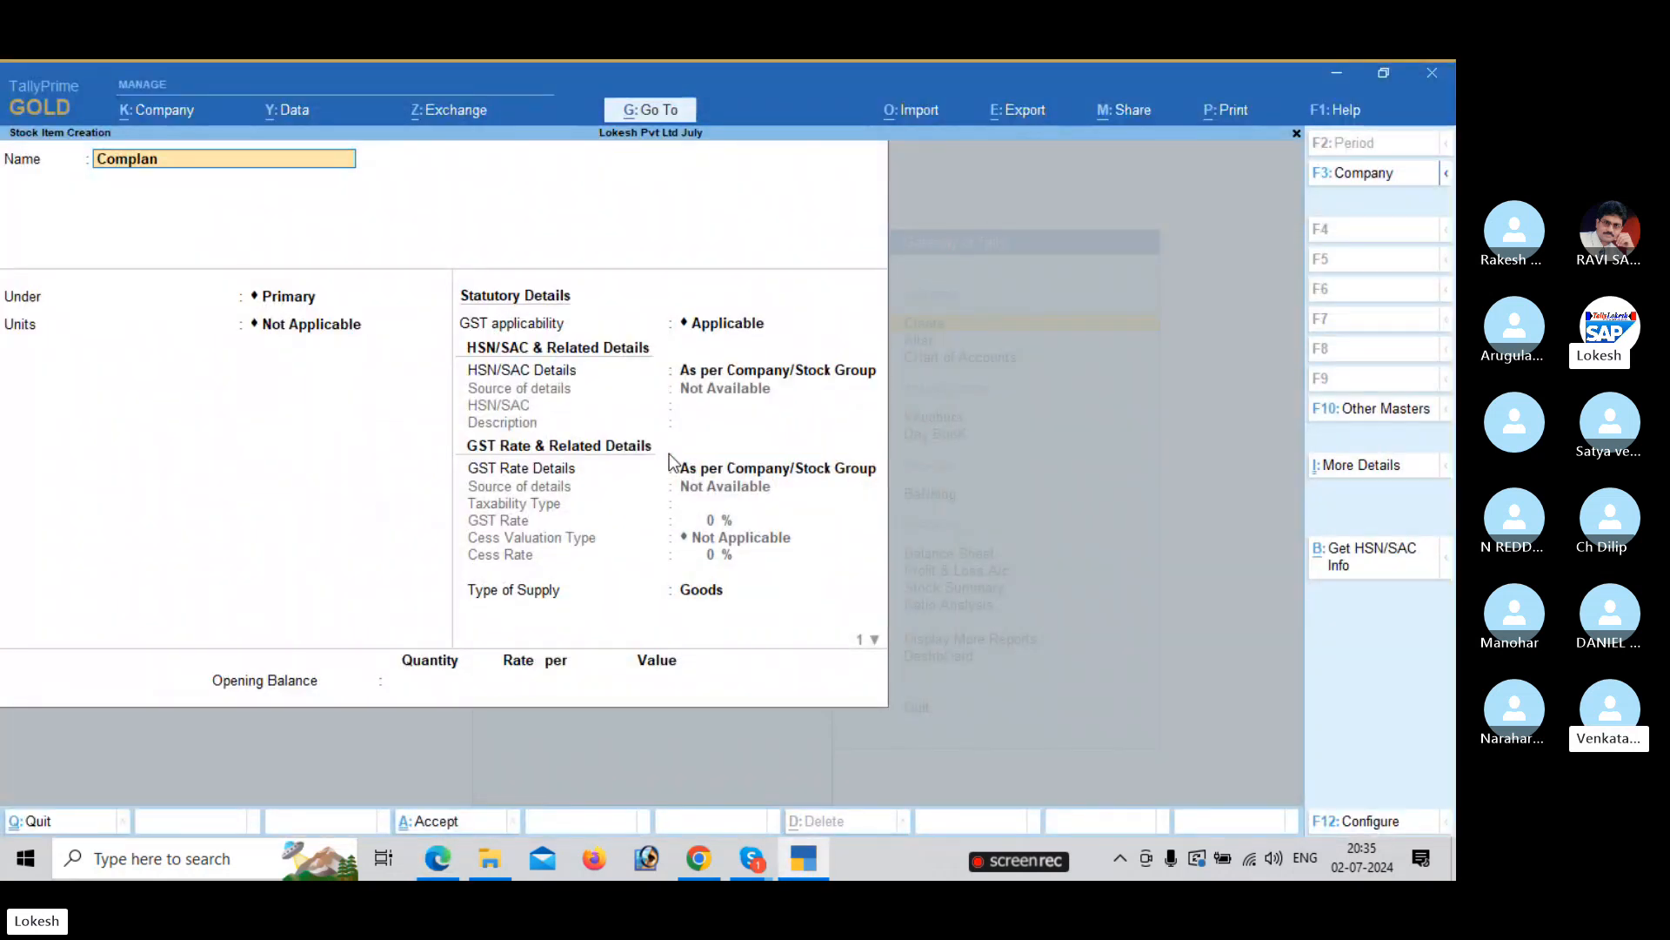
pyautogui.press('Return')
pyautogui.press('Return')
pyautogui.hotkey('alt', 'Tab')
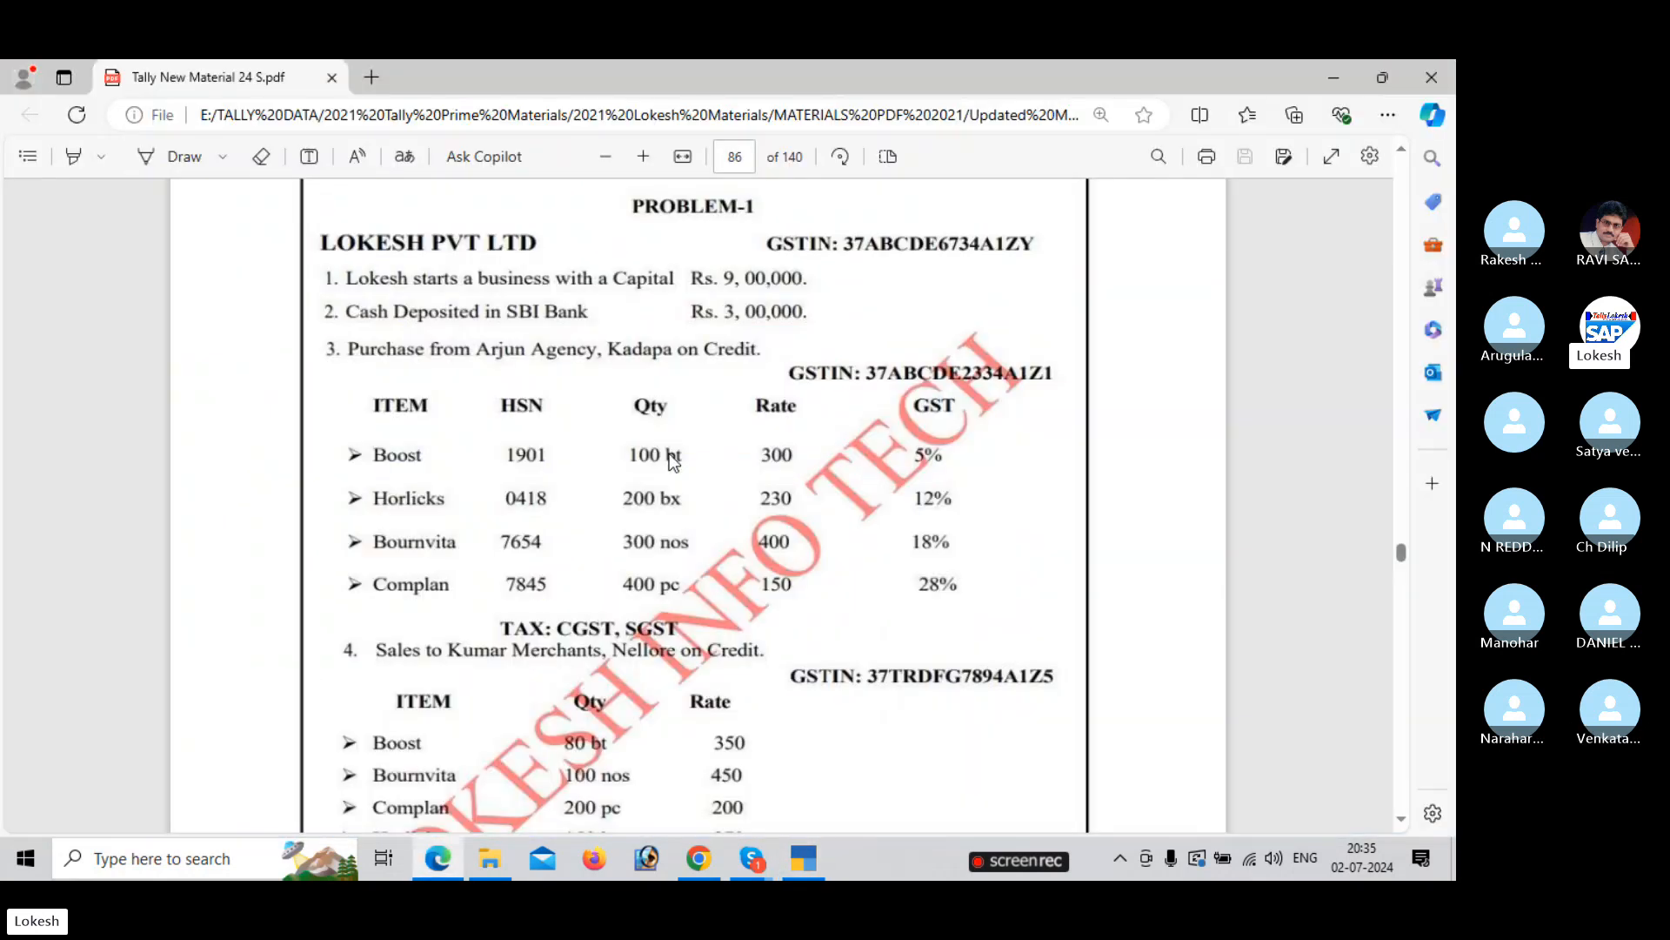
pyautogui.hotkey('alt', 'Tab')
pyautogui.press('Down')
pyautogui.press('Down')
pyautogui.press('Down')
pyautogui.press('Down')
pyautogui.press('Down')
pyautogui.press('Down')
pyautogui.press('Down')
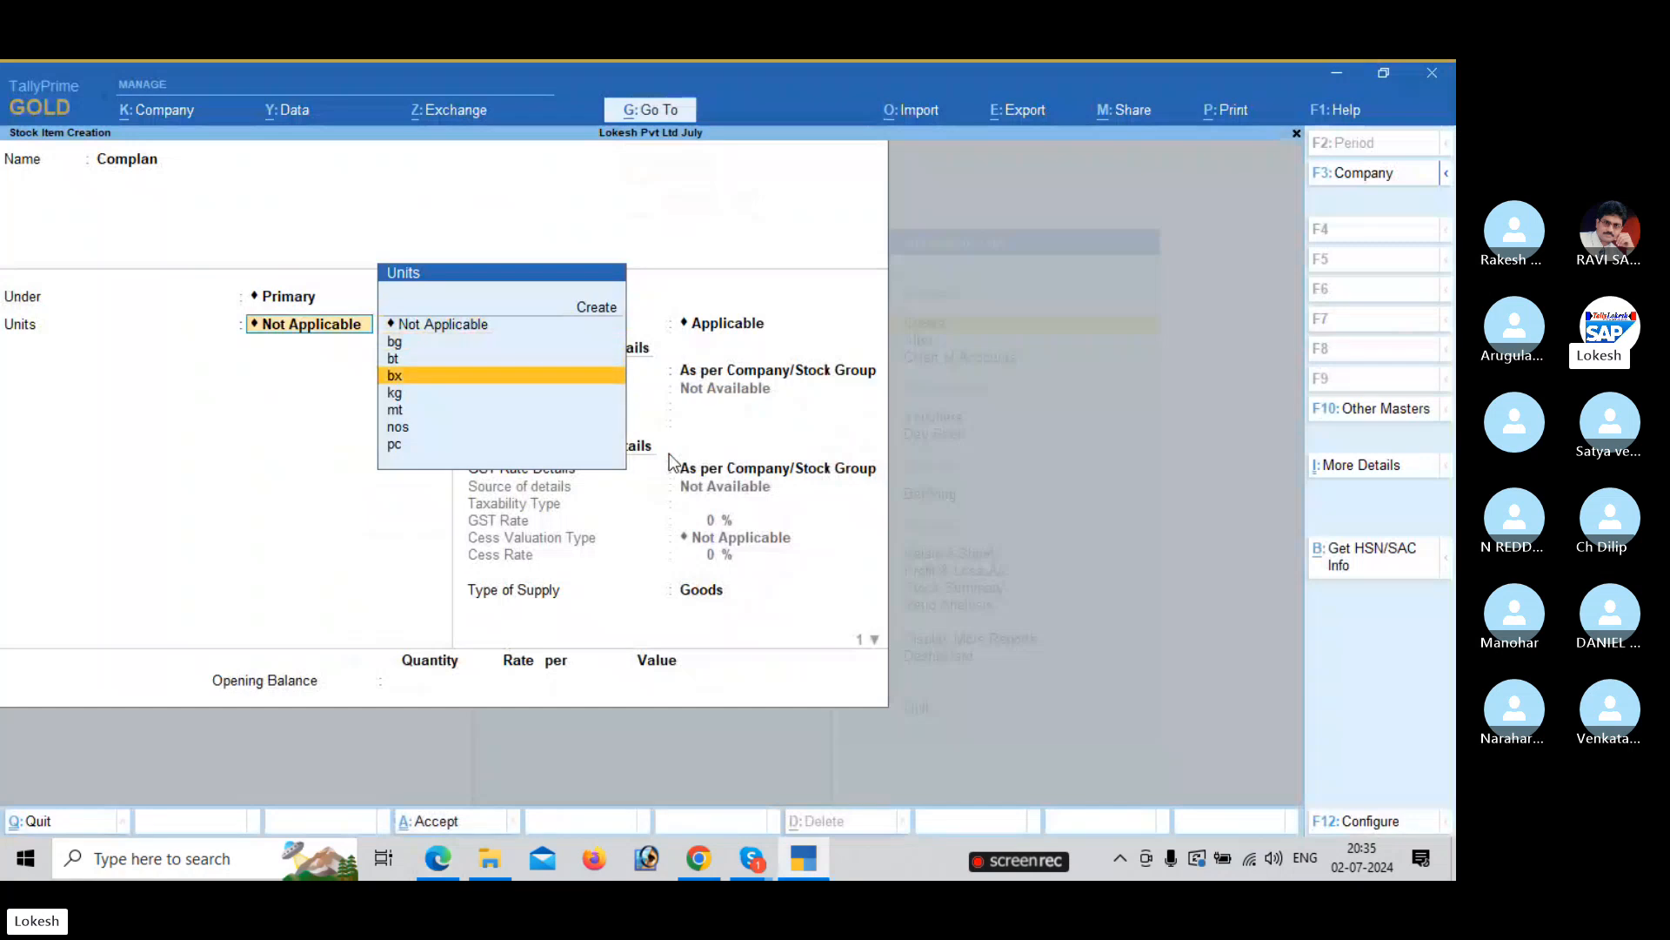
pyautogui.press('Return')
pyautogui.press('Return')
pyautogui.press('Return')
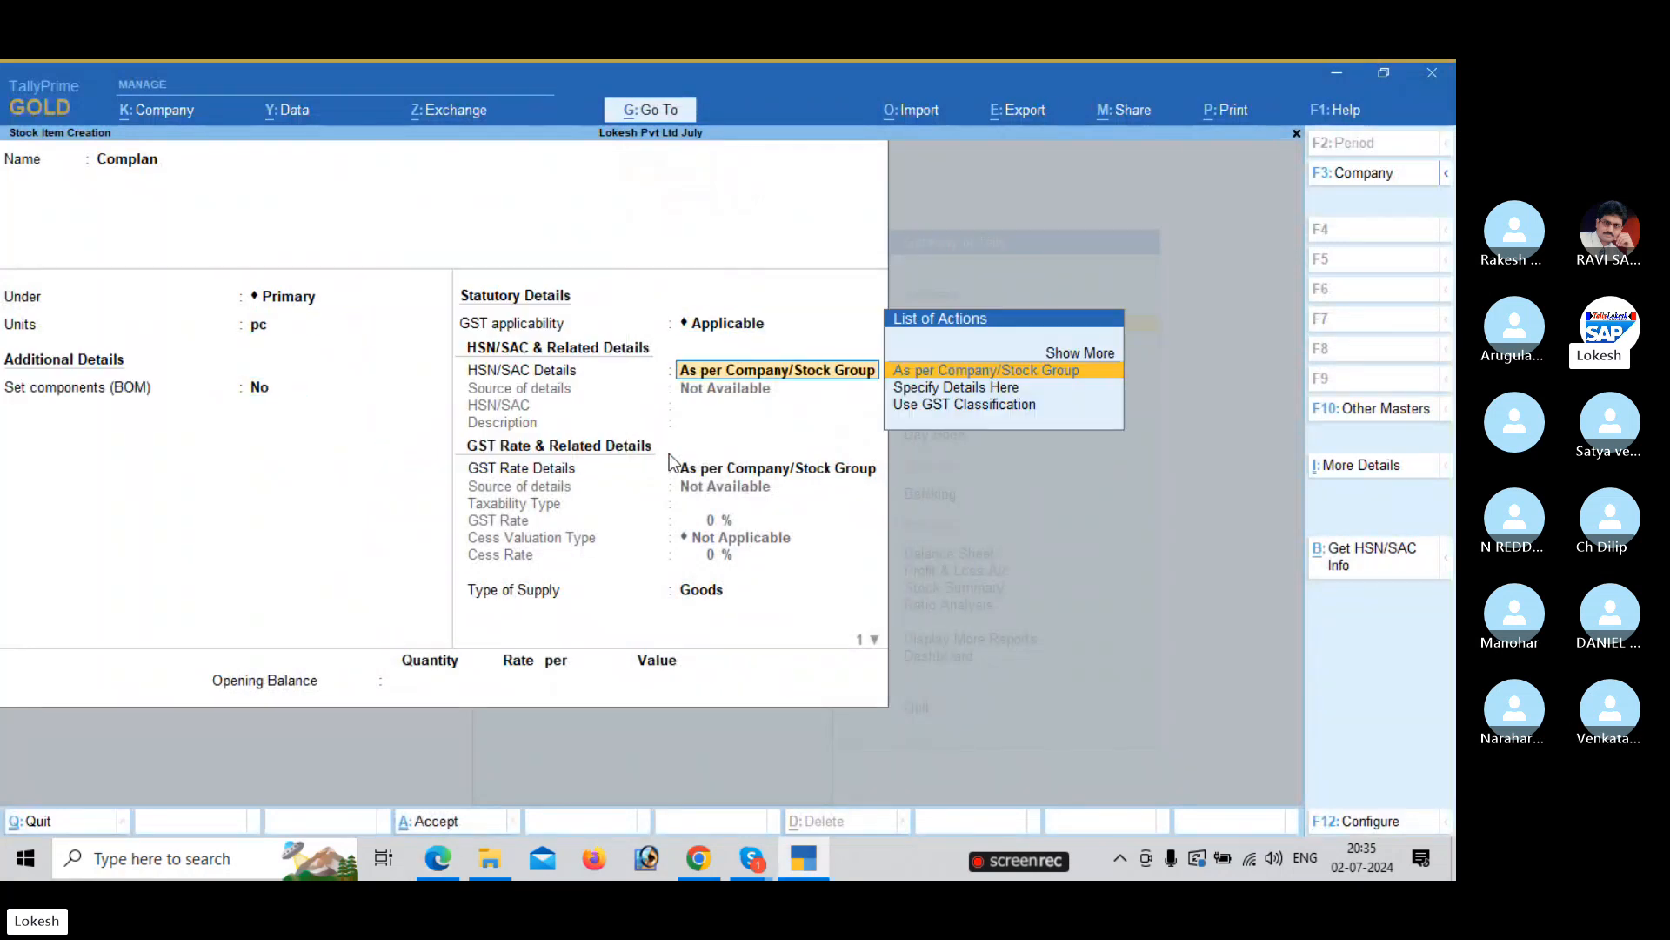
pyautogui.press('Down')
pyautogui.press('Return')
# Enter HSN 7845 and description Complan, set GST rate details as taxable, and save.
pyautogui.hotkey('alt', 'Tab')
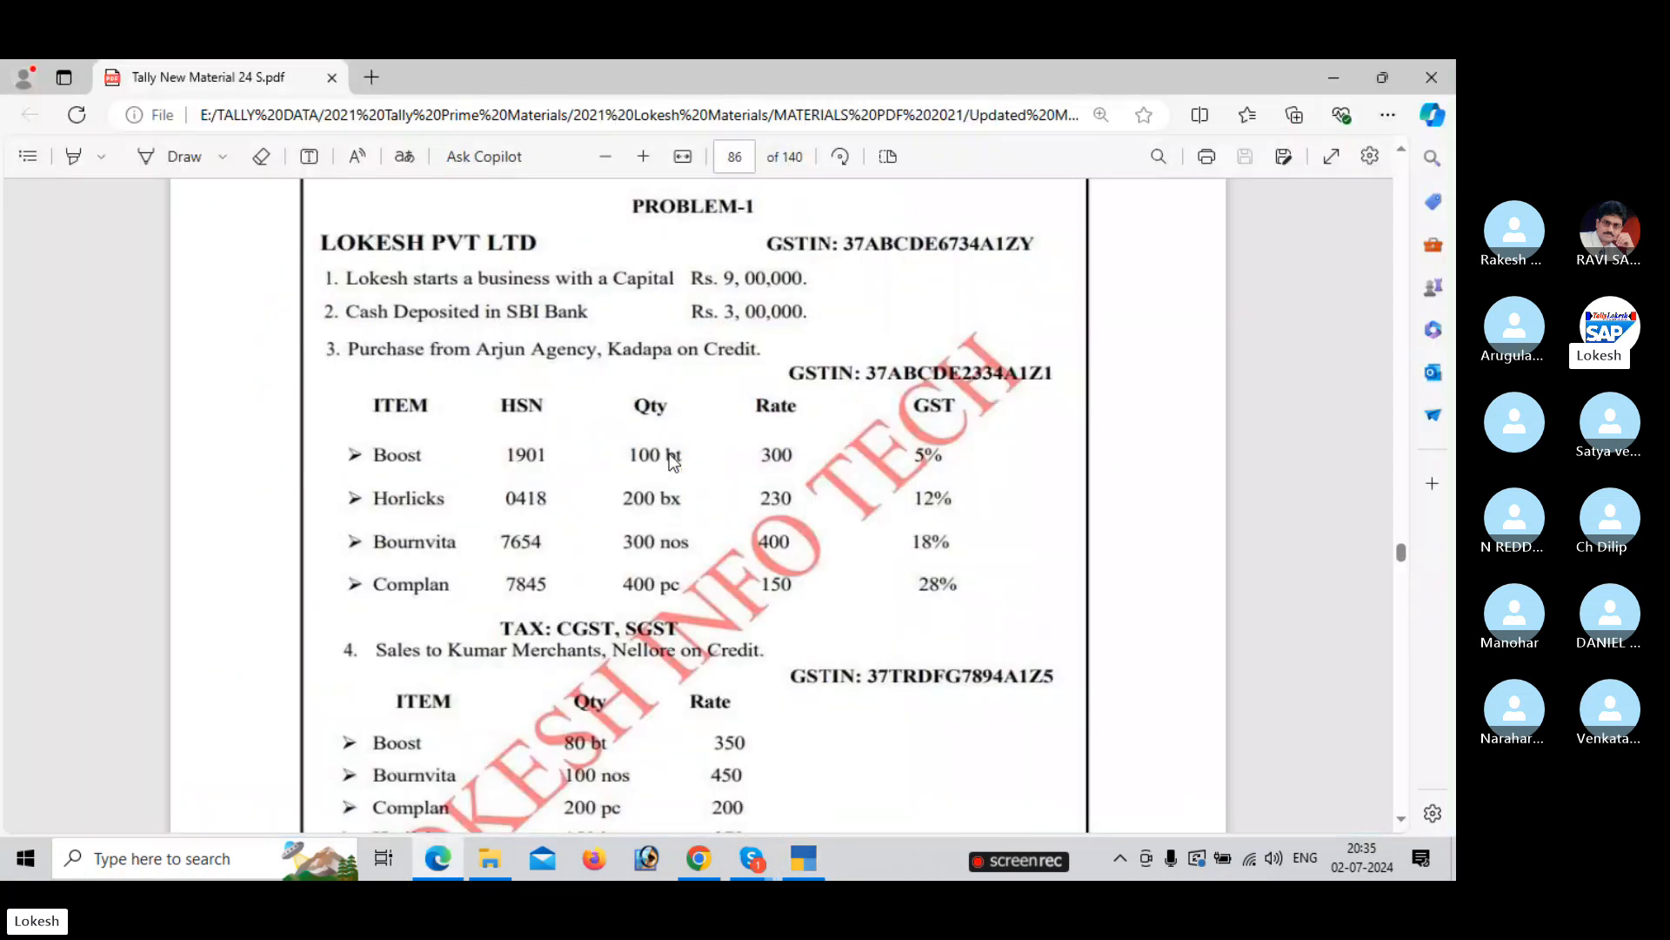
pyautogui.hotkey('alt', 'Tab')
pyautogui.write('7845')
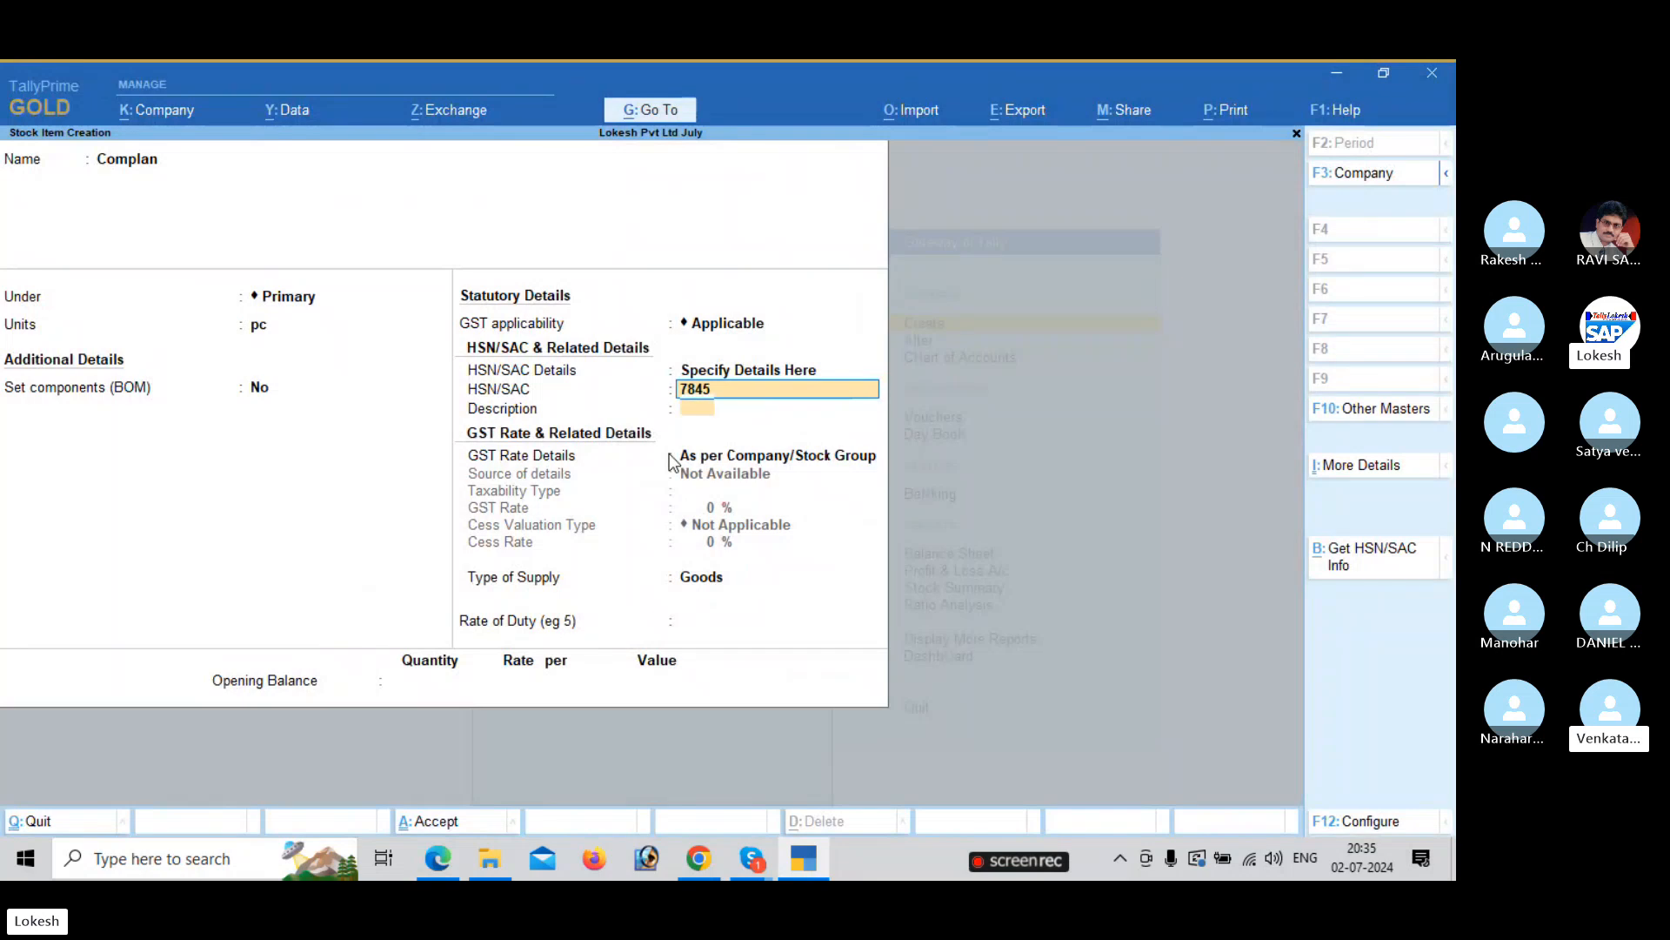
pyautogui.press('Return')
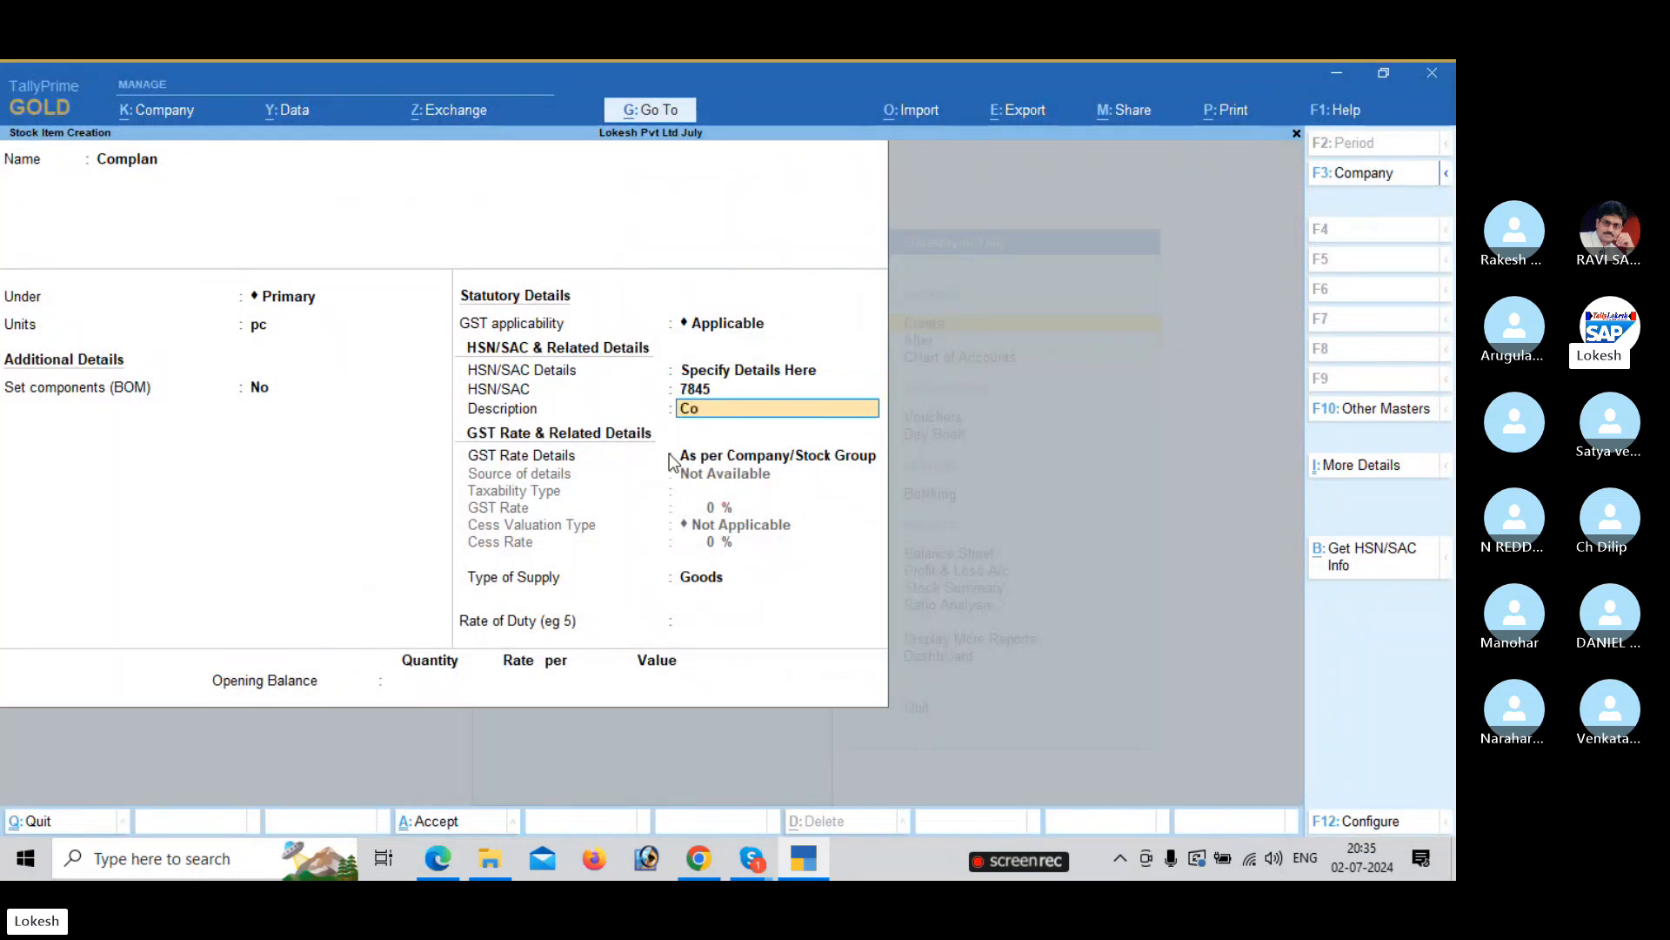
pyautogui.press('Return')
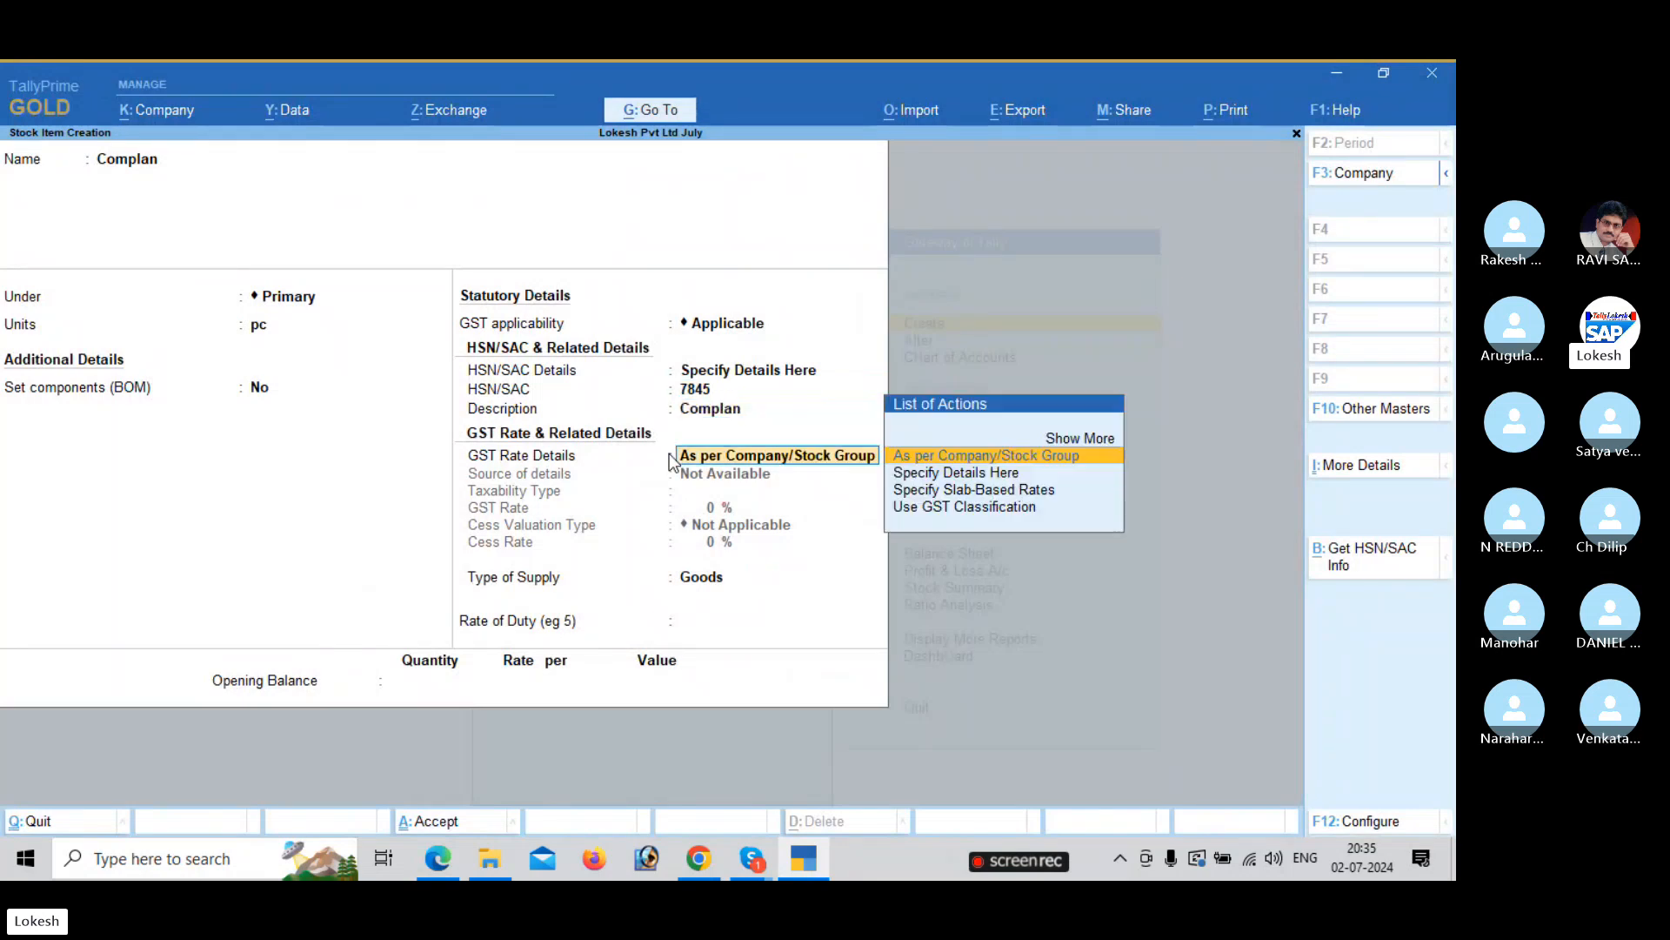
pyautogui.press('Down')
pyautogui.press('Return')
pyautogui.press('Return')
pyautogui.hotkey('alt', 'Tab')
pyautogui.hotkey('alt', 'Tab')
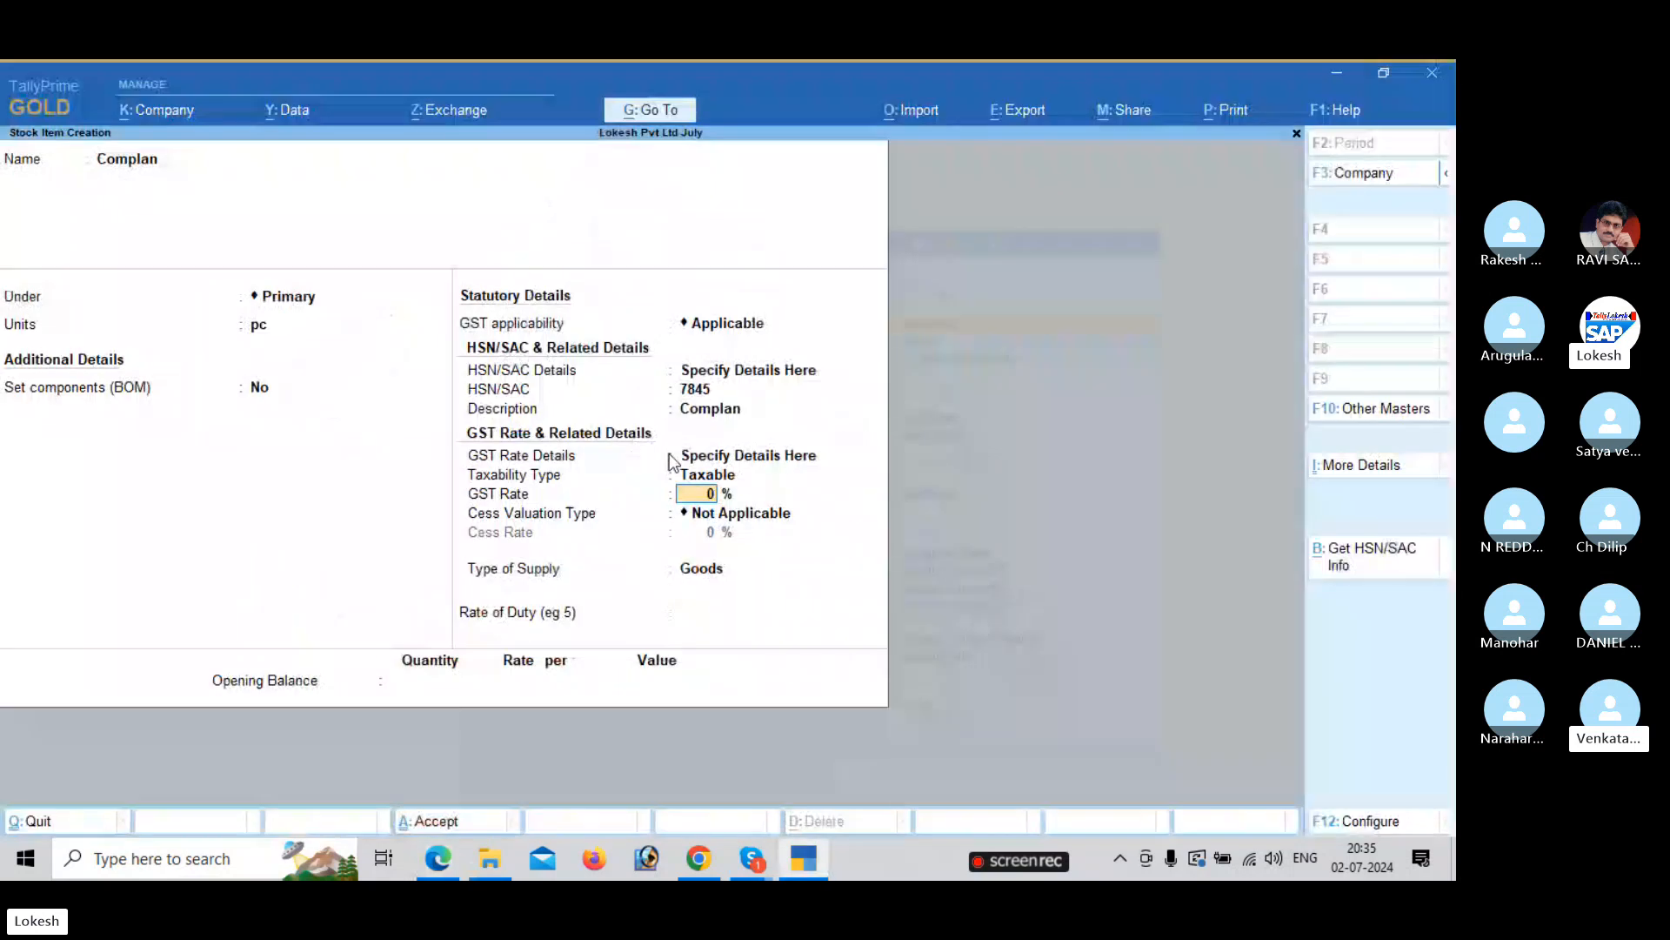
pyautogui.press('Return')
pyautogui.press('Return')
pyautogui.press('Return')
pyautogui.press('Return')
pyautogui.press('Return')
pyautogui.press('Return')
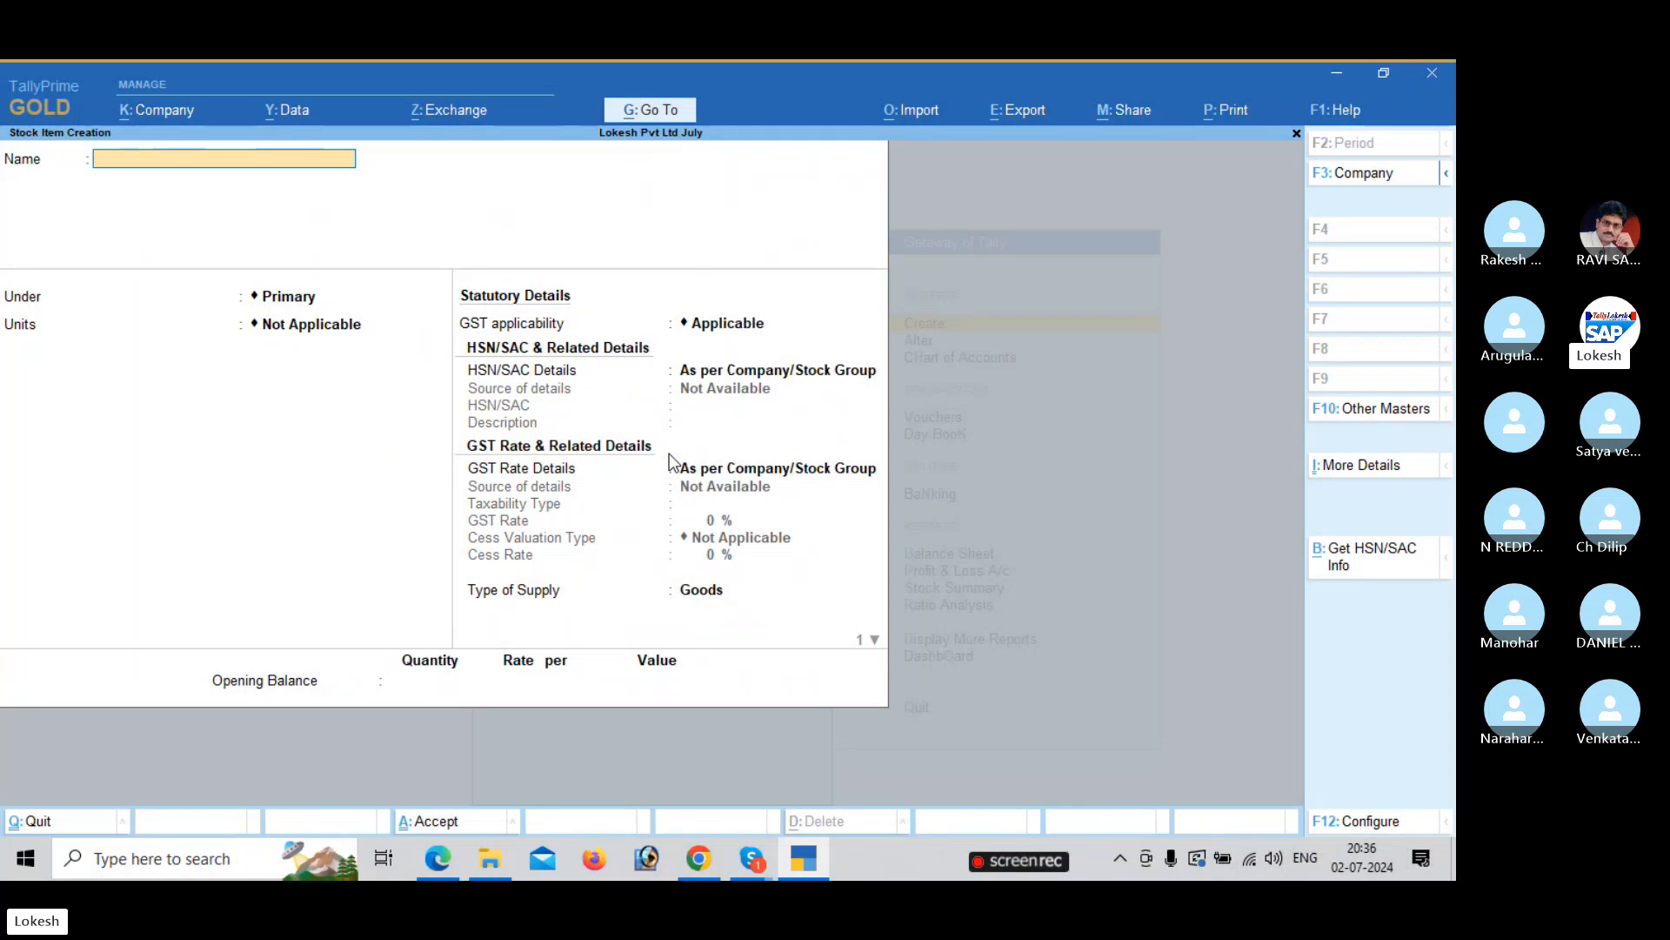
# Quit stock item creation and go to voucher entry from the Gateway.
pyautogui.press('Escape')
pyautogui.press('y')
pyautogui.press('Escape')
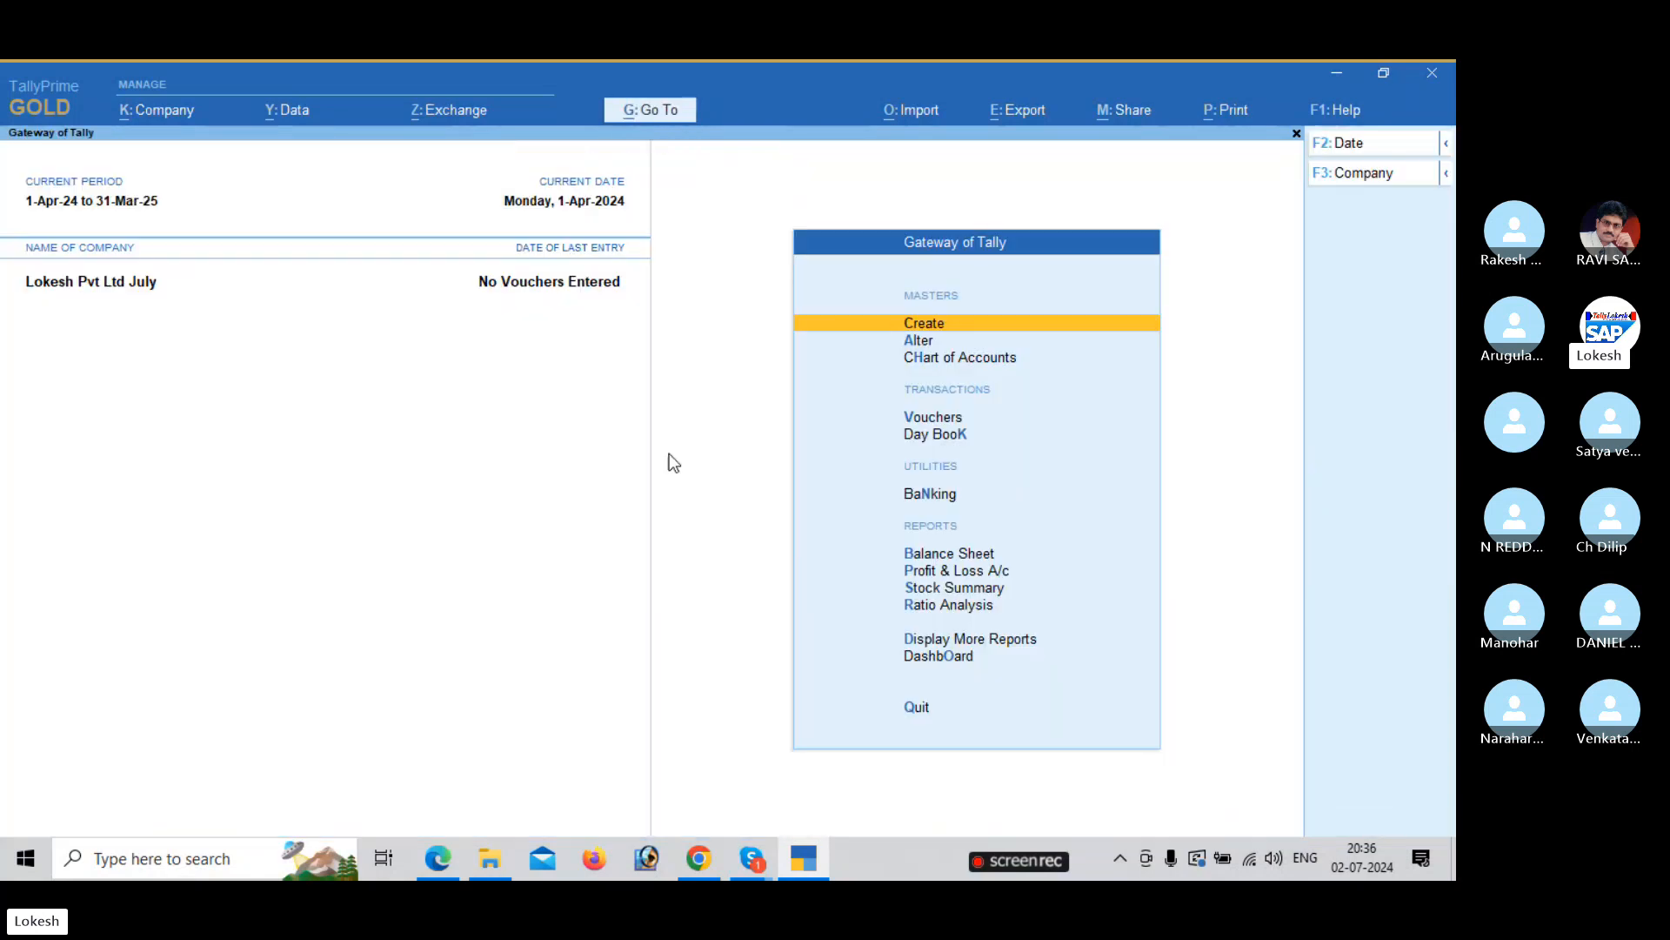
pyautogui.press('Down')
pyautogui.press('Down')
pyautogui.press('Down')
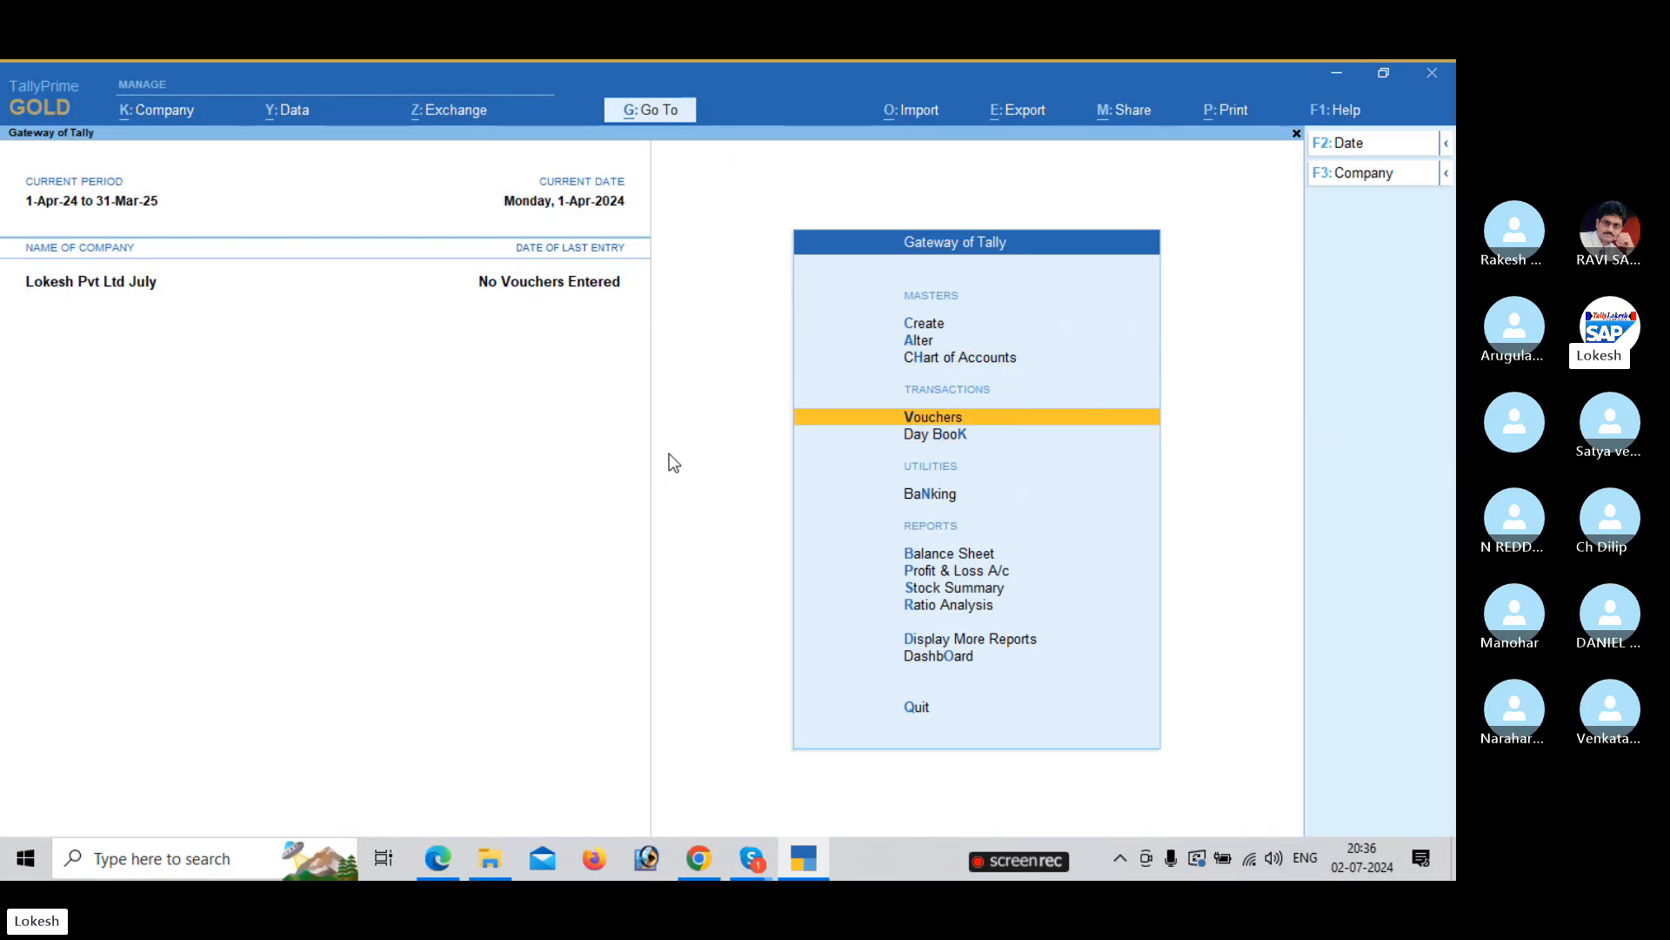
pyautogui.press('Return')
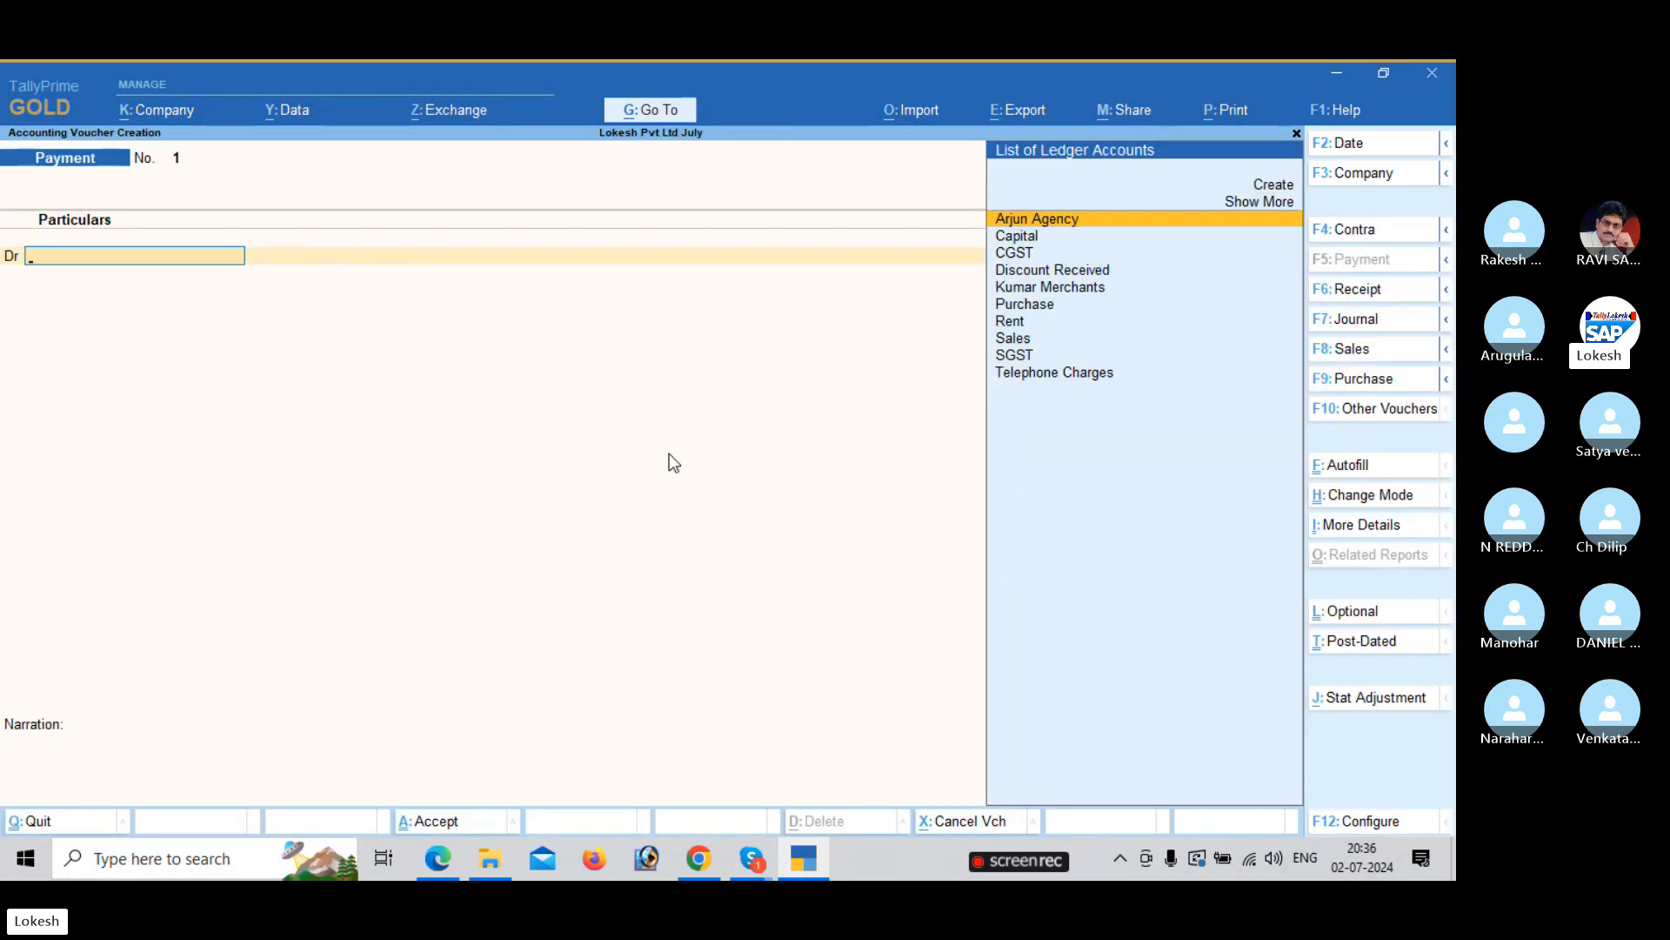
# Record a receipt crediting Capital 9000 and debiting Cash, and save it.
pyautogui.click(1370, 289)
pyautogui.press('Down')
pyautogui.press('Return')
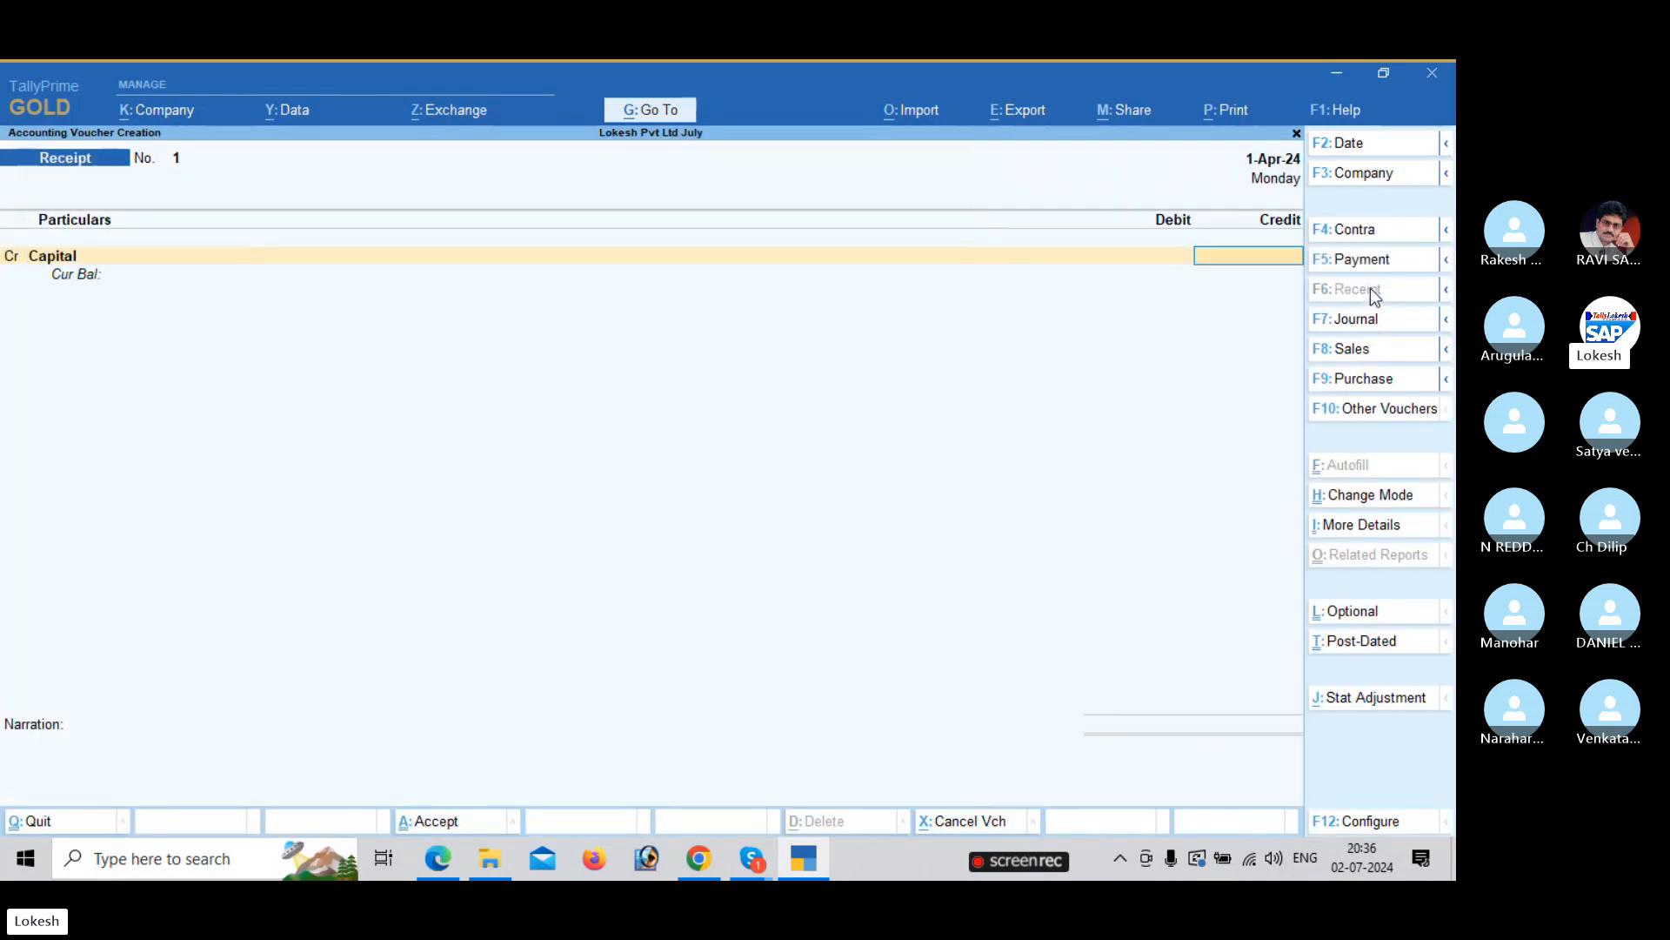
pyautogui.hotkey('alt', 'Tab')
pyautogui.hotkey('alt', 'Tab')
pyautogui.write('9000')
pyautogui.press('Return')
pyautogui.press('Down')
pyautogui.press('Down')
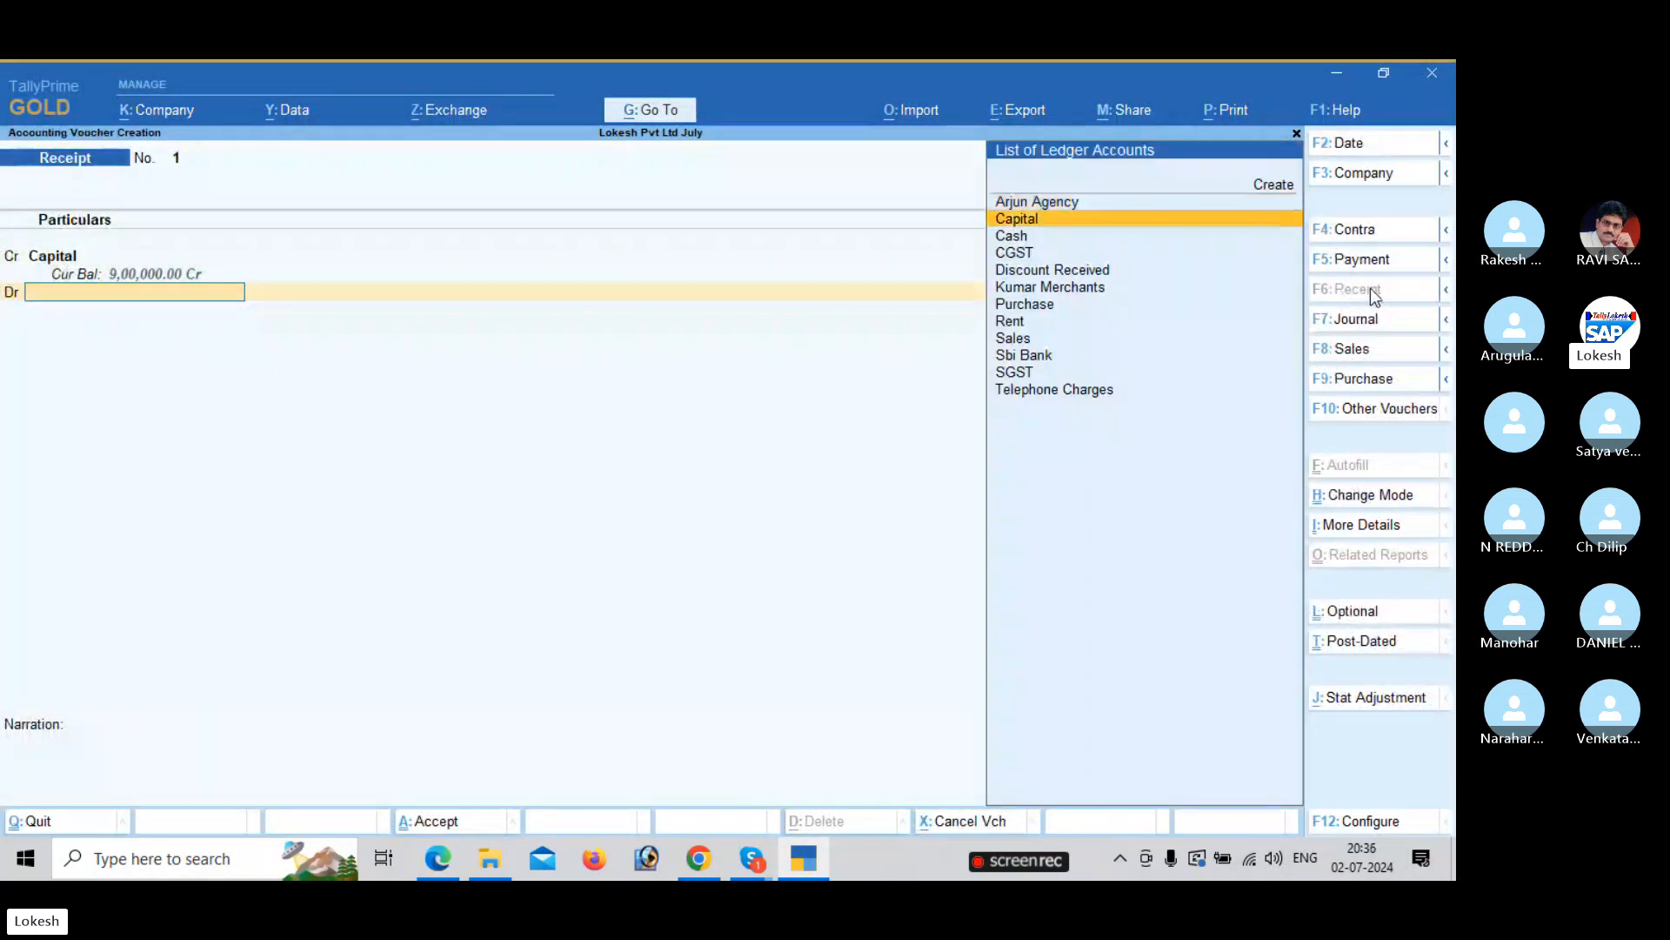
pyautogui.press('Return')
pyautogui.press('Return')
pyautogui.press('Return')
pyautogui.press('Return')
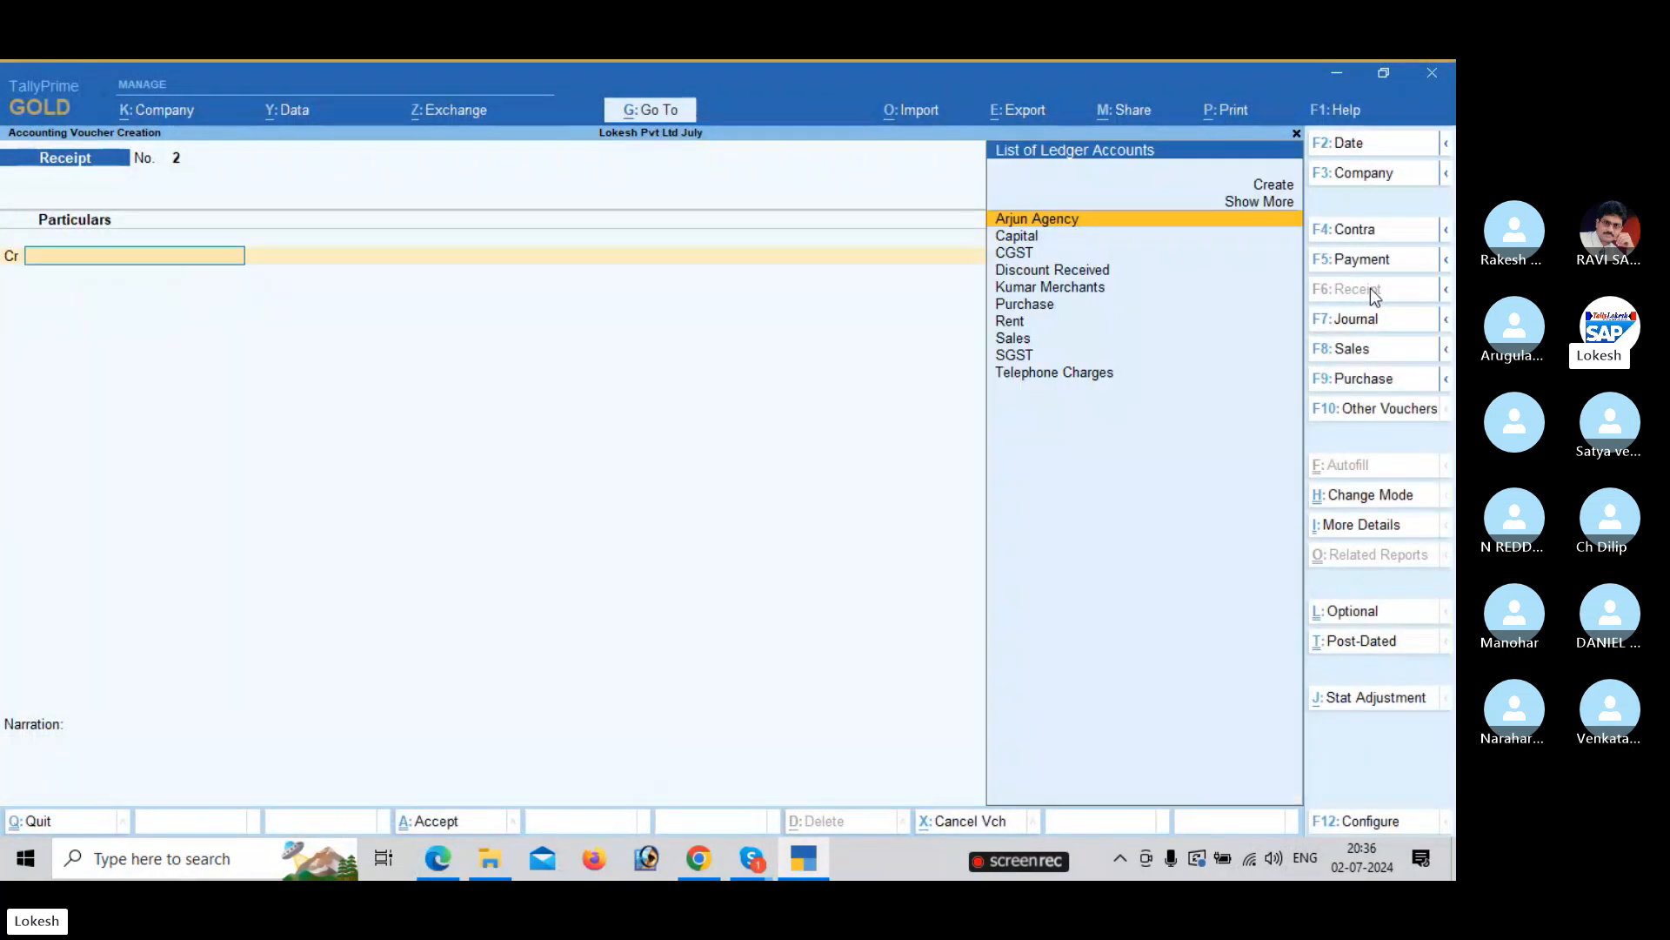
pyautogui.hotkey('alt', 'Tab')
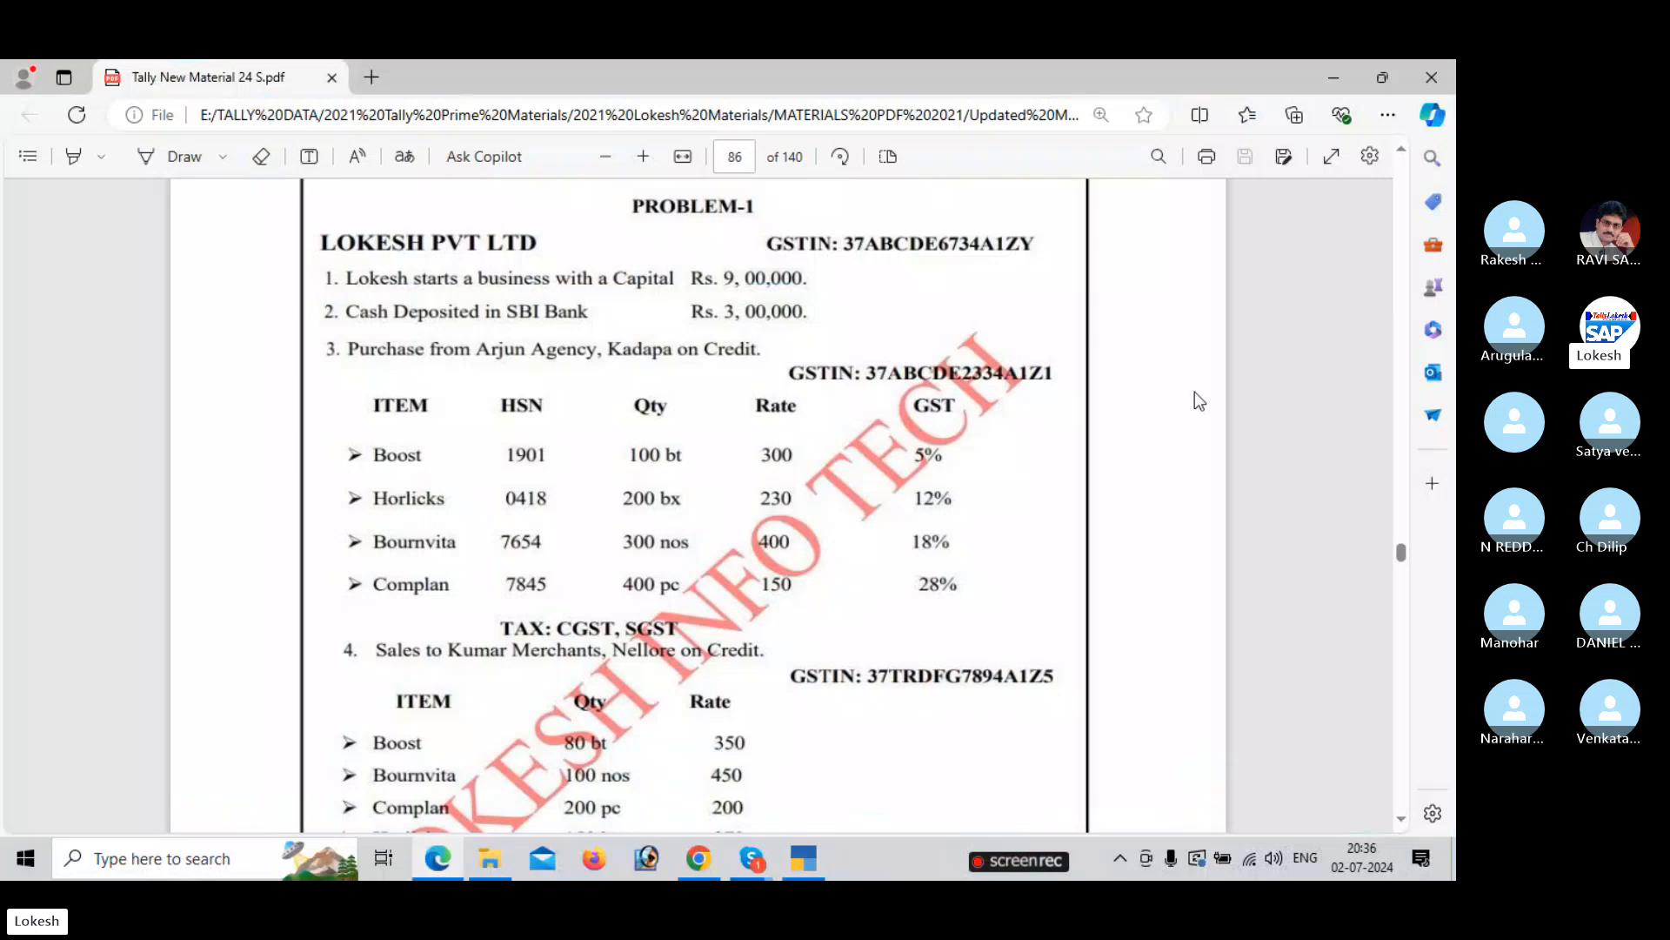
pyautogui.hotkey('alt', 'Tab')
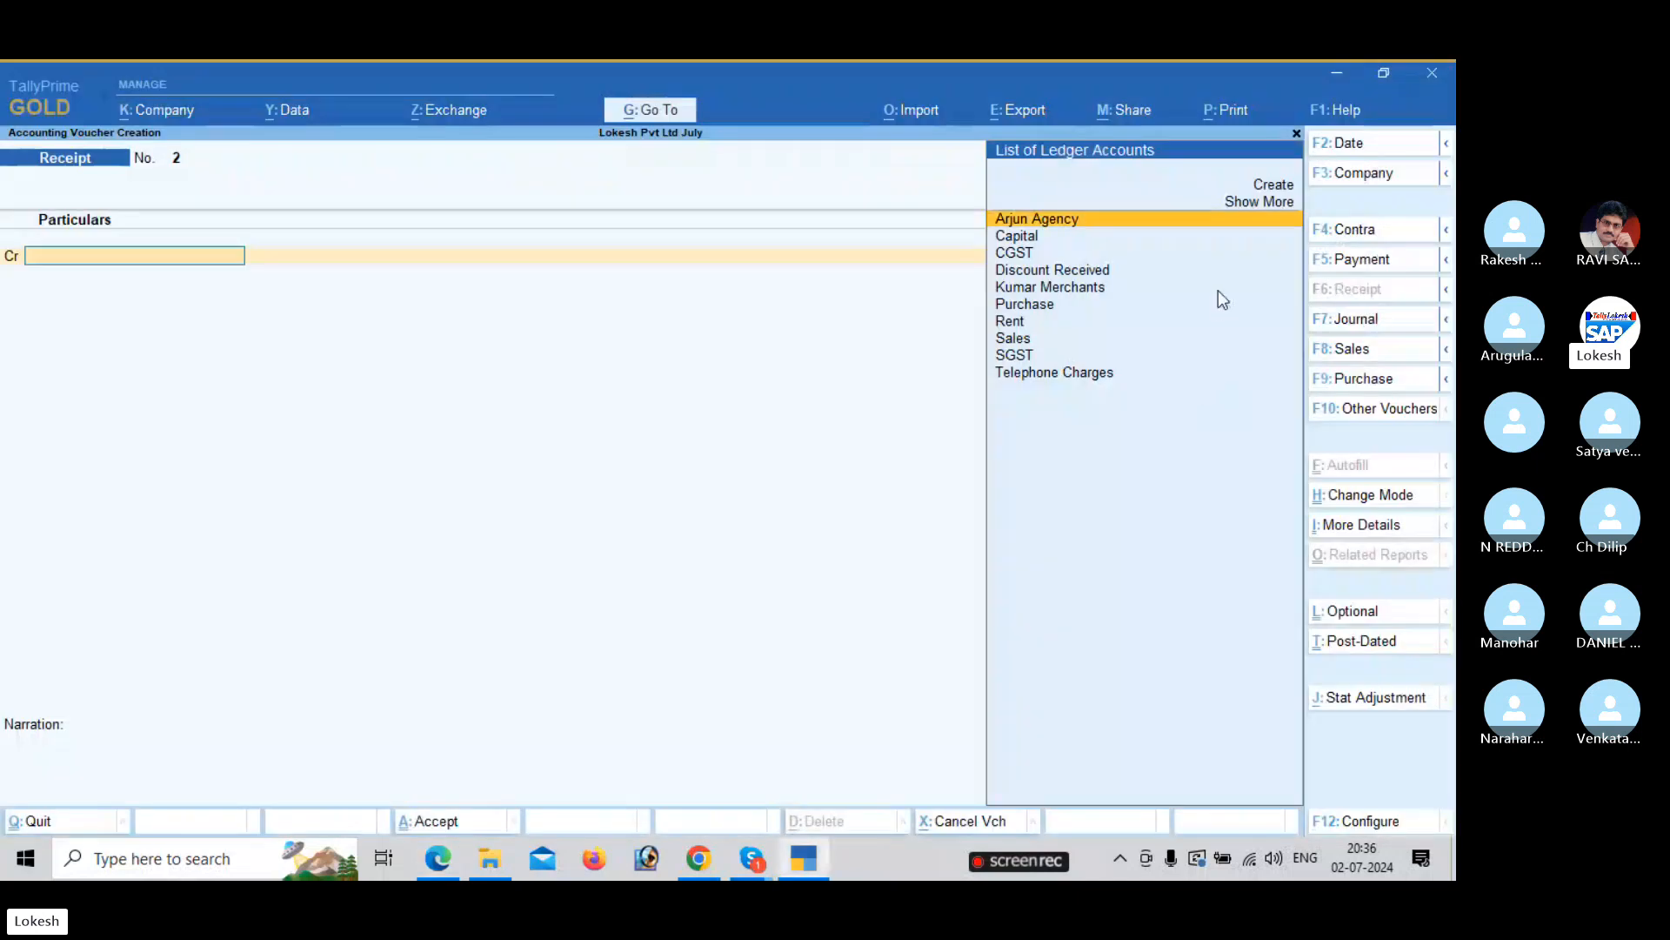
# Save a contra entry crediting Cash 3,00,000 and debiting Sbi Bank.
pyautogui.click(1369, 240)
pyautogui.press('Return')
pyautogui.hotkey('alt', 'Tab')
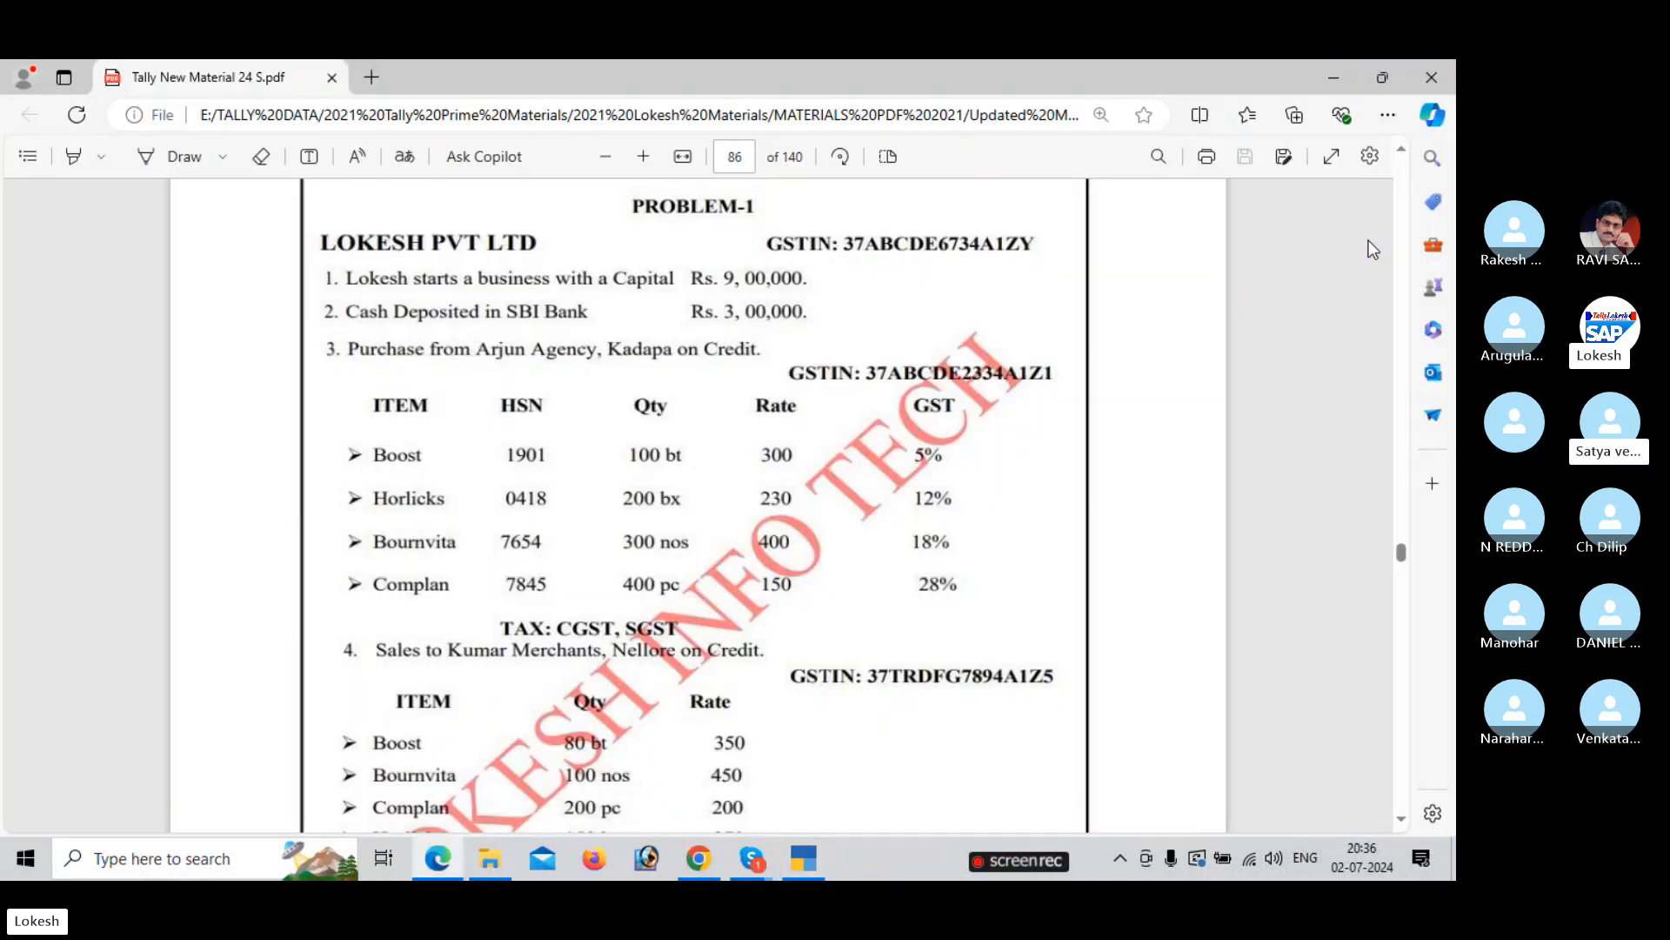
pyautogui.hotkey('alt', 'Tab')
pyautogui.write('300000')
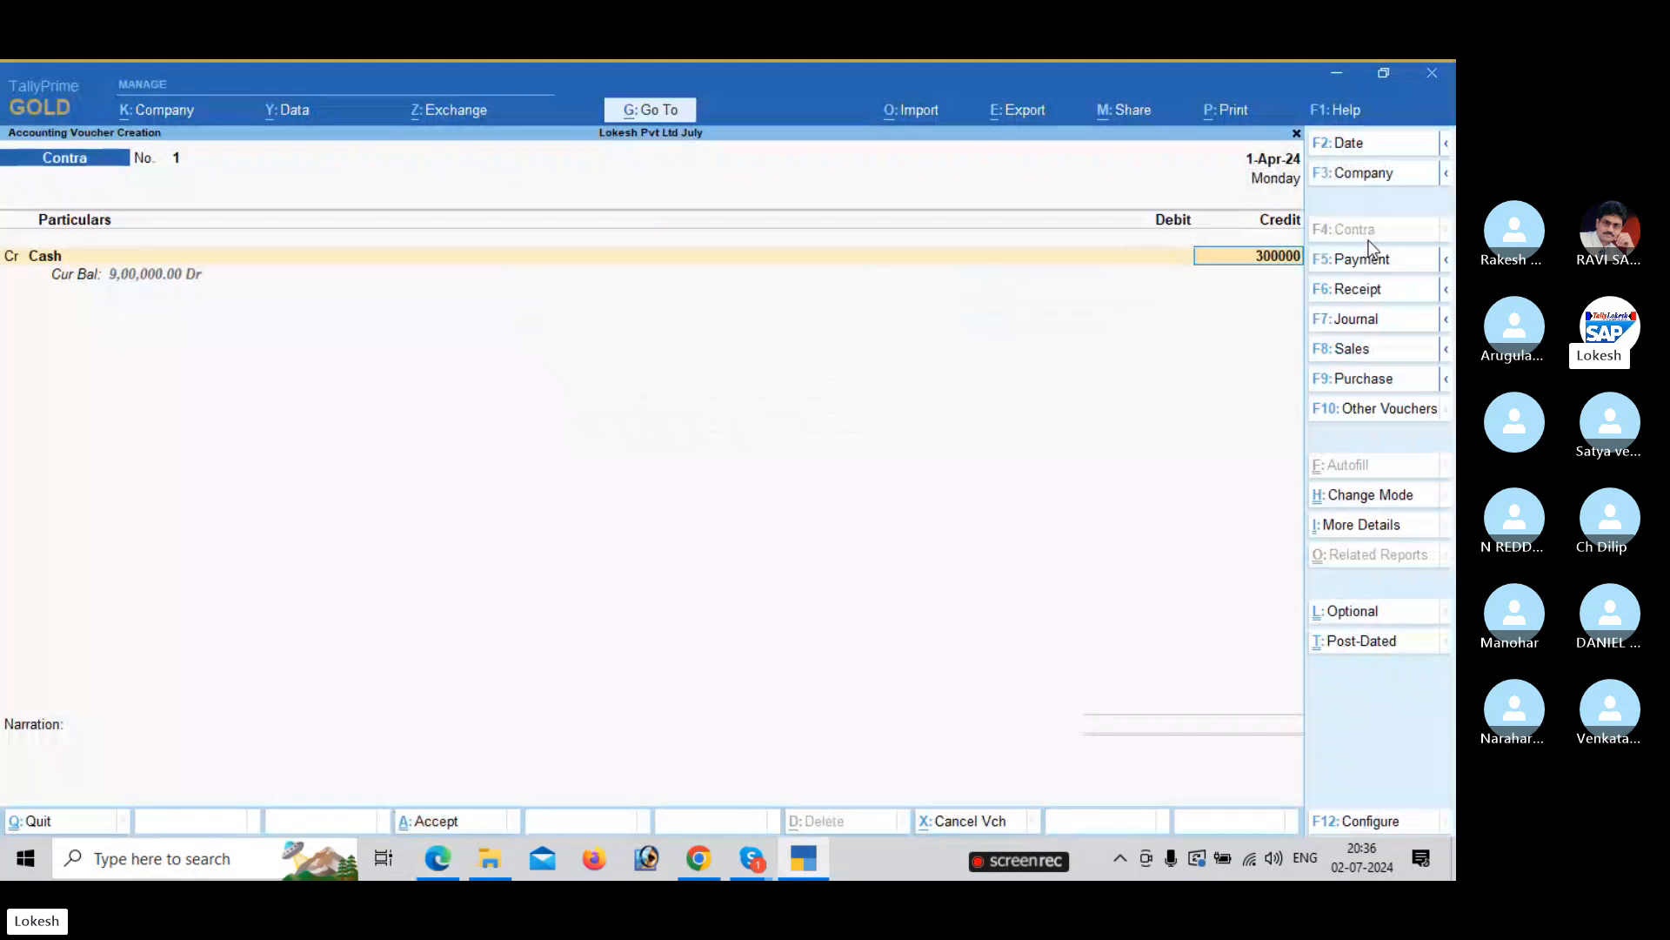
pyautogui.press('Return')
pyautogui.press('Down')
pyautogui.press('Return')
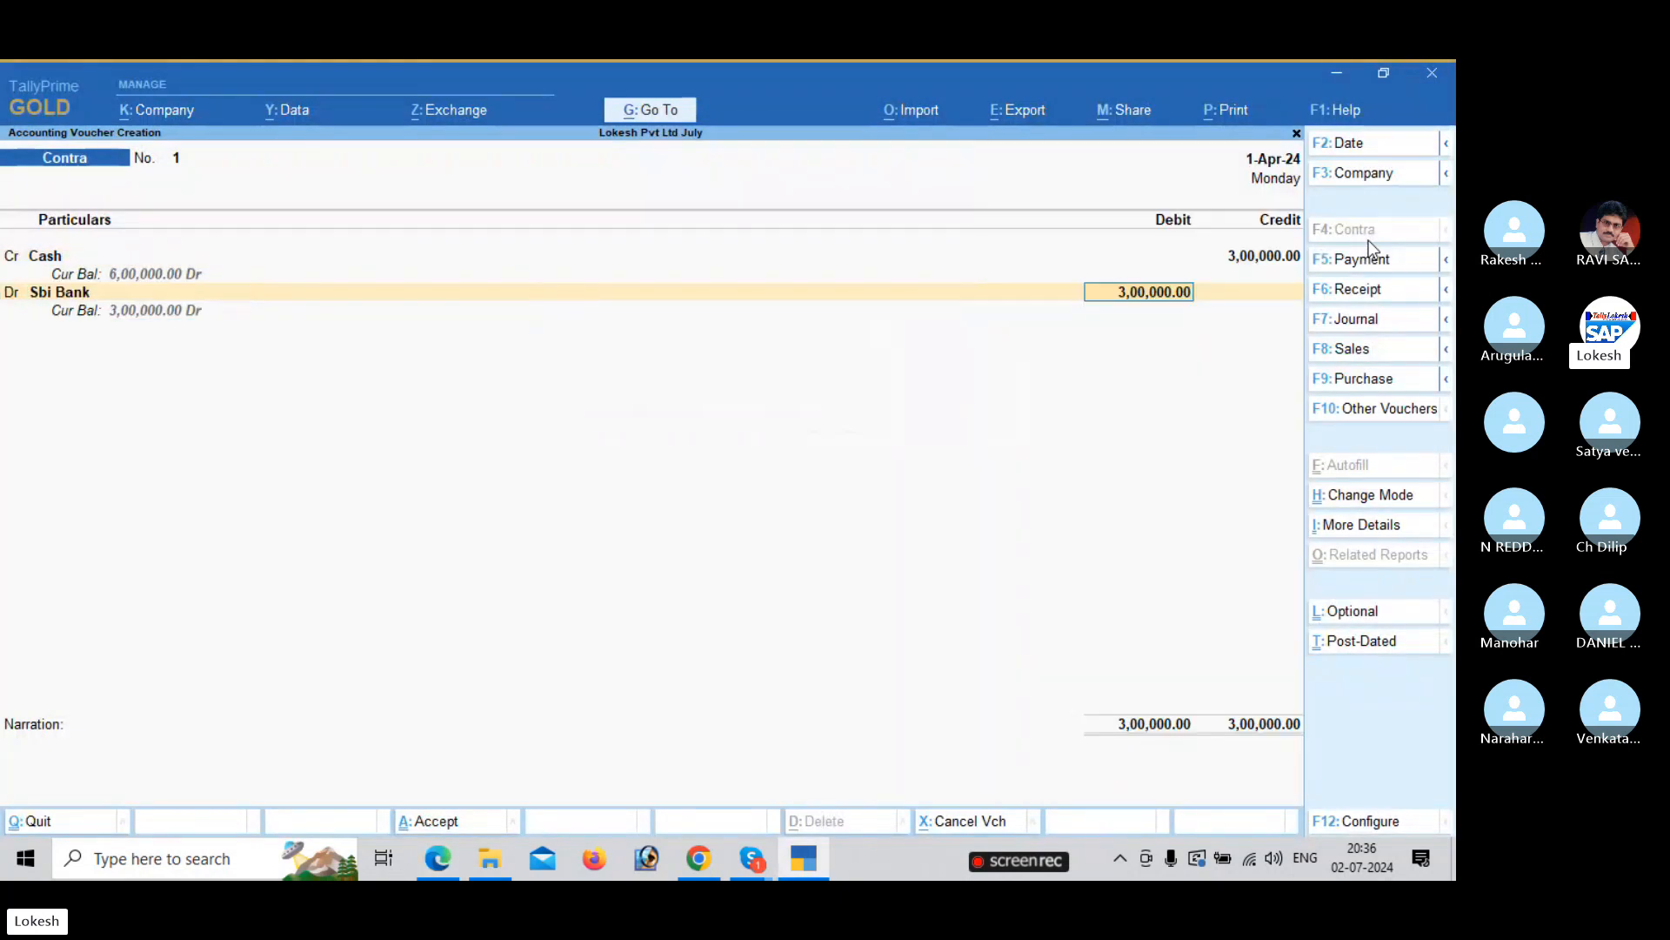
pyautogui.hotkey('ctrl', 'a')
pyautogui.hotkey('alt', 'Tab')
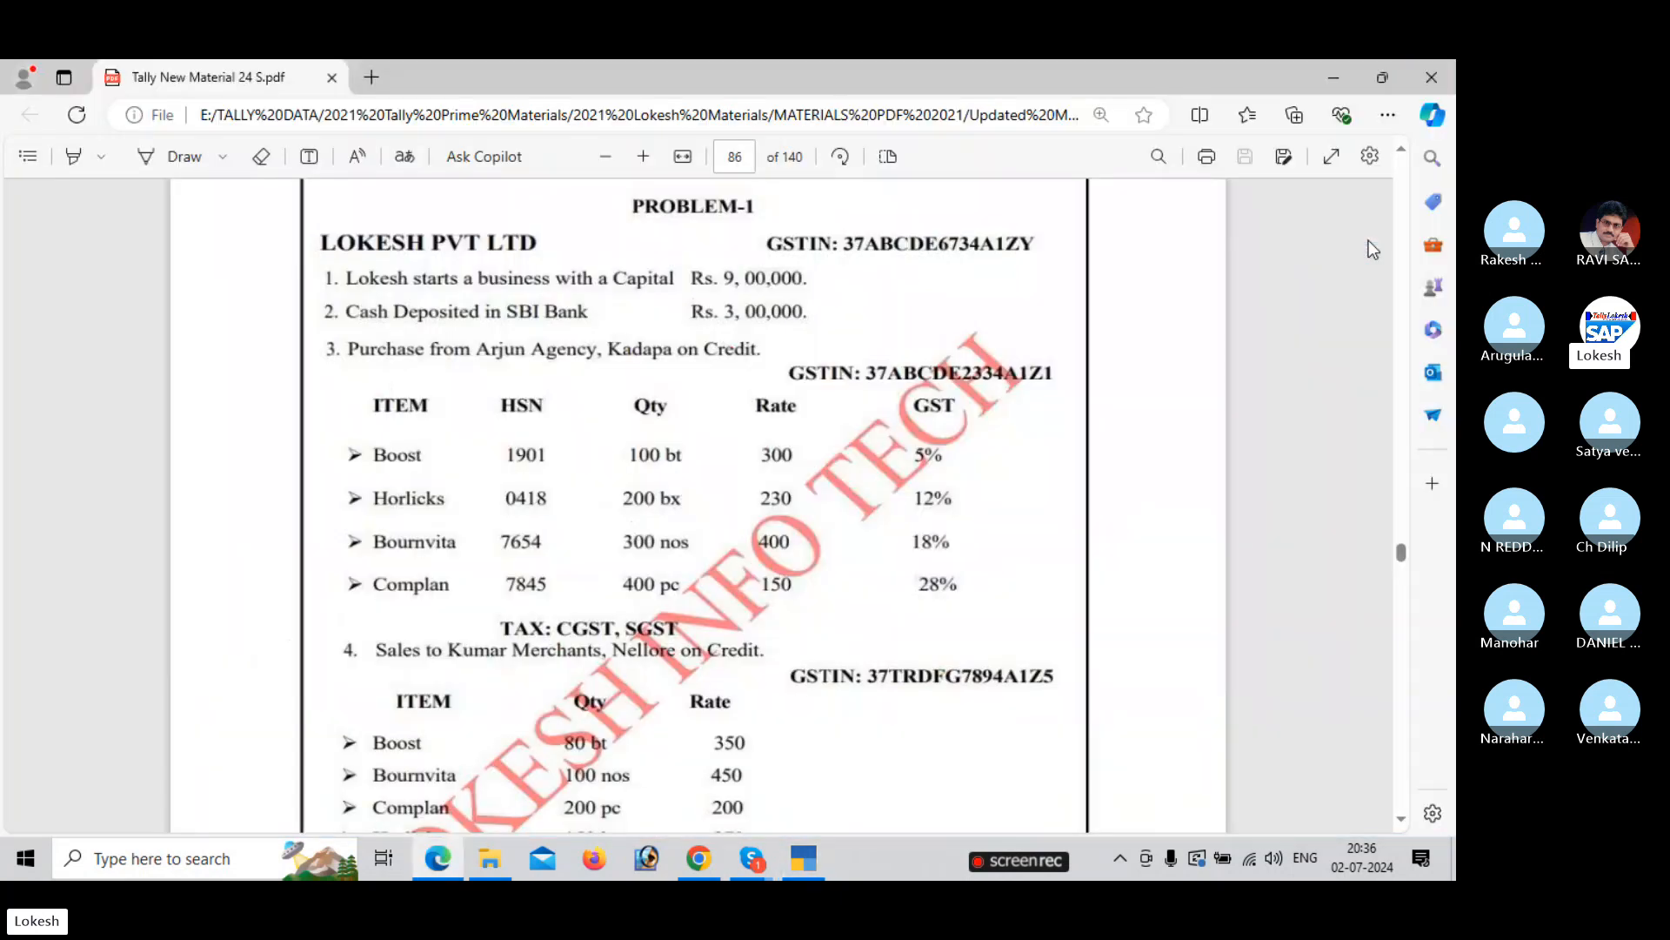
pyautogui.hotkey('alt', 'Tab')
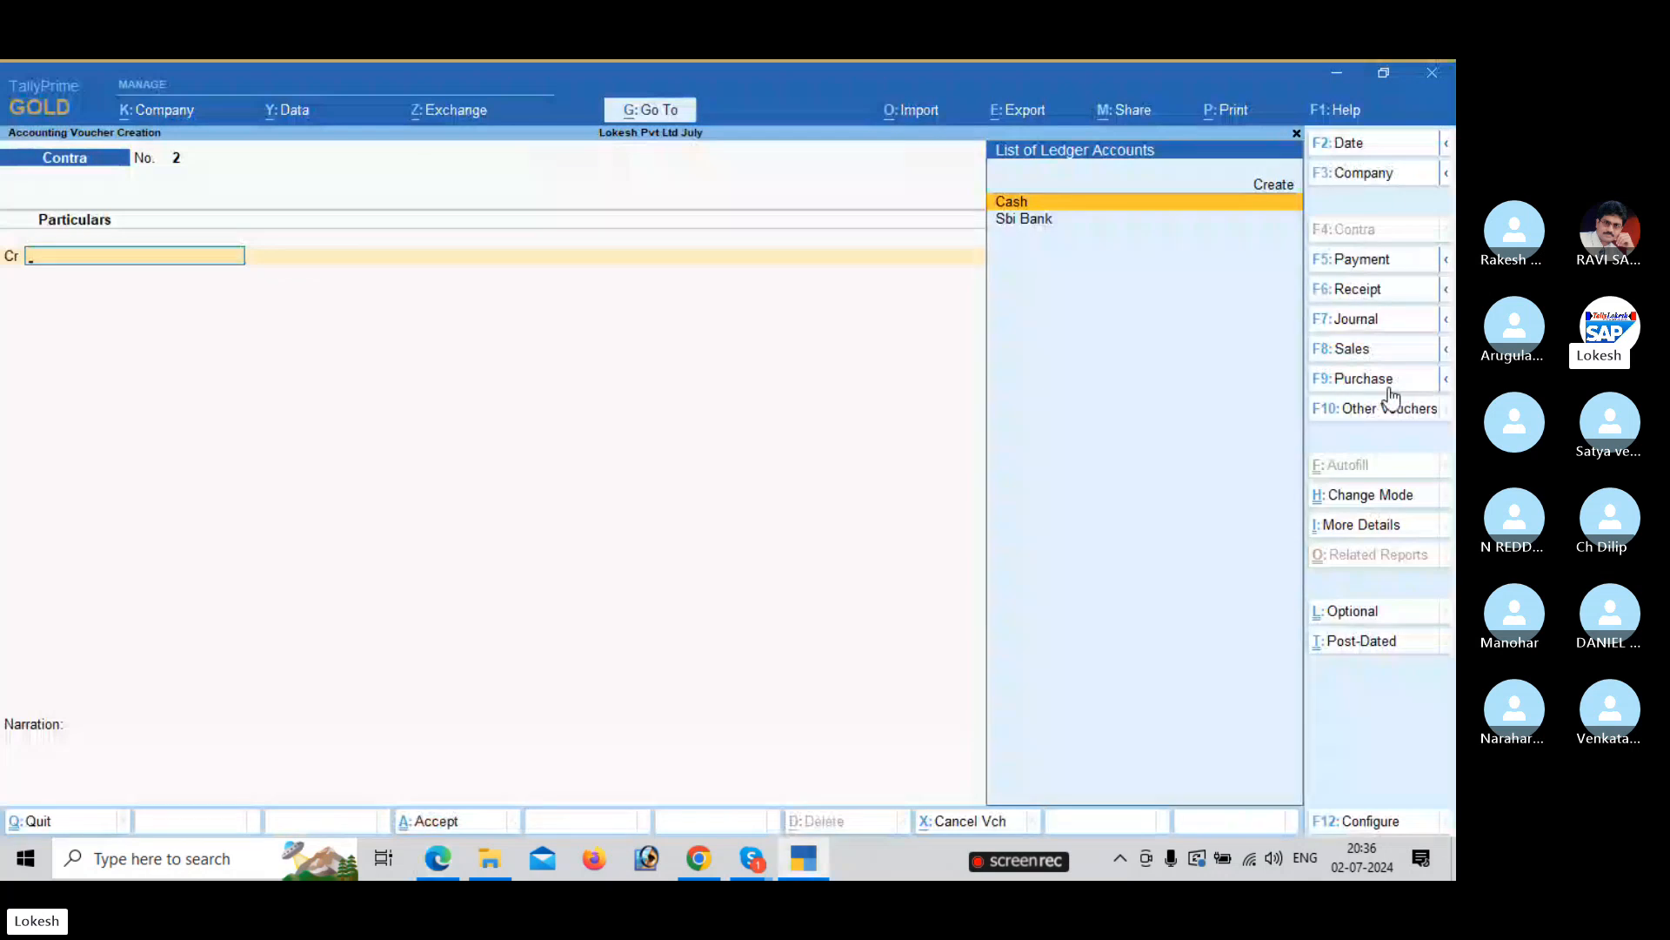
pyautogui.click(1379, 380)
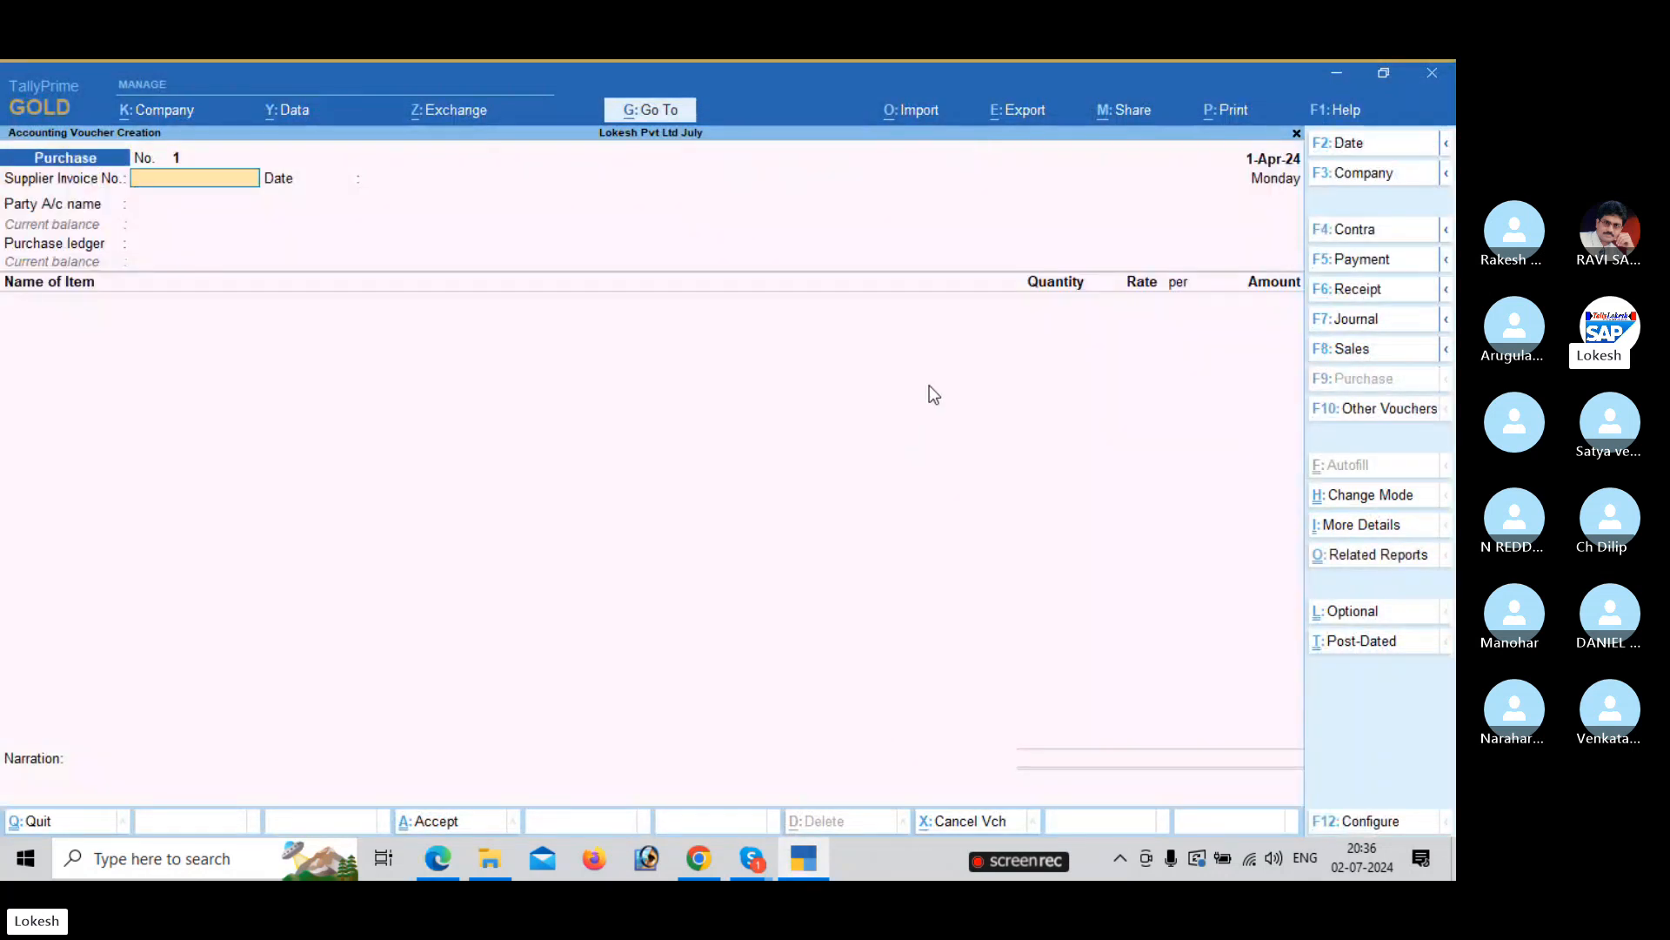
# Pick Arjun Agency and the Purchase ledger, then add Boost: 100 bt at 300.
pyautogui.press('Return')
pyautogui.press('Return')
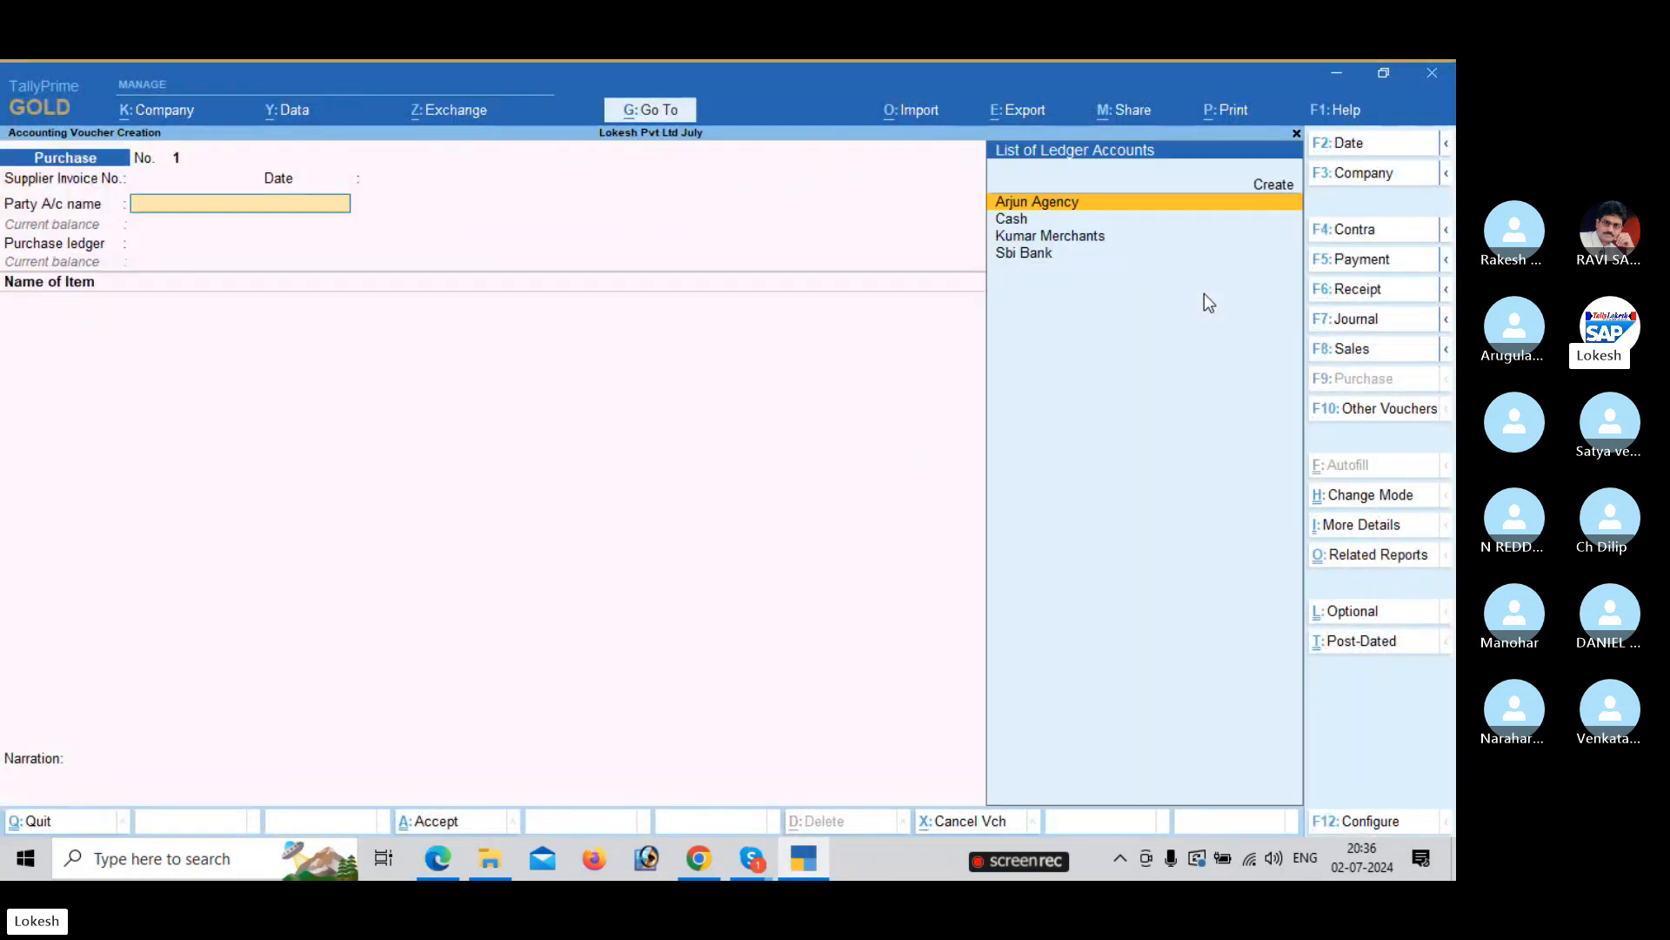
pyautogui.press('Return')
pyautogui.press('Return')
pyautogui.press('Return')
pyautogui.press('Return')
pyautogui.press('Return')
pyautogui.press('Return')
pyautogui.press('Return')
pyautogui.press('Return')
pyautogui.press('Return')
pyautogui.press('Return')
pyautogui.press('Return')
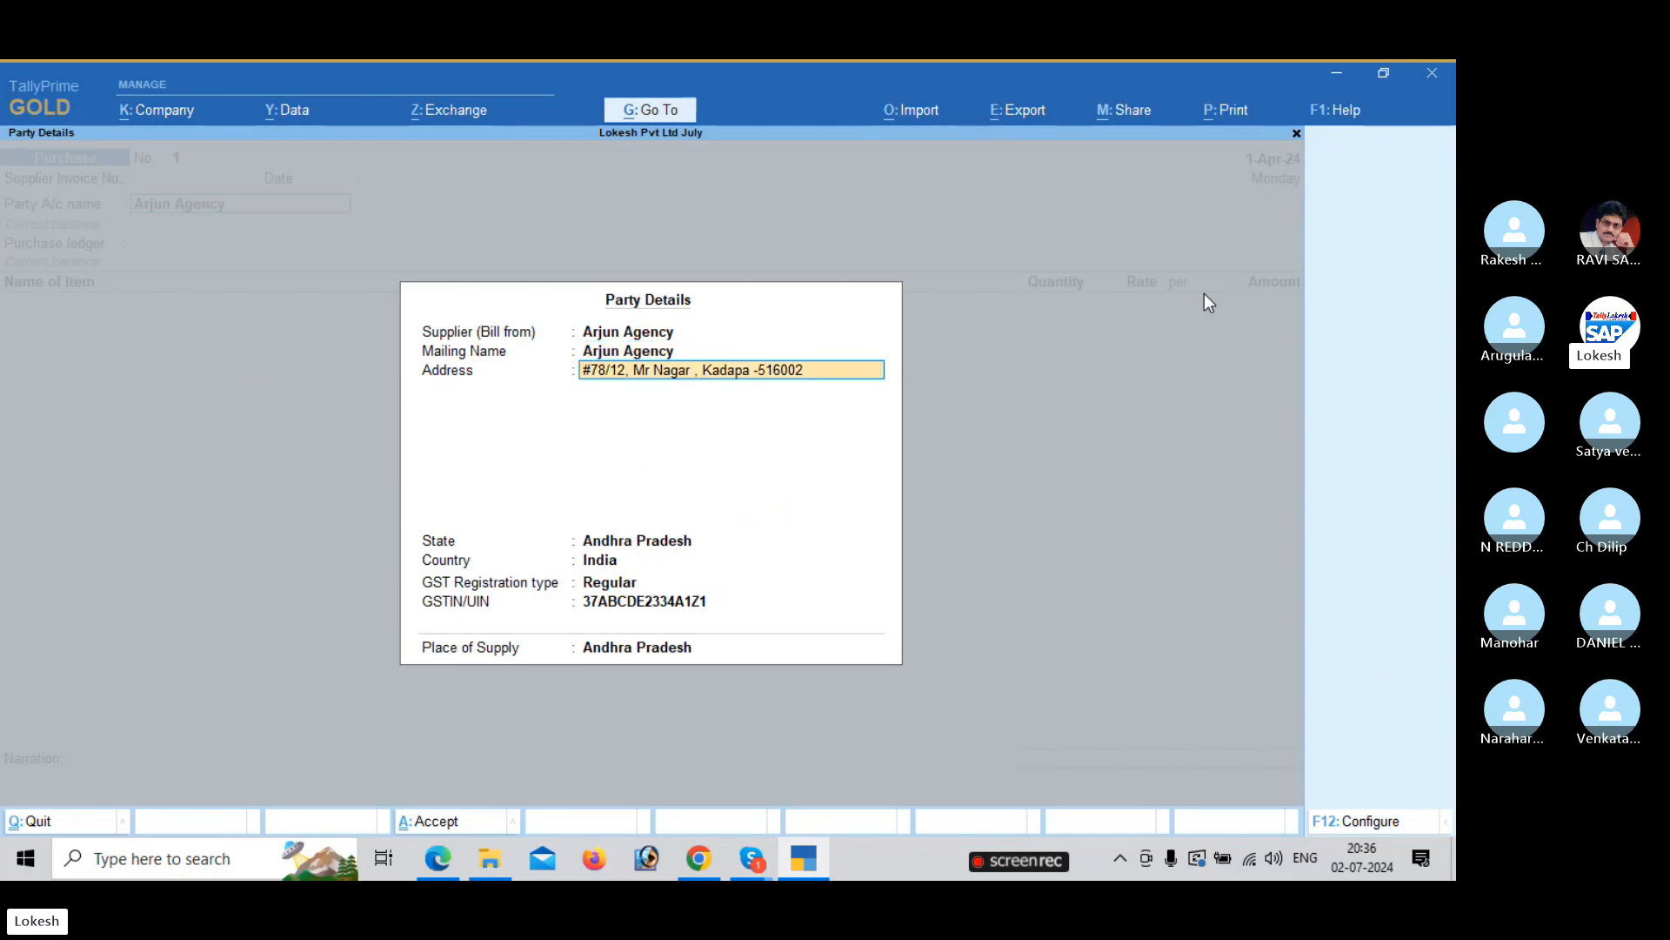
pyautogui.press('Return')
pyautogui.press('Return')
pyautogui.press('Return')
pyautogui.press('Return')
pyautogui.press('Return')
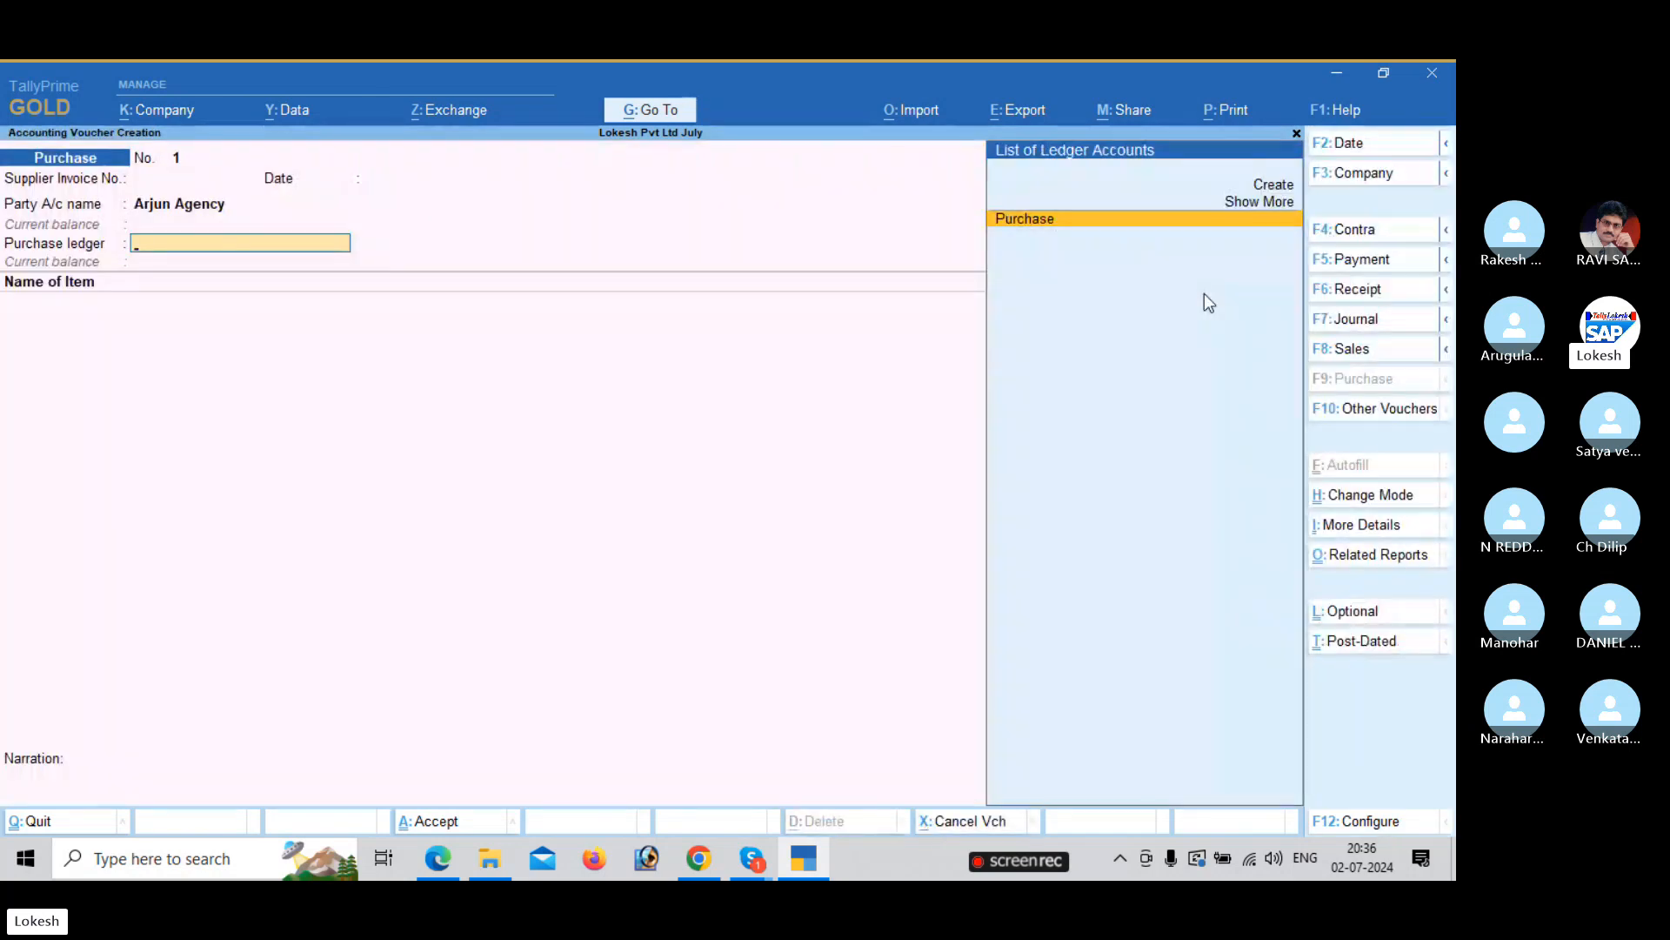
pyautogui.hotkey('alt', 'Tab')
pyautogui.hotkey('alt', 'Tab')
pyautogui.write('B')
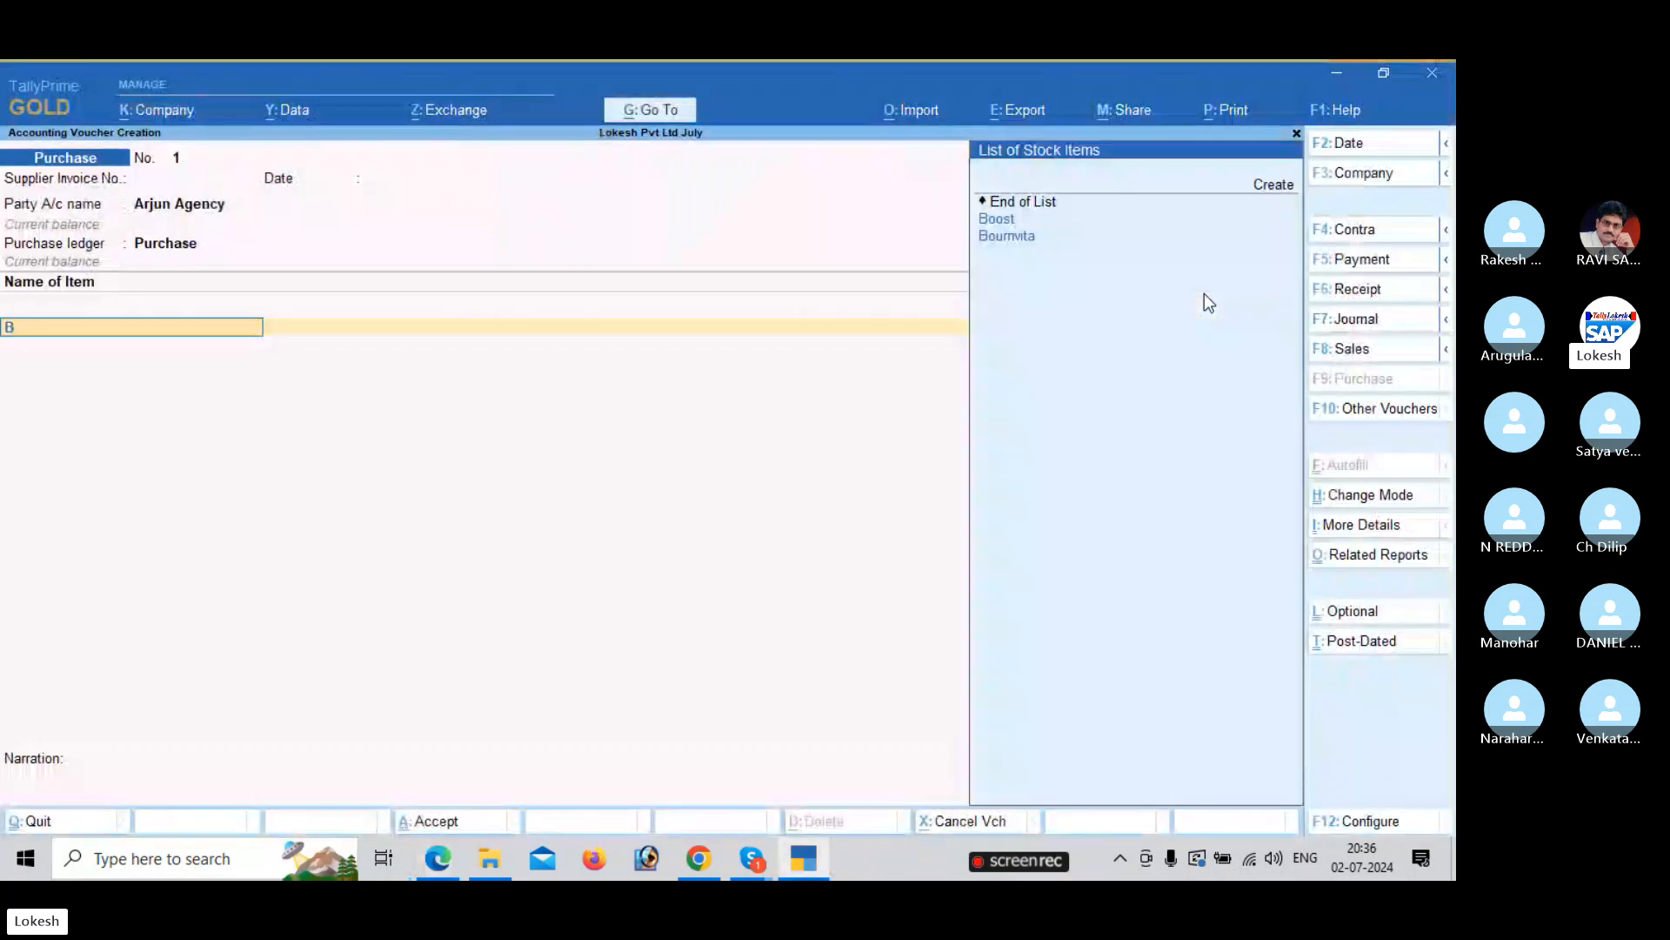
pyautogui.press('Return')
pyautogui.hotkey('alt', 'Tab')
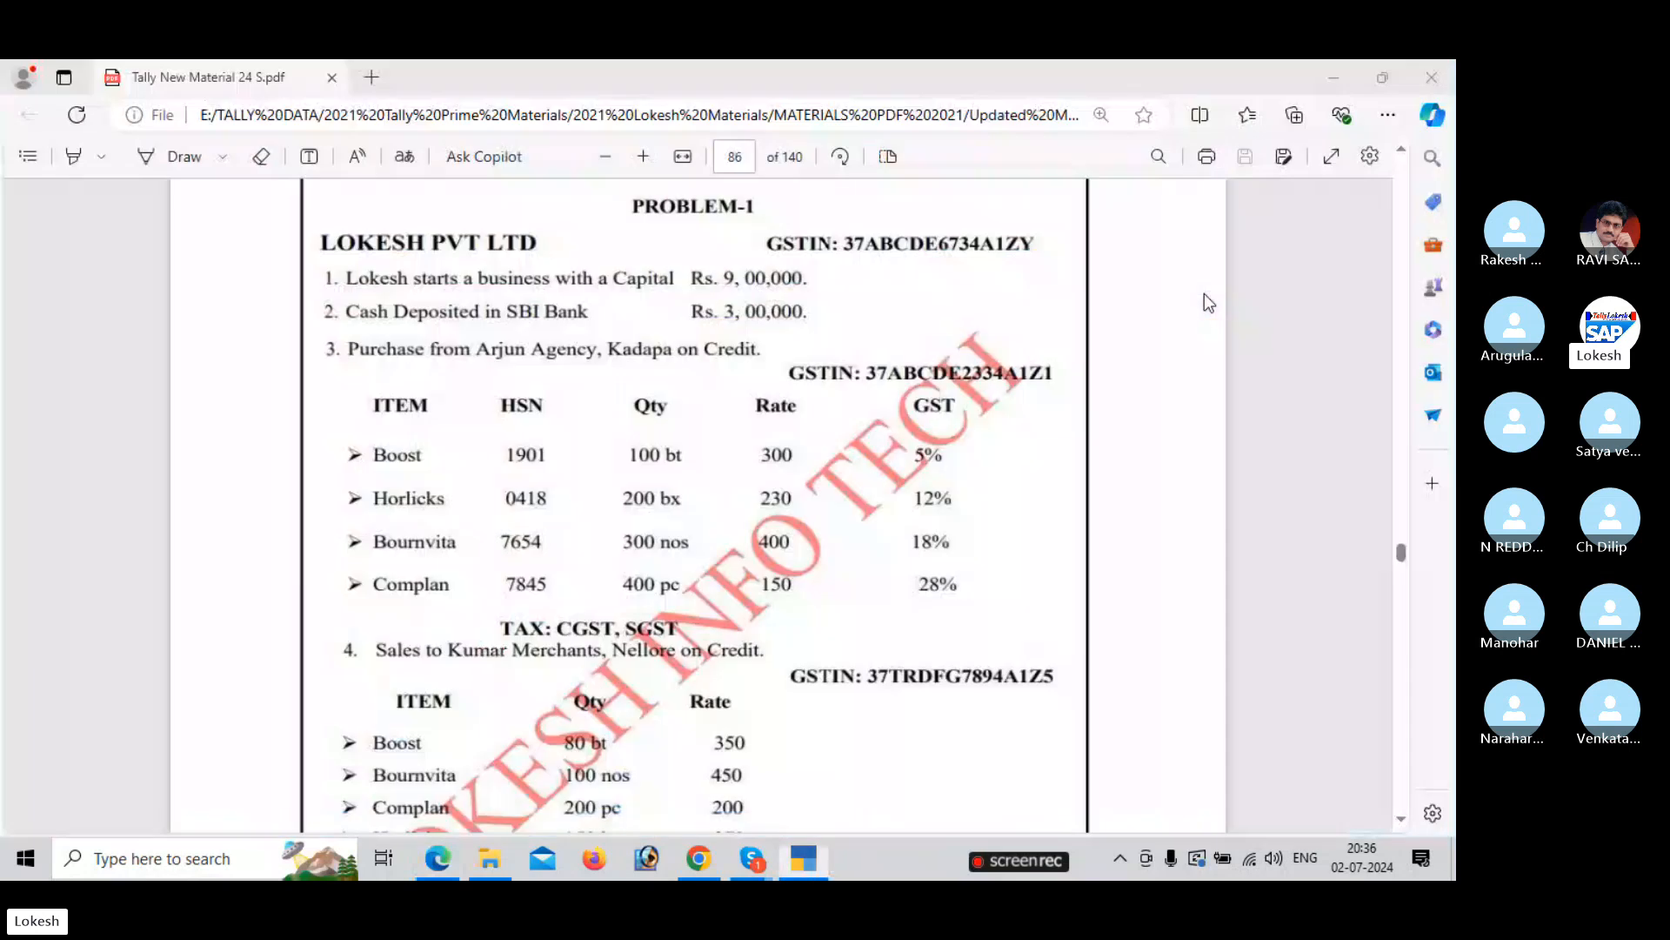
pyautogui.hotkey('alt', 'Tab')
pyautogui.write('100')
pyautogui.press('Return')
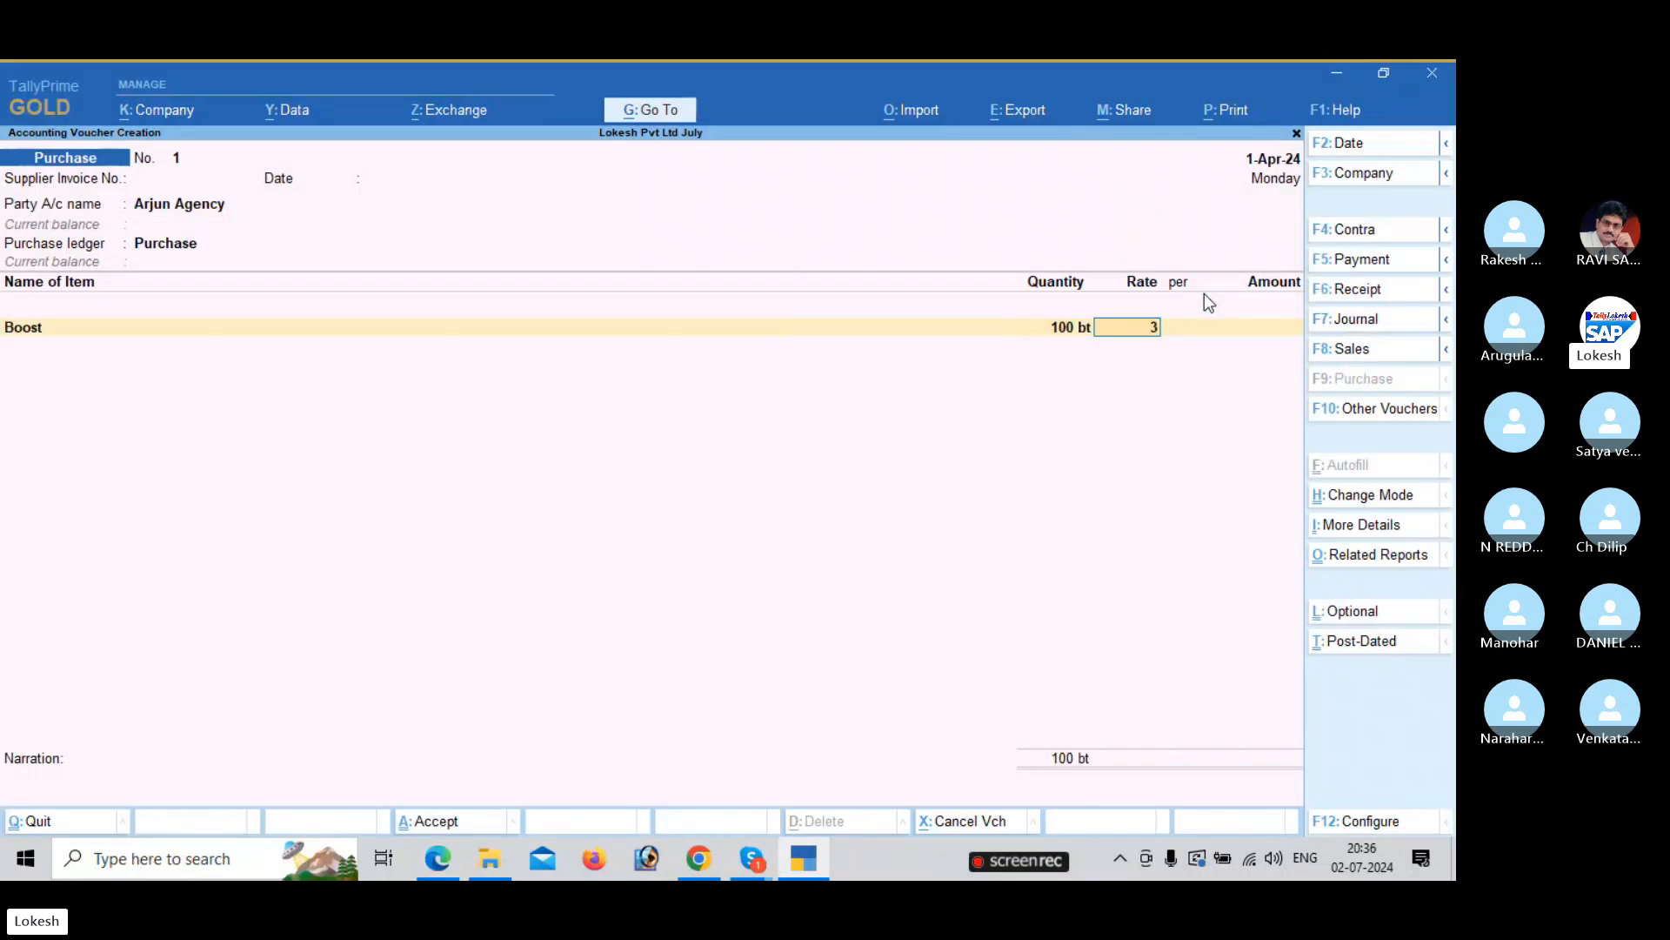
pyautogui.write('300')
pyautogui.press('Return')
# Add Horlicks as the second item: 200 at rate 230.
pyautogui.press('Return')
pyautogui.press('Return')
pyautogui.hotkey('alt', 'Tab')
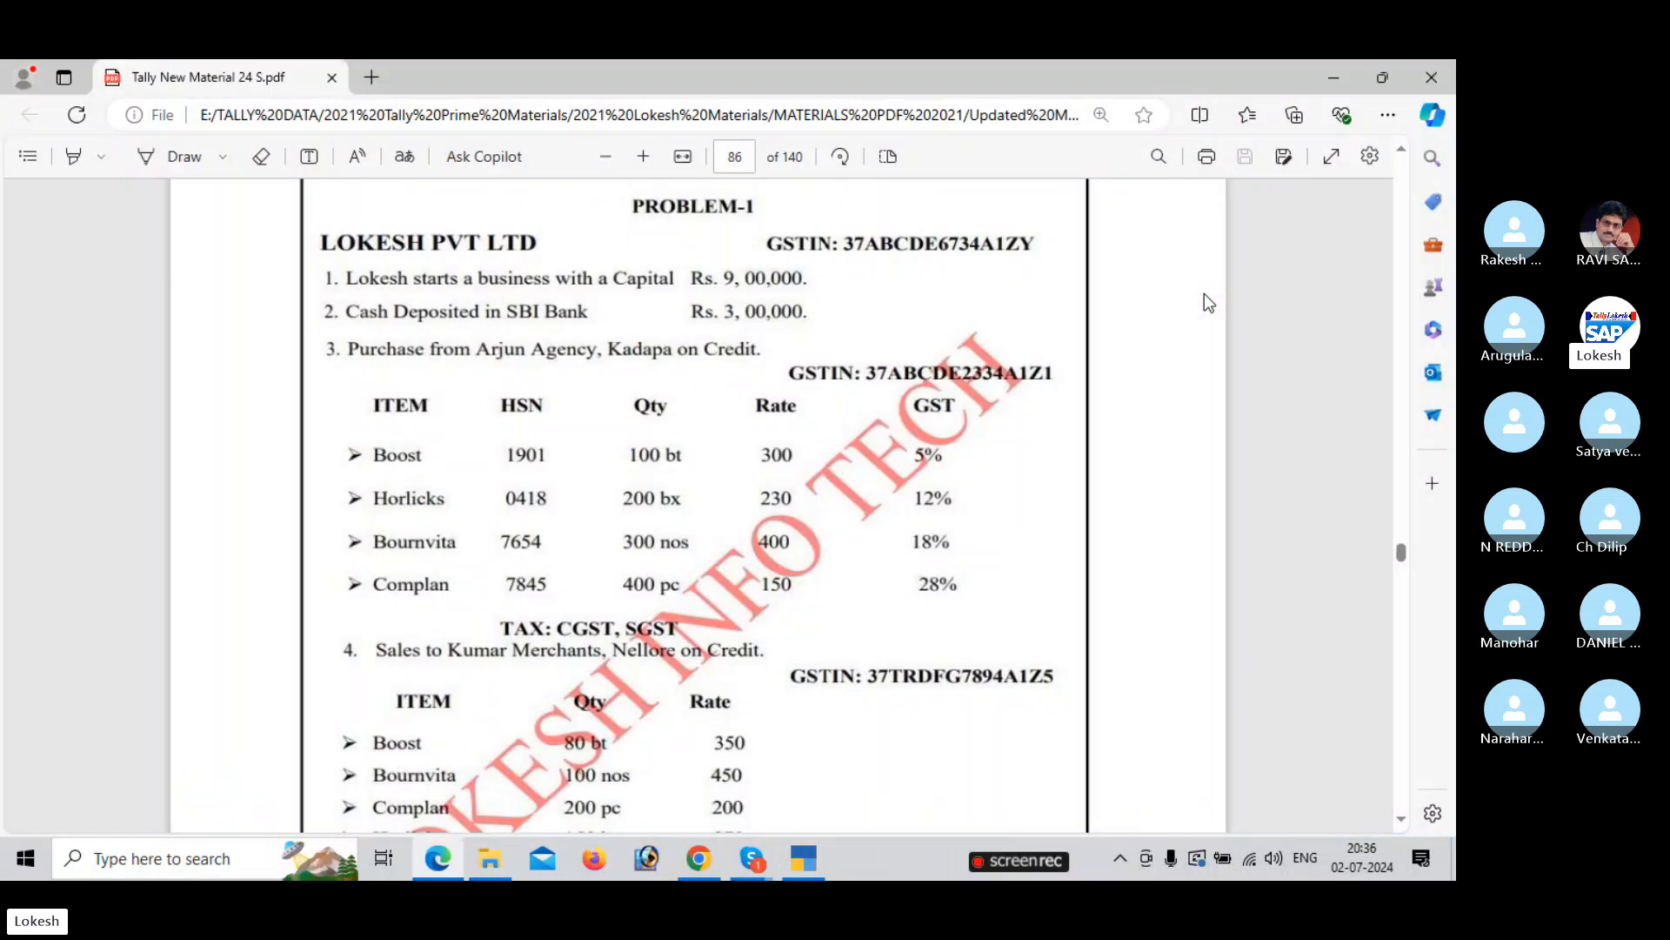
pyautogui.hotkey('alt', 'Tab')
pyautogui.write('H')
pyautogui.press('Return')
pyautogui.hotkey('alt', 'Tab')
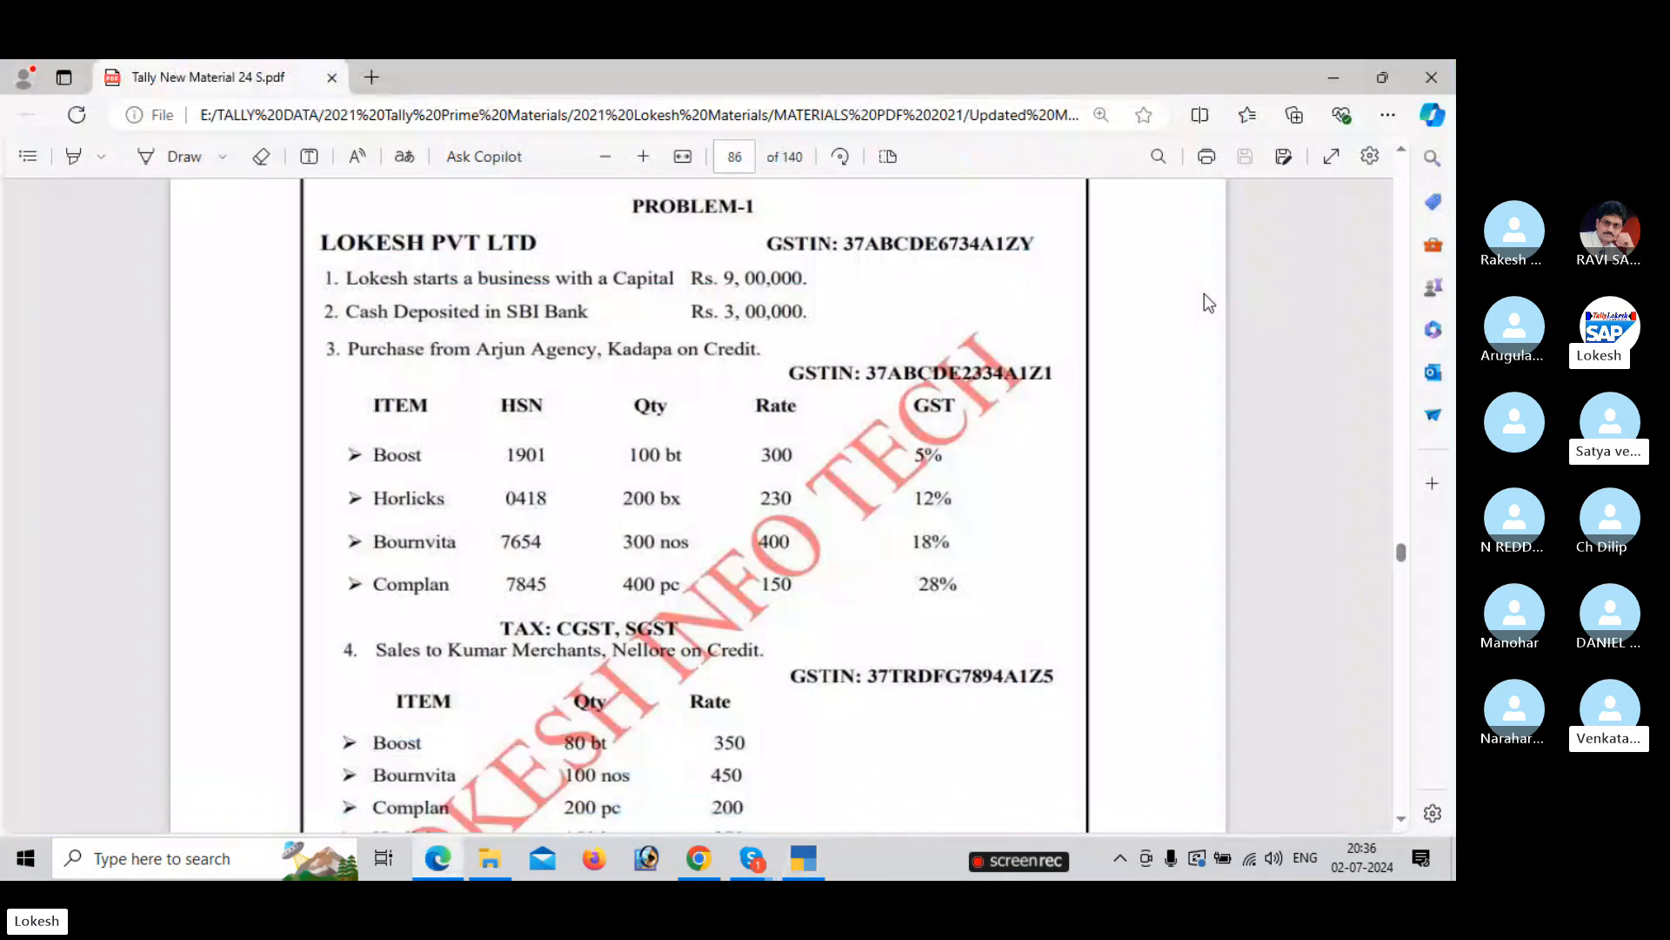
pyautogui.hotkey('alt', 'Tab')
pyautogui.write('200')
pyautogui.press('Return')
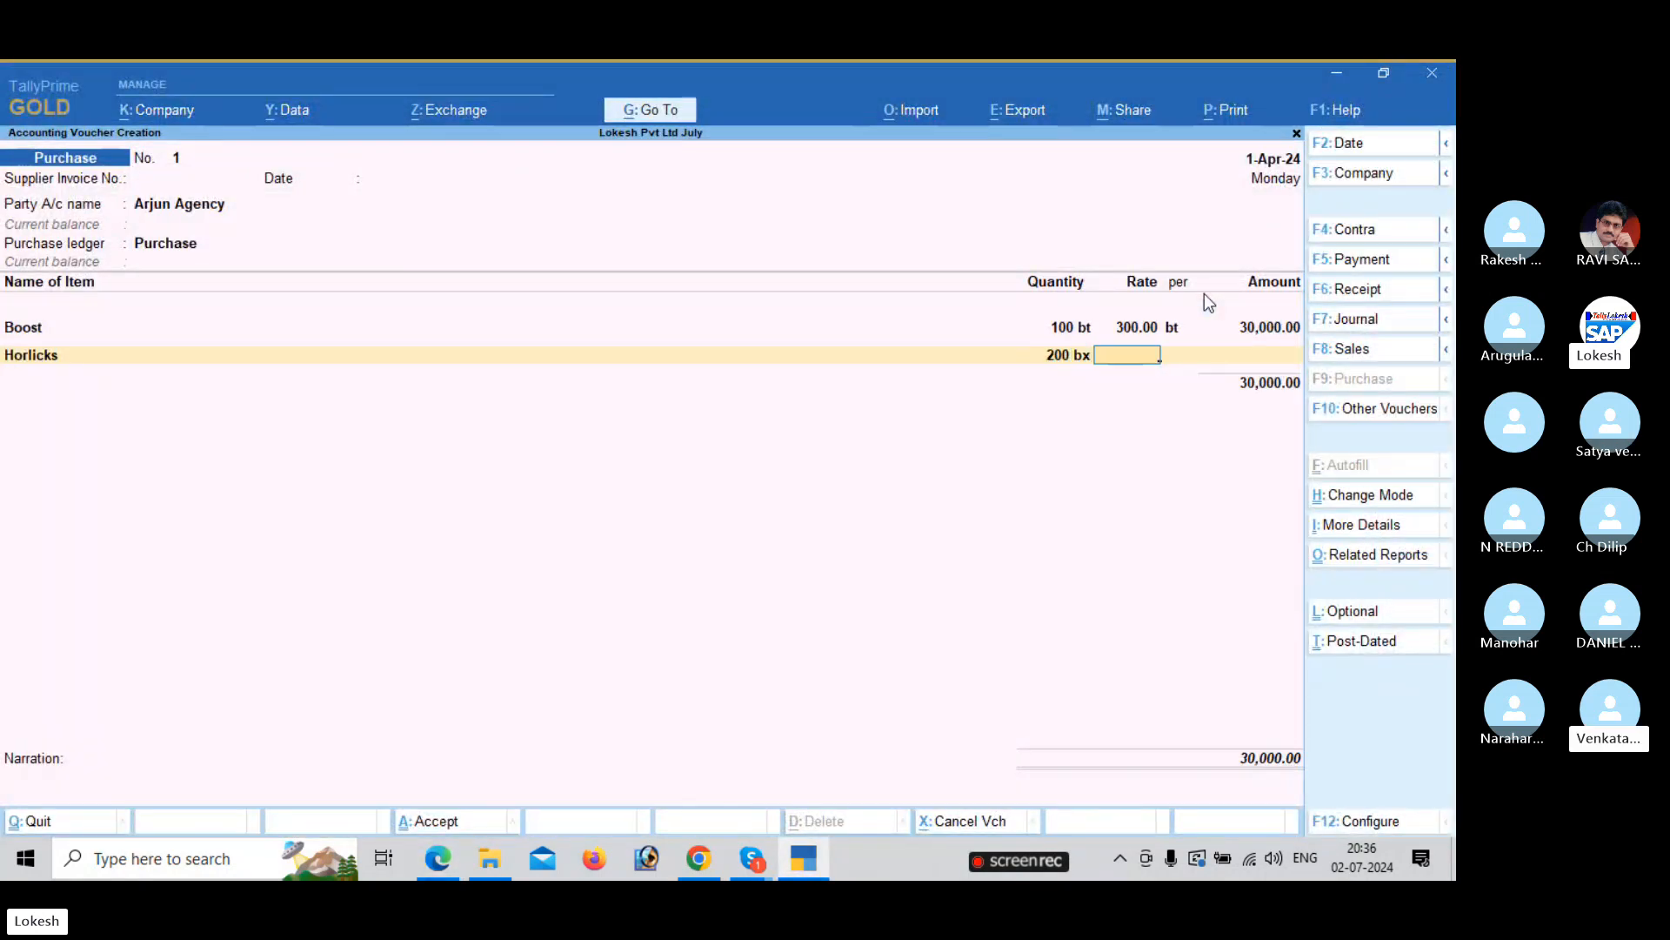
pyautogui.hotkey('alt', 'Tab')
pyautogui.hotkey('alt', 'Tab')
pyautogui.write('230')
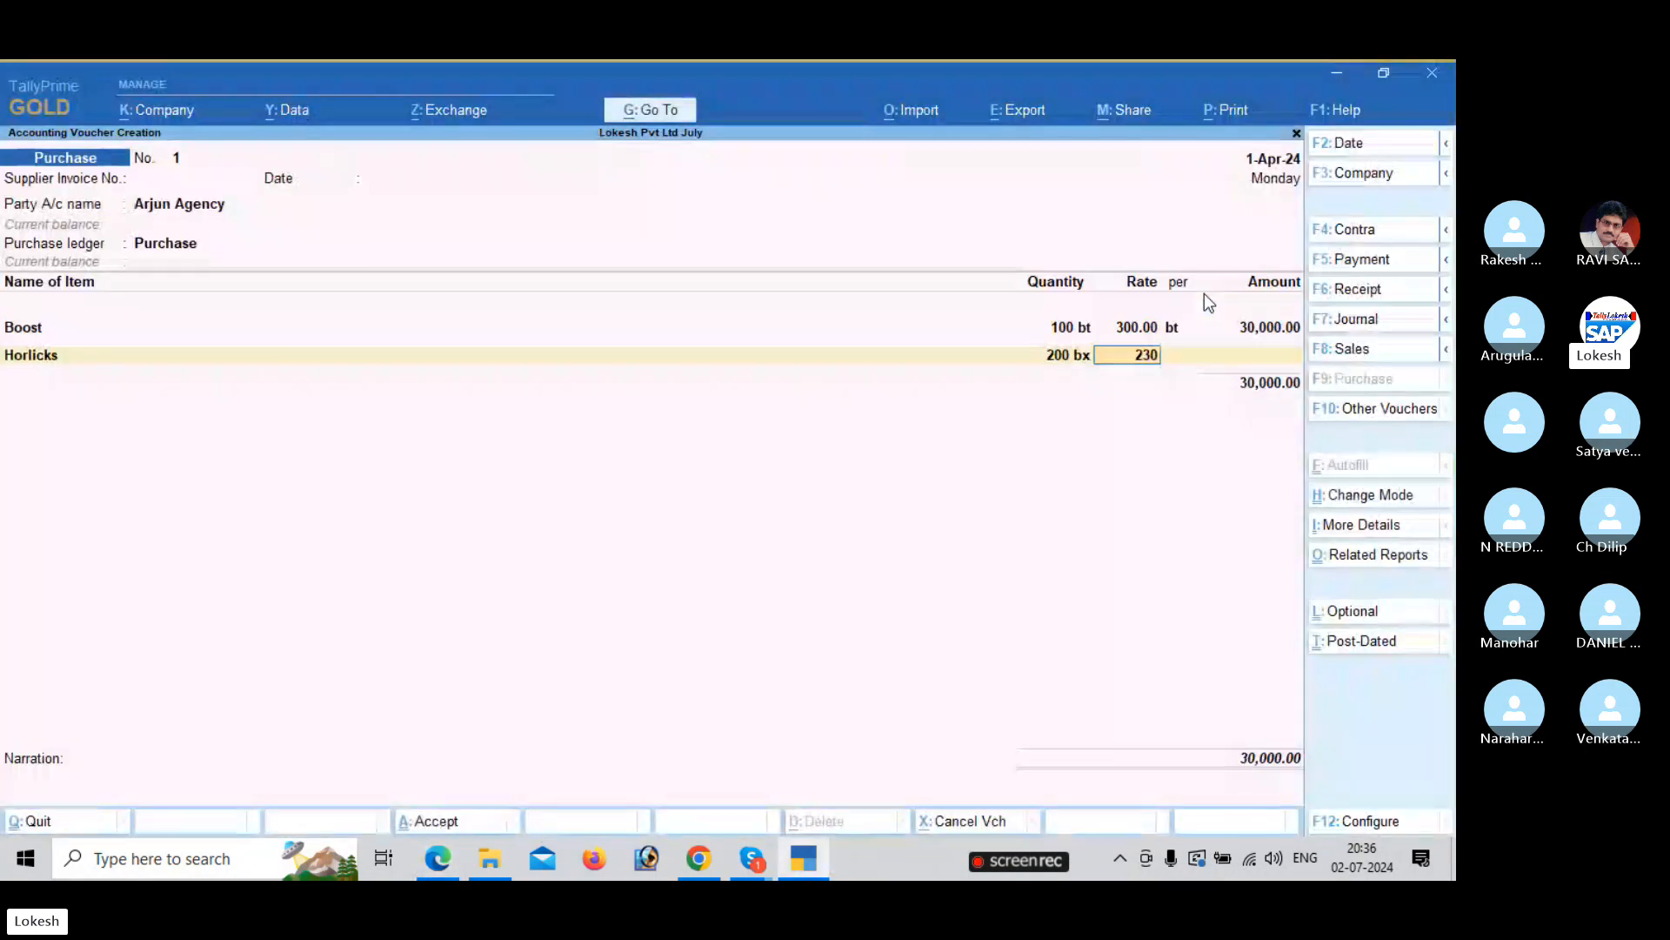
pyautogui.press('Return')
pyautogui.press('Return')
pyautogui.press('Return')
# Add Bournvita as the third item: 300 nos at rate 400.
pyautogui.hotkey('alt', 'Tab')
pyautogui.hotkey('alt', 'Tab')
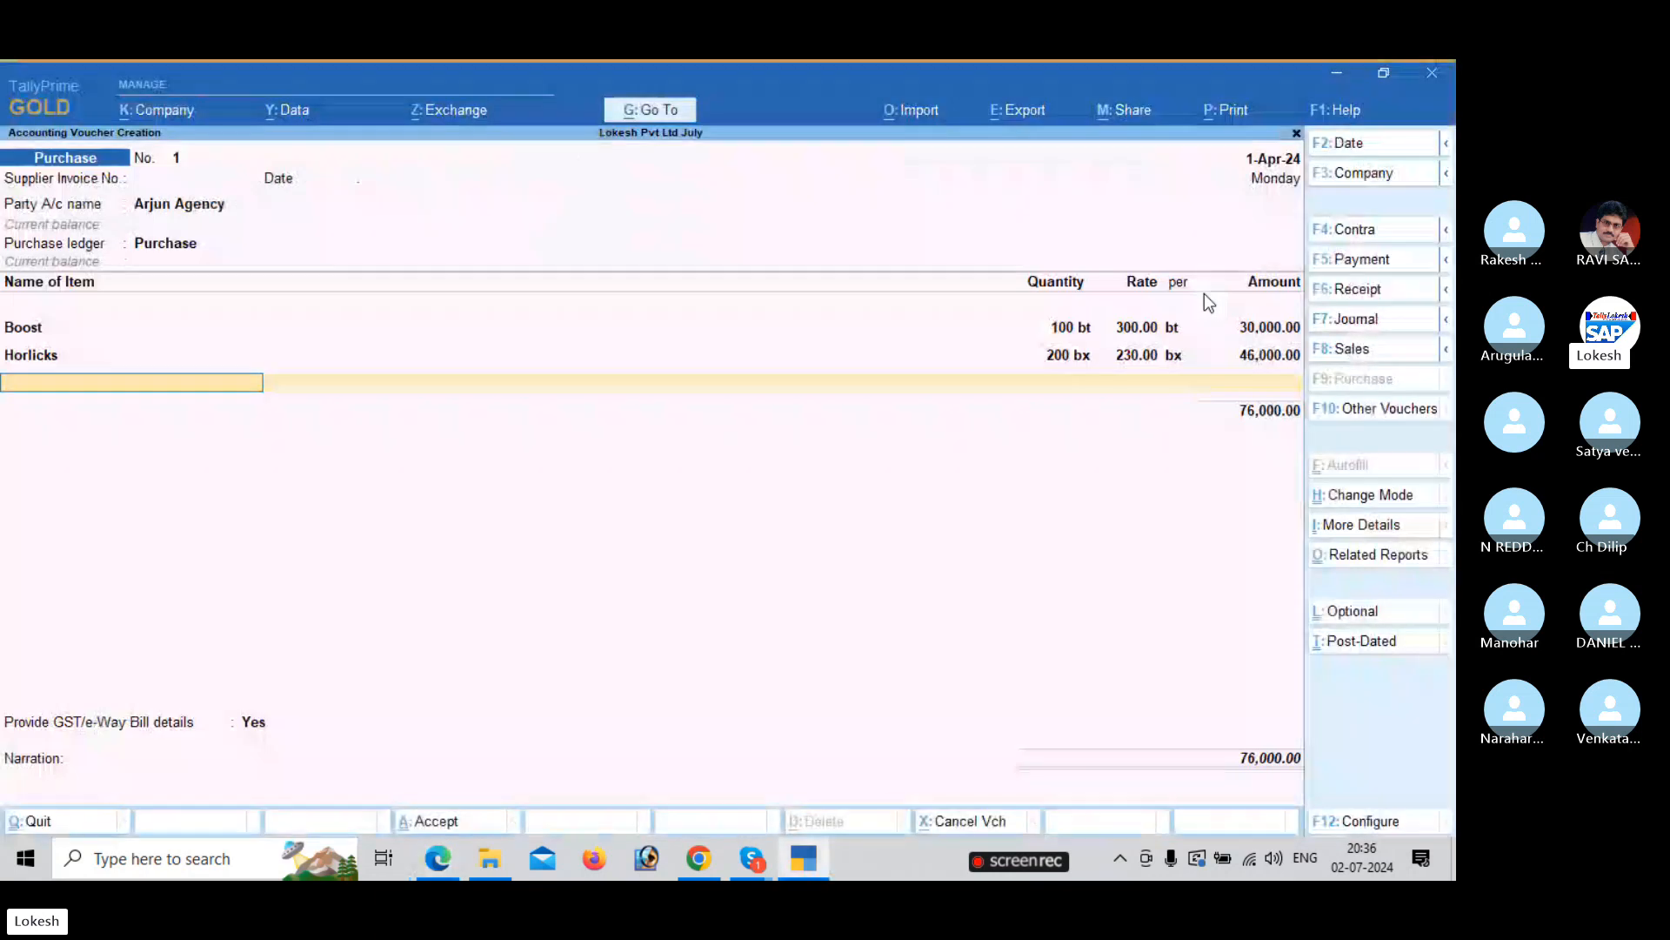
pyautogui.write('Bo')
pyautogui.hotkey('alt', 'Tab')
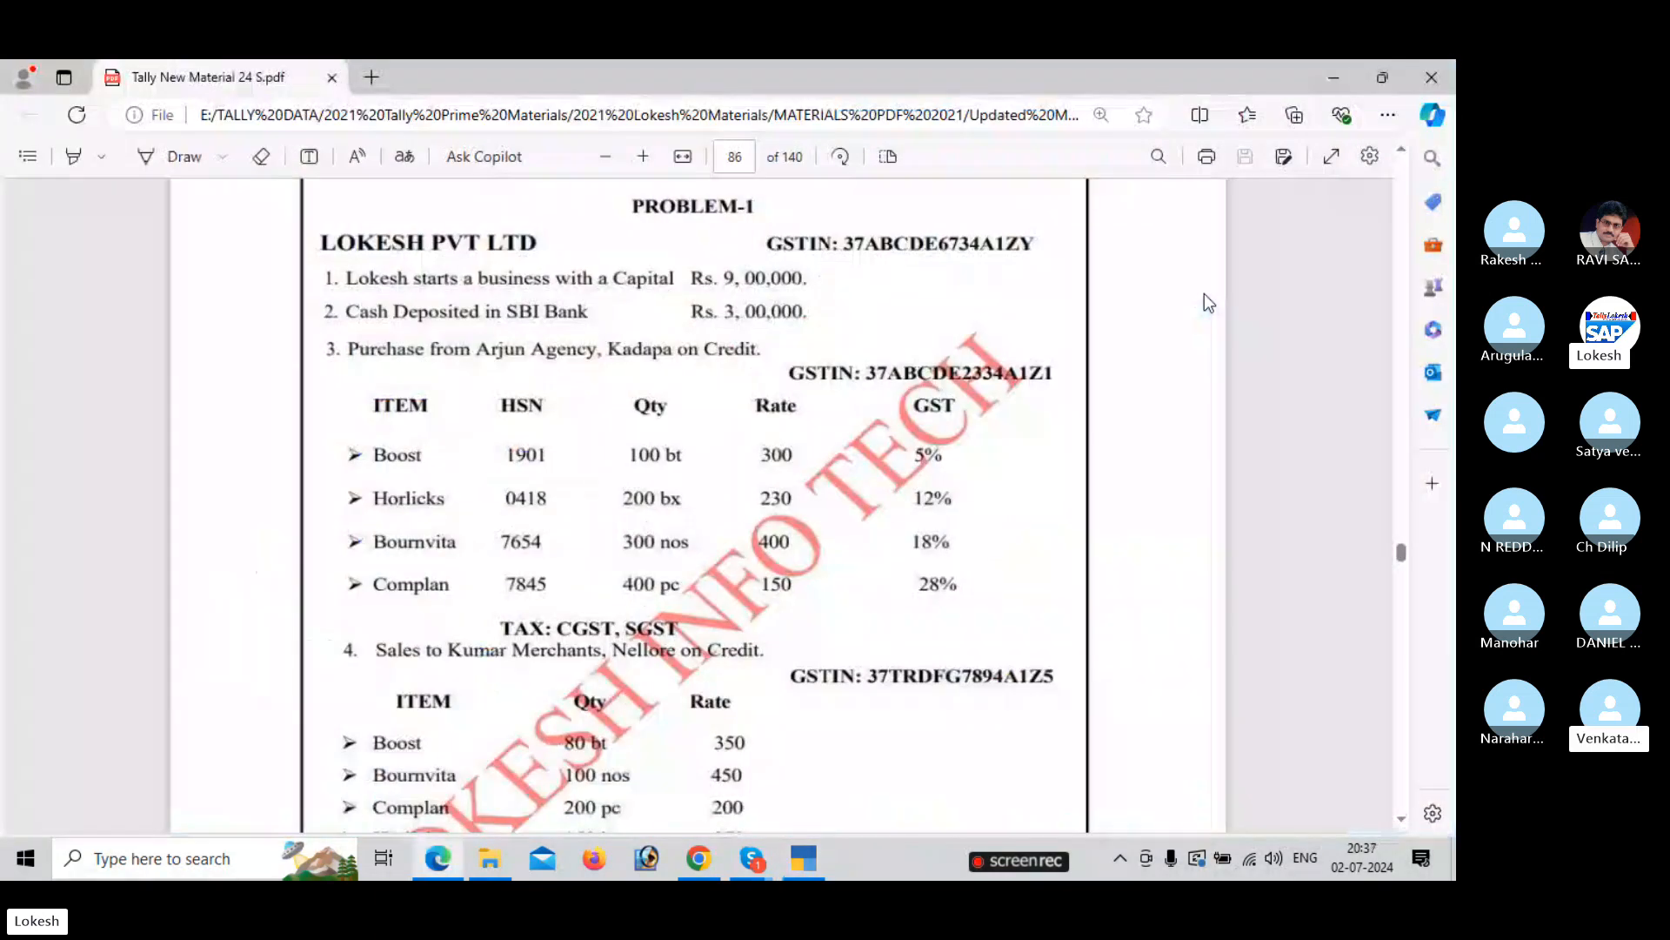
pyautogui.hotkey('alt', 'Tab')
pyautogui.write('300')
pyautogui.press('Return')
pyautogui.write('400')
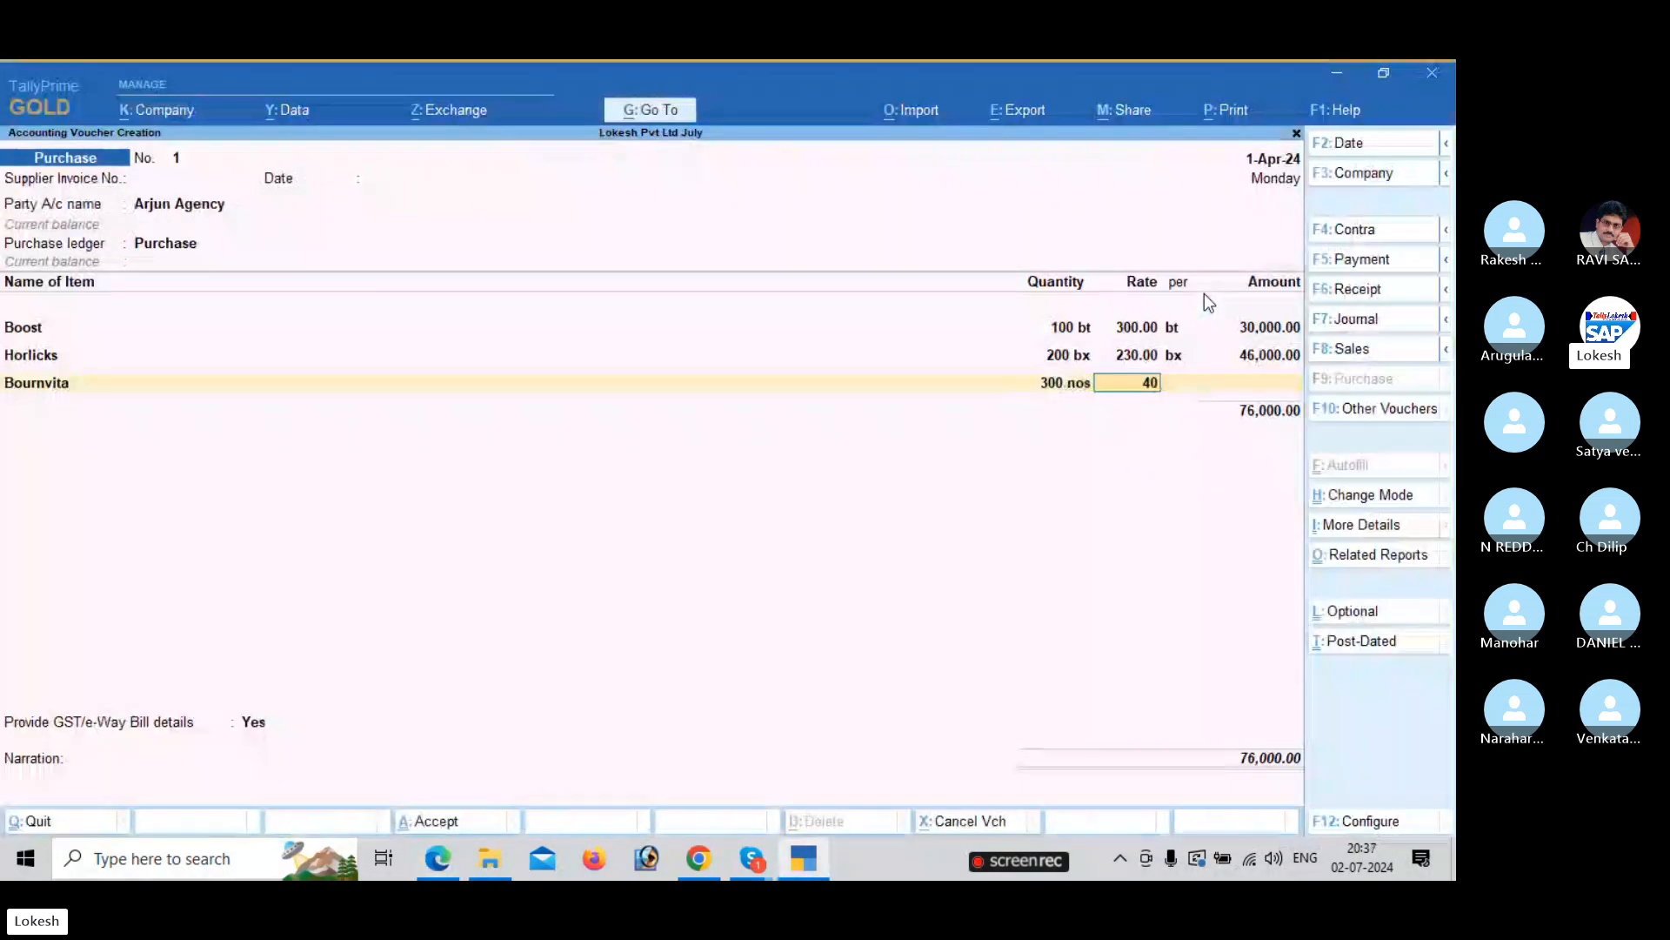
pyautogui.press('Return')
pyautogui.press('Return')
pyautogui.press('Return')
# Add Complan as the fourth item: 400 pc at rate 150.
pyautogui.hotkey('alt', 'Tab')
pyautogui.hotkey('alt', 'Tab')
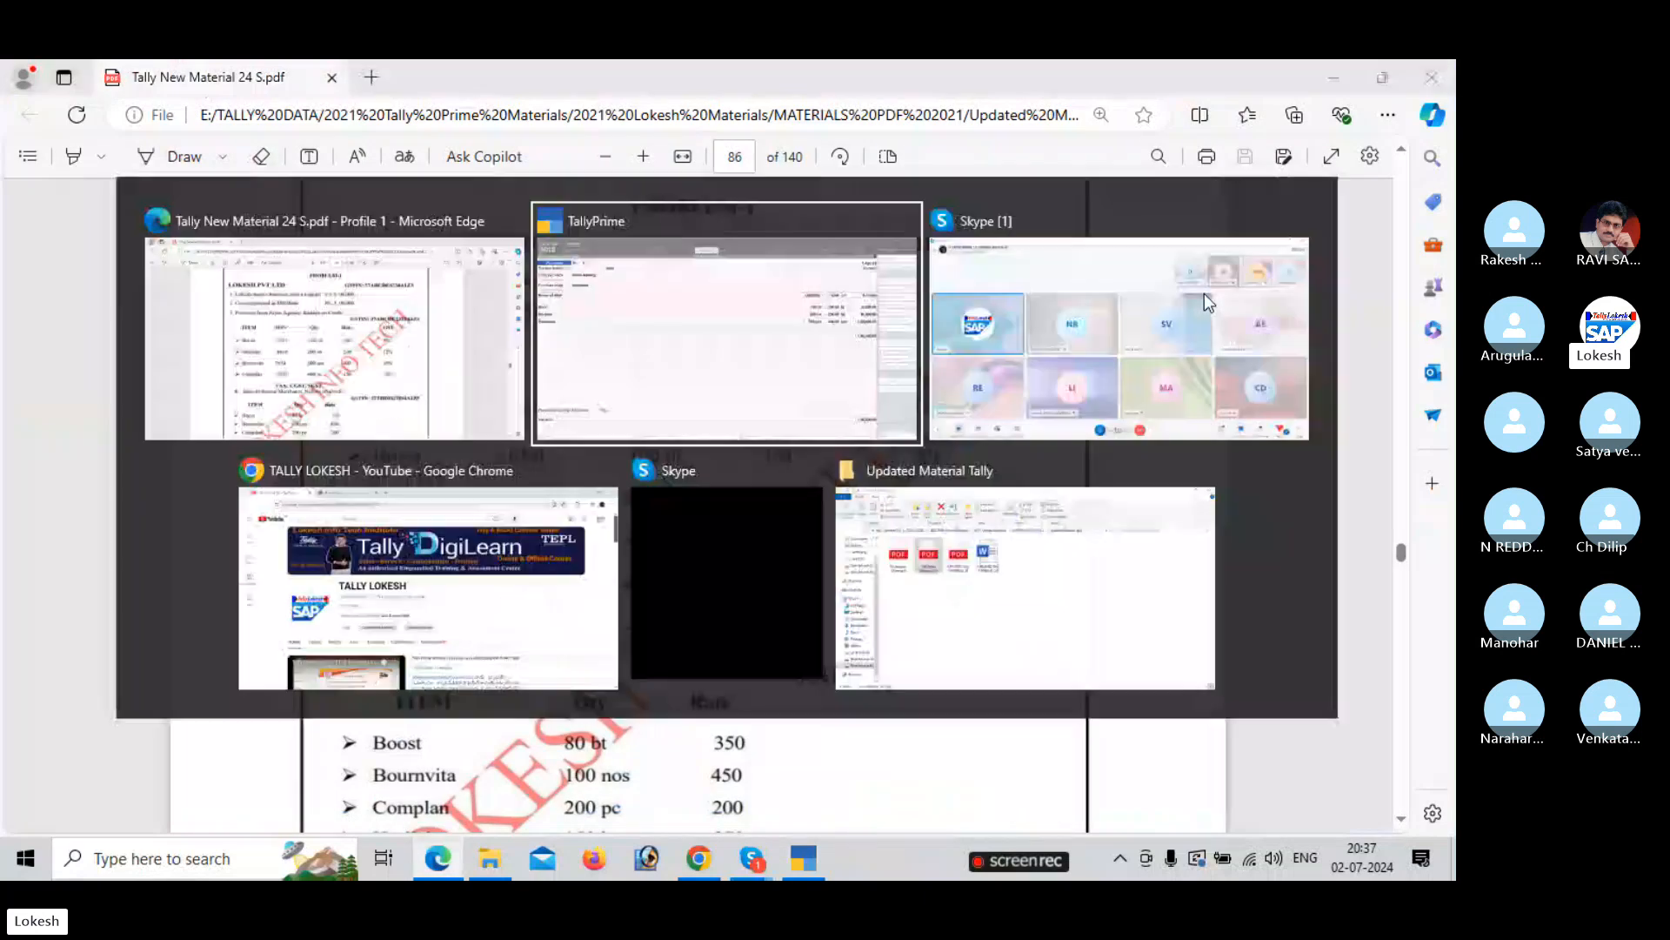
pyautogui.write('c')
pyautogui.press('Return')
pyautogui.hotkey('alt', 'Tab')
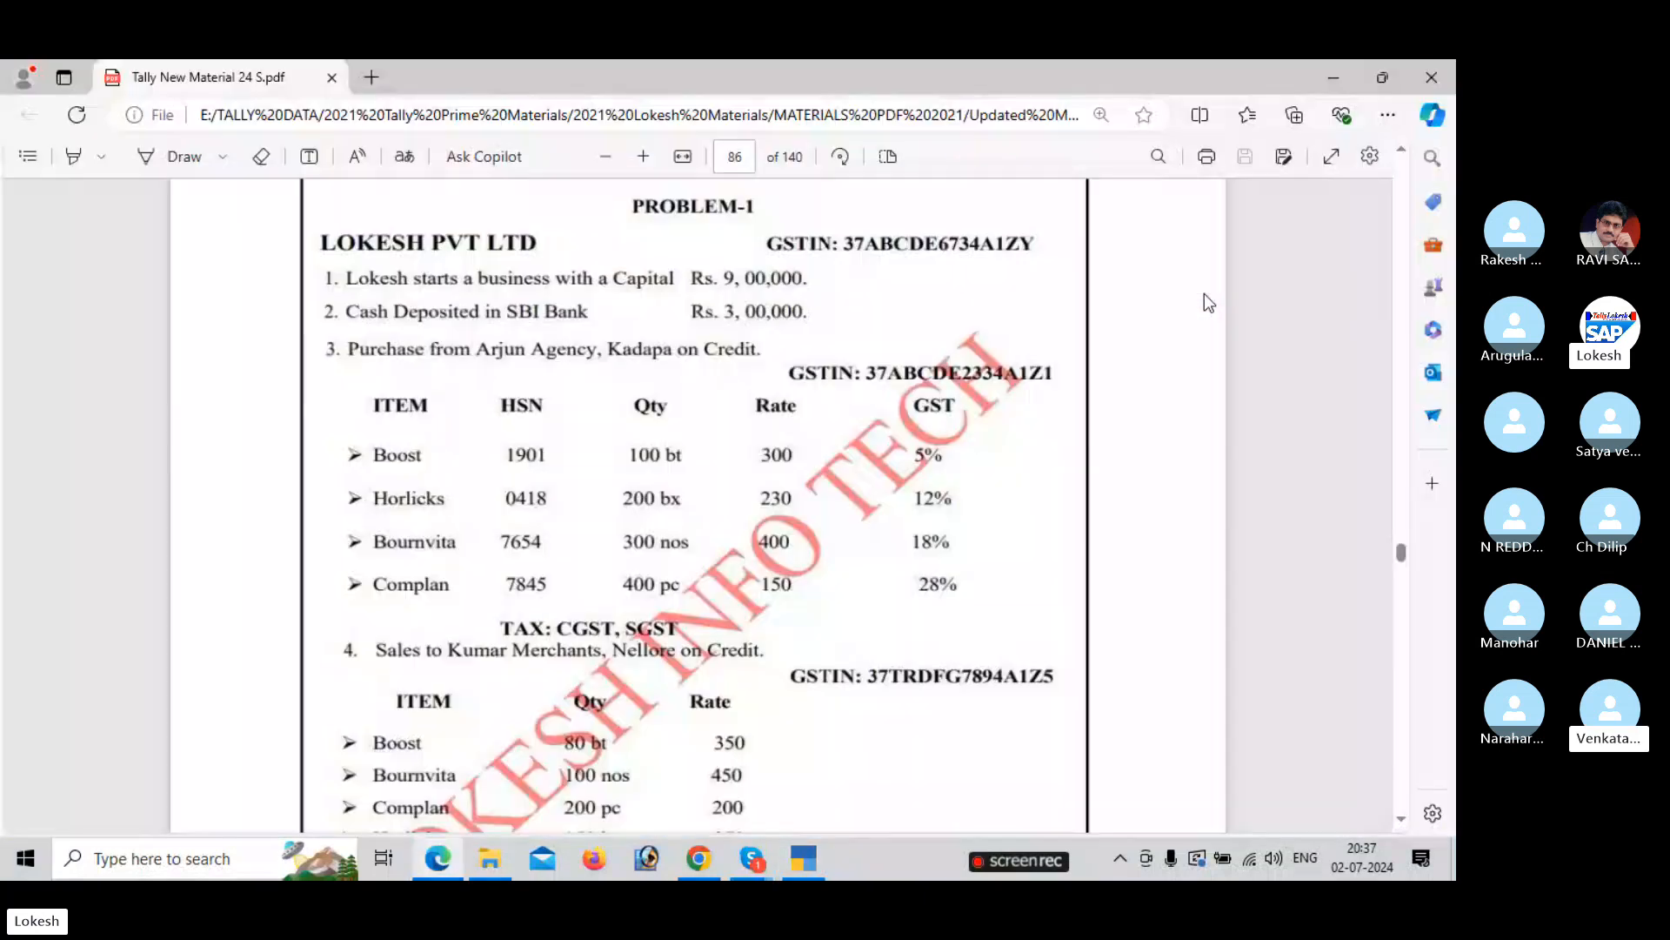
pyautogui.hotkey('alt', 'Tab')
pyautogui.write('400')
pyautogui.press('Return')
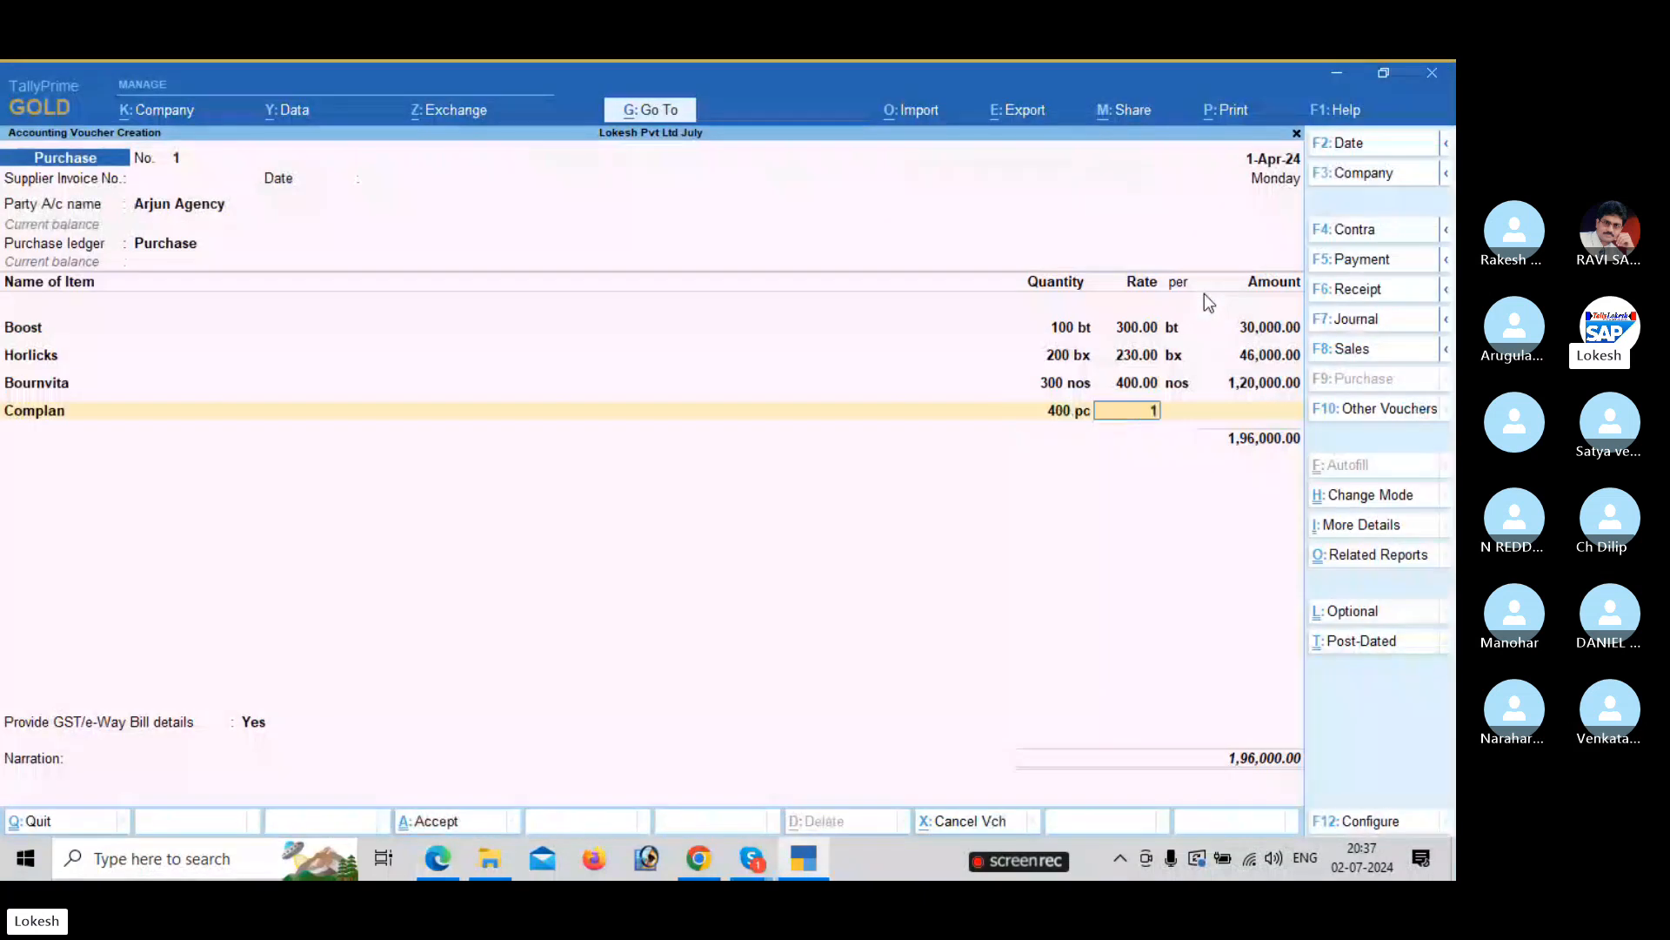
pyautogui.write('150')
pyautogui.press('Return')
pyautogui.press('Return')
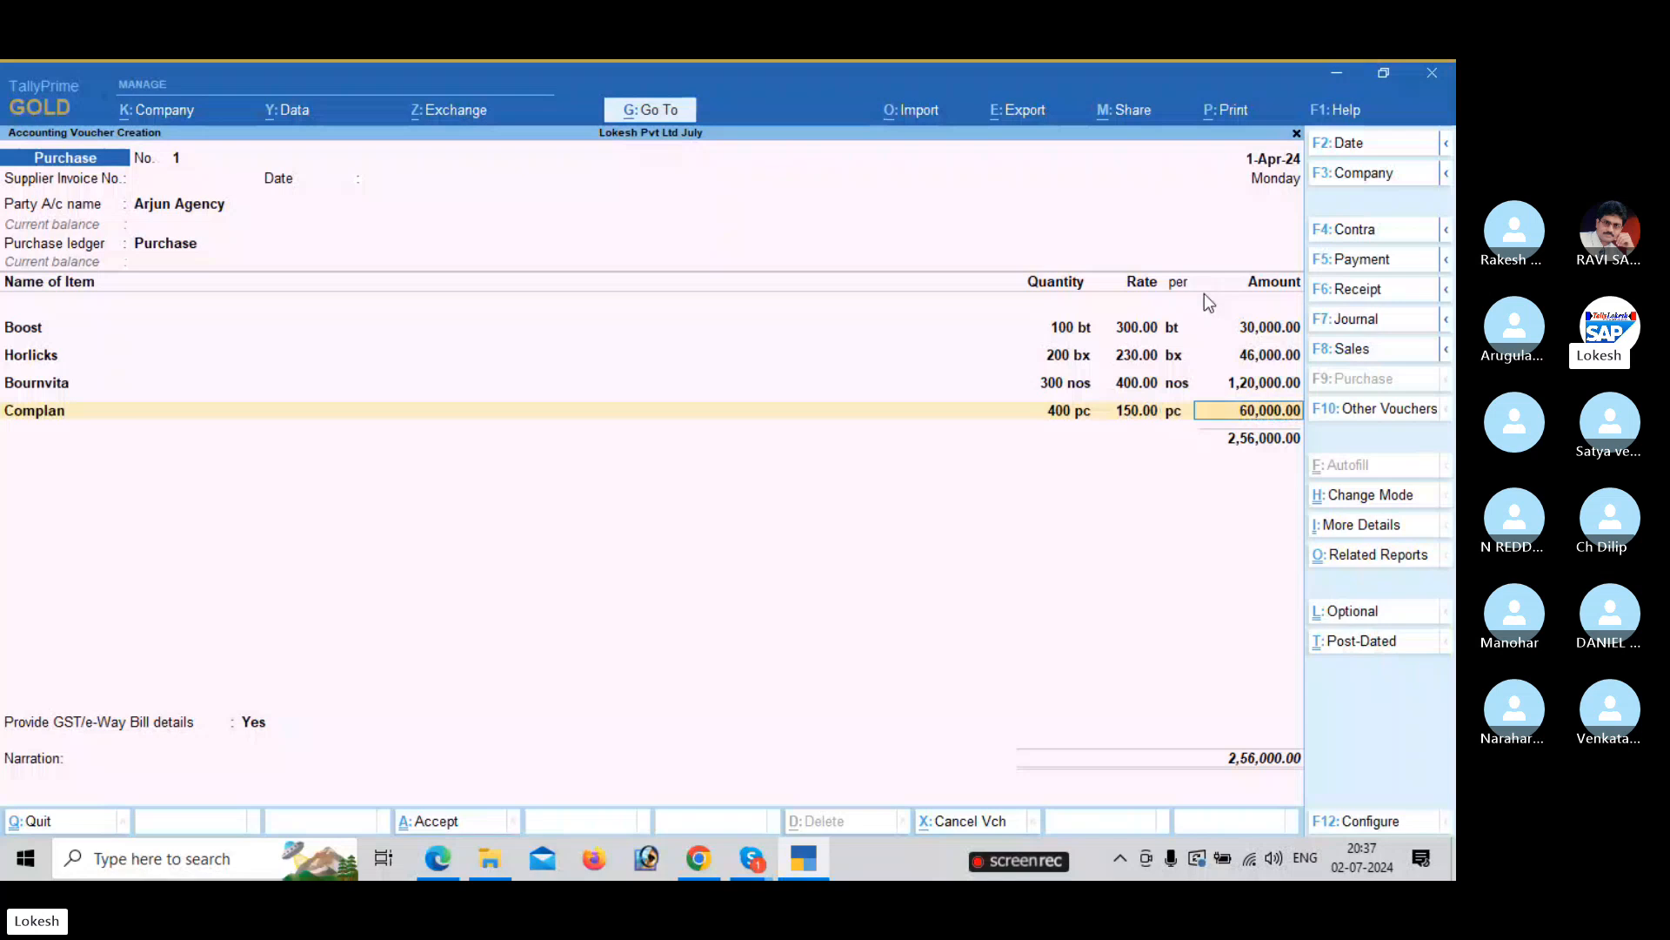
pyautogui.press('Return')
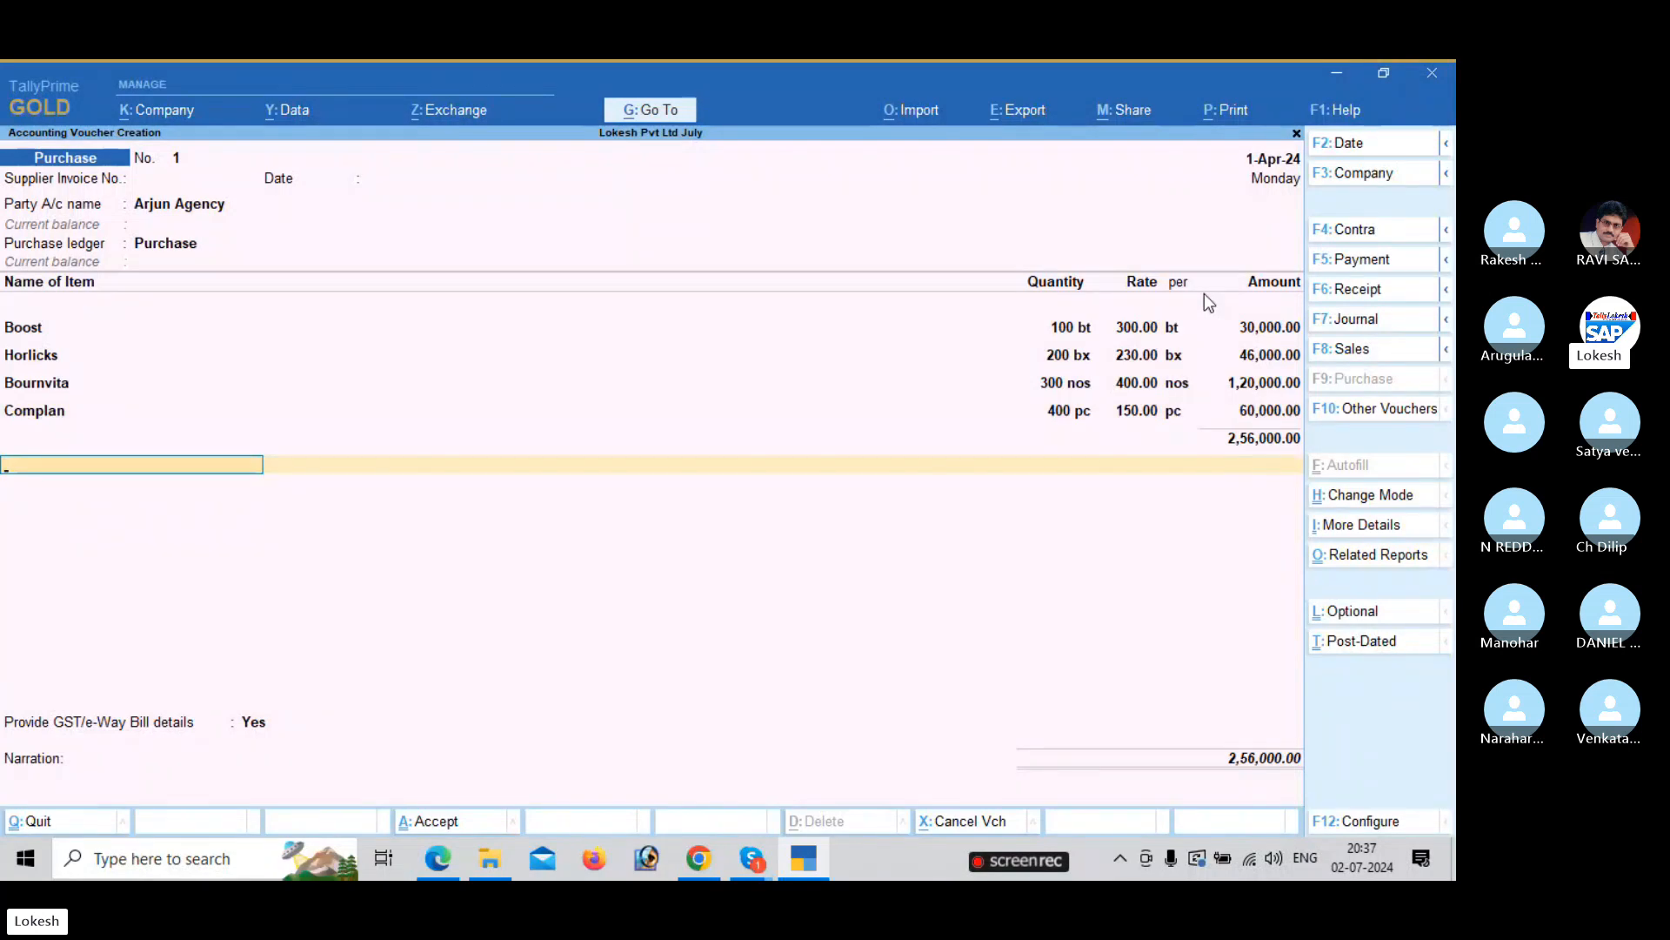
# Add CGST and SGST tax lines of 22,710.00 each.
pyautogui.write('Cg')
pyautogui.press('Return')
pyautogui.write('s')
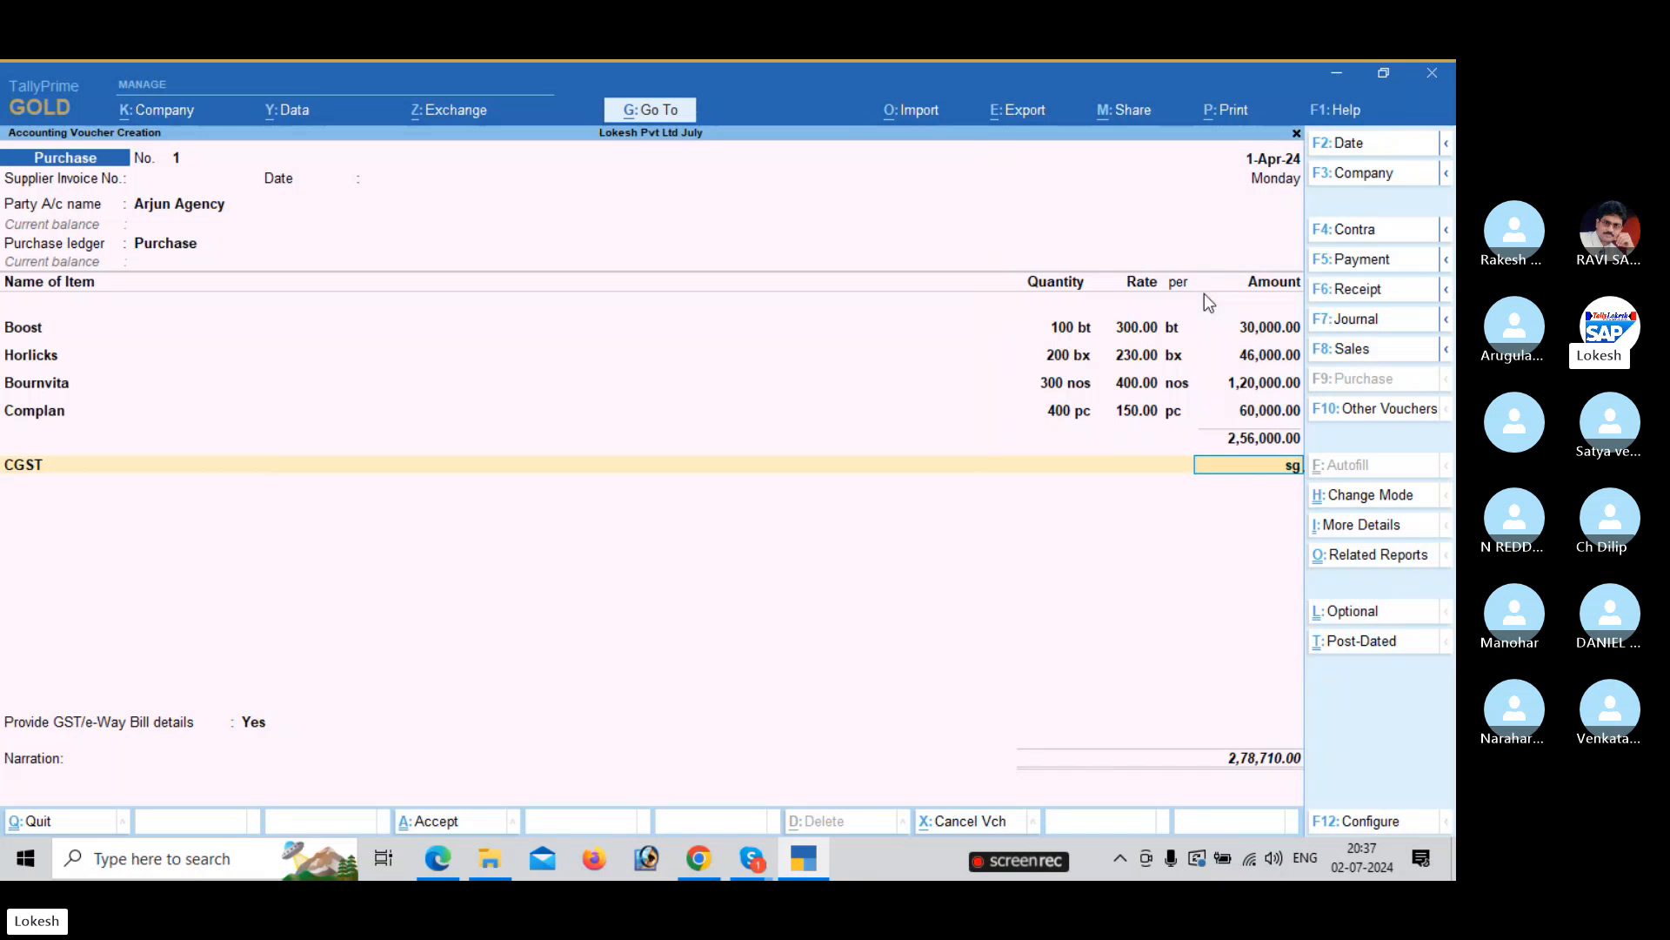
pyautogui.press('Return')
pyautogui.write('sg')
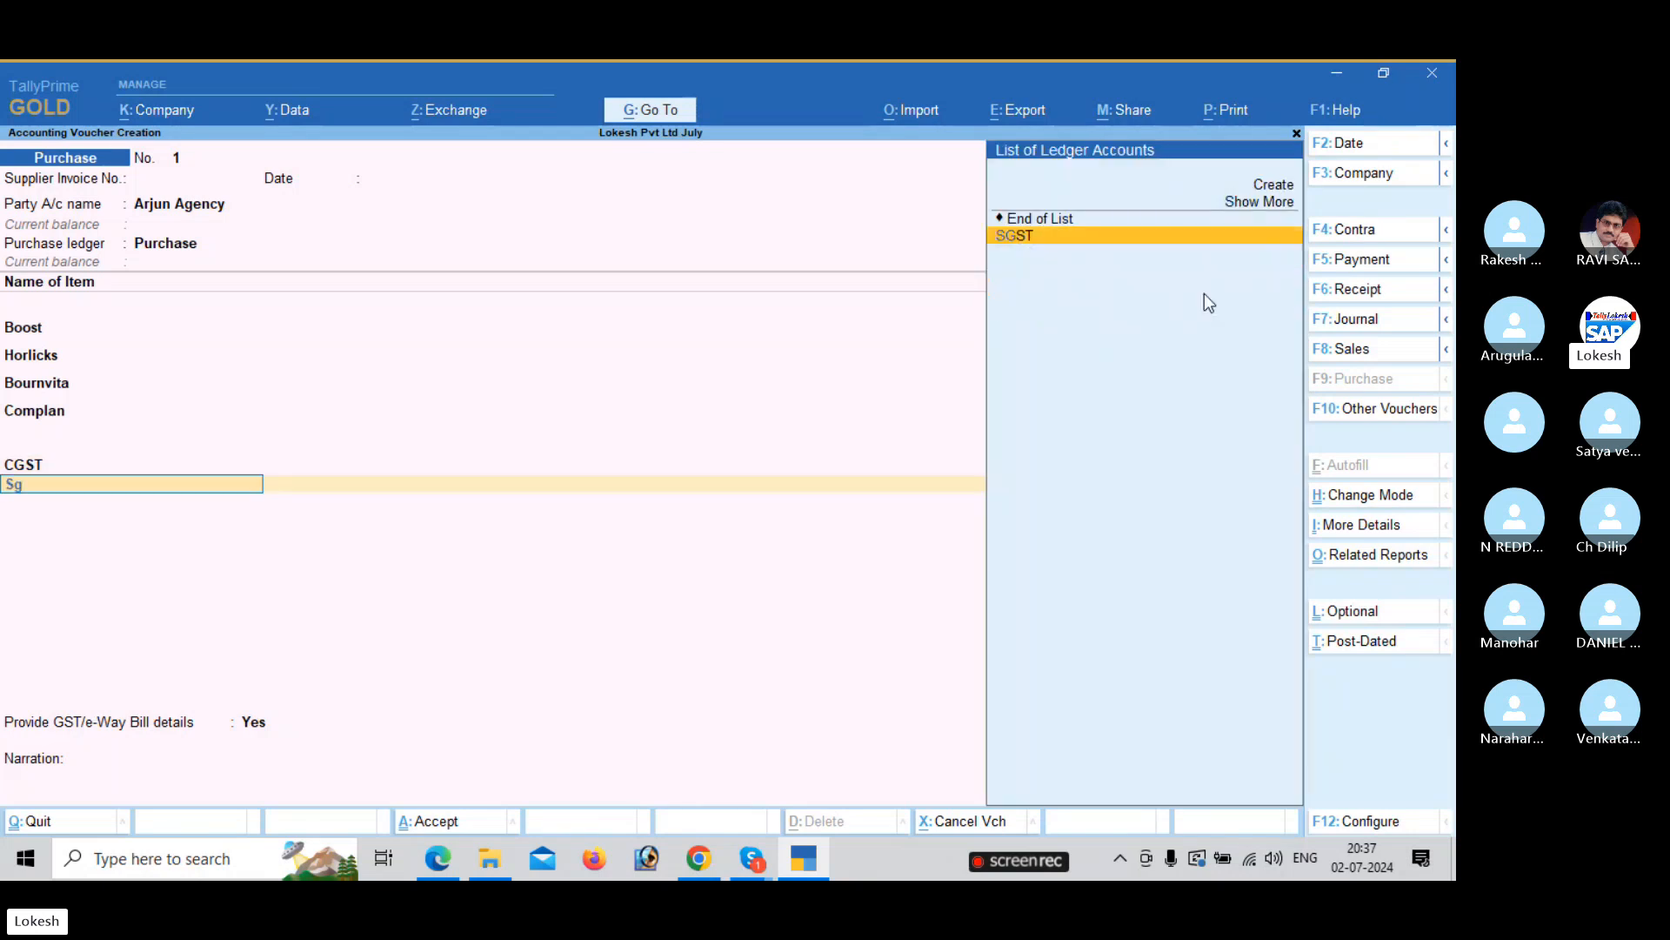
pyautogui.press('Return')
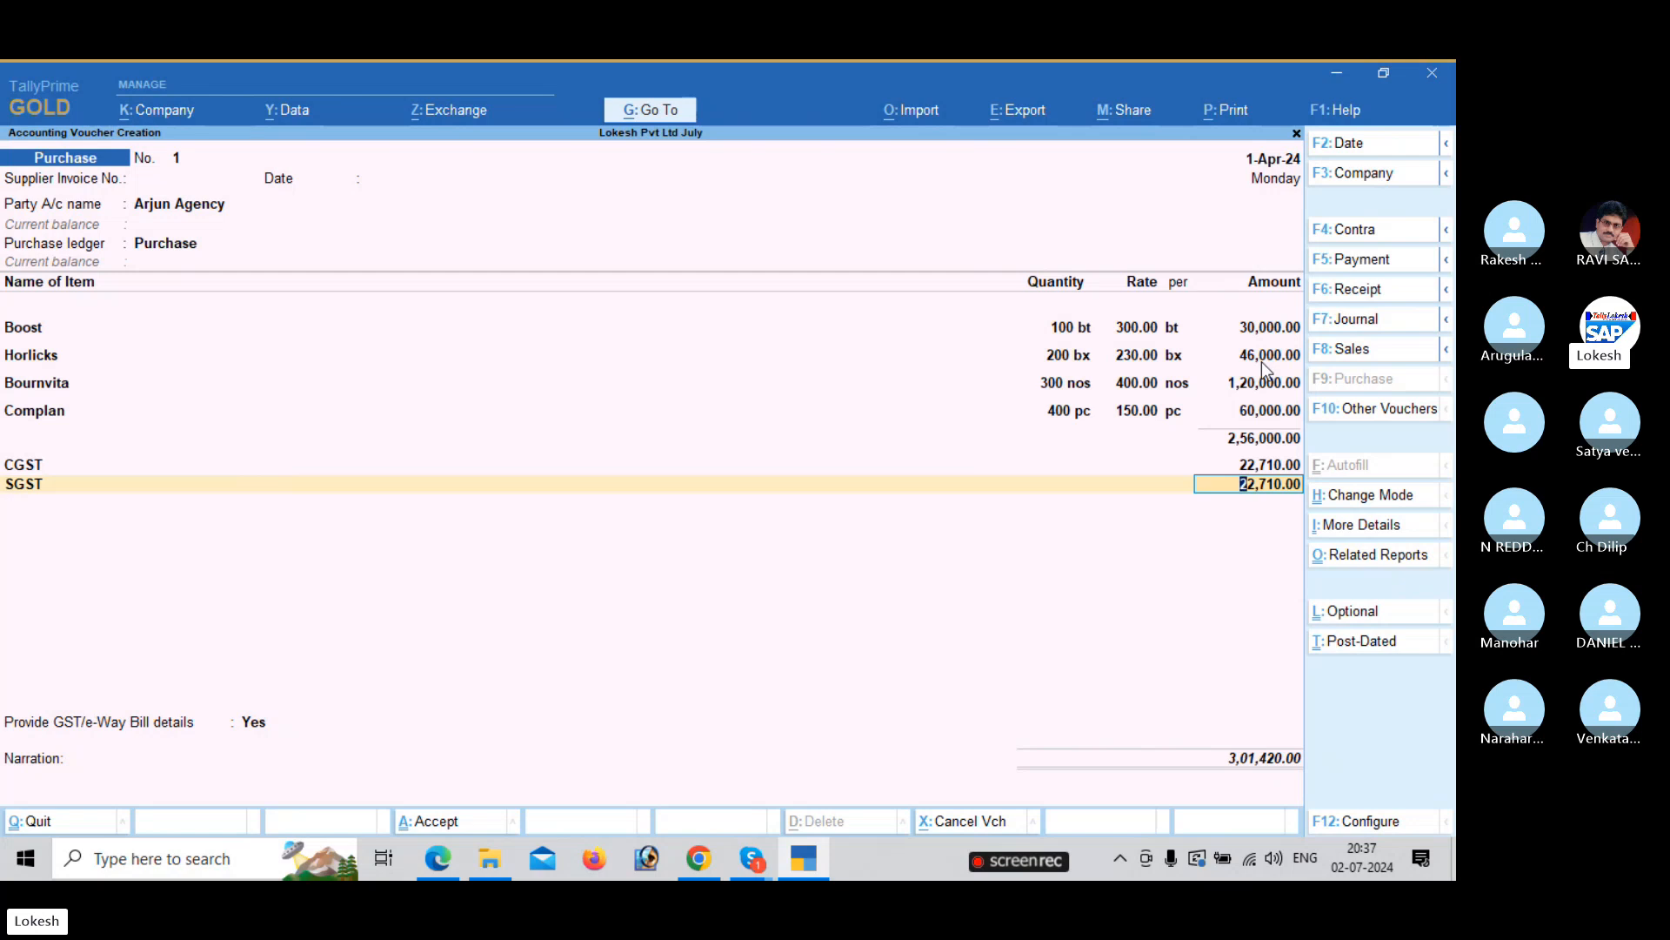
# Compare the purchase voucher against the GST rates in the problem sheet.
pyautogui.hotkey('alt', 'Tab')
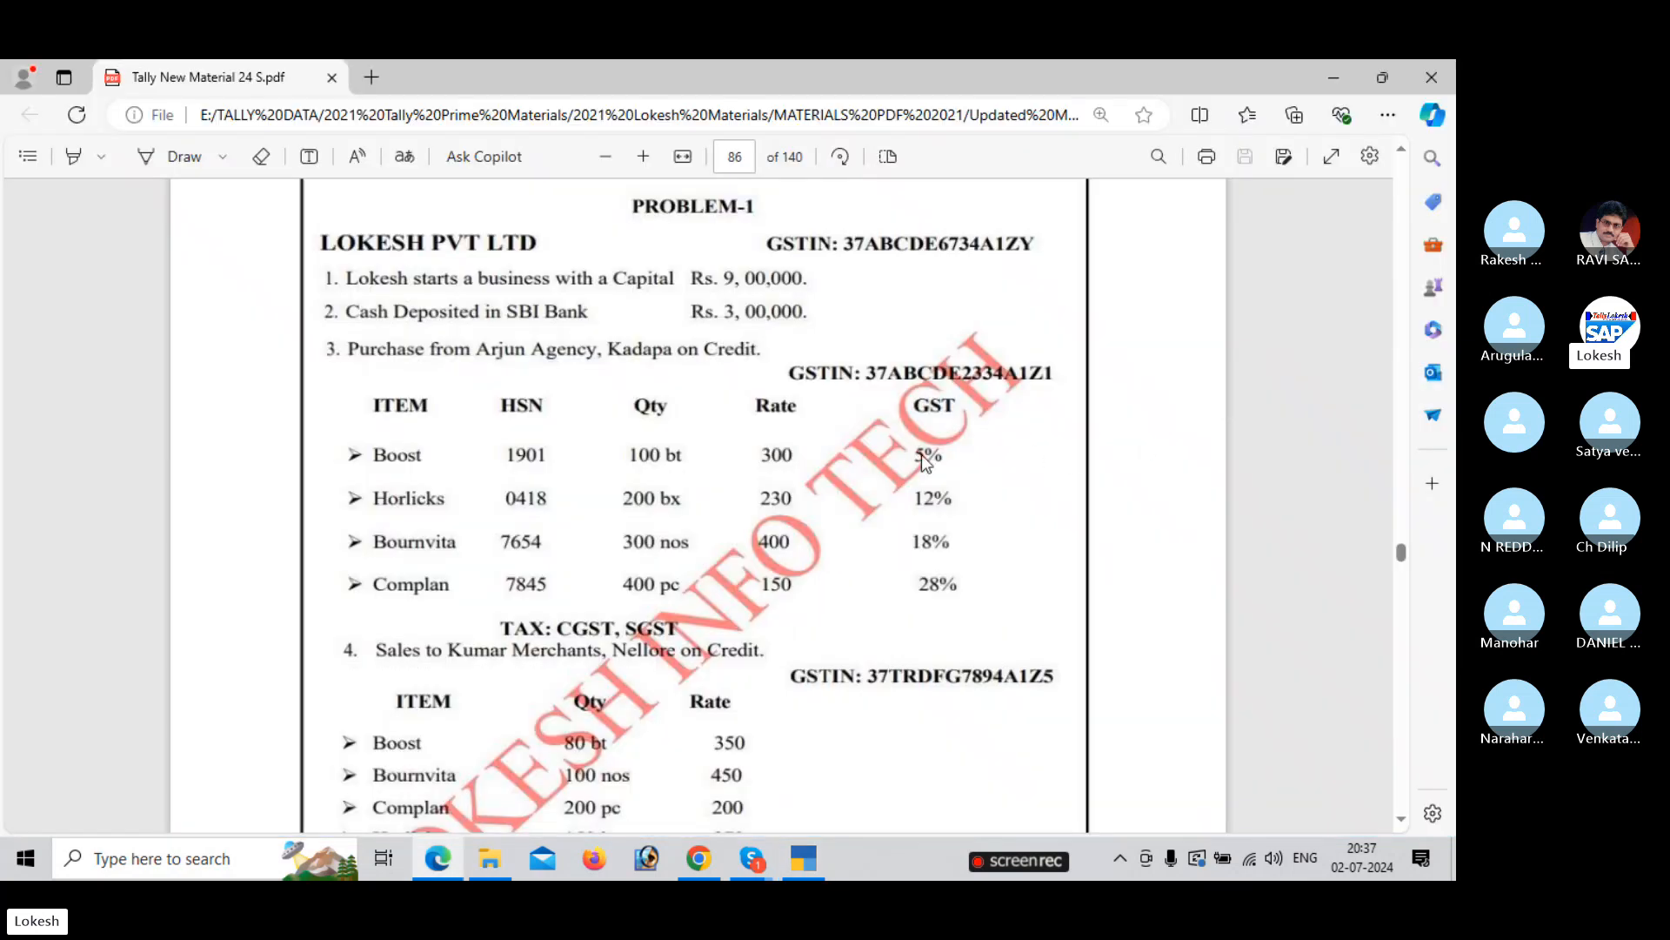
pyautogui.hotkey('alt', 'Tab')
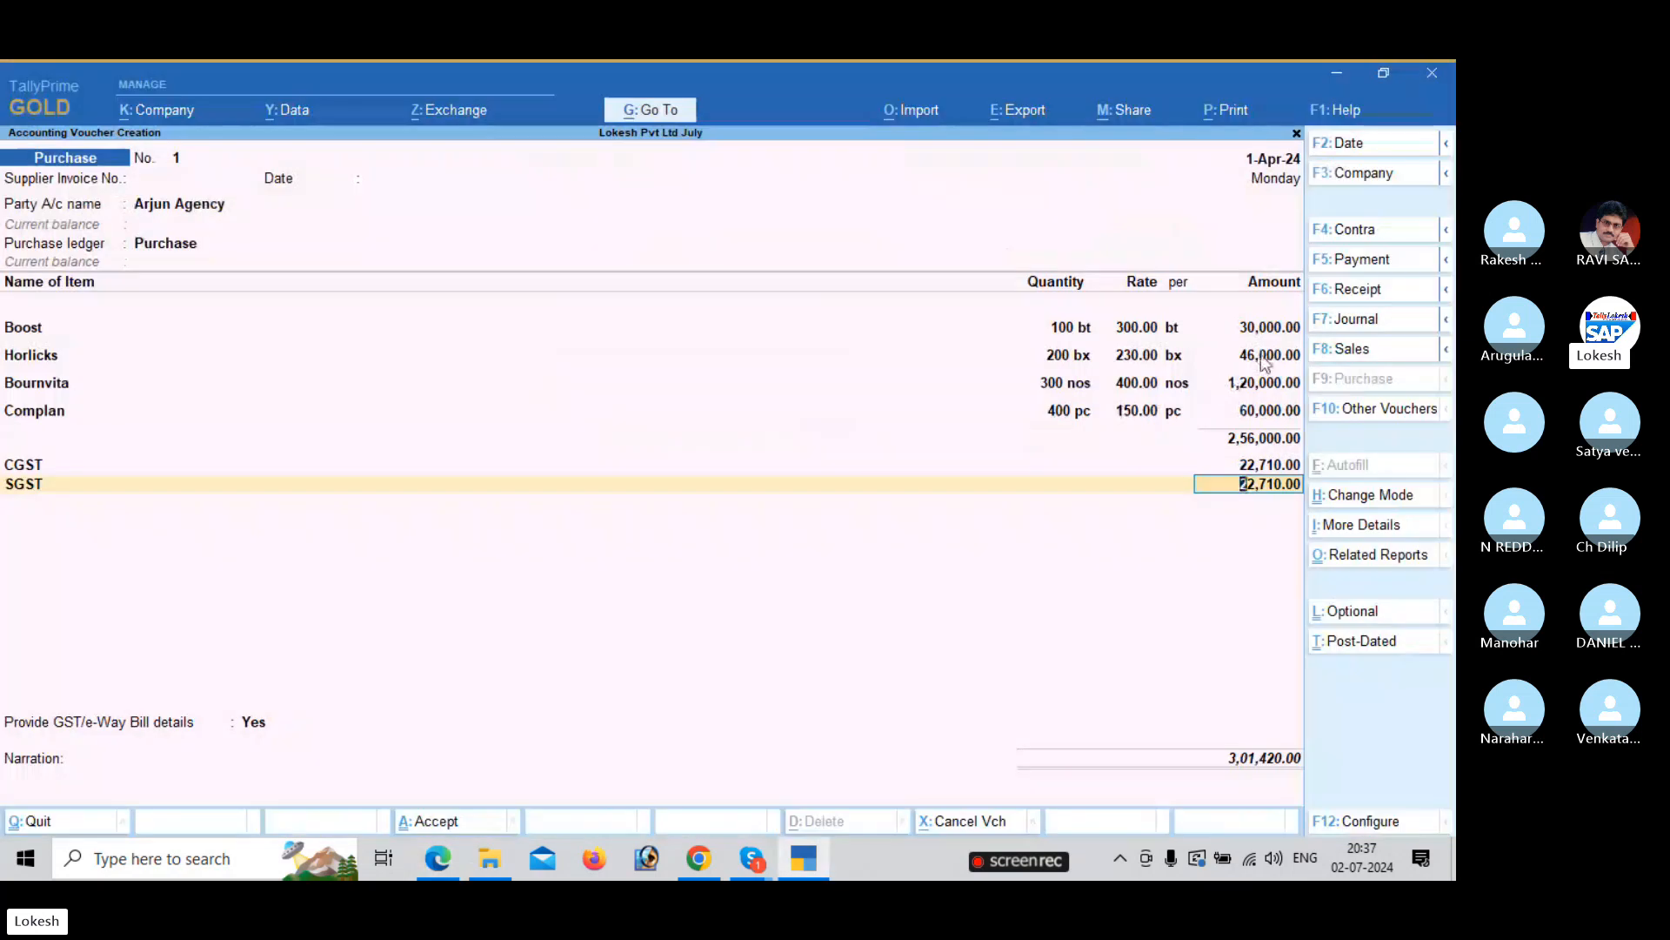
pyautogui.hotkey('alt', 'Tab')
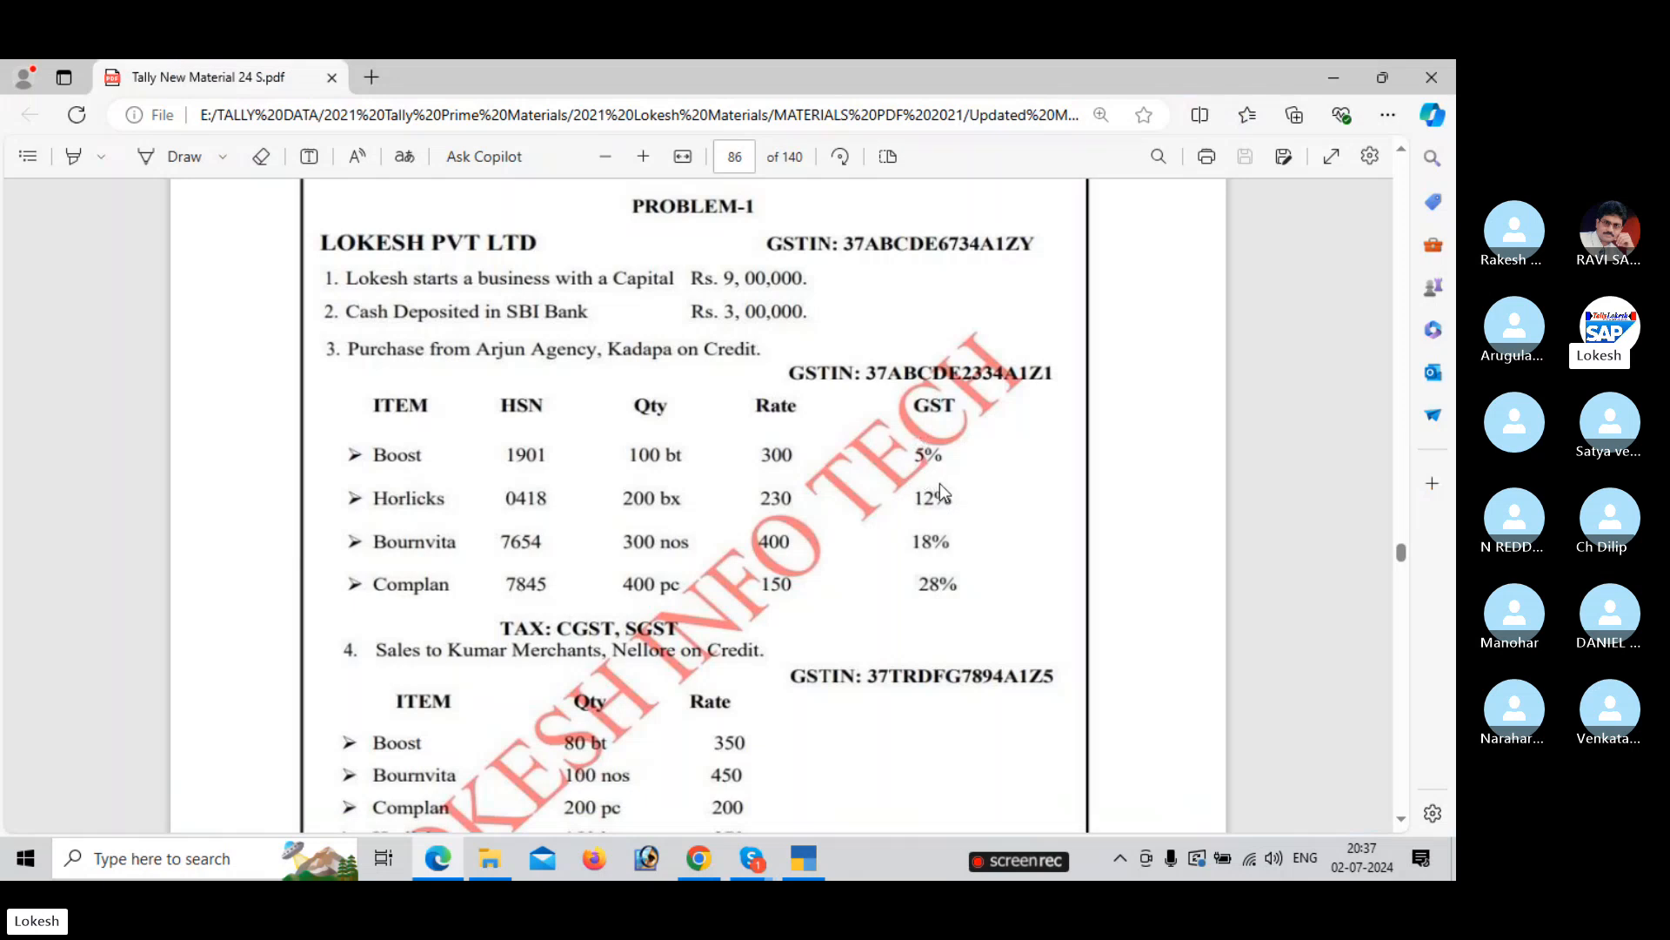
pyautogui.hotkey('alt', 'Tab')
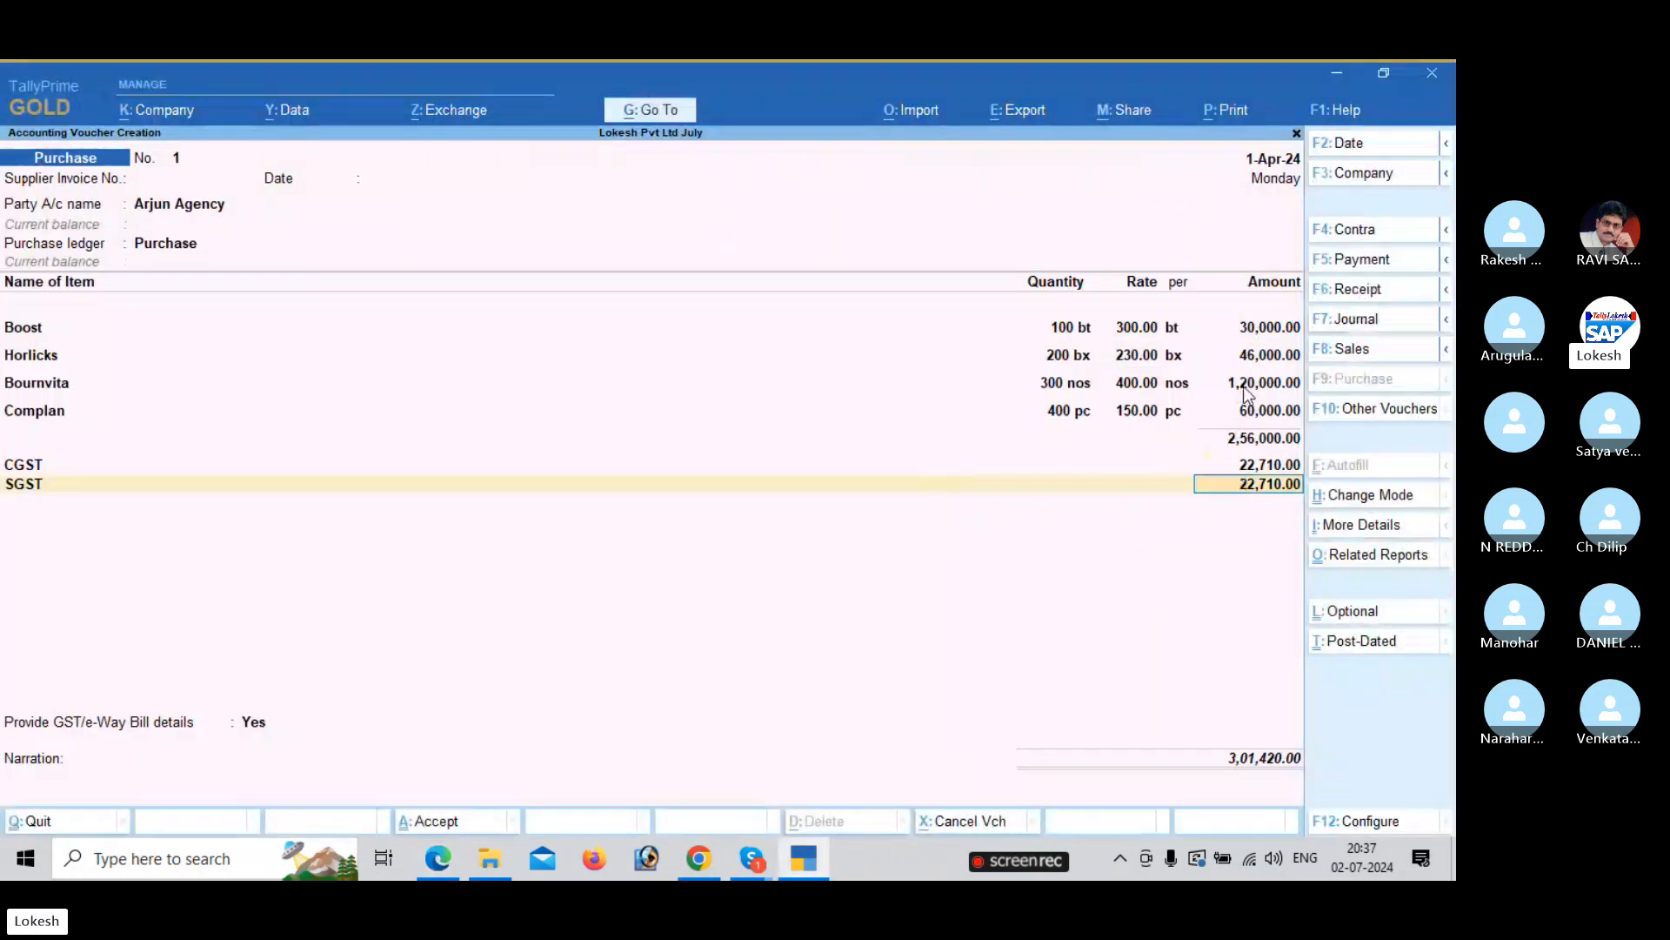
pyautogui.hotkey('alt', 'Tab')
pyautogui.hotkey('alt', 'Tab')
pyautogui.hotkey('alt', 'Tab')
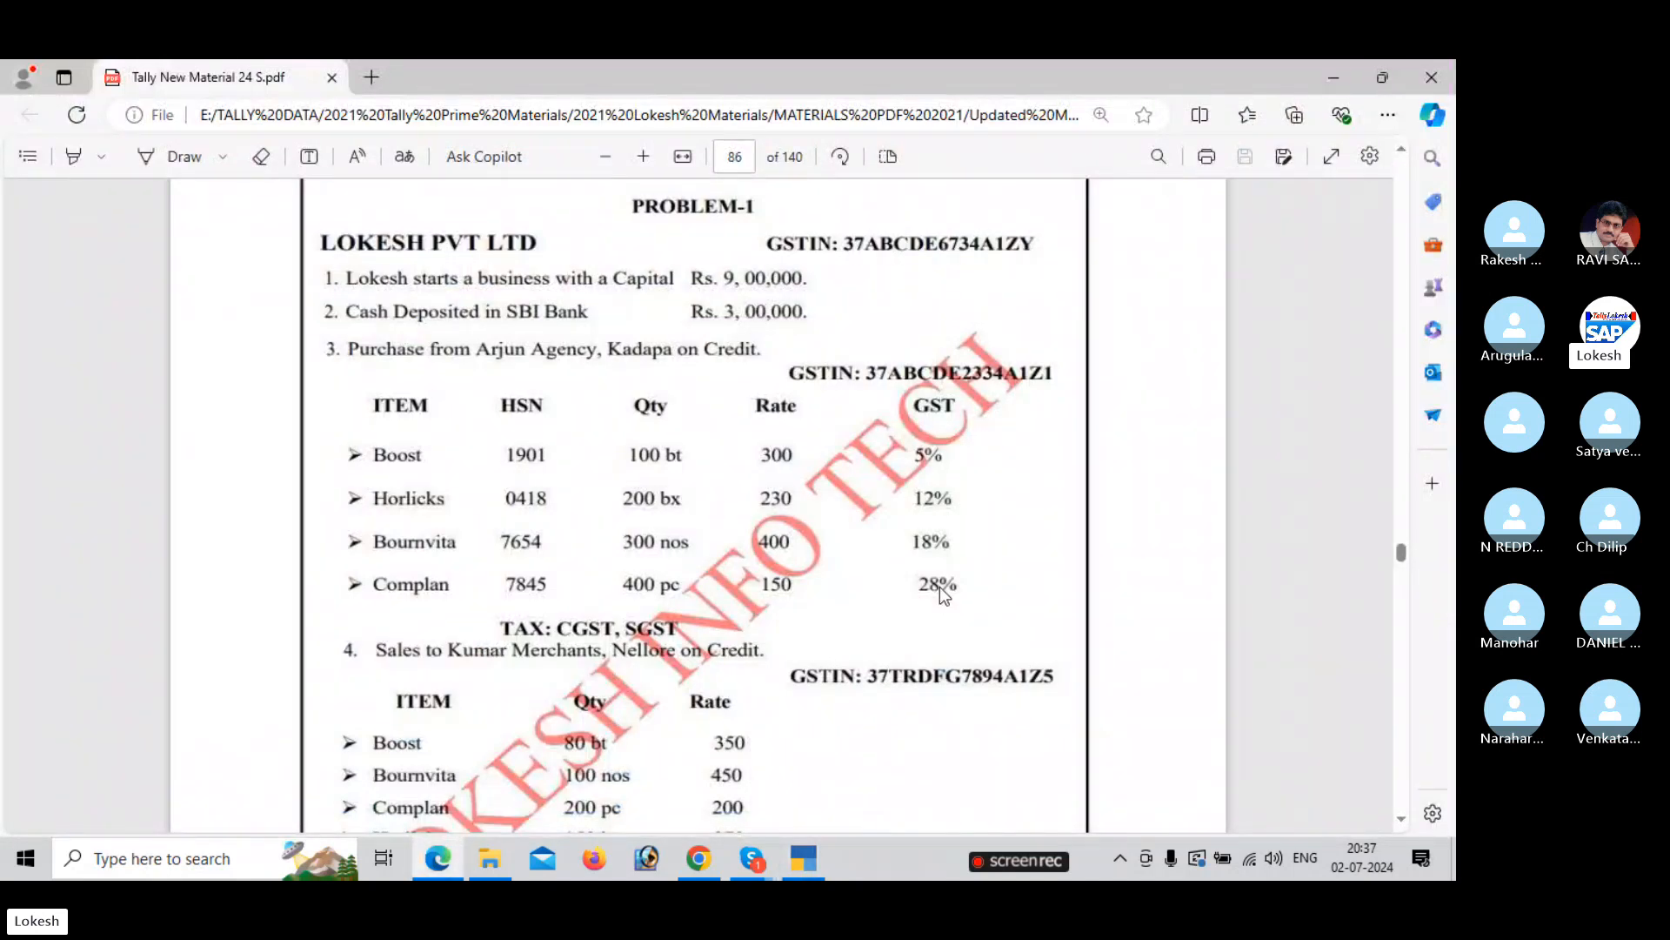
pyautogui.hotkey('alt', 'Tab')
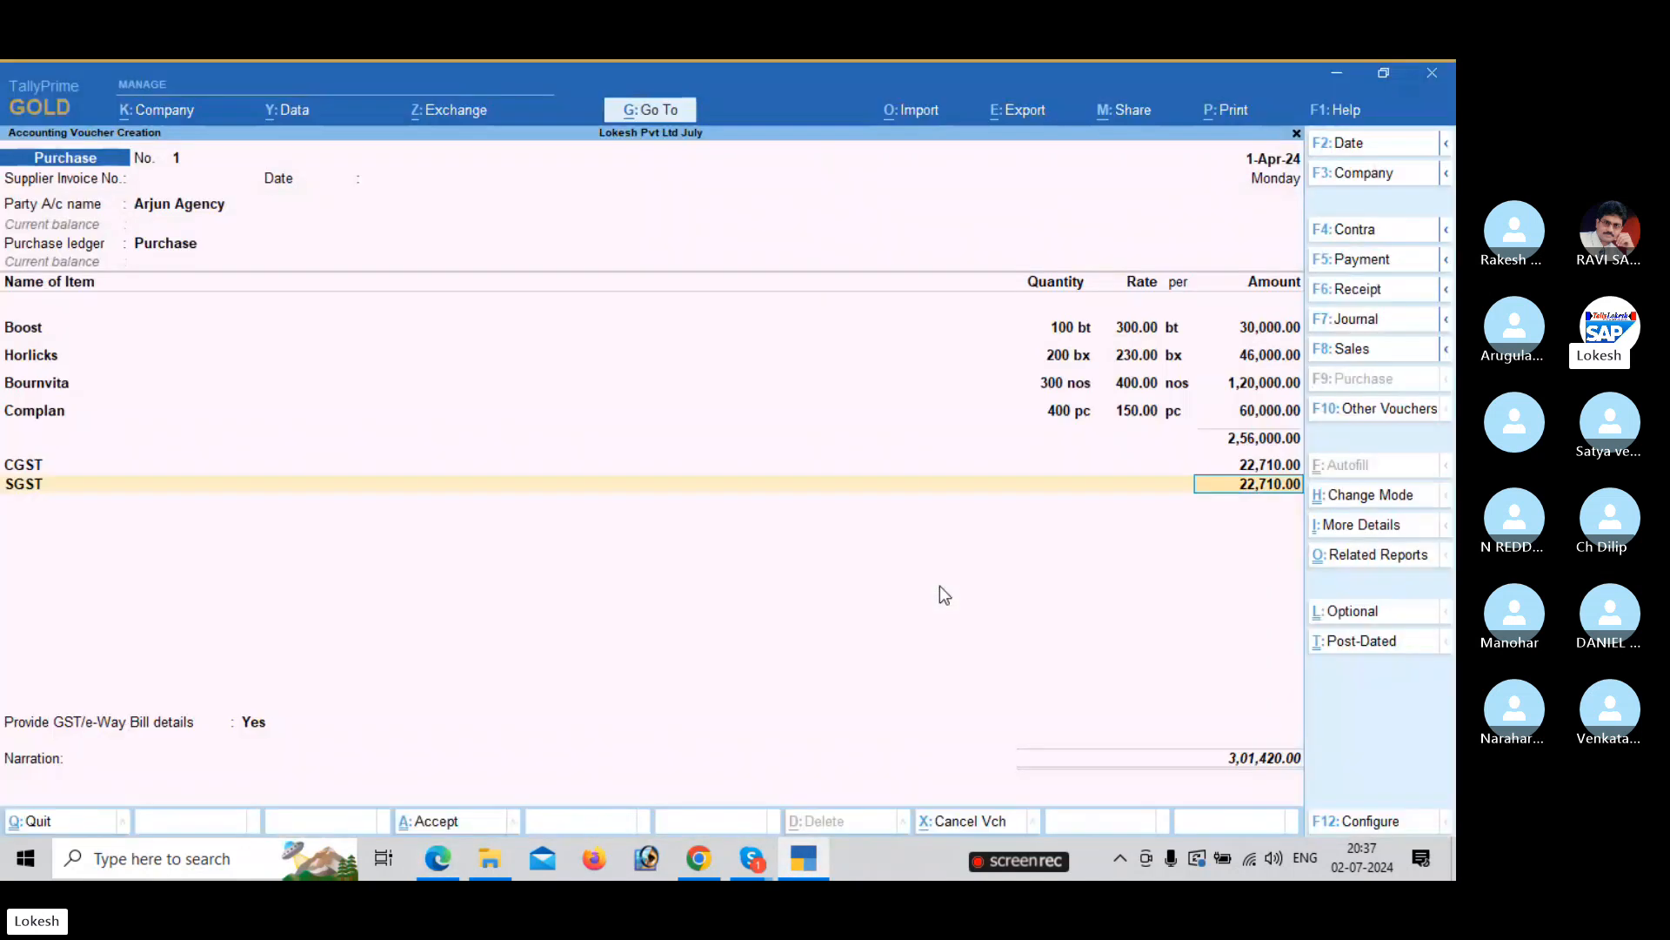
# Review the voucher's GST tax analysis for Boost, Horlicks, Bournvita and Complan.
pyautogui.click(1375, 561)
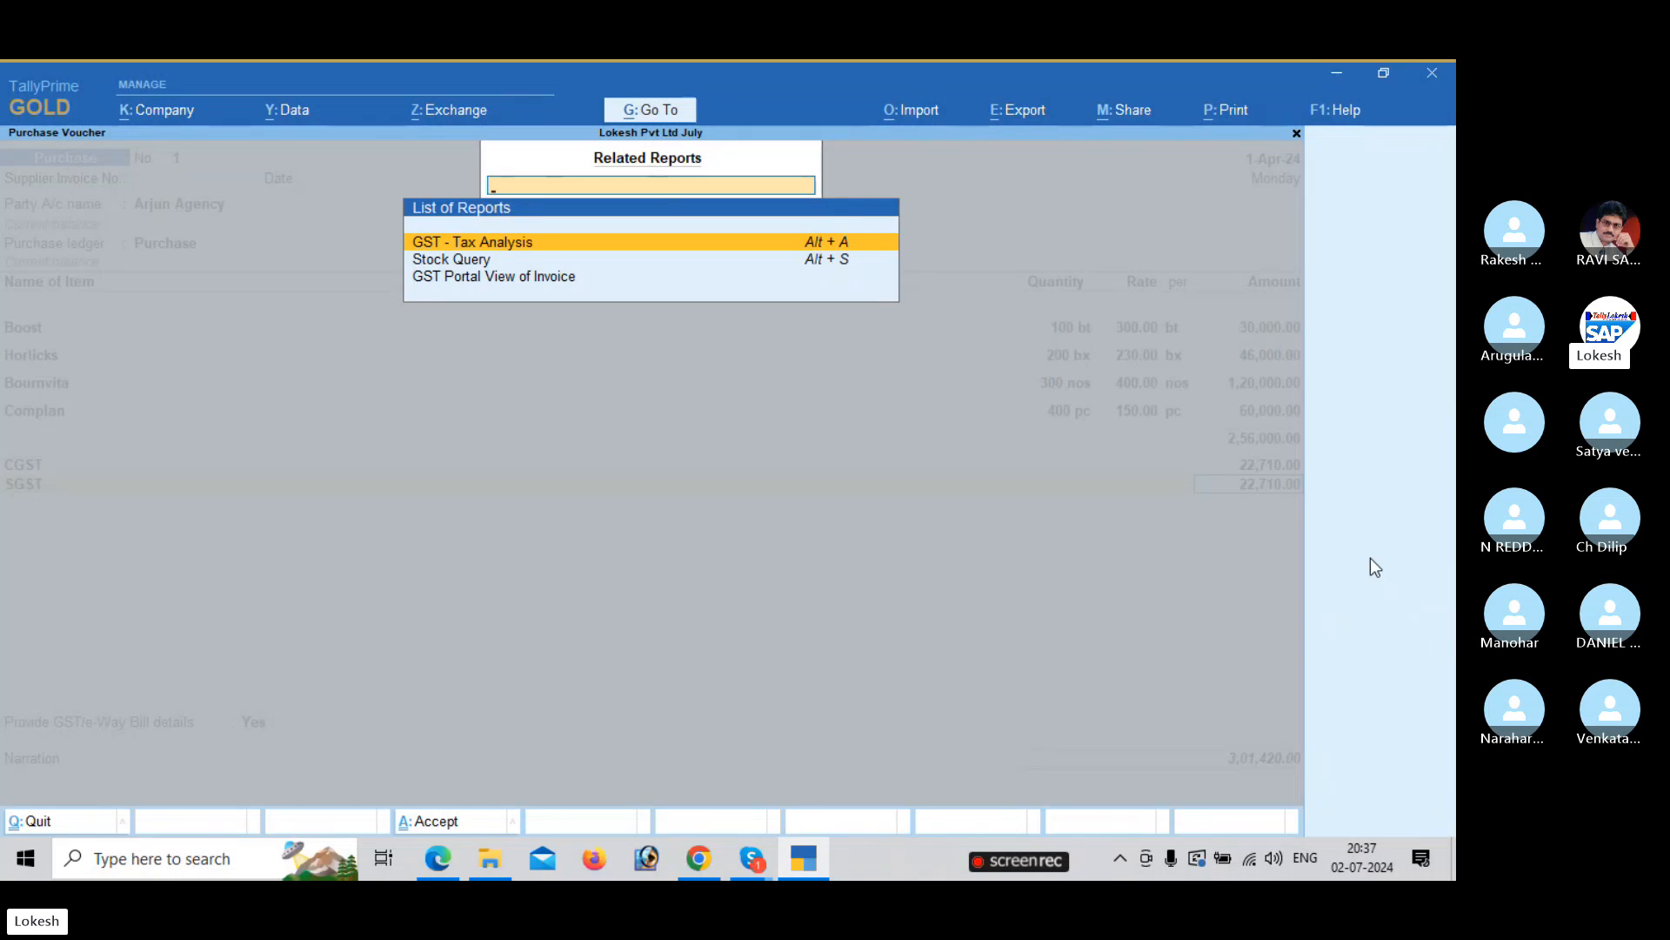
pyautogui.press('Return')
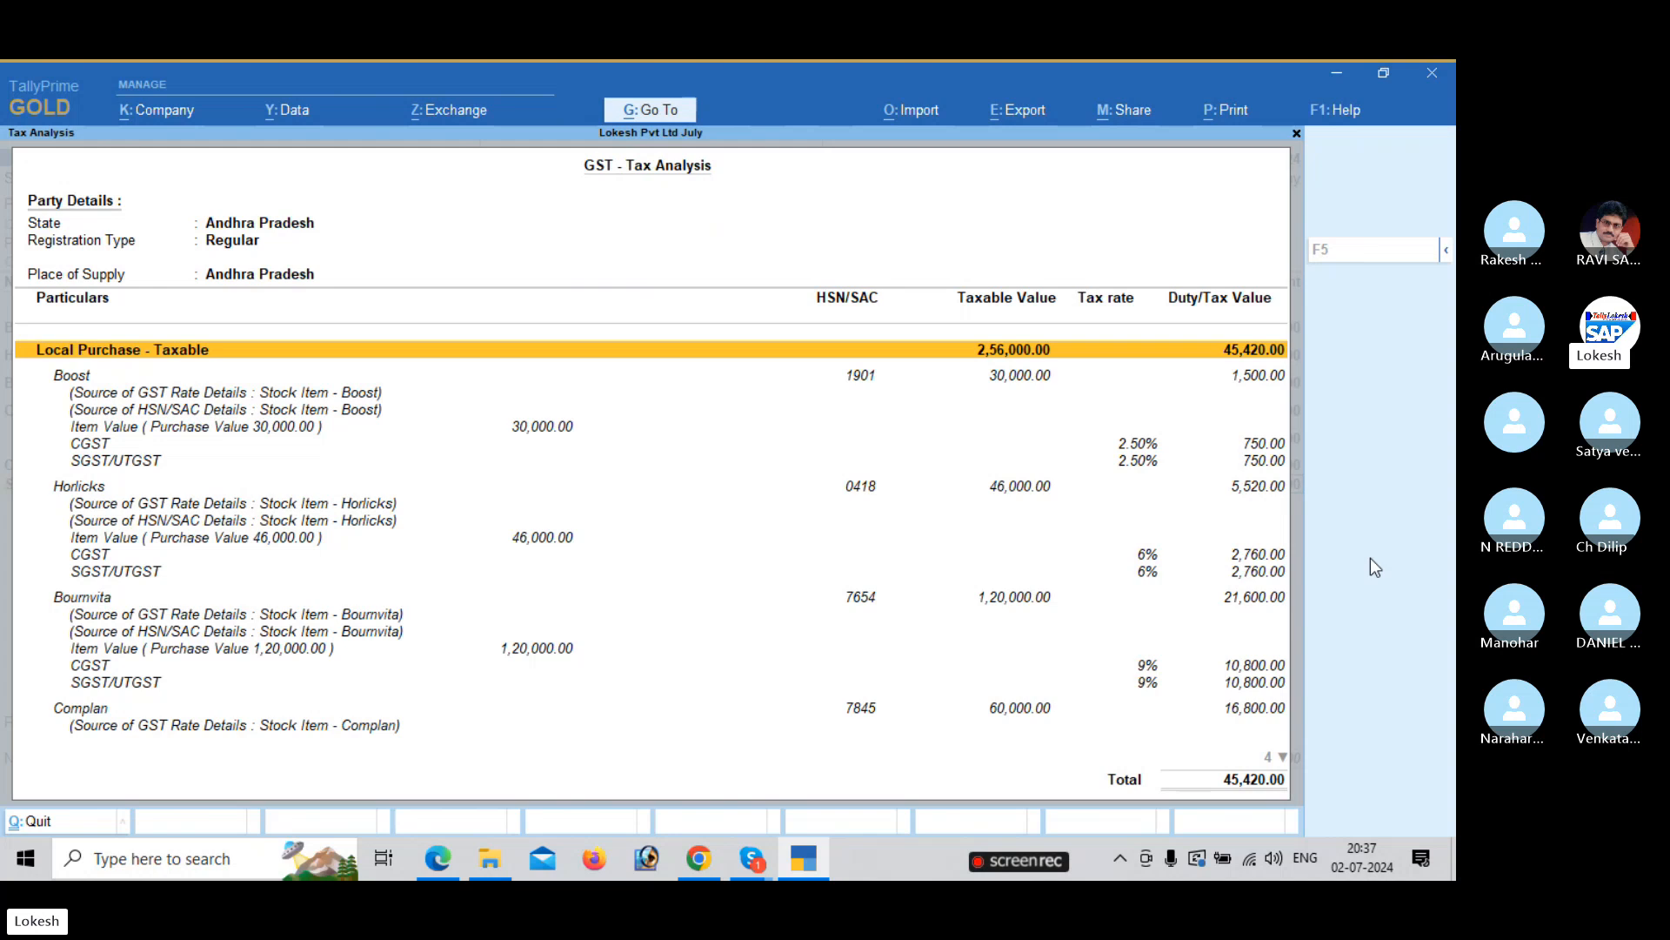
pyautogui.press('Down')
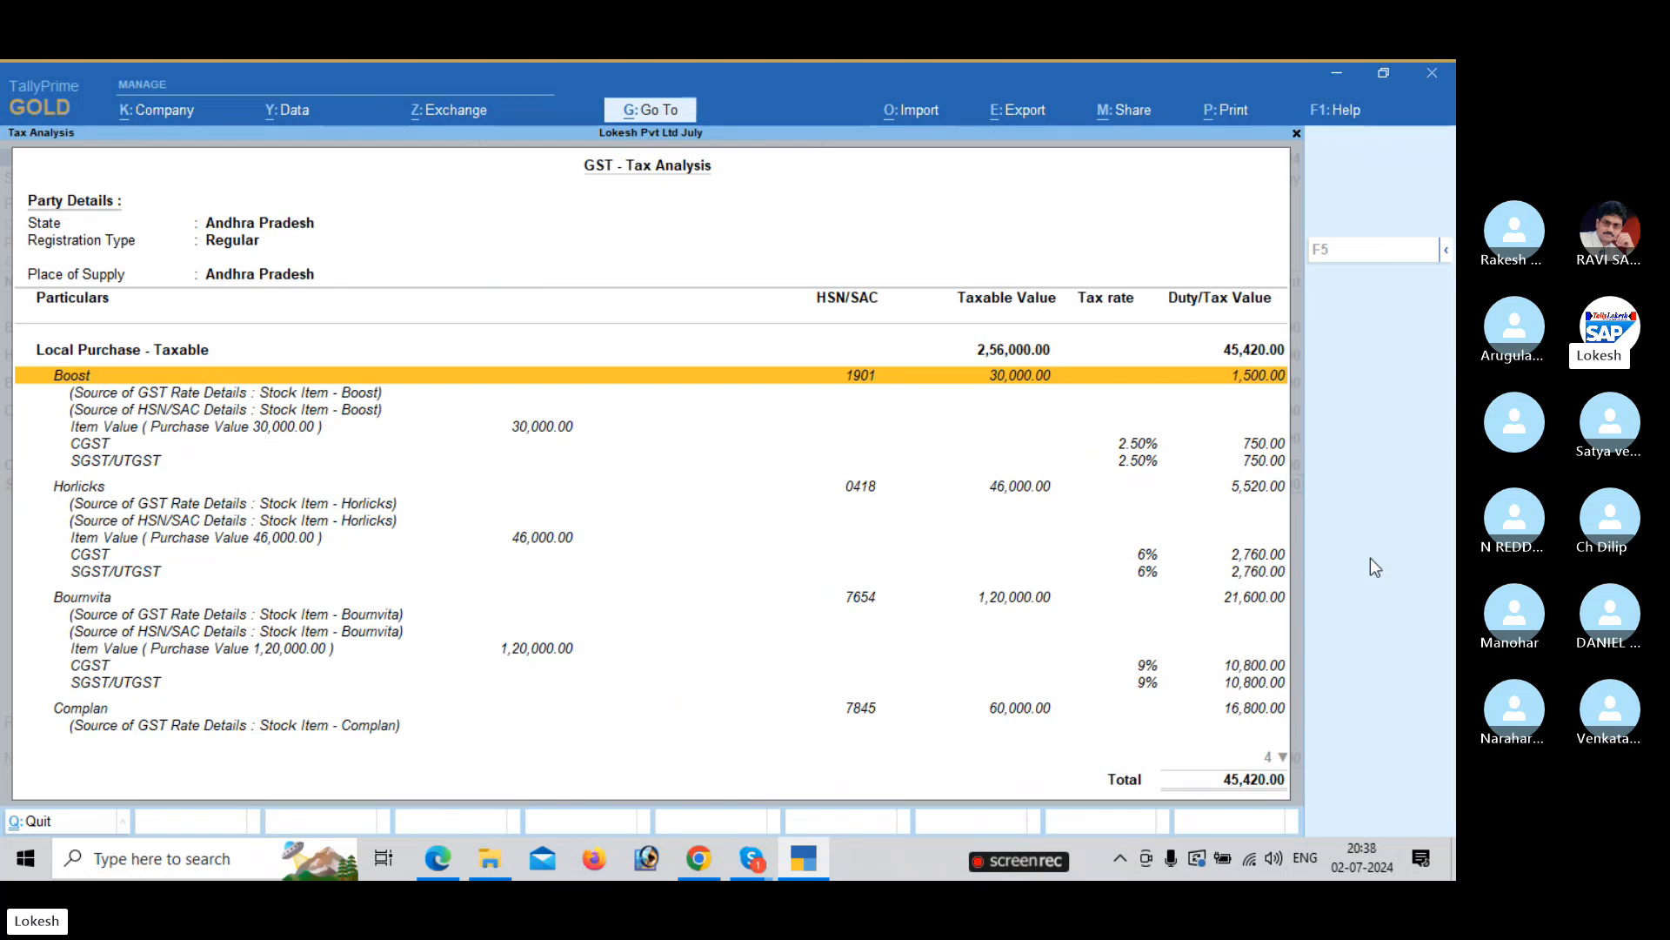
pyautogui.press('Down')
pyautogui.press('Down')
pyautogui.press('Down')
pyautogui.press('Down')
pyautogui.press('Down')
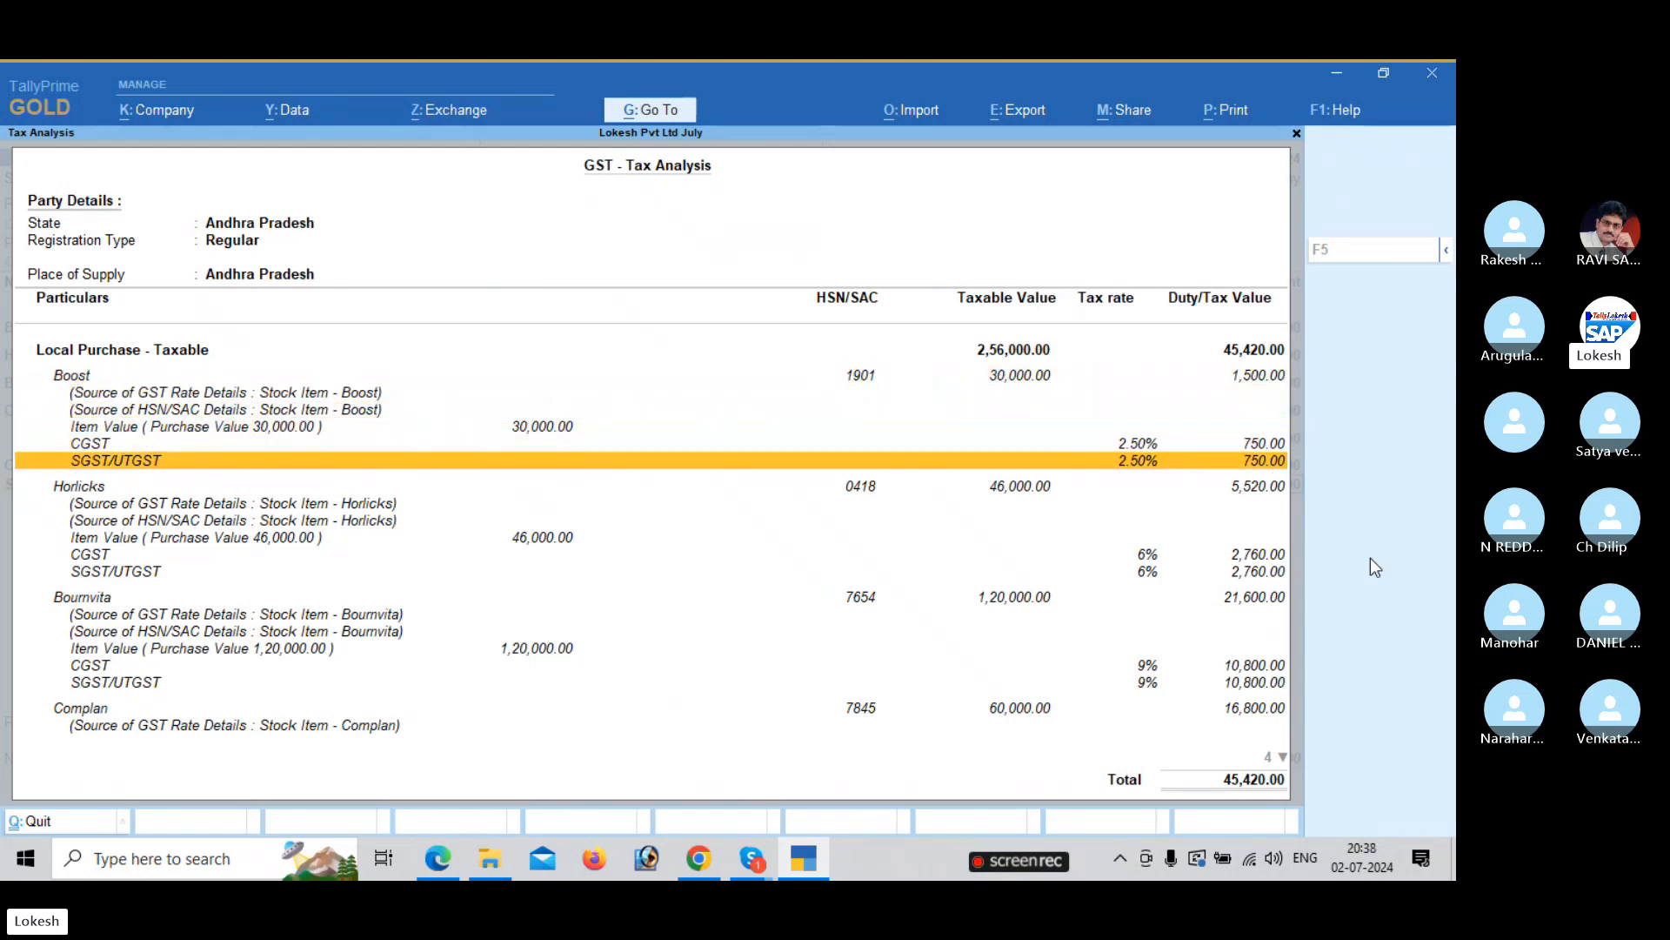
pyautogui.press('Down')
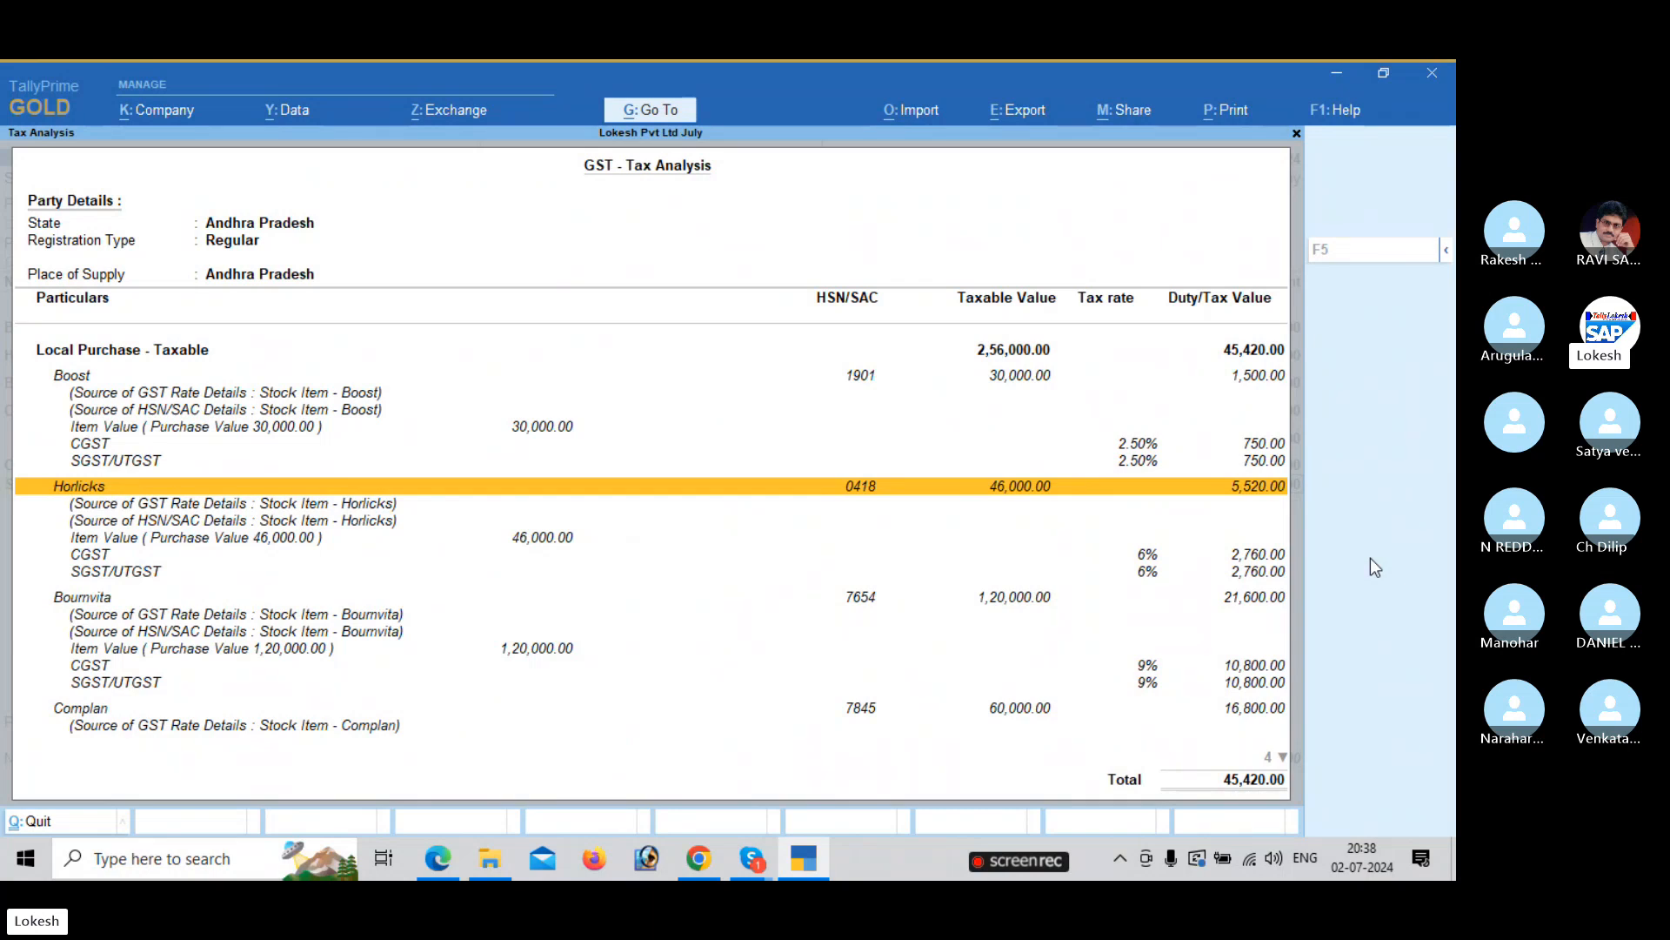
pyautogui.press('Down')
pyautogui.press('Down')
pyautogui.press('Down')
pyautogui.press('Down')
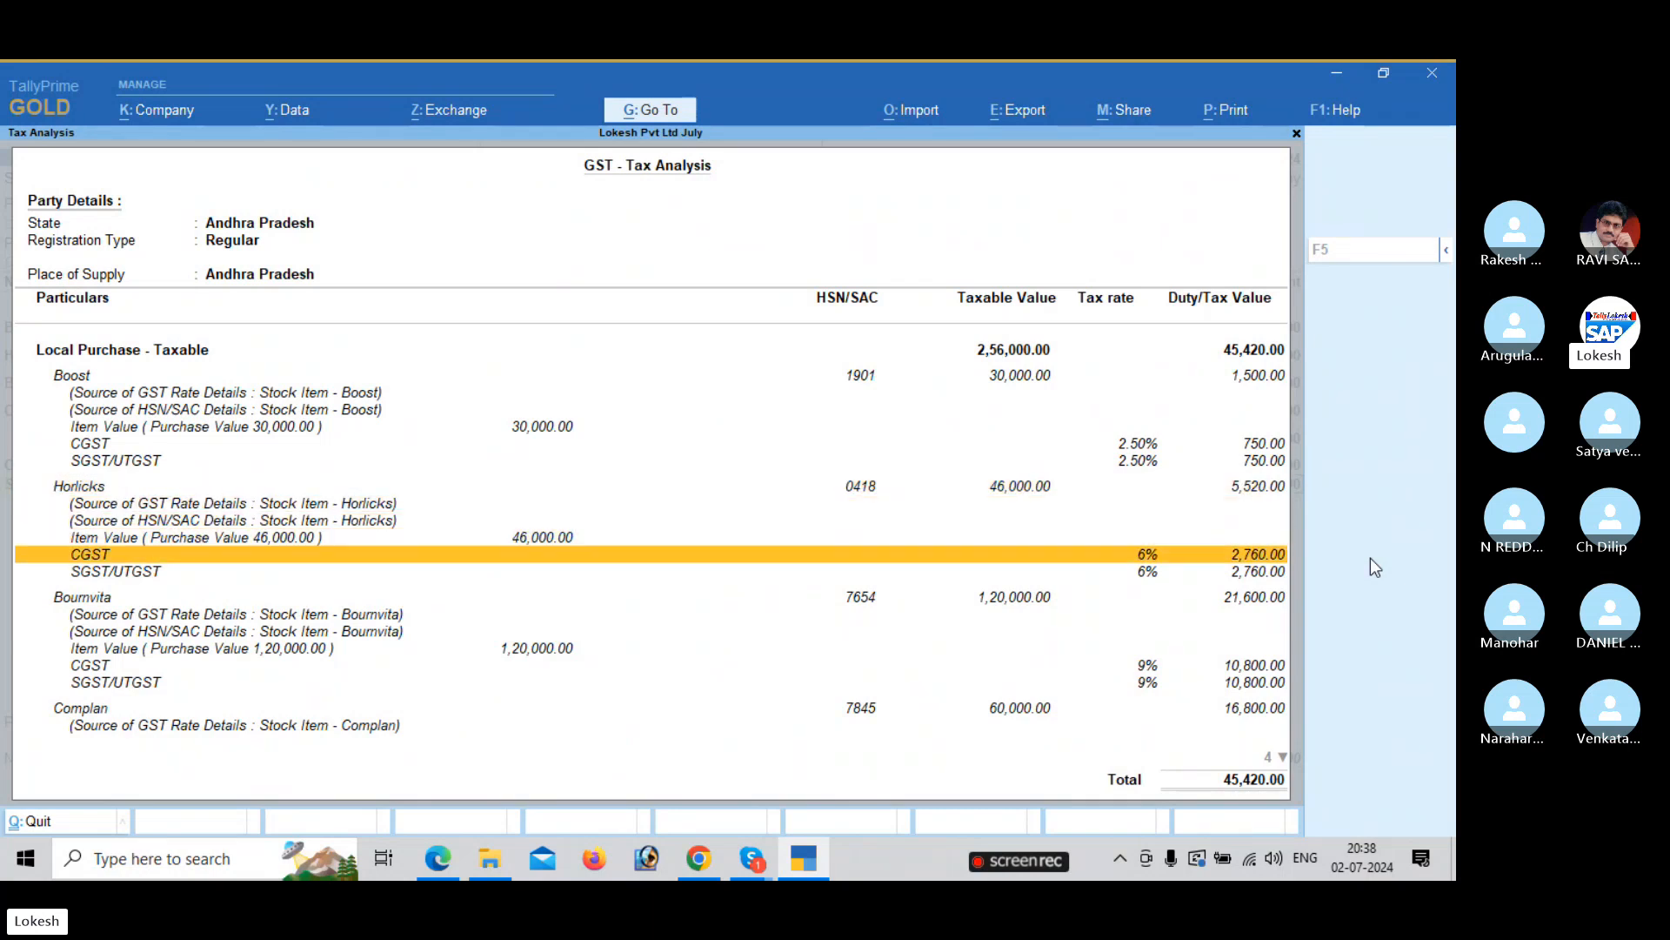
pyautogui.press('Down')
pyautogui.press('Down')
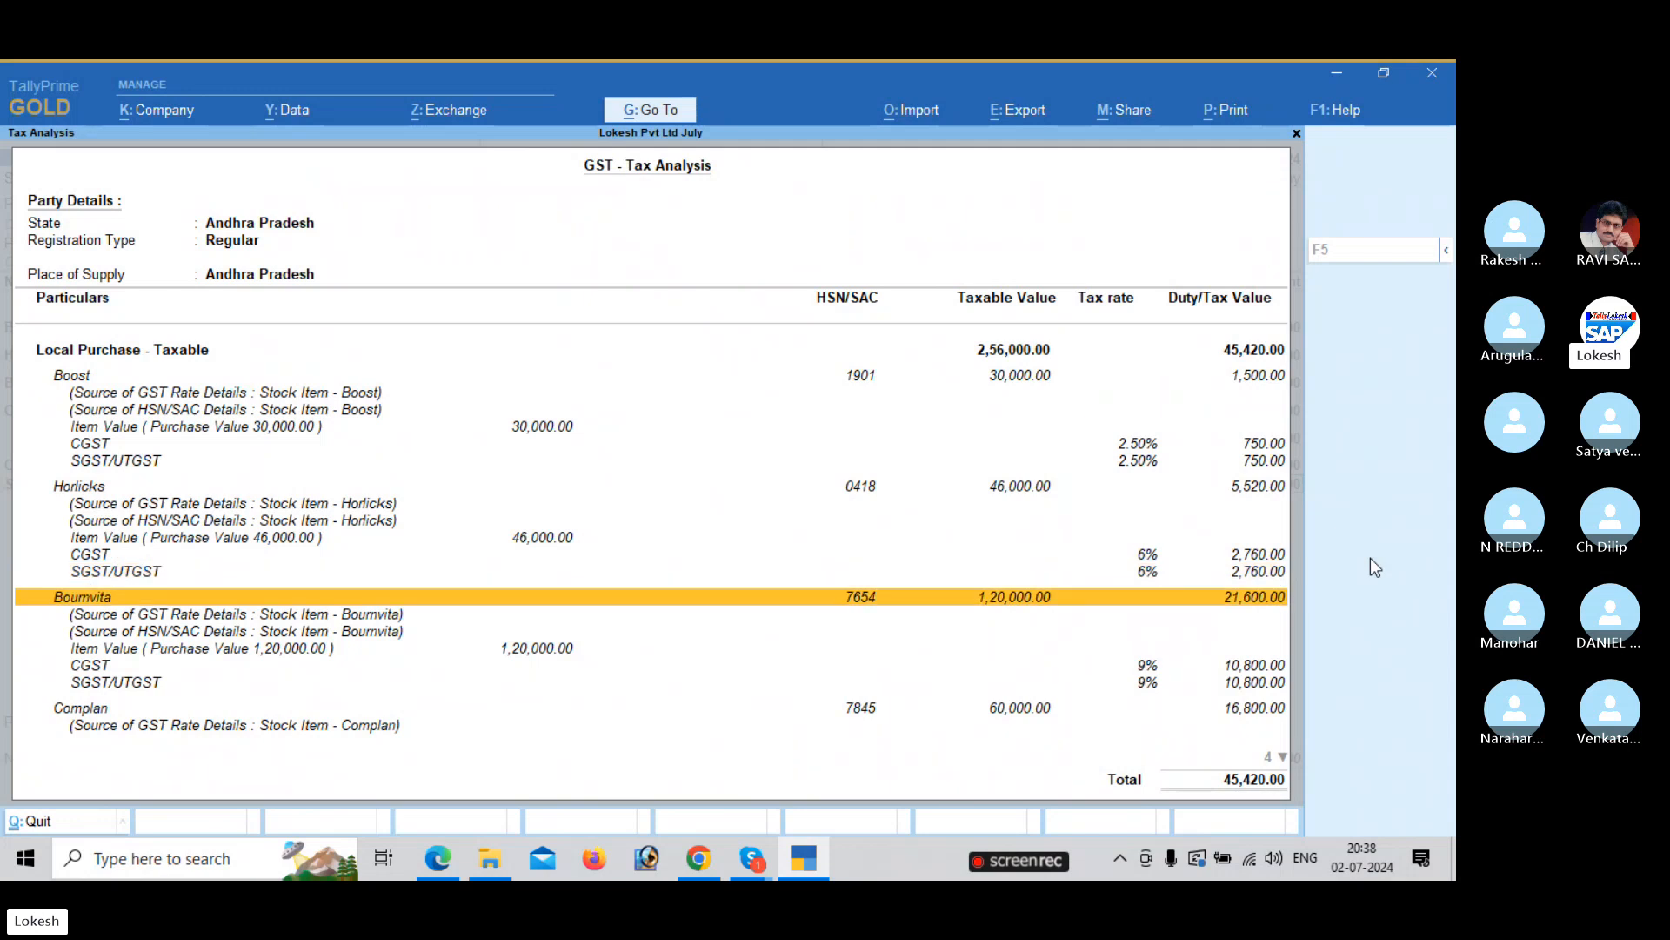
pyautogui.press('Down')
pyautogui.press('Down')
pyautogui.press('Down')
pyautogui.press('Down')
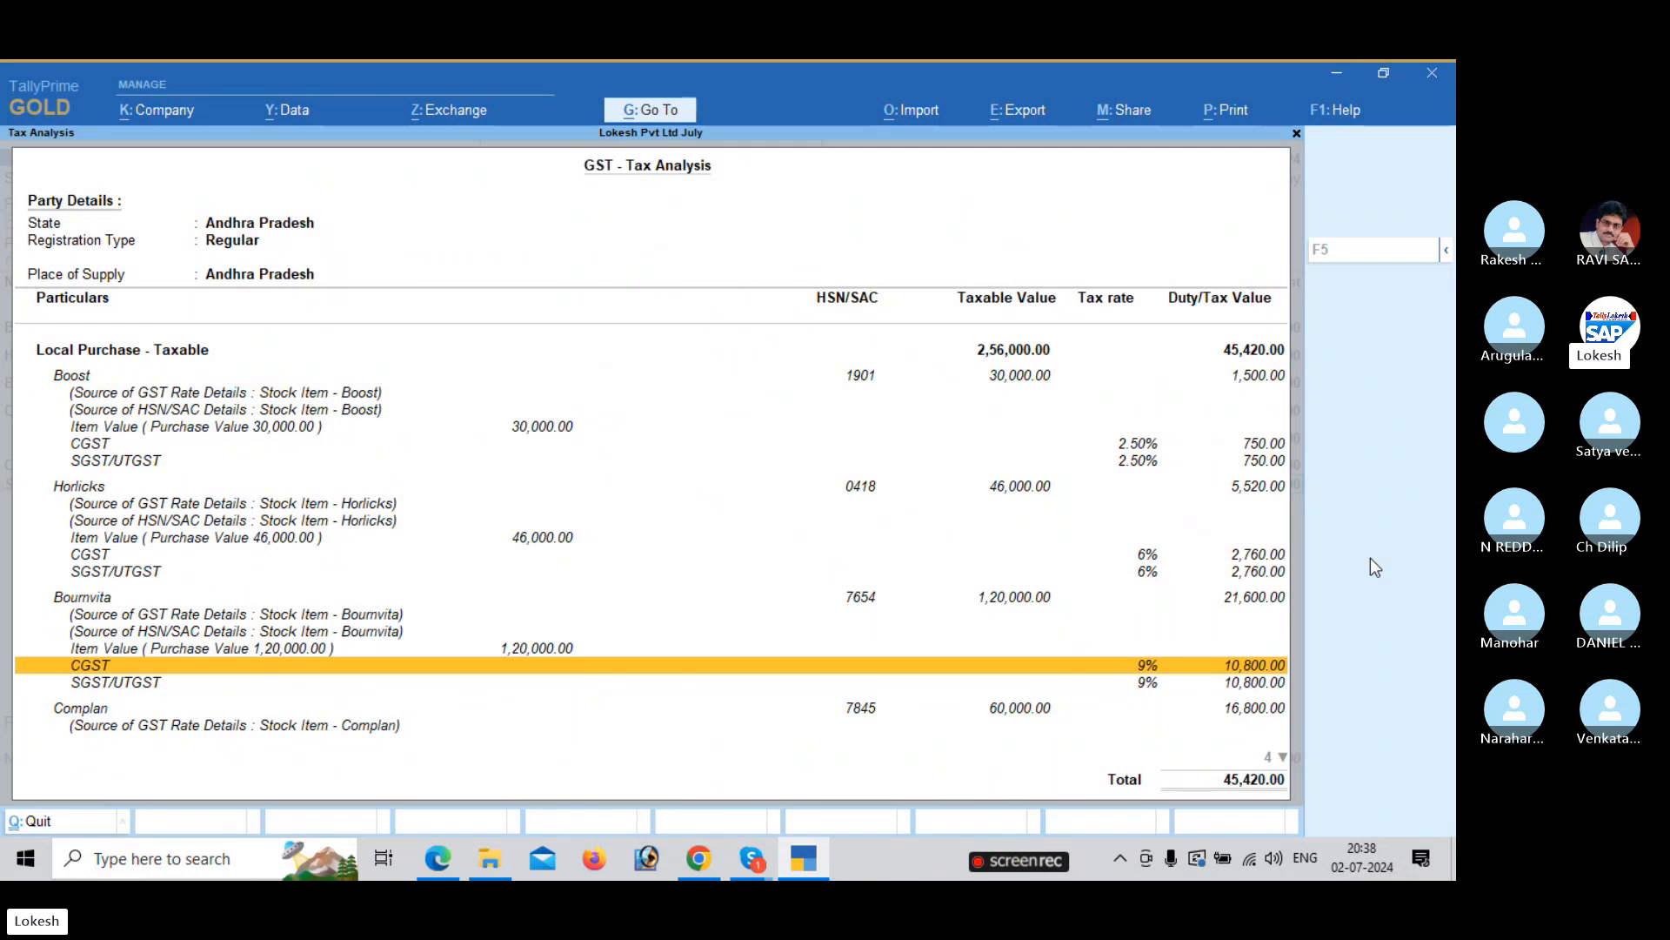
pyautogui.press('Down')
pyautogui.press('Down')
pyautogui.press('Down')
pyautogui.press('Down')
pyautogui.press('Down')
pyautogui.press('Down')
pyautogui.press('Down')
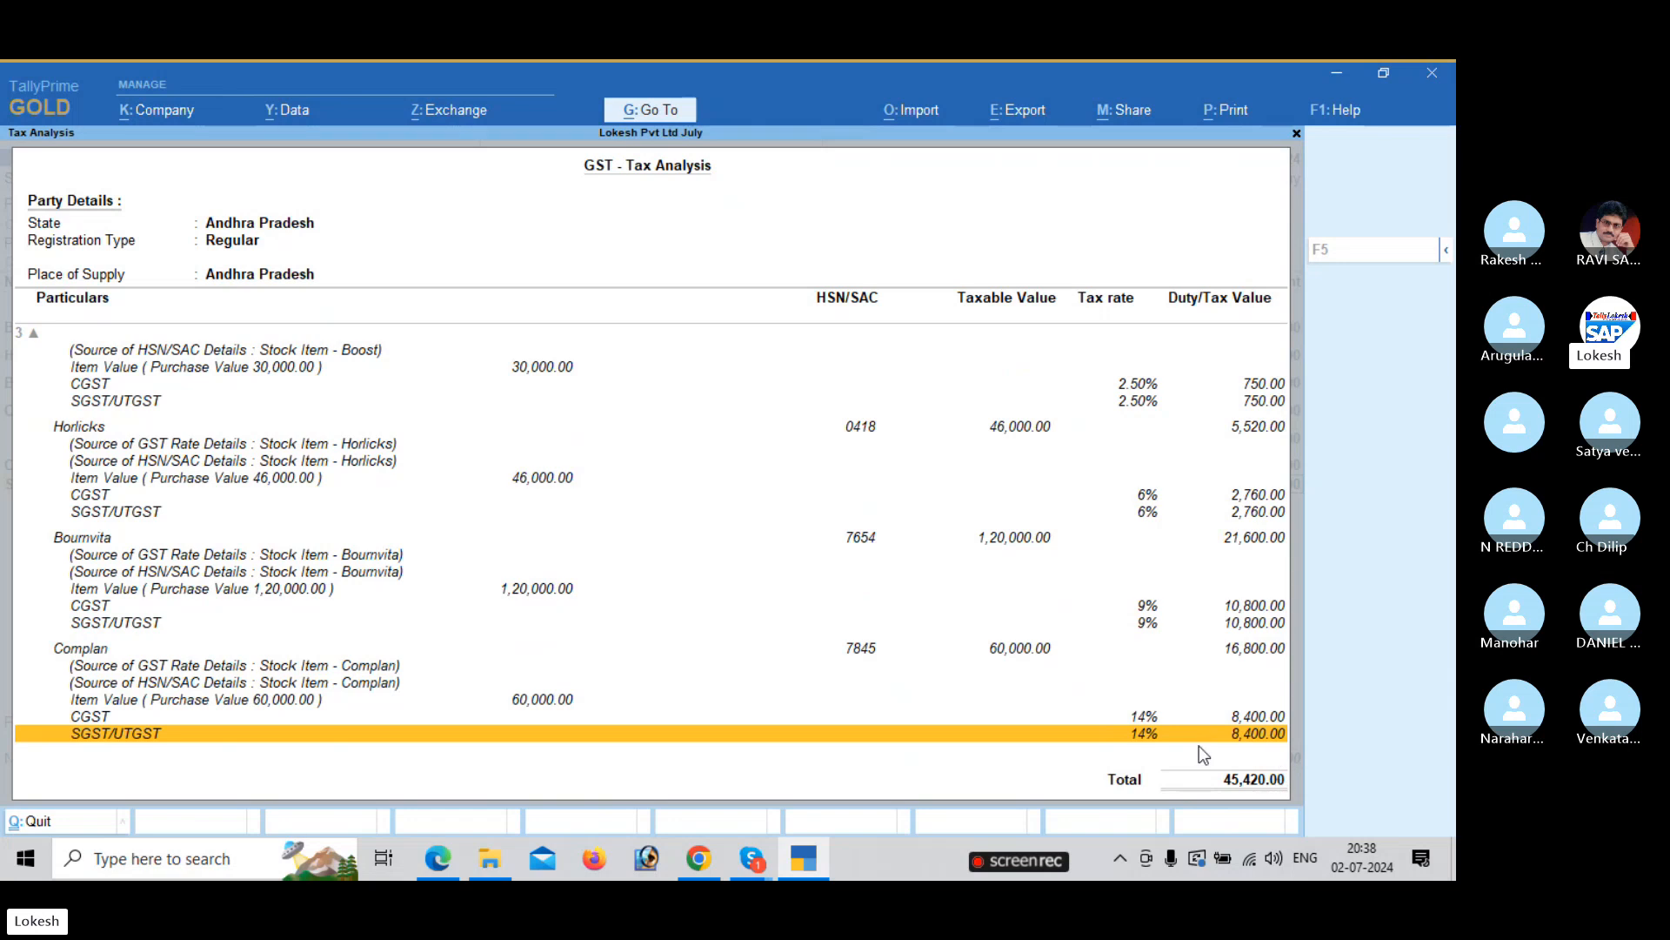
pyautogui.press('Escape')
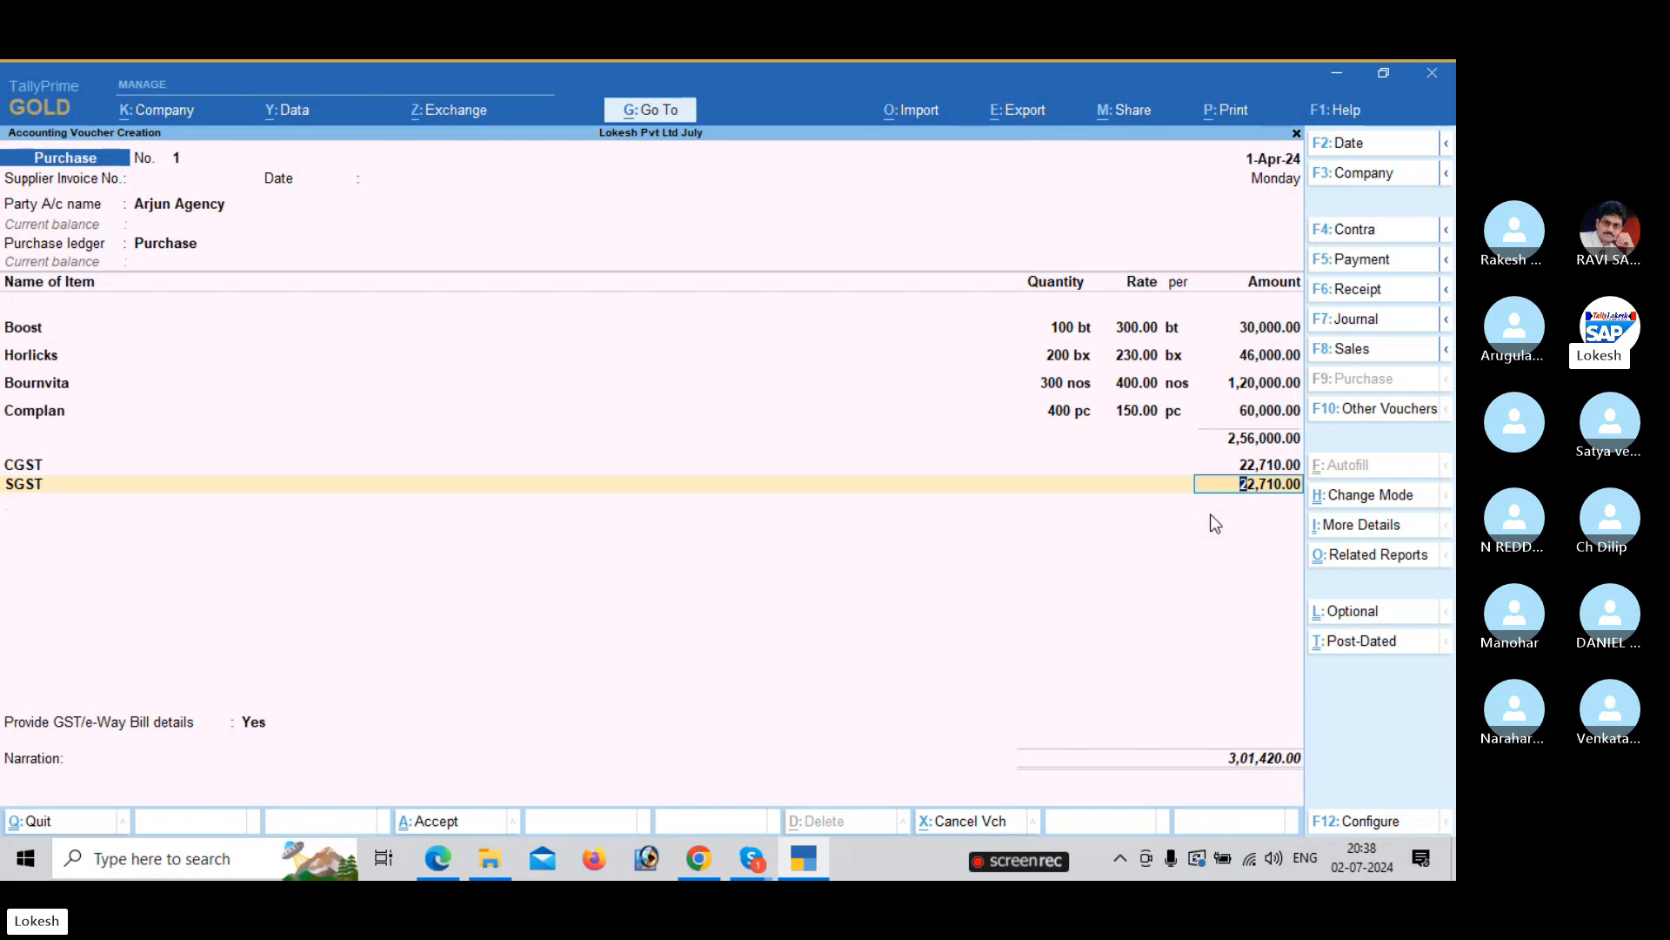
# Set GST/e-Way Bill details to No and save the Arjun Agency purchase voucher.
pyautogui.press('Return')
pyautogui.press('Return')
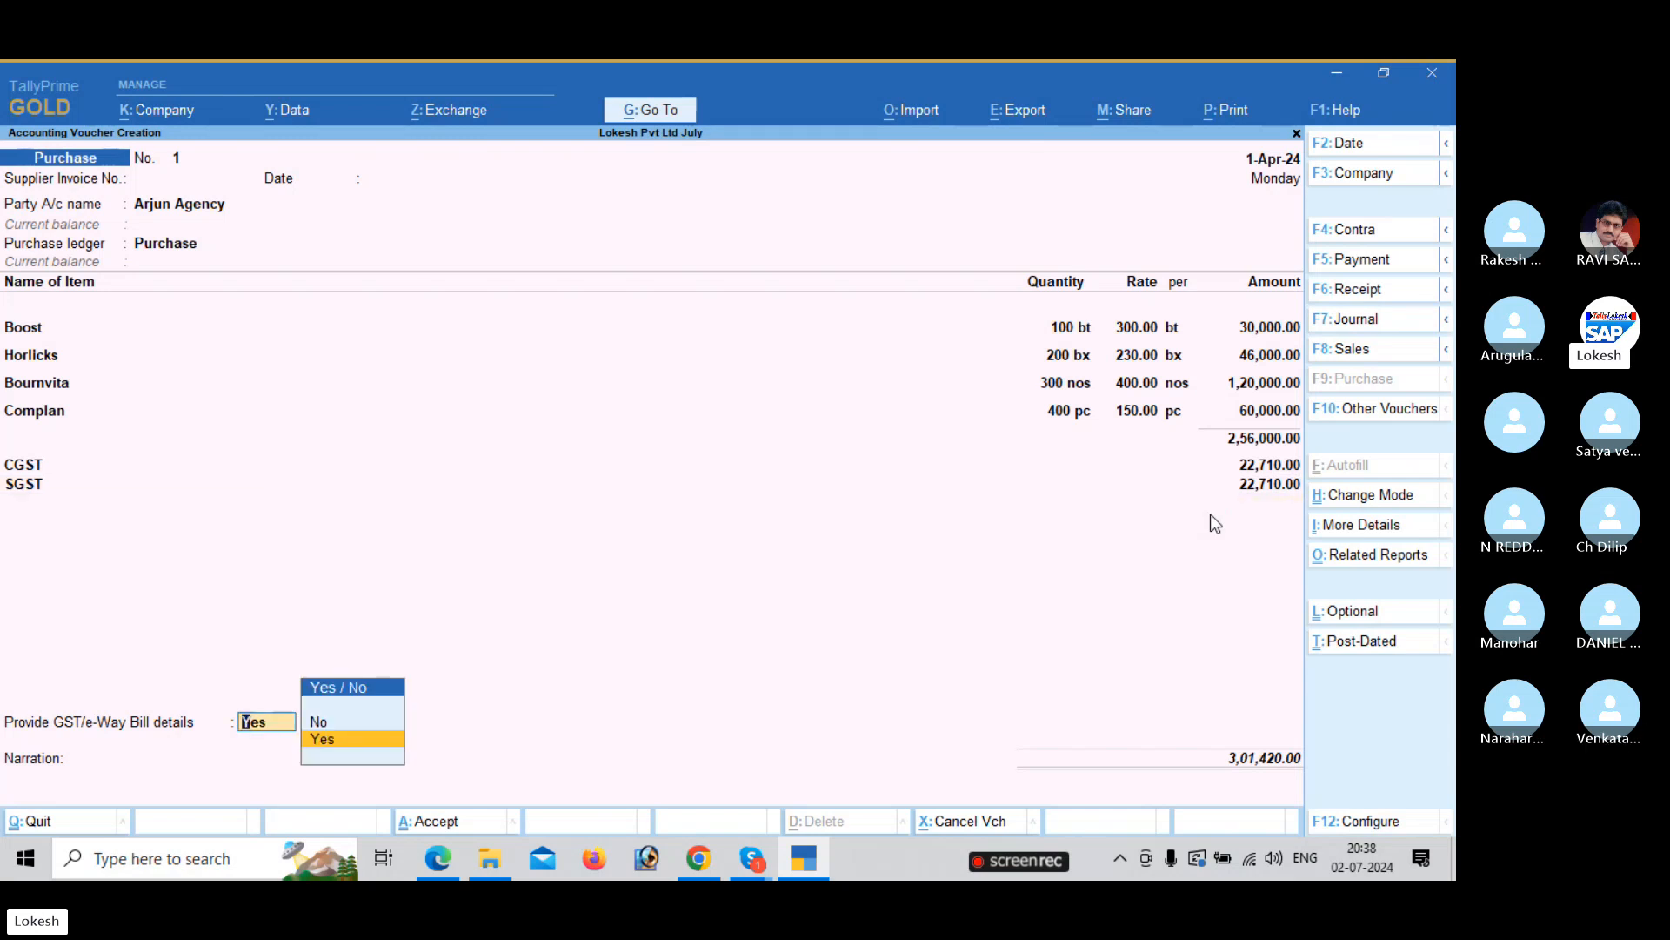
pyautogui.press('Return')
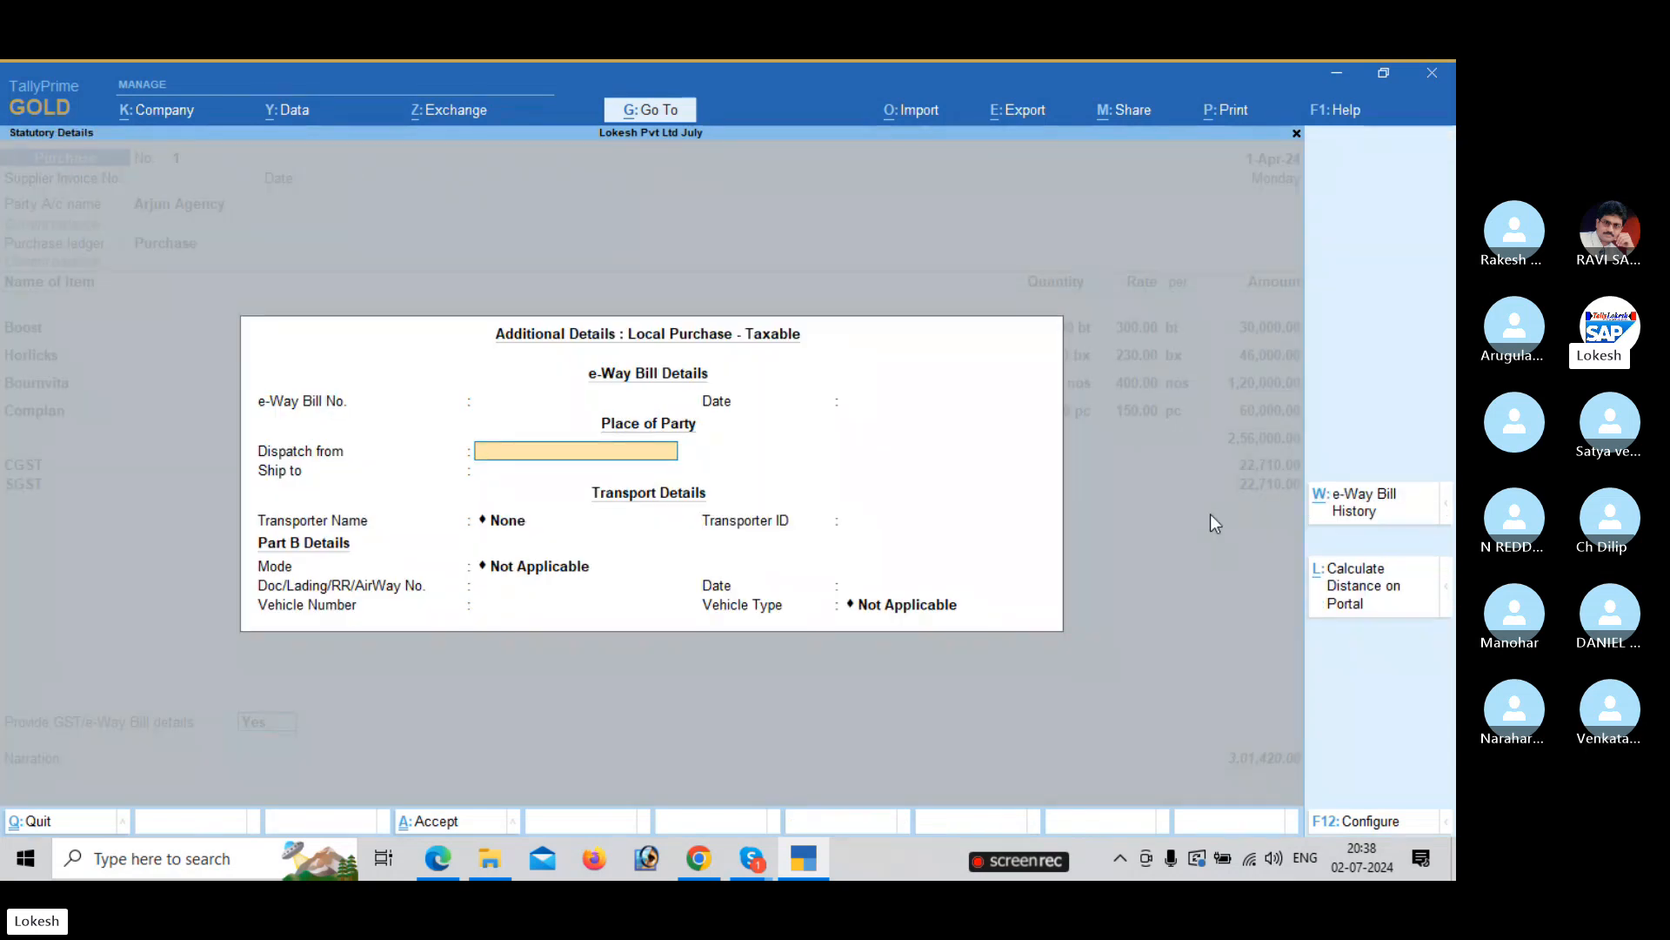
pyautogui.press('Escape')
pyautogui.press('Up')
pyautogui.press('Return')
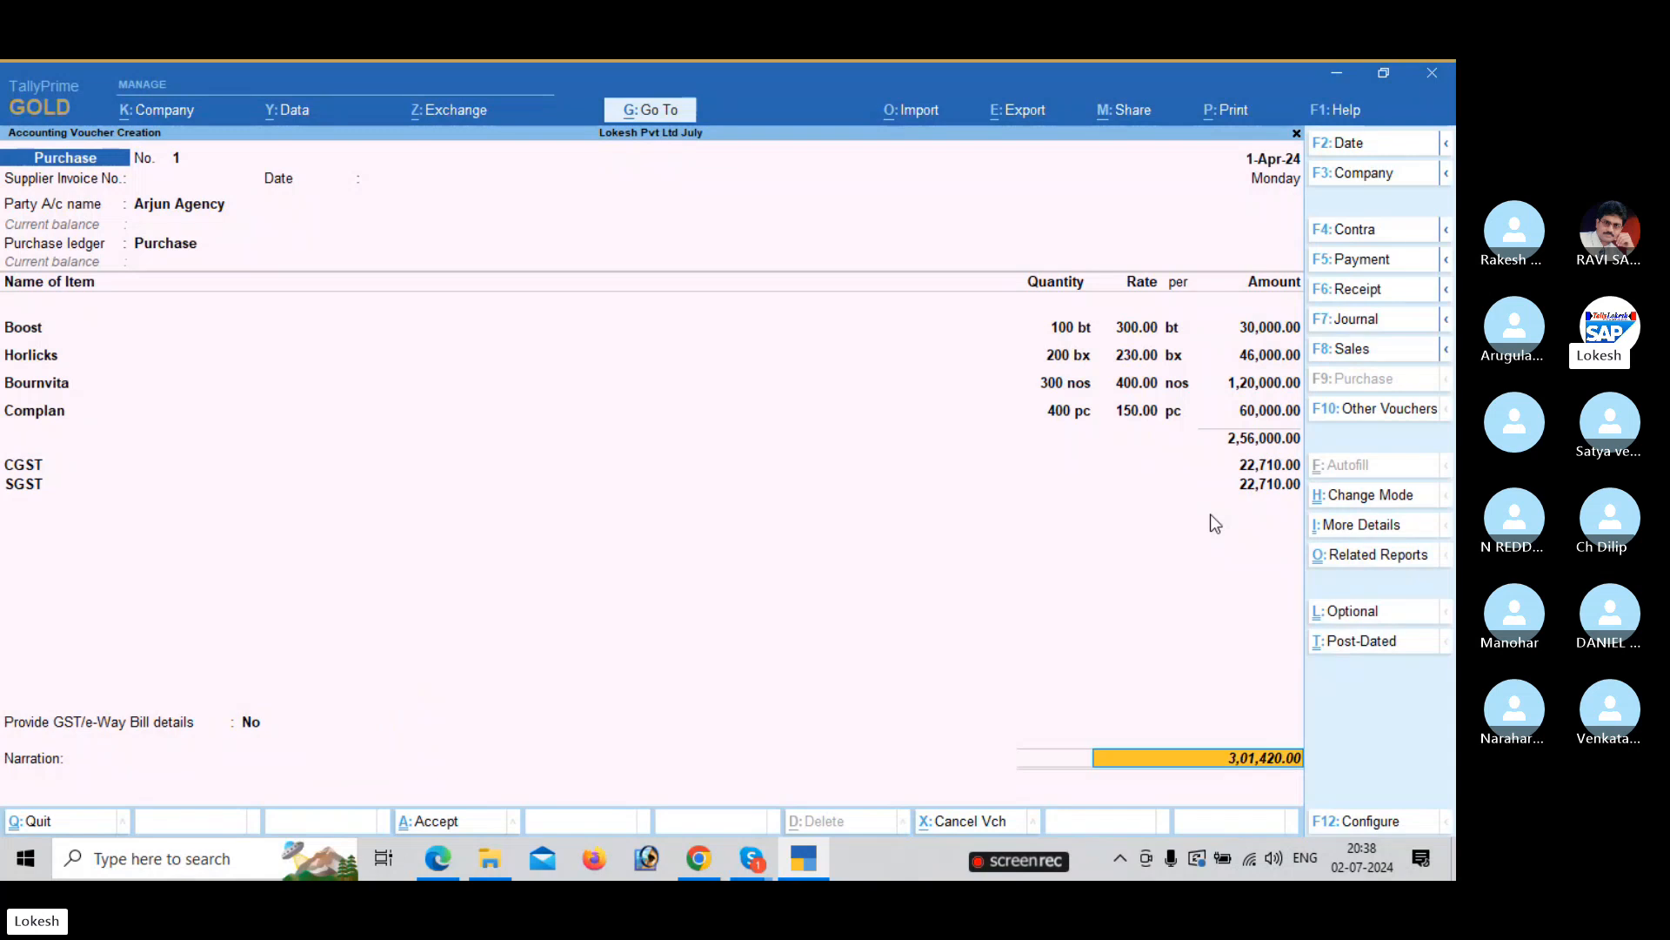
pyautogui.press('Return')
pyautogui.press('Return')
pyautogui.press('Return')
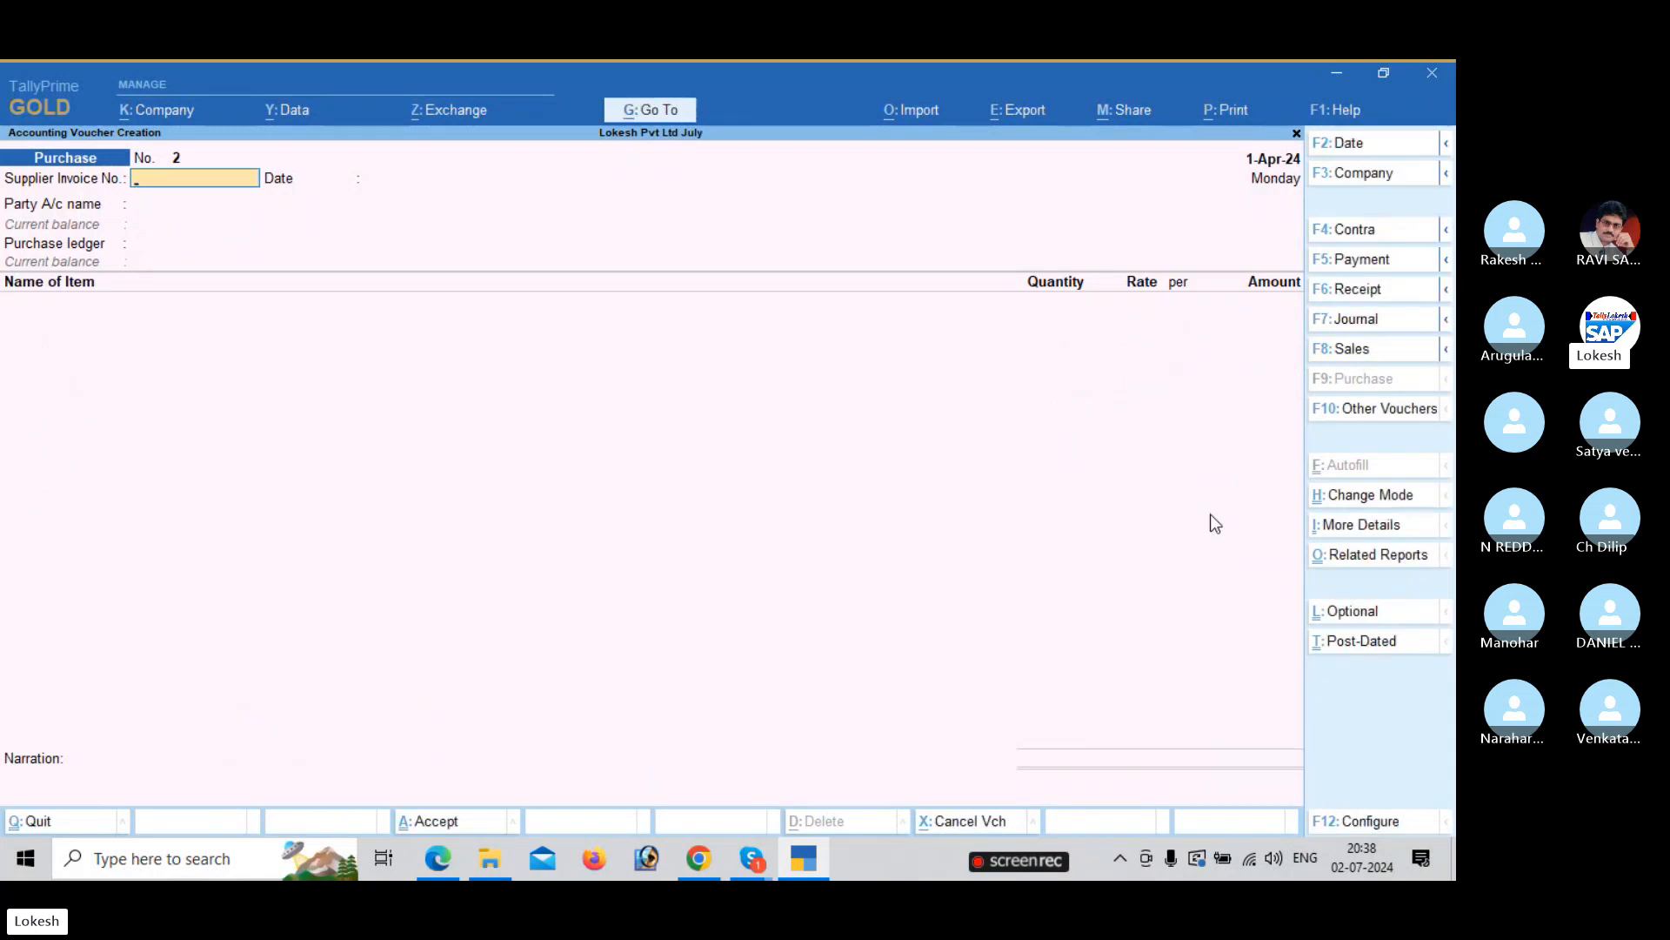
# Start a sales voucher with Rate Inclusive of Tax set to No, for Kumar Merchants on Sales.
pyautogui.click(1378, 350)
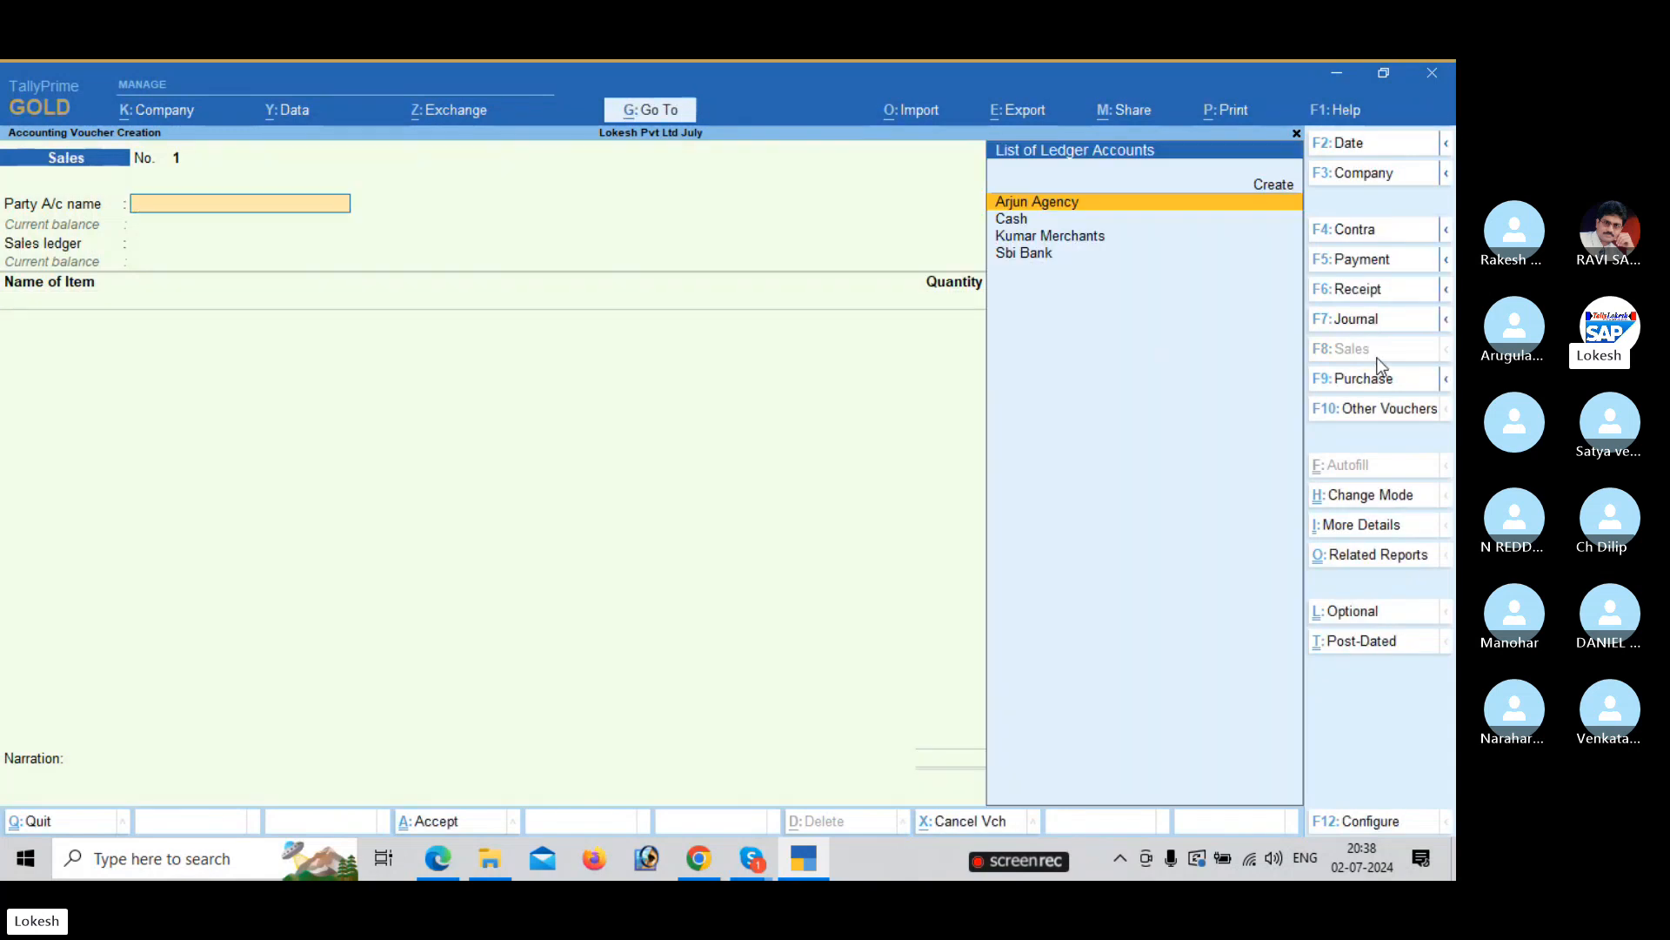
pyautogui.click(1378, 822)
pyautogui.click(1034, 423)
pyautogui.press('n')
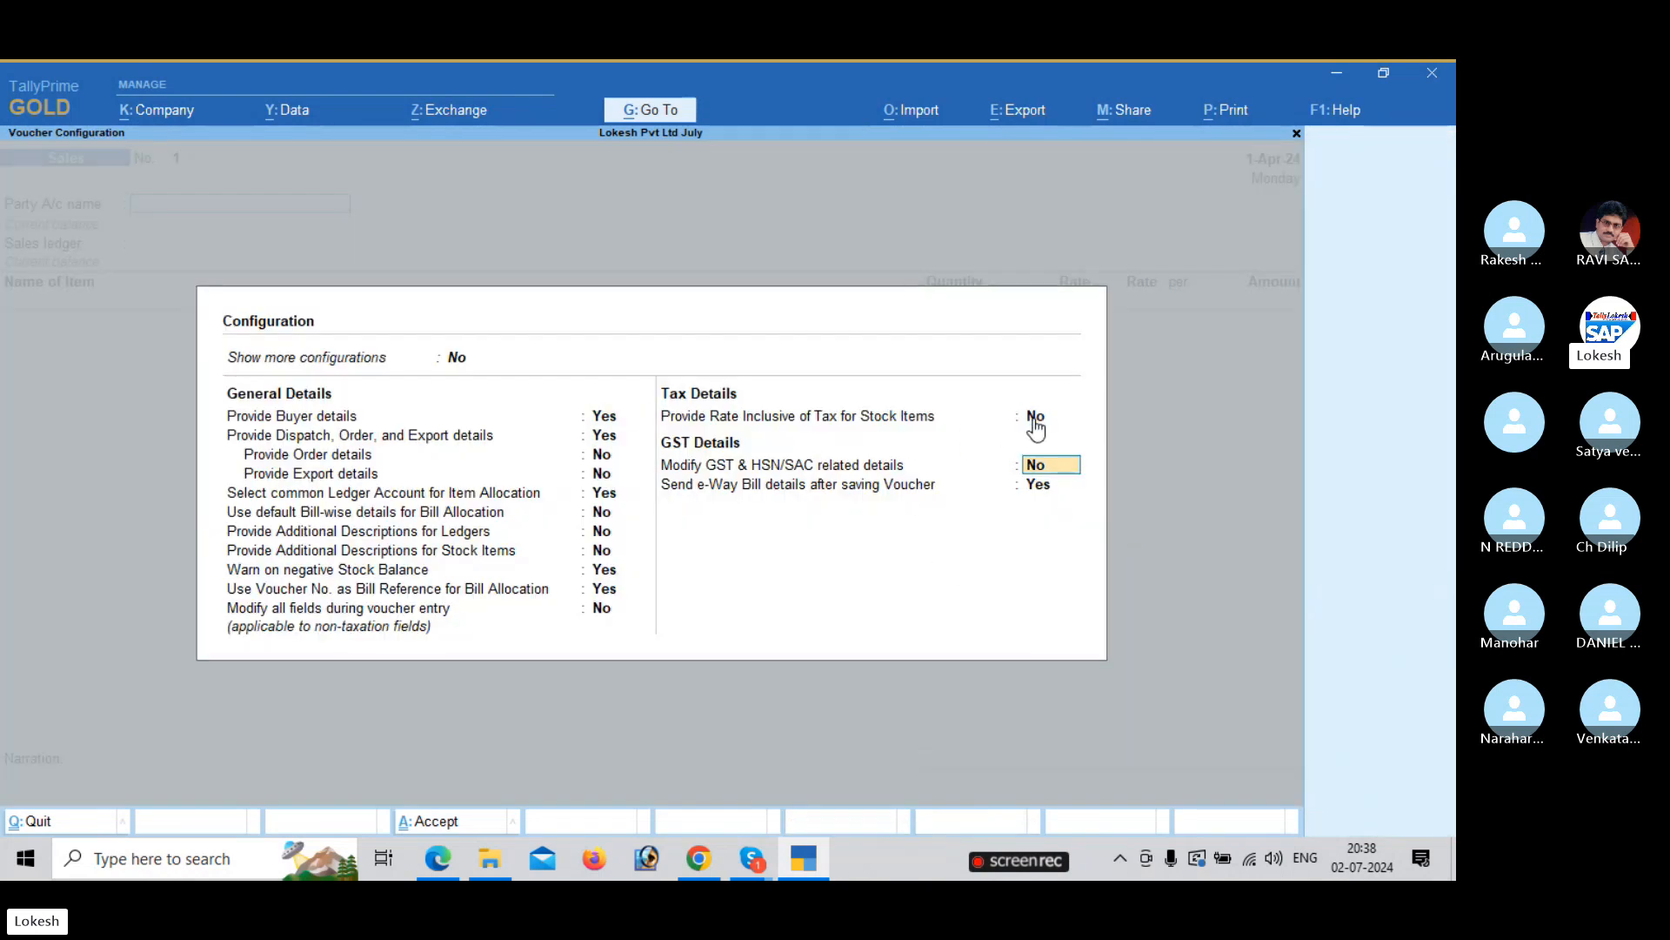
pyautogui.press('Return')
pyautogui.press('Return')
pyautogui.press('Down')
pyautogui.press('Down')
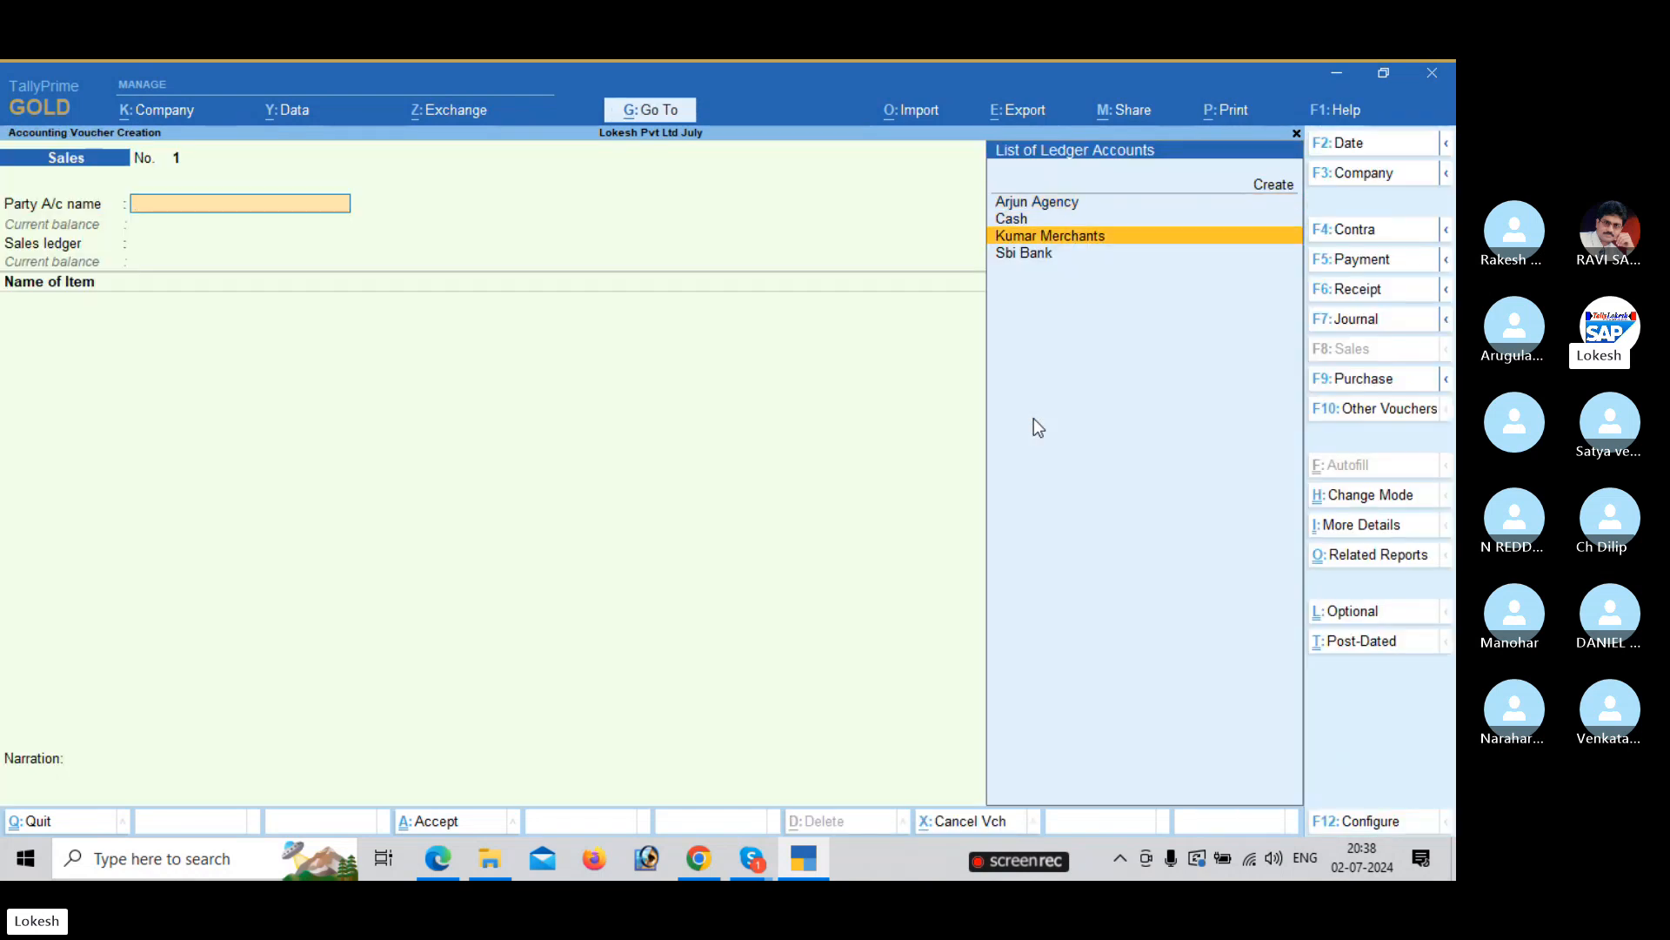
pyautogui.press('Return')
pyautogui.press('Return')
pyautogui.press('Return')
pyautogui.press('Return')
pyautogui.press('Return')
pyautogui.press('Return')
pyautogui.press('Return')
pyautogui.press('Return')
pyautogui.press('Return')
pyautogui.press('Return')
pyautogui.press('Return')
pyautogui.press('Return')
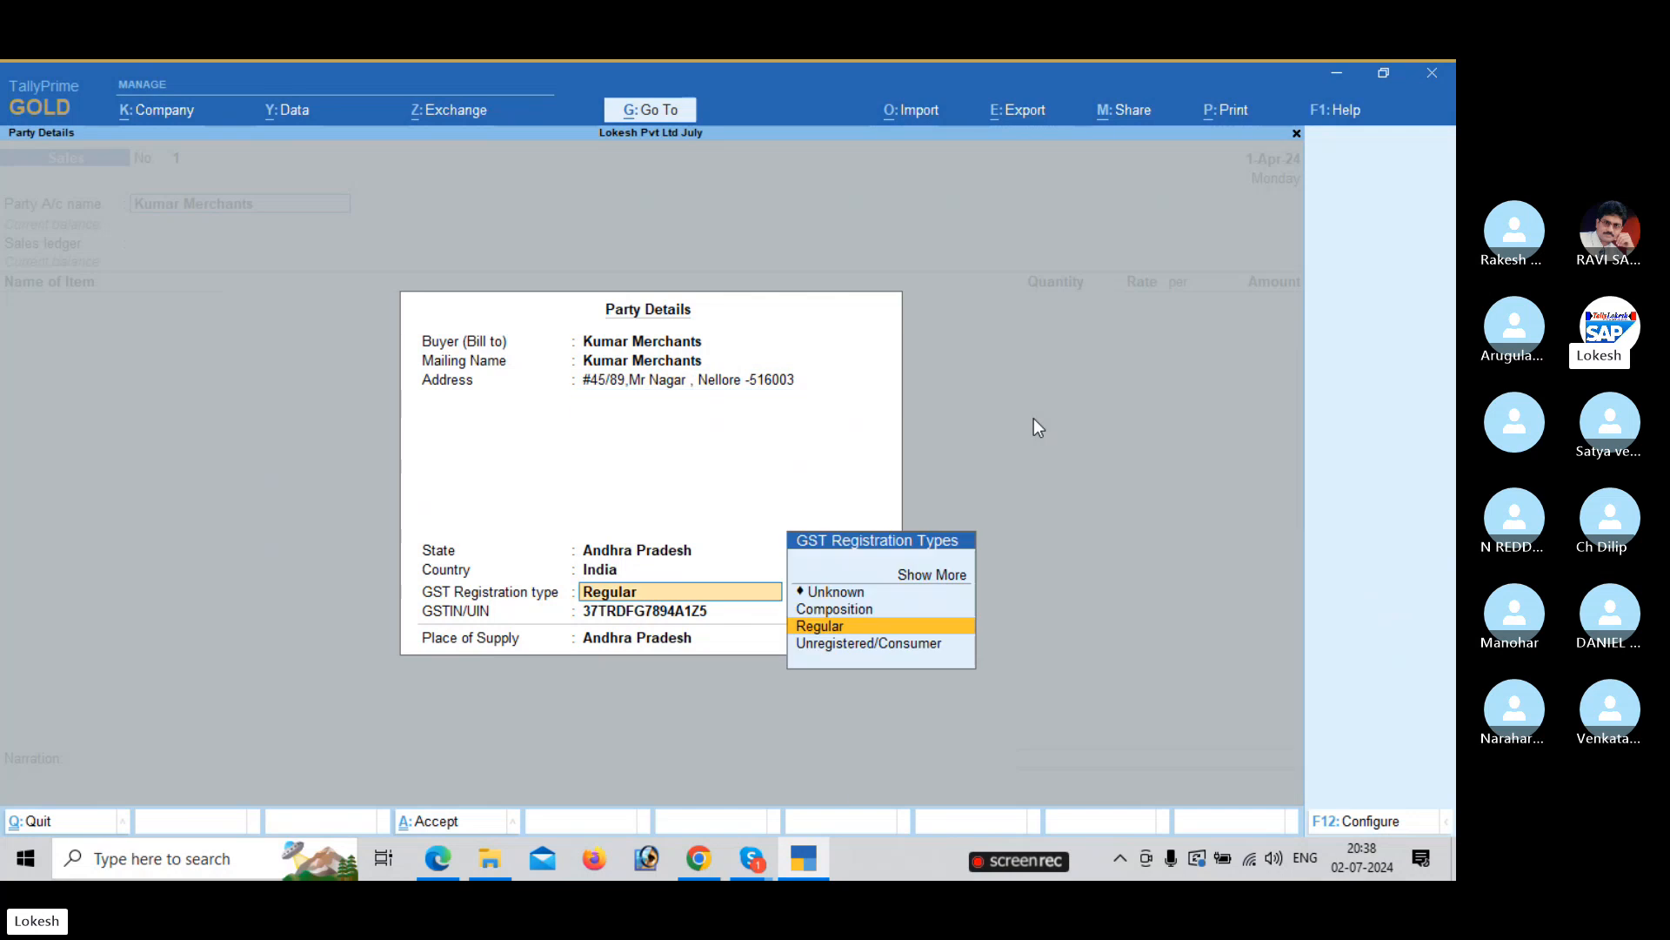
pyautogui.press('Return')
pyautogui.press('Return')
pyautogui.press('Return')
pyautogui.press('Return')
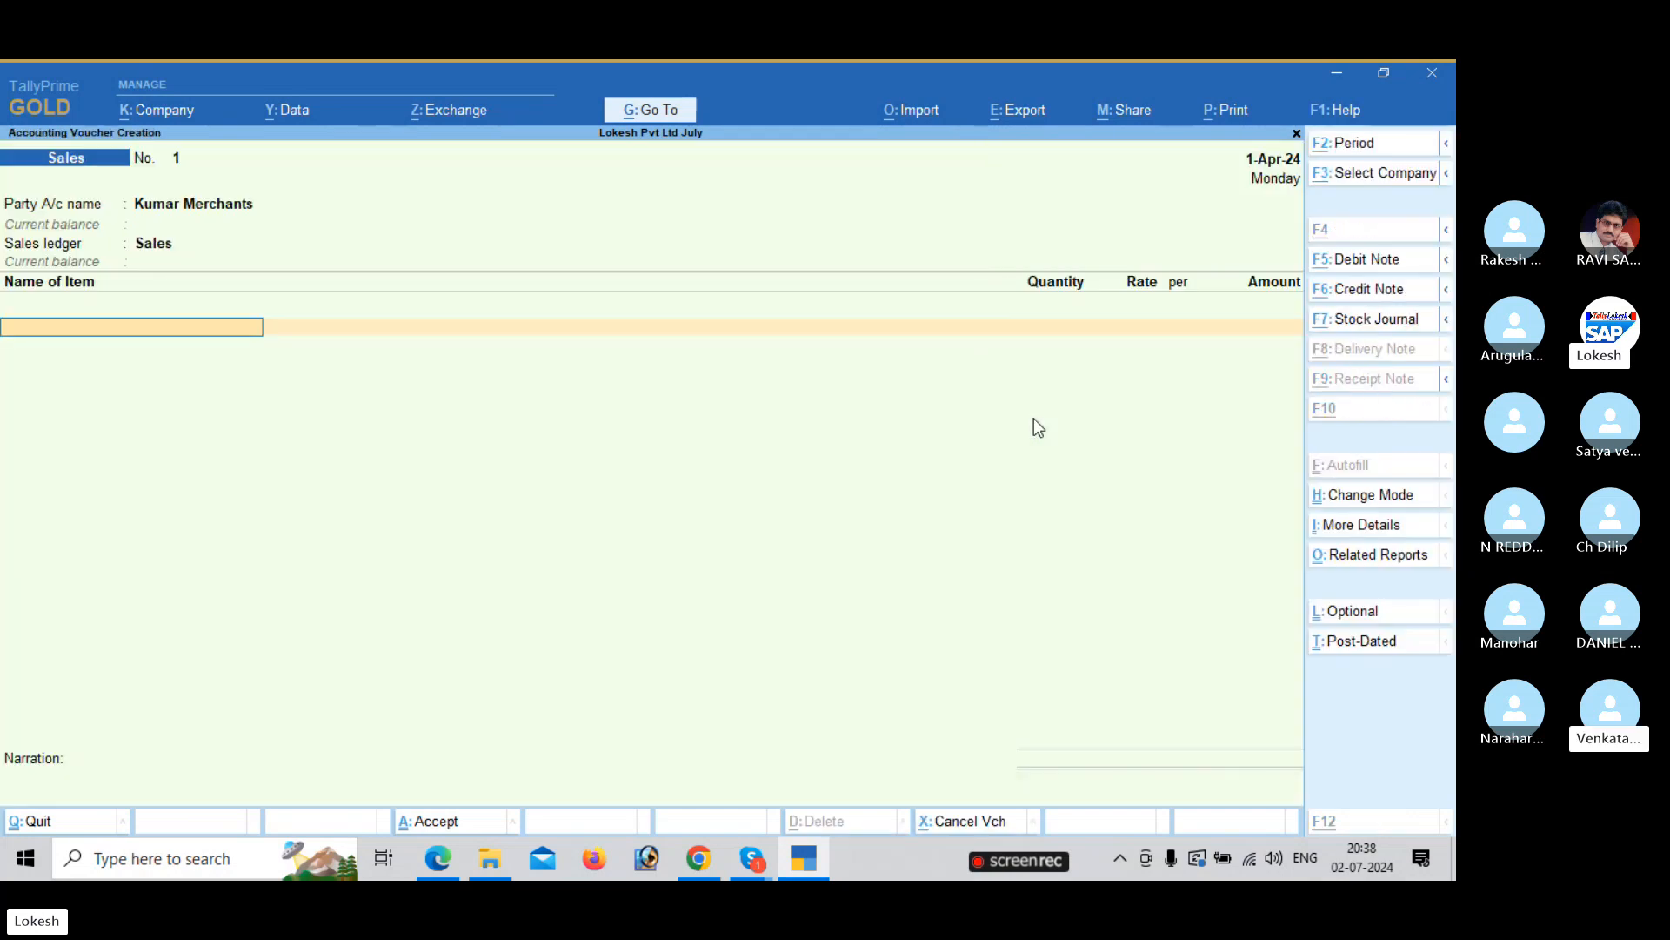
pyautogui.hotkey('alt', 'Tab')
pyautogui.scroll(-8, 958, 451)
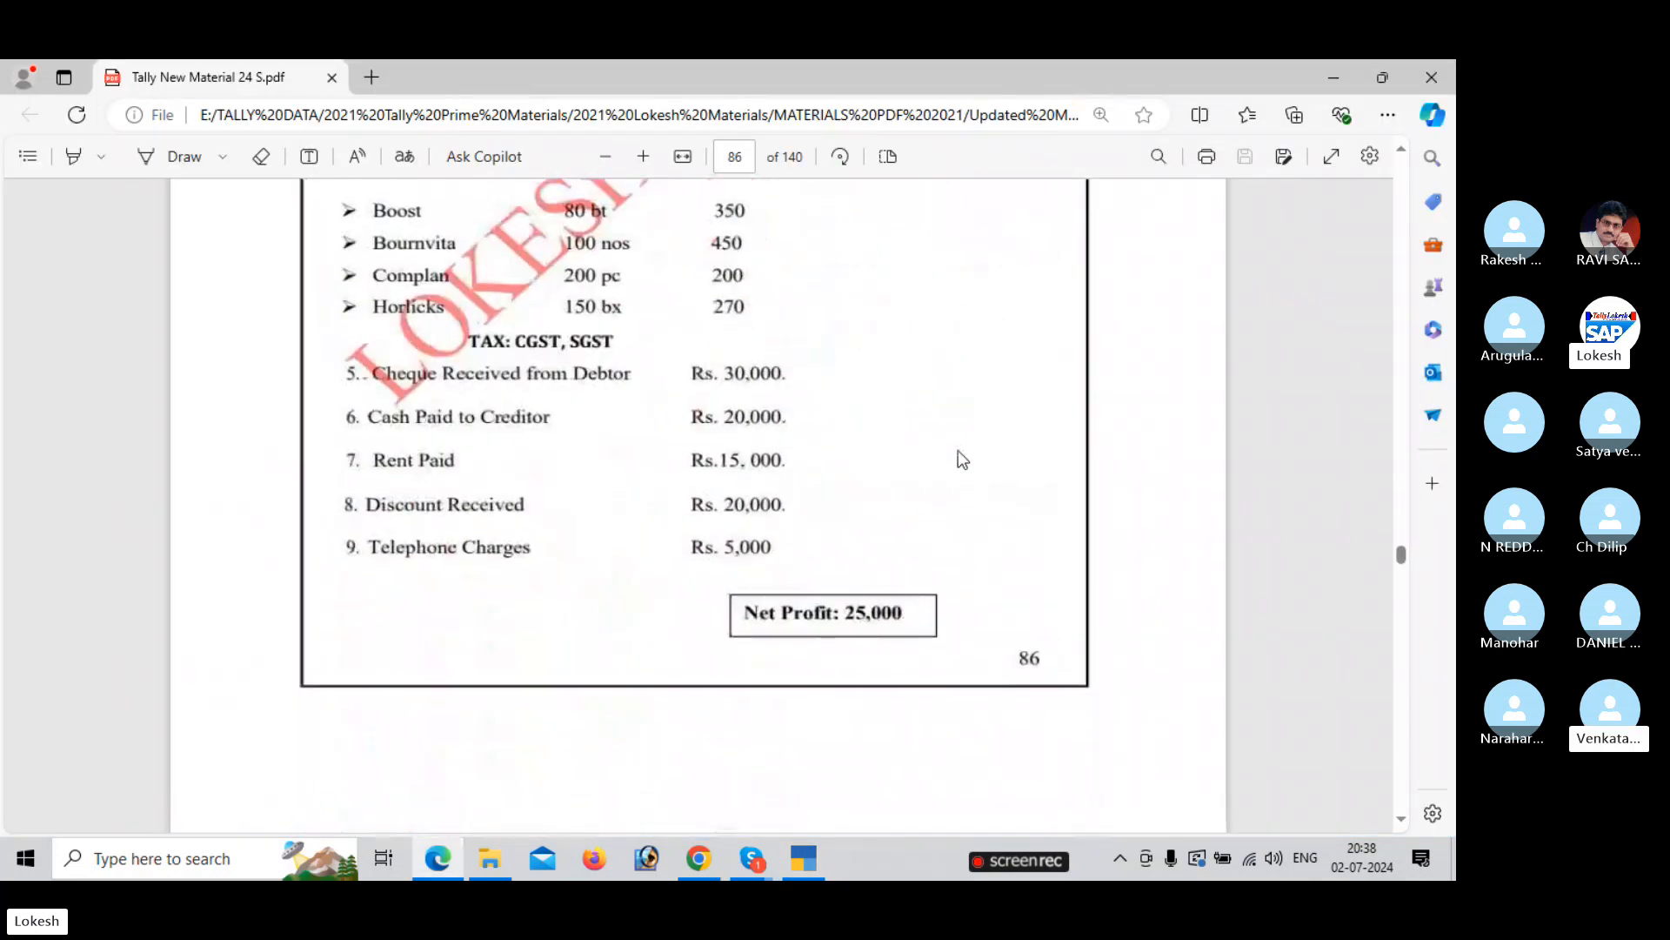
# Add Boost as the first item: 80 bt at rate 350.
pyautogui.scroll(4, 958, 451)
pyautogui.hotkey('alt', 'Tab')
pyautogui.write('B')
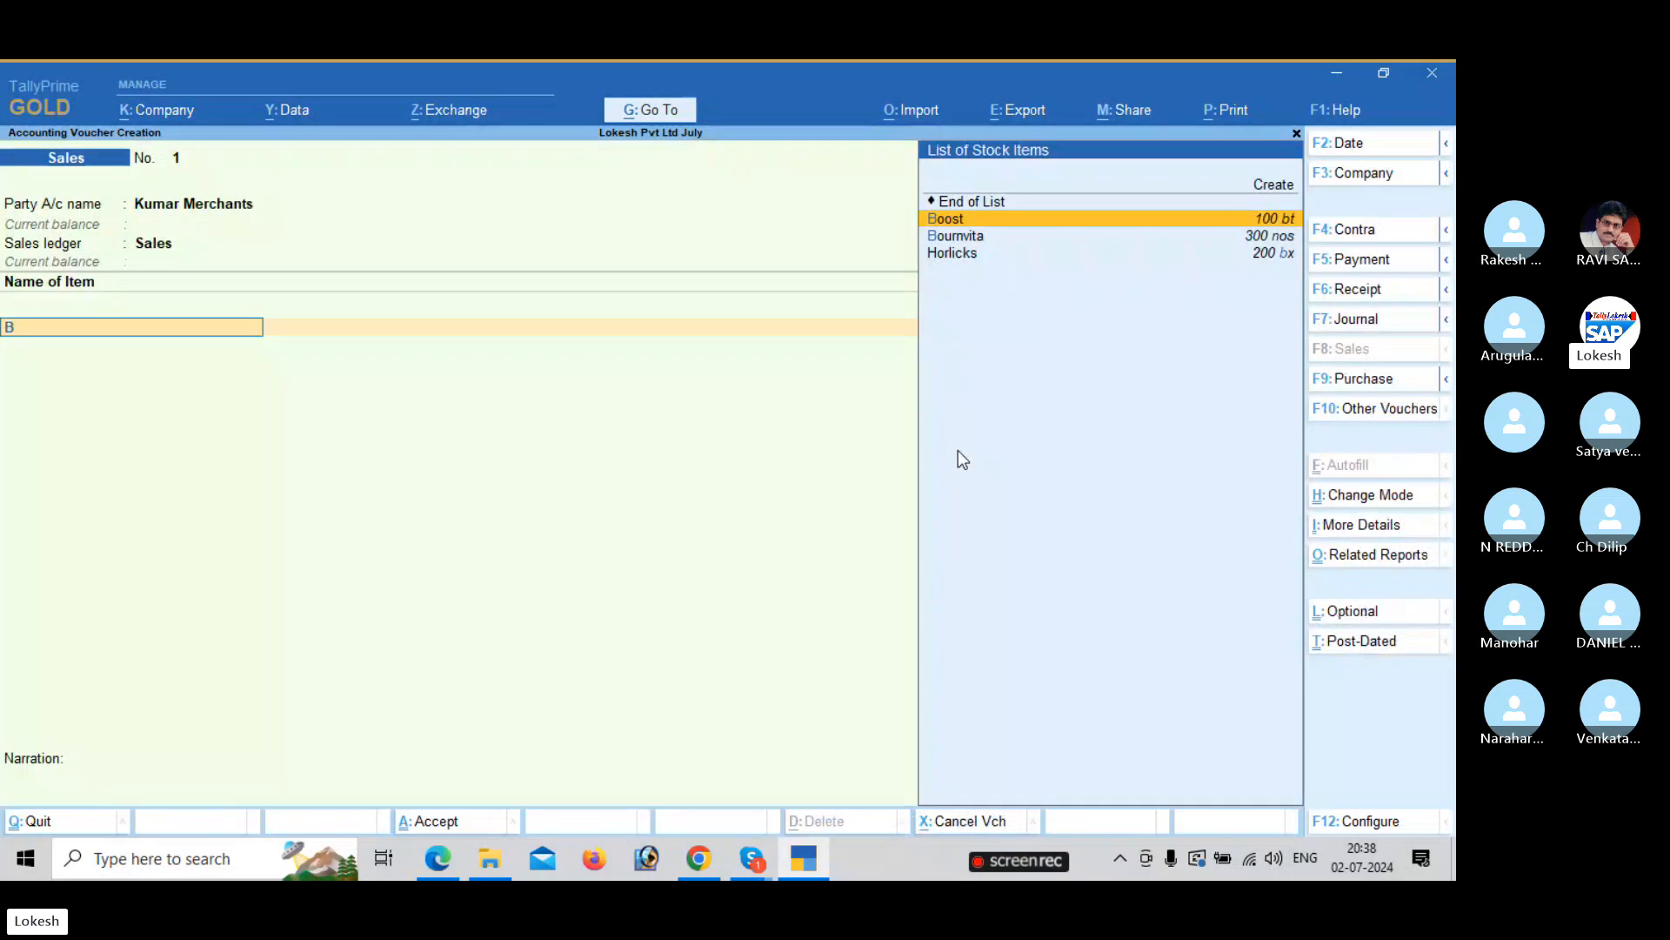
pyautogui.press('Return')
pyautogui.hotkey('alt', 'Tab')
pyautogui.hotkey('alt', 'Tab')
pyautogui.write('8')
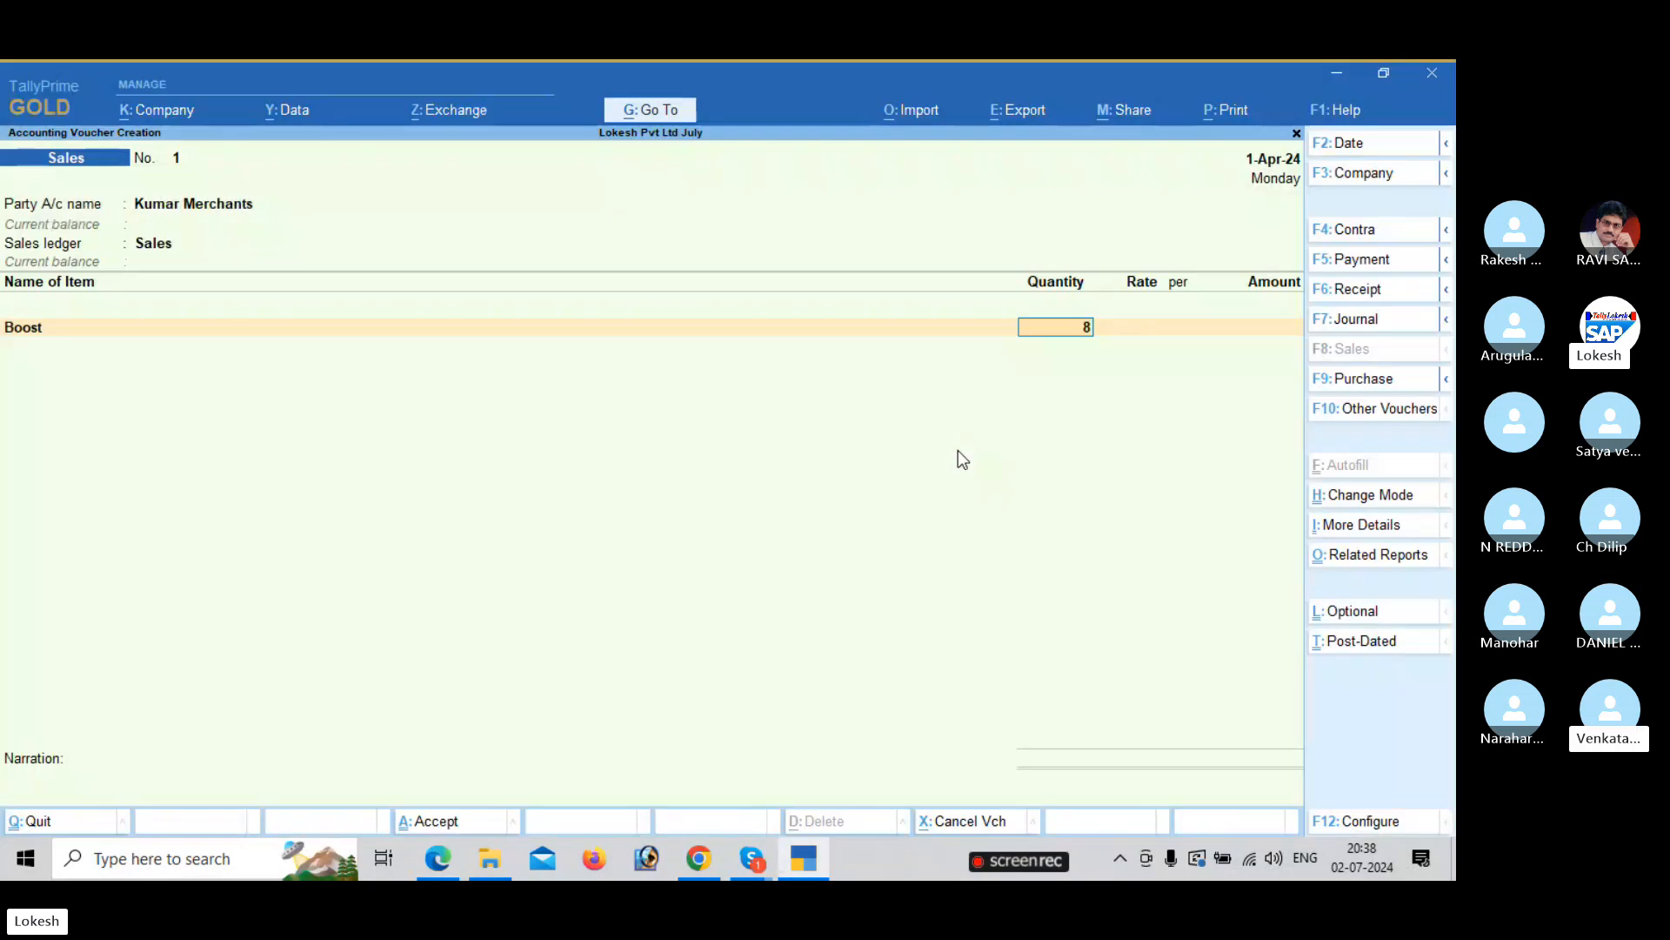
pyautogui.write('0')
pyautogui.press('Return')
pyautogui.write('350')
pyautogui.press('Return')
pyautogui.press('Return')
pyautogui.press('Return')
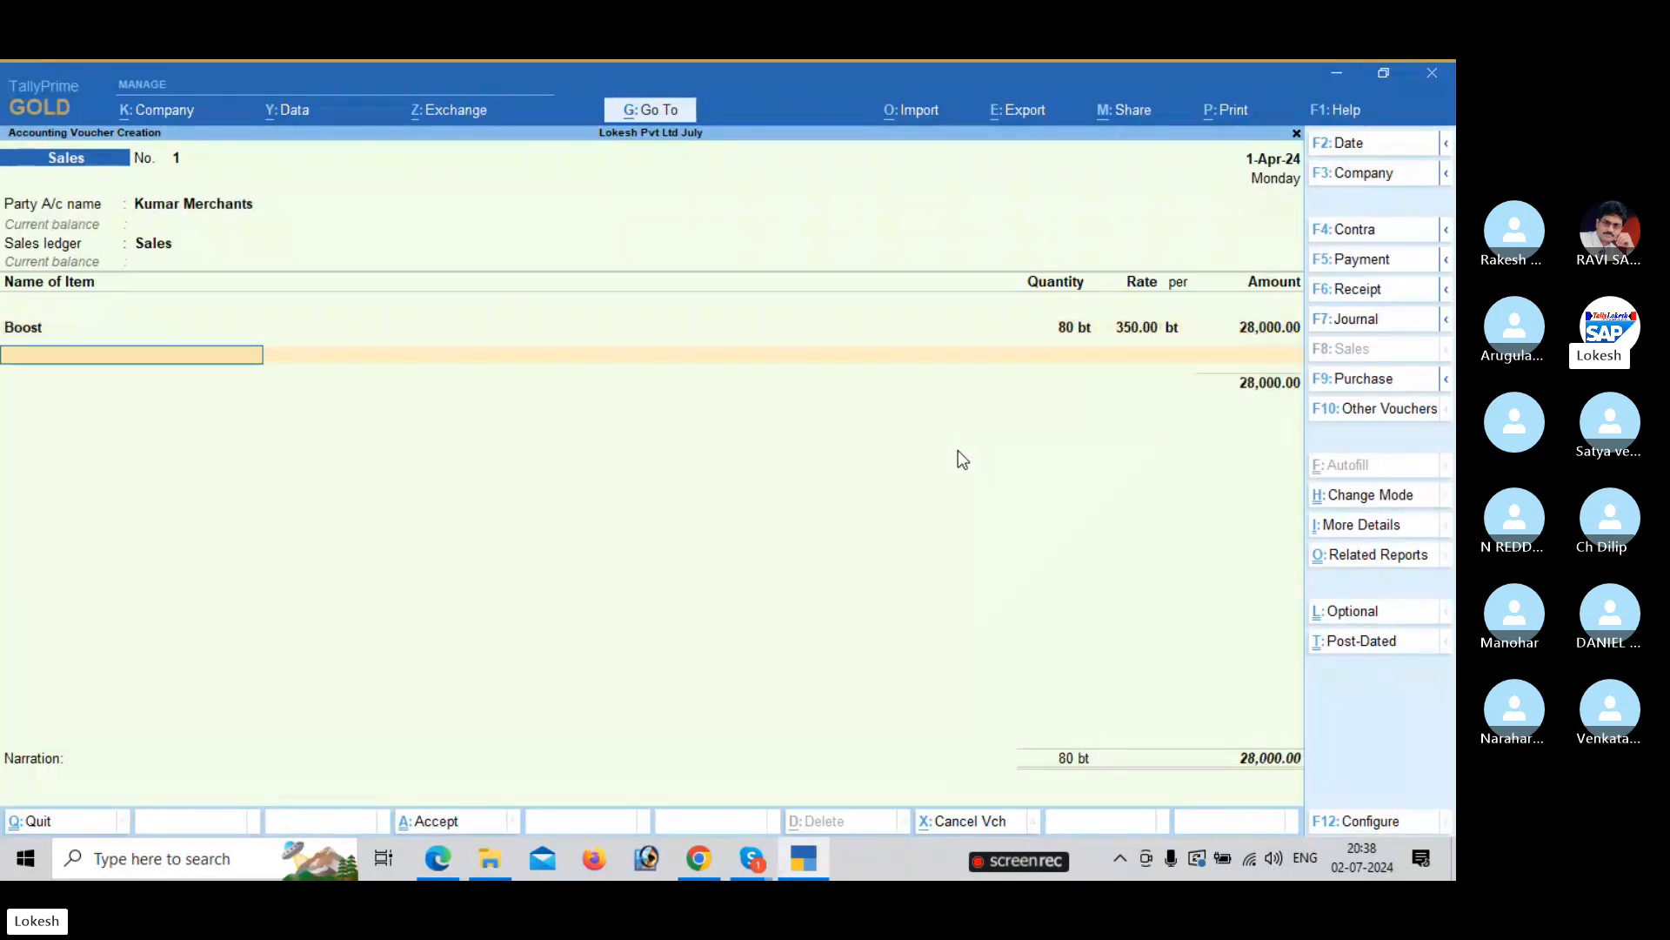
# Add Bournvita as the second item: 100 at rate 450.
pyautogui.hotkey('alt', 'Tab')
pyautogui.hotkey('alt', 'Tab')
pyautogui.write('B')
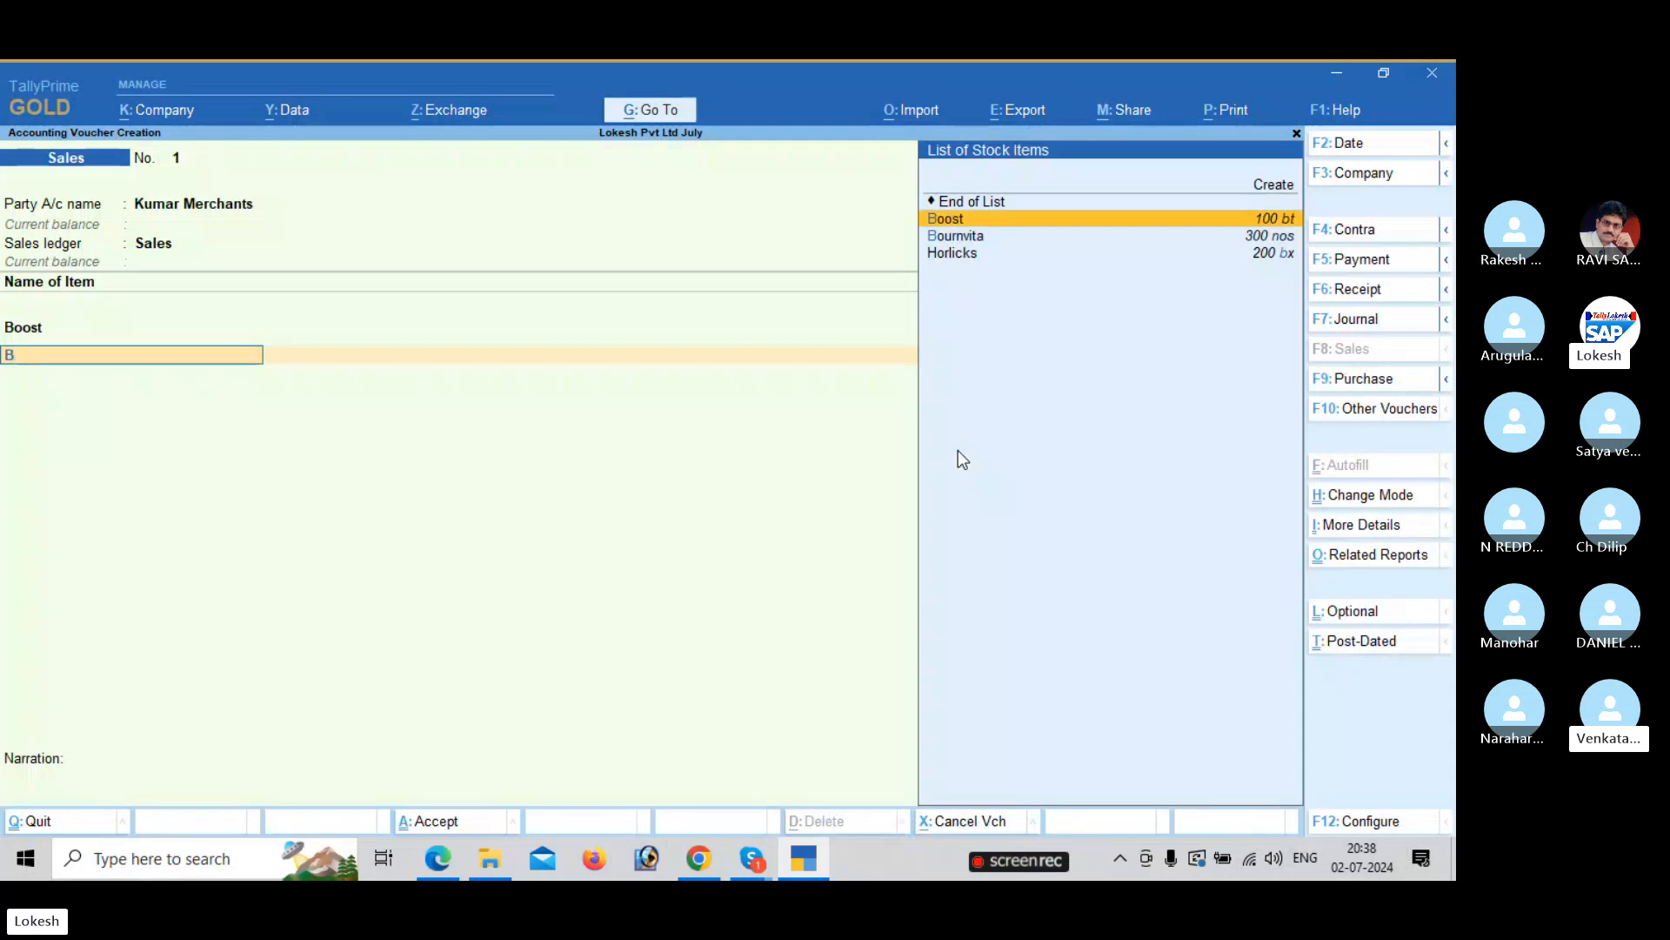
pyautogui.press('Down')
pyautogui.press('Return')
pyautogui.hotkey('alt', 'Tab')
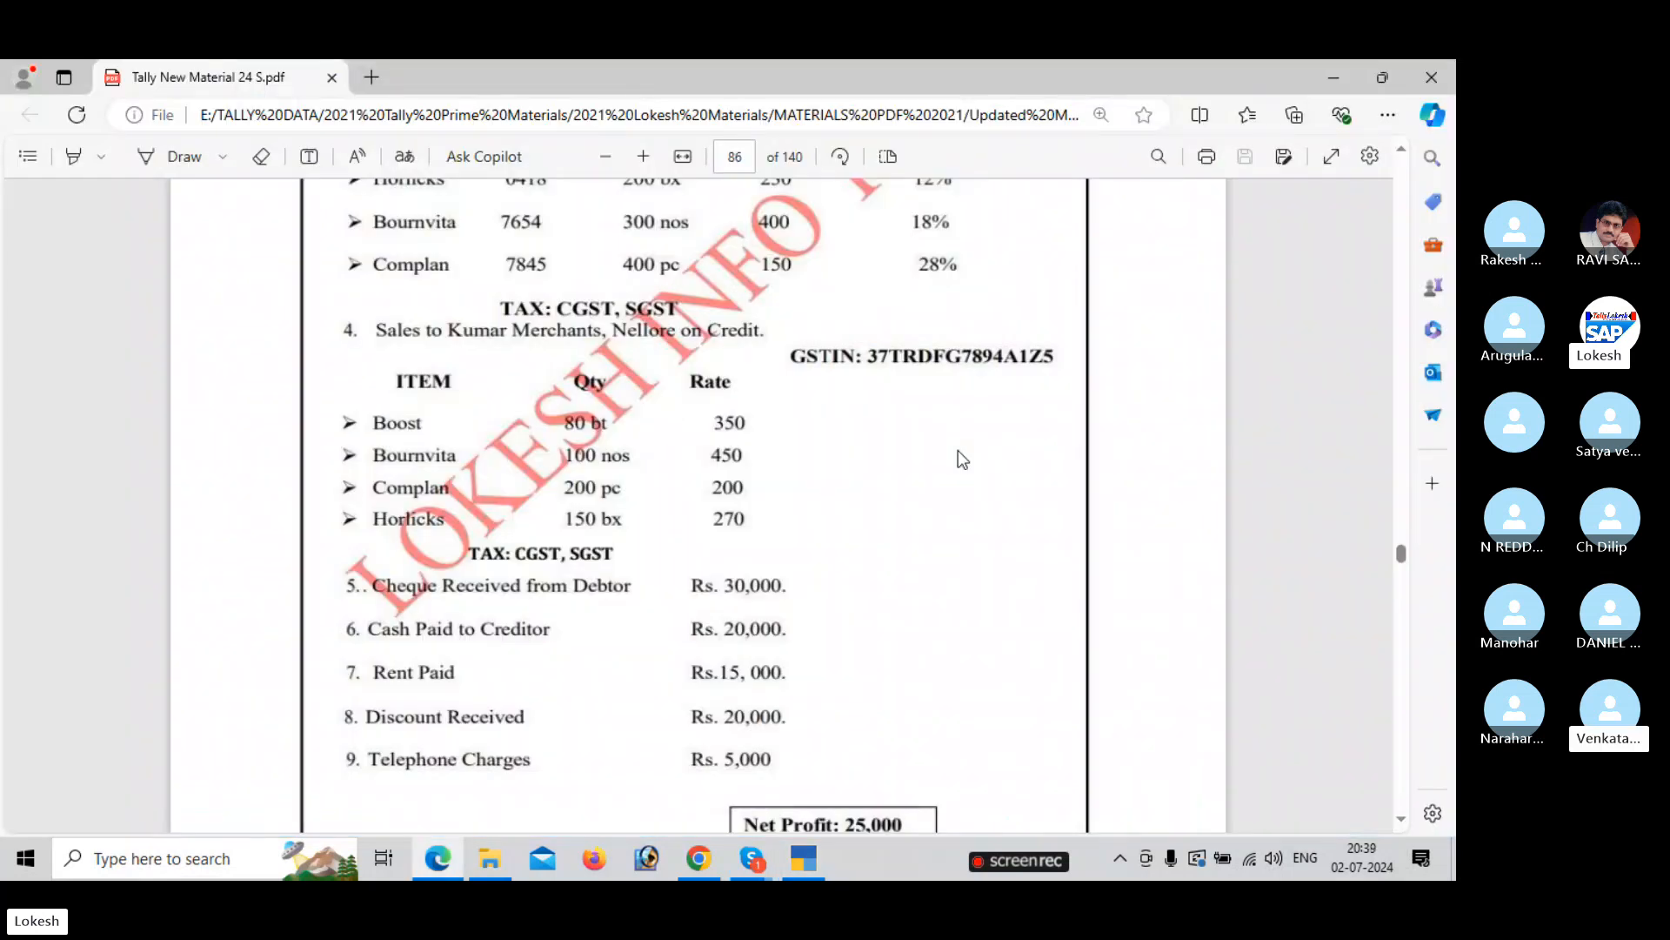
pyautogui.hotkey('alt', 'Tab')
pyautogui.write('100')
pyautogui.press('Return')
pyautogui.write('45')
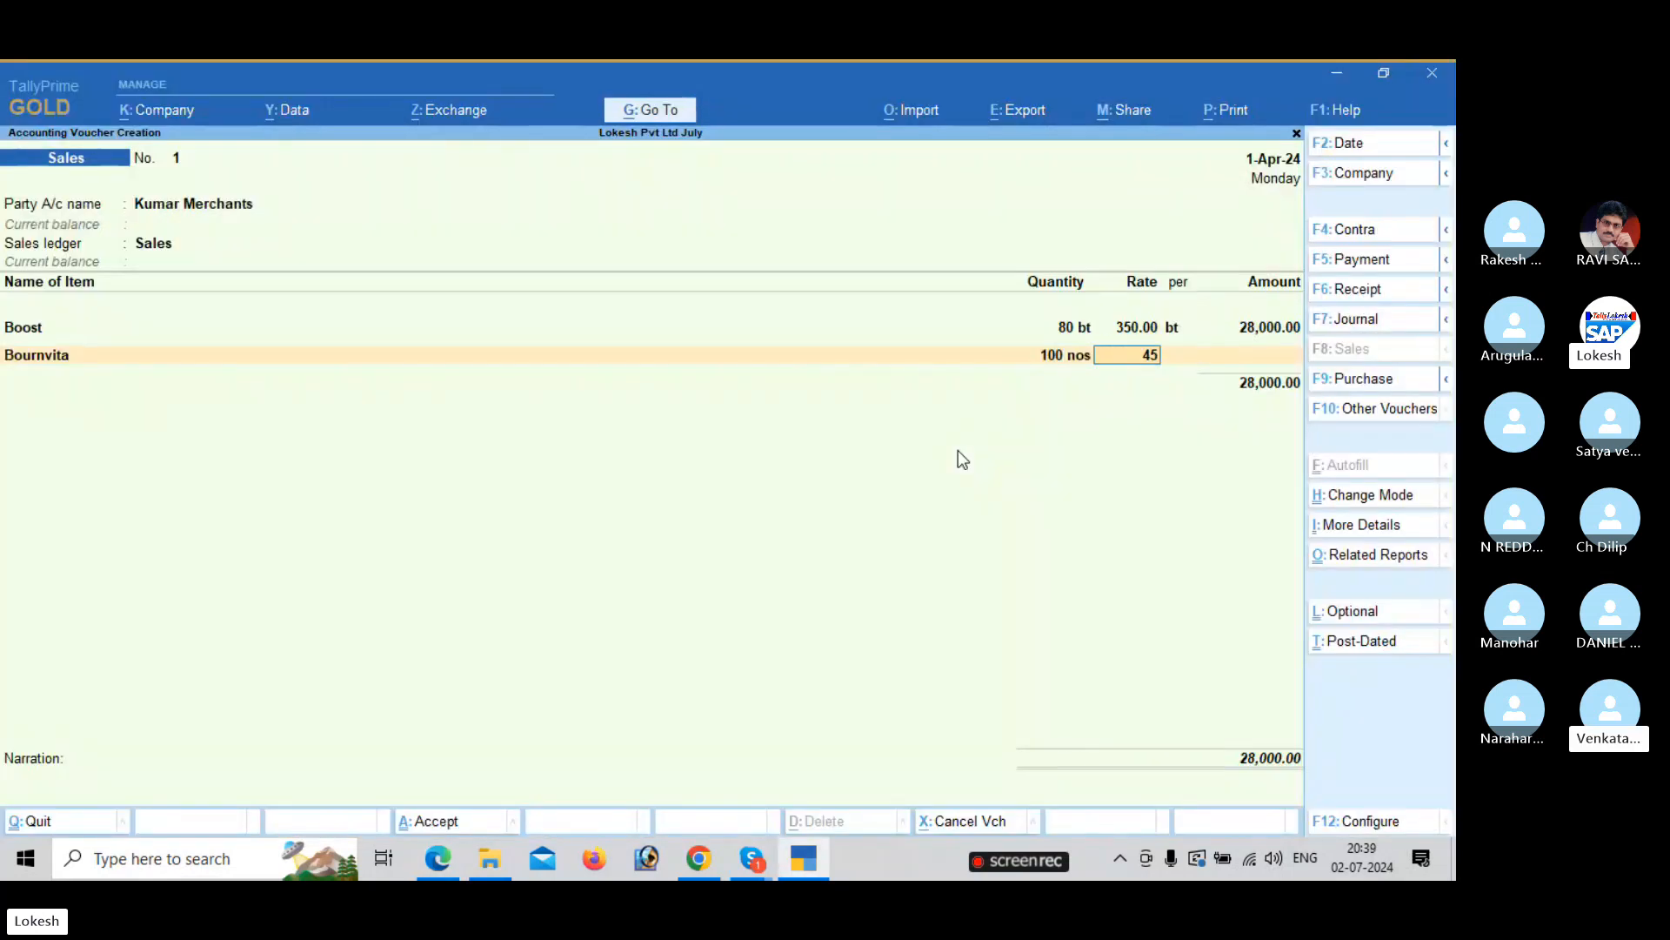
pyautogui.write('0')
pyautogui.press('Return')
# Add Complan as the third item: 200 pc at rate 200.
pyautogui.press('Return')
pyautogui.press('Return')
pyautogui.hotkey('alt', 'Tab')
pyautogui.hotkey('alt', 'Tab')
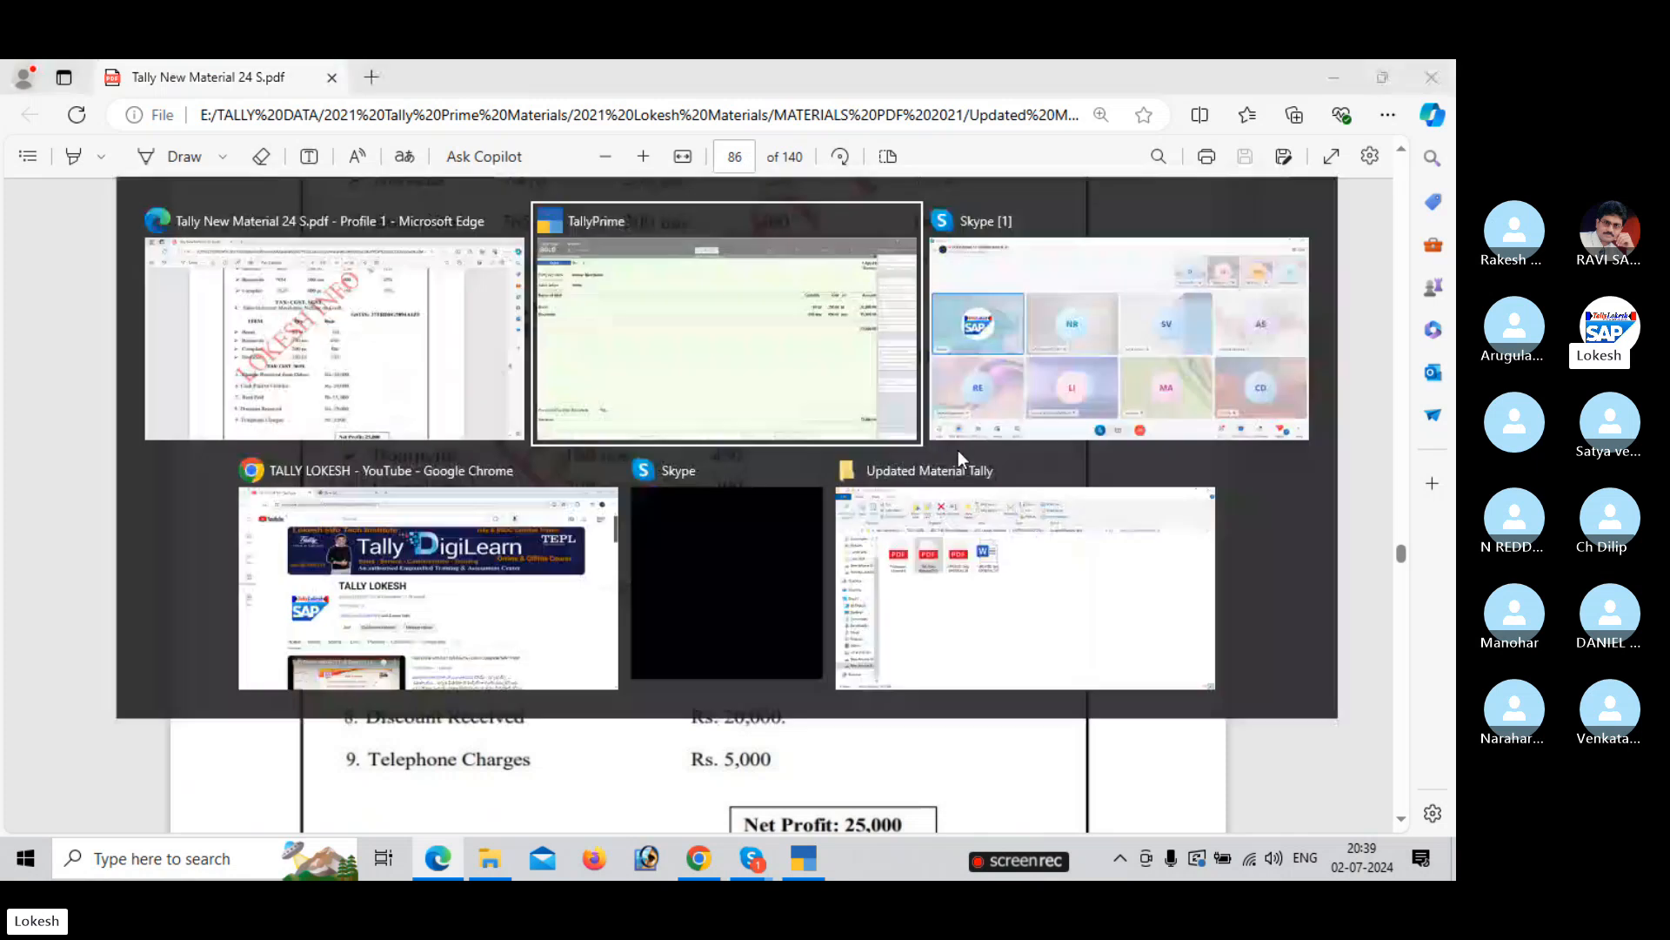
pyautogui.write('co')
pyautogui.press('Return')
pyautogui.hotkey('alt', 'Tab')
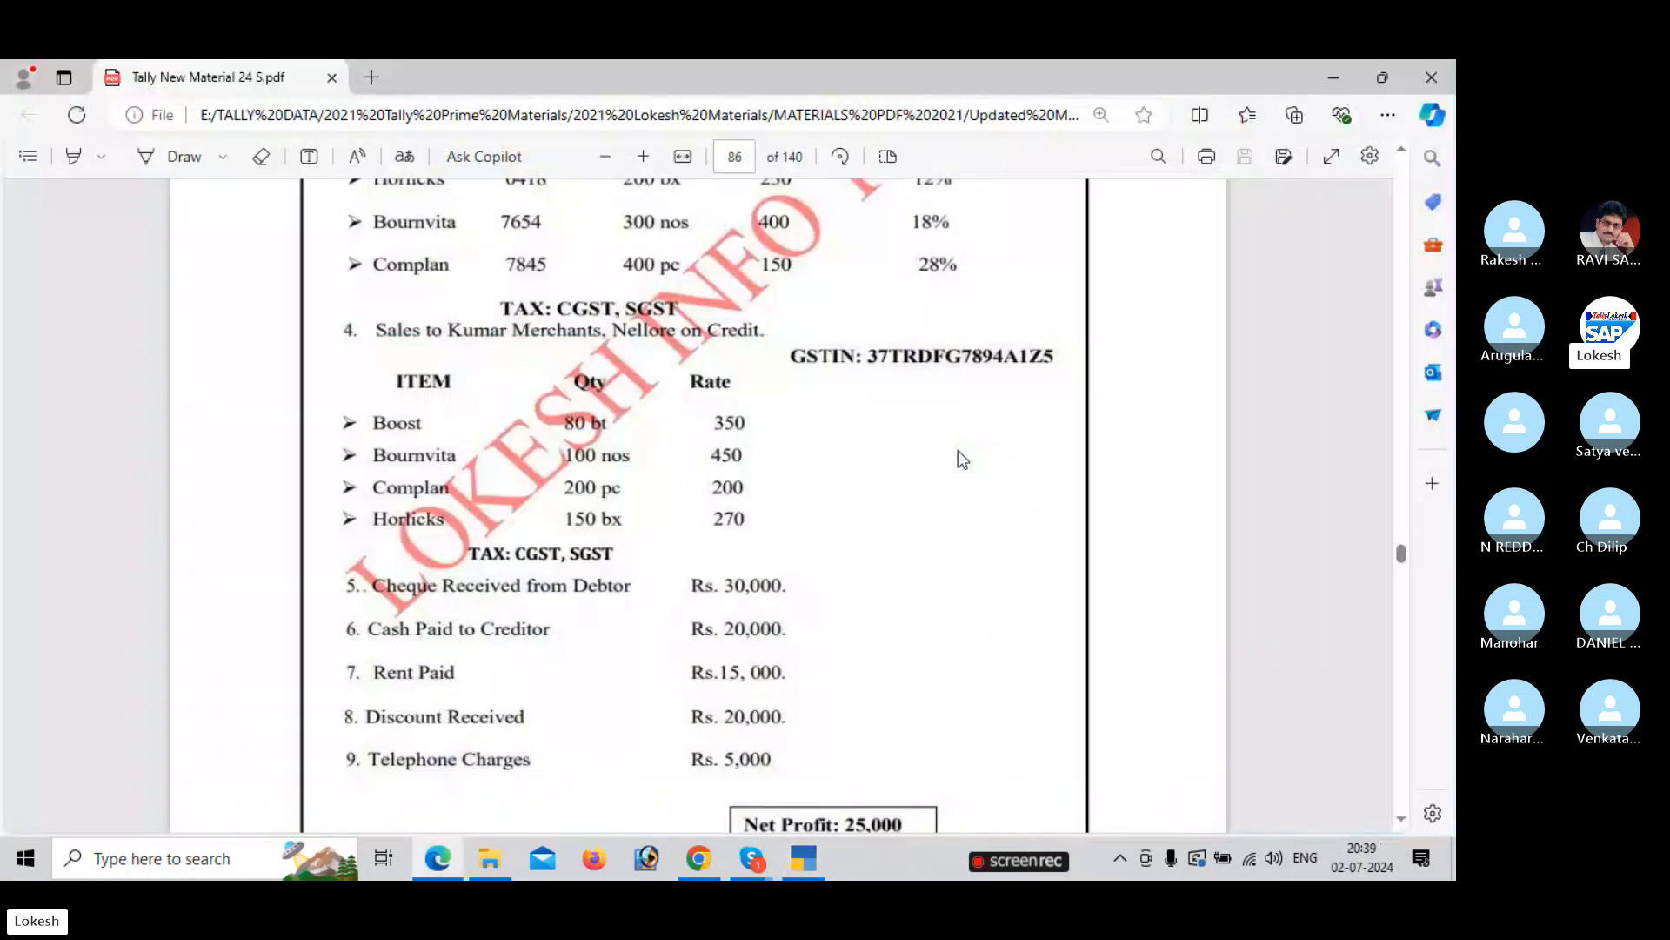
pyautogui.hotkey('alt', 'Tab')
pyautogui.write('200')
pyautogui.press('Return')
pyautogui.write('200')
pyautogui.press('Return')
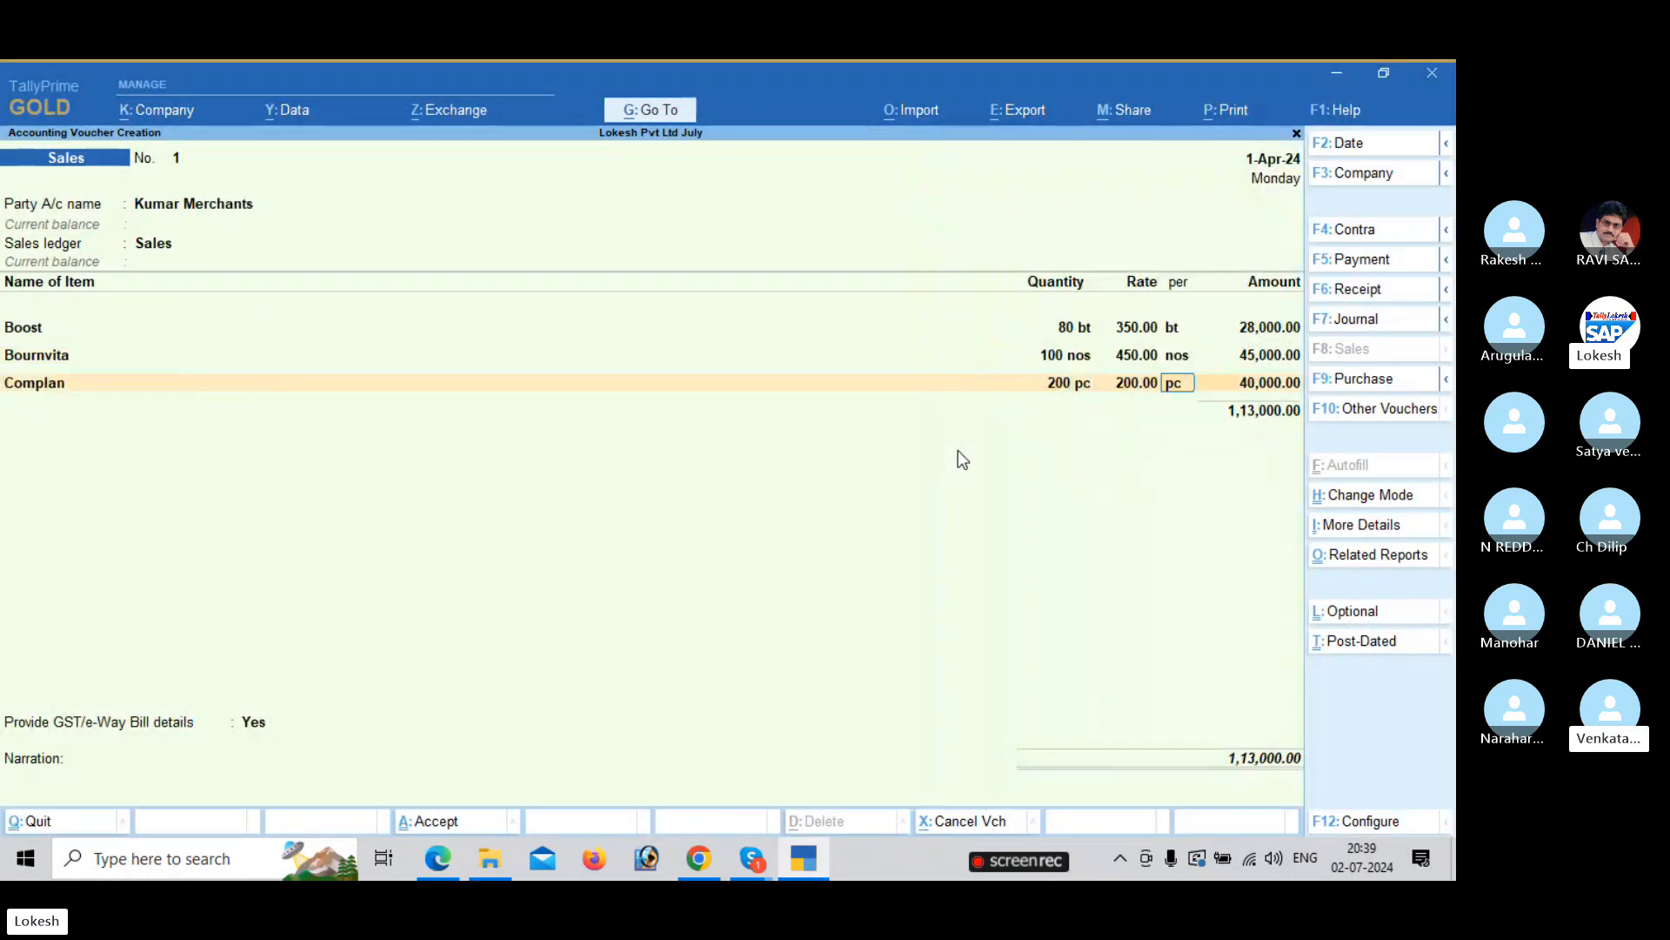
pyautogui.press('Return')
pyautogui.press('Return')
pyautogui.hotkey('alt', 'Tab')
# Add Horlicks as the fourth item: 150 bx at rate 270.
pyautogui.hotkey('alt', 'Tab')
pyautogui.write('H')
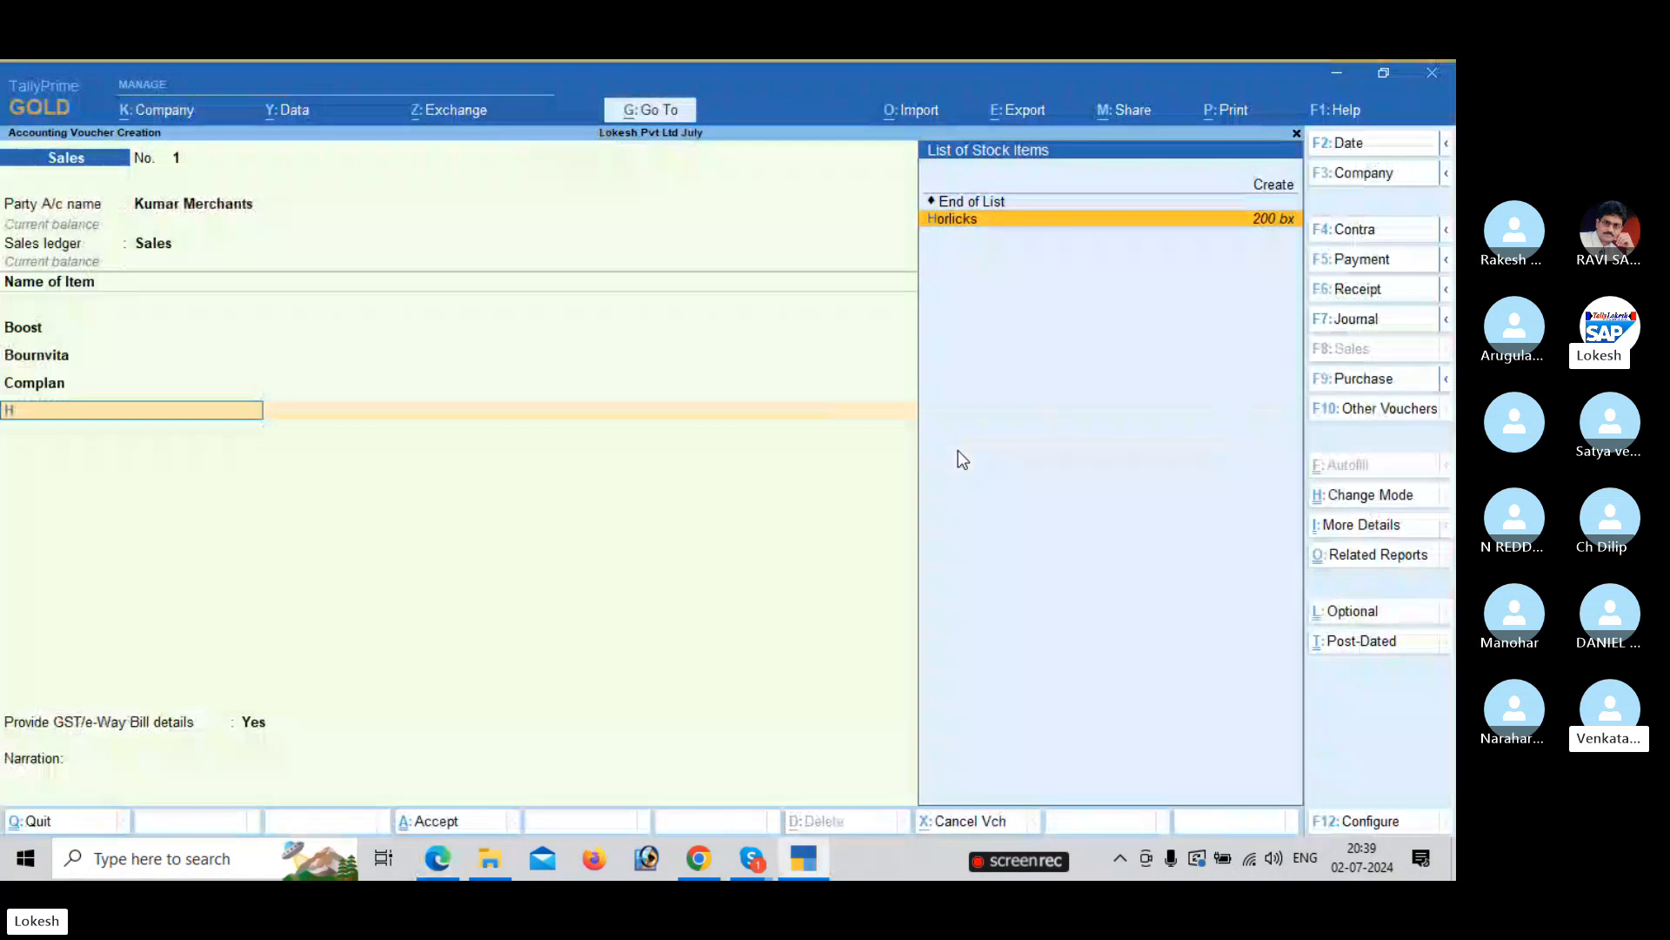
pyautogui.press('Return')
pyautogui.hotkey('alt', 'Tab')
pyautogui.hotkey('alt', 'Tab')
pyautogui.write('15')
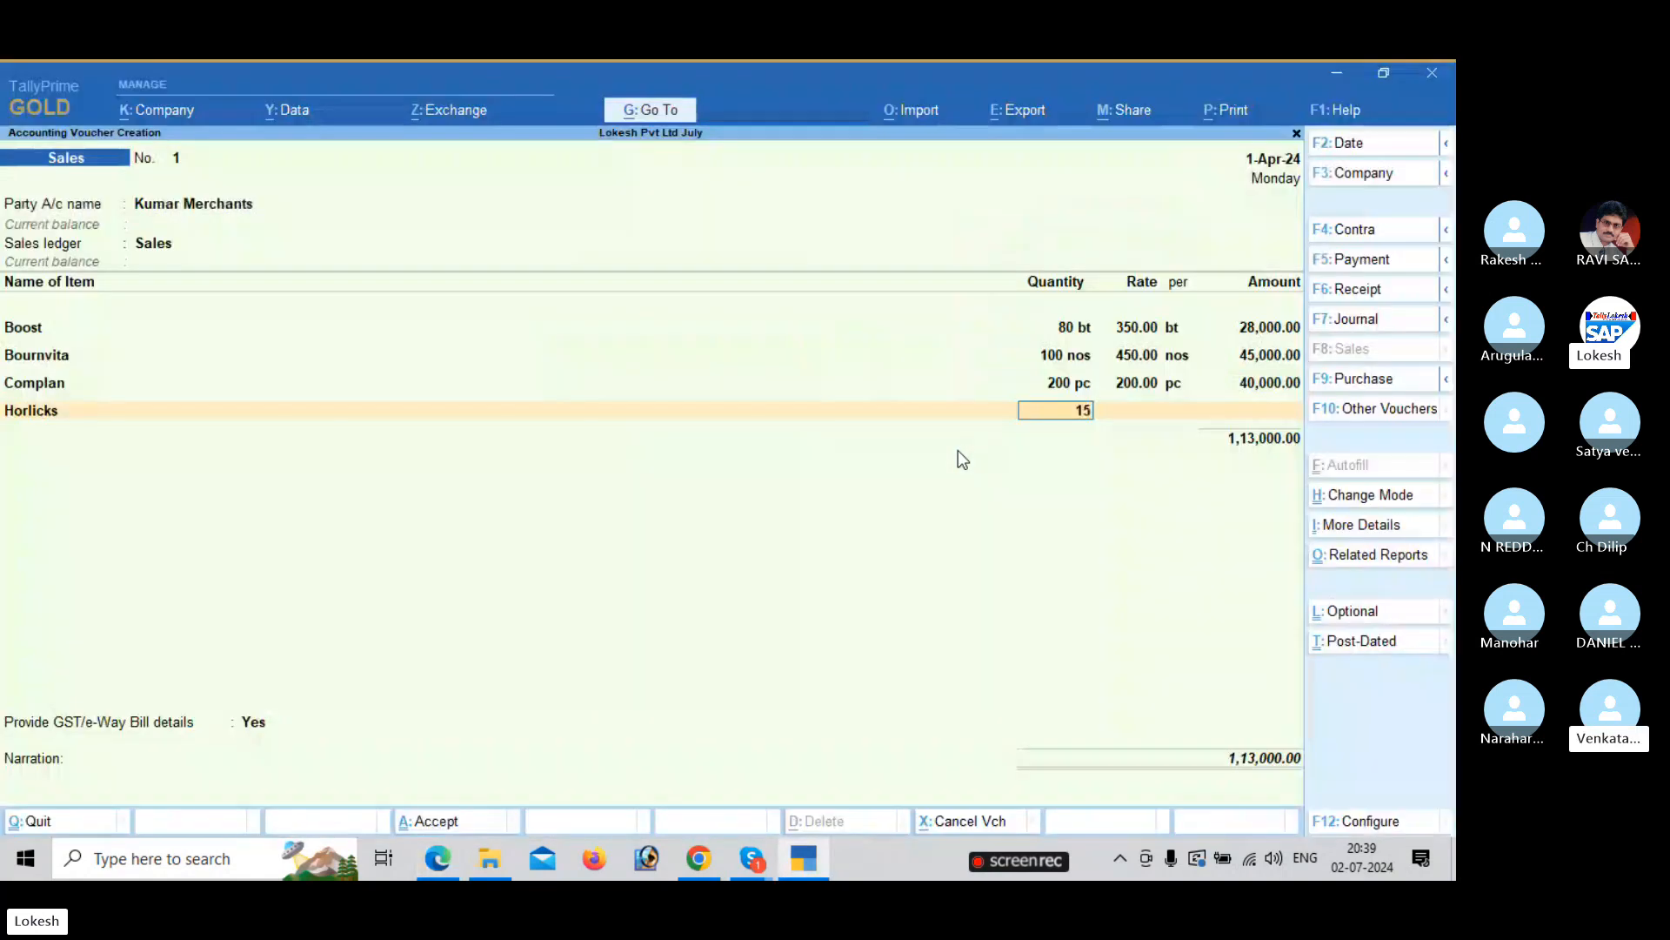
pyautogui.write('0')
pyautogui.press('Return')
pyautogui.write('270')
pyautogui.press('Return')
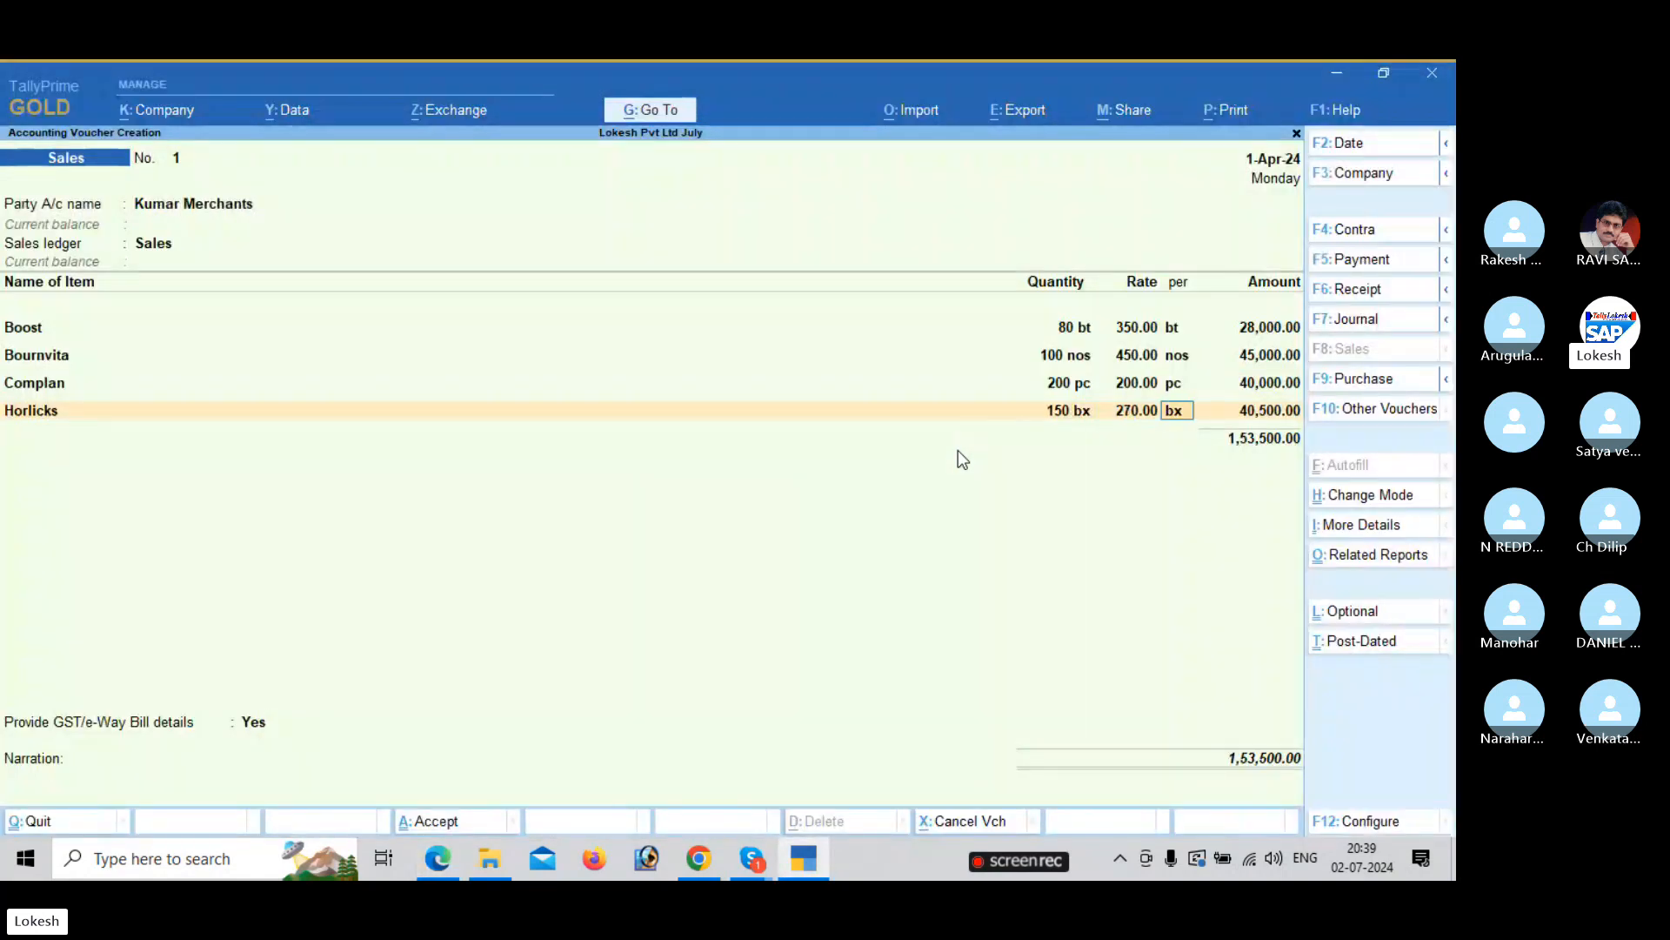
pyautogui.press('Return')
pyautogui.press('Return')
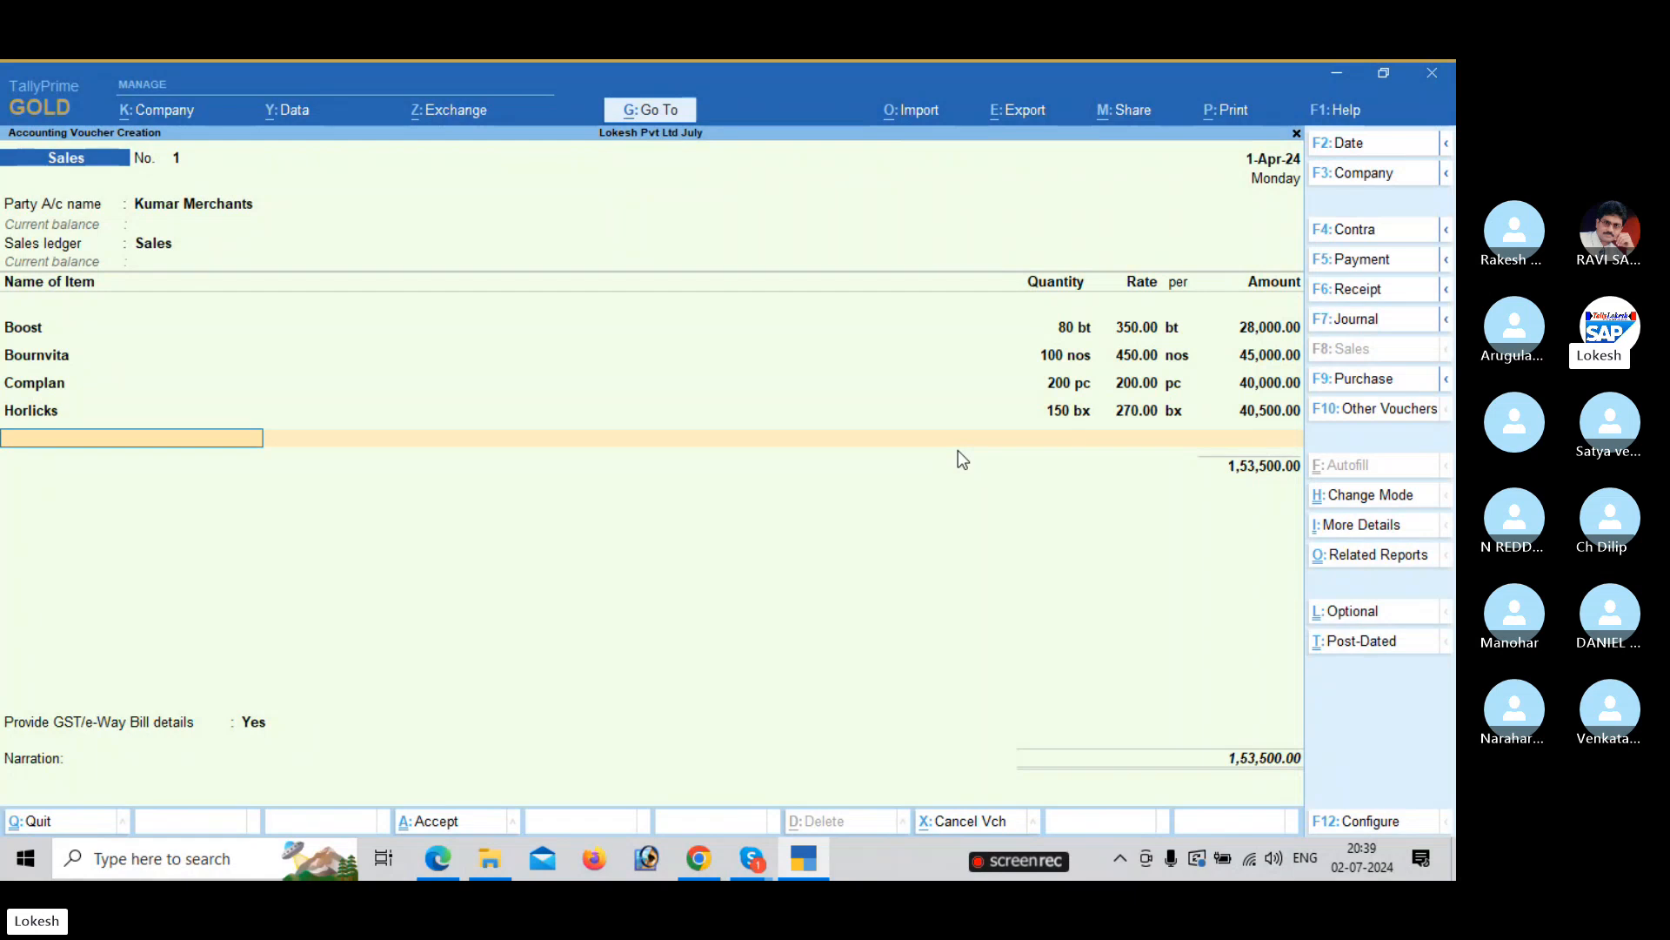
# Add CGST and SGST tax ledgers of 12,780 each.
pyautogui.press('Return')
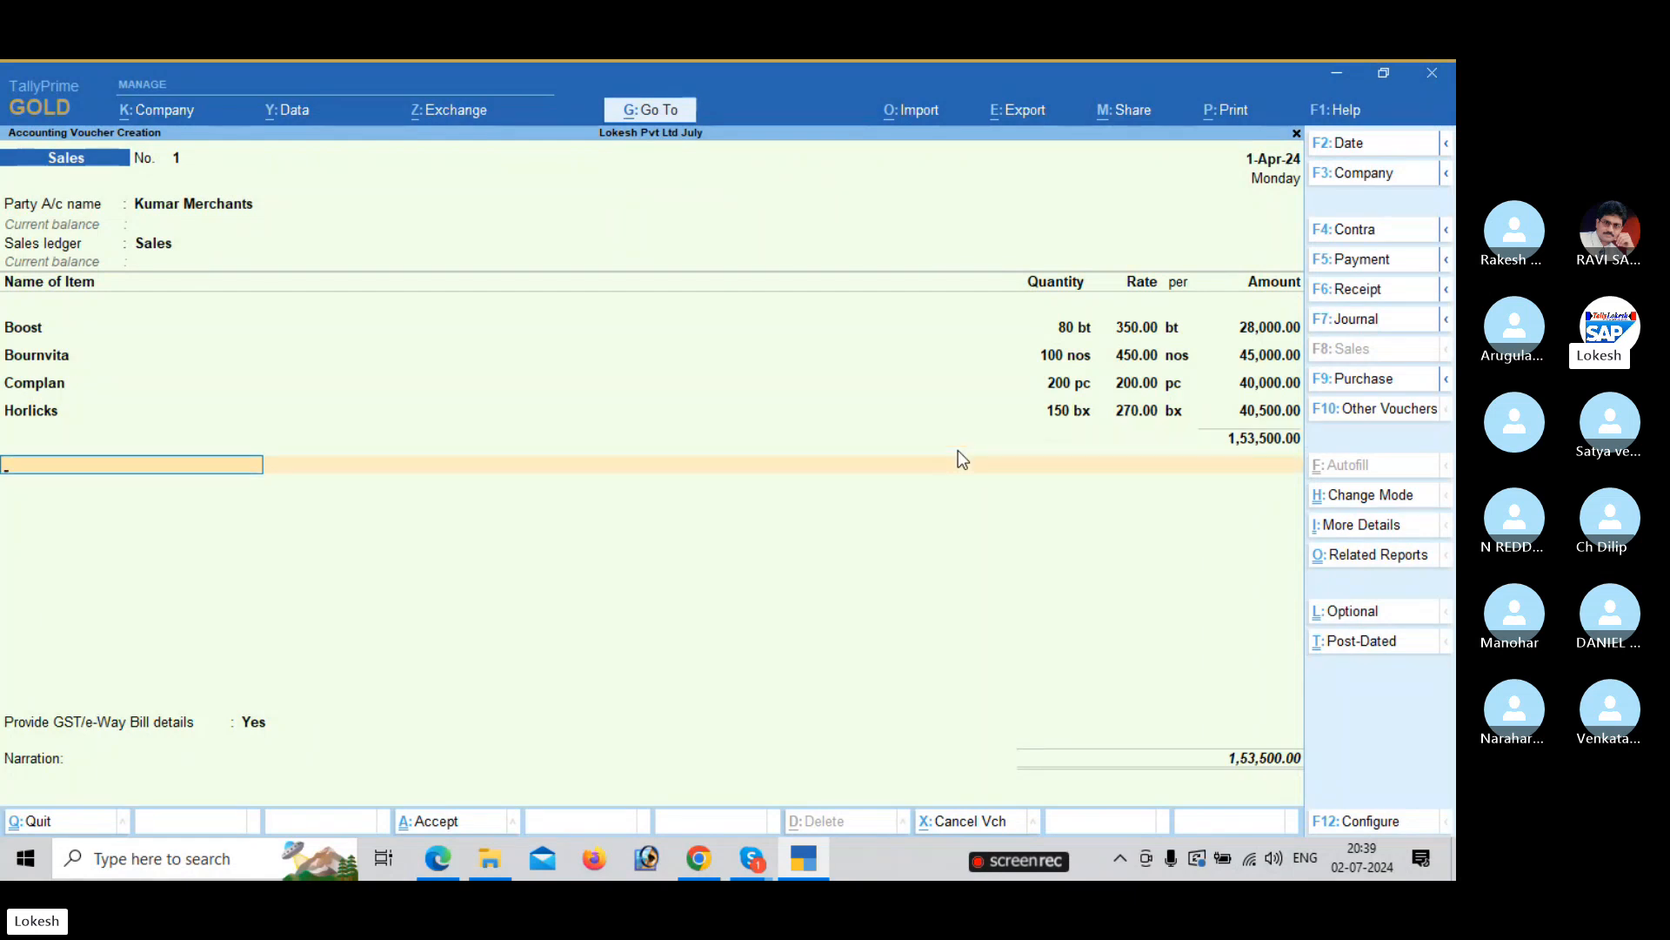
pyautogui.write('Cg')
pyautogui.press('Return')
pyautogui.write('Sg')
pyautogui.press('Return')
pyautogui.press('Return')
pyautogui.press('Return')
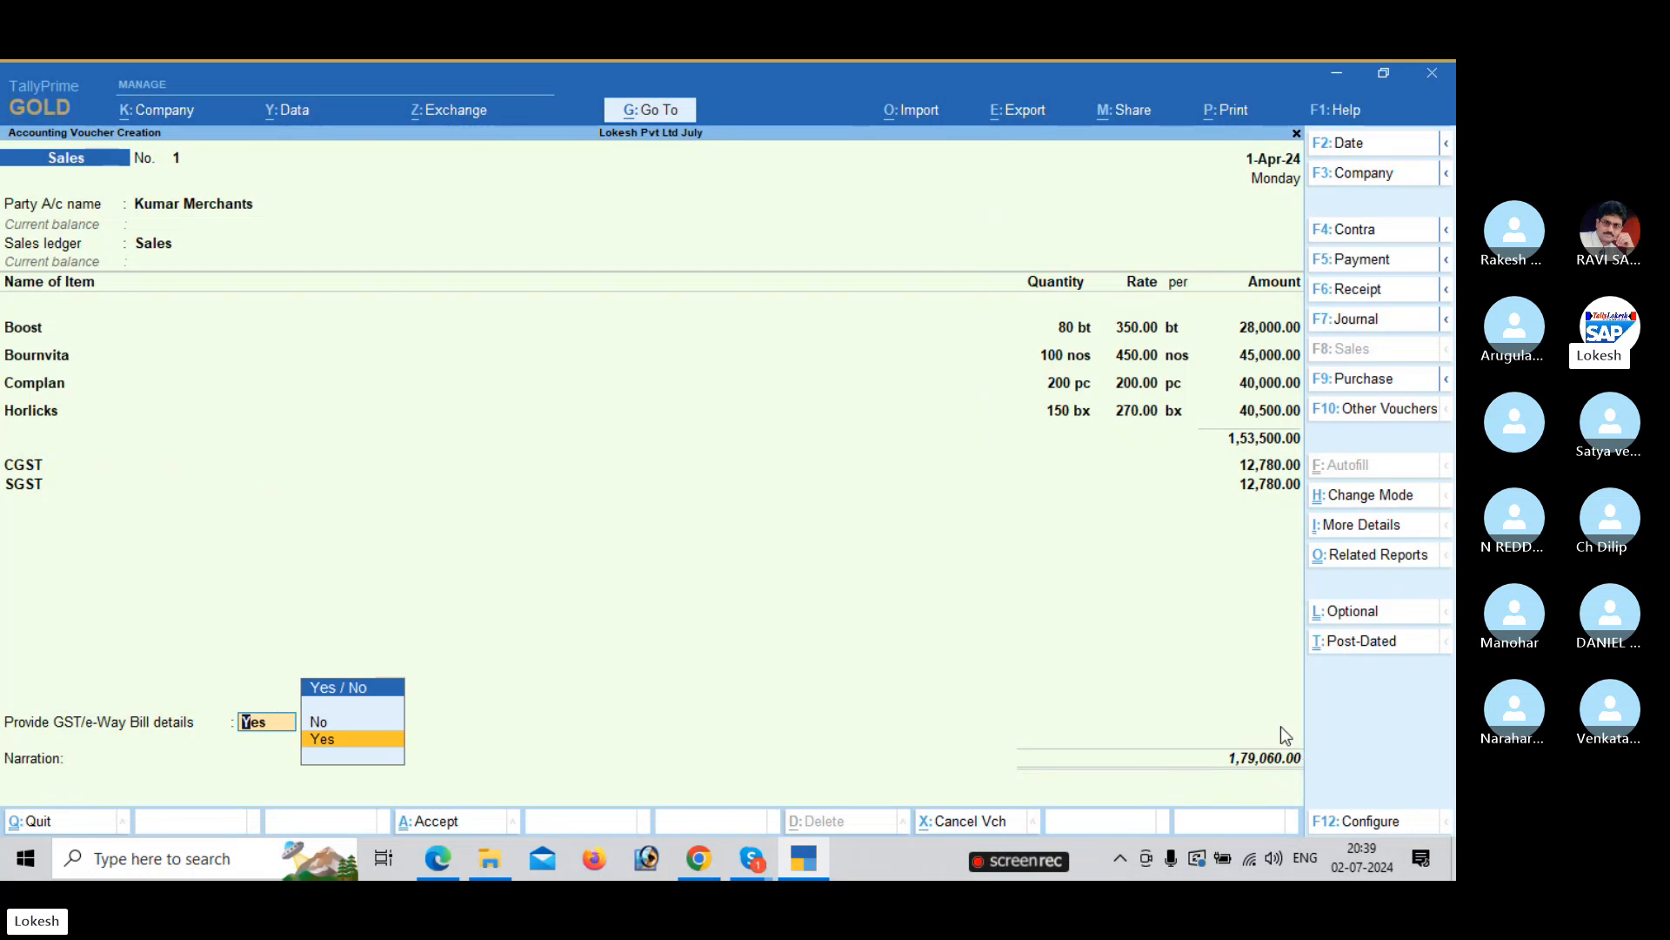
# Set GST/e-Way Bill details to No, save the 1,79,060 sales voucher, decline e-Way Bill generation.
pyautogui.press('Return')
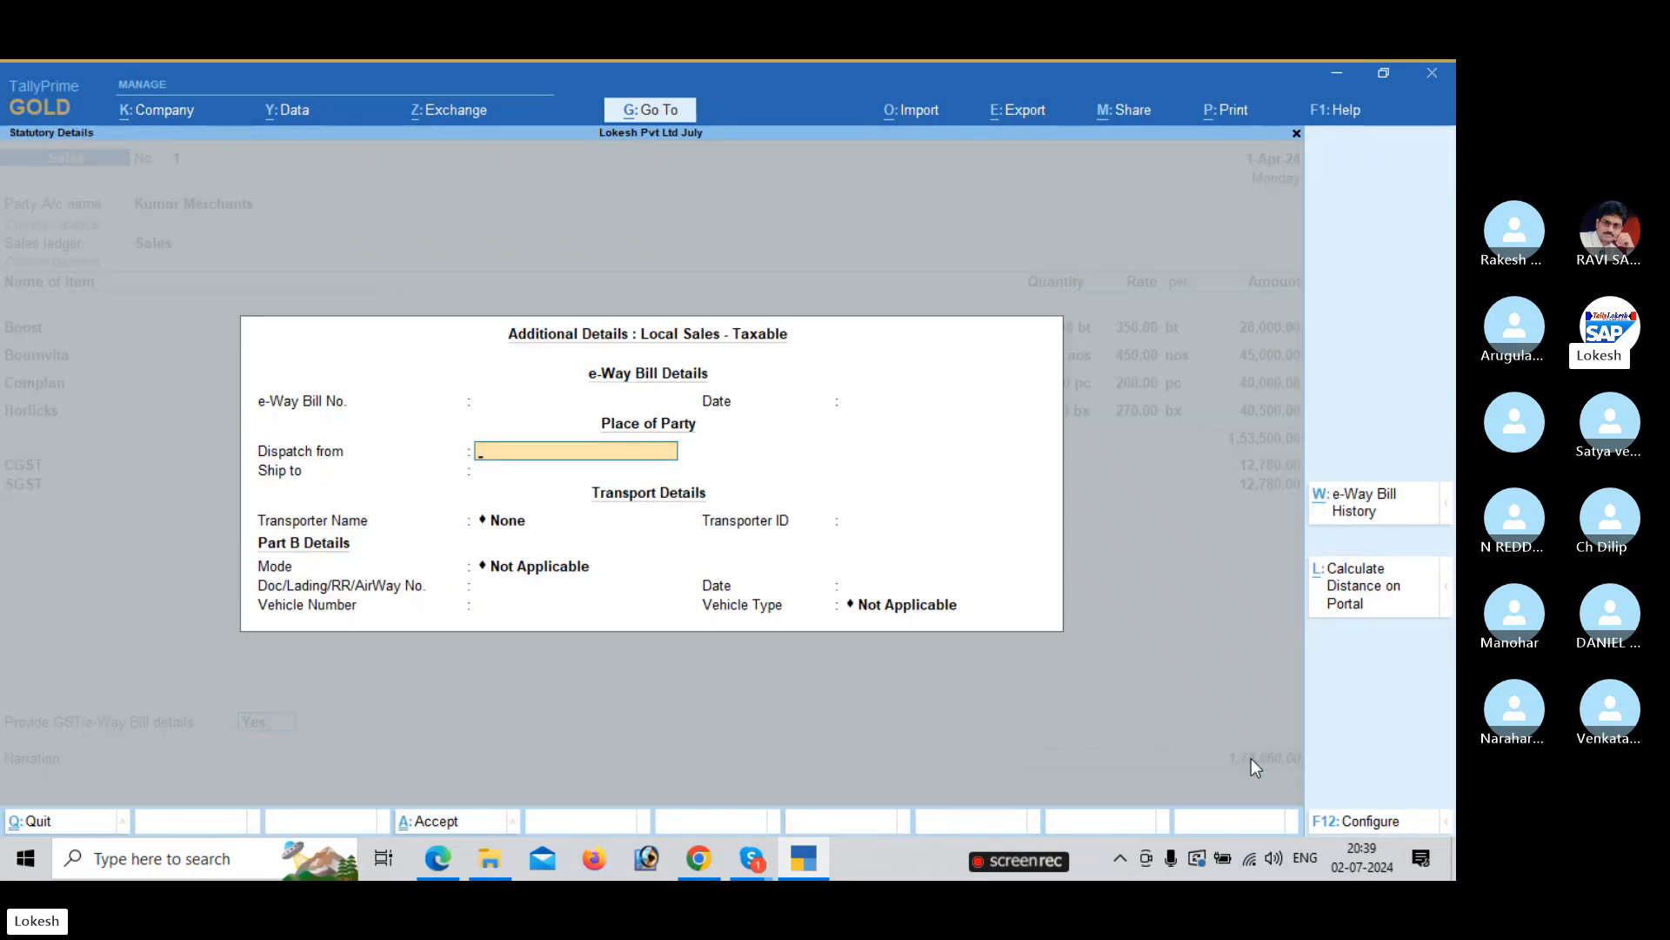
pyautogui.press('Escape')
pyautogui.press('Up')
pyautogui.press('Return')
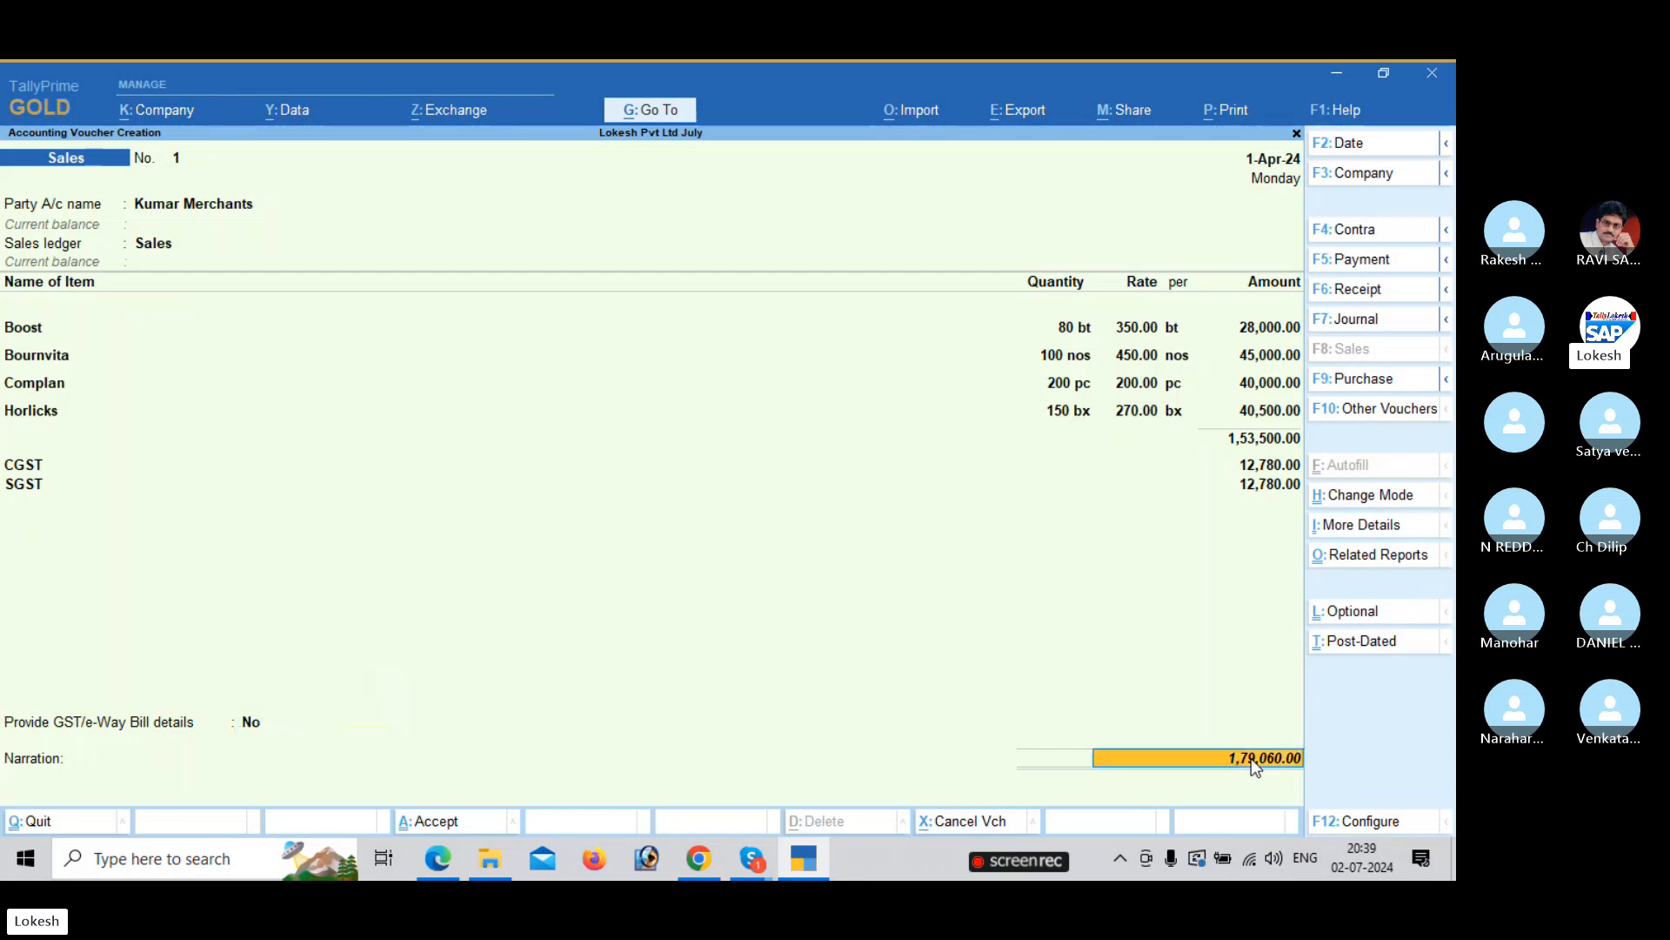
pyautogui.press('Return')
pyautogui.press('Return')
pyautogui.press('Return')
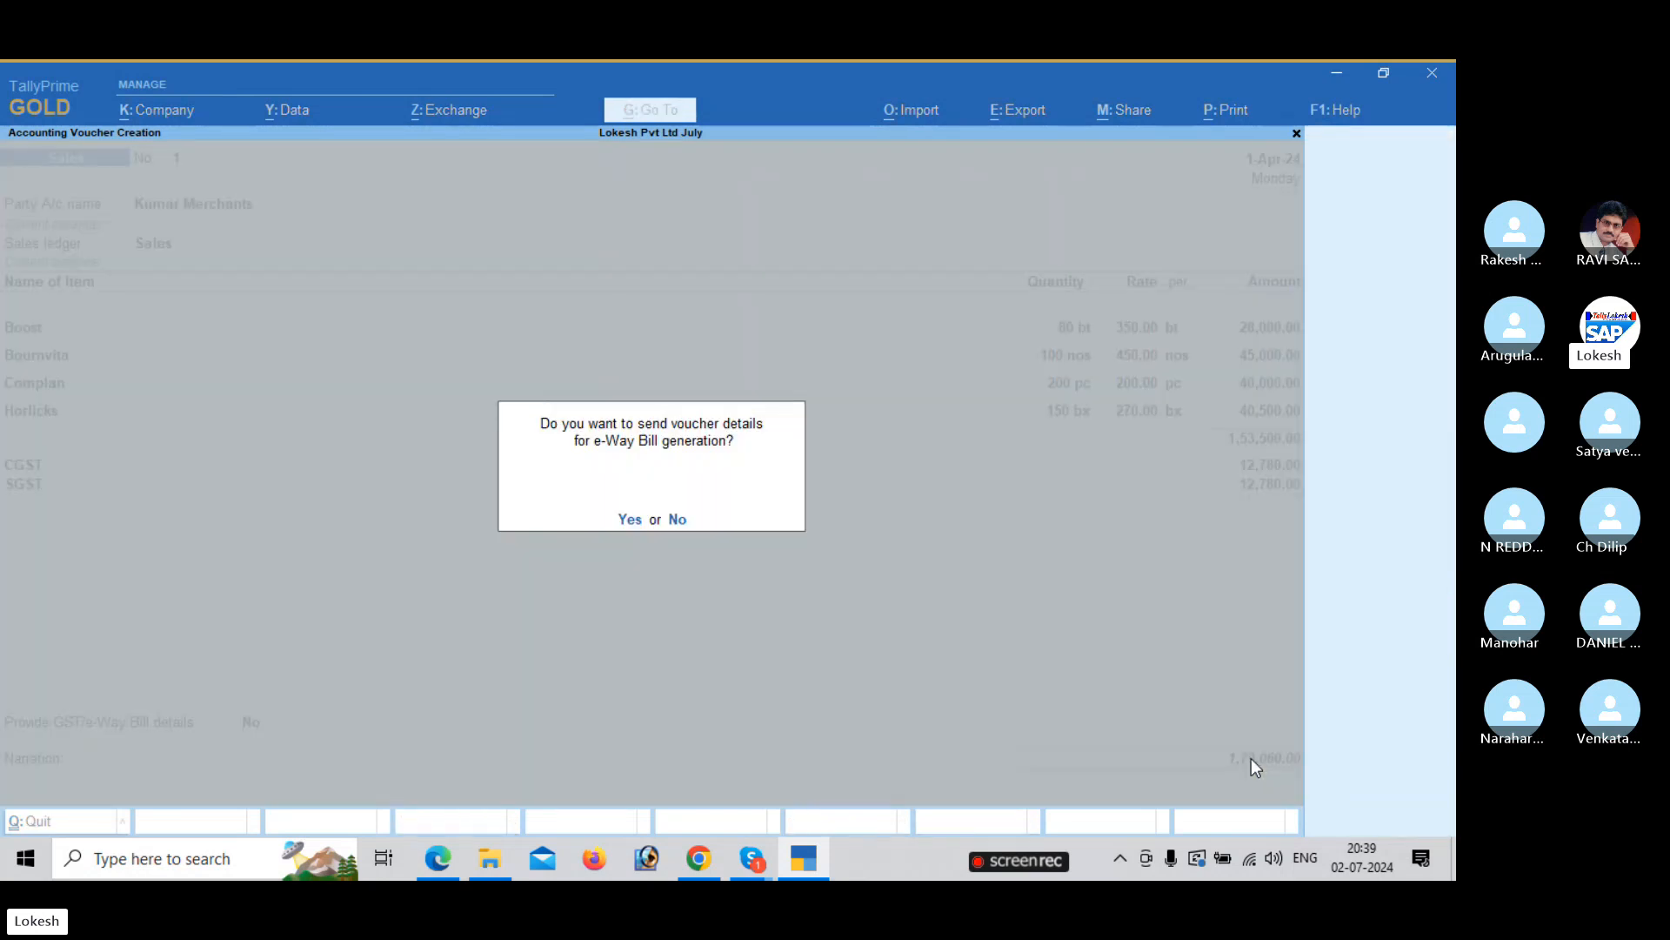
pyautogui.press('n')
pyautogui.hotkey('alt', 'Tab')
pyautogui.scroll(-1, 1218, 771)
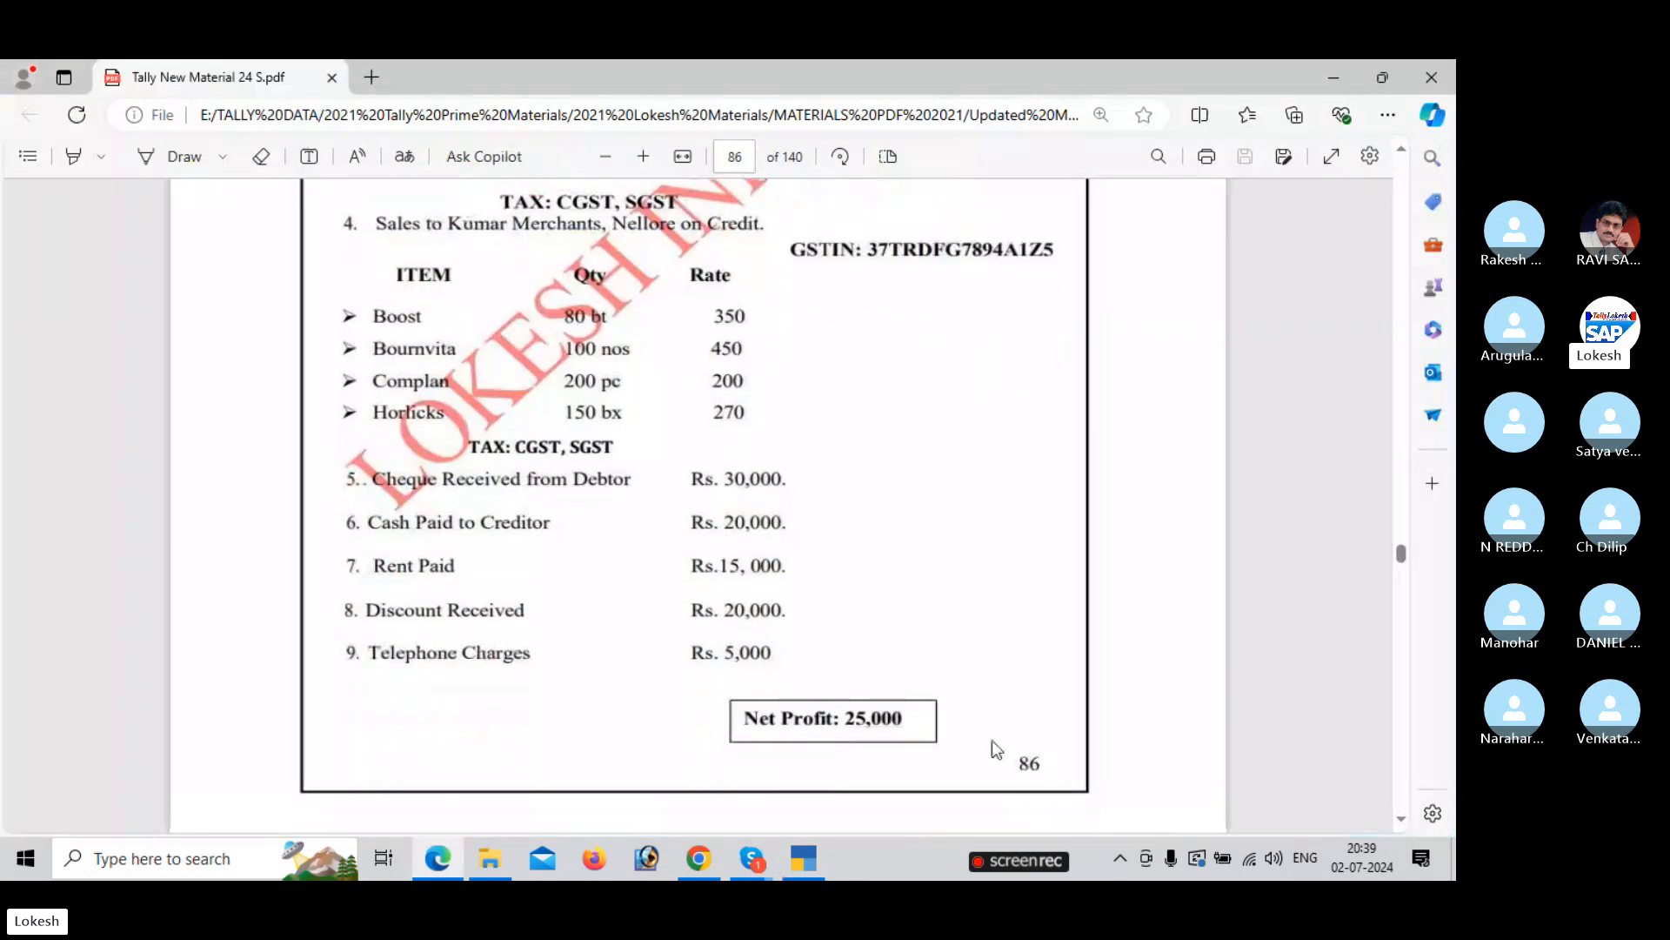
pyautogui.hotkey('alt', 'Tab')
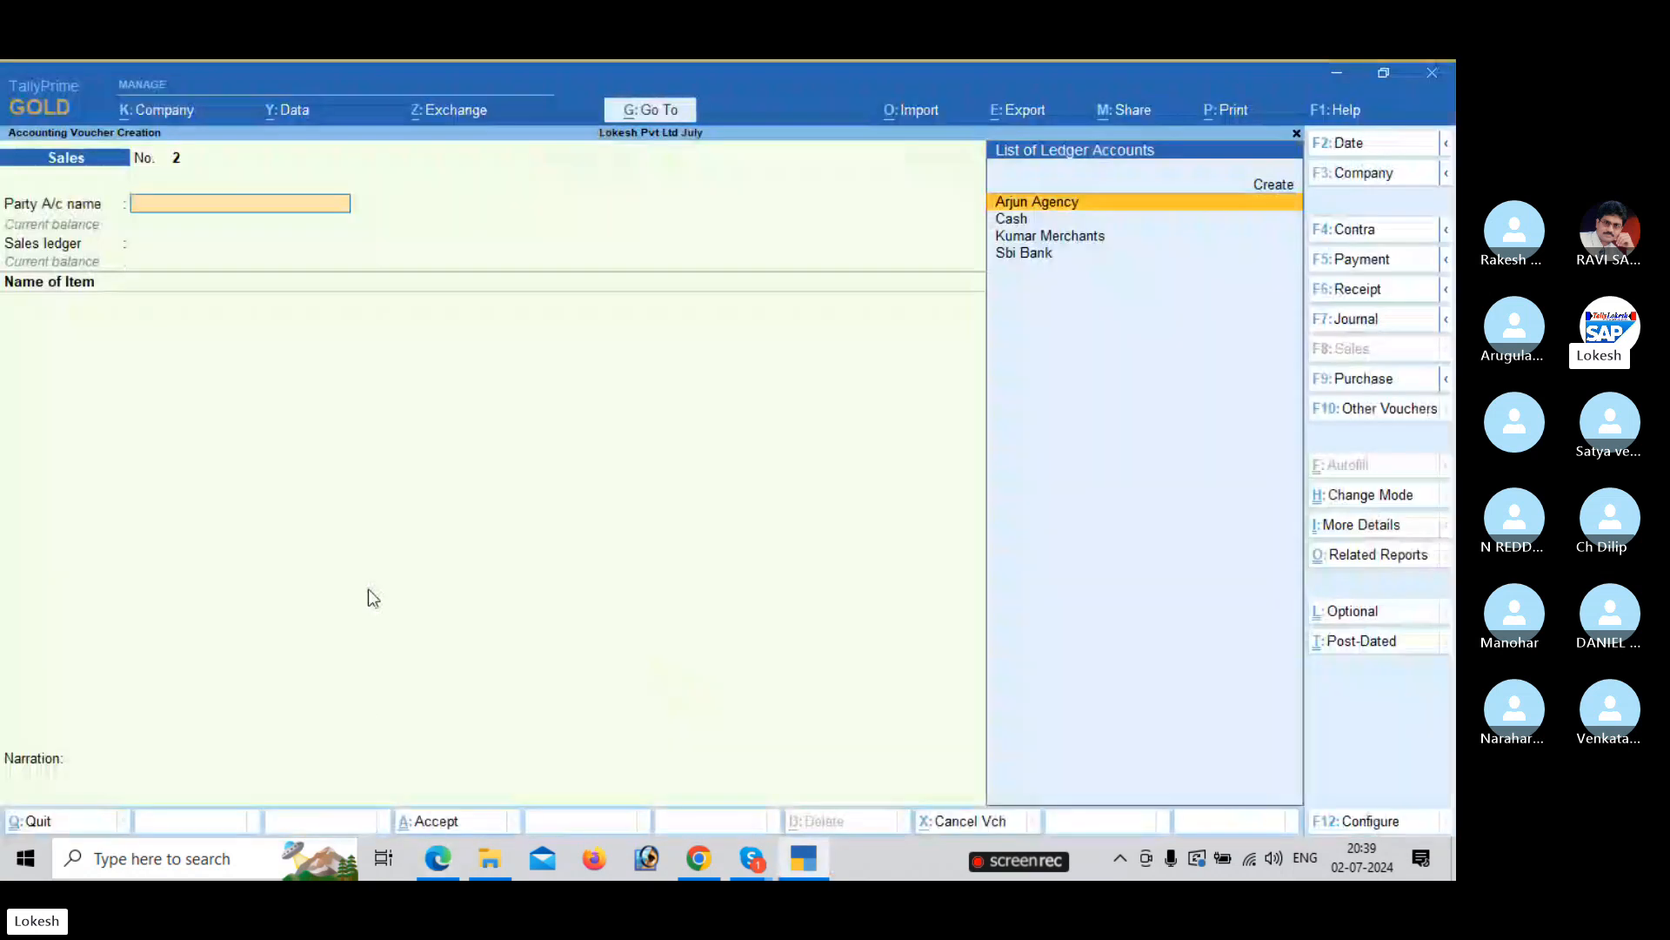
# Start a receipt voucher crediting Kumar Merchants 30,000.
pyautogui.click(1378, 296)
pyautogui.press('Down')
pyautogui.press('Down')
pyautogui.press('Down')
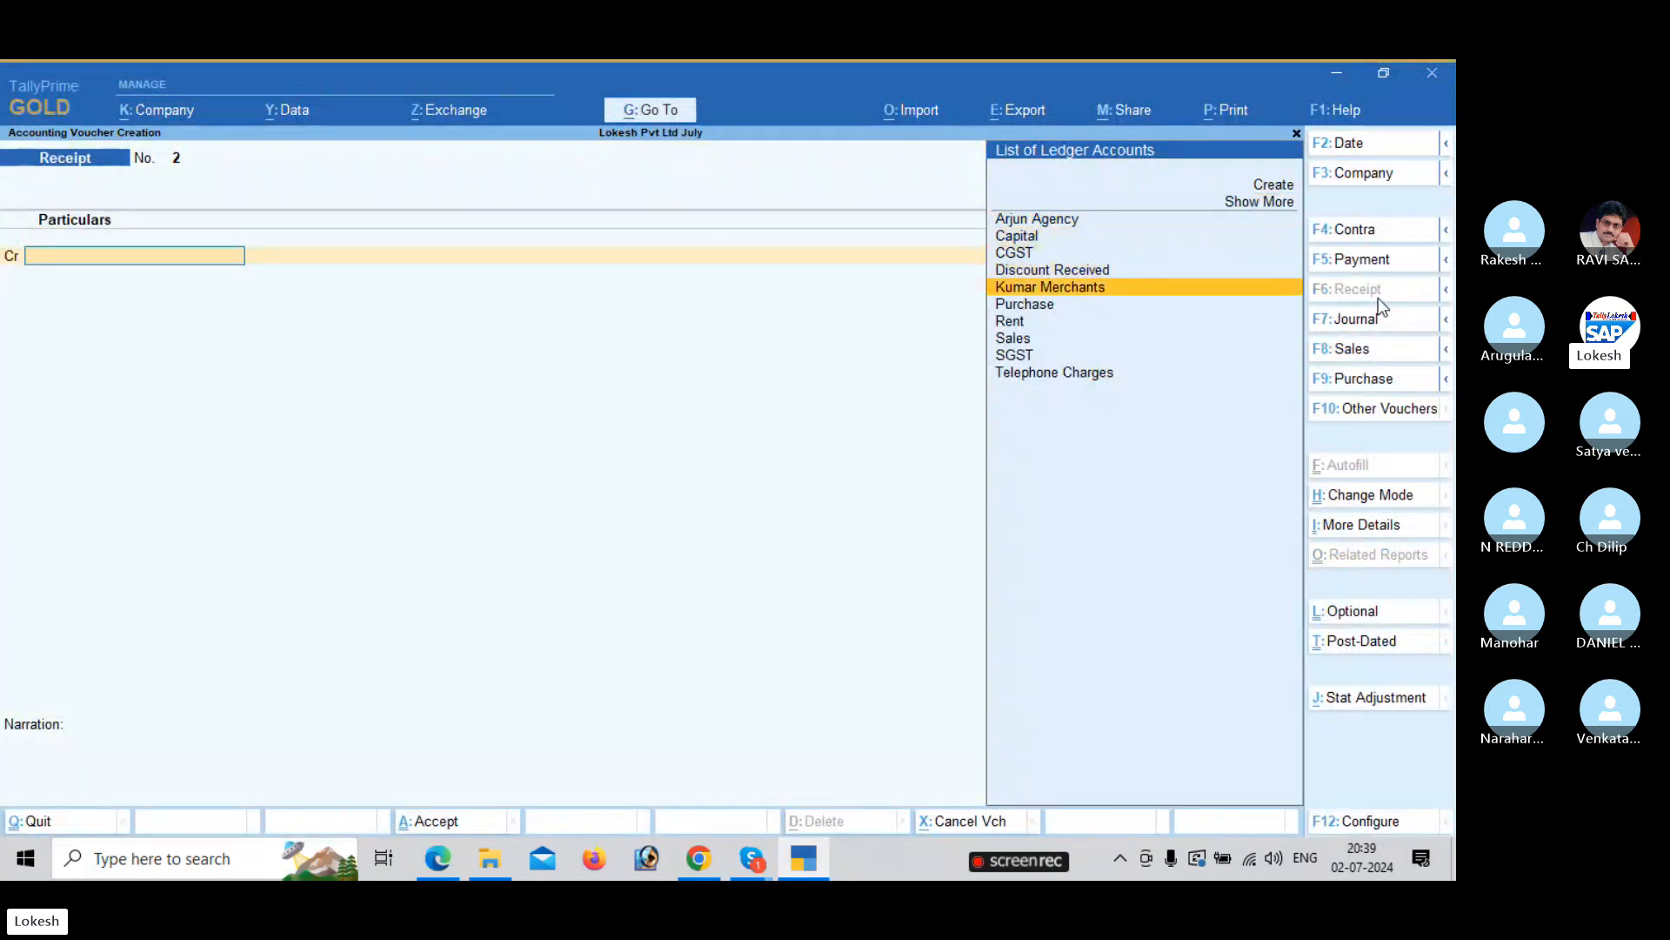
pyautogui.press('Return')
pyautogui.hotkey('alt', 'Tab')
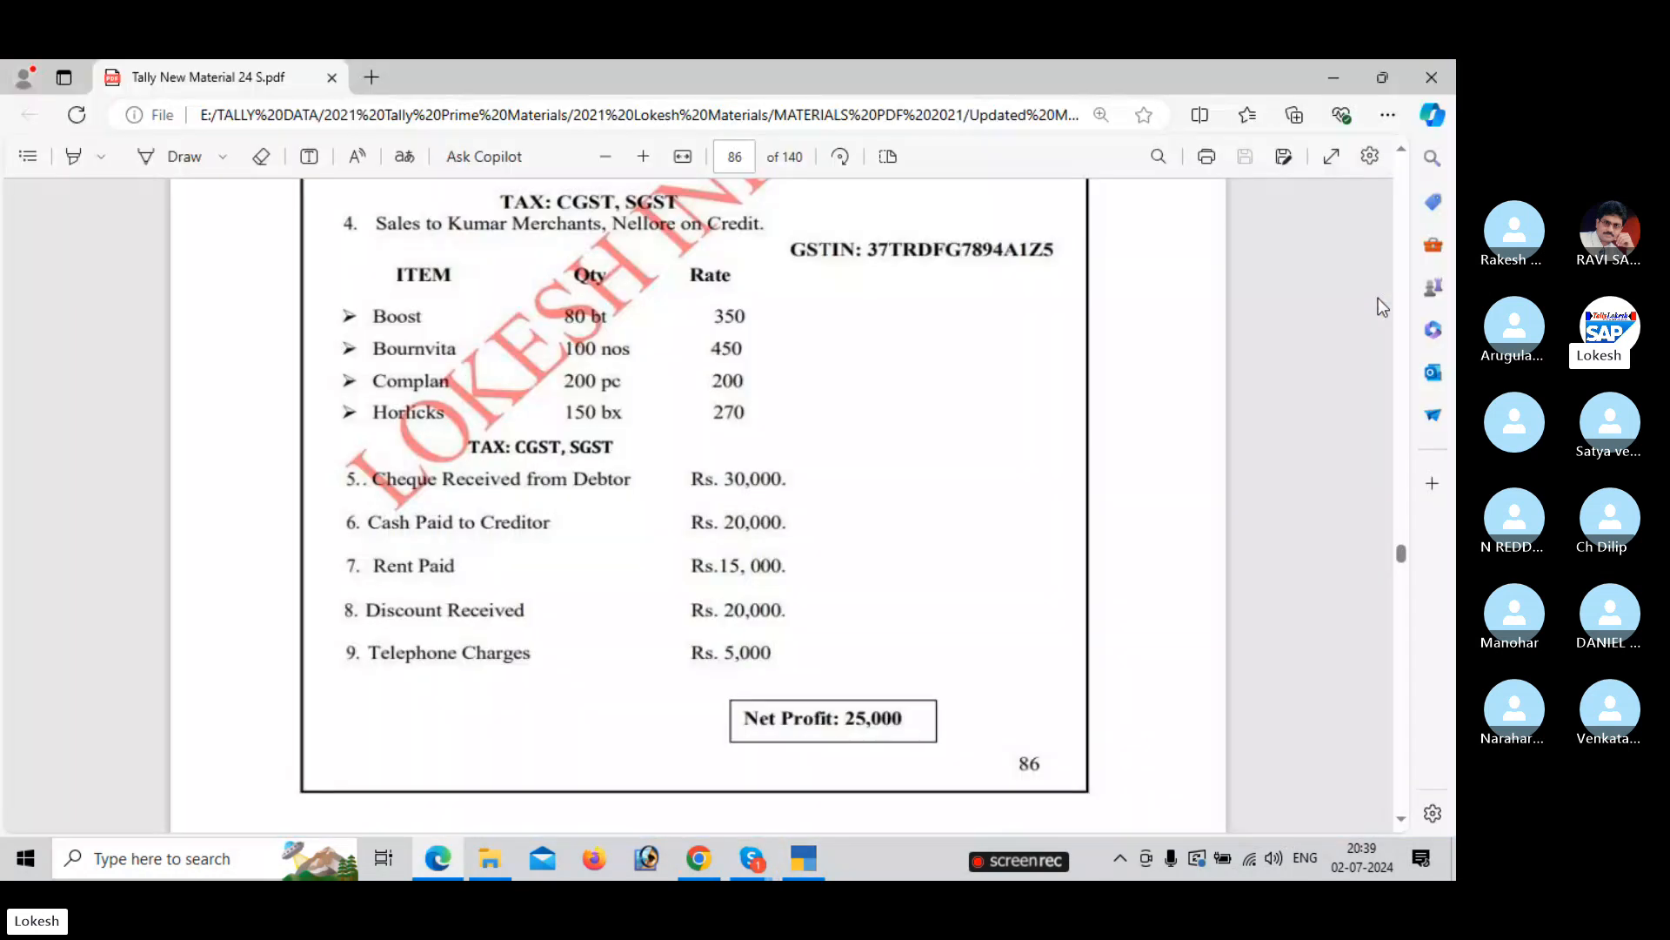
pyautogui.hotkey('alt', 'Tab')
pyautogui.write('30000')
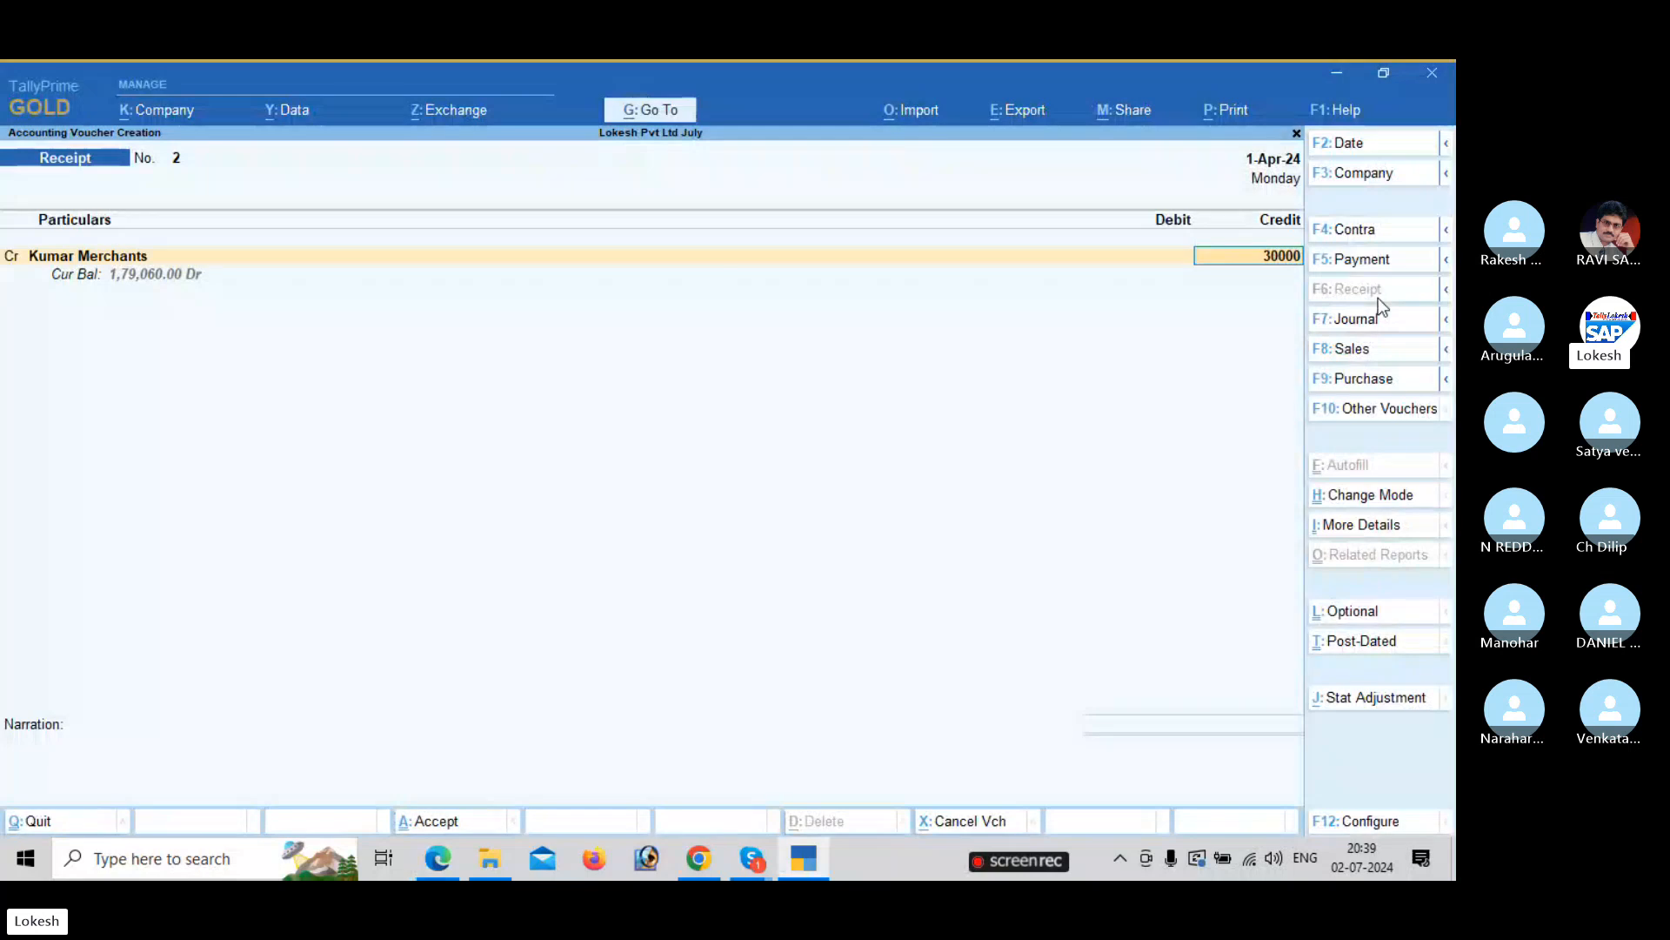
pyautogui.press('Return')
# Debit Sbi Bank with the 30,000 and save the receipt.
pyautogui.press('Down')
pyautogui.press('Down')
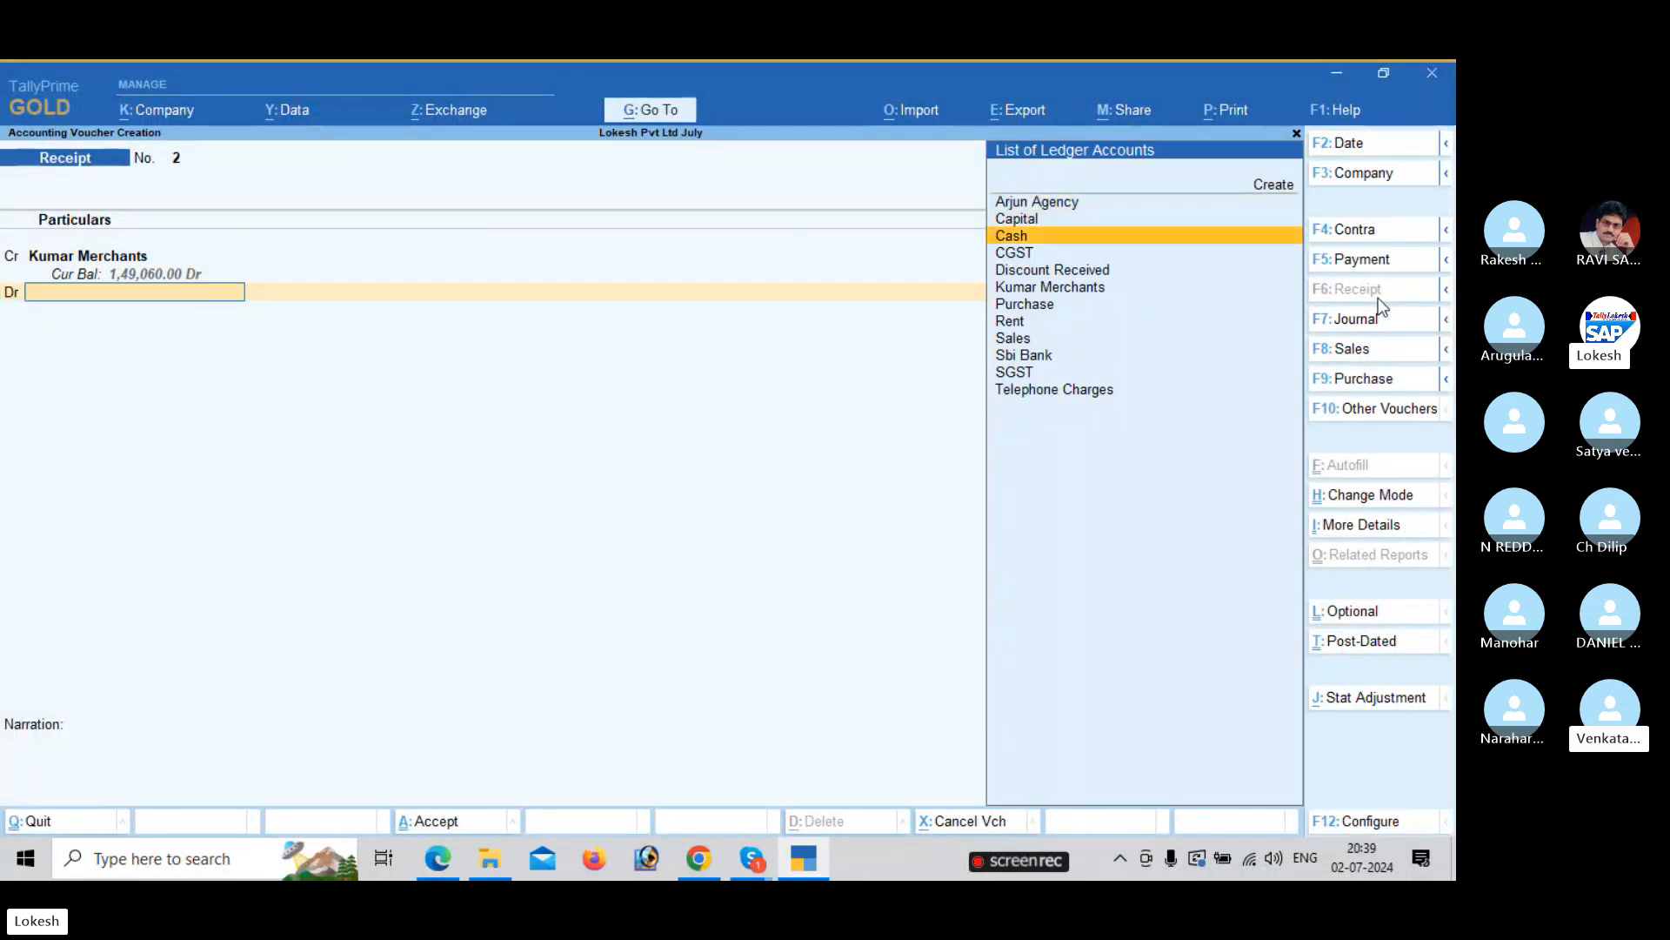
pyautogui.hotkey('alt', 'Tab')
pyautogui.hotkey('alt', 'Tab')
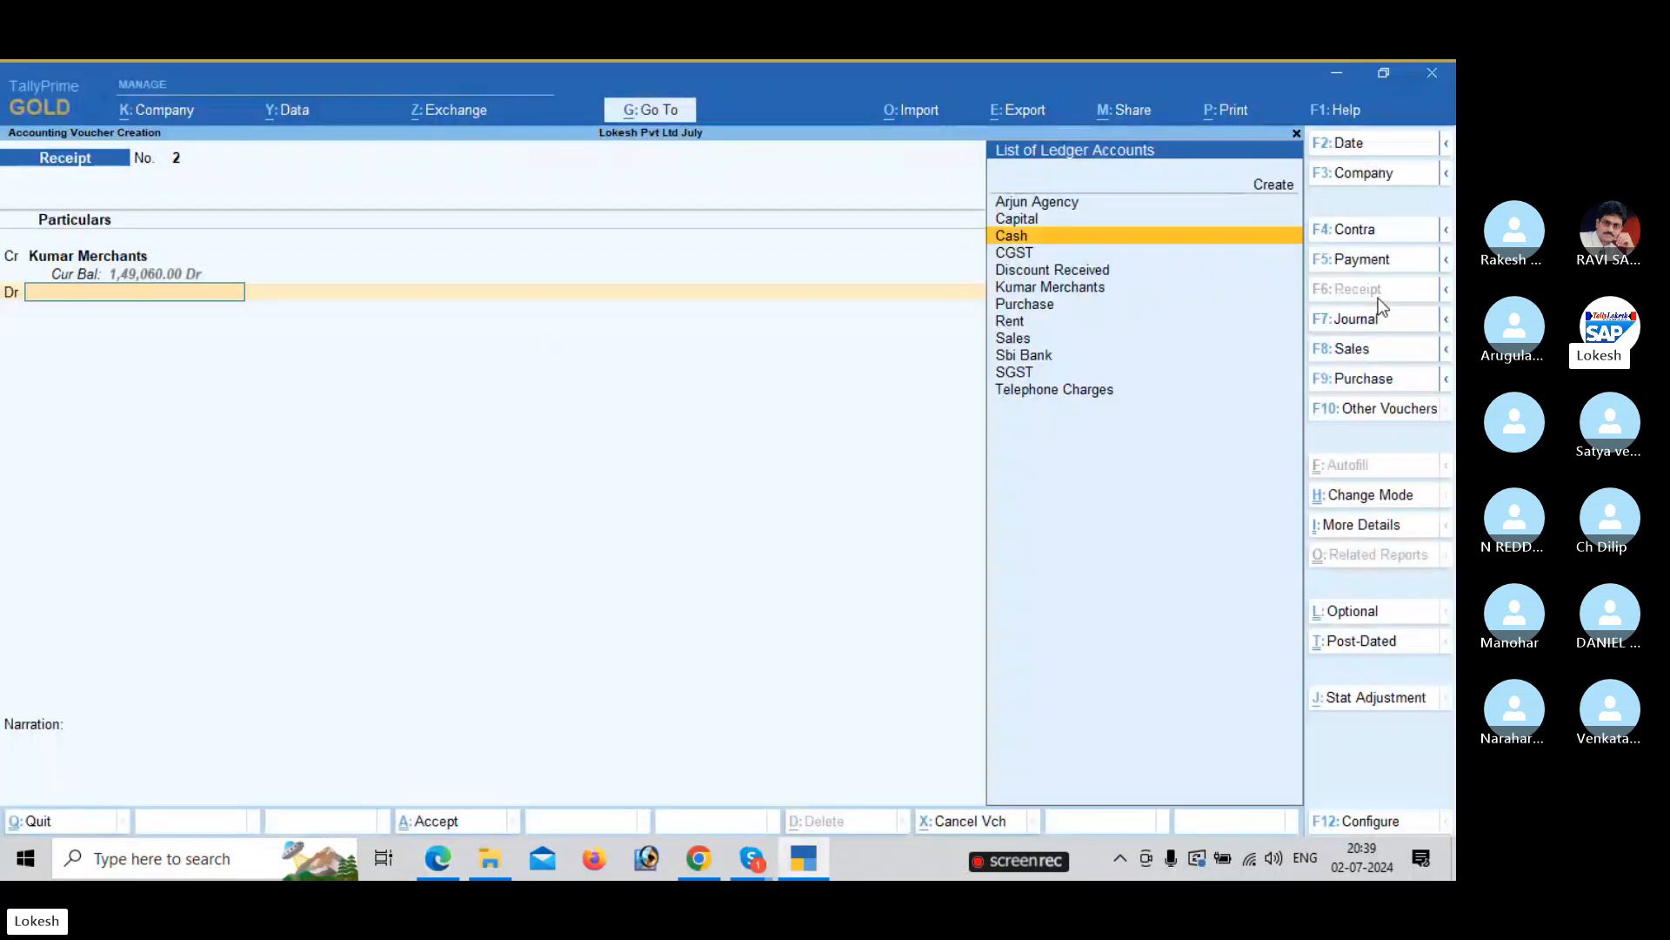
pyautogui.write('sb')
pyautogui.press('Return')
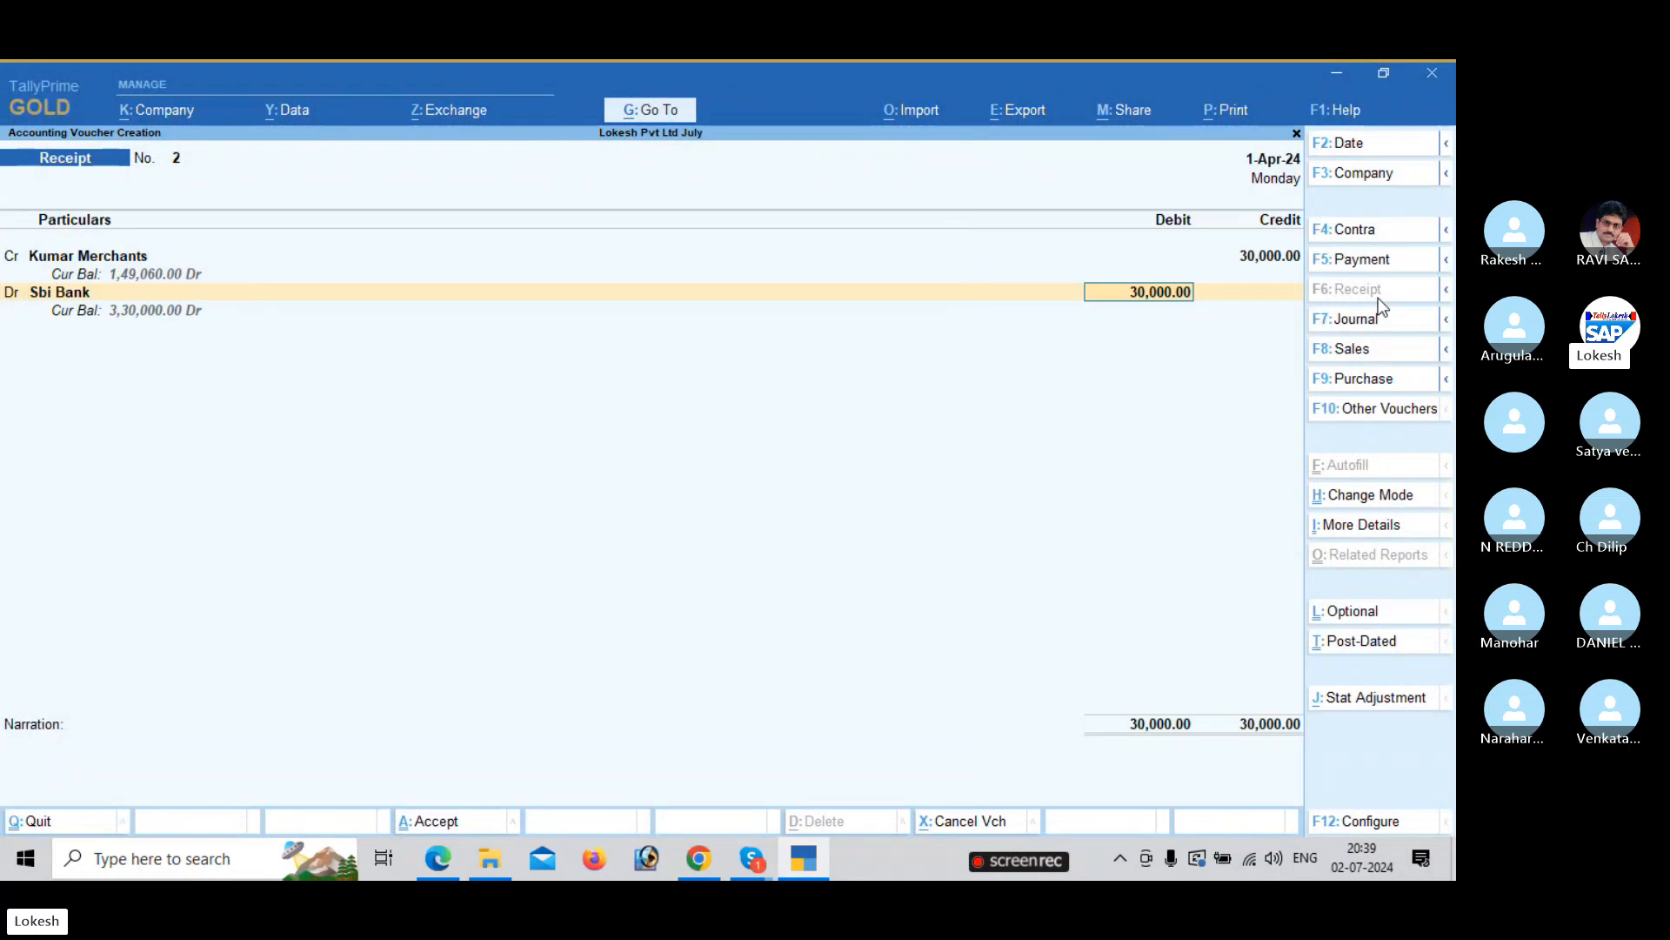
pyautogui.press('Return')
pyautogui.press('Return')
pyautogui.press('Return')
pyautogui.press('Return')
pyautogui.press('Return')
pyautogui.press('Return')
pyautogui.press('Return')
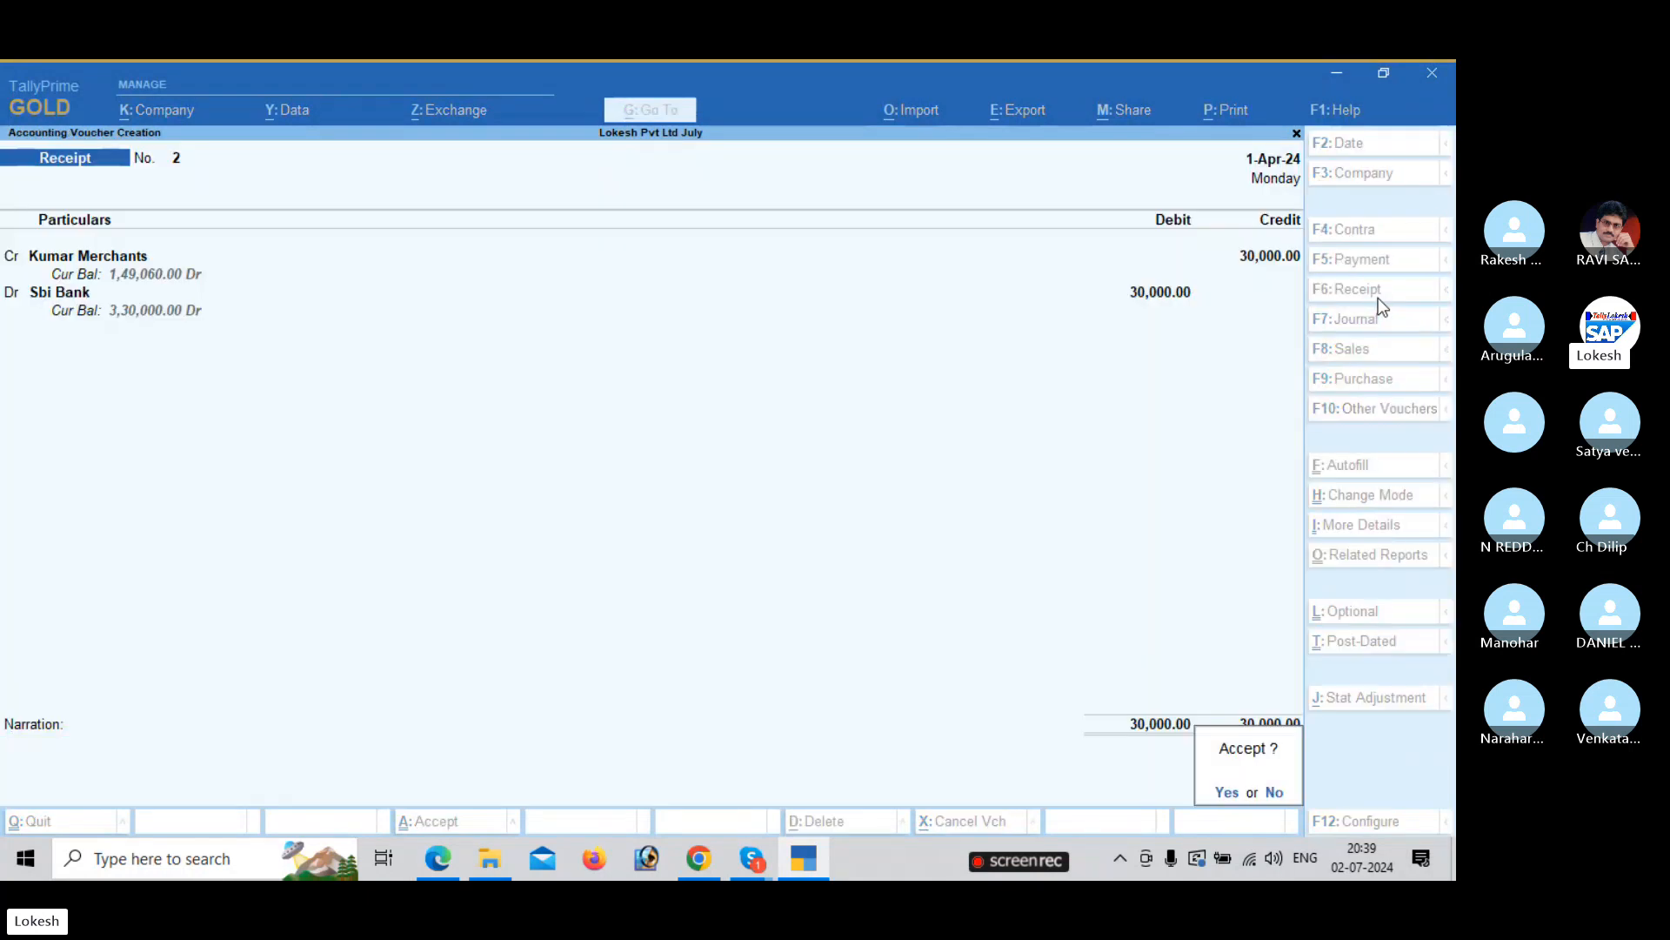
pyautogui.press('Return')
pyautogui.hotkey('alt', 'Tab')
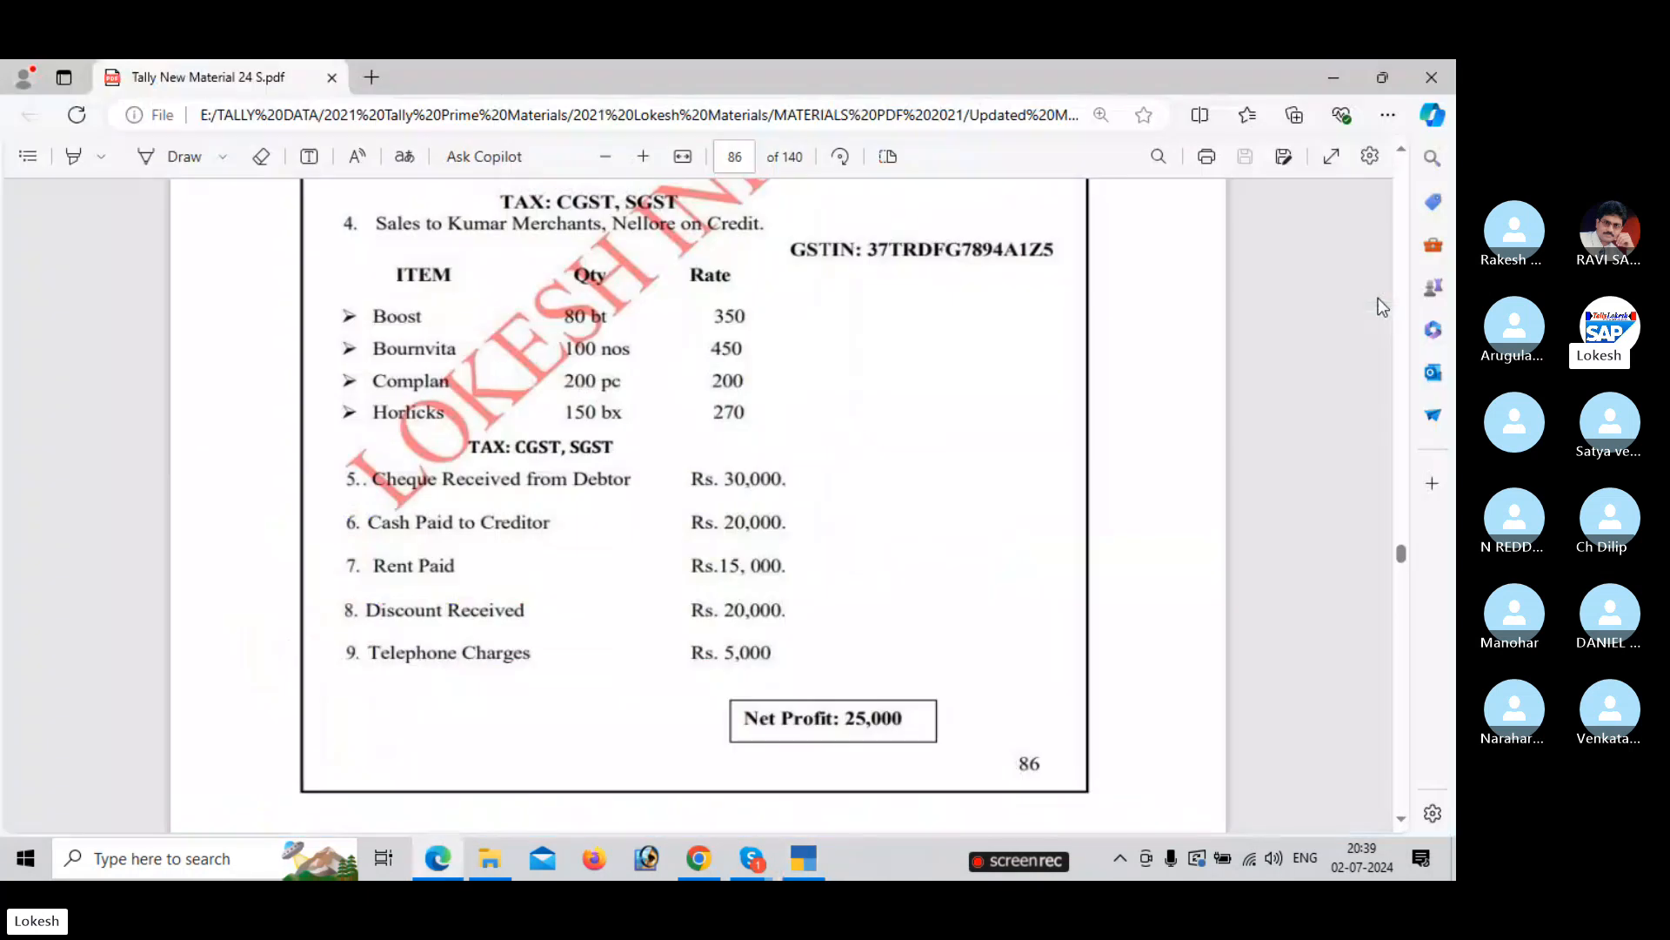
pyautogui.hotkey('alt', 'Tab')
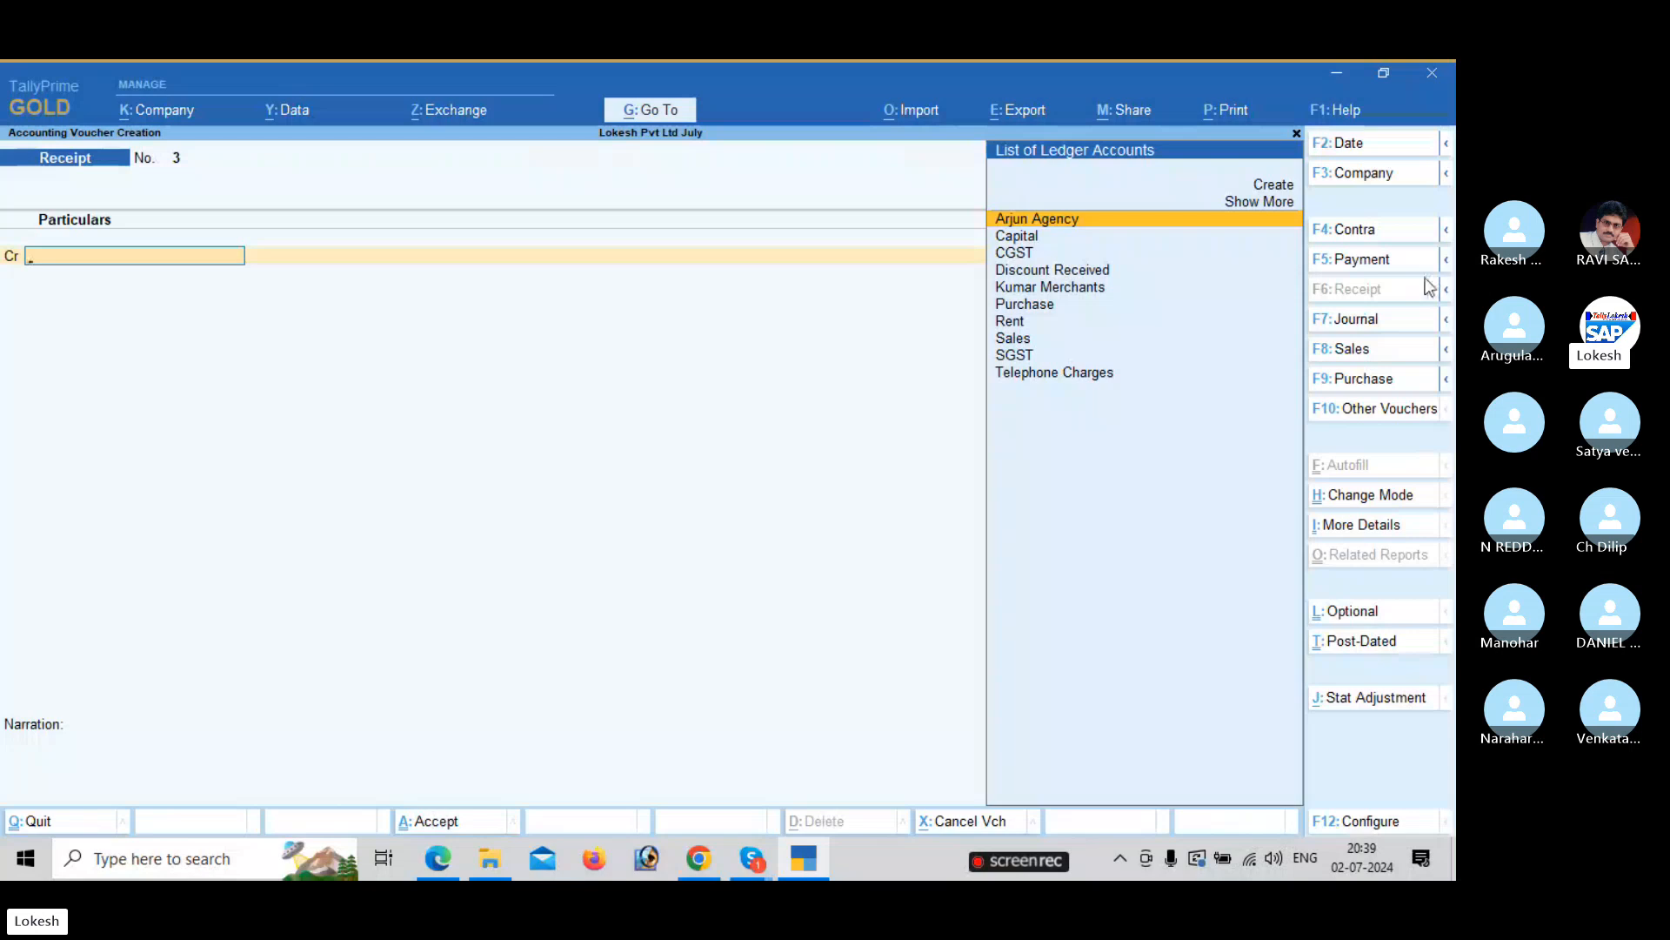
# Record and save Payment No. 1: Arjun Agency 20,000 paid from Cash.
pyautogui.hotkey('alt', 'Tab')
pyautogui.hotkey('alt', 'Tab')
pyautogui.press('F5')
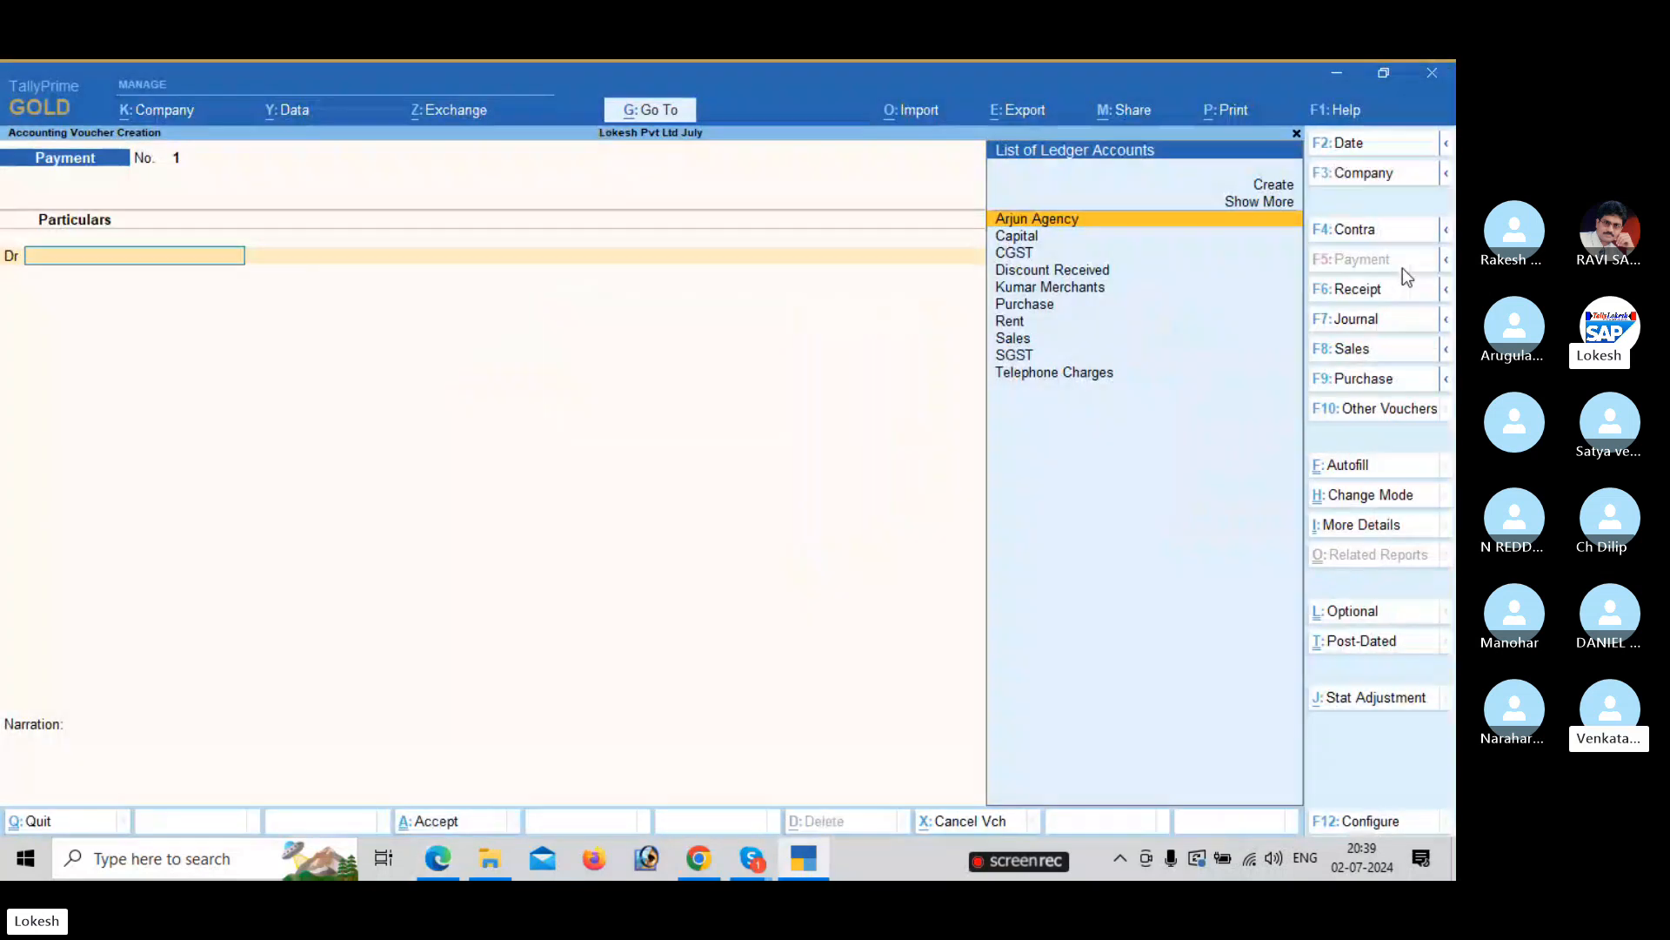
pyautogui.press('Return')
pyautogui.hotkey('alt', 'Tab')
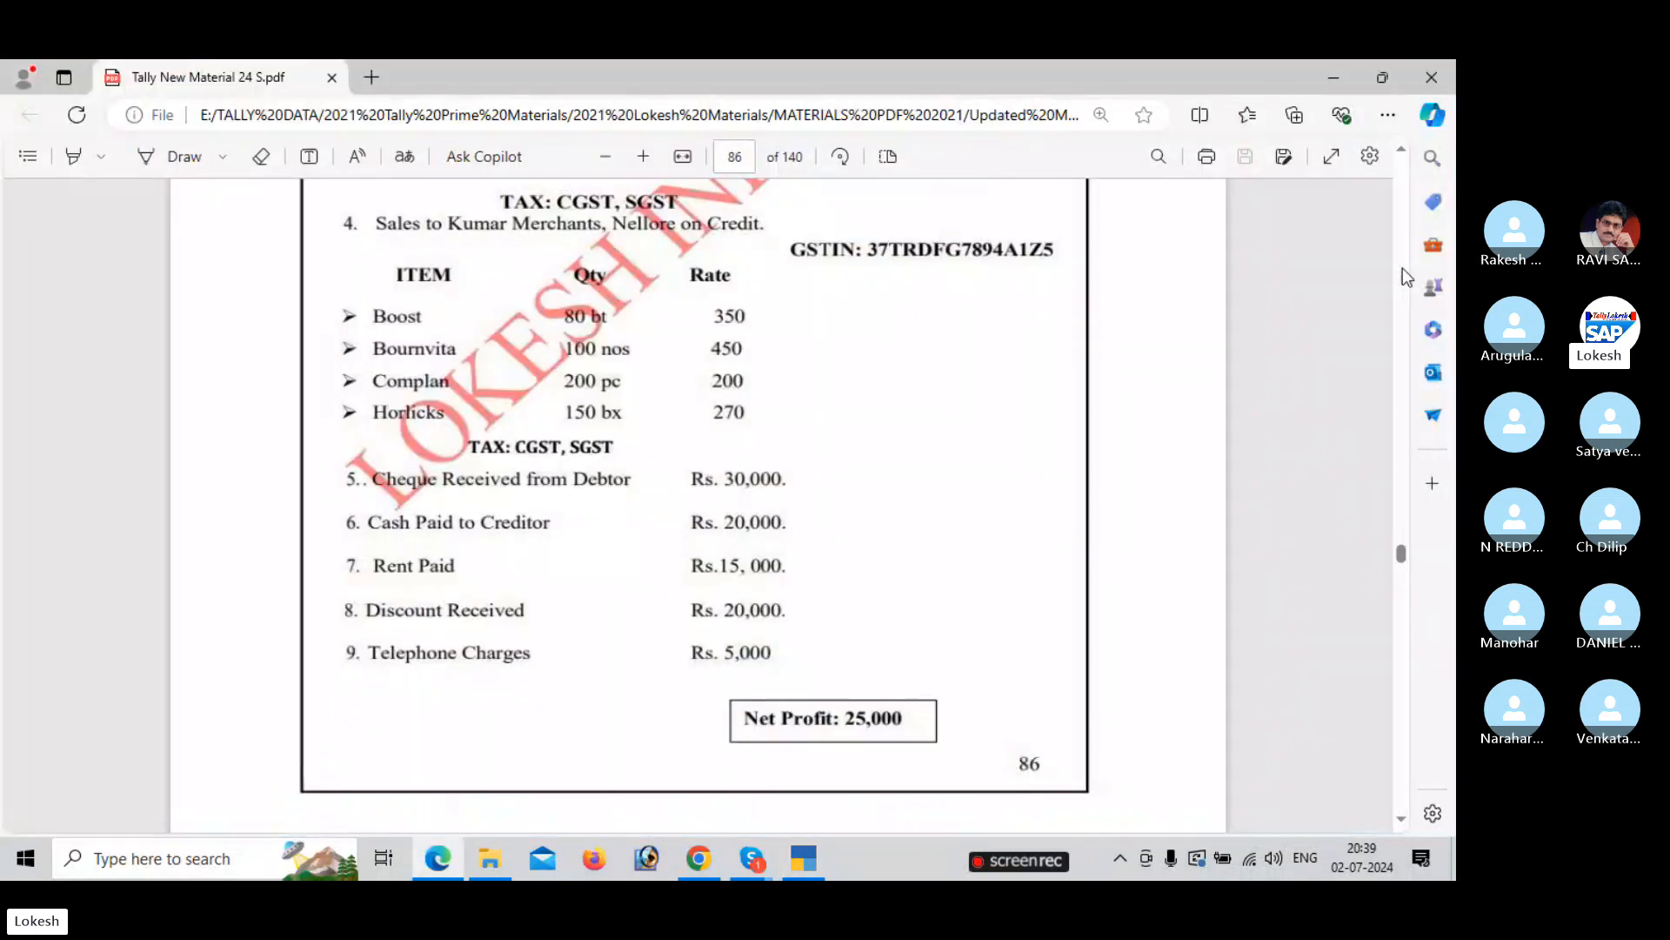
pyautogui.hotkey('alt', 'Tab')
pyautogui.write('20000')
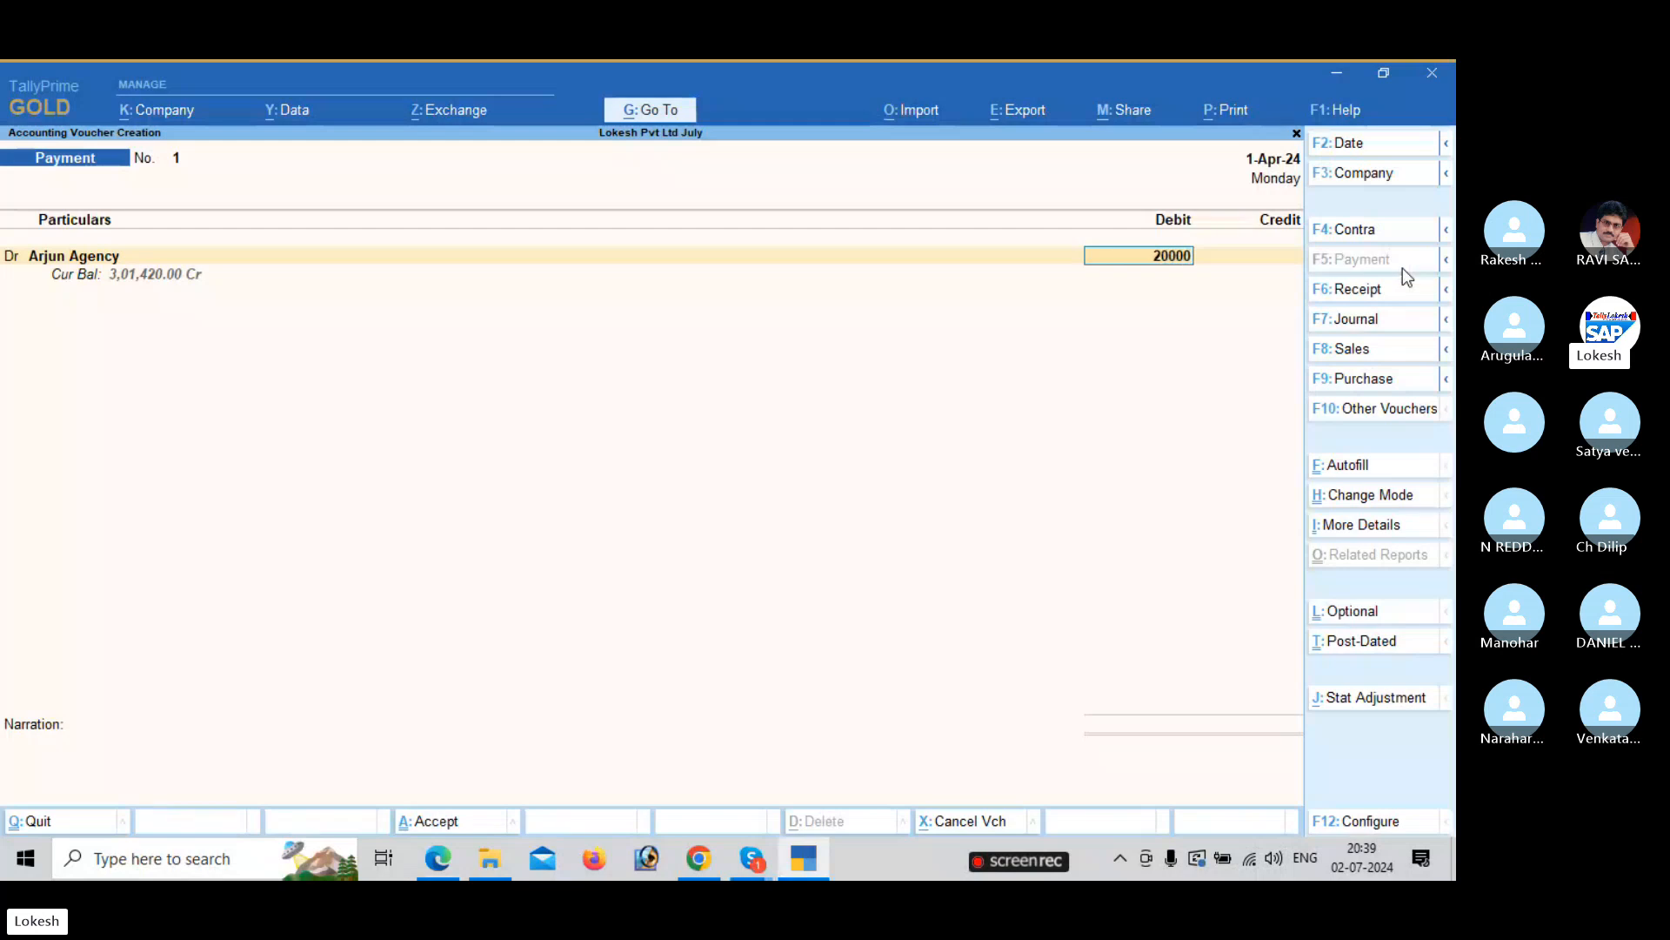
pyautogui.press('Return')
pyautogui.press('Down')
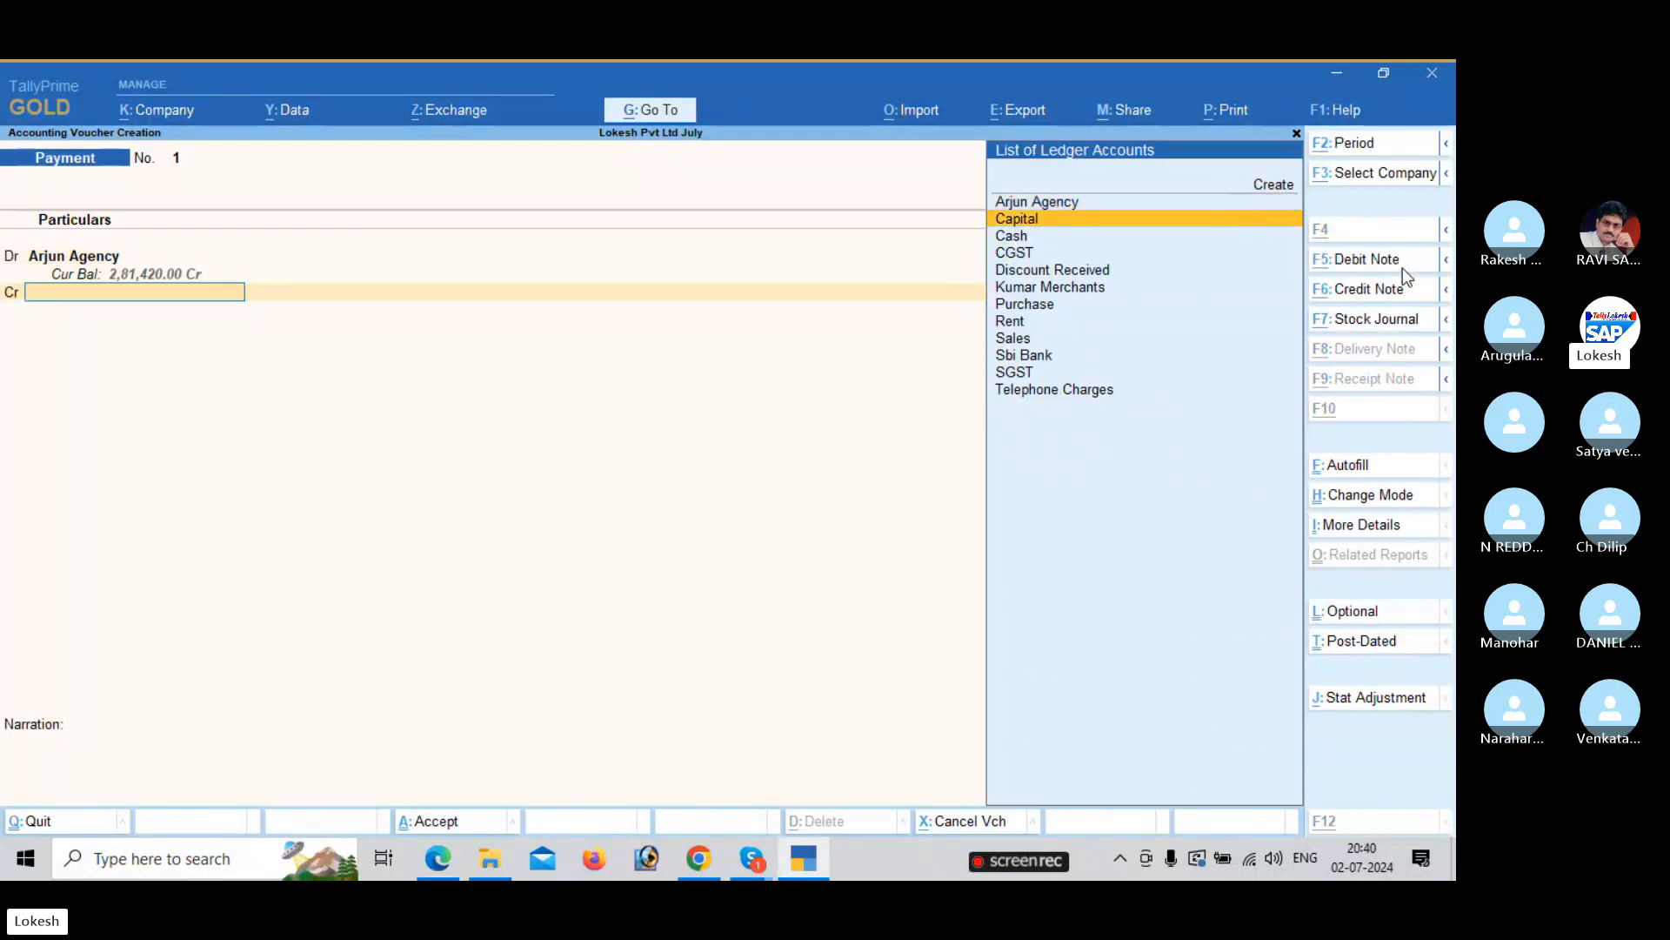
pyautogui.hotkey('alt', 'Tab')
pyautogui.hotkey('alt', 'Tab')
pyautogui.press('Down')
pyautogui.press('Return')
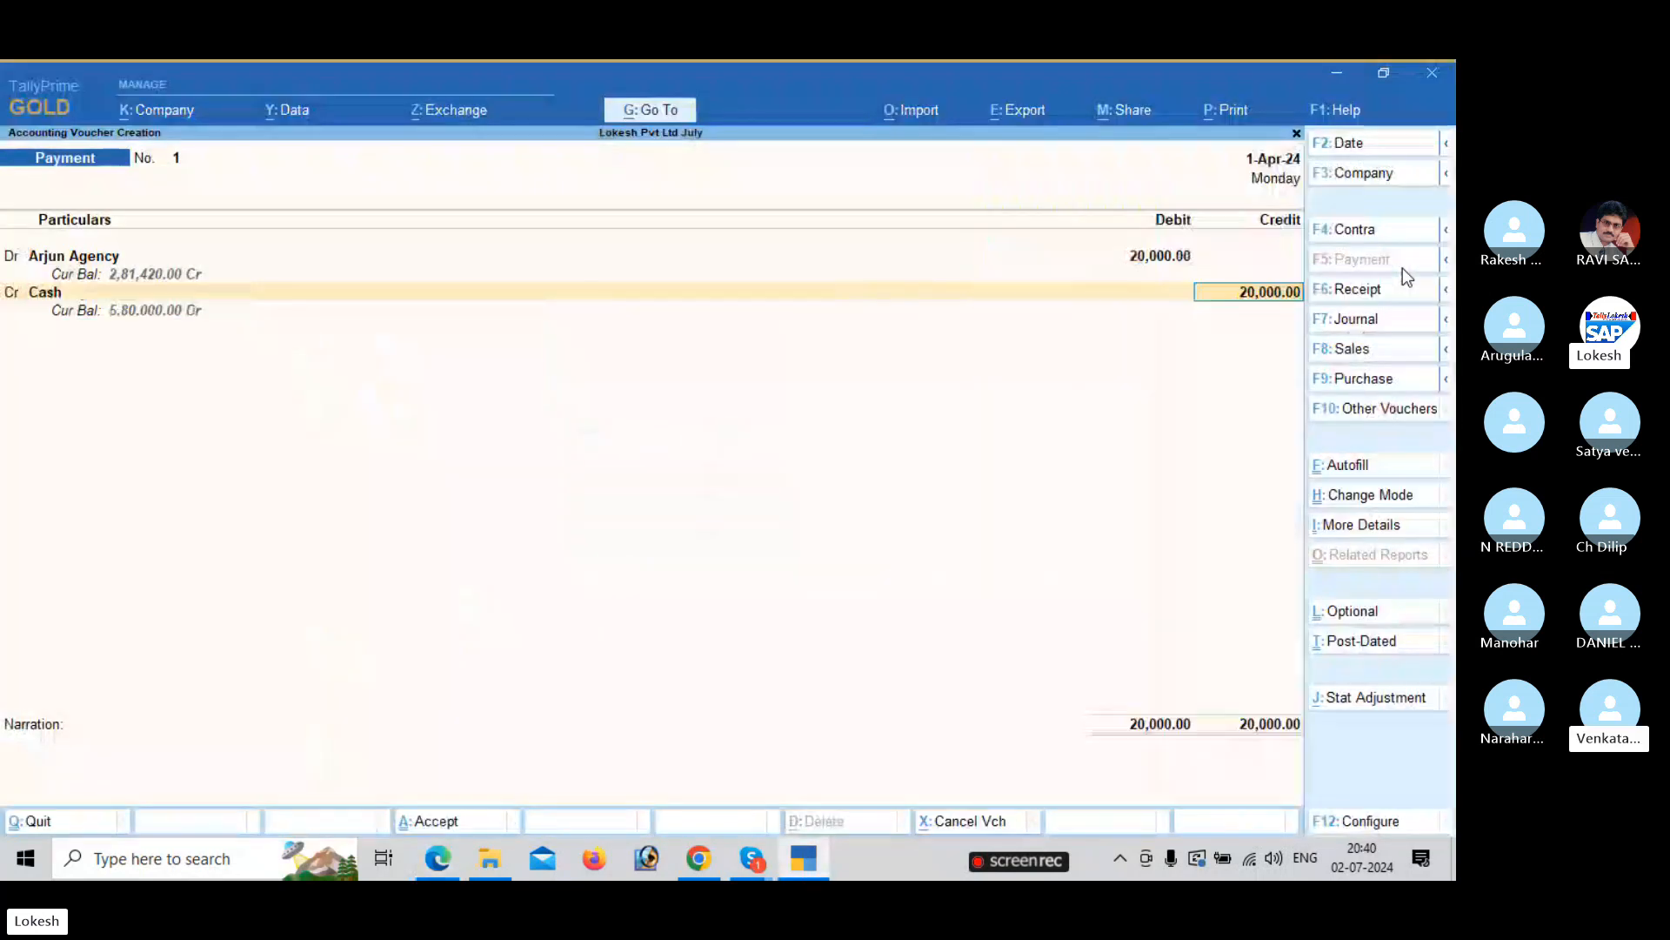
pyautogui.press('Return')
pyautogui.press('Return')
pyautogui.press('Return')
pyautogui.hotkey('alt', 'Tab')
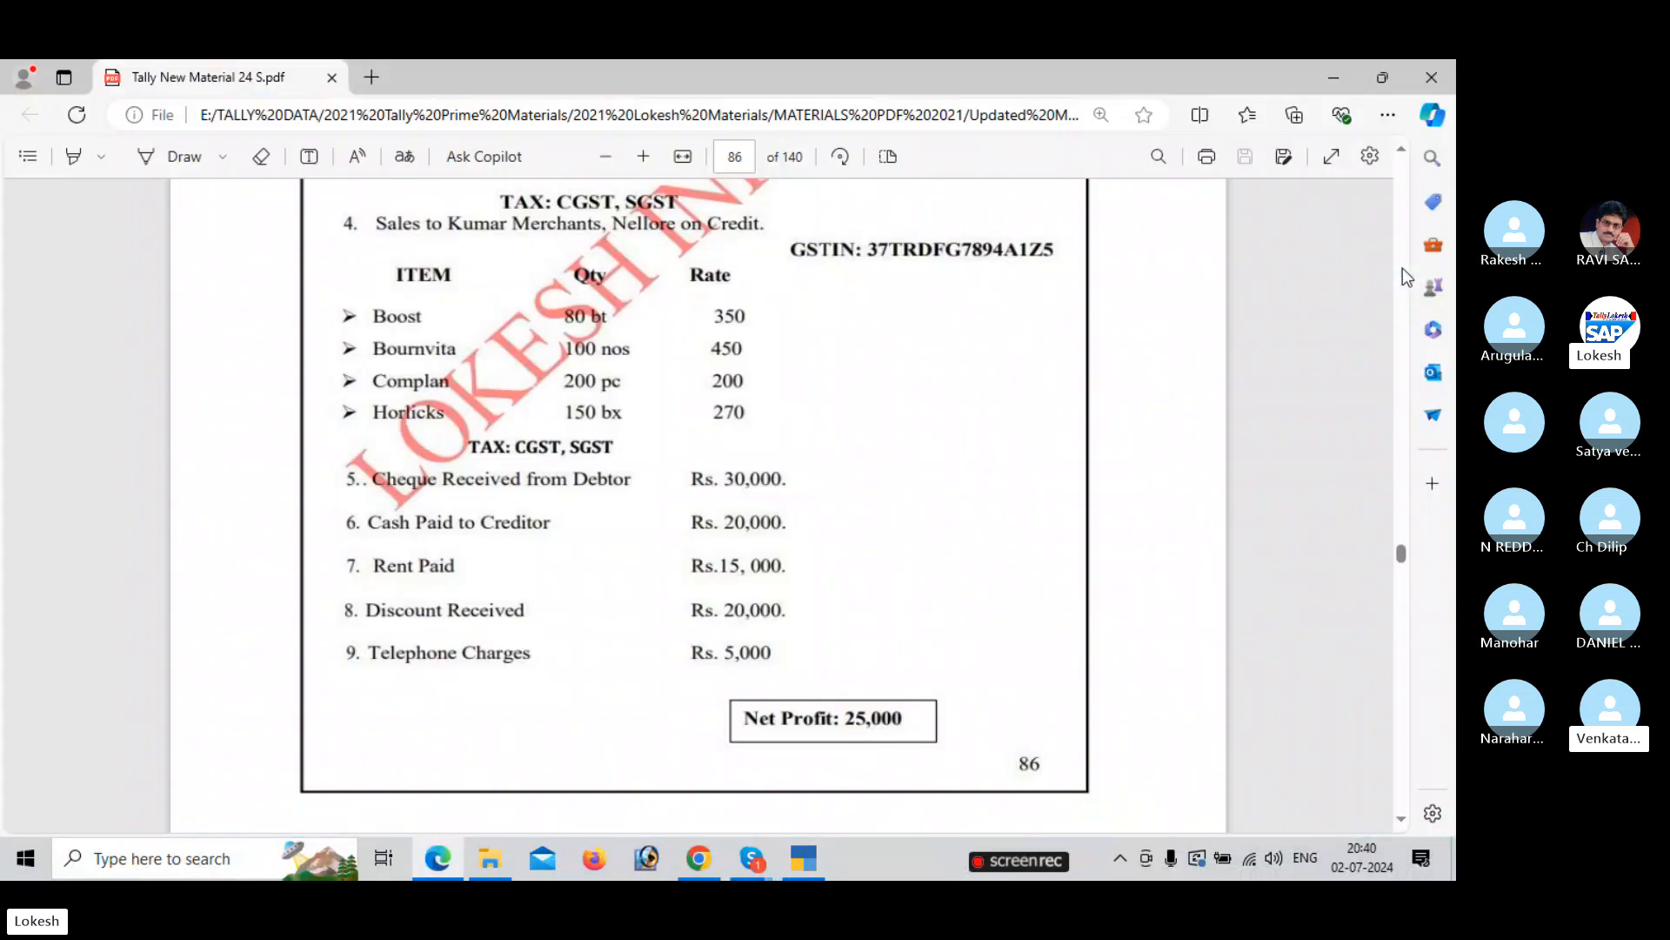
# Debit Rent 15,000 against Cash and save the payment without narration.
pyautogui.hotkey('alt', 'Tab')
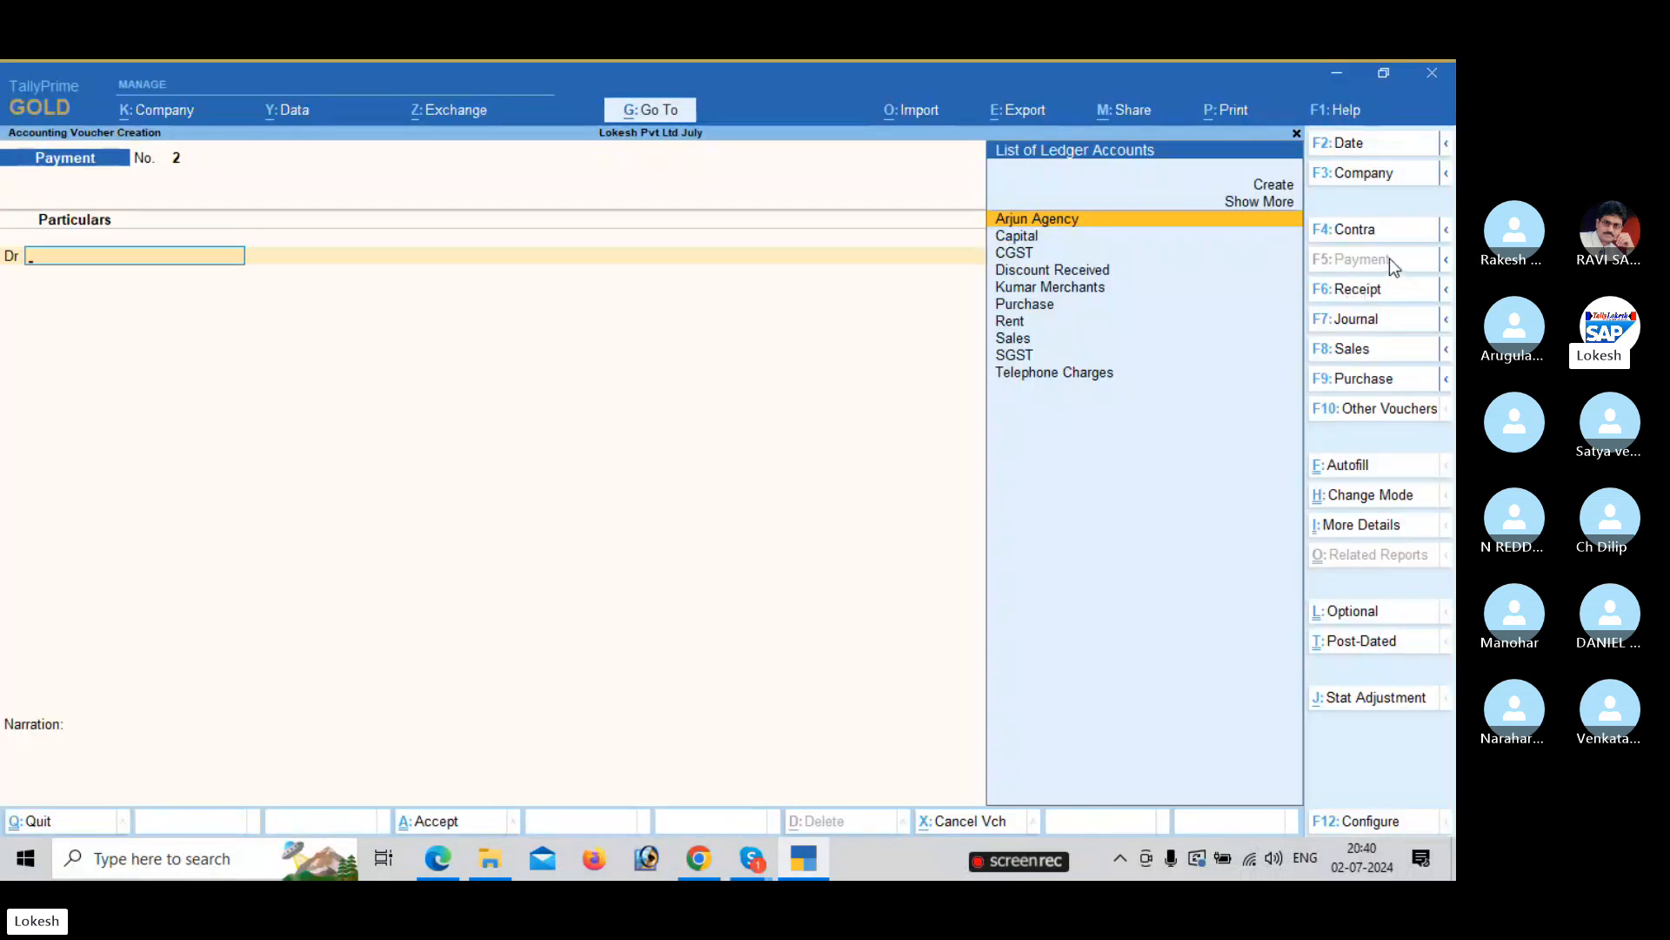
pyautogui.write('re')
pyautogui.press('Return')
pyautogui.hotkey('alt', 'Tab')
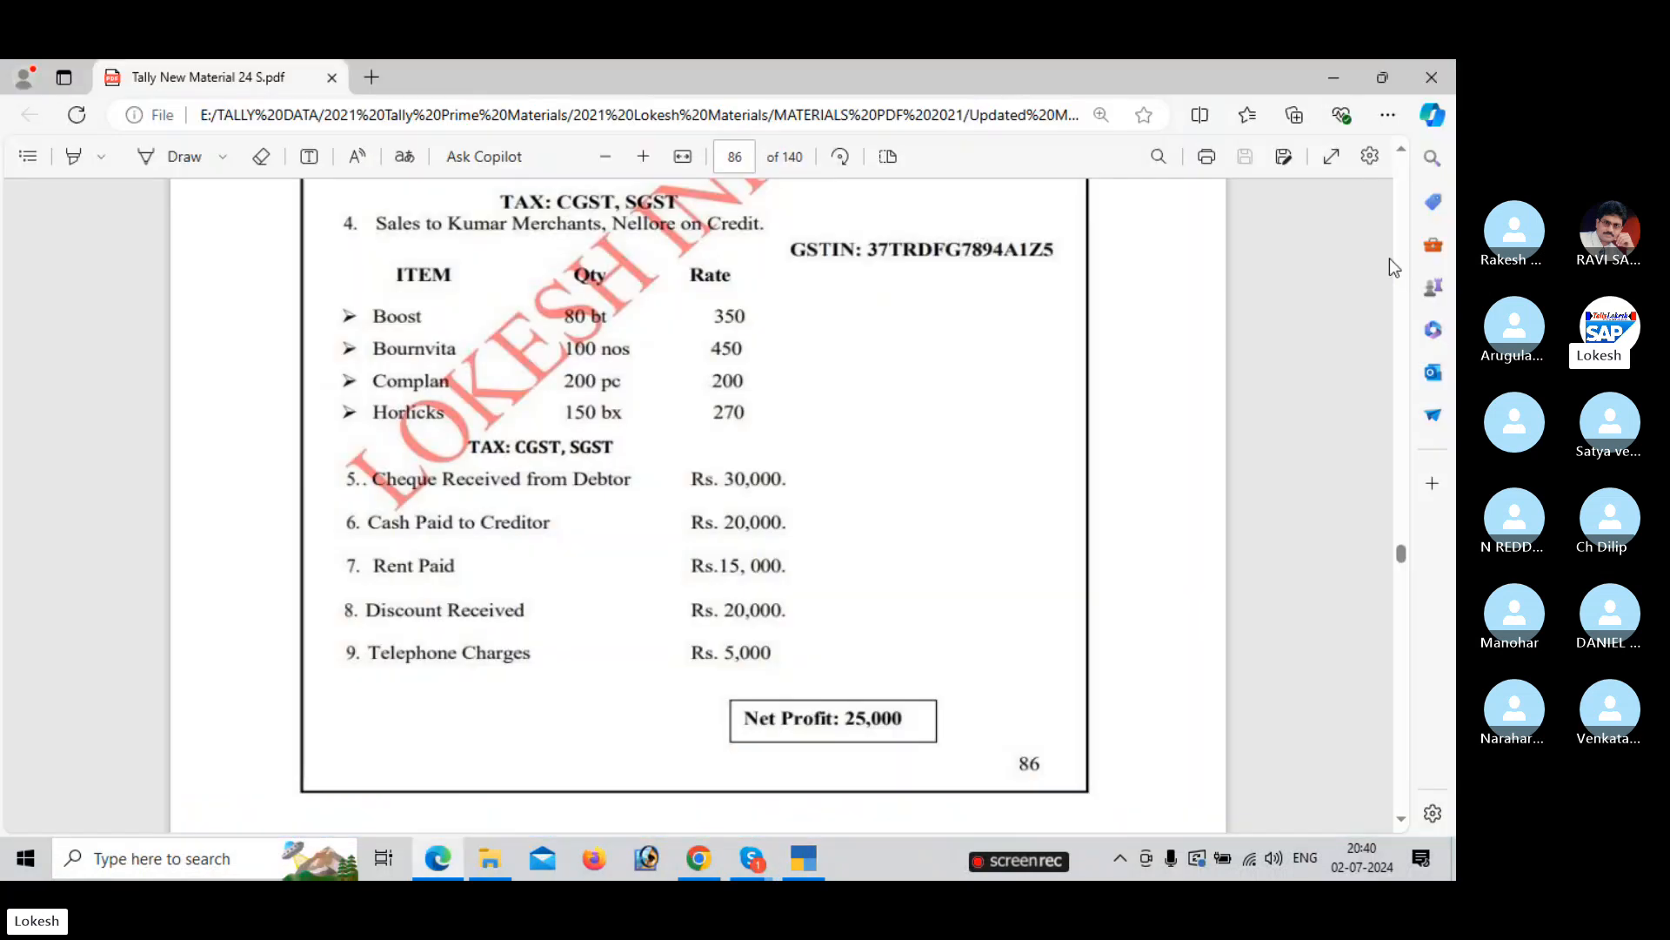
pyautogui.hotkey('alt', 'Tab')
pyautogui.write('15000')
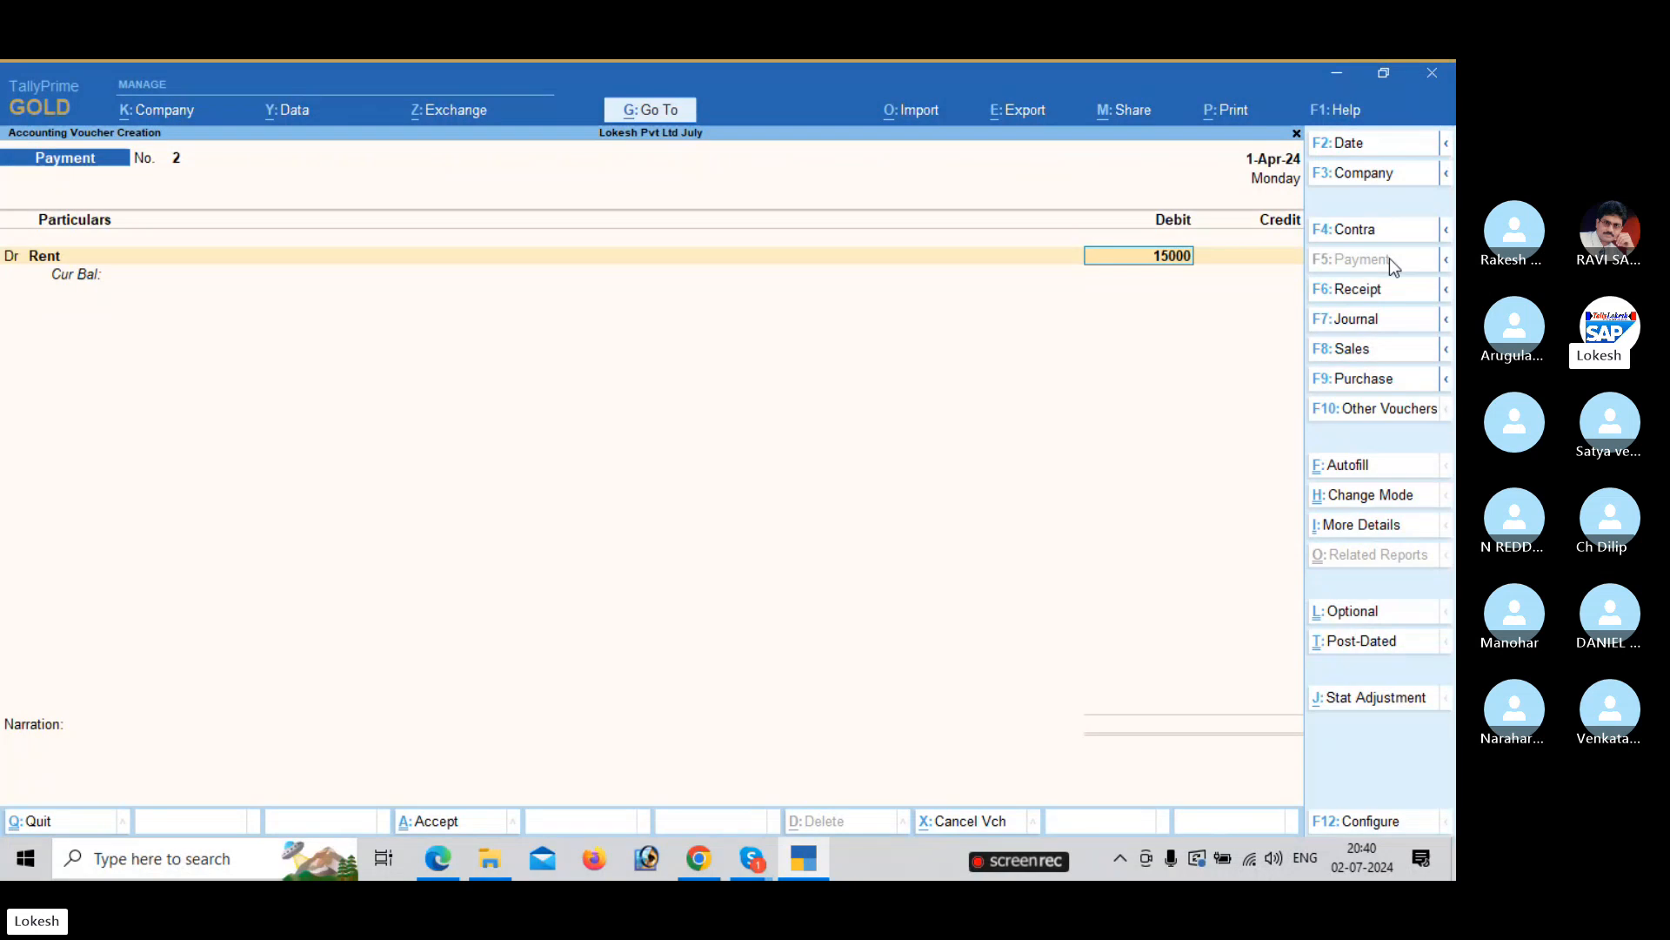
pyautogui.press('Return')
pyautogui.hotkey('alt', 'Tab')
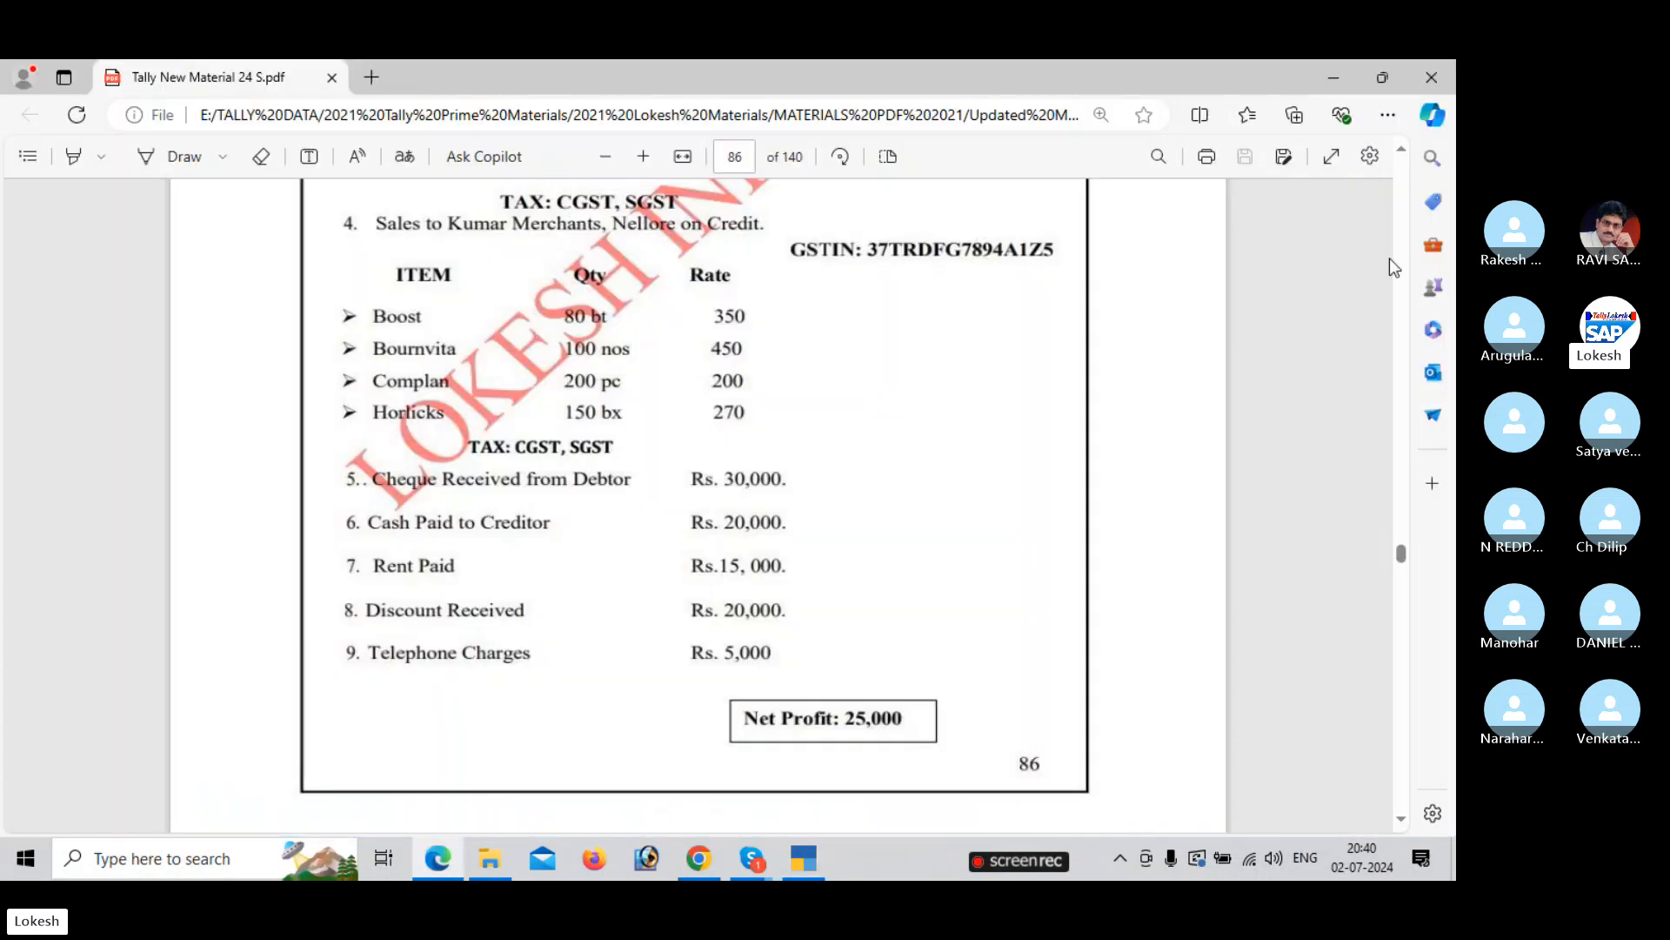
pyautogui.hotkey('alt', 'Tab')
pyautogui.press('Down')
pyautogui.press('Down')
pyautogui.press('Return')
pyautogui.press('Return')
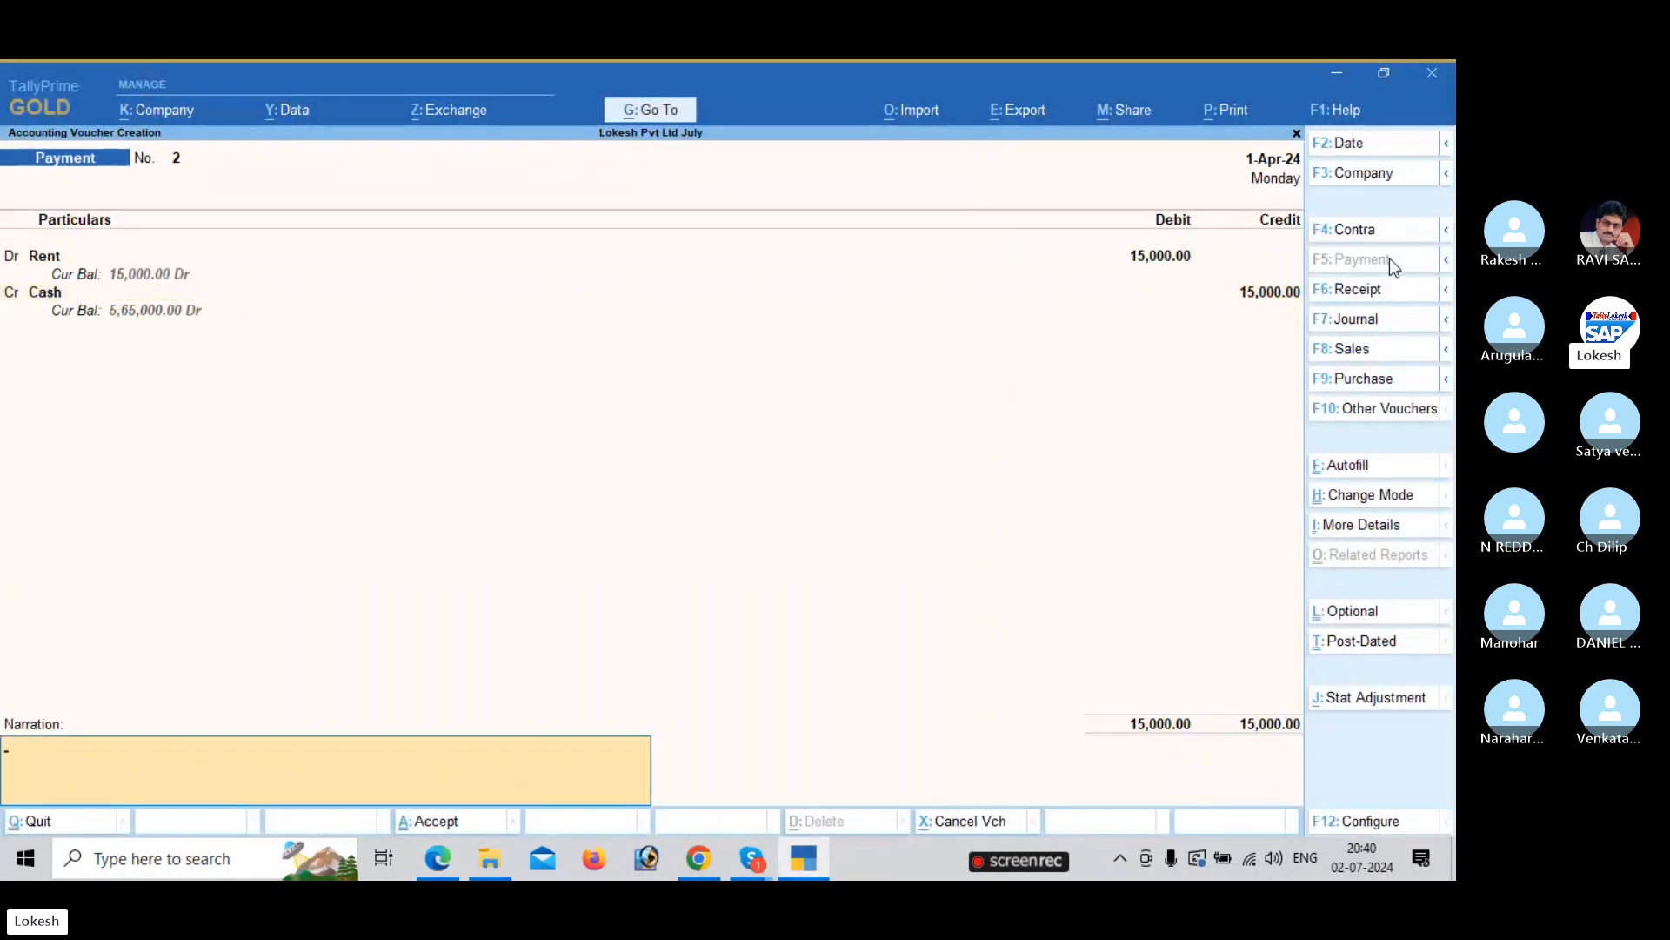
pyautogui.press('Return')
pyautogui.press('Return')
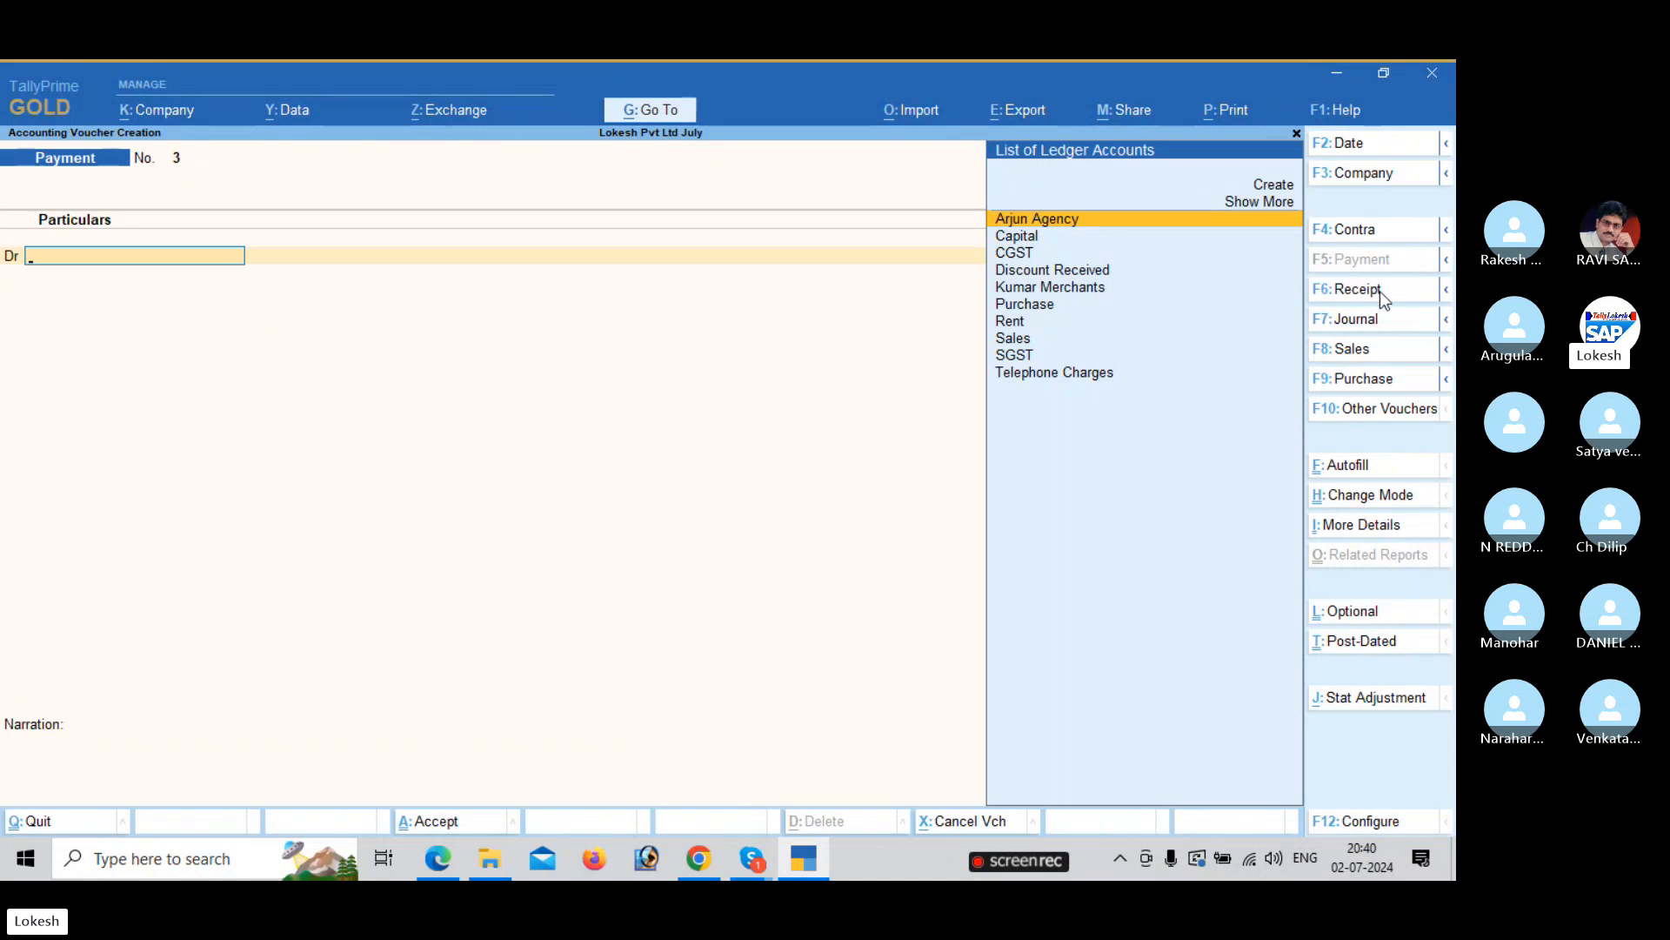
# Record a receipt voucher crediting Discount Received 20,000 and debiting Cash.
pyautogui.press('F6')
pyautogui.hotkey('alt', 'Tab')
pyautogui.hotkey('alt', 'Tab')
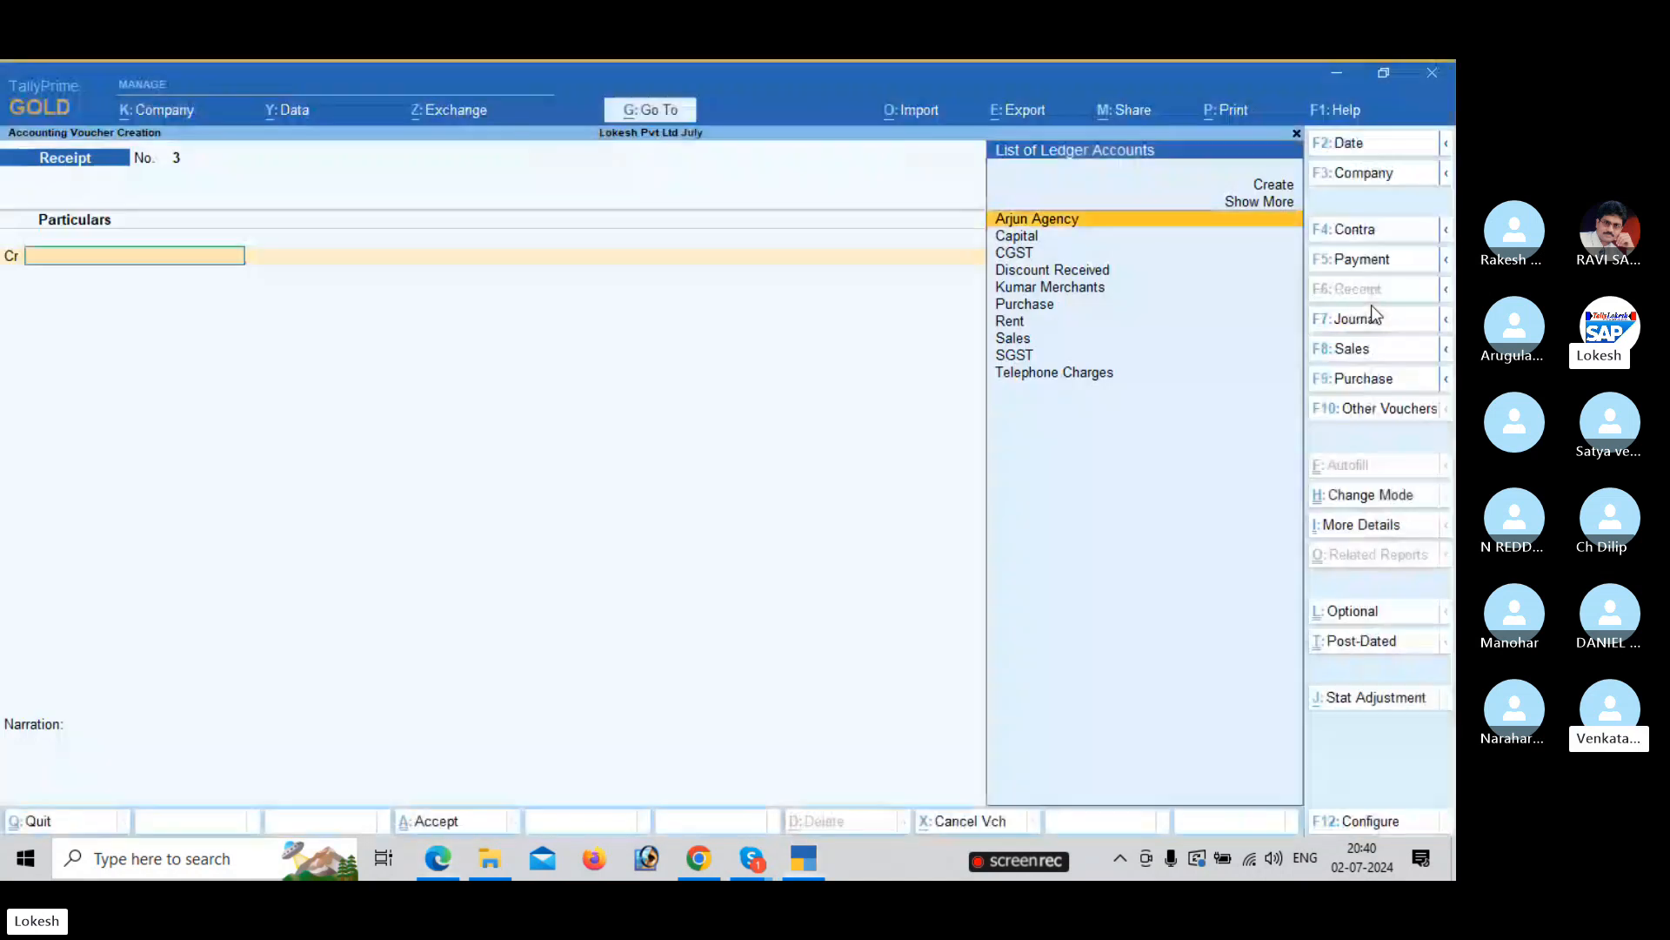
pyautogui.write('d')
pyautogui.press('Return')
pyautogui.hotkey('alt', 'Tab')
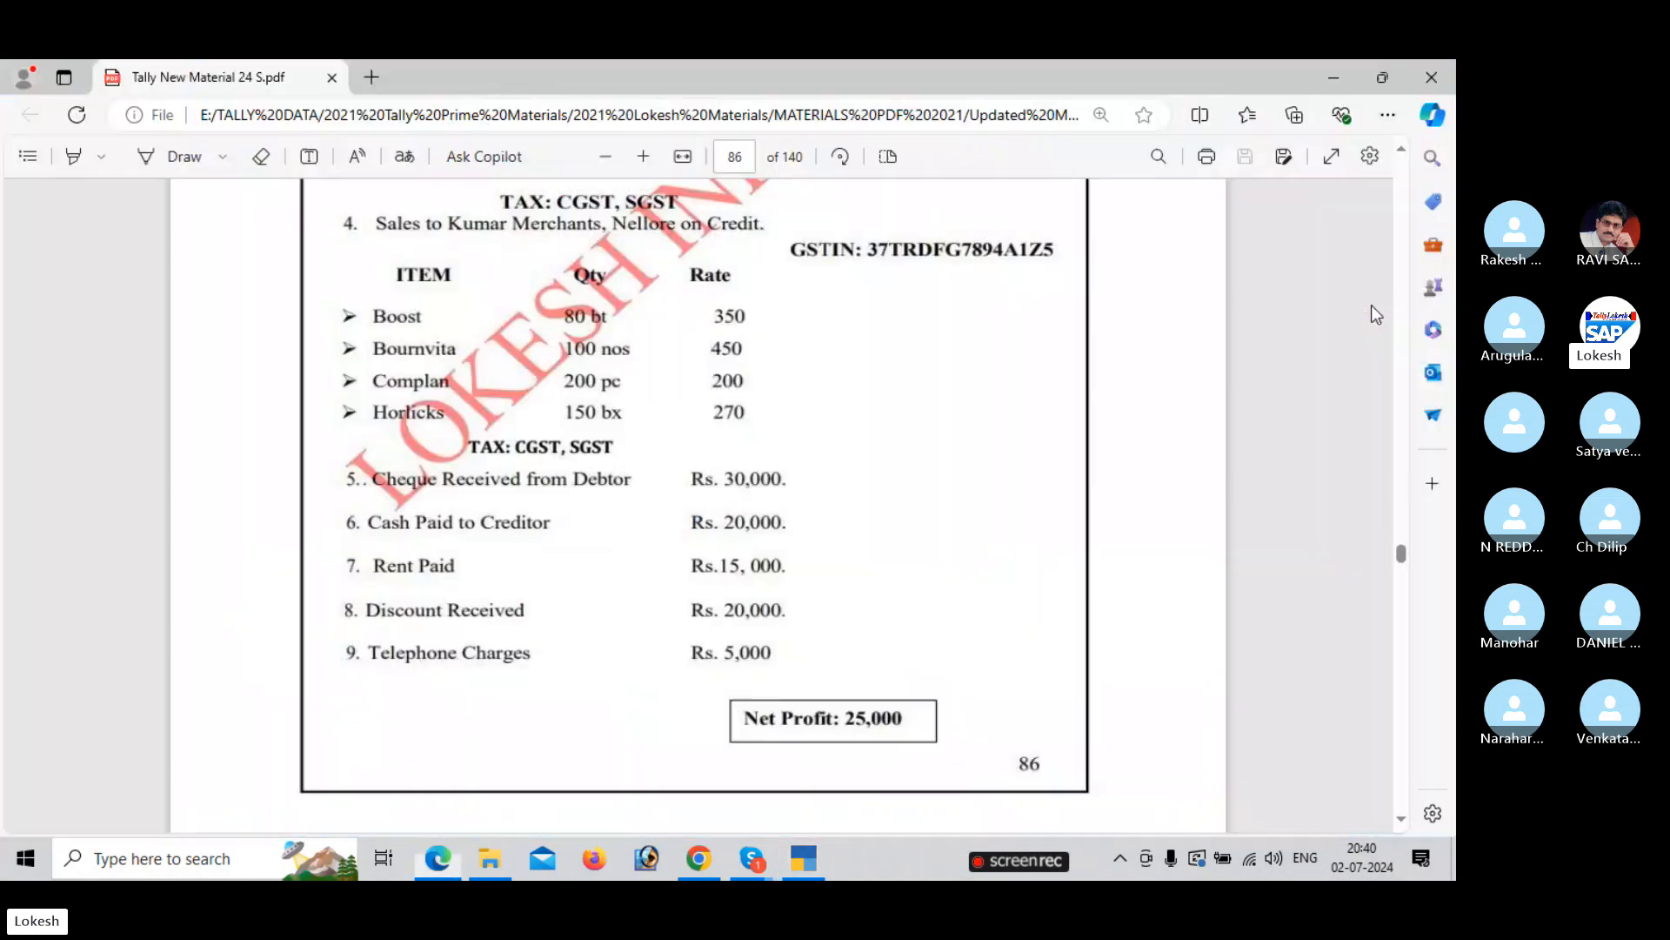
pyautogui.hotkey('alt', 'Tab')
pyautogui.write('20000')
pyautogui.press('Return')
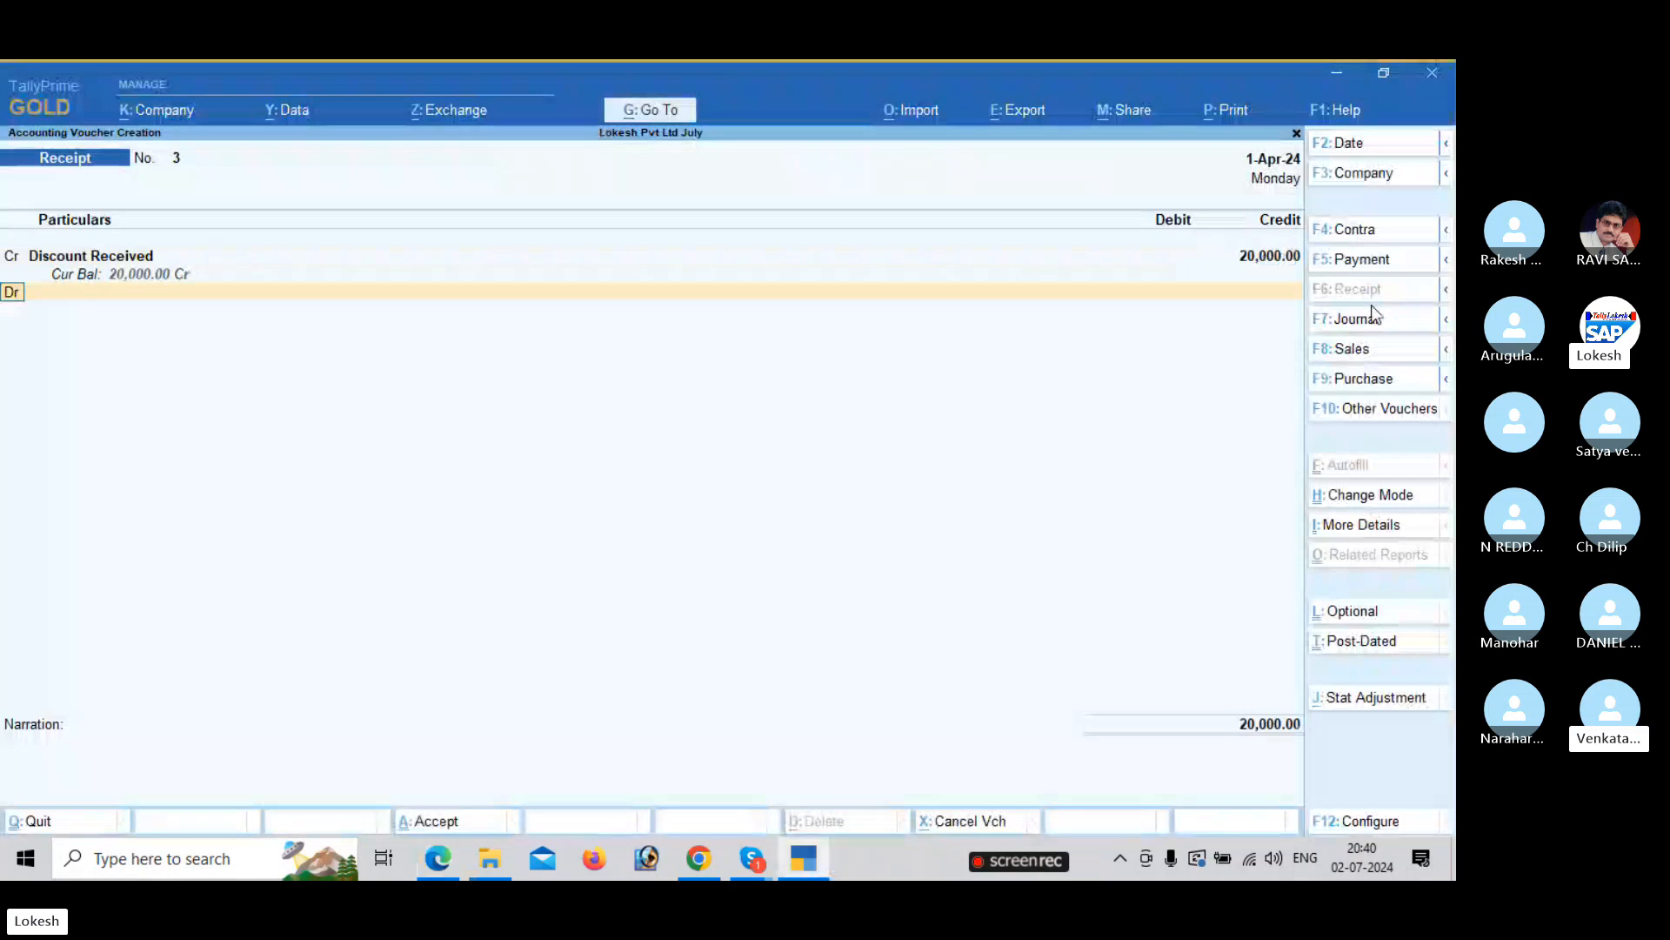
pyautogui.press('Down')
pyautogui.press('Down')
pyautogui.press('Return')
pyautogui.press('Return')
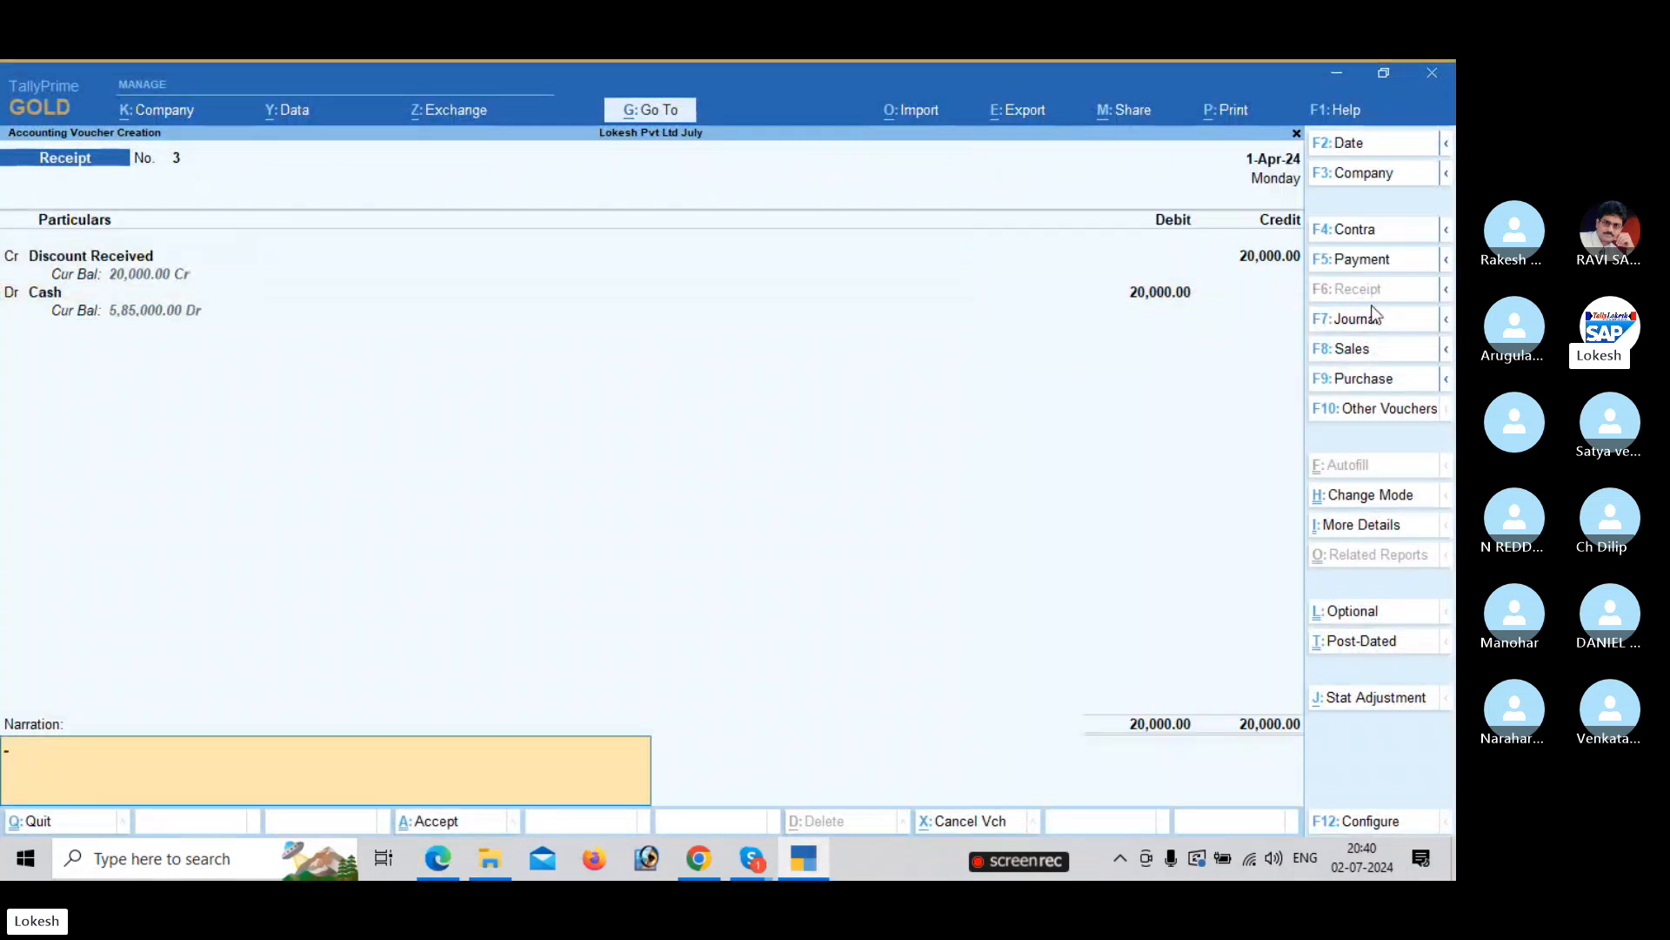
pyautogui.press('Return')
pyautogui.hotkey('alt', 'Tab')
pyautogui.hotkey('alt', 'Tab')
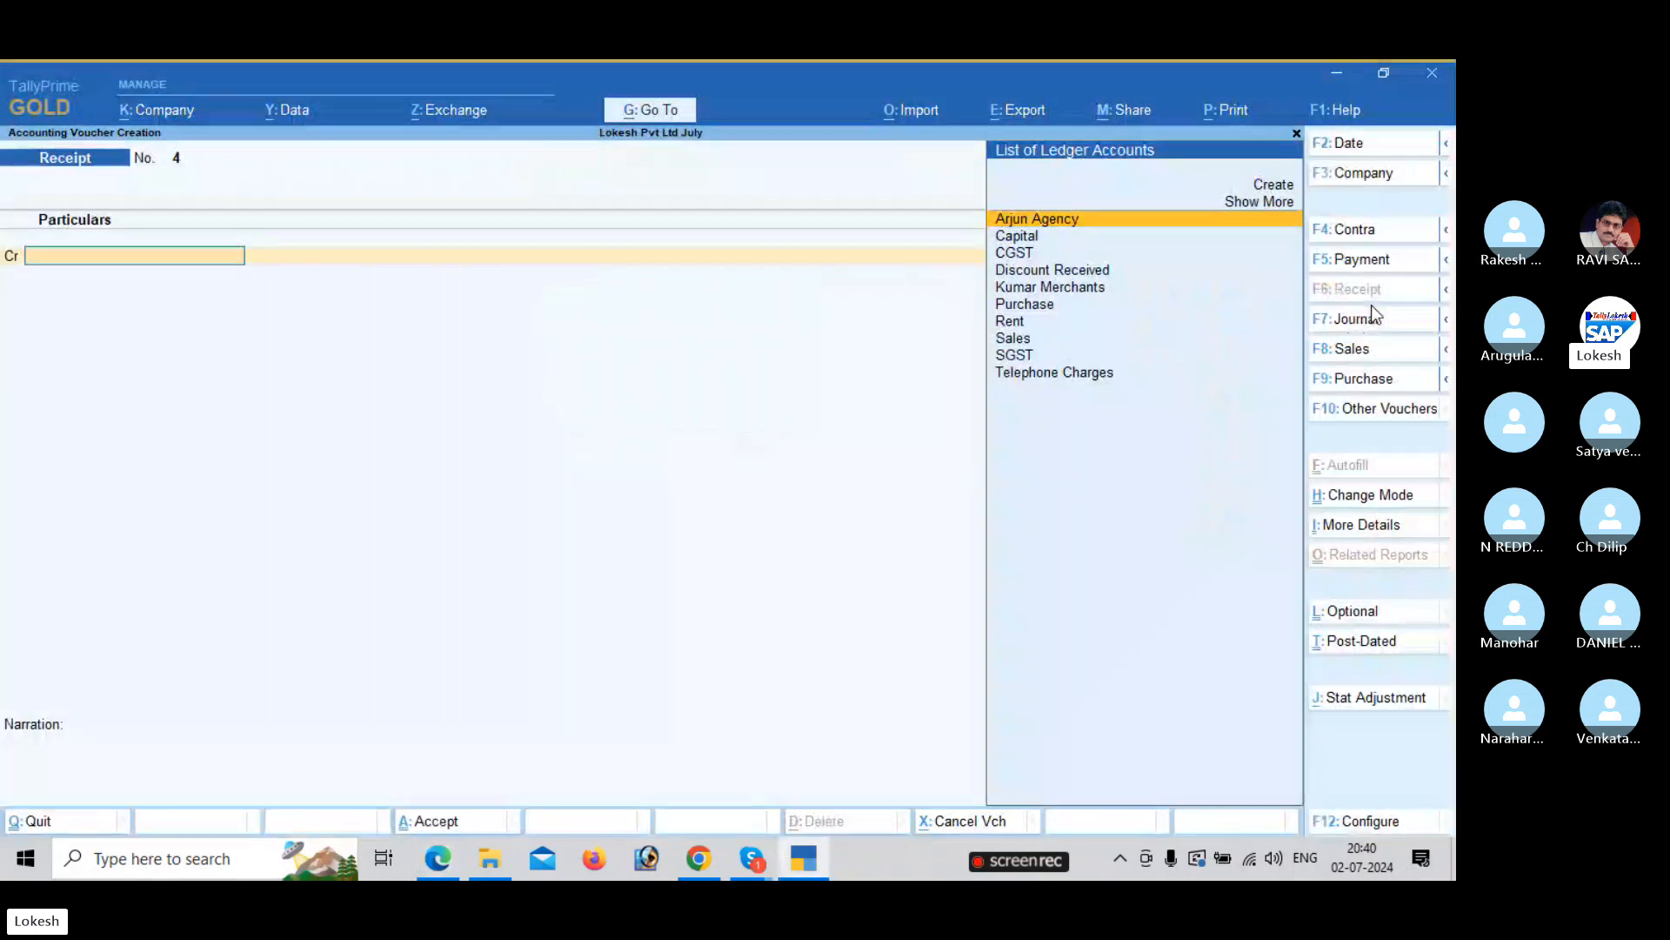
# Record a payment voucher debiting Telephone Charges 5,000 against Cash, then exit voucher entry.
pyautogui.click(1378, 273)
pyautogui.write('Te')
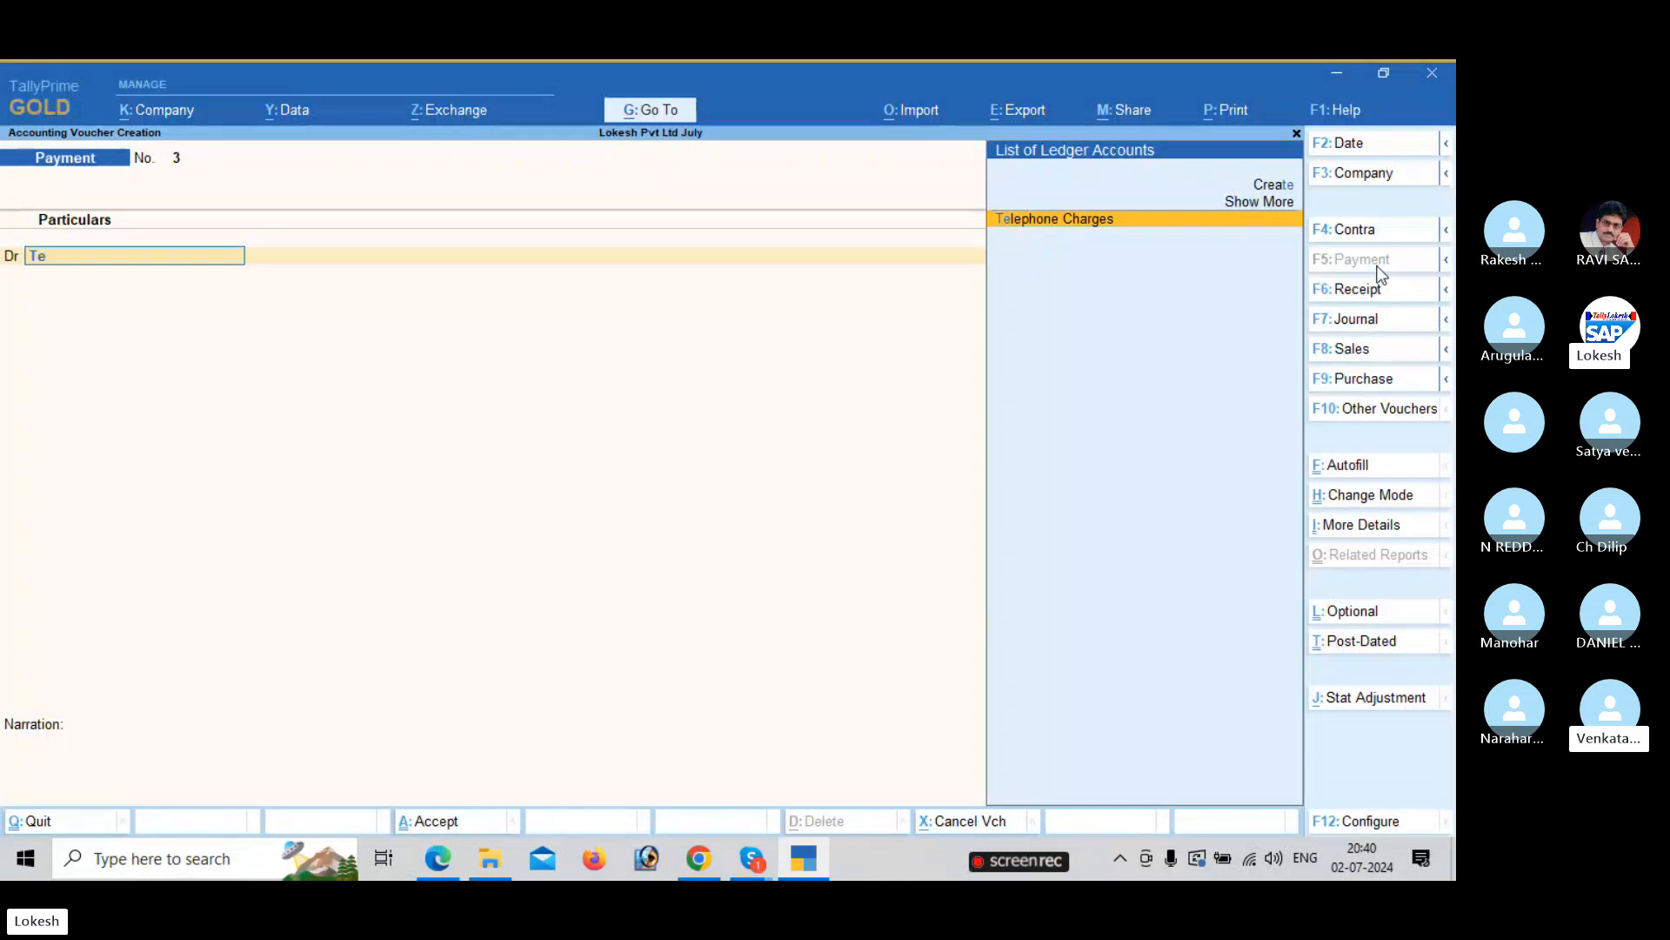
pyautogui.press('Return')
pyautogui.hotkey('alt', 'Tab')
pyautogui.hotkey('alt', 'Tab')
pyautogui.write('5000')
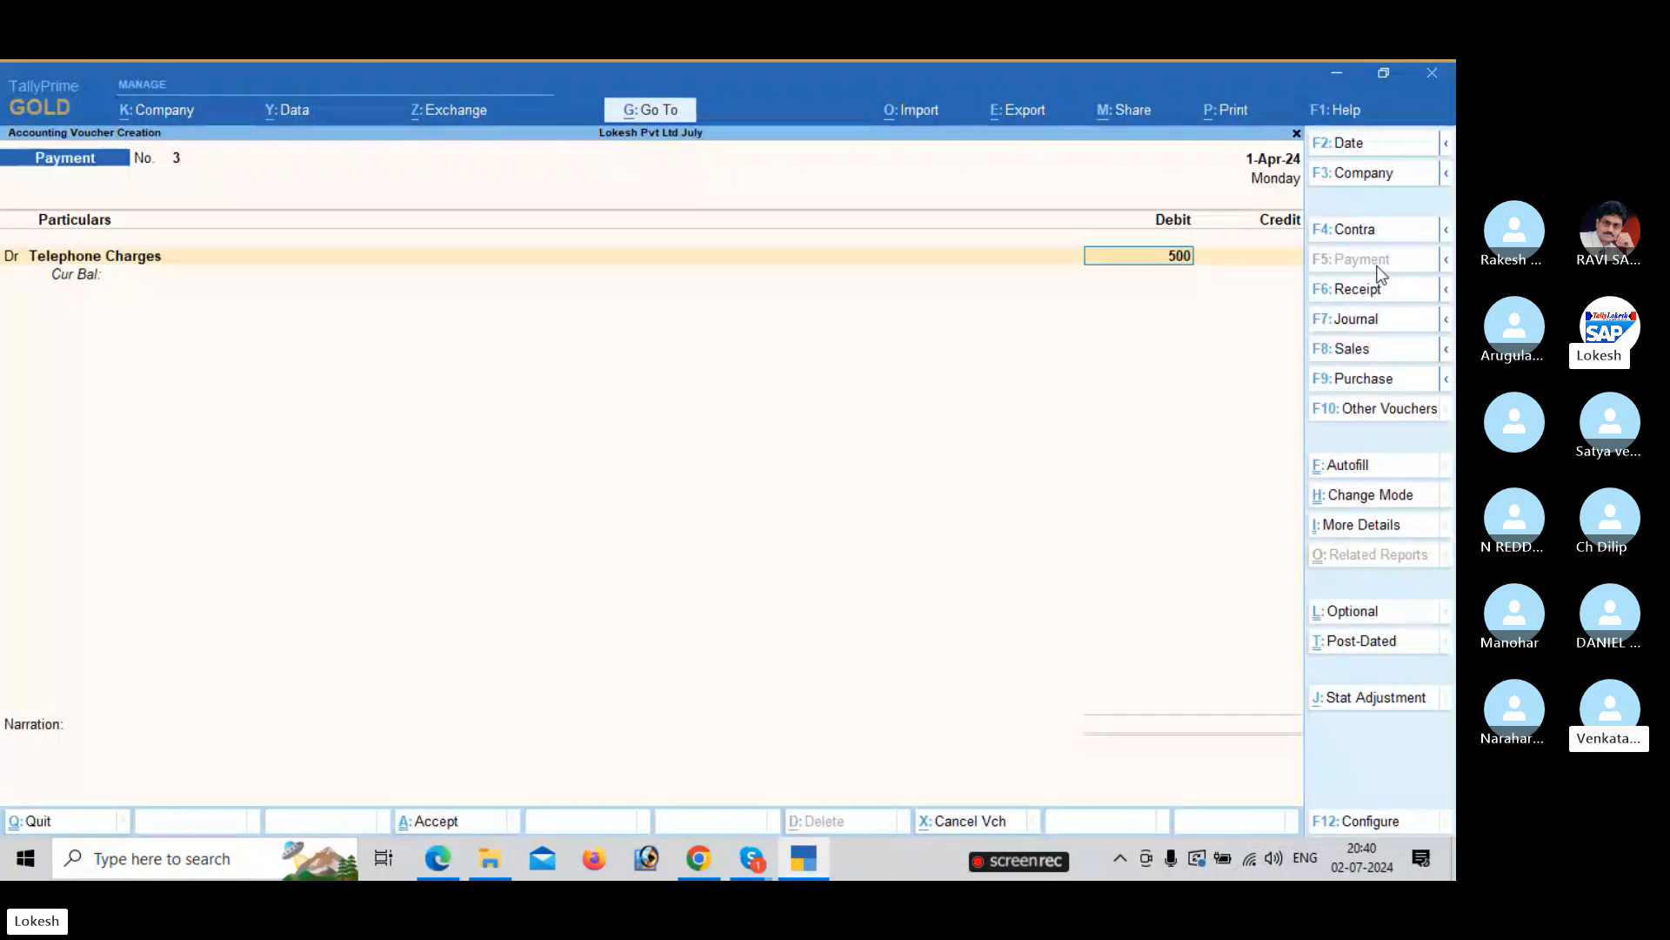
pyautogui.press('Return')
pyautogui.press('Down')
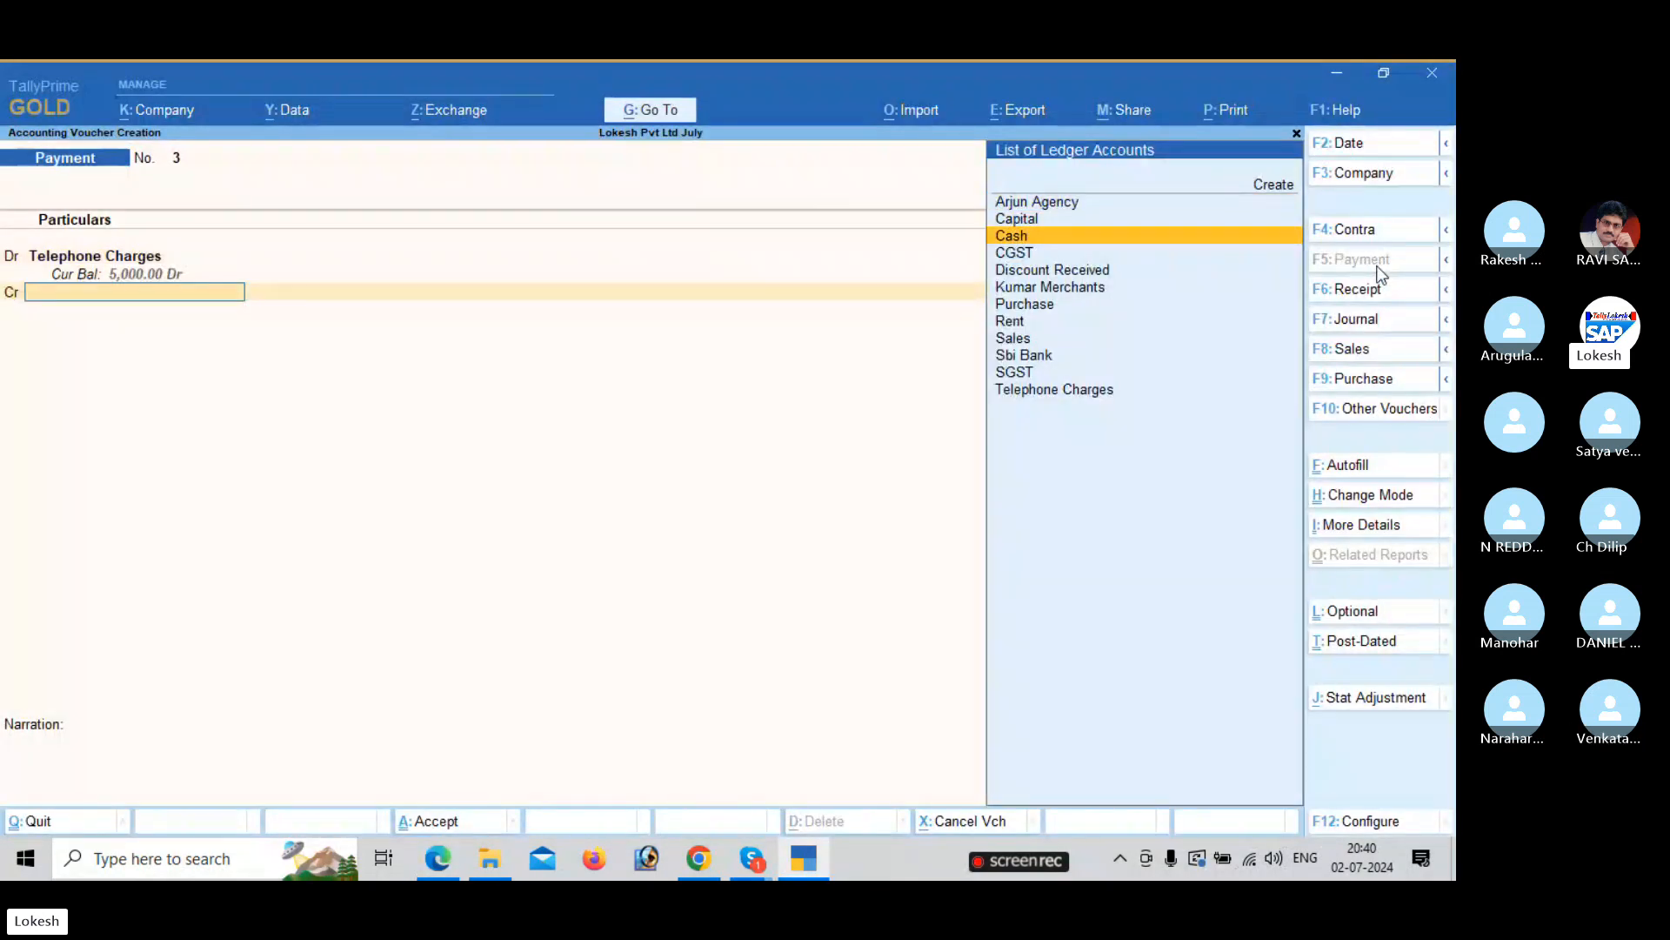
pyautogui.press('Return')
pyautogui.press('Return')
pyautogui.press('Return')
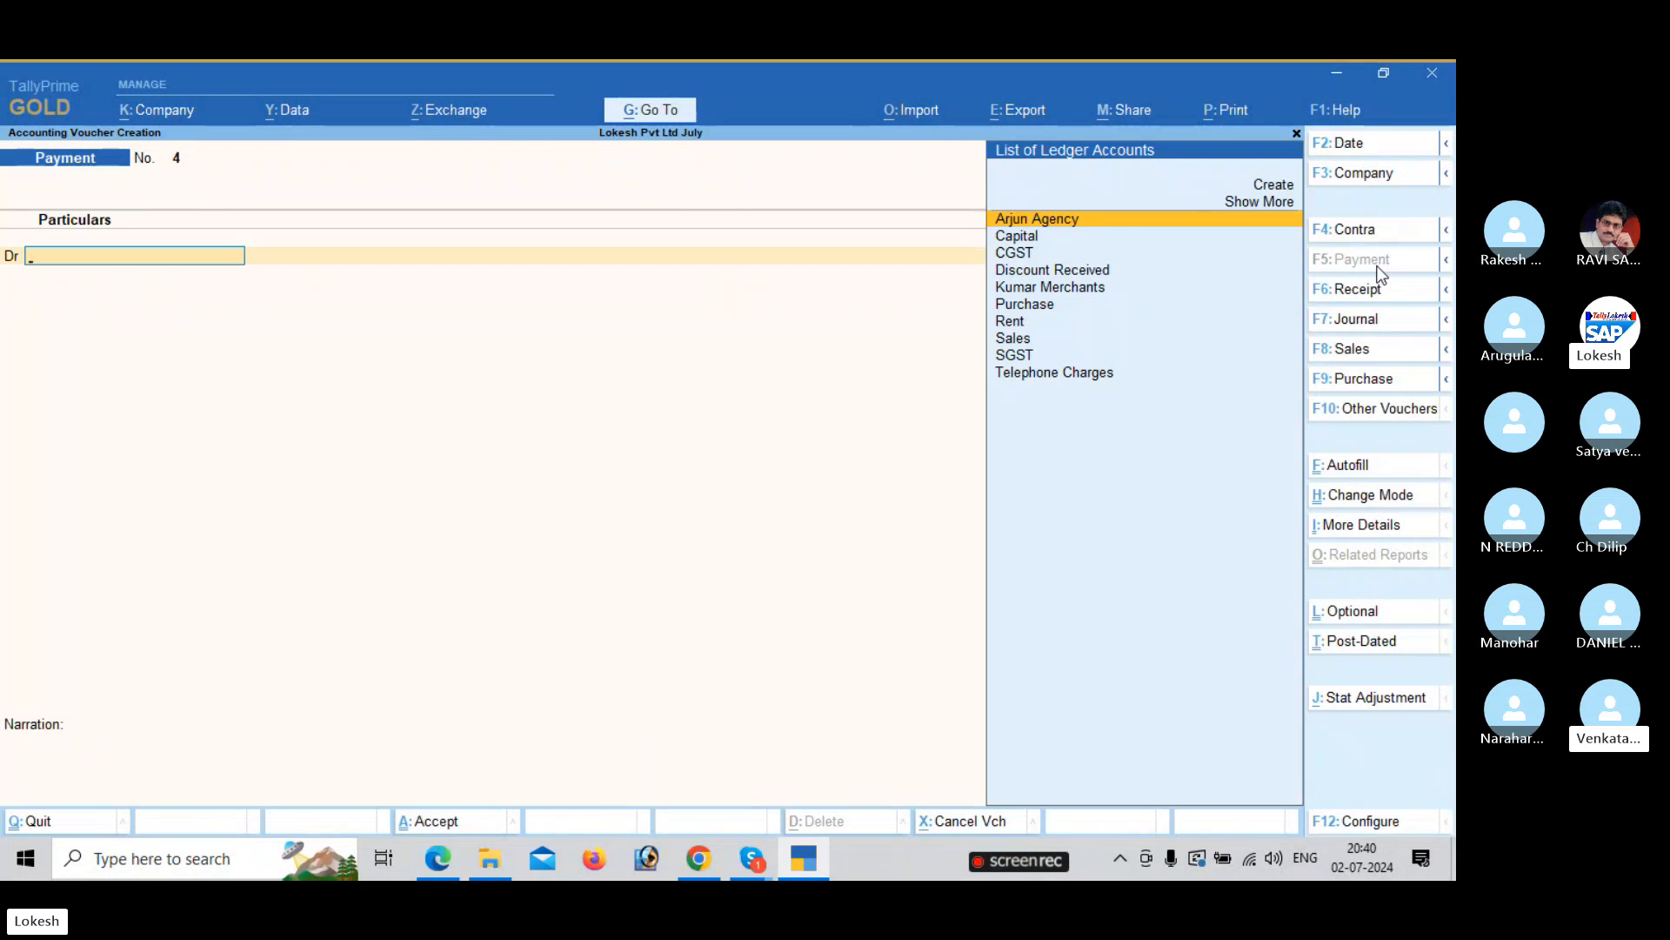
pyautogui.press('Escape')
pyautogui.press('Return')
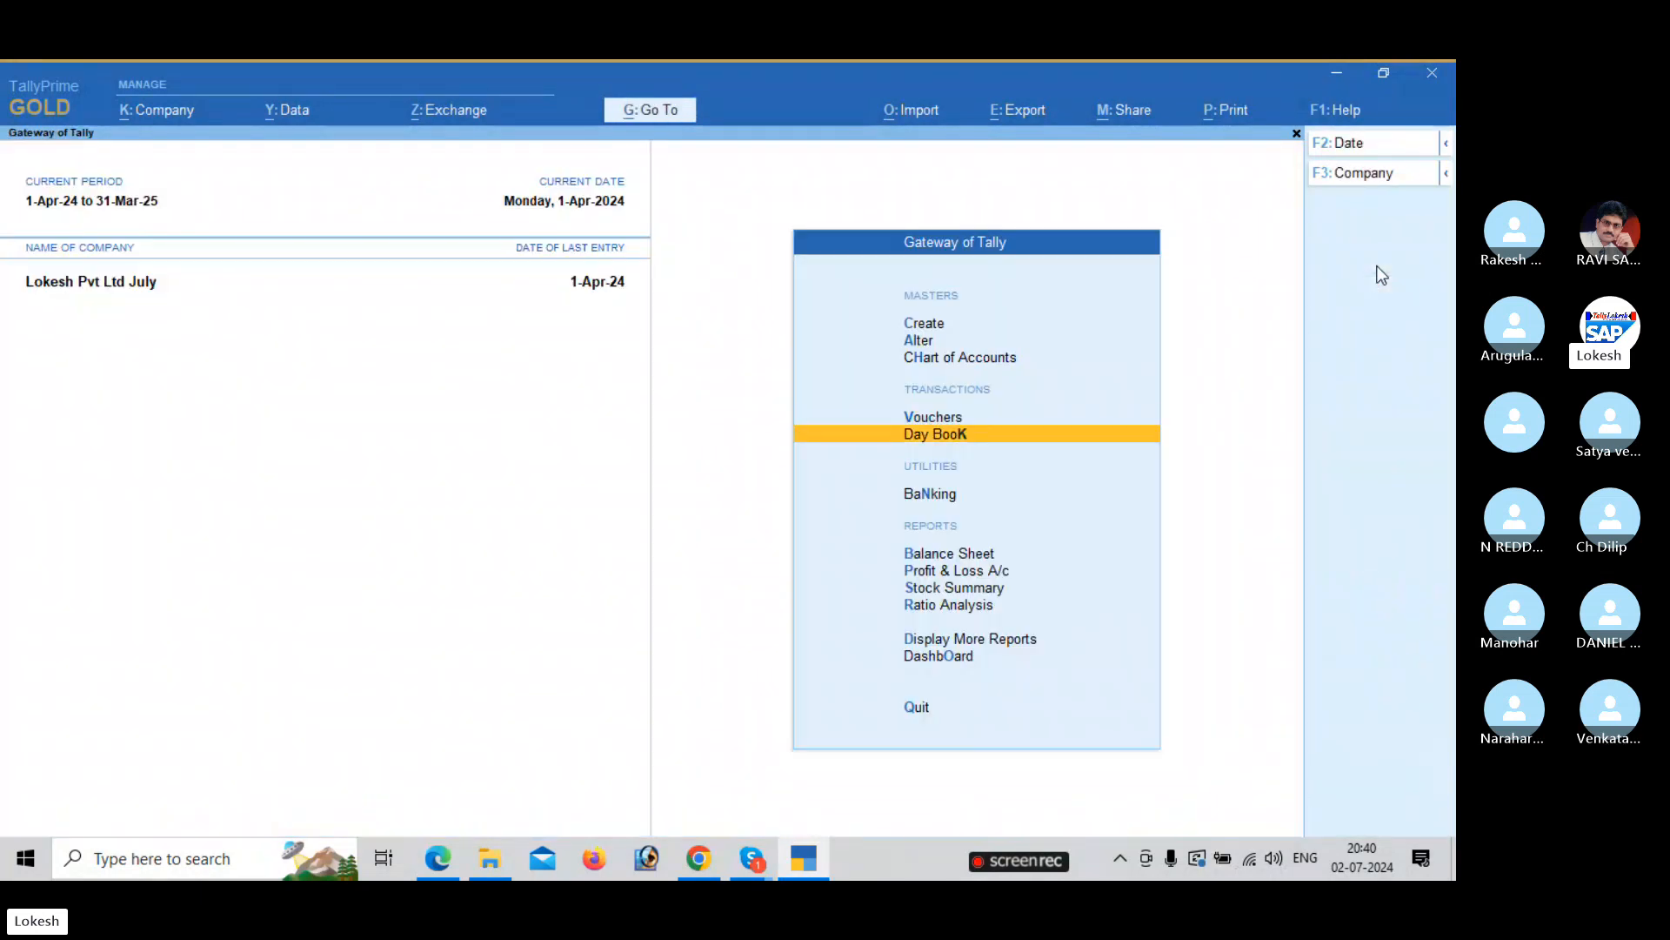
pyautogui.press('Return')
pyautogui.press('Down')
pyautogui.press('Down')
pyautogui.press('Down')
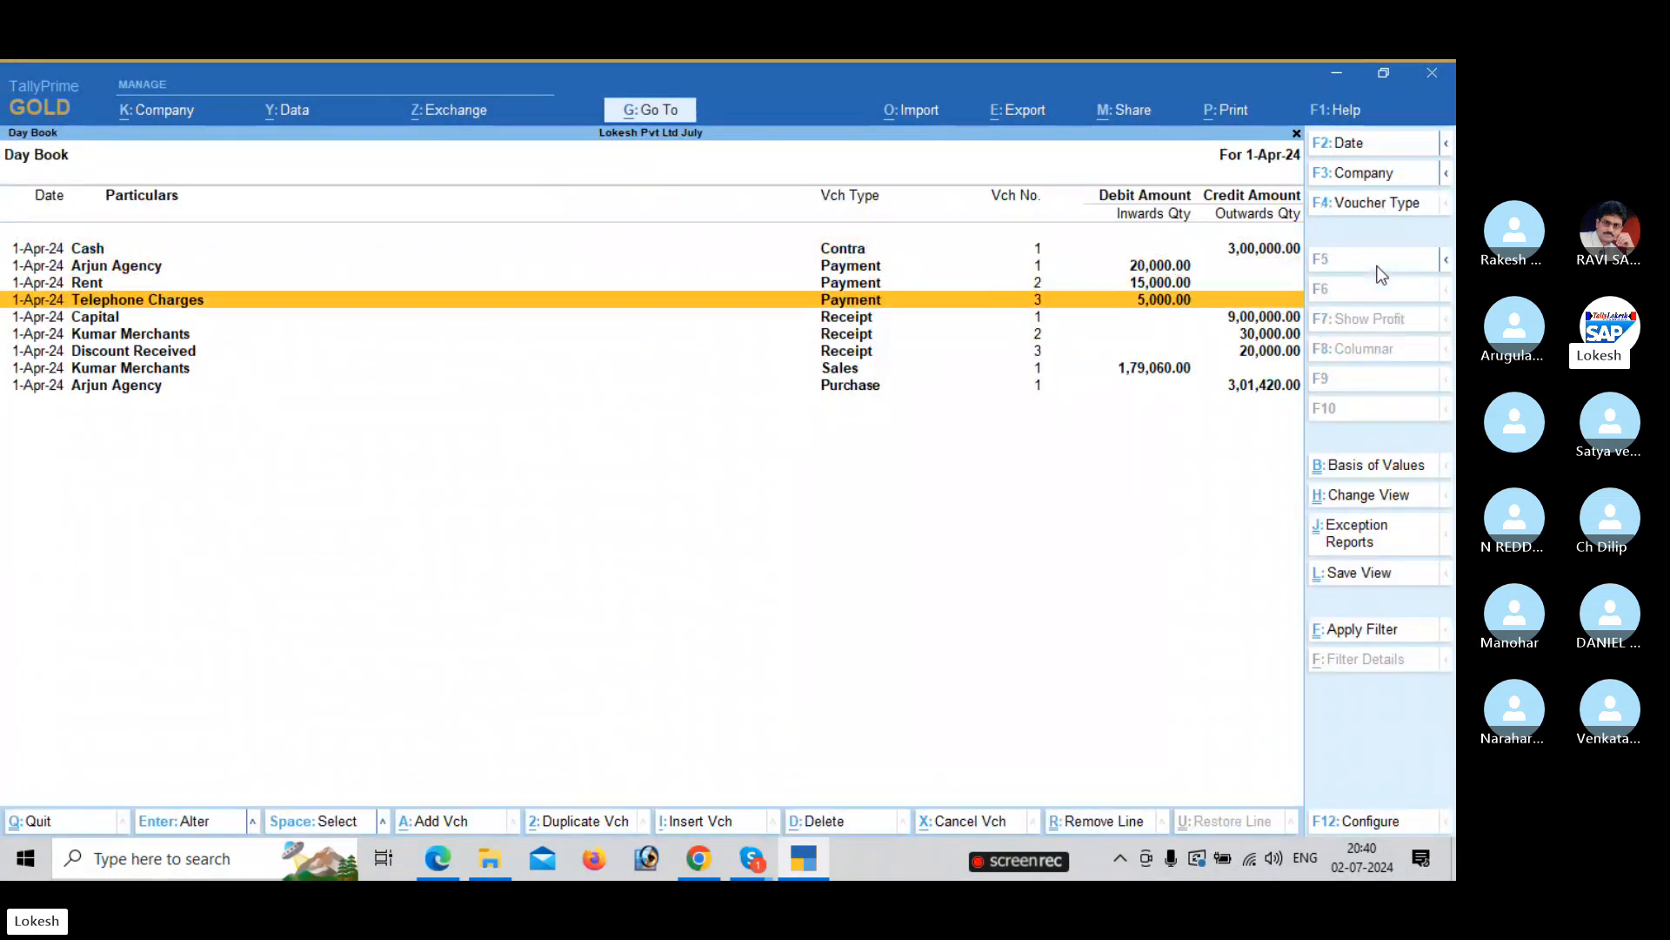
pyautogui.press('Escape')
pyautogui.press('Down')
pyautogui.press('Down')
pyautogui.press('Down')
pyautogui.press('Return')
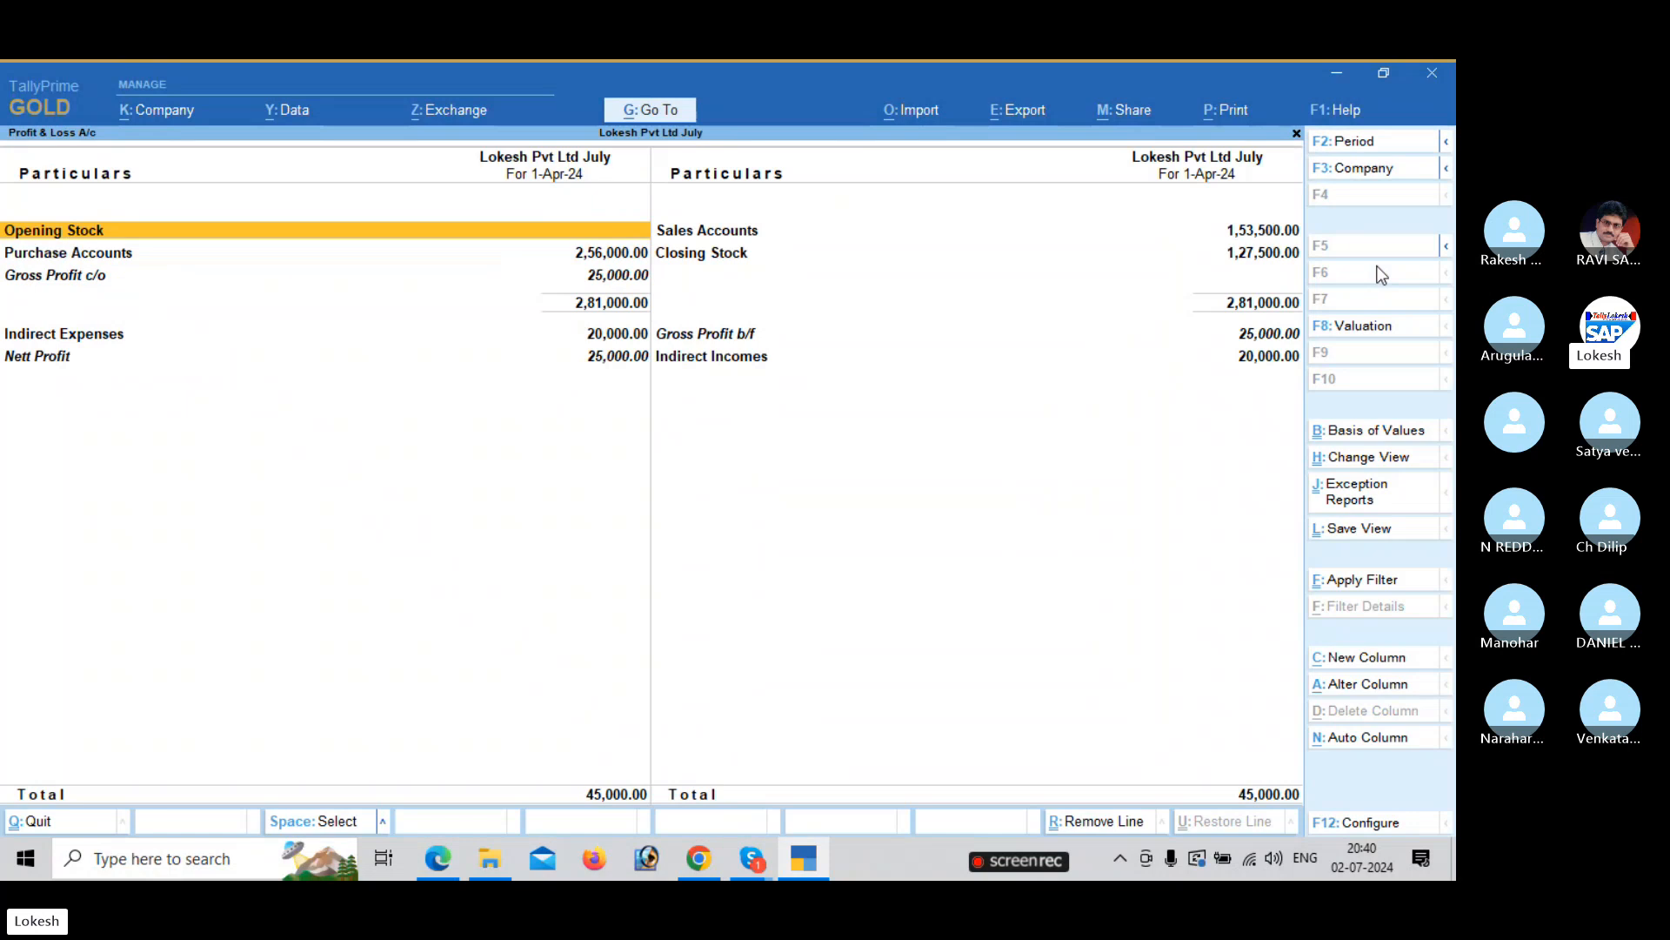
pyautogui.hotkey('alt', 'F5')
pyautogui.press('Down')
pyautogui.press('Down')
pyautogui.press('Down')
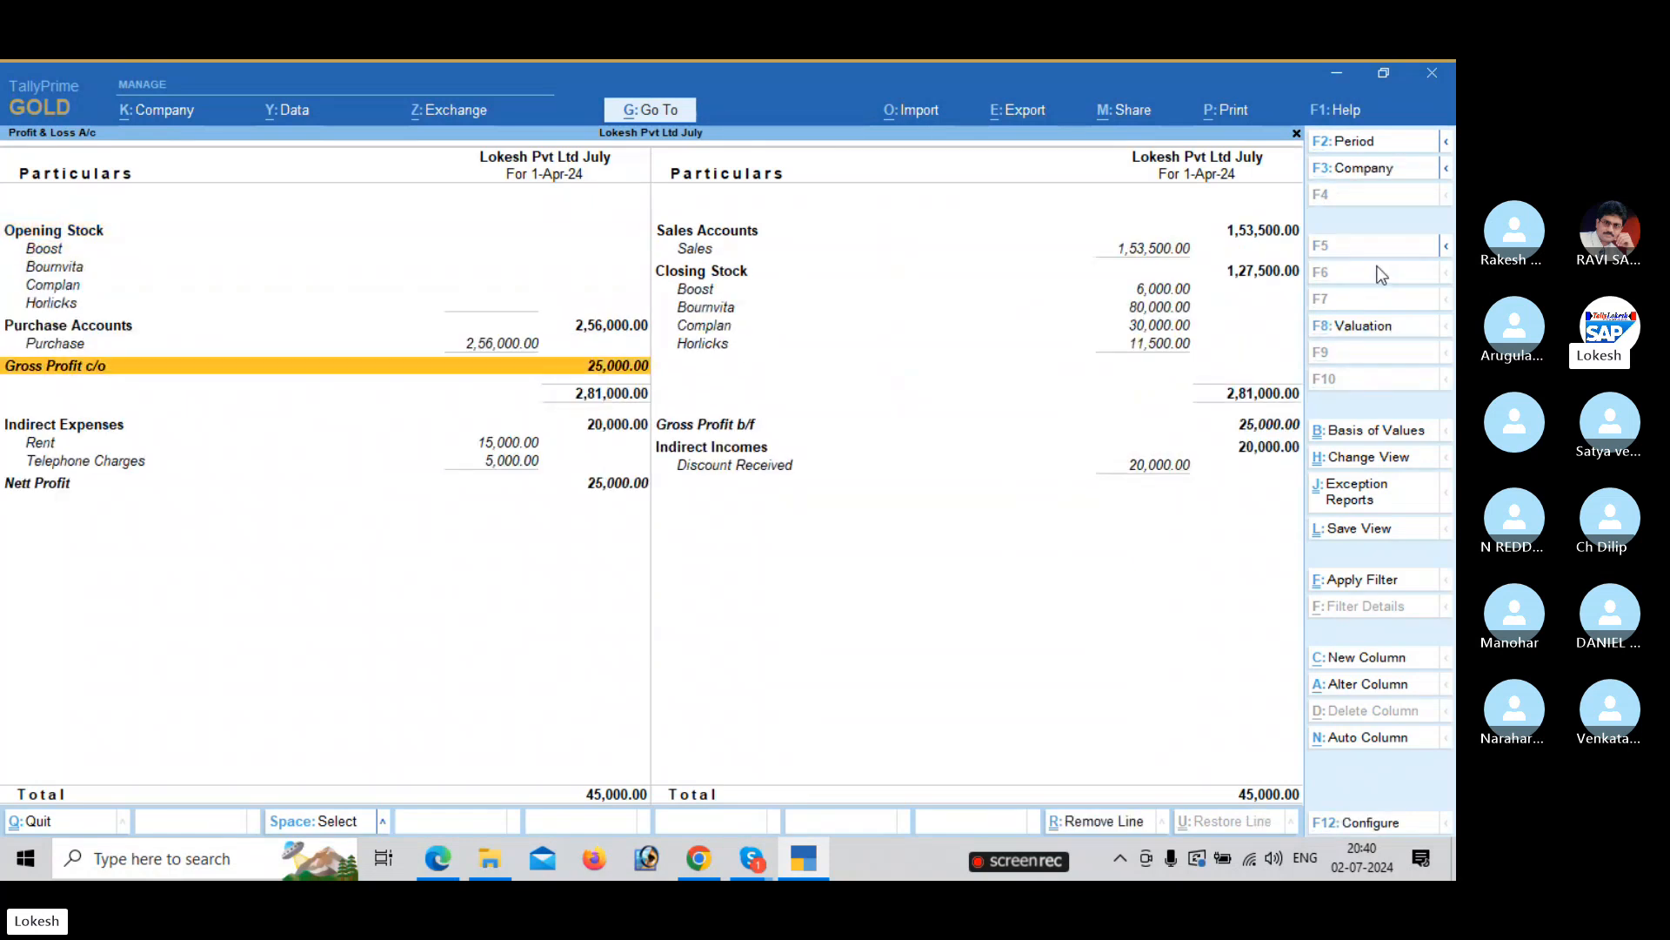
pyautogui.hotkey('alt', 'Tab')
pyautogui.scroll(-1, 694, 484)
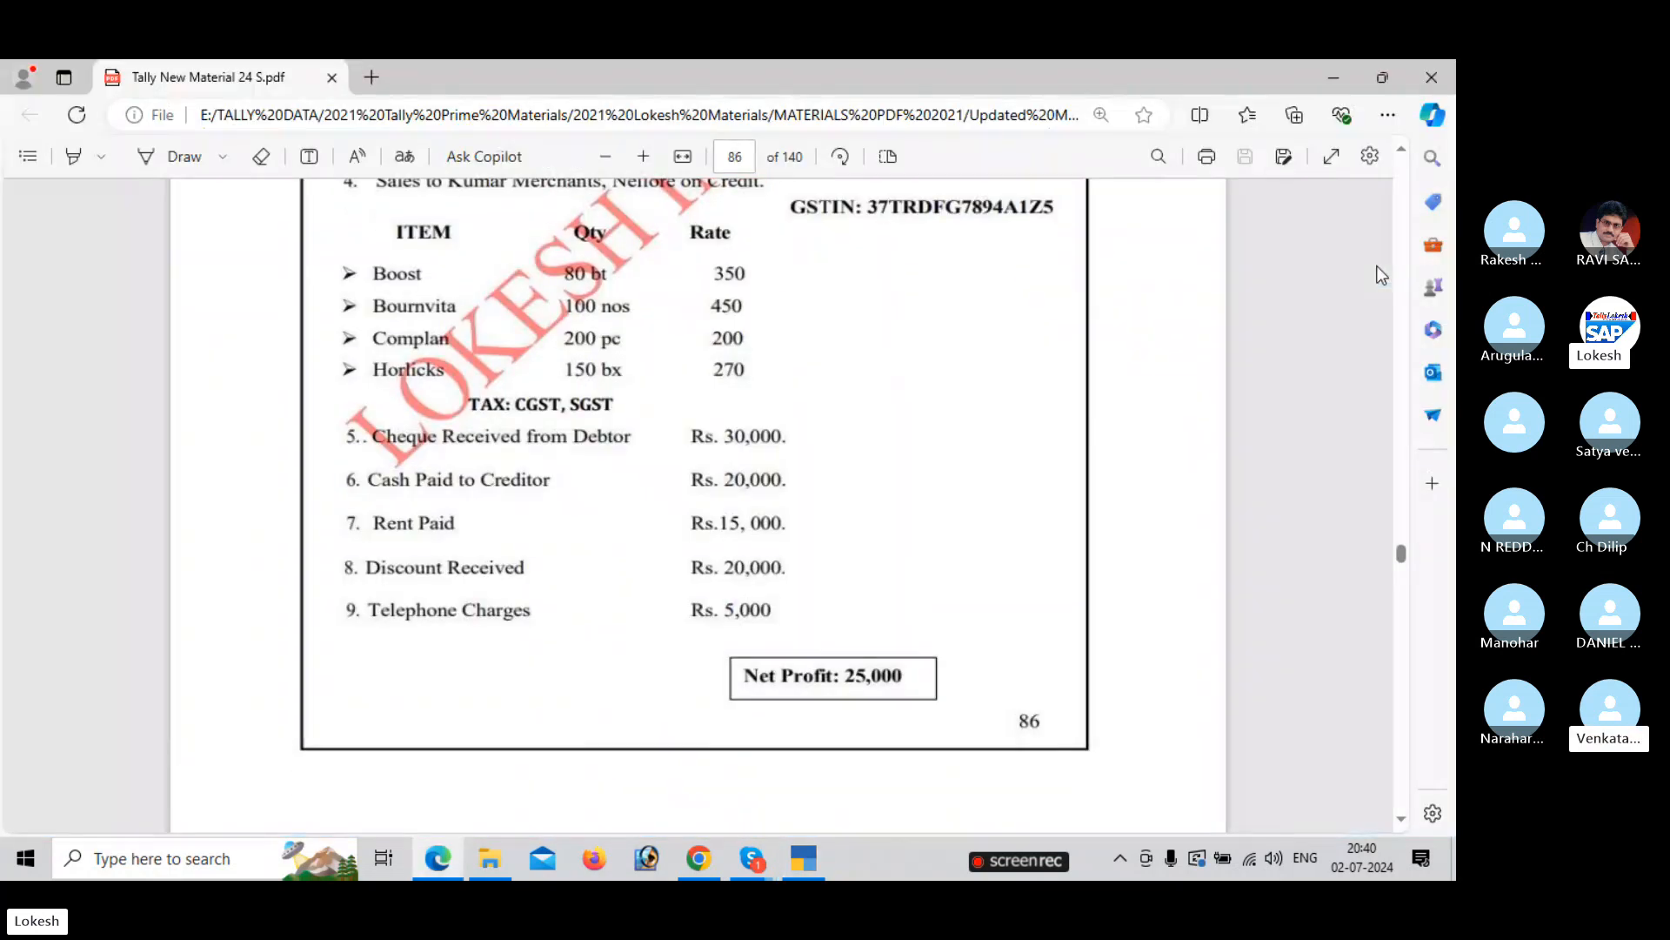
pyautogui.hotkey('alt', 'Tab')
pyautogui.press('Escape')
# Set Stock Summary to show goods inwards and outwards, then close it and move to Dashboard.
pyautogui.press('Down')
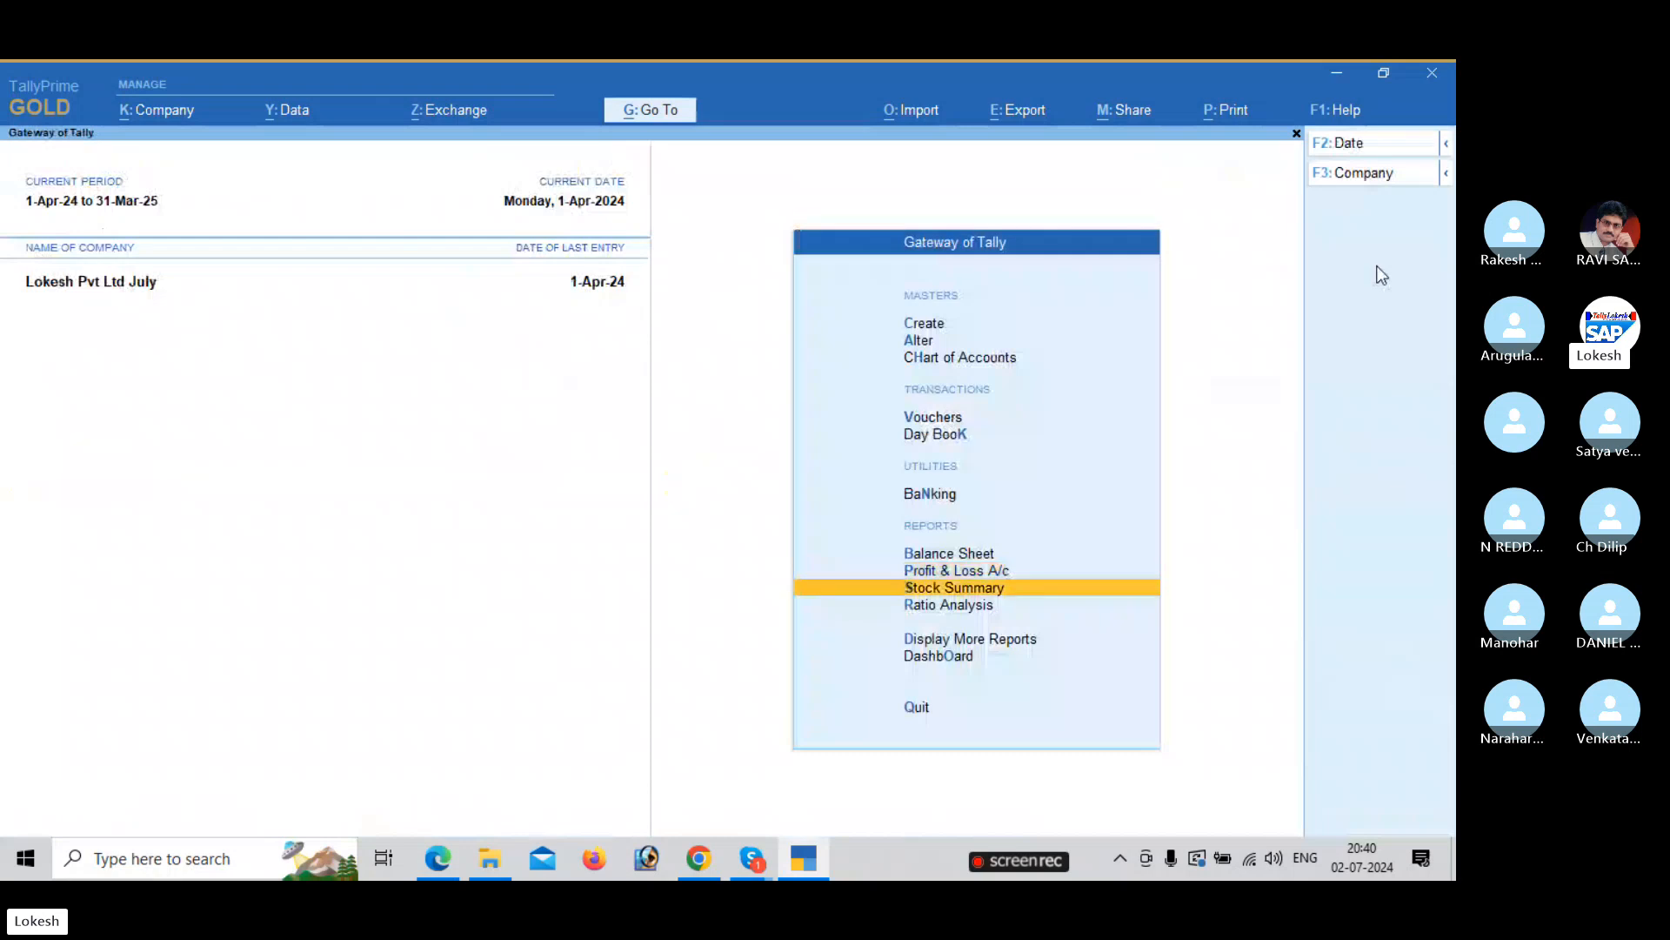
pyautogui.press('Return')
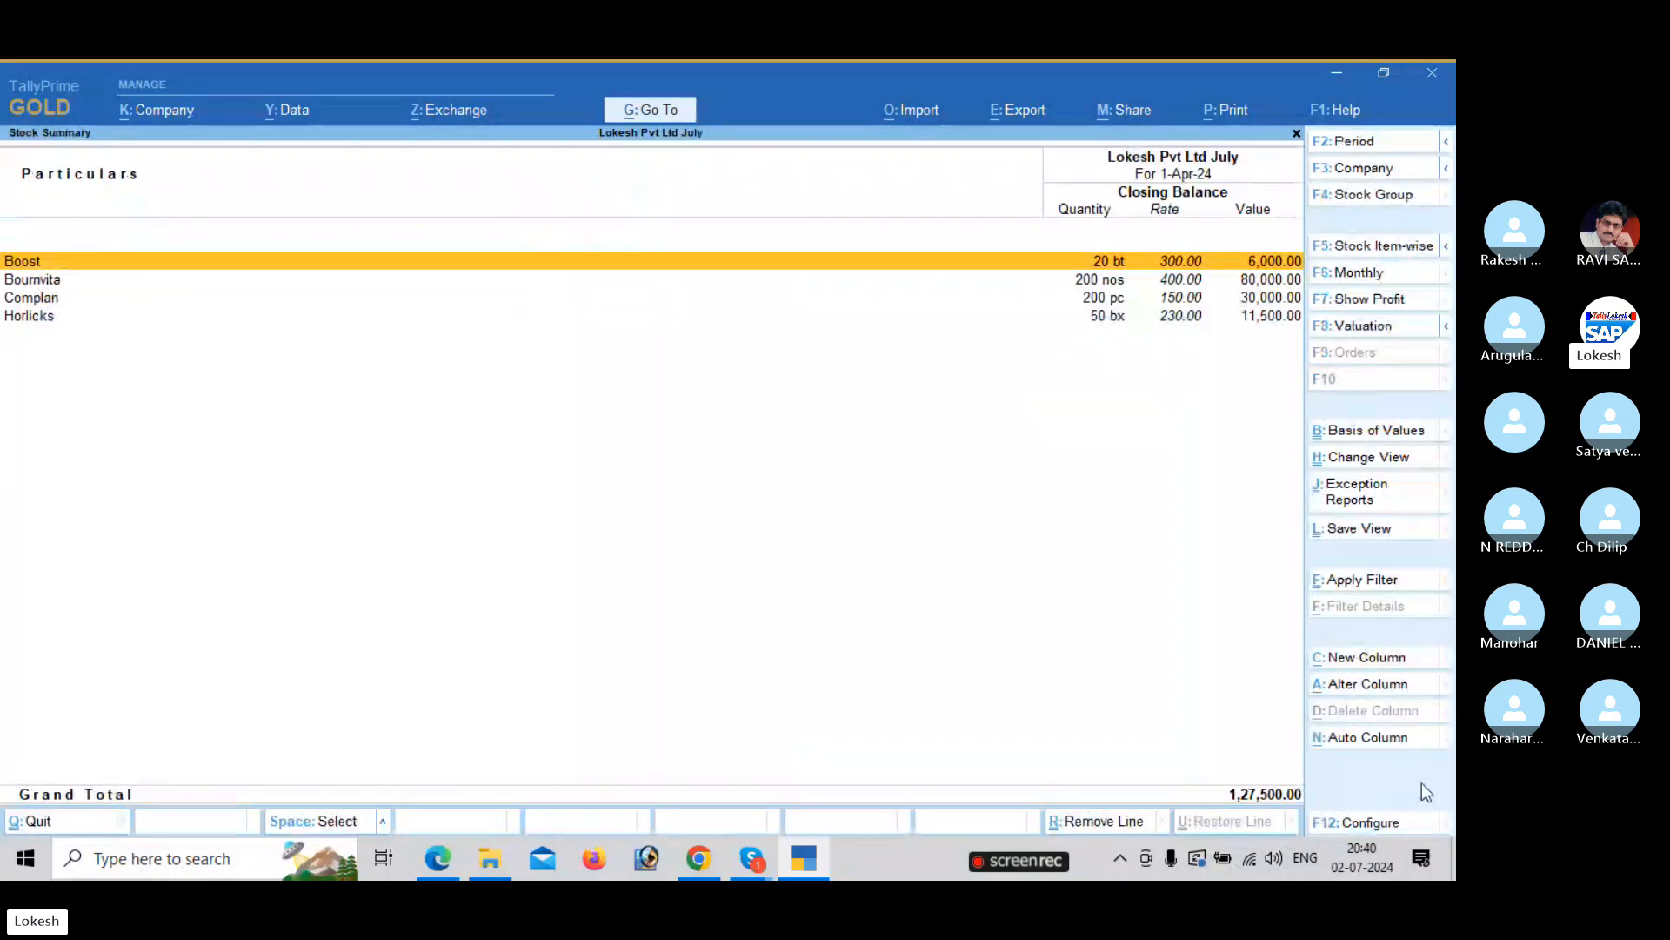
pyautogui.click(1374, 825)
pyautogui.press('Down')
pyautogui.press('Down')
pyautogui.press('Down')
pyautogui.press('Down')
pyautogui.press('Down')
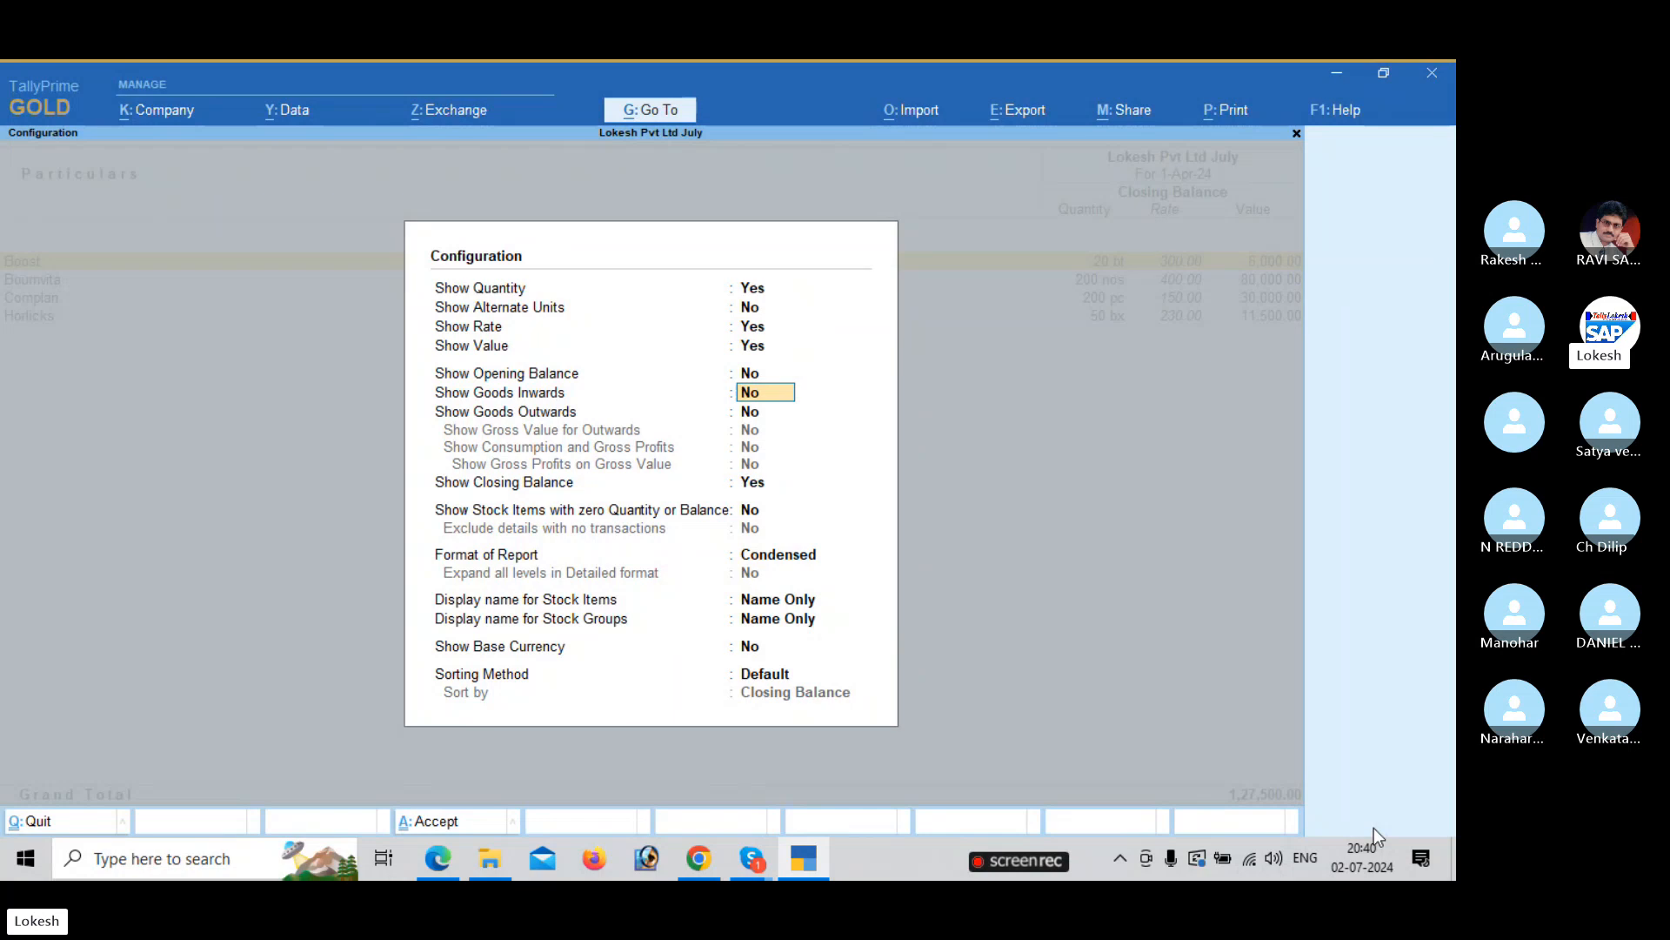
pyautogui.press('y')
pyautogui.press('y')
pyautogui.press('Down')
pyautogui.press('Down')
pyautogui.press('Down')
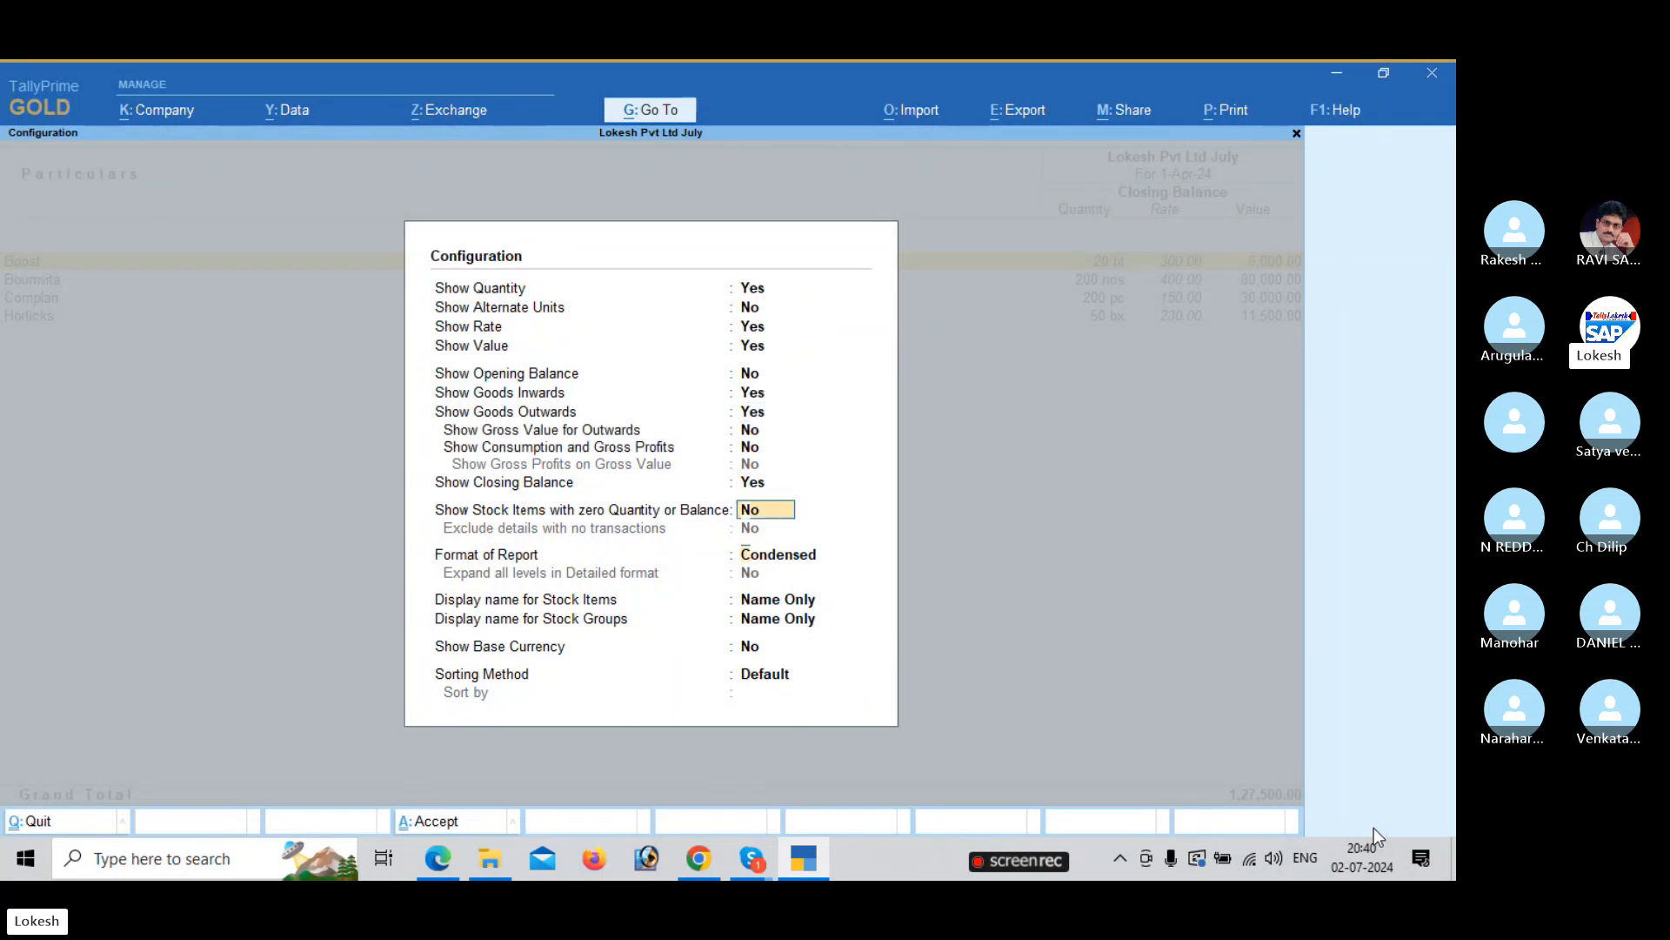
pyautogui.press('Return')
pyautogui.press('Return')
pyautogui.press('Return')
pyautogui.press('Return')
pyautogui.press('Return')
pyautogui.press('Return')
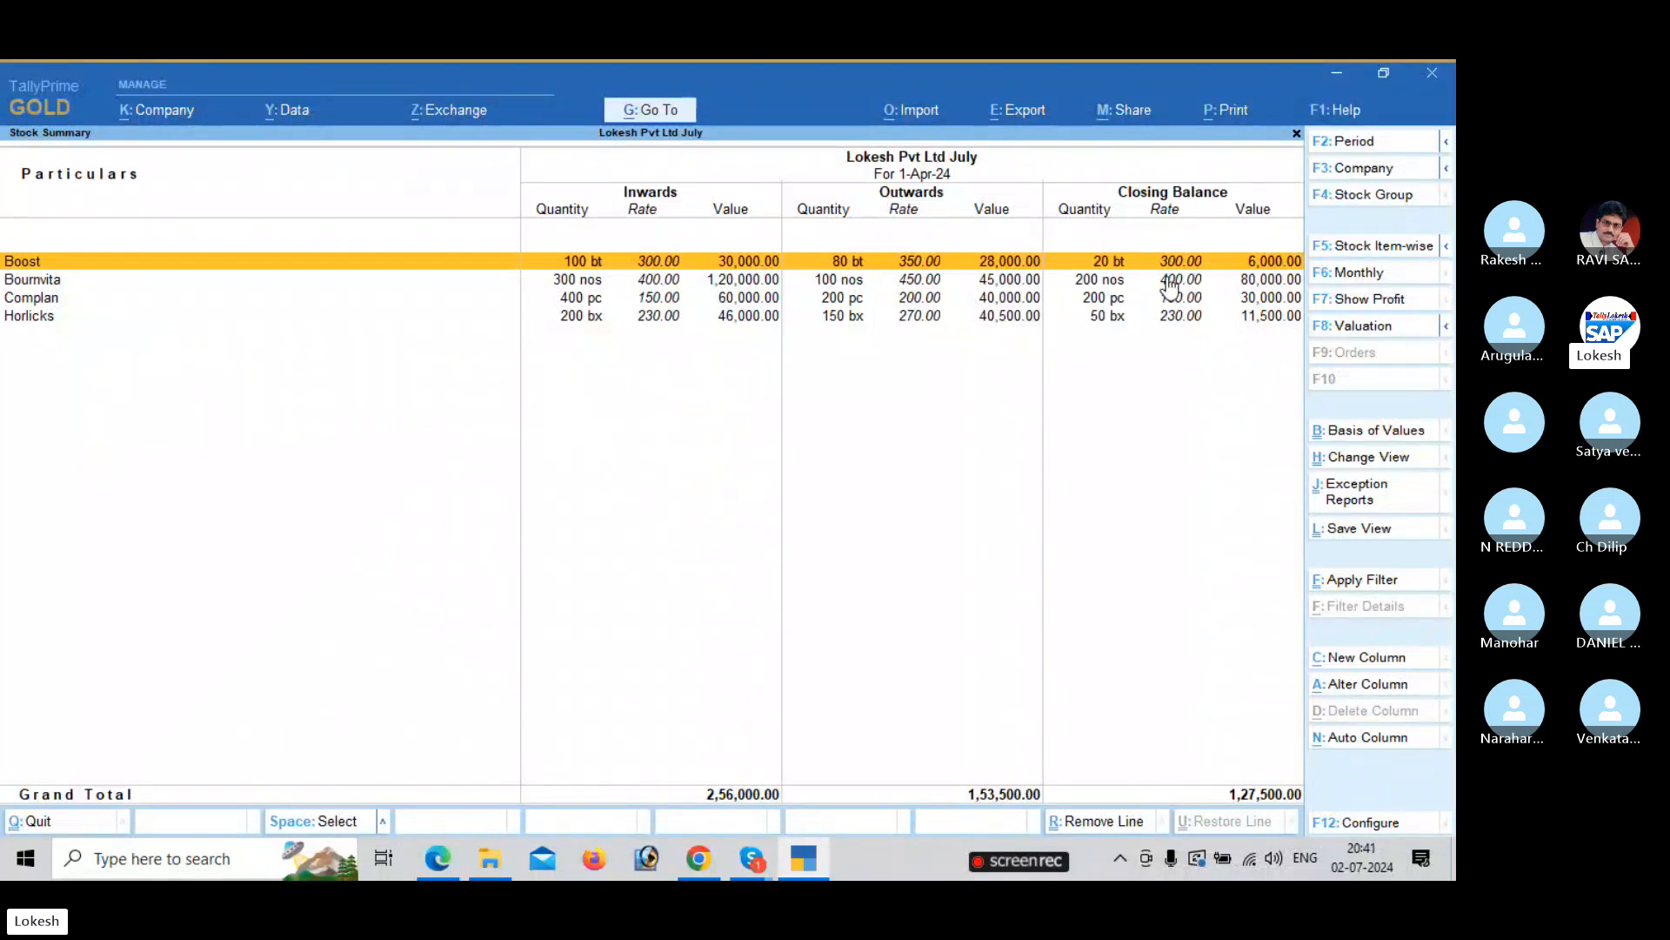
pyautogui.press('Escape')
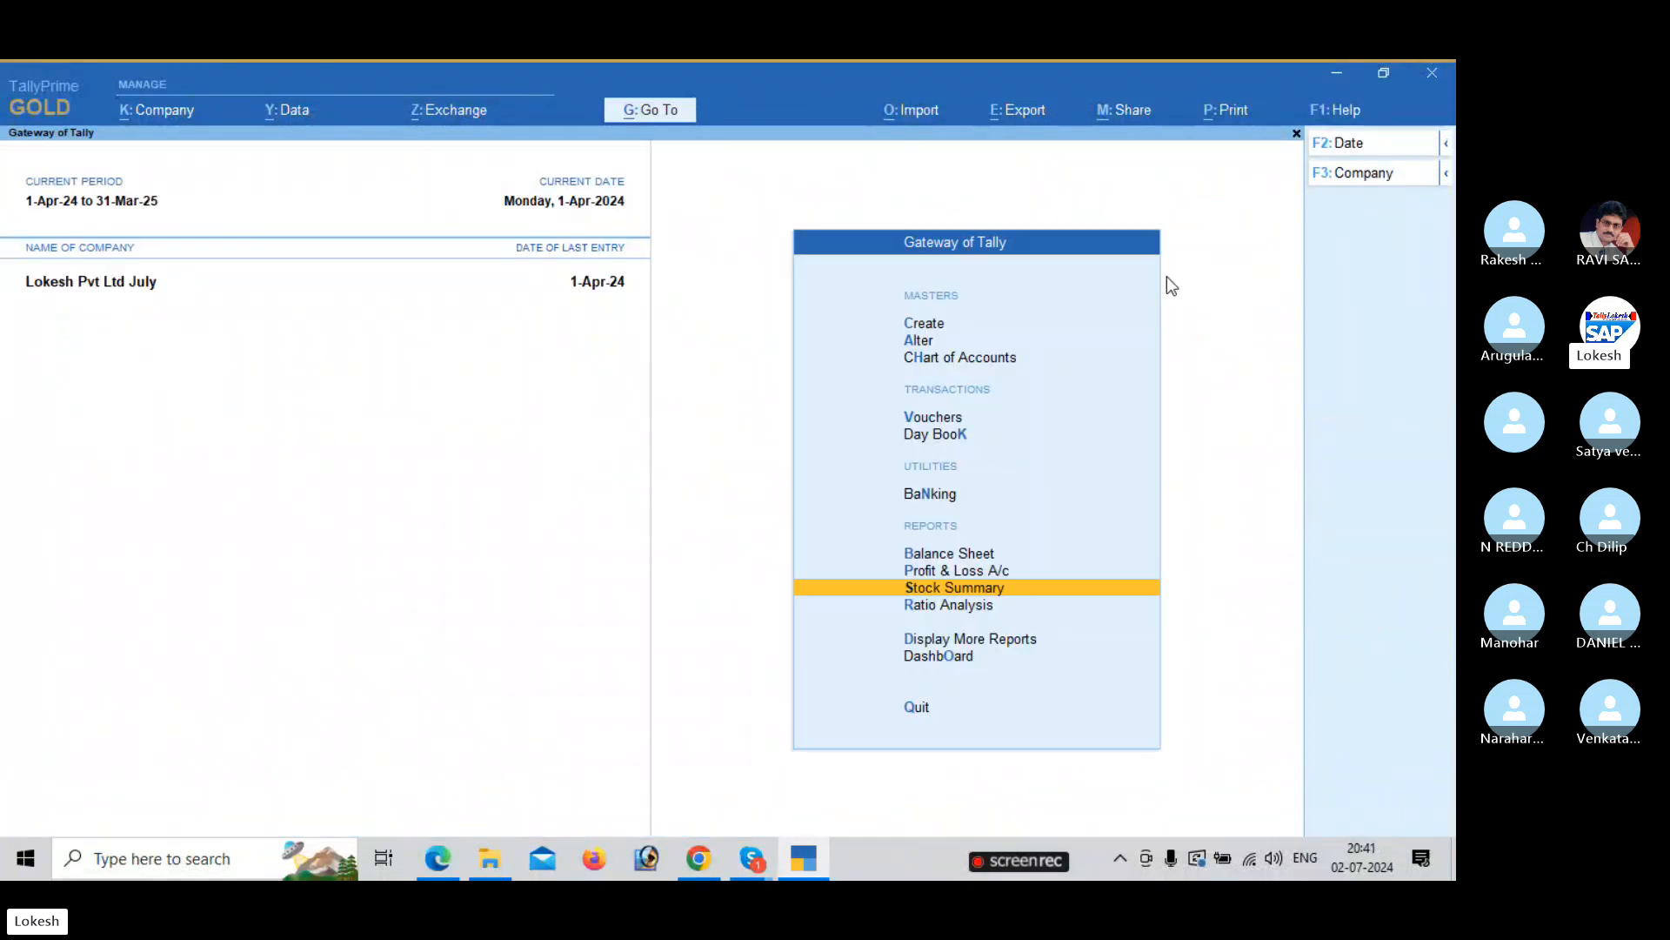
pyautogui.press('Down')
pyautogui.press('Down')
pyautogui.press('Down')
# Review the company dashboard, then go to the Account Books reports.
pyautogui.press('Return')
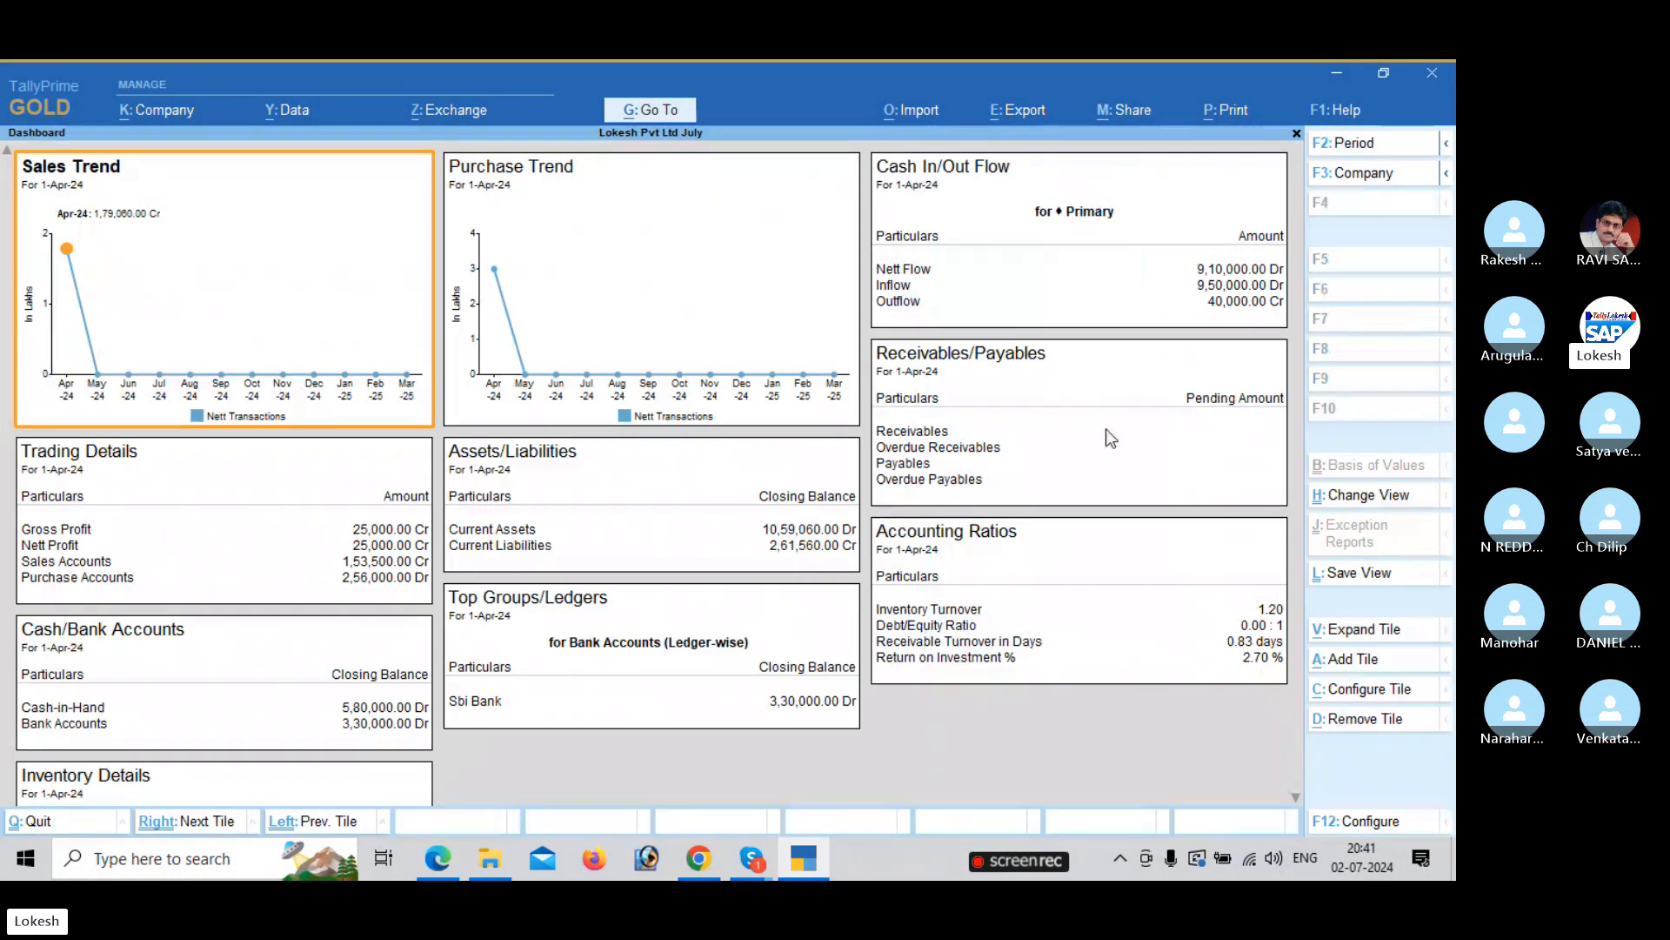
pyautogui.scroll(-2, 1027, 683)
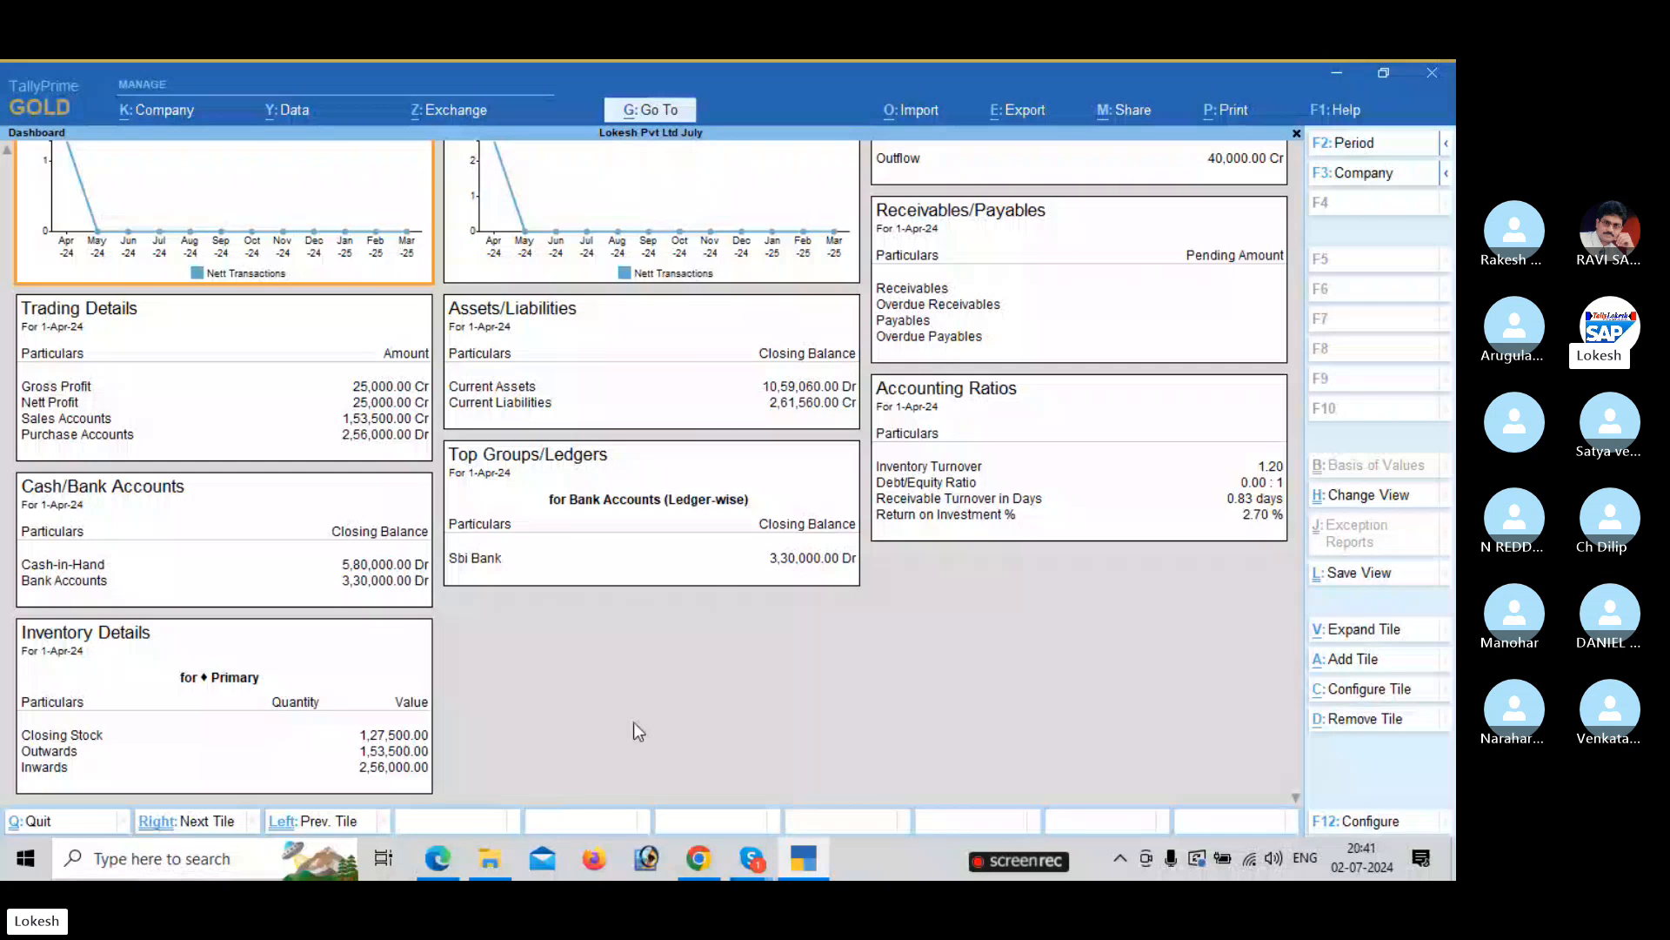
pyautogui.press('Escape')
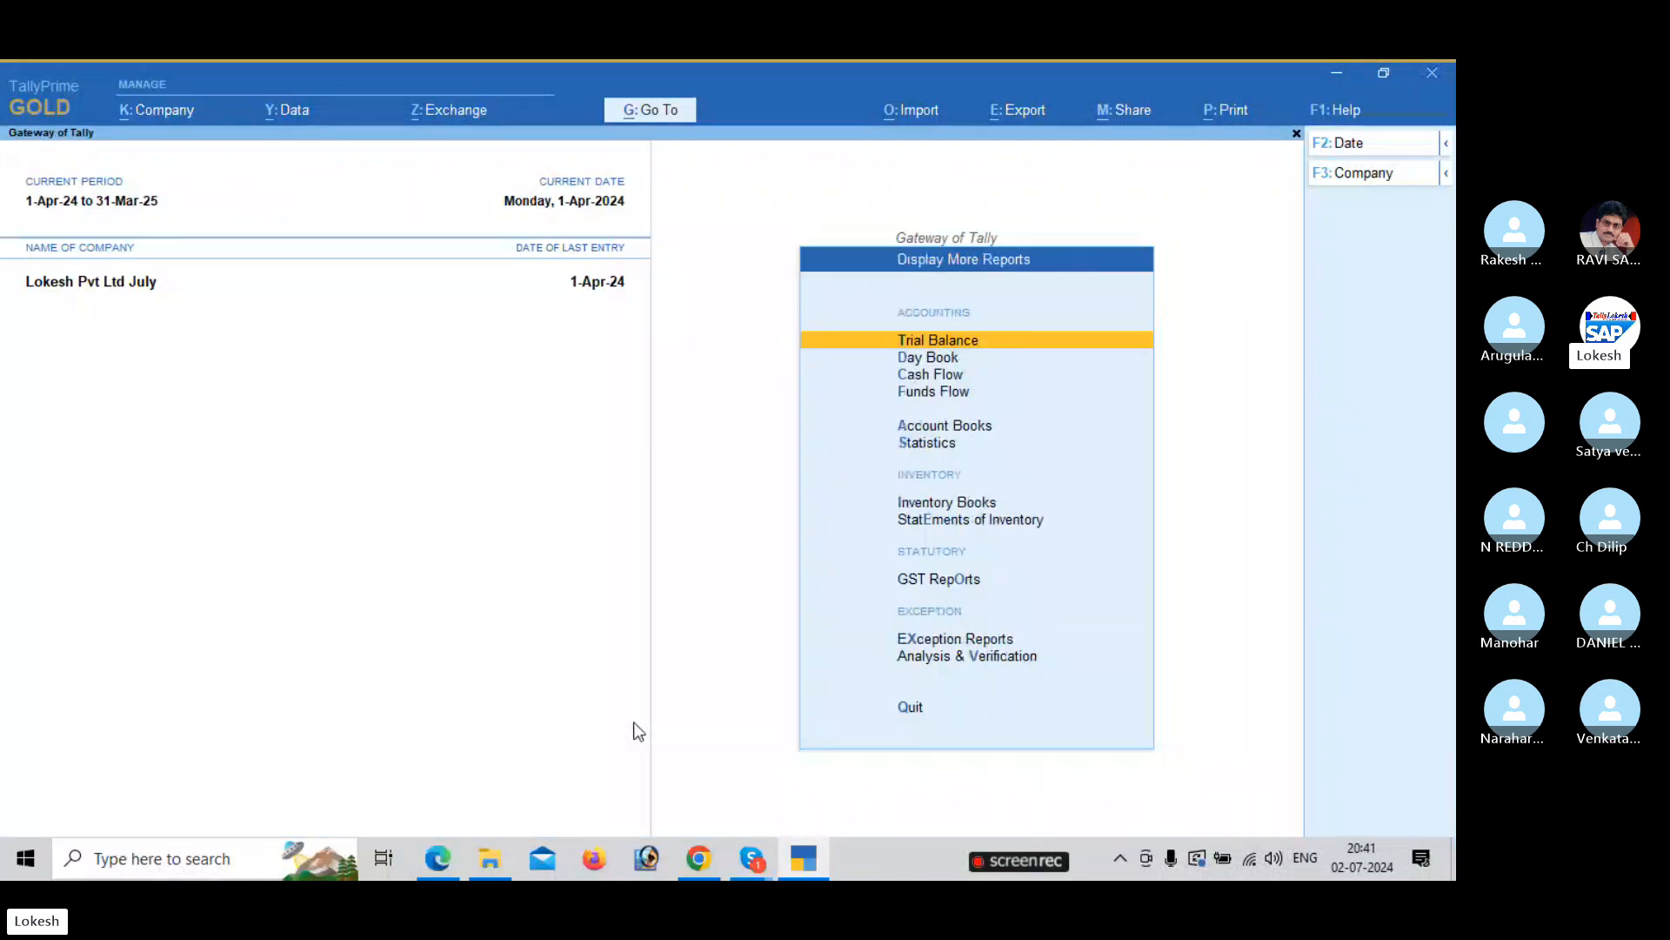
pyautogui.press('Down')
pyautogui.press('Down')
pyautogui.press('Down')
pyautogui.press('Down')
pyautogui.press('Return')
# View the Sales Register and the Purchase Register.
pyautogui.press('Down')
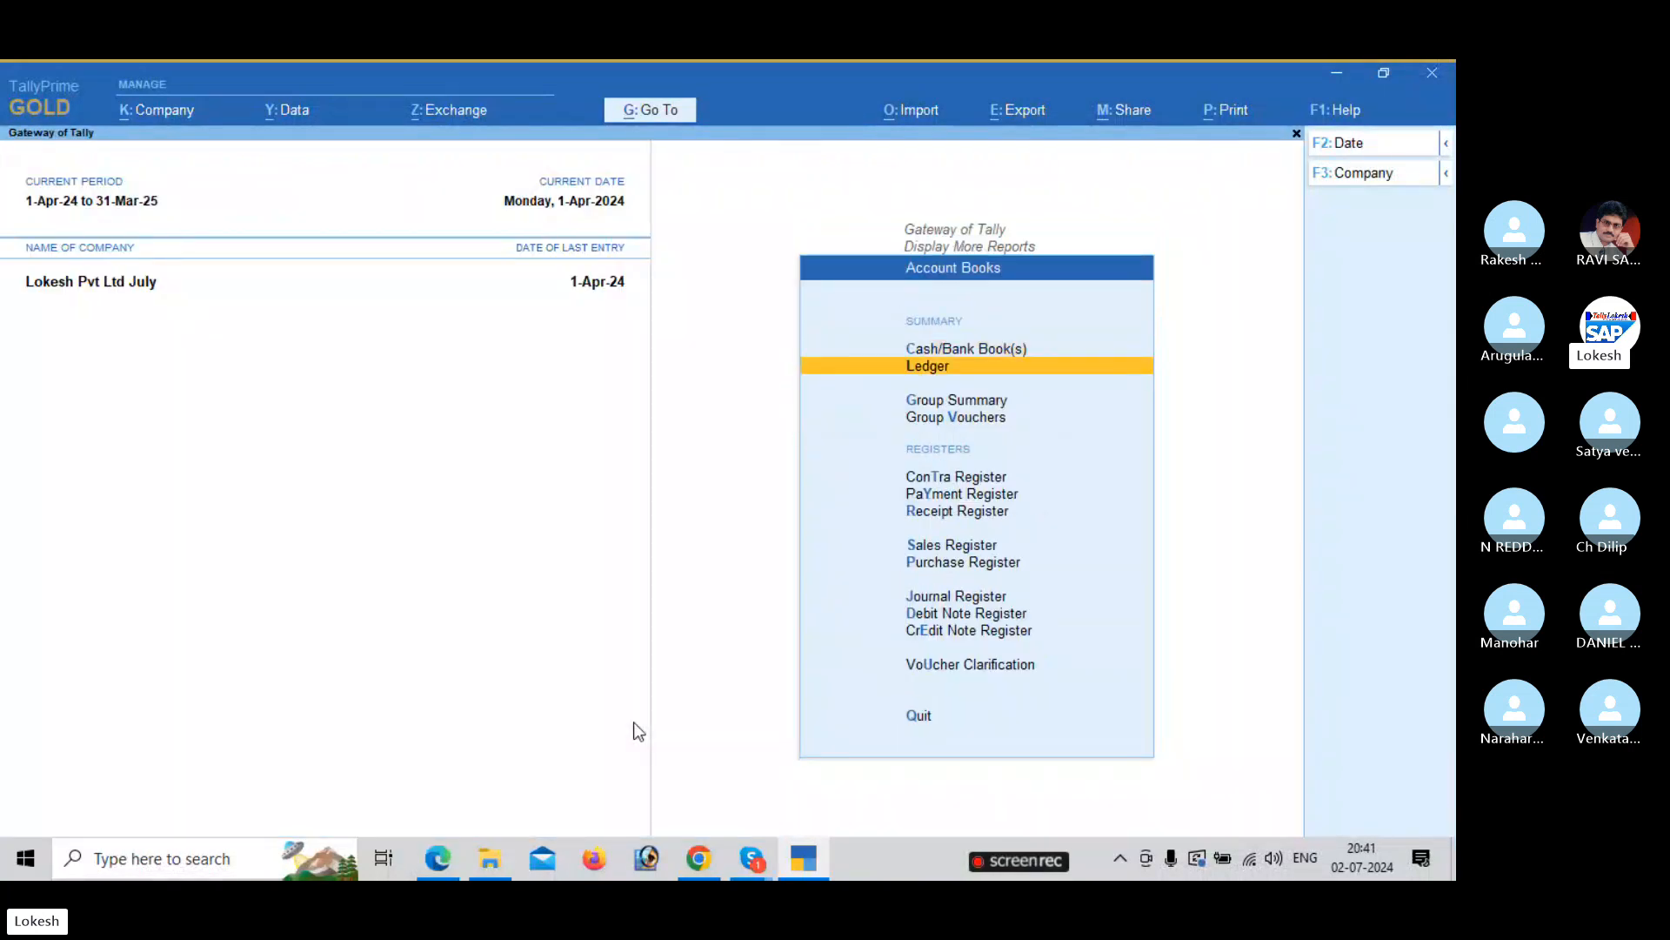
pyautogui.press('Down')
pyautogui.press('Down')
pyautogui.press('Down')
pyautogui.press('Down')
pyautogui.press('Down')
pyautogui.press('Down')
pyautogui.press('Down')
pyautogui.press('Up')
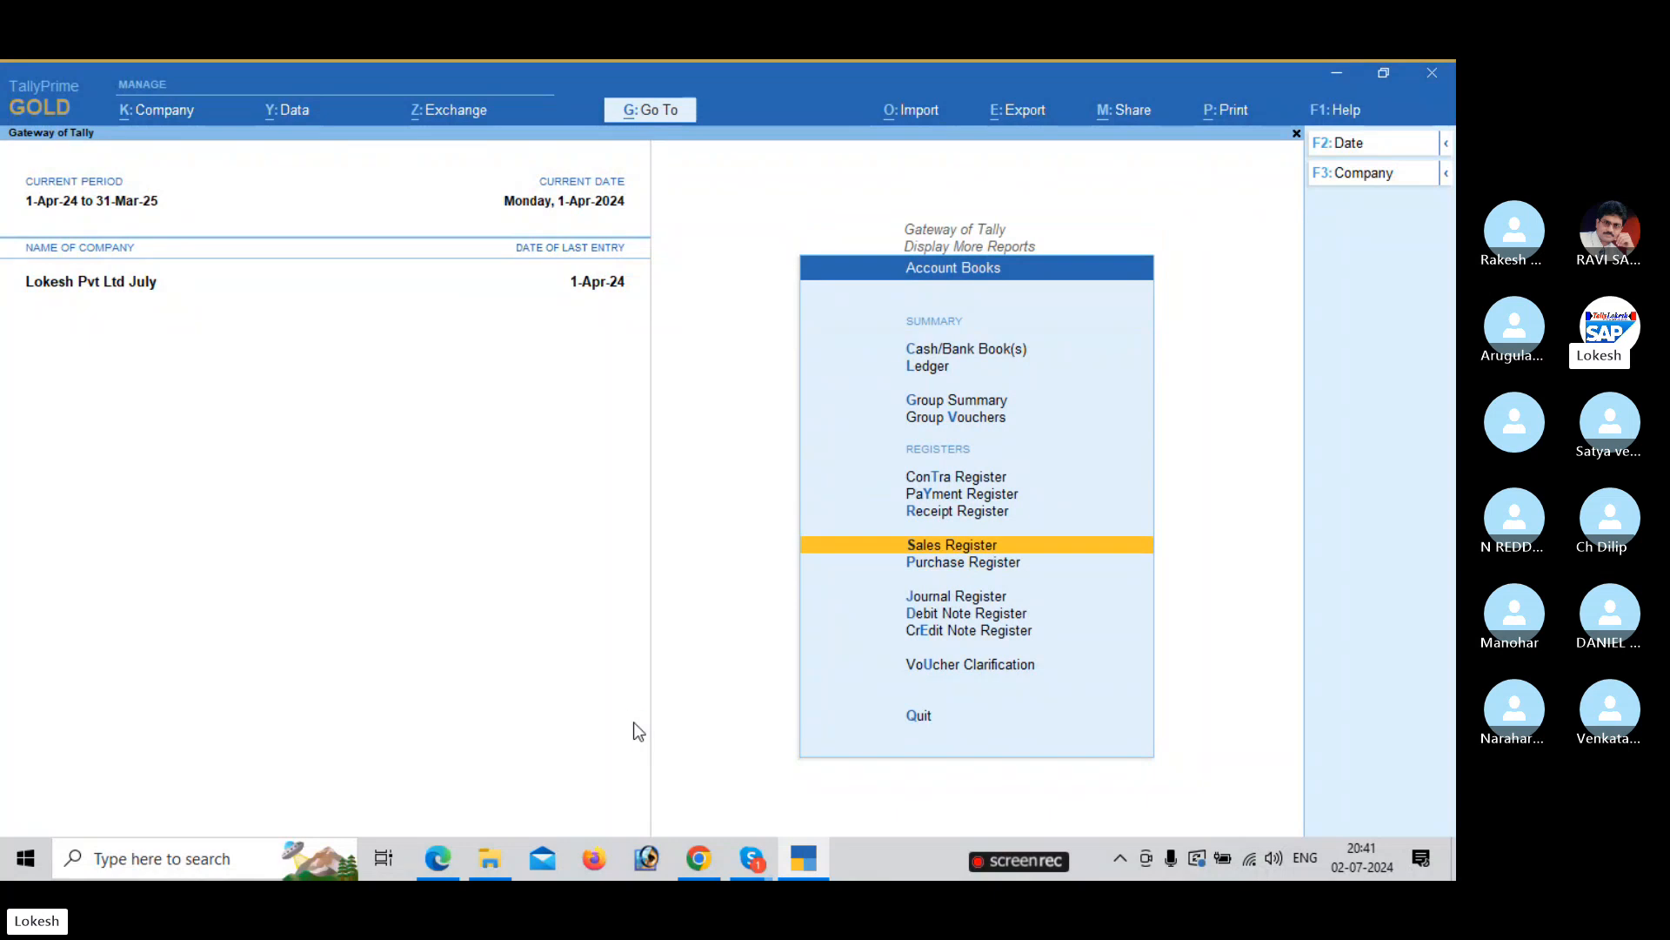
pyautogui.press('Return')
pyautogui.press('Escape')
pyautogui.press('Down')
pyautogui.press('Return')
pyautogui.press('Escape')
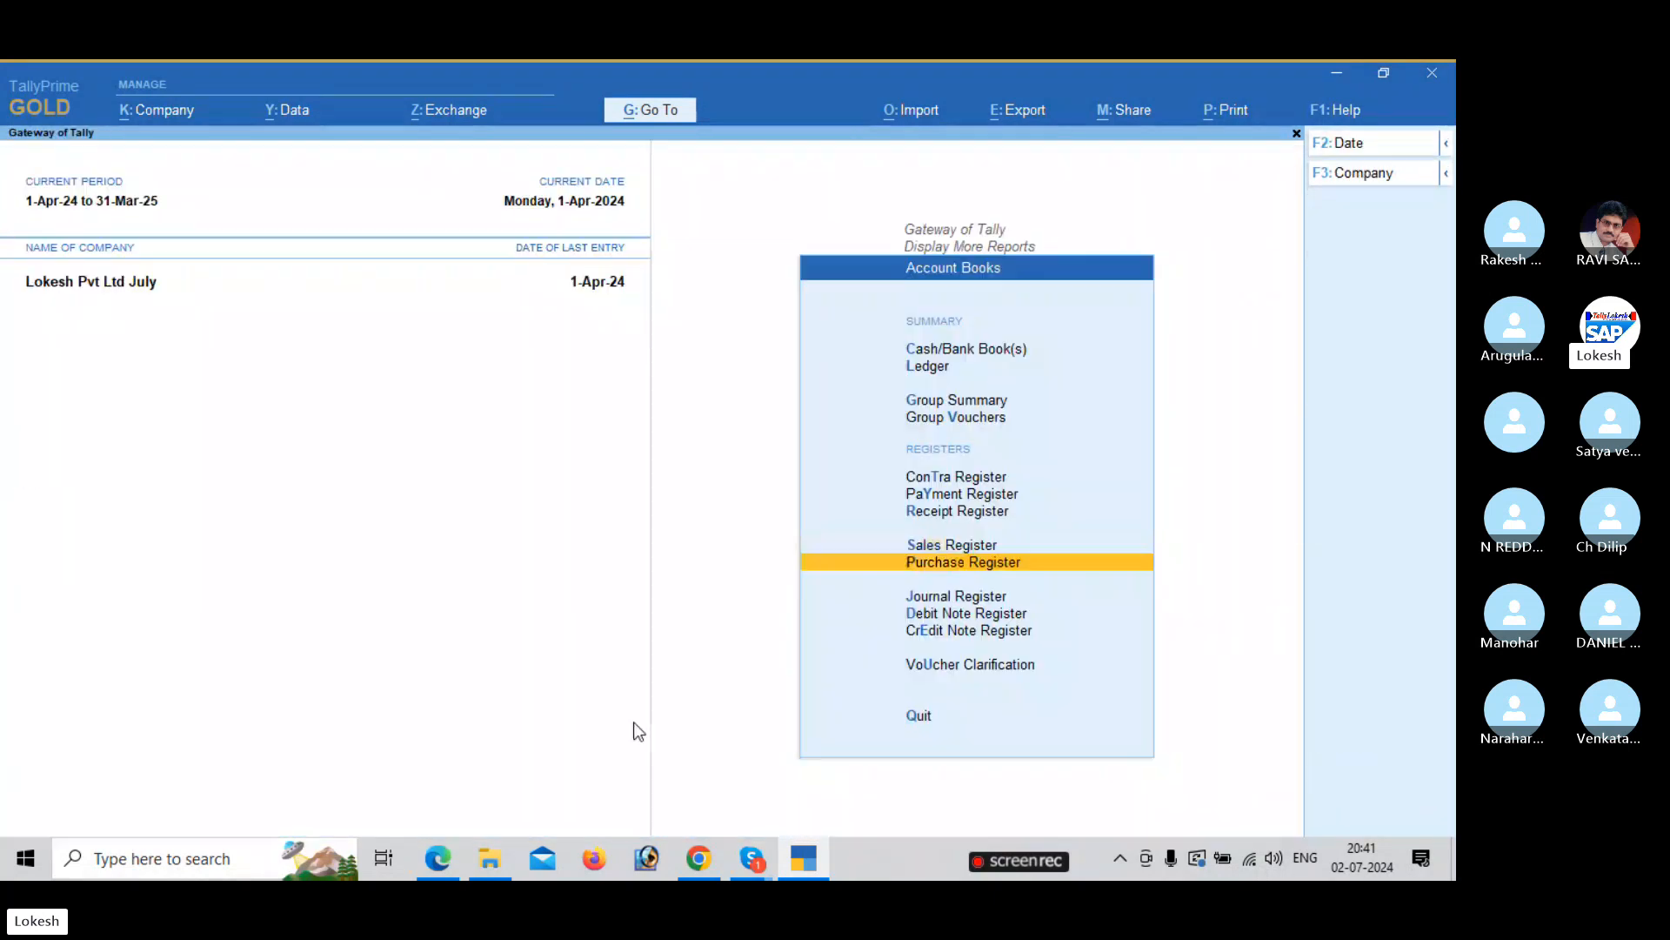
# View the April Receipt Register, the Payment Register and the Contra Register.
pyautogui.press('Up')
pyautogui.press('Up')
pyautogui.press('Return')
pyautogui.press('Return')
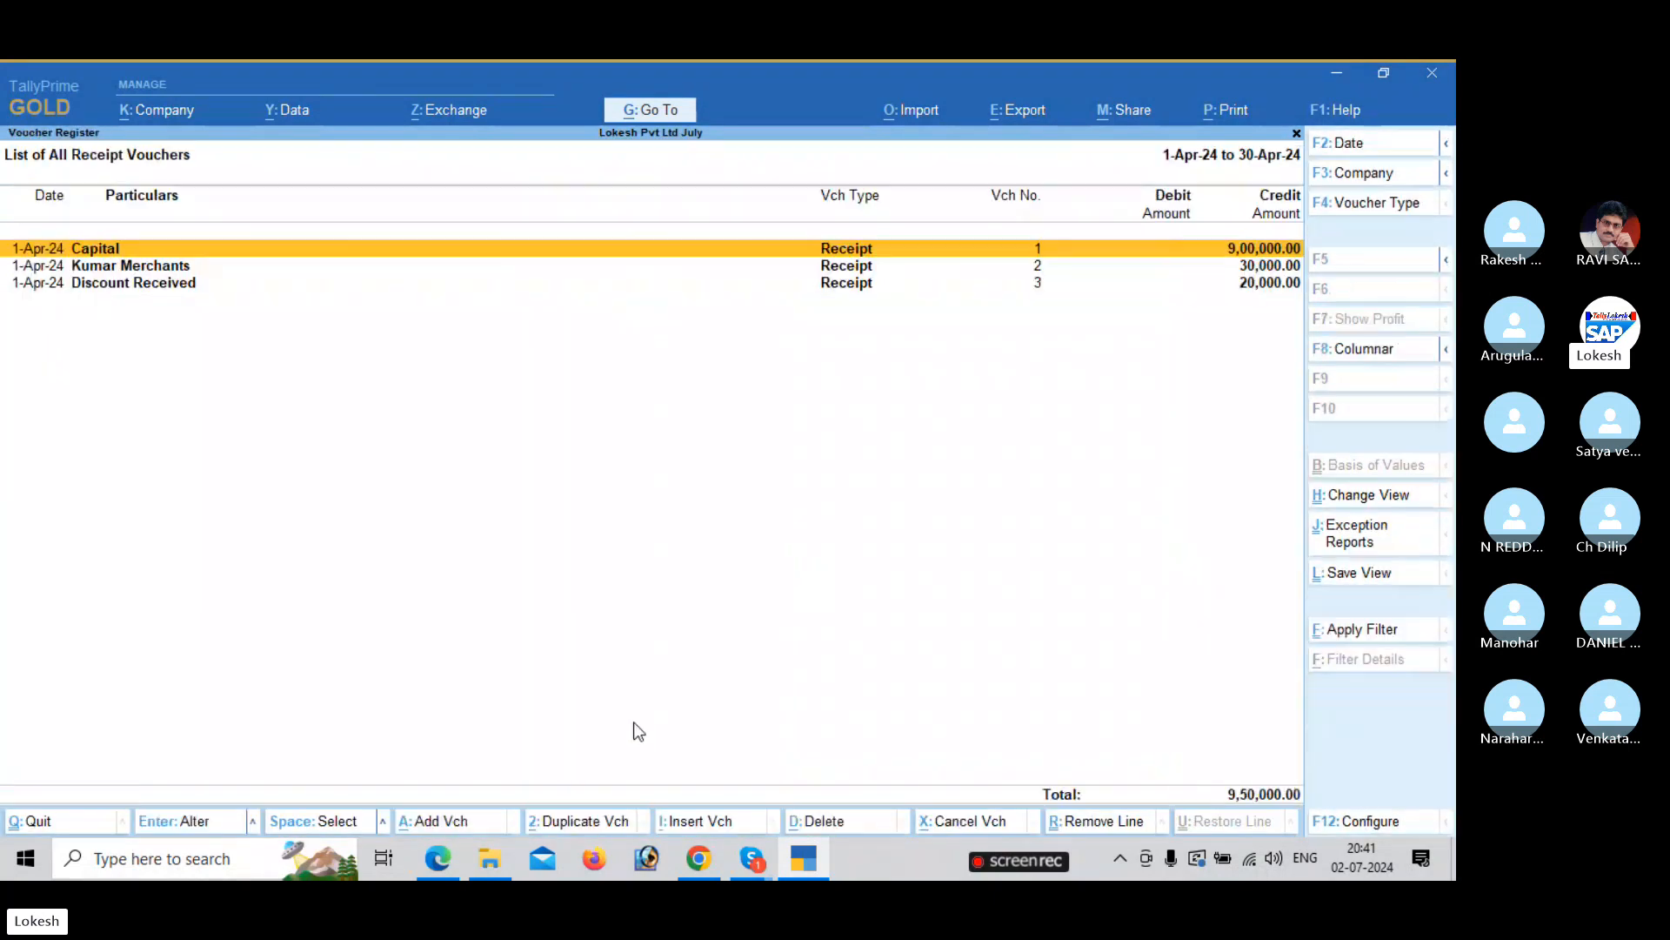
pyautogui.press('Escape')
pyautogui.press('Escape')
pyautogui.press('Up')
pyautogui.press('Return')
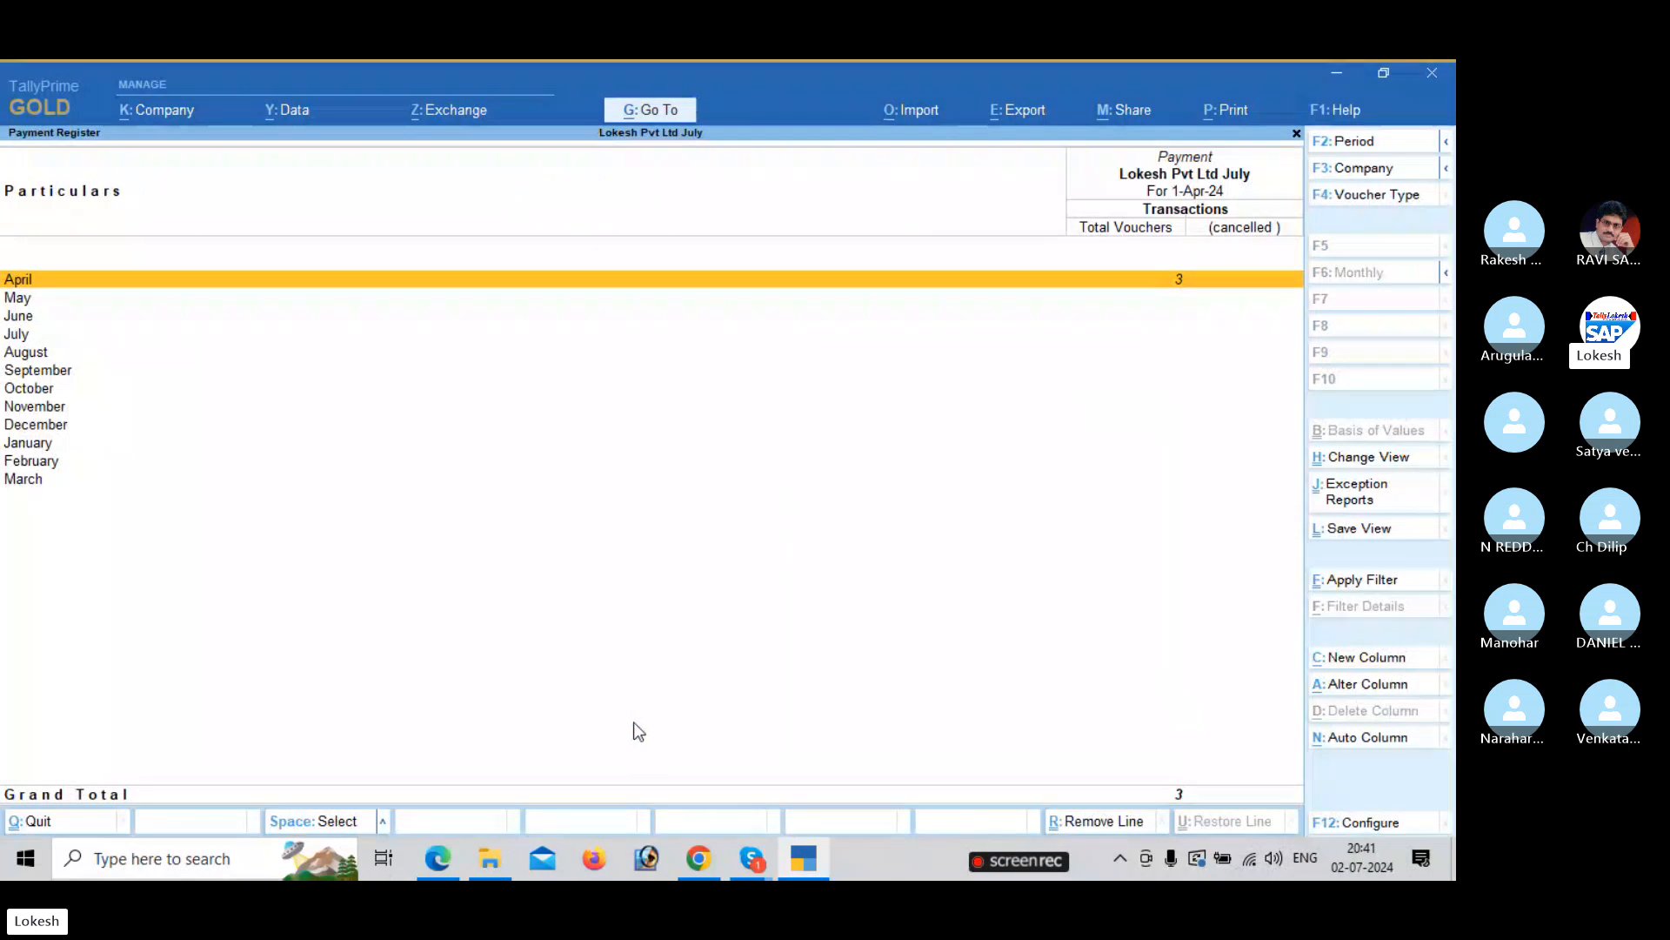
pyautogui.press('Return')
pyautogui.press('Escape')
pyautogui.press('Escape')
pyautogui.press('Up')
pyautogui.press('Return')
pyautogui.press('Escape')
pyautogui.press('Escape')
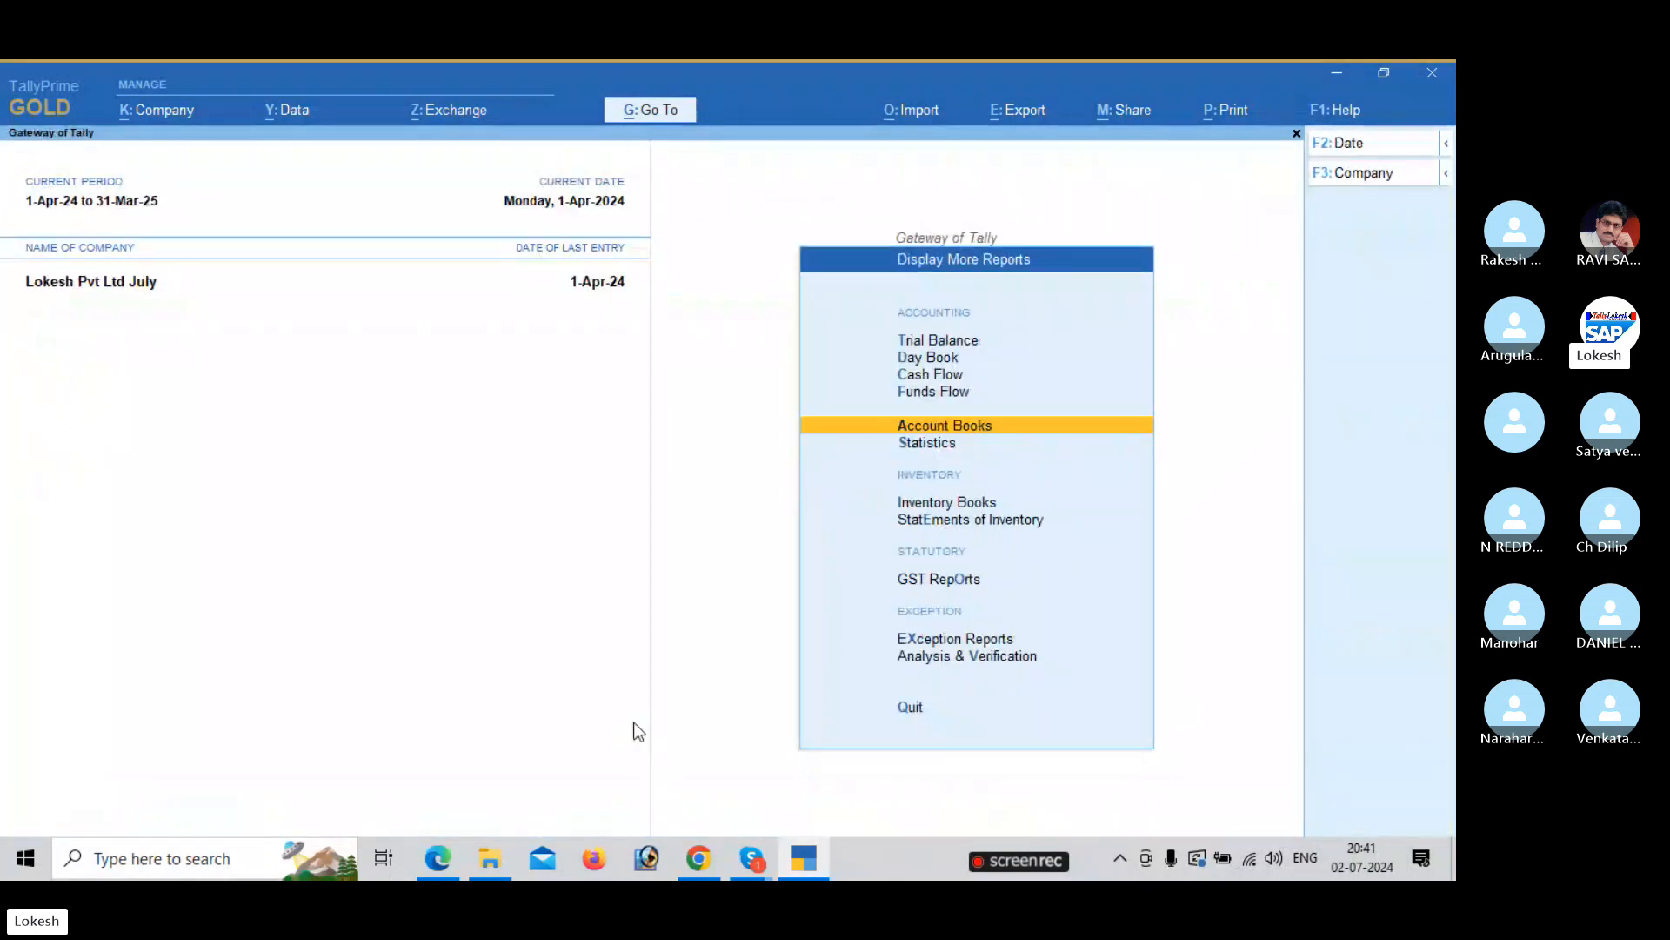
# Review the April GSTR-1 return's B2B and other invoice sections.
pyautogui.press('Down')
pyautogui.press('Down')
pyautogui.press('Down')
pyautogui.press('Down')
pyautogui.press('Return')
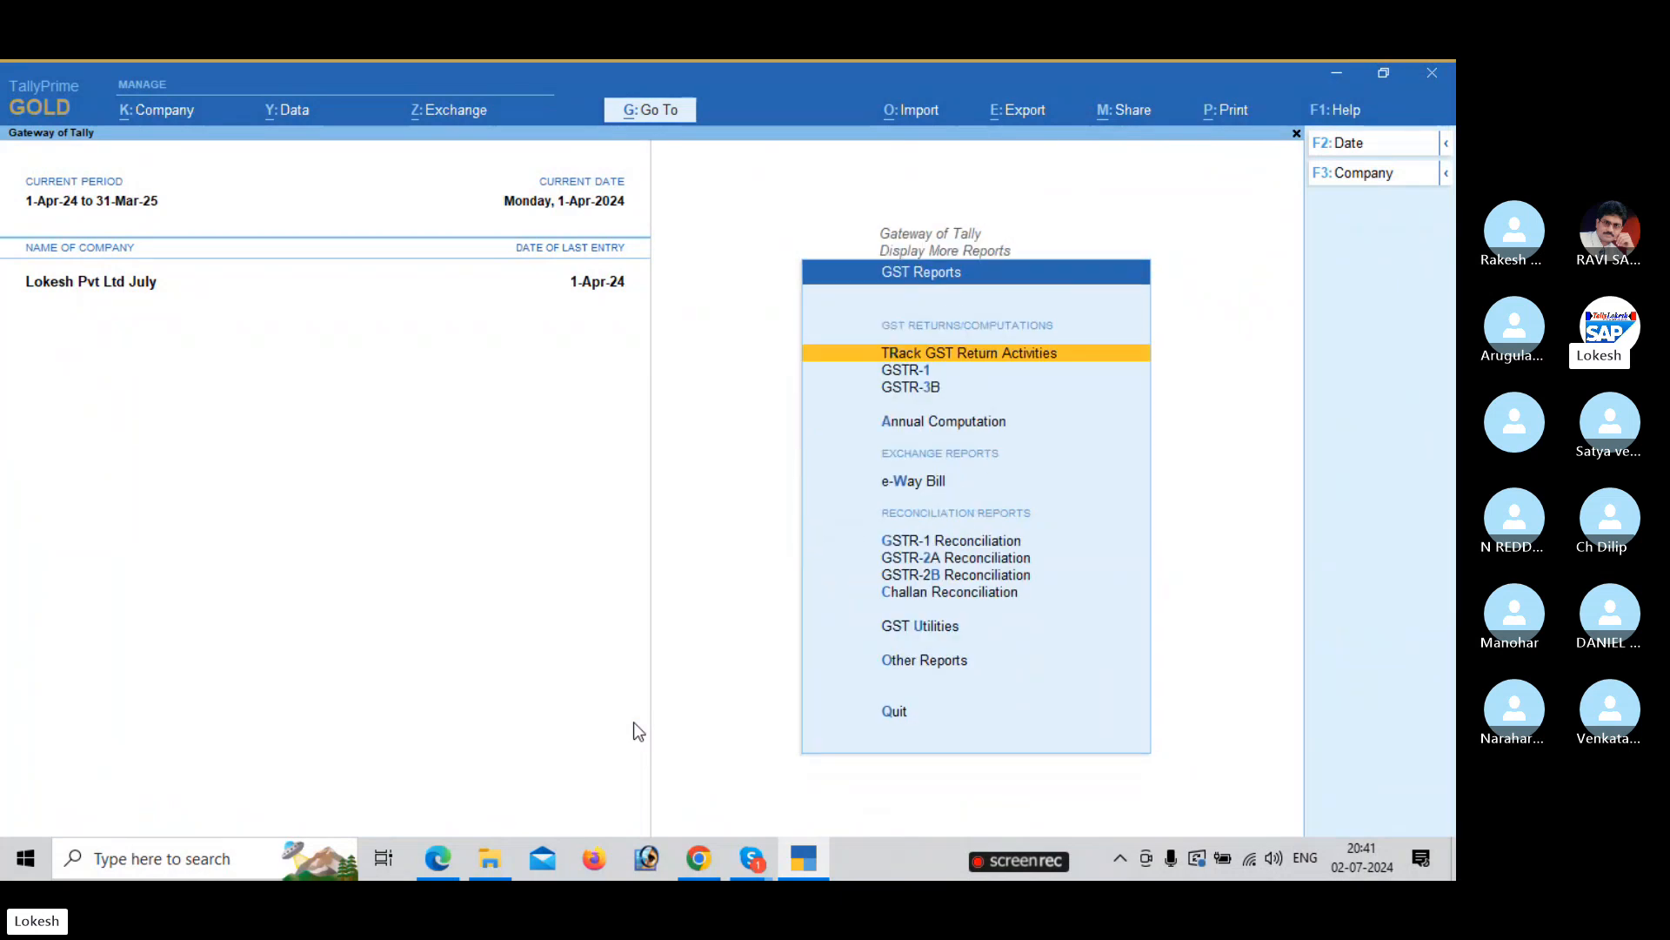
pyautogui.press('Down')
pyautogui.press('Return')
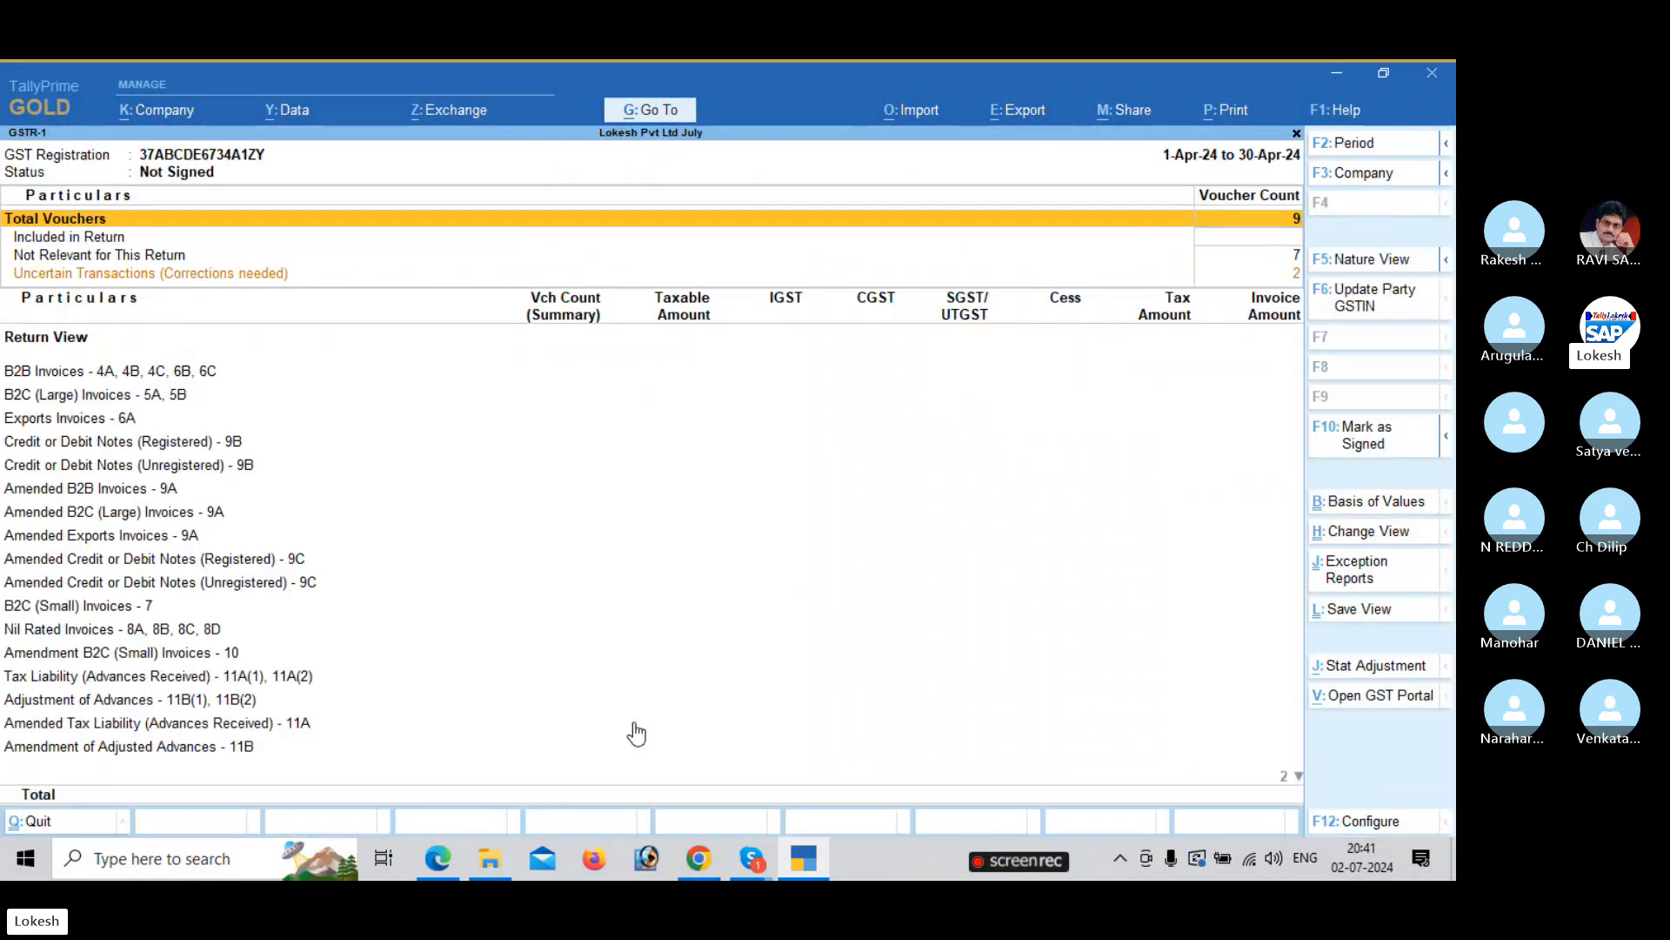
pyautogui.press('Down')
pyautogui.press('Down')
pyautogui.press('Down')
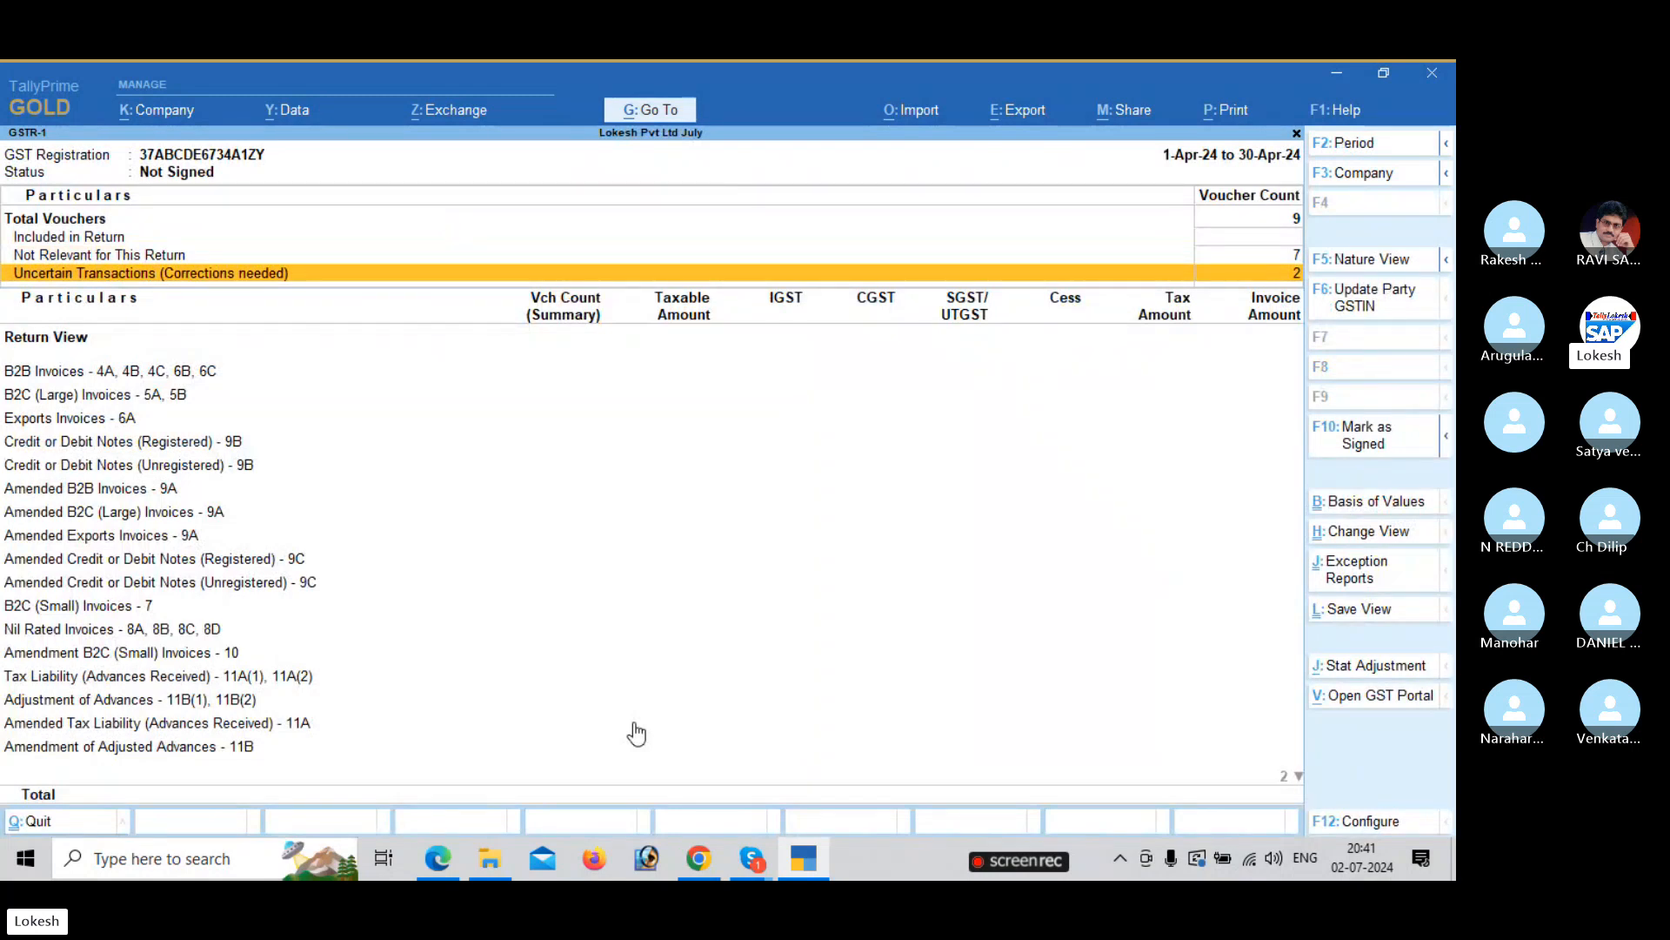
pyautogui.press('Down')
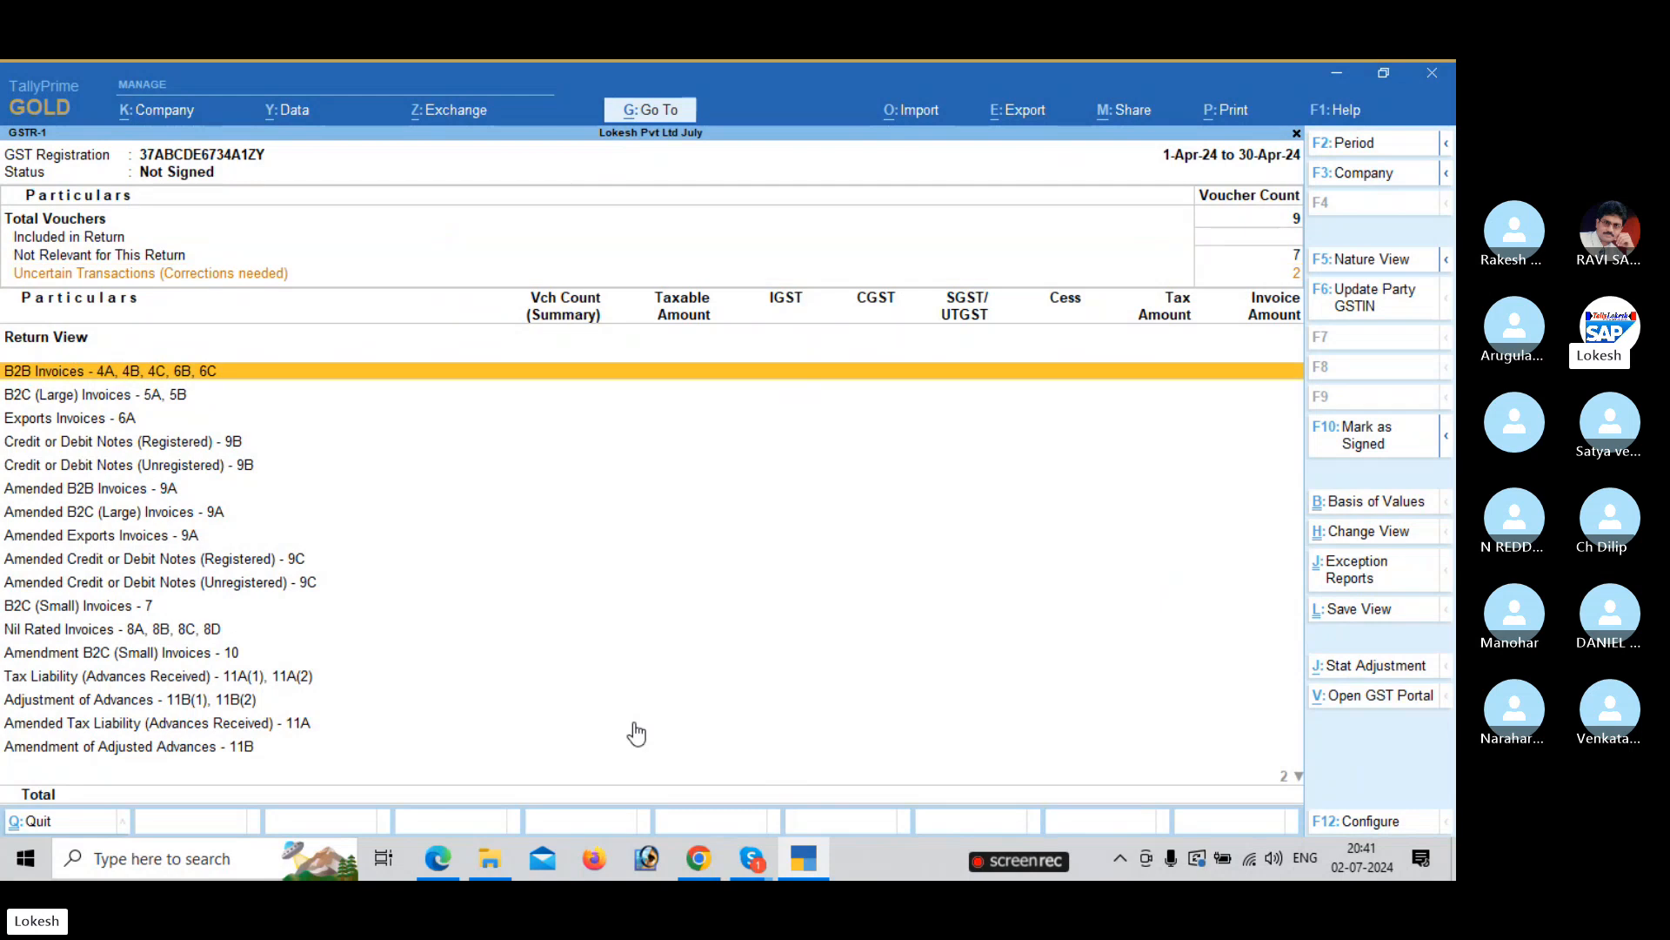
pyautogui.press('Down')
pyautogui.press('Down')
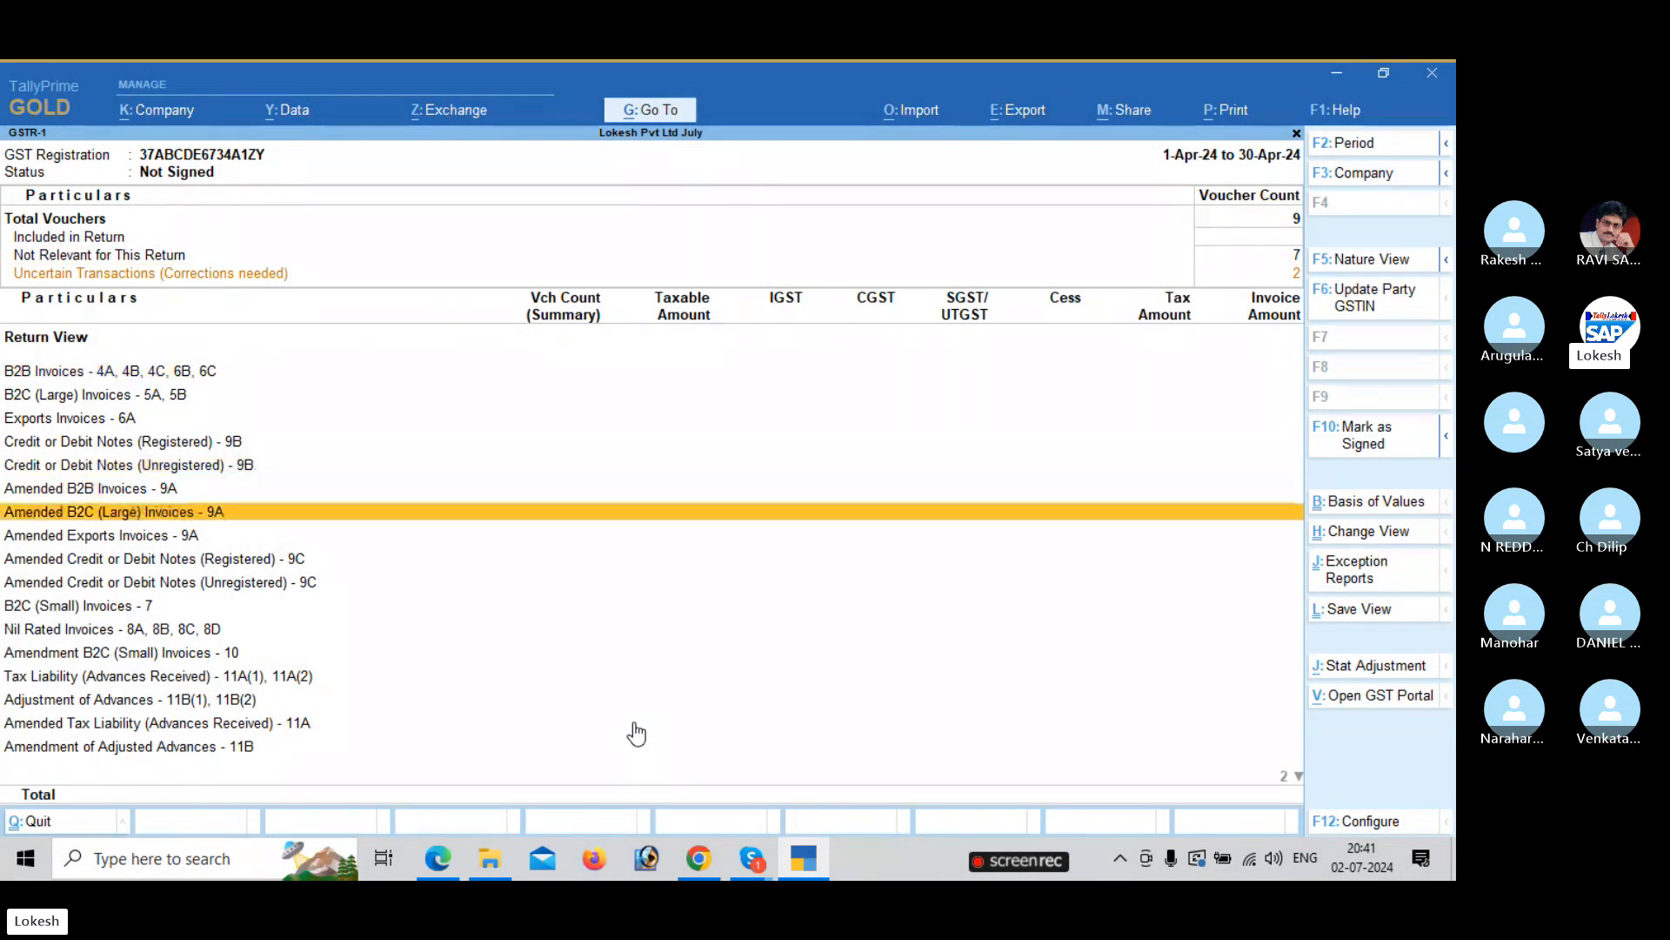
pyautogui.press('Escape')
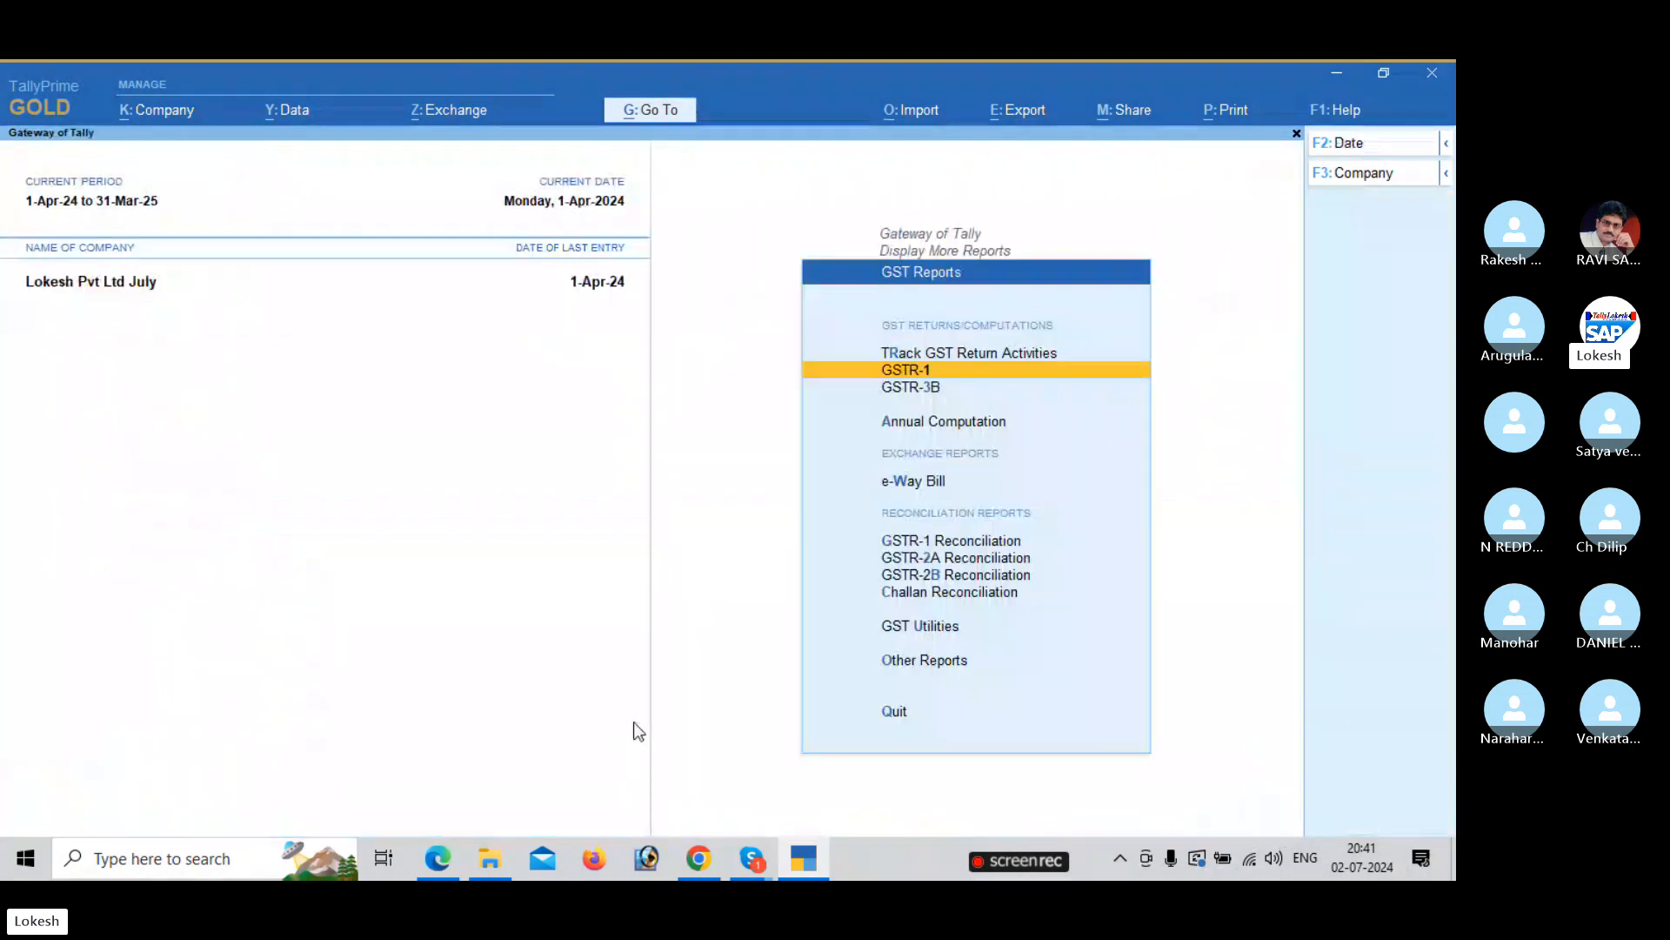
# Review GSTR-3B, toggling Nature View on and off, then back out toward the Gateway.
pyautogui.press('Down')
pyautogui.press('Return')
pyautogui.press('Down')
pyautogui.press('Down')
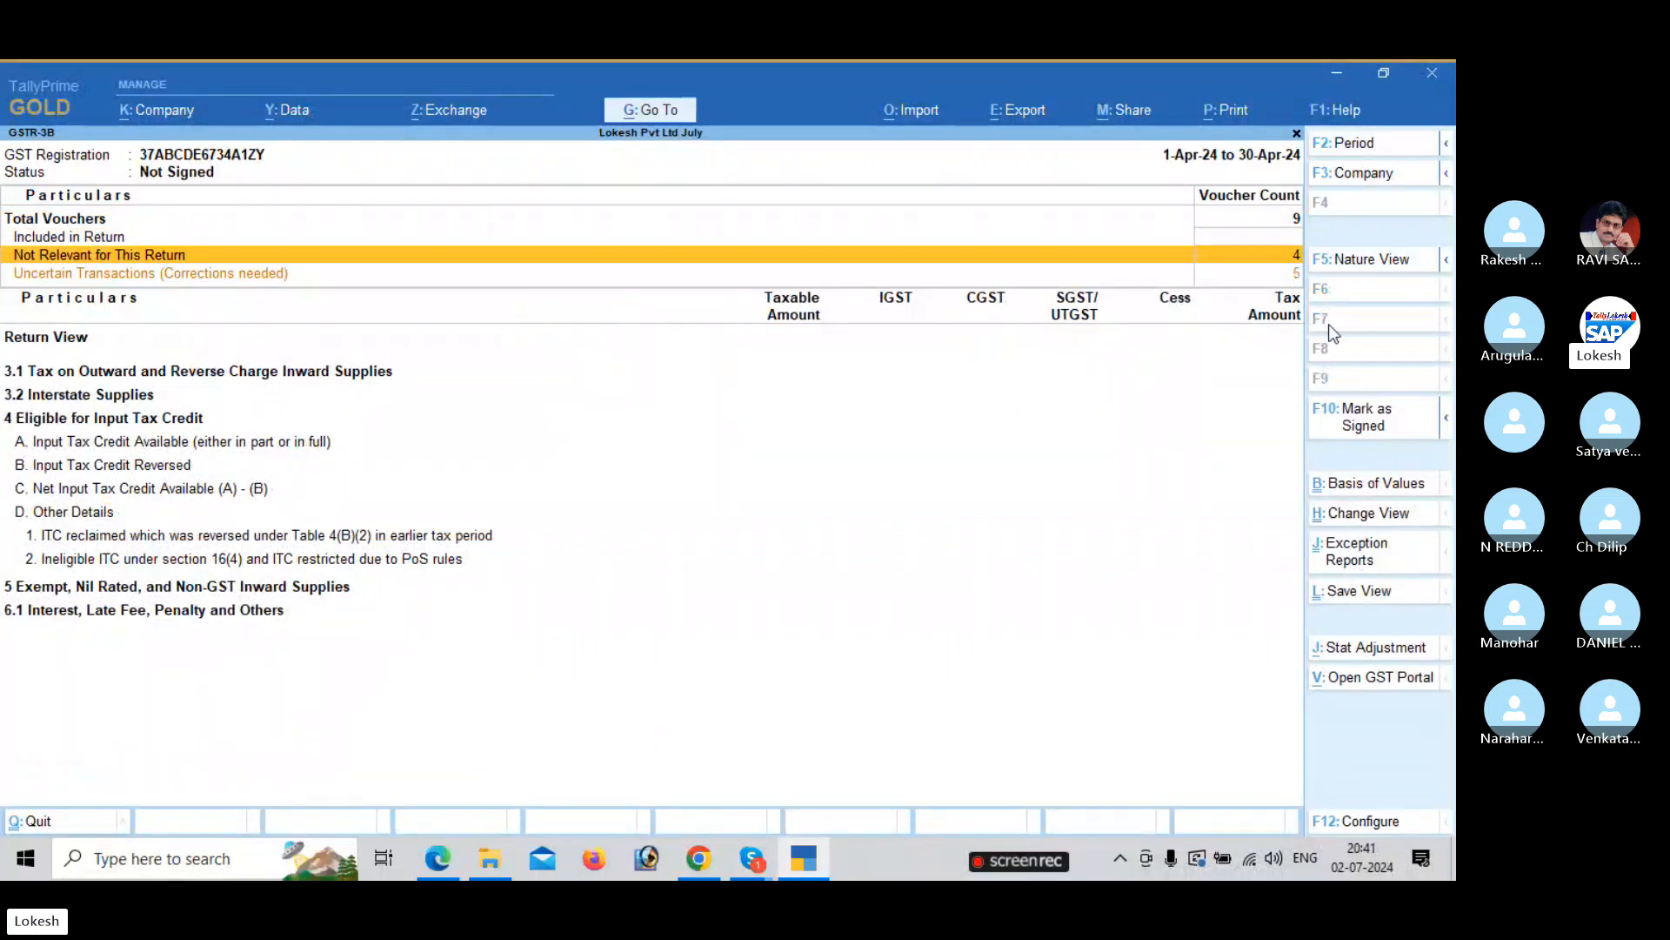
pyautogui.click(1397, 261)
pyautogui.click(1399, 265)
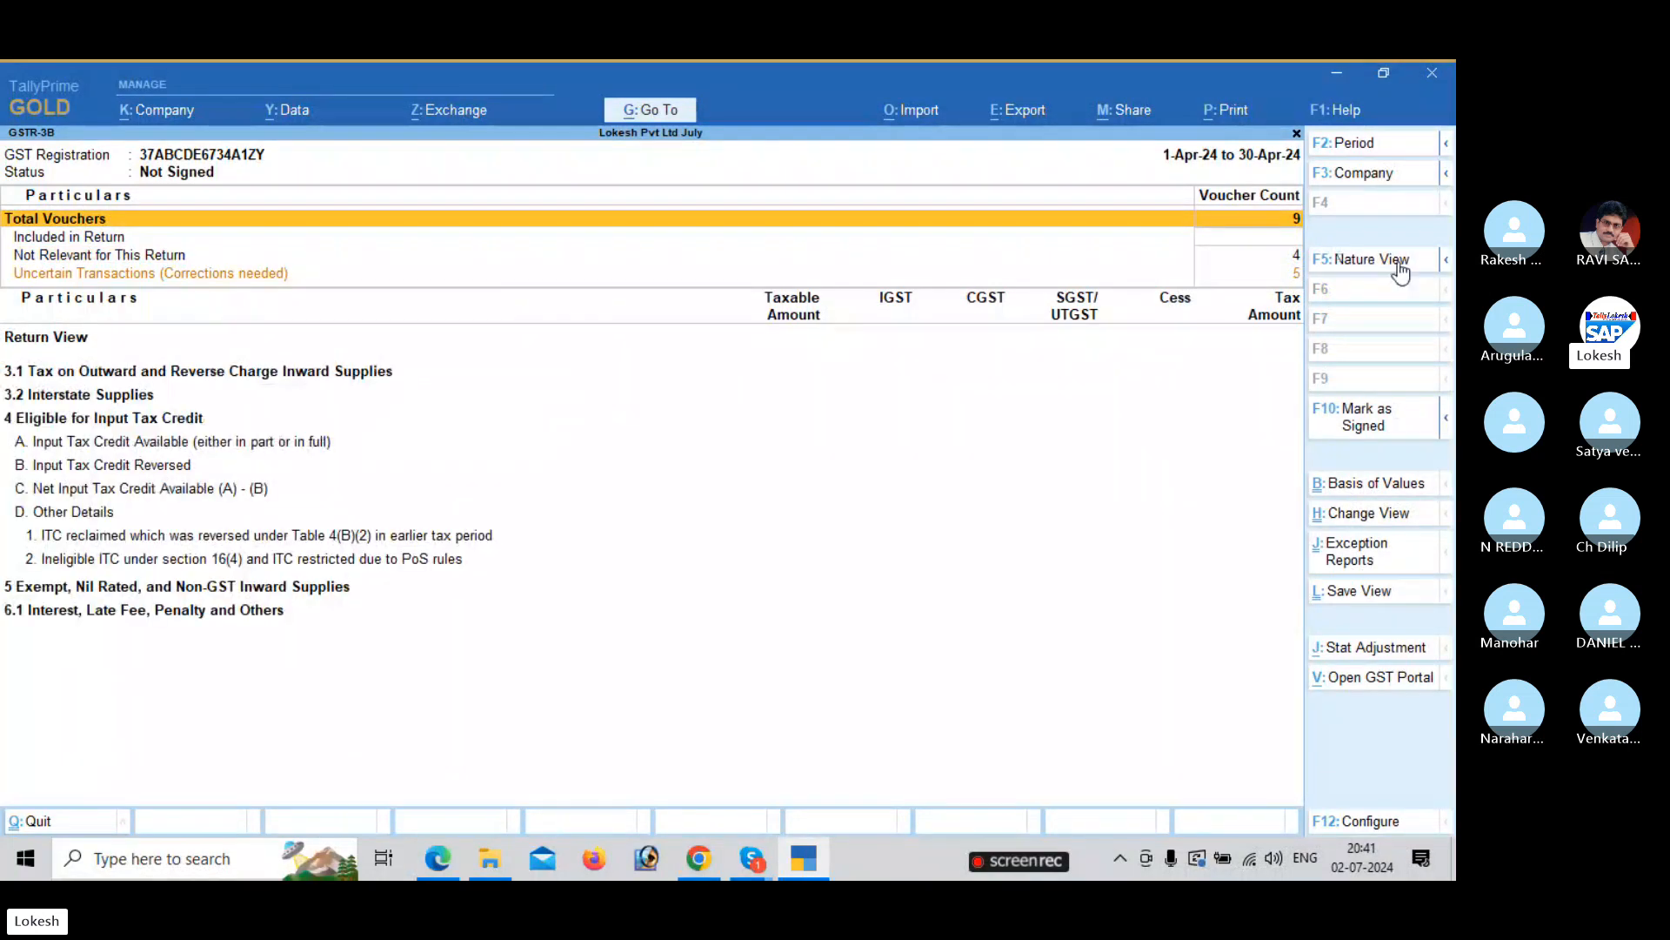
pyautogui.press('Escape')
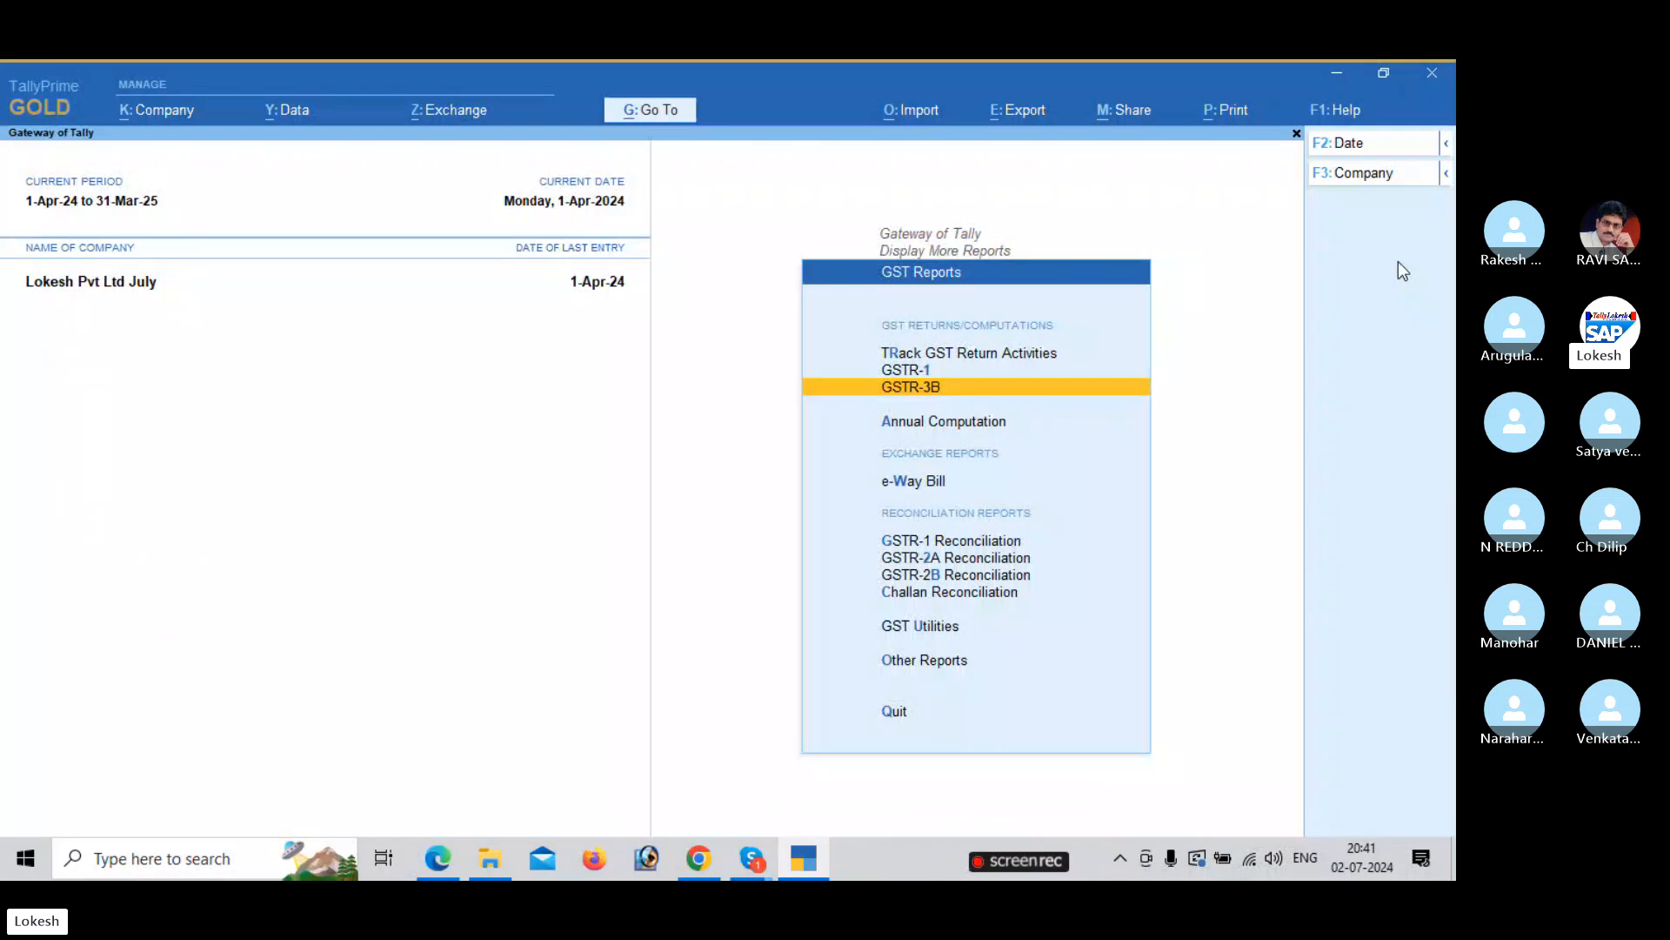
pyautogui.press('Escape')
pyautogui.press('Escape')
# Switch companies by searching 'loke' and loading LOKESH INFOTECH (24-25).
pyautogui.click(1385, 179)
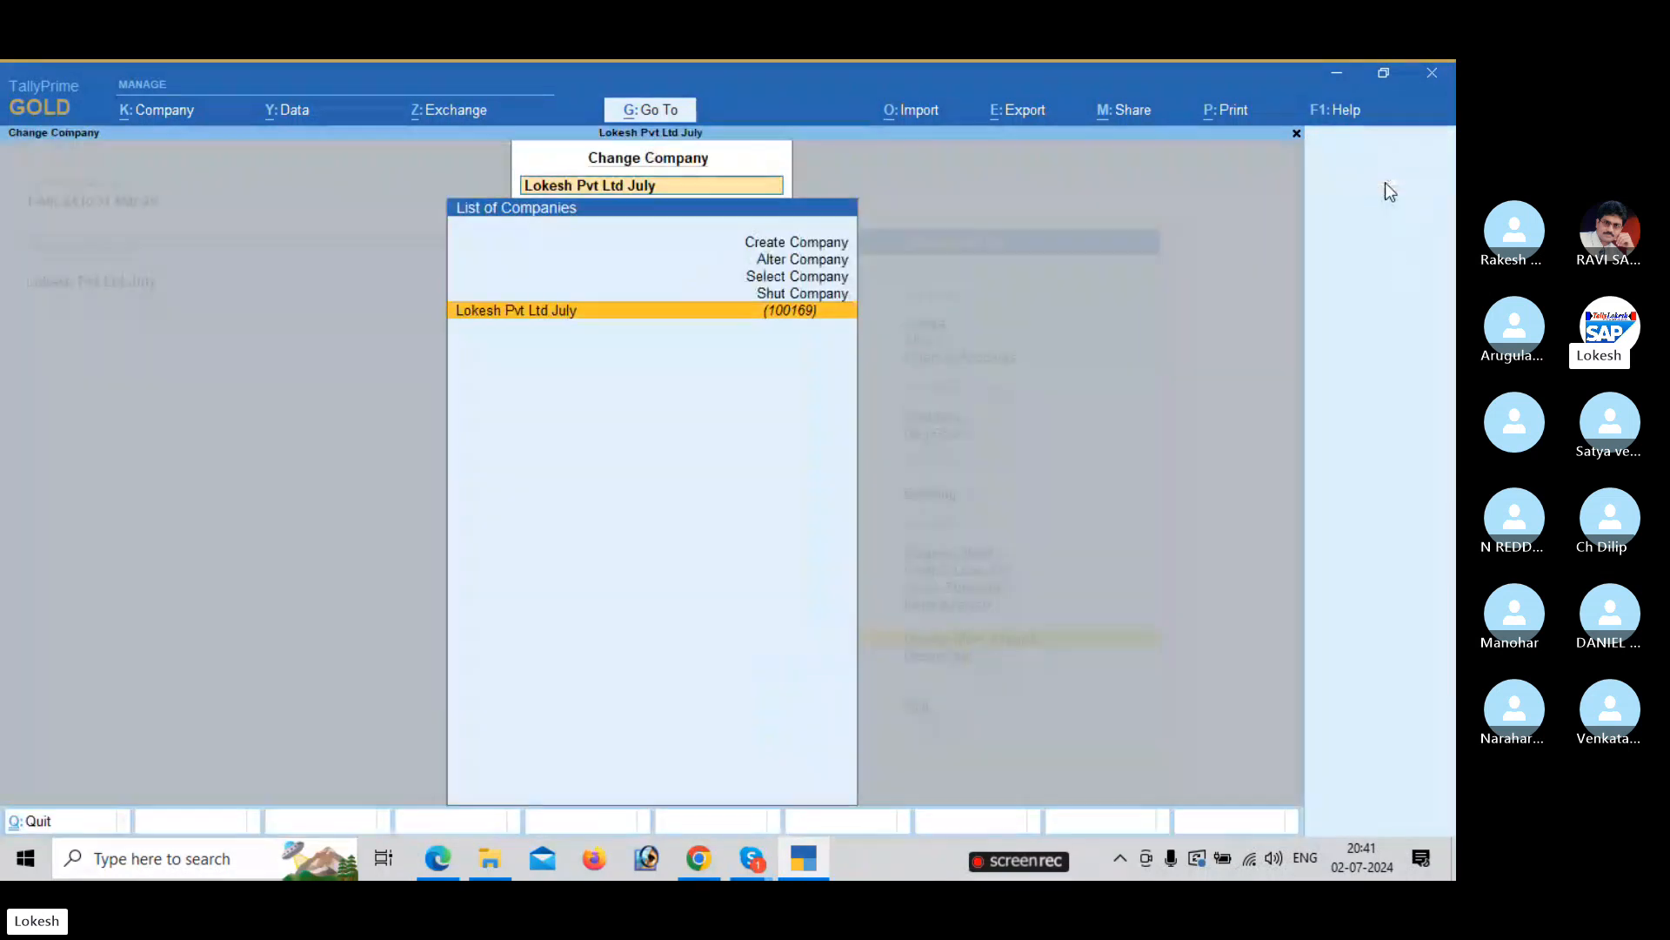
pyautogui.press('Up')
pyautogui.press('Up')
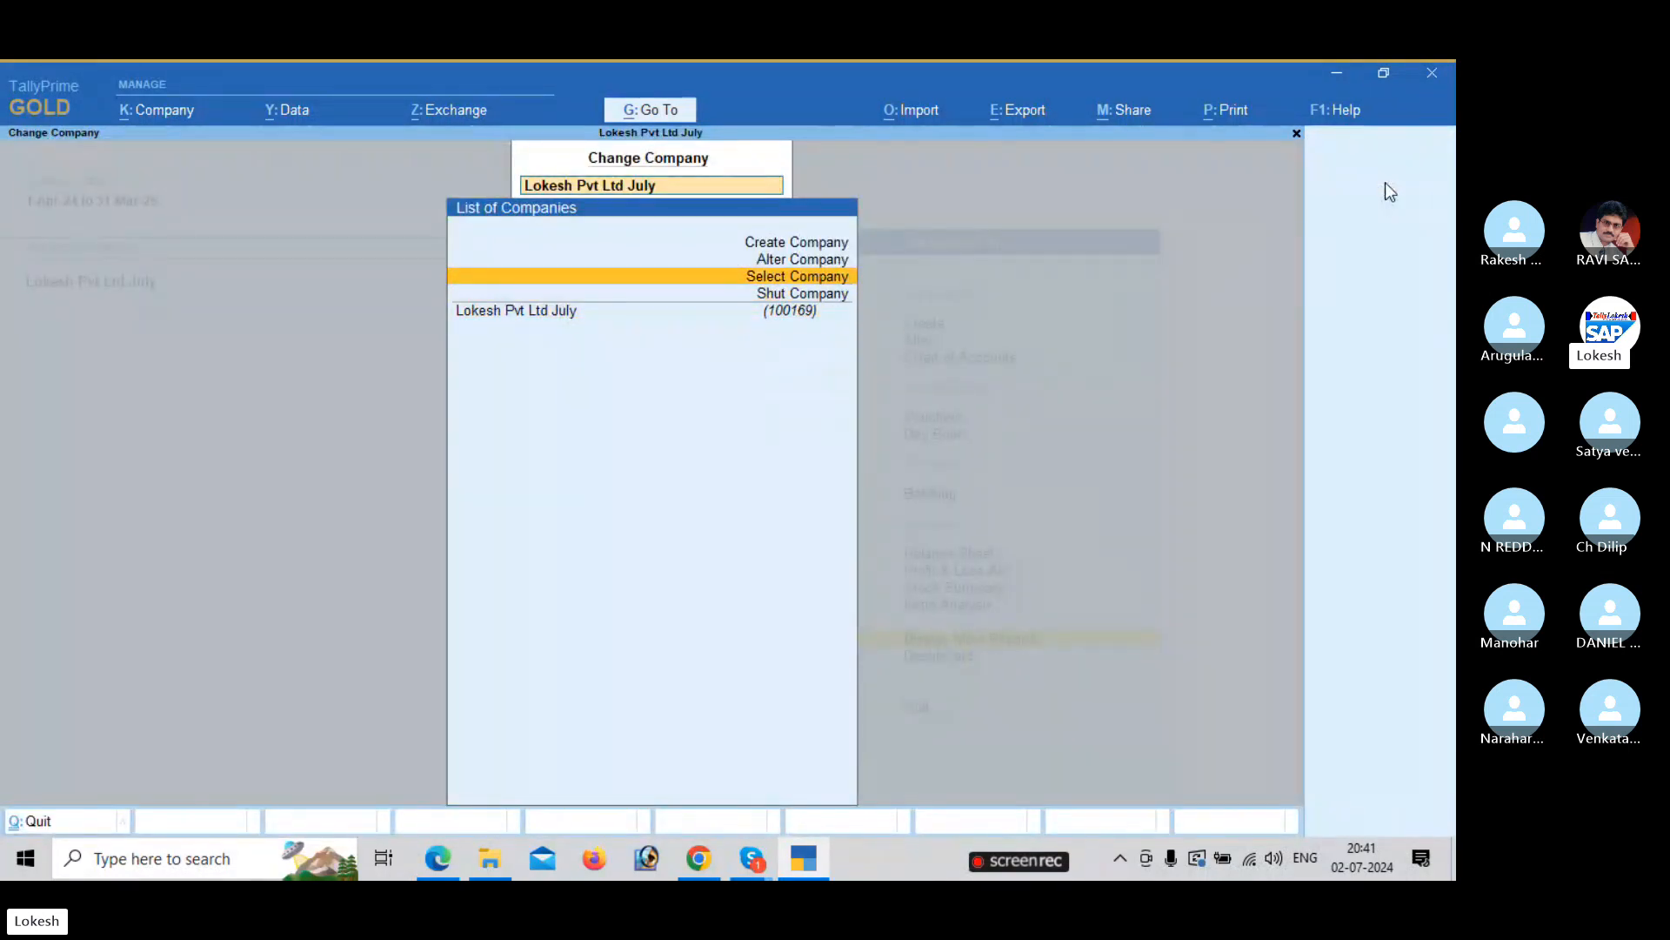
pyautogui.press('Return')
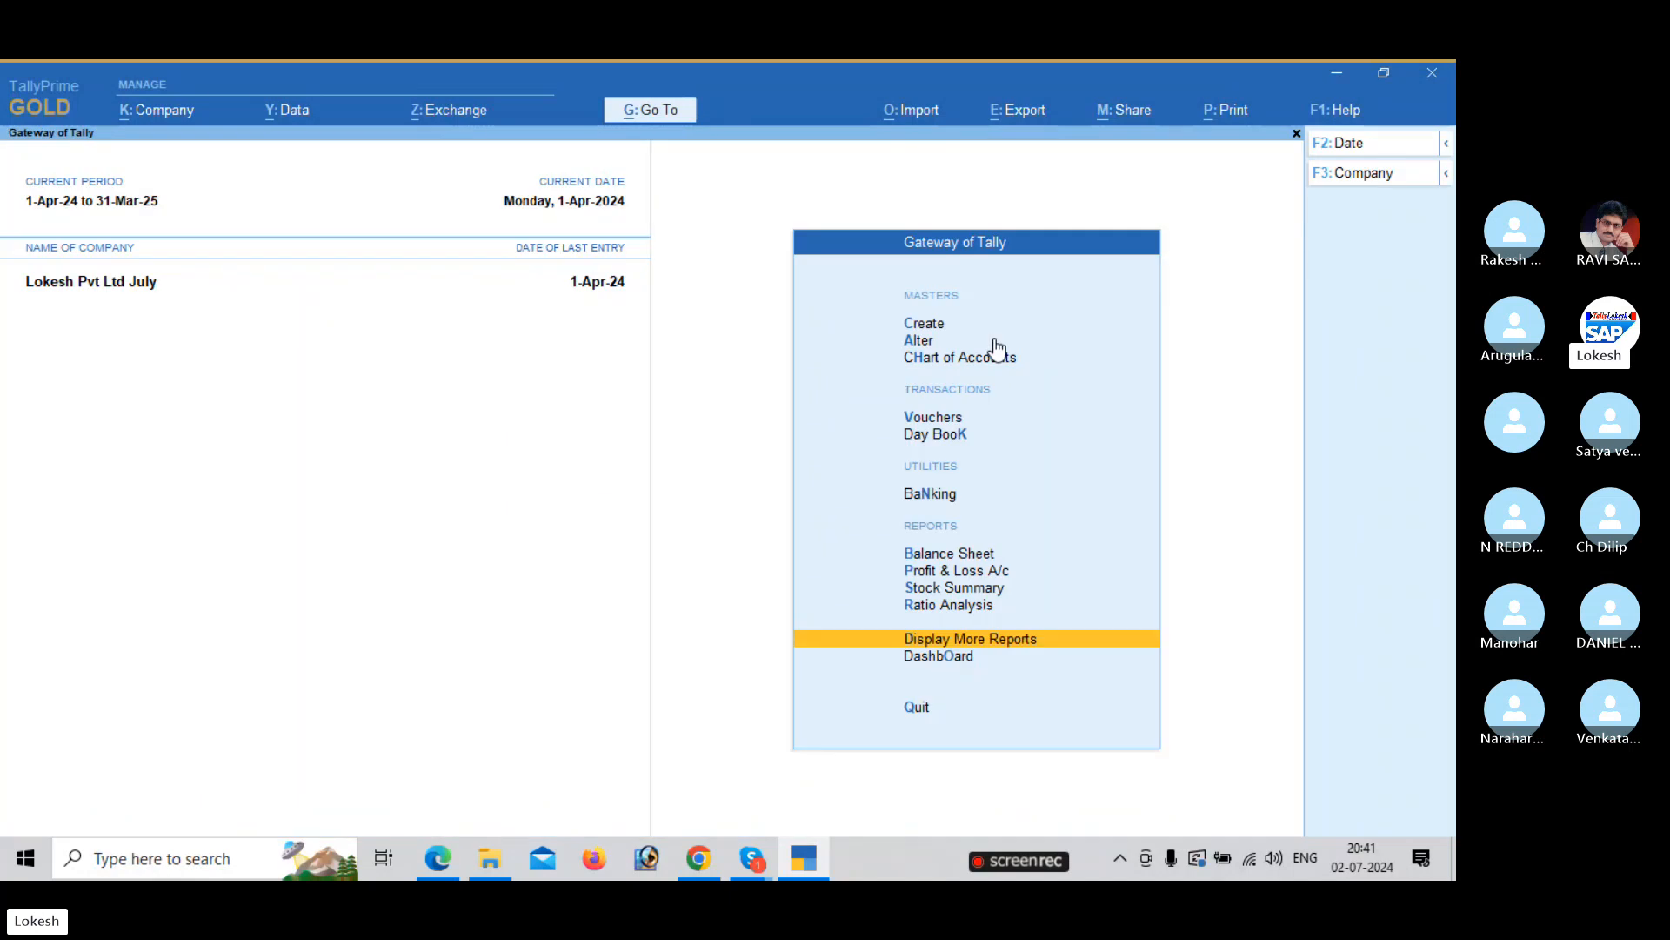
pyautogui.click(1369, 182)
pyautogui.press('Up')
pyautogui.press('Up')
pyautogui.press('Return')
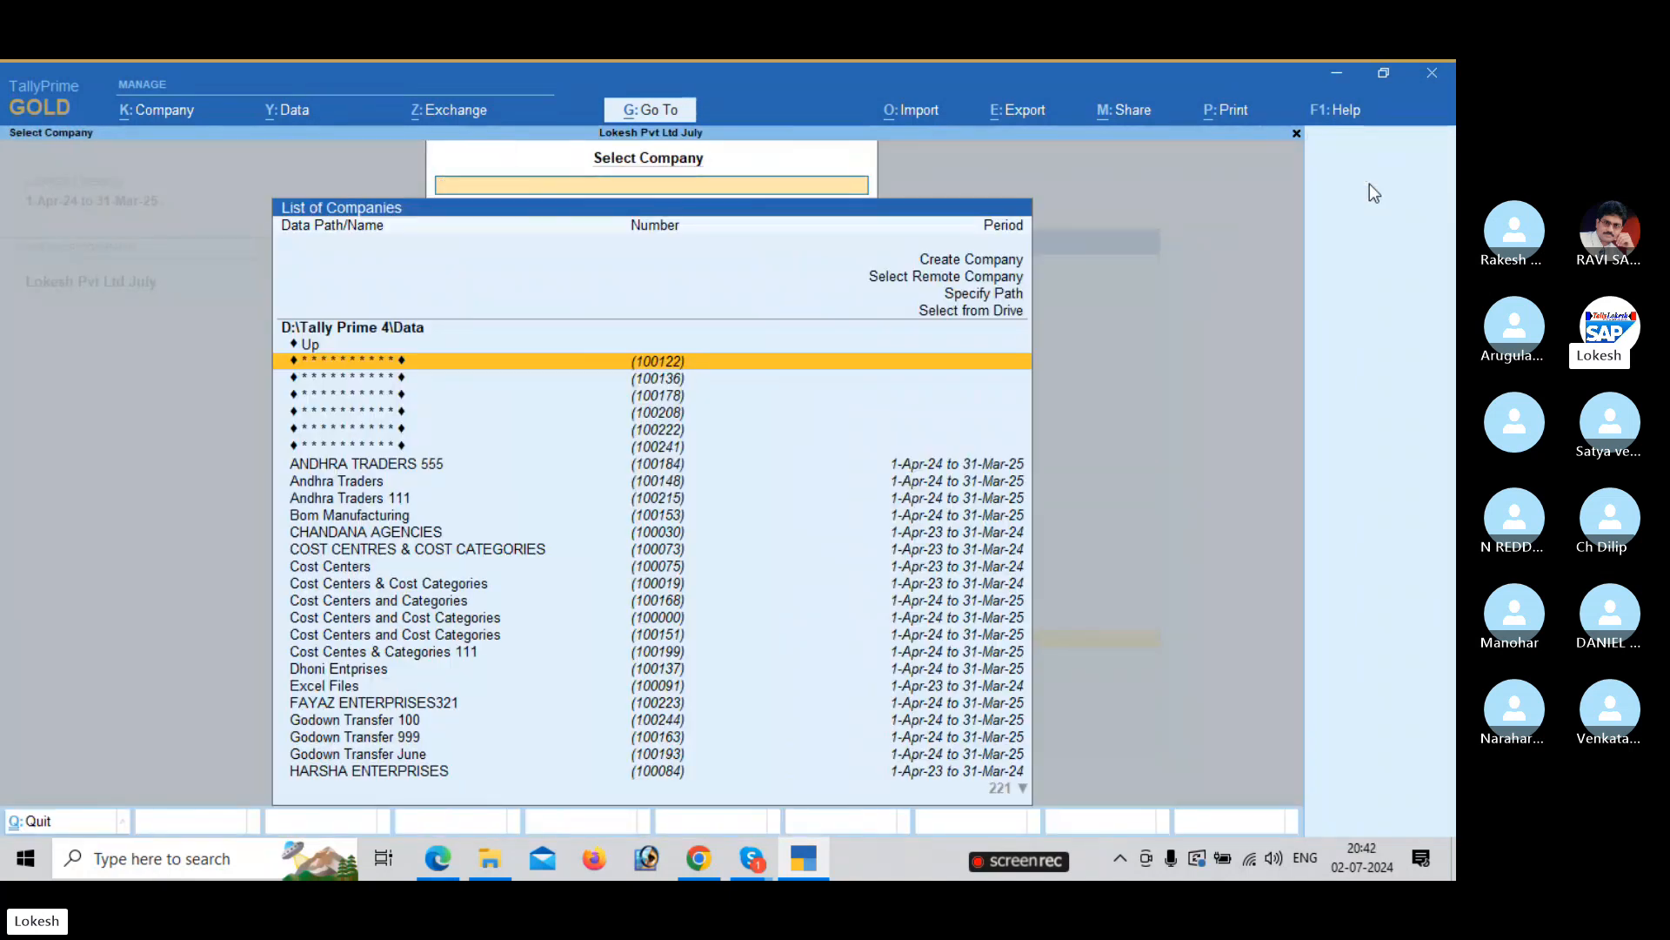
pyautogui.write('loke')
pyautogui.press('Down')
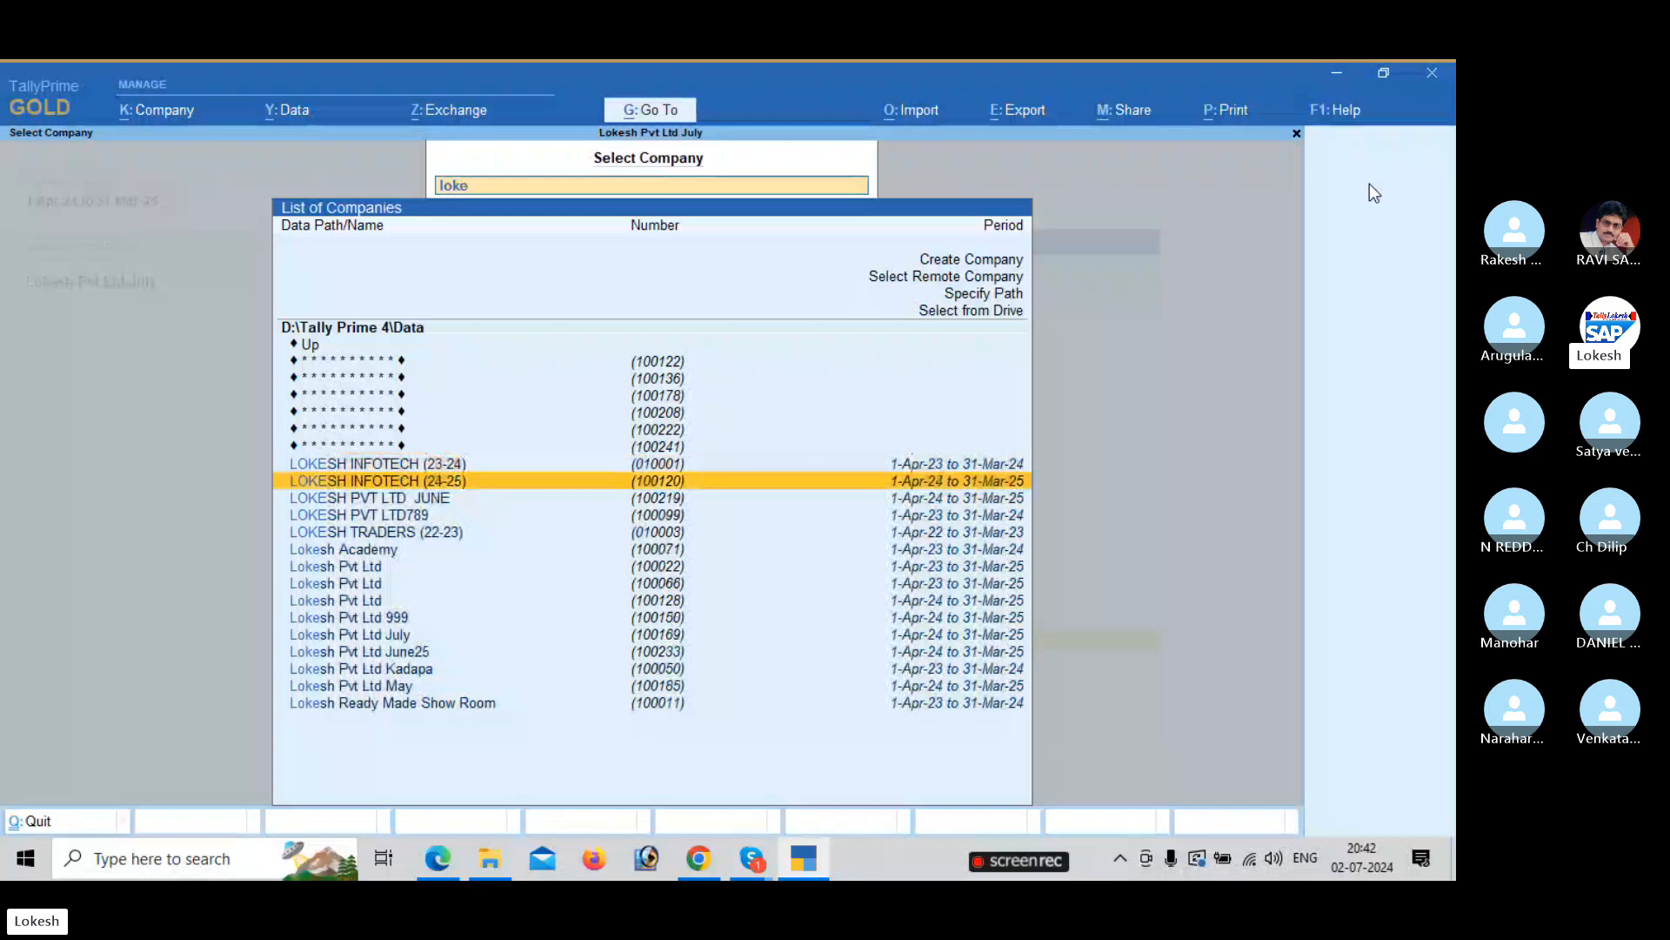
pyautogui.press('Return')
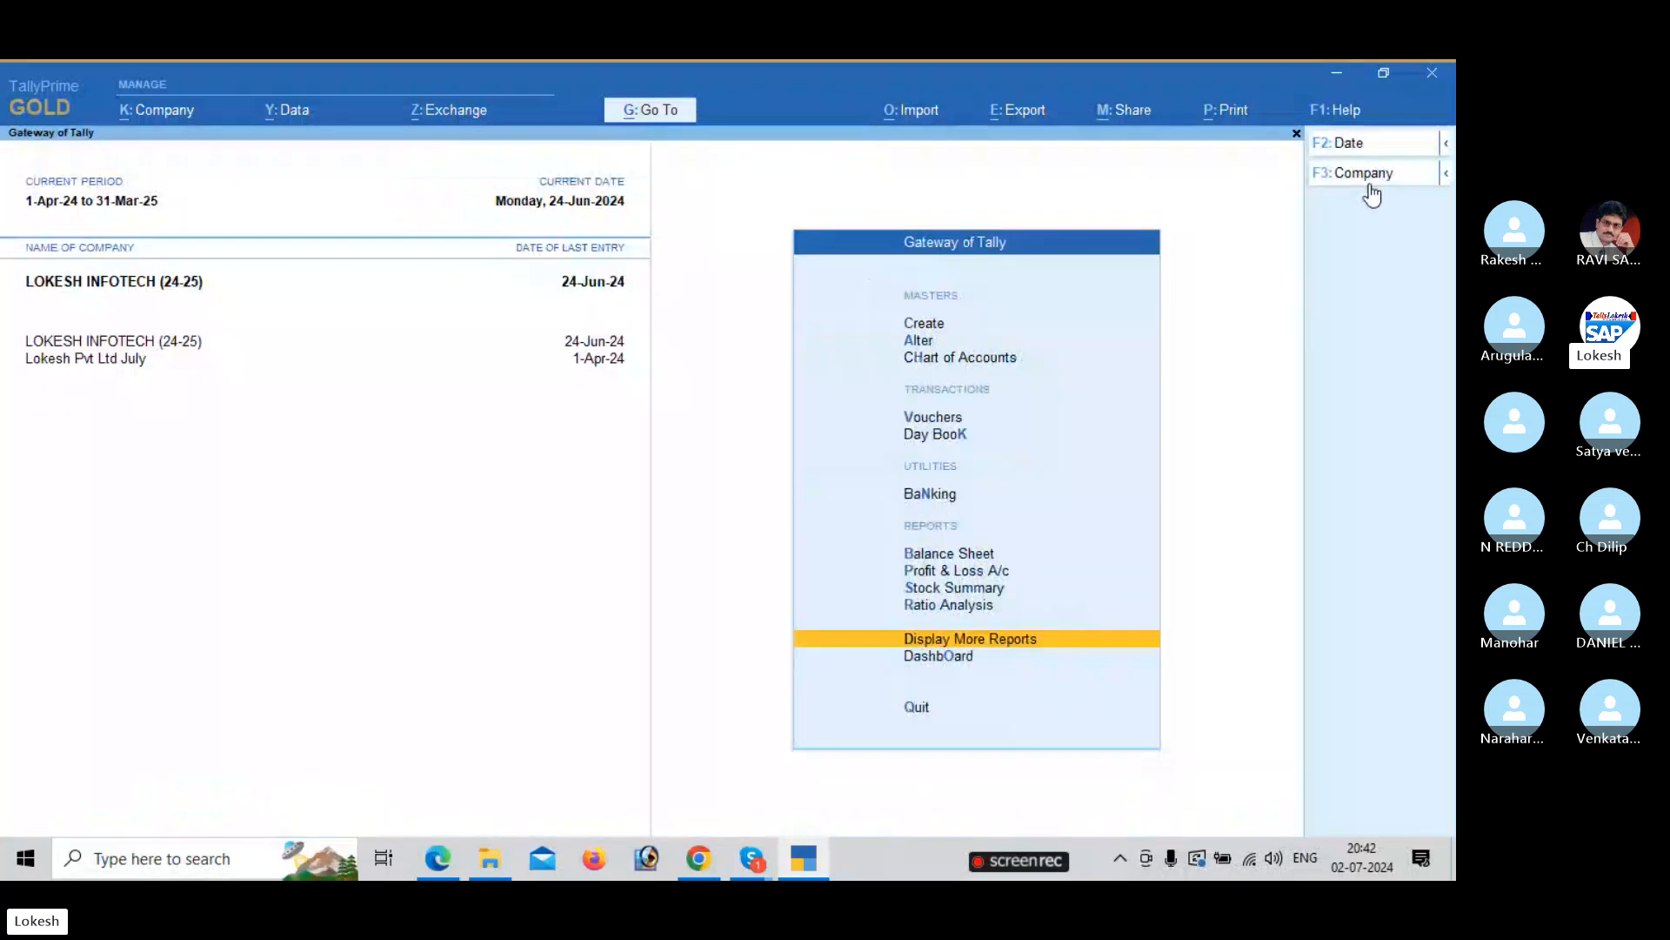
# Open the GSTR-1 report from GST Reports.
pyautogui.press('Return')
pyautogui.press('Down')
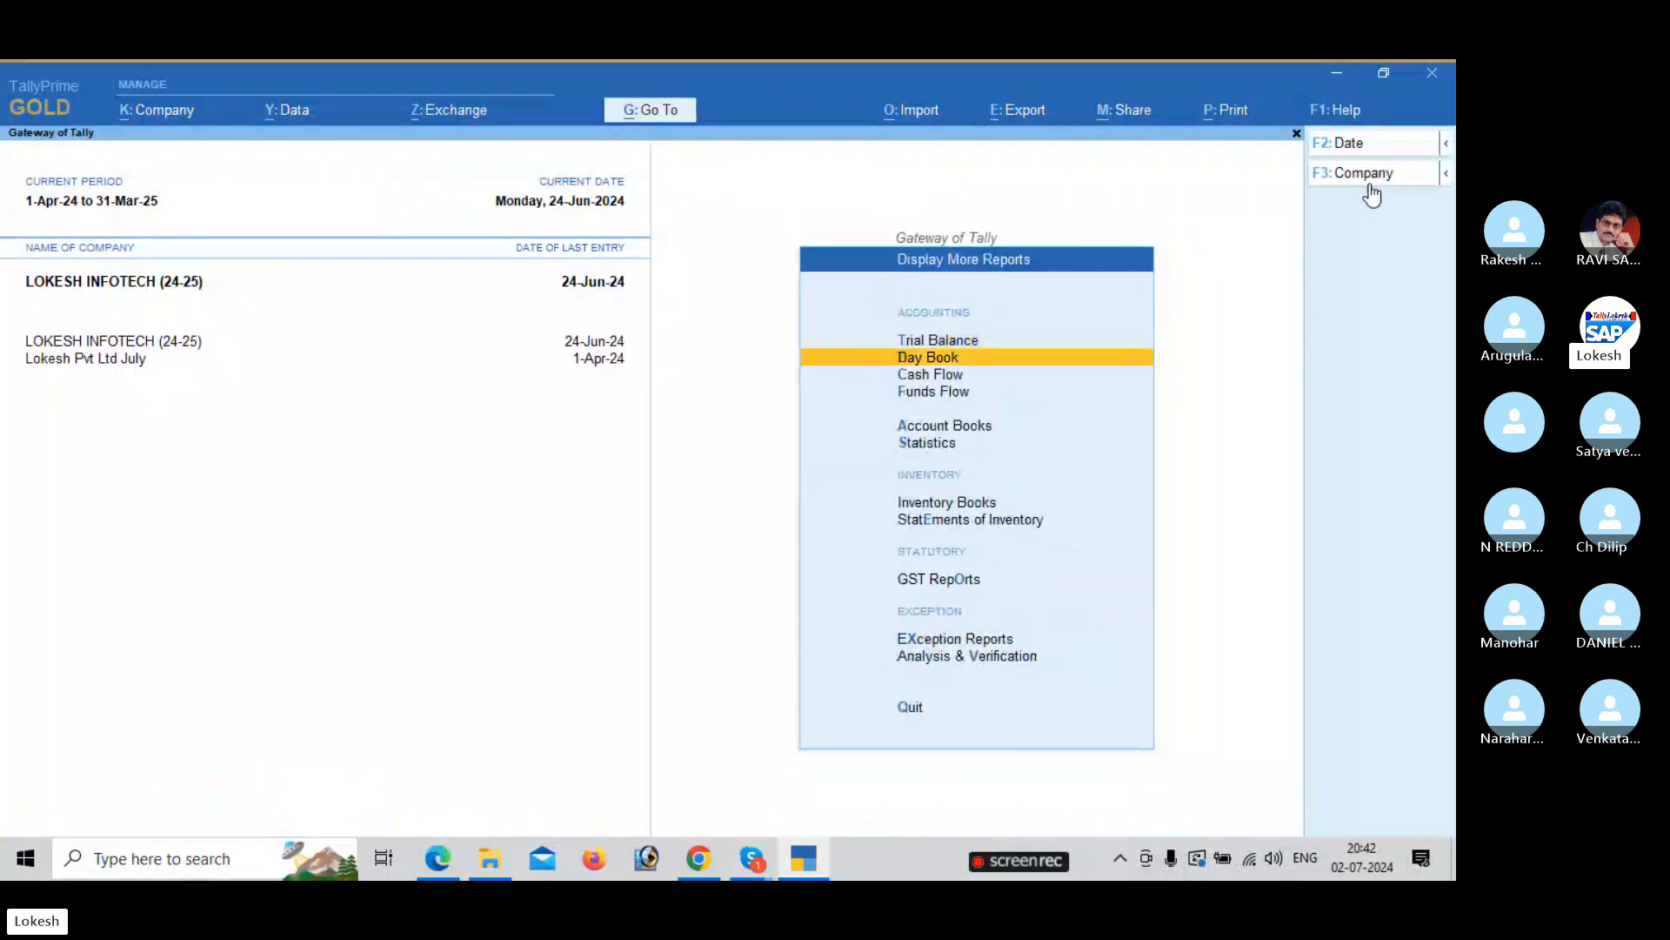
pyautogui.press('Down')
pyautogui.press('Down')
pyautogui.press('Down')
pyautogui.press('Down')
pyautogui.press('Down')
pyautogui.press('Down')
pyautogui.press('Down')
pyautogui.press('Return')
pyautogui.press('Down')
pyautogui.press('Return')
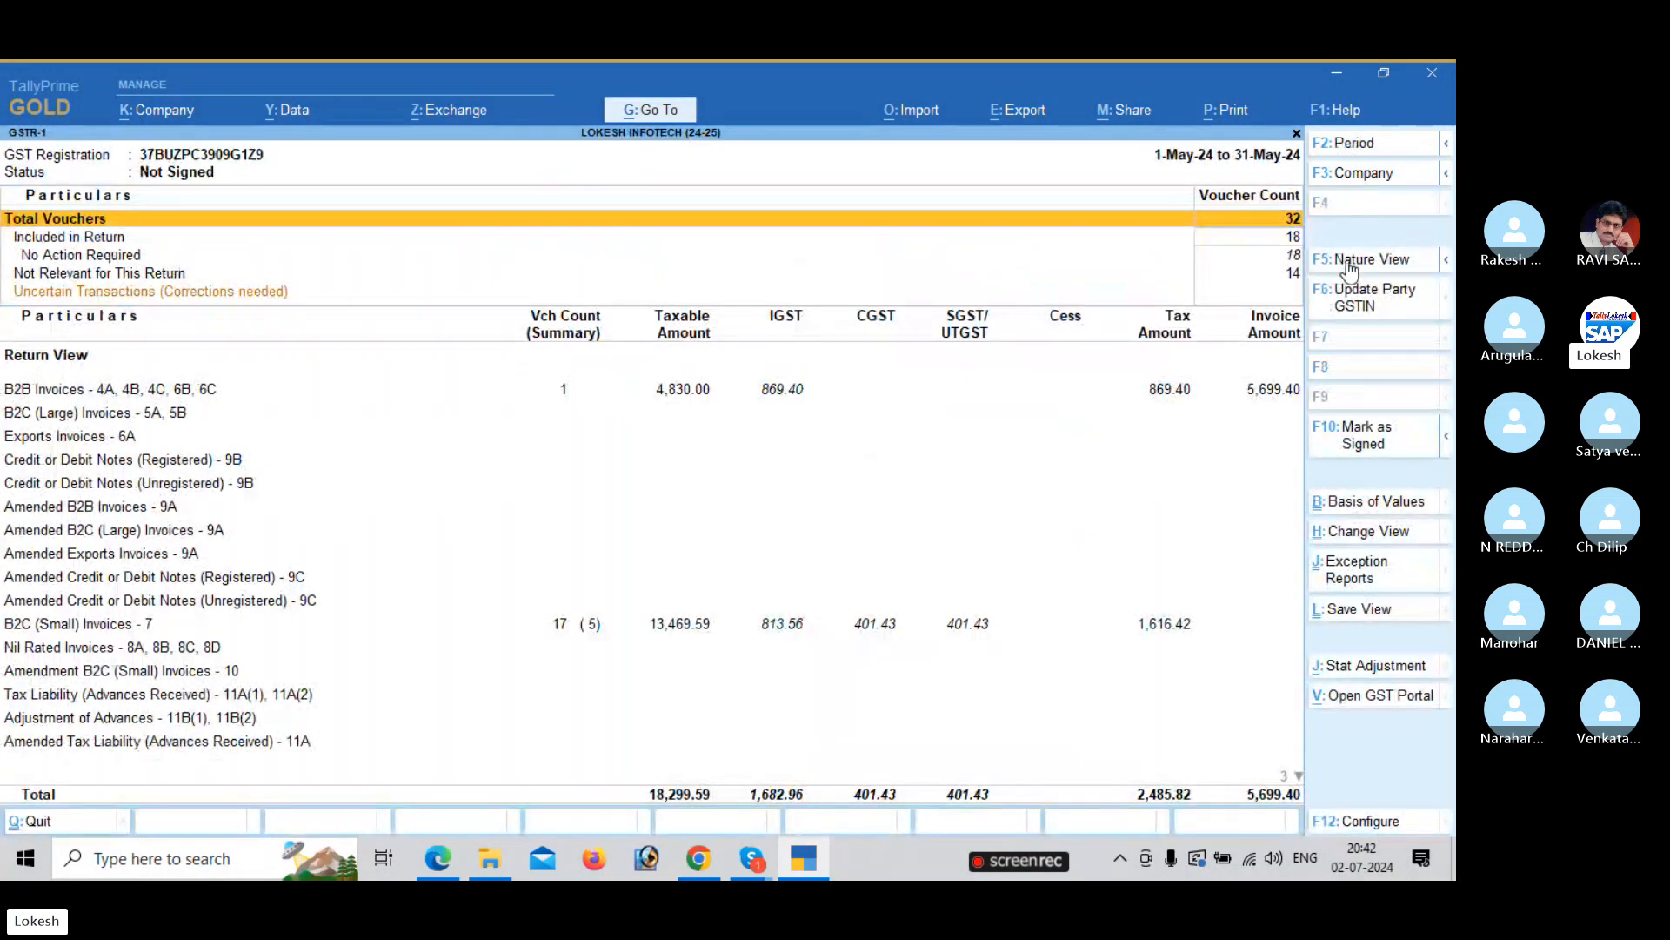
# Set the GSTR-1 period to 1-6 through 30-6, browse B2B and B2C rows, then close.
pyautogui.click(1370, 149)
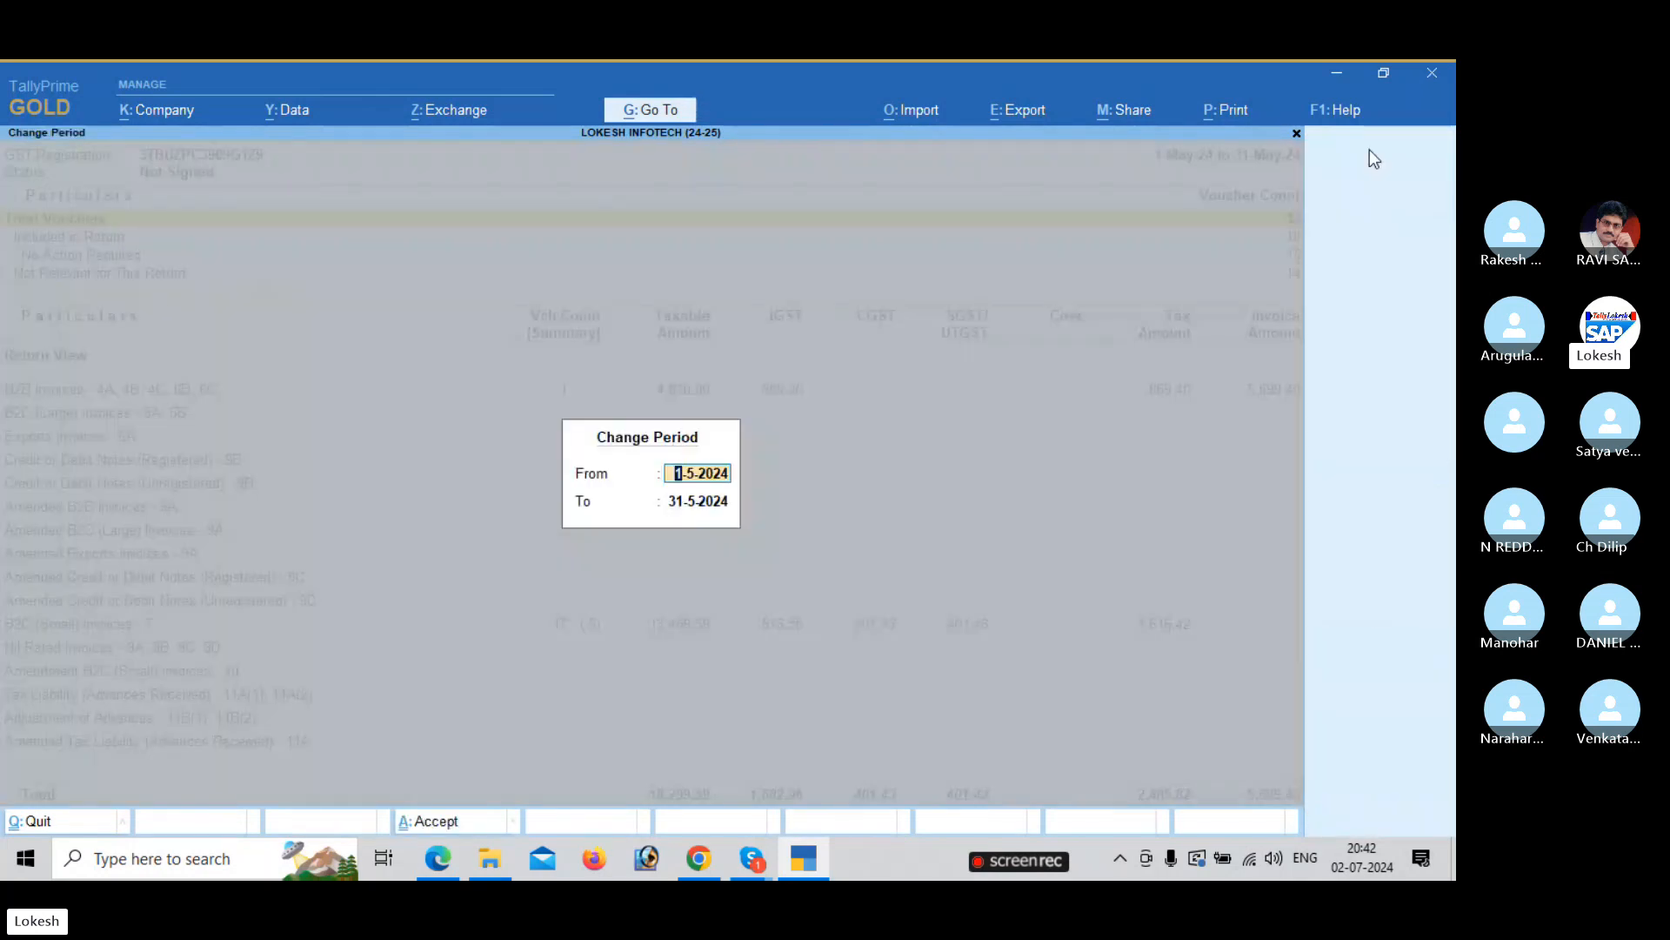
pyautogui.write('1-6')
pyautogui.press('Return')
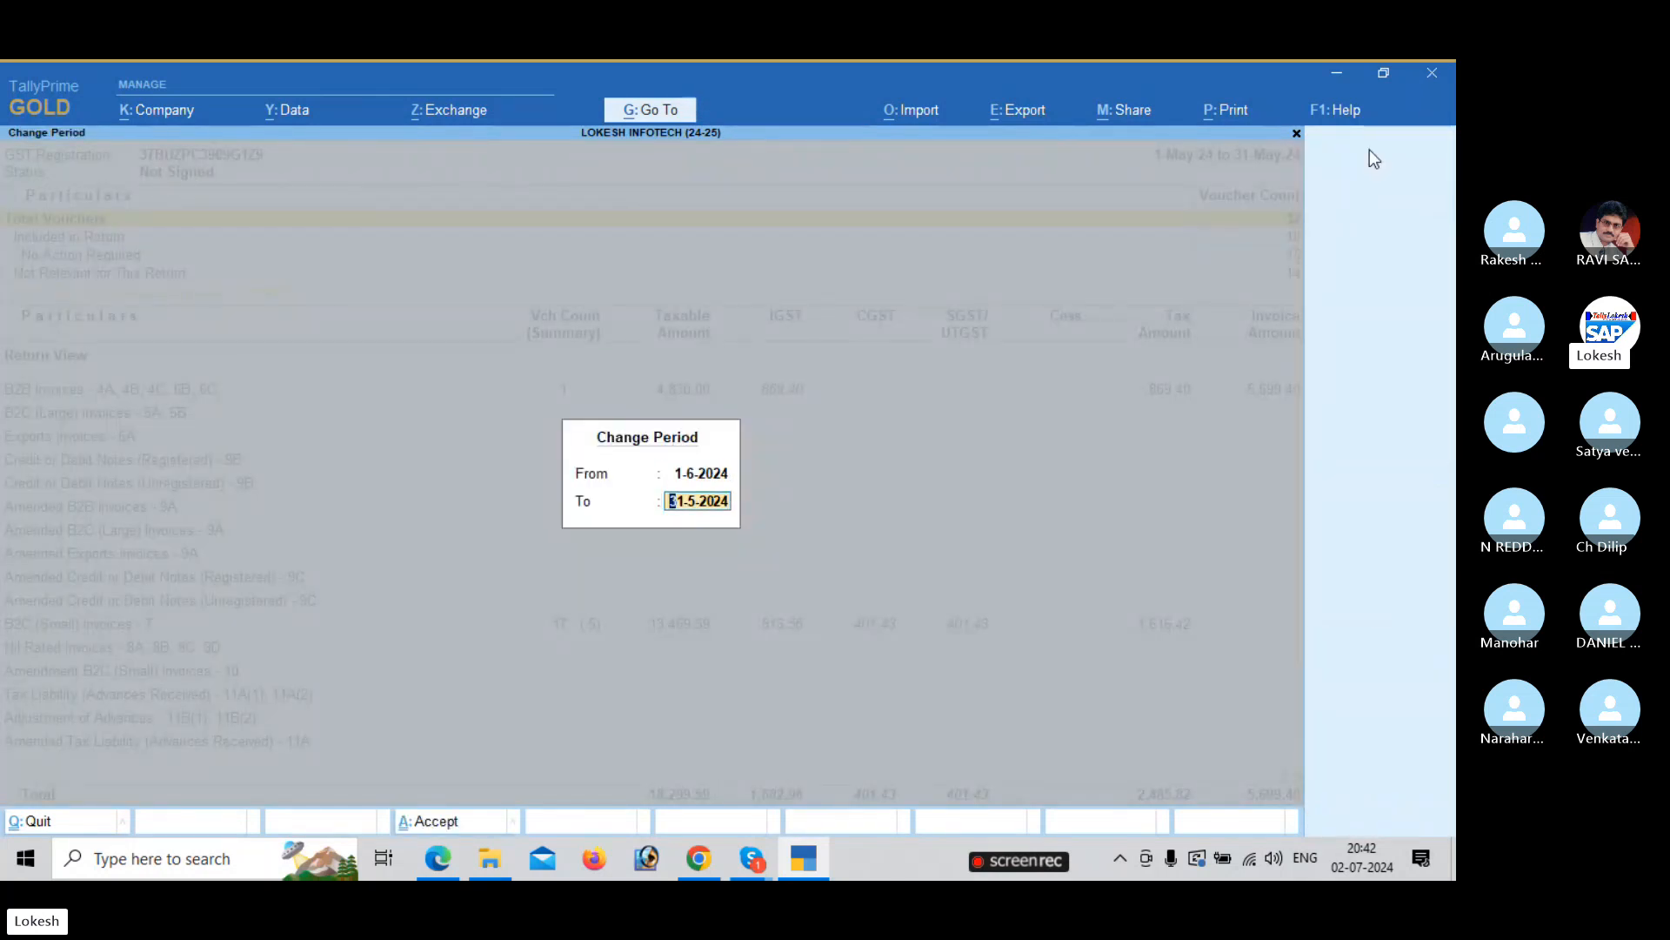
pyautogui.write('30-6')
pyautogui.press('Return')
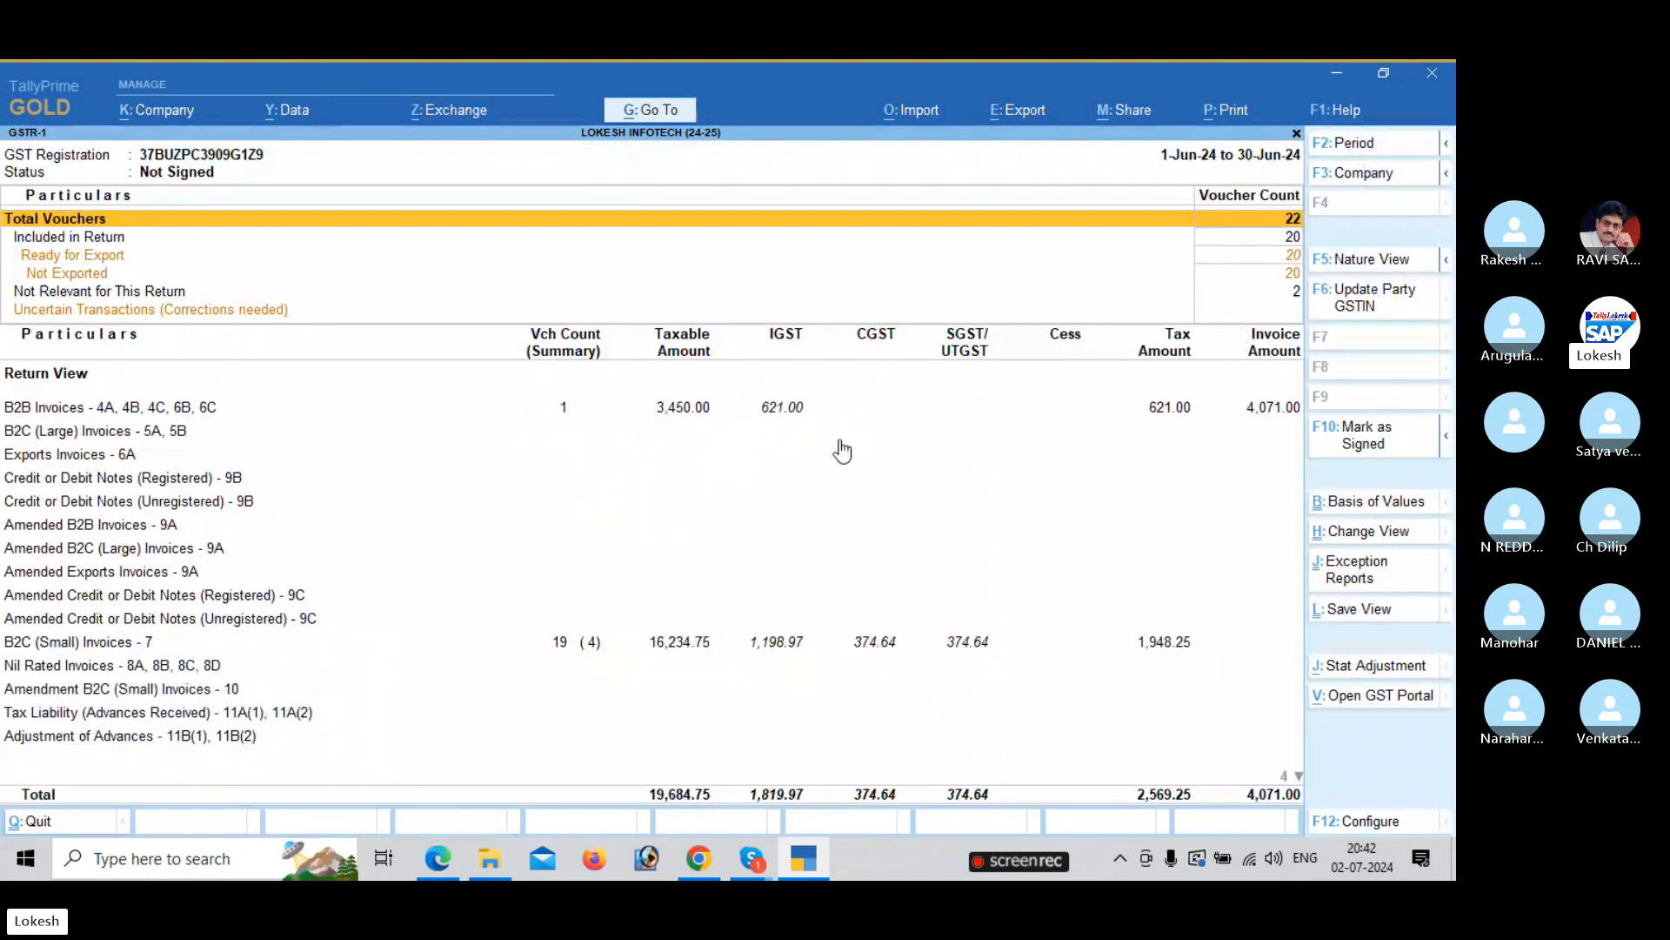
pyautogui.press('Down')
pyautogui.press('Down')
pyautogui.press('Down')
pyautogui.press('Down')
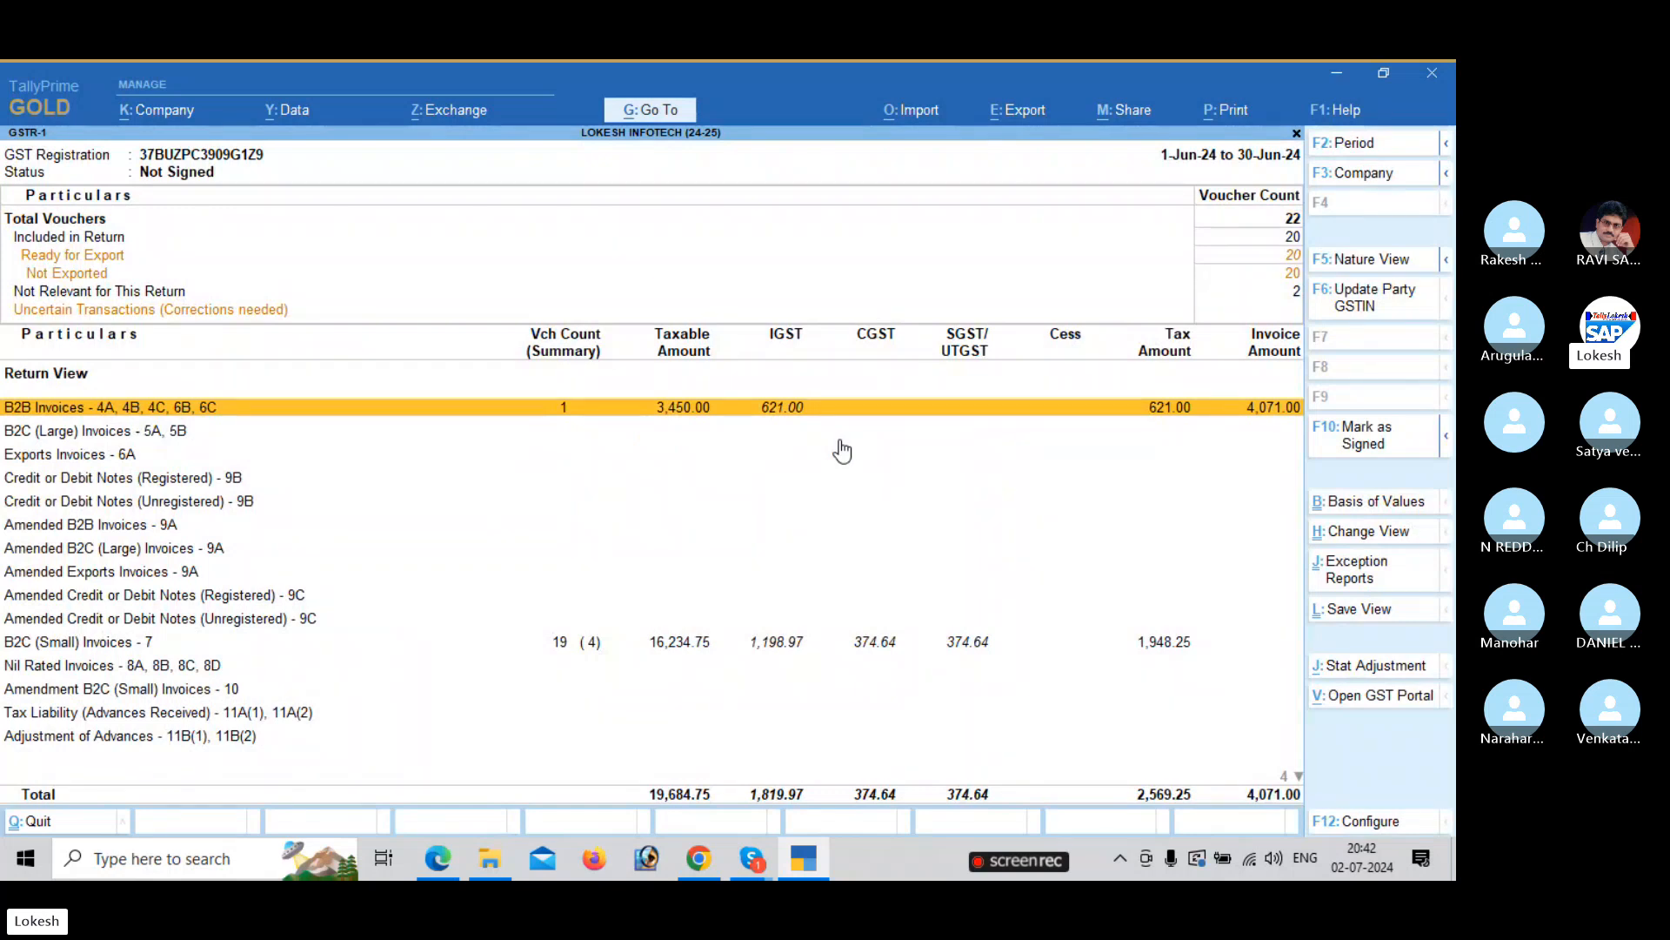
pyautogui.press('Down')
pyautogui.press('Down')
pyautogui.press('Down')
pyautogui.press('Down')
pyautogui.press('Down')
pyautogui.press('Down')
pyautogui.press('Down')
pyautogui.press('Down')
pyautogui.press('Down')
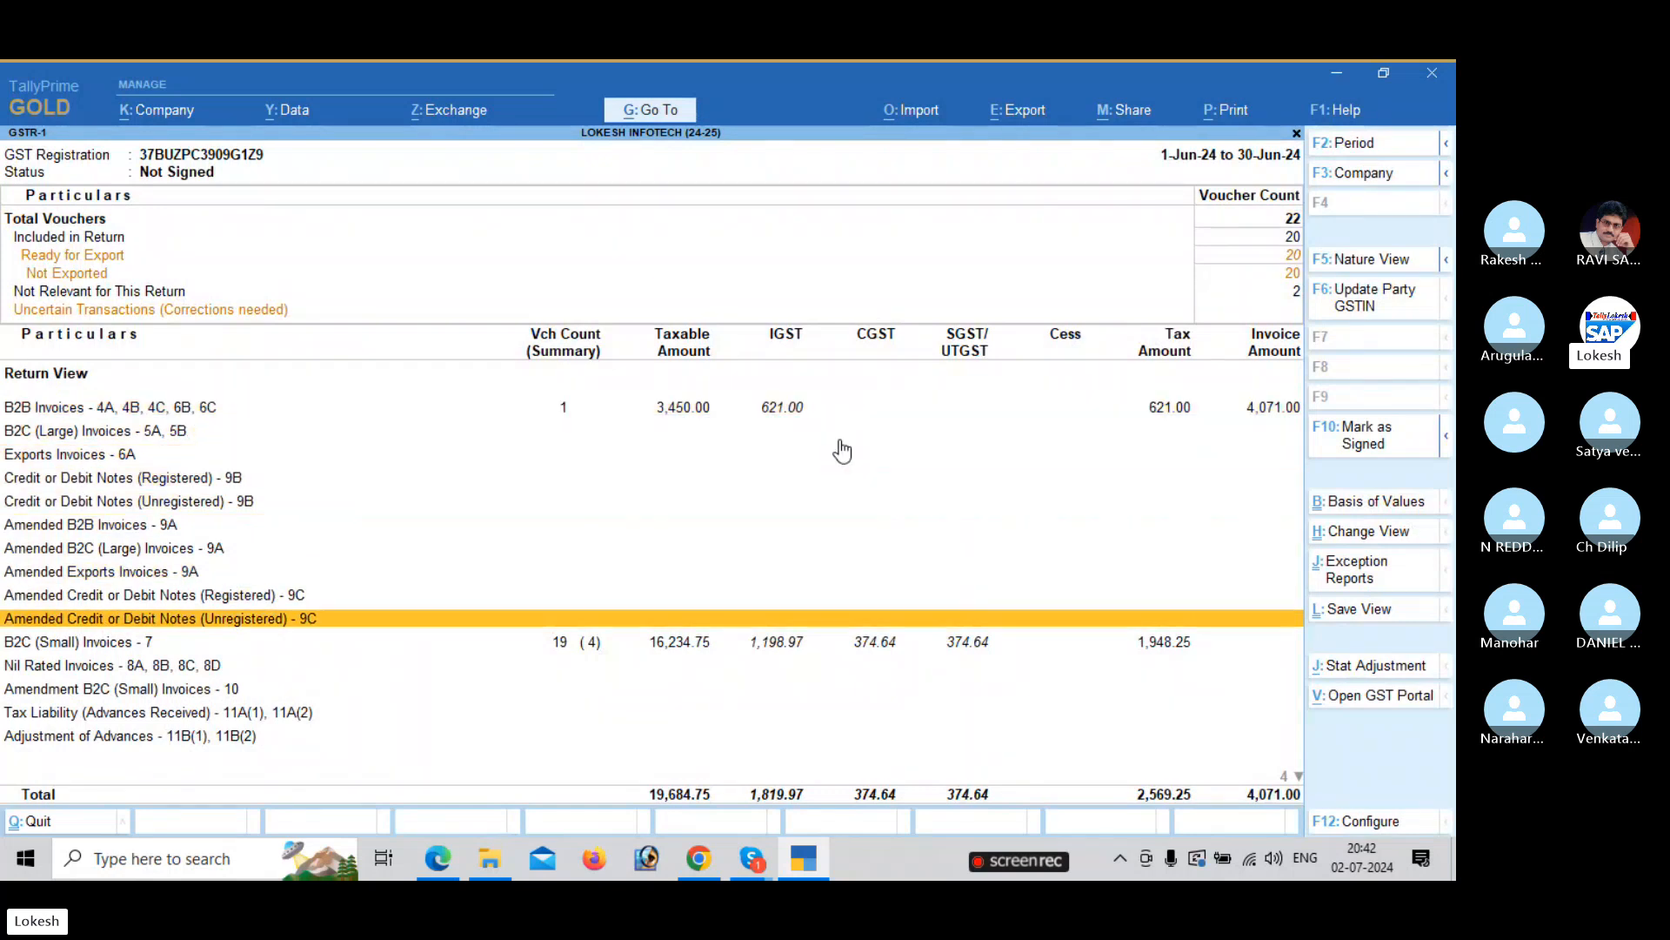
pyautogui.press('Down')
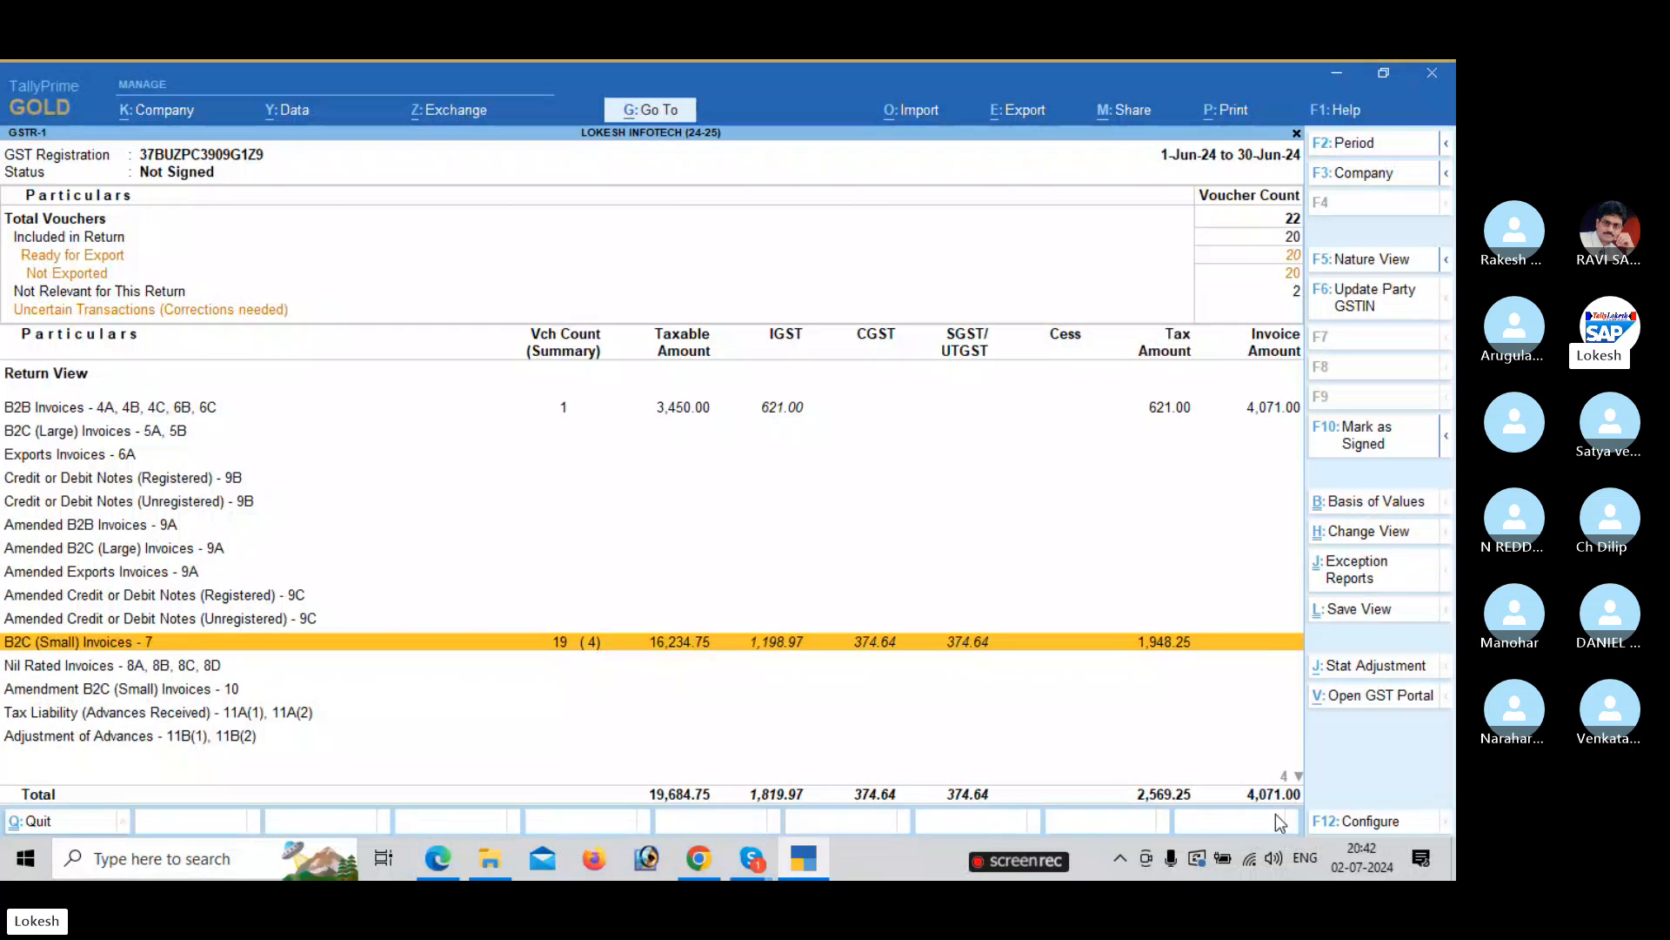
pyautogui.press('Escape')
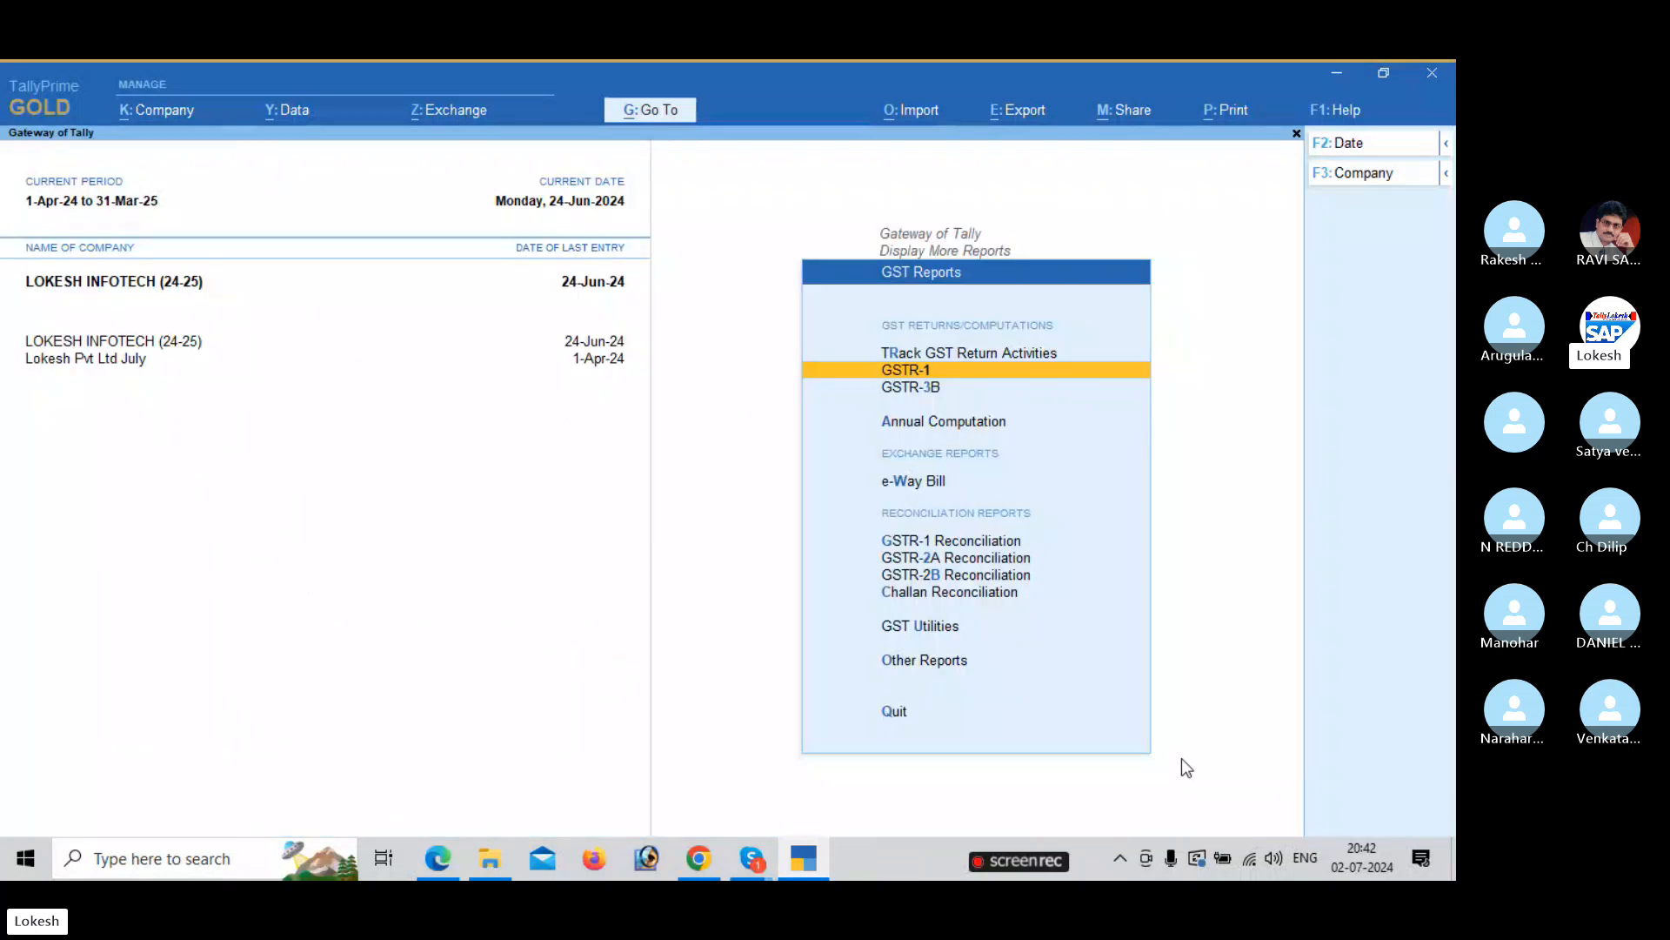
# Open GSTR-3B in Nature View to see the 2,485.82 liability, then return to Gateway, declining quit.
pyautogui.press('Down')
pyautogui.press('Return')
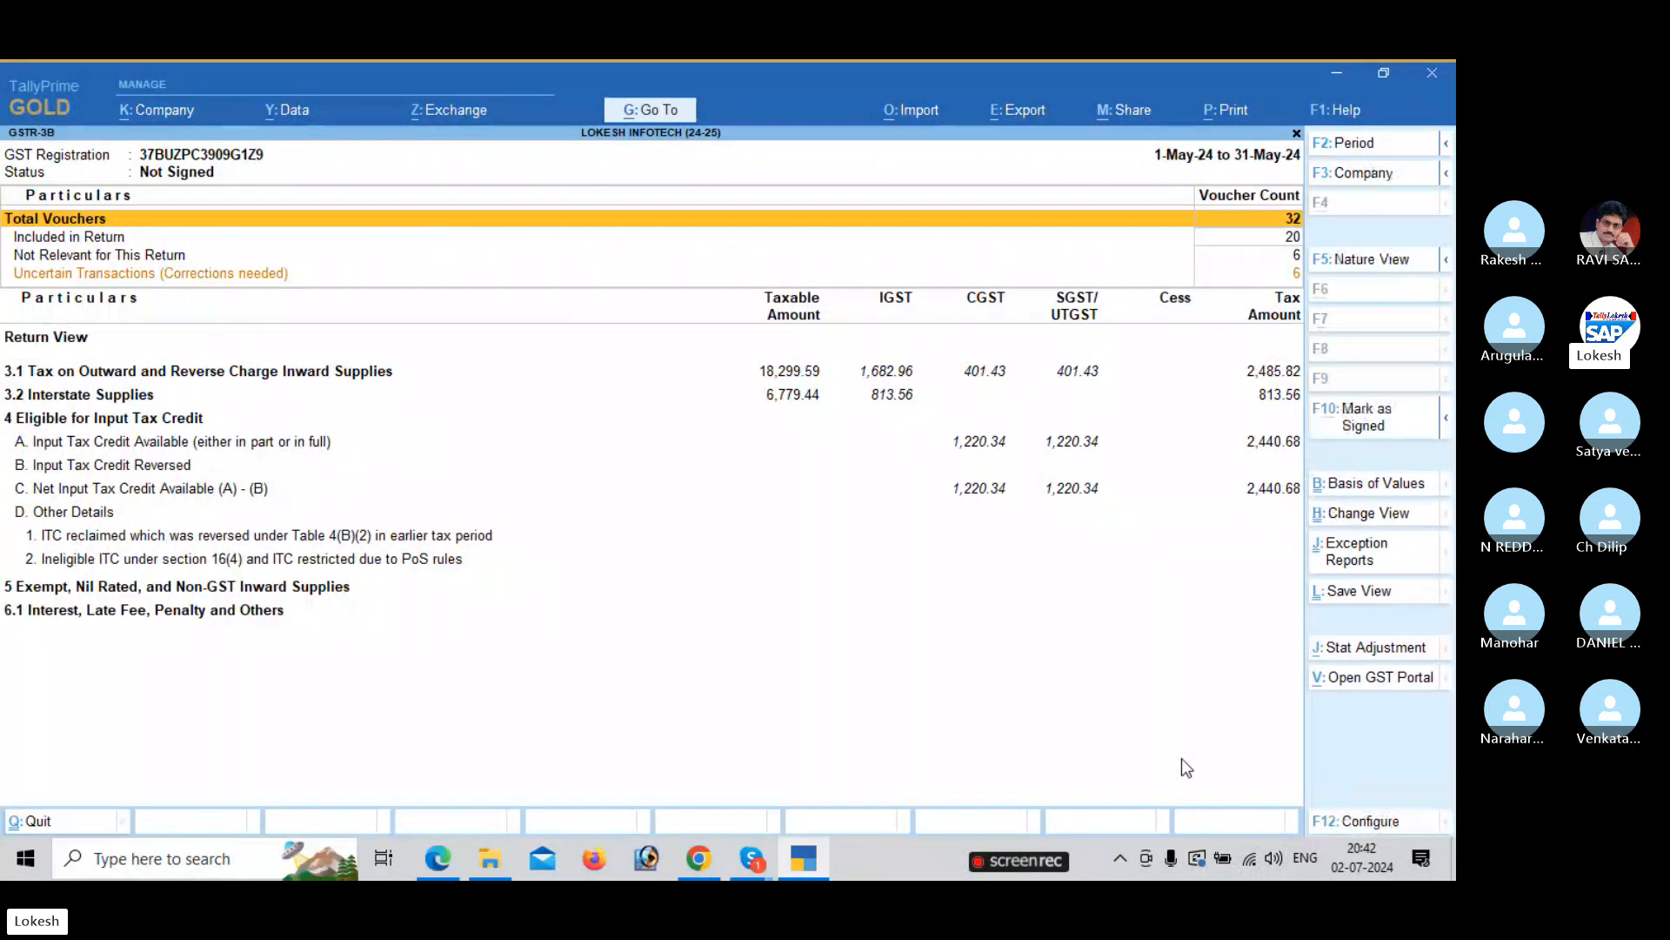
pyautogui.click(1351, 261)
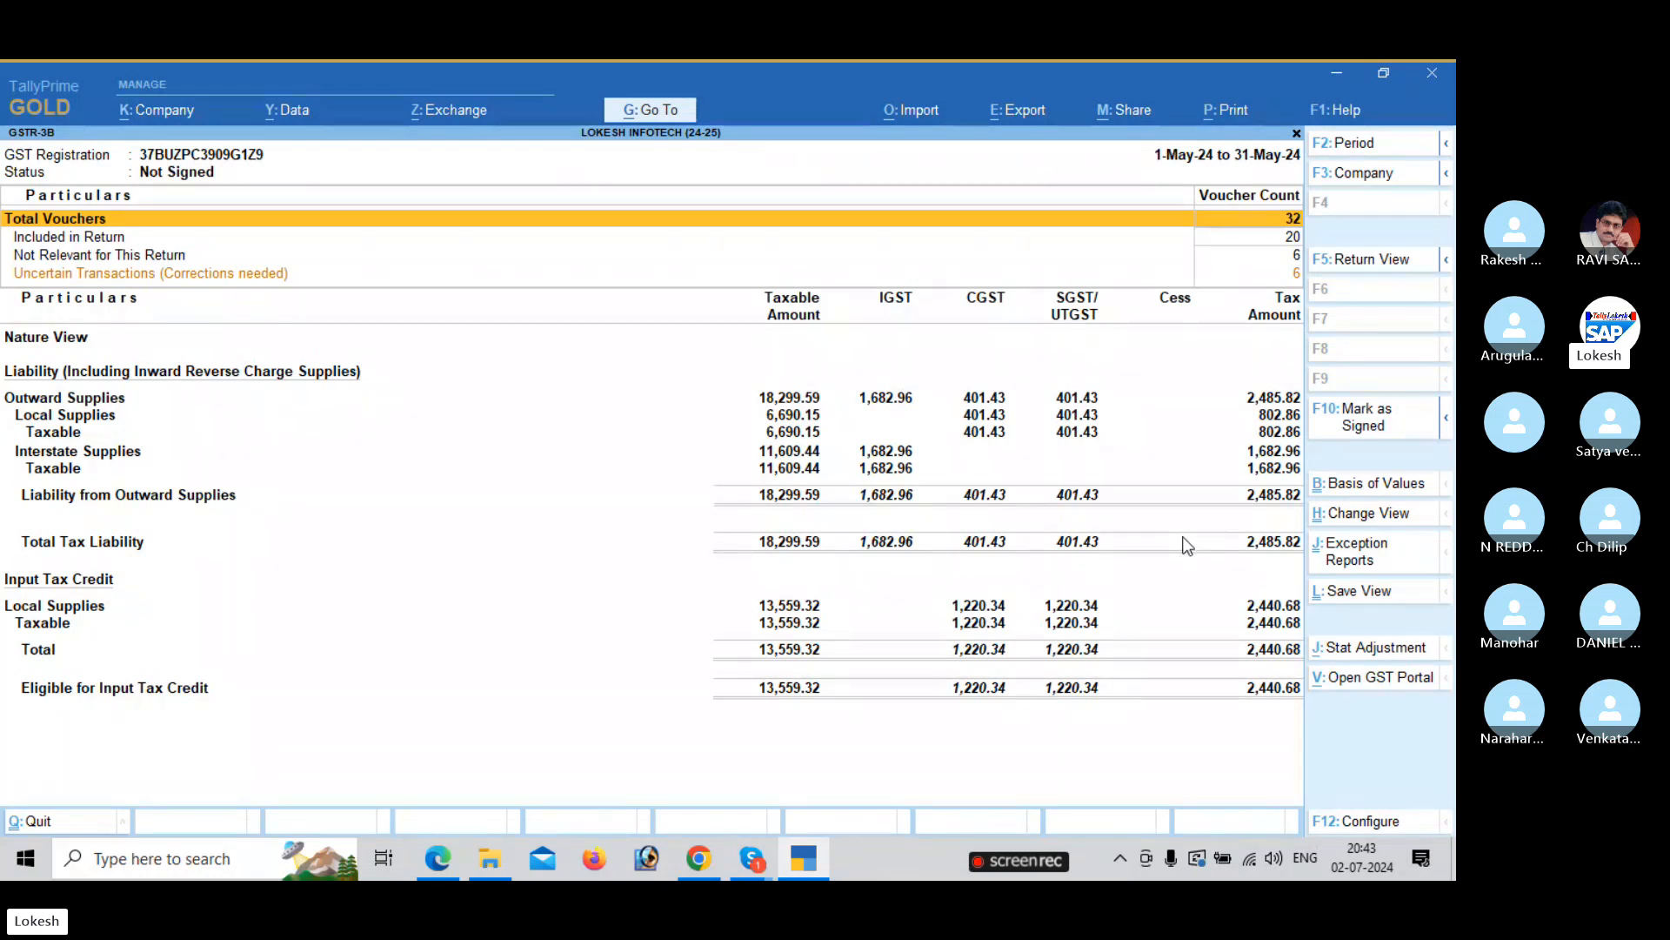
pyautogui.press('Escape')
pyautogui.press('Escape')
pyautogui.press('Escape')
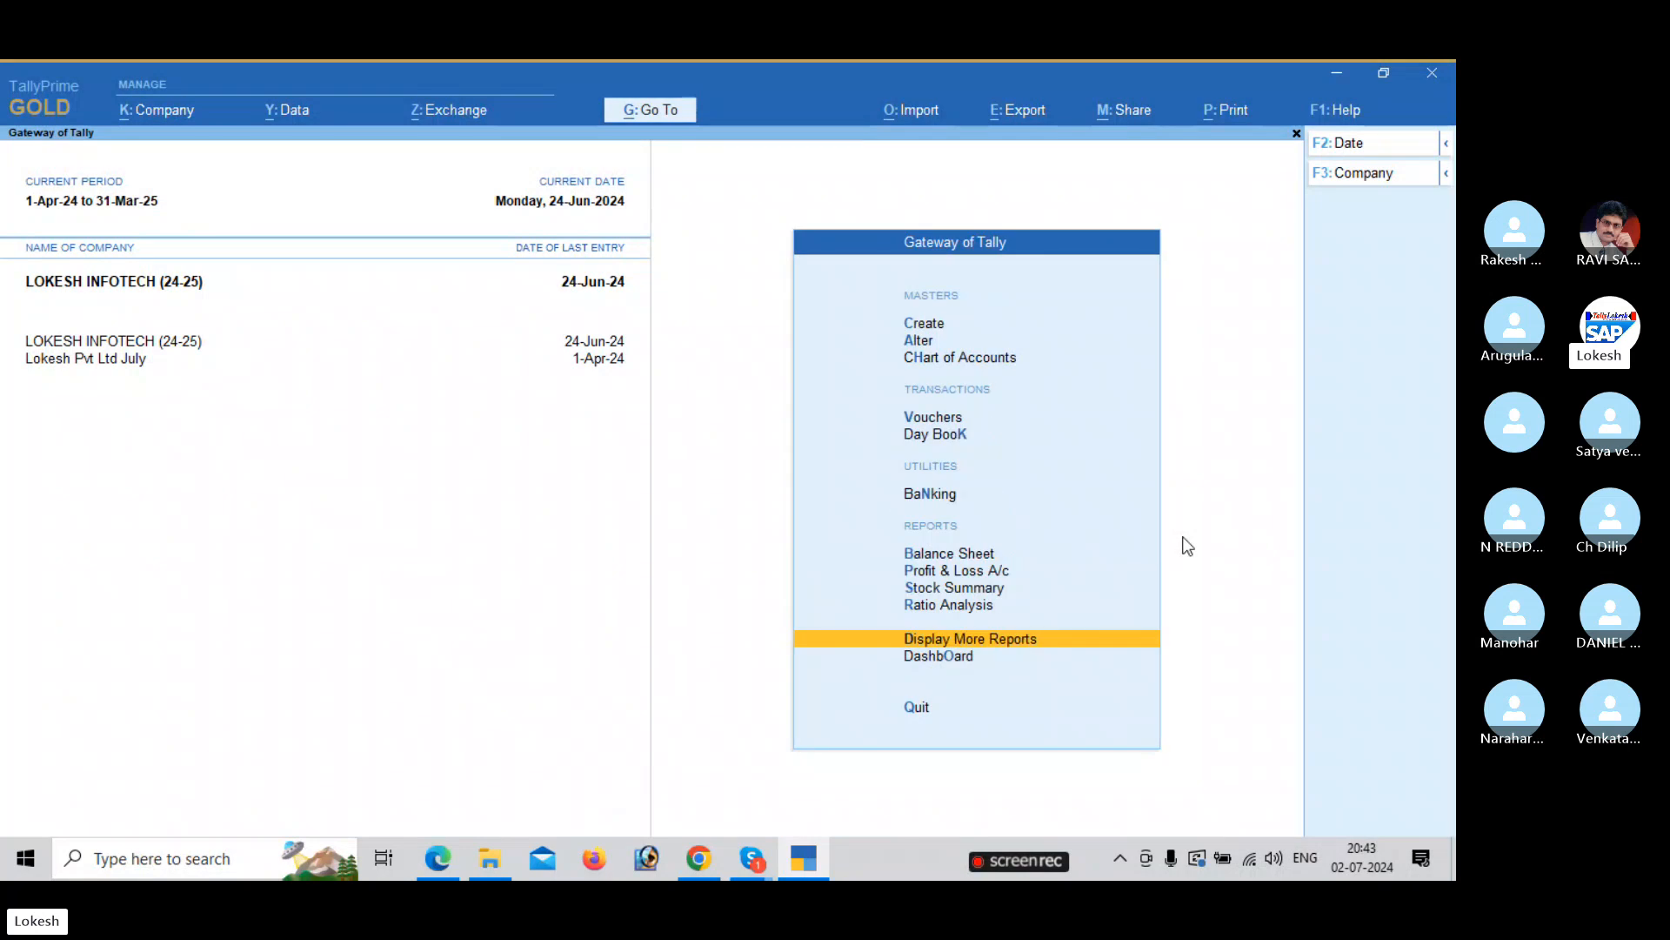
pyautogui.press('Escape')
pyautogui.press('n')
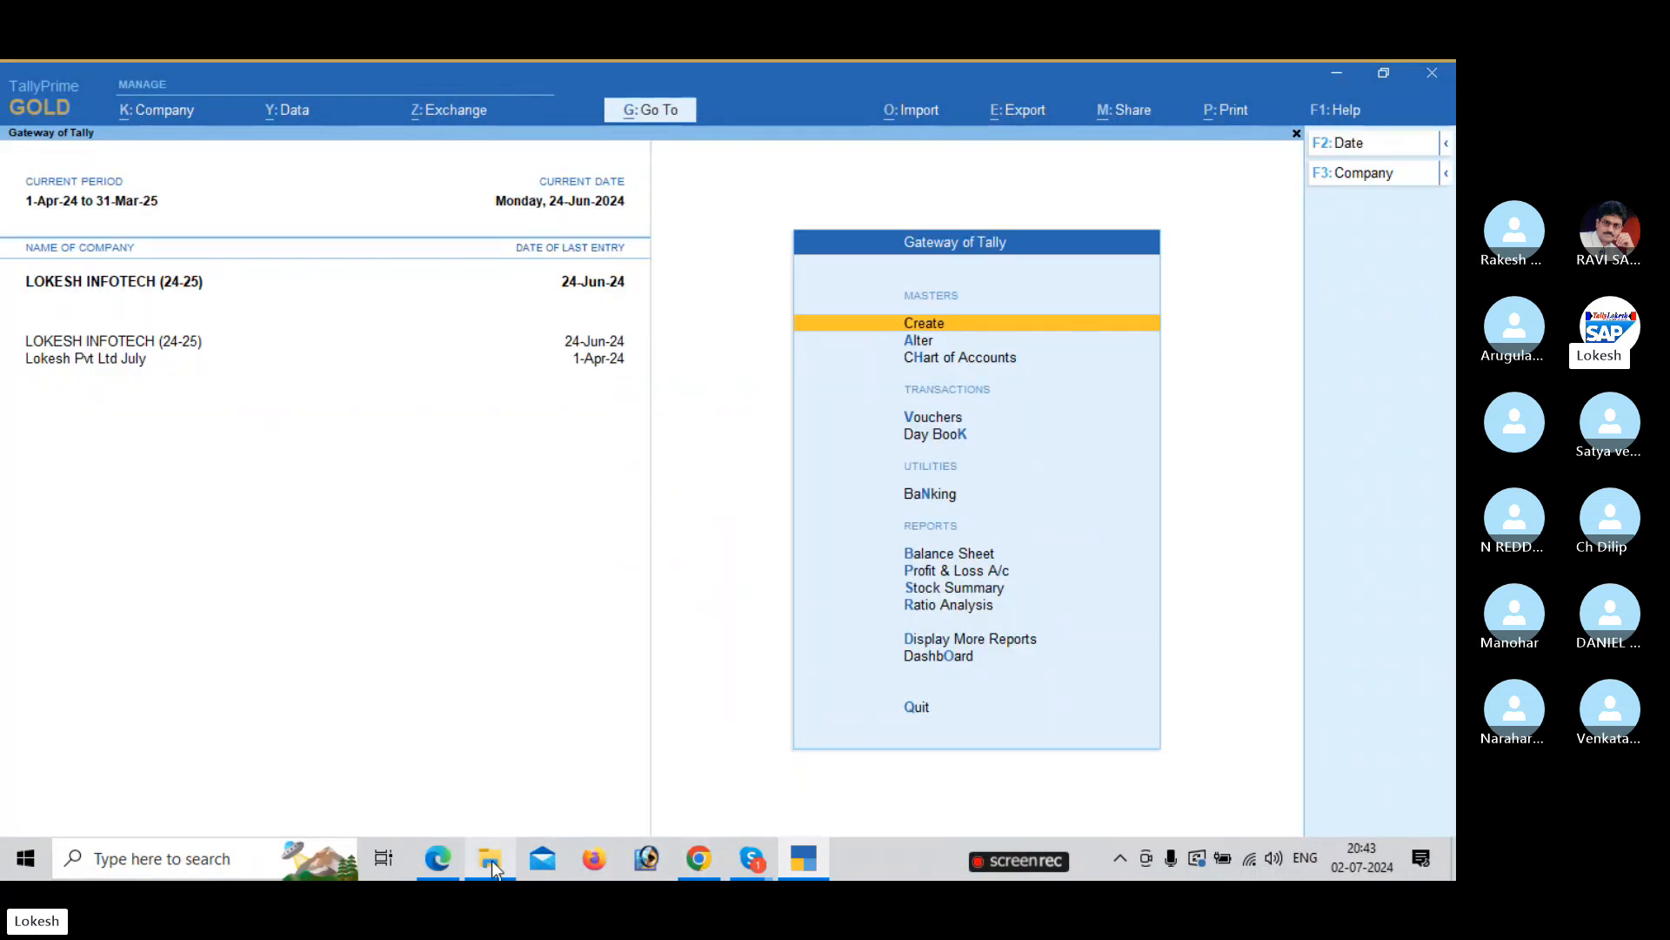
# View page 86 of the Tally PDF in Edge, then bring the Skype call window forward.
pyautogui.click(438, 859)
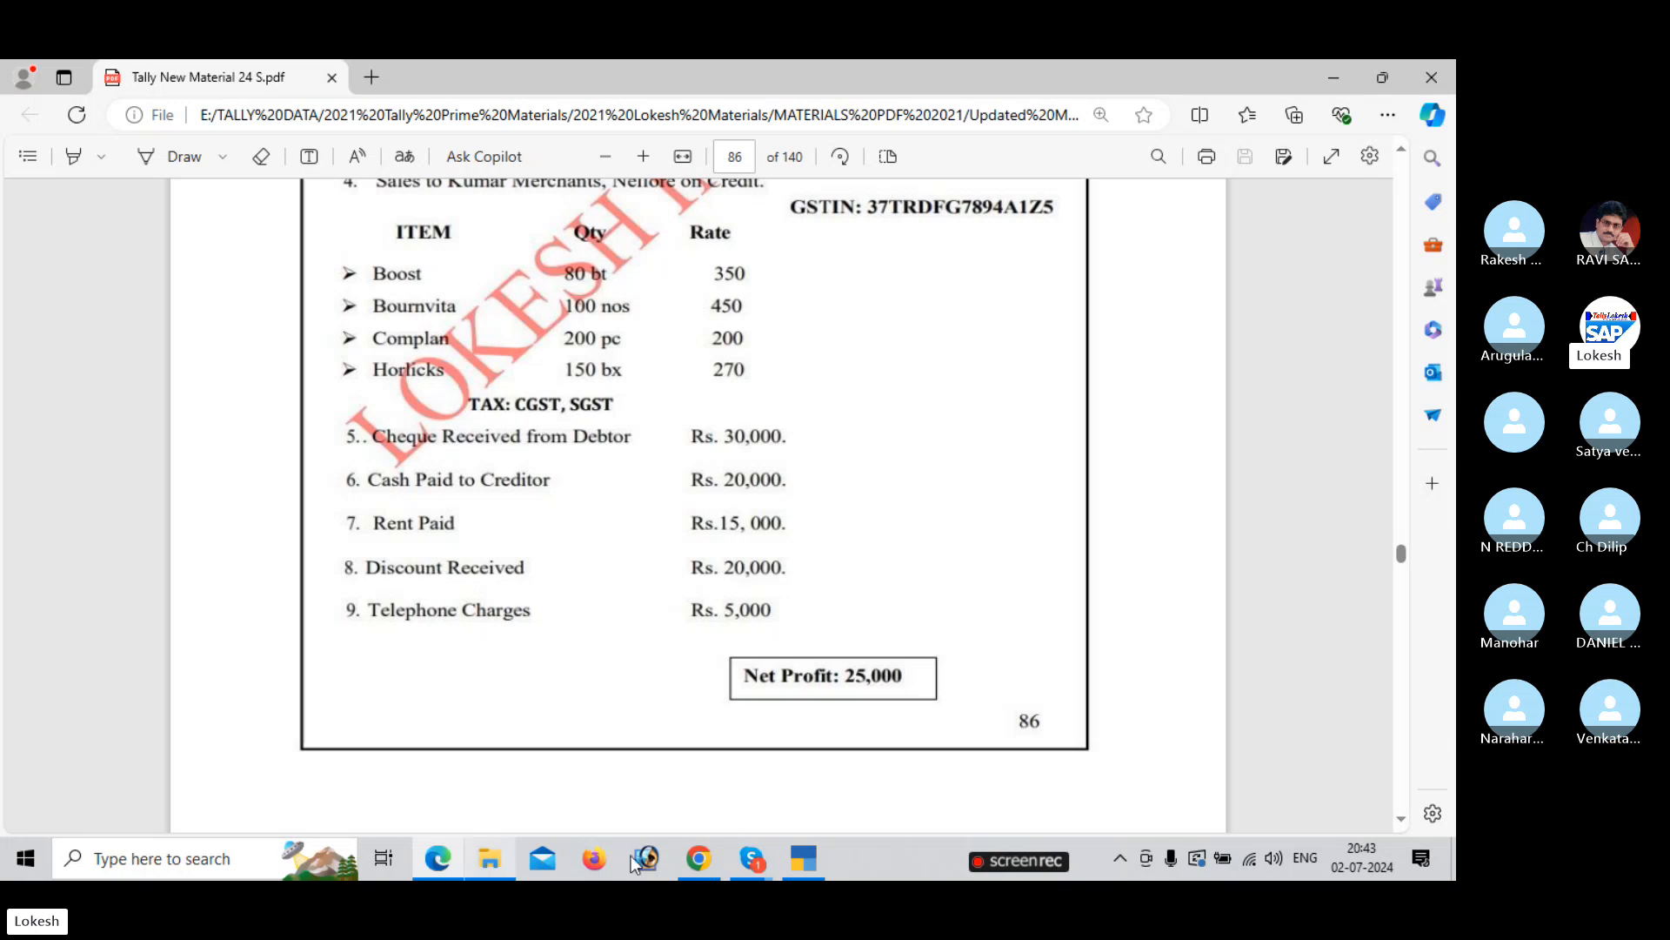
pyautogui.click(751, 859)
pyautogui.click(771, 738)
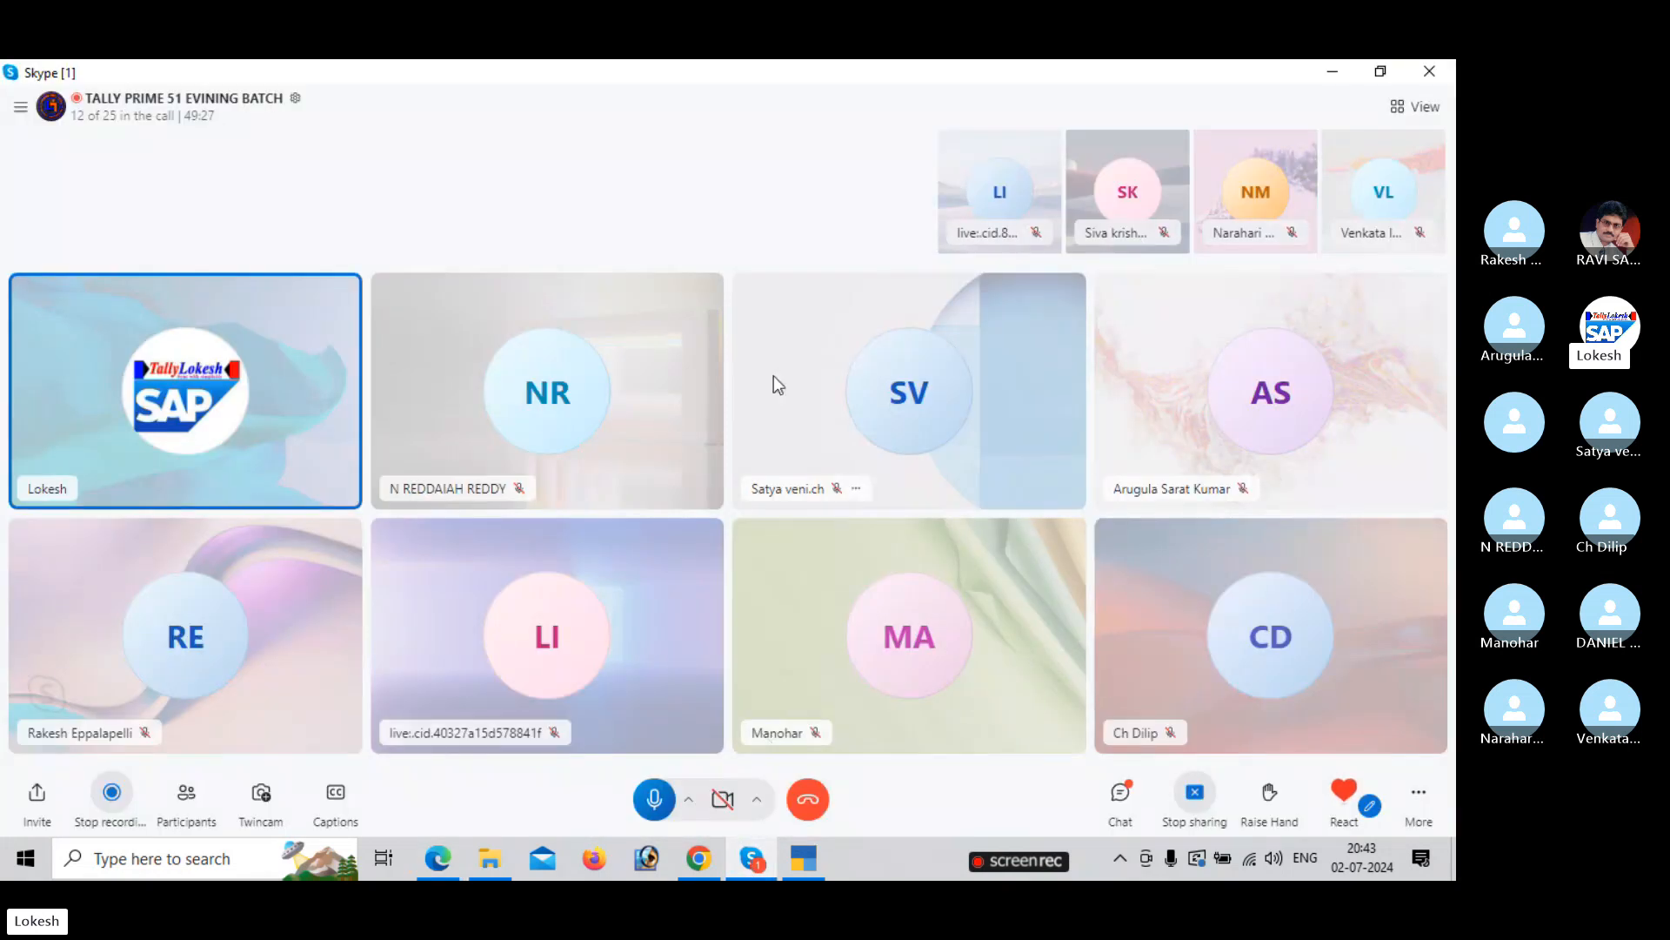